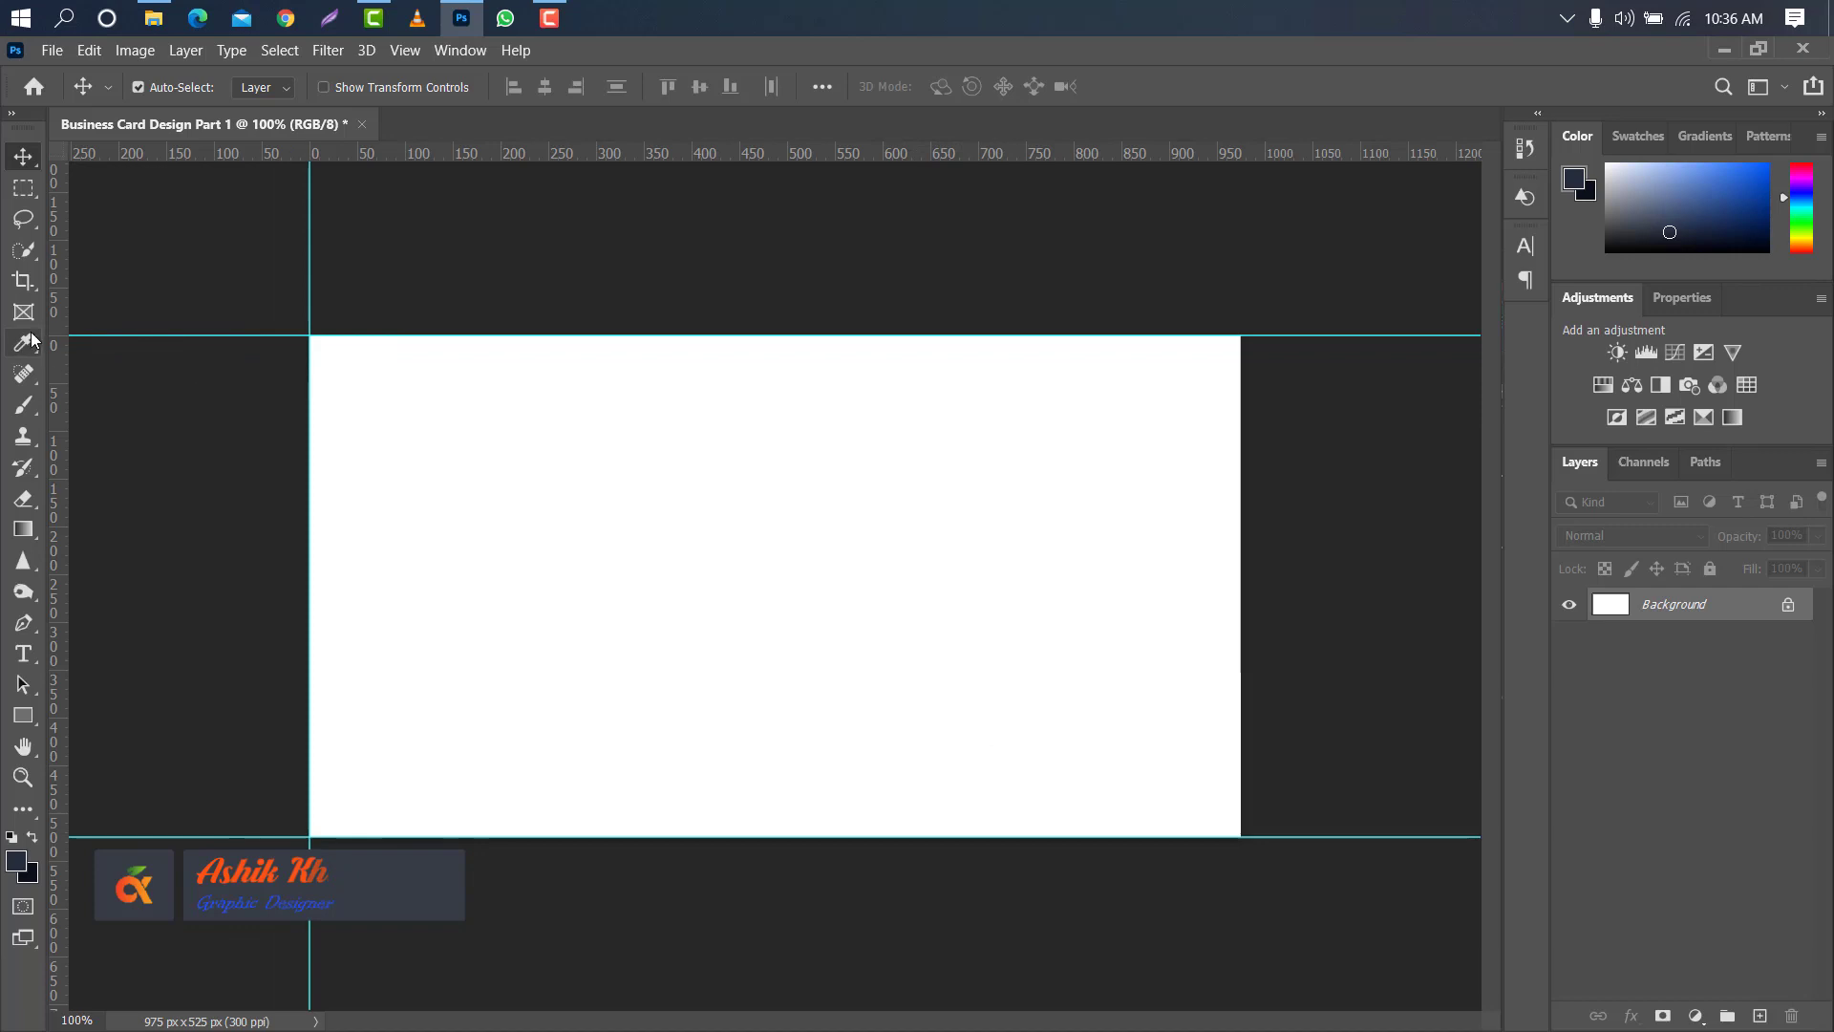
# - Place a vertical guide on the canvas's right edge, and enlarge the canvas to 3.5 × 2 inches with a white extension colour
pyautogui.moveTo(59, 339); pyautogui.dragTo(1240, 331)
pyautogui.click(116, 51)
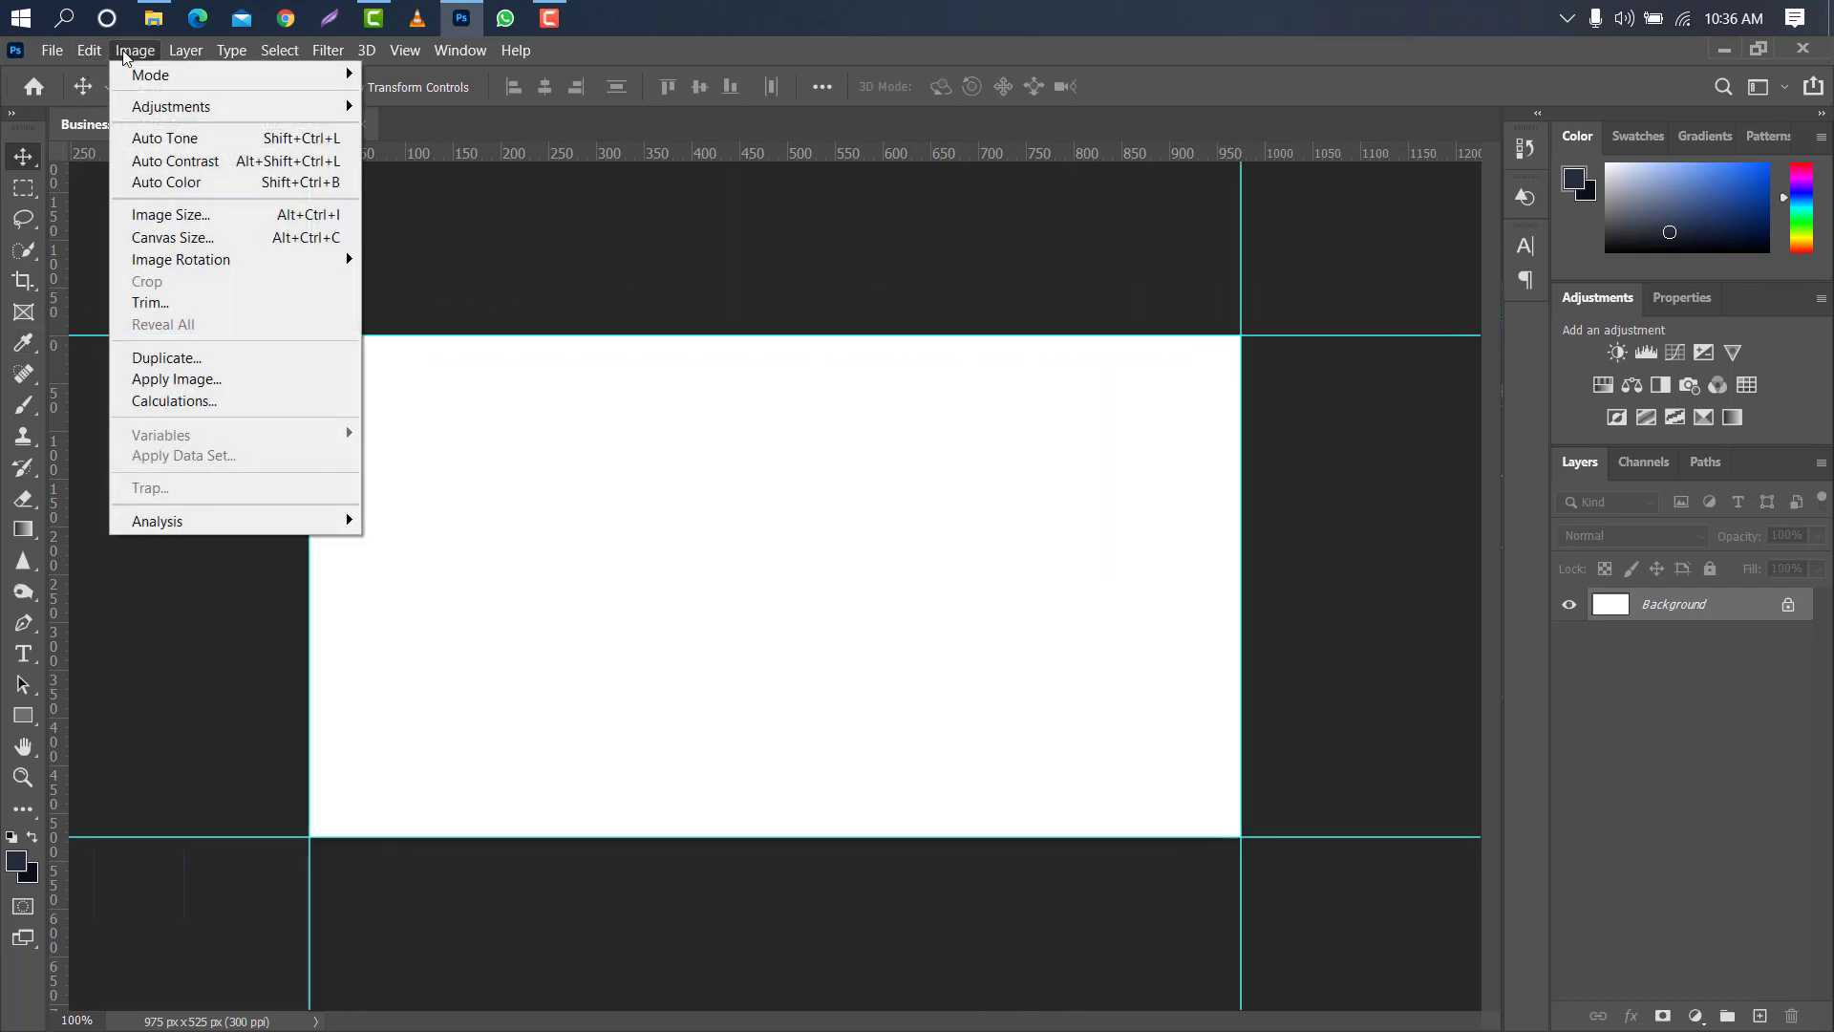
pyautogui.click(194, 238)
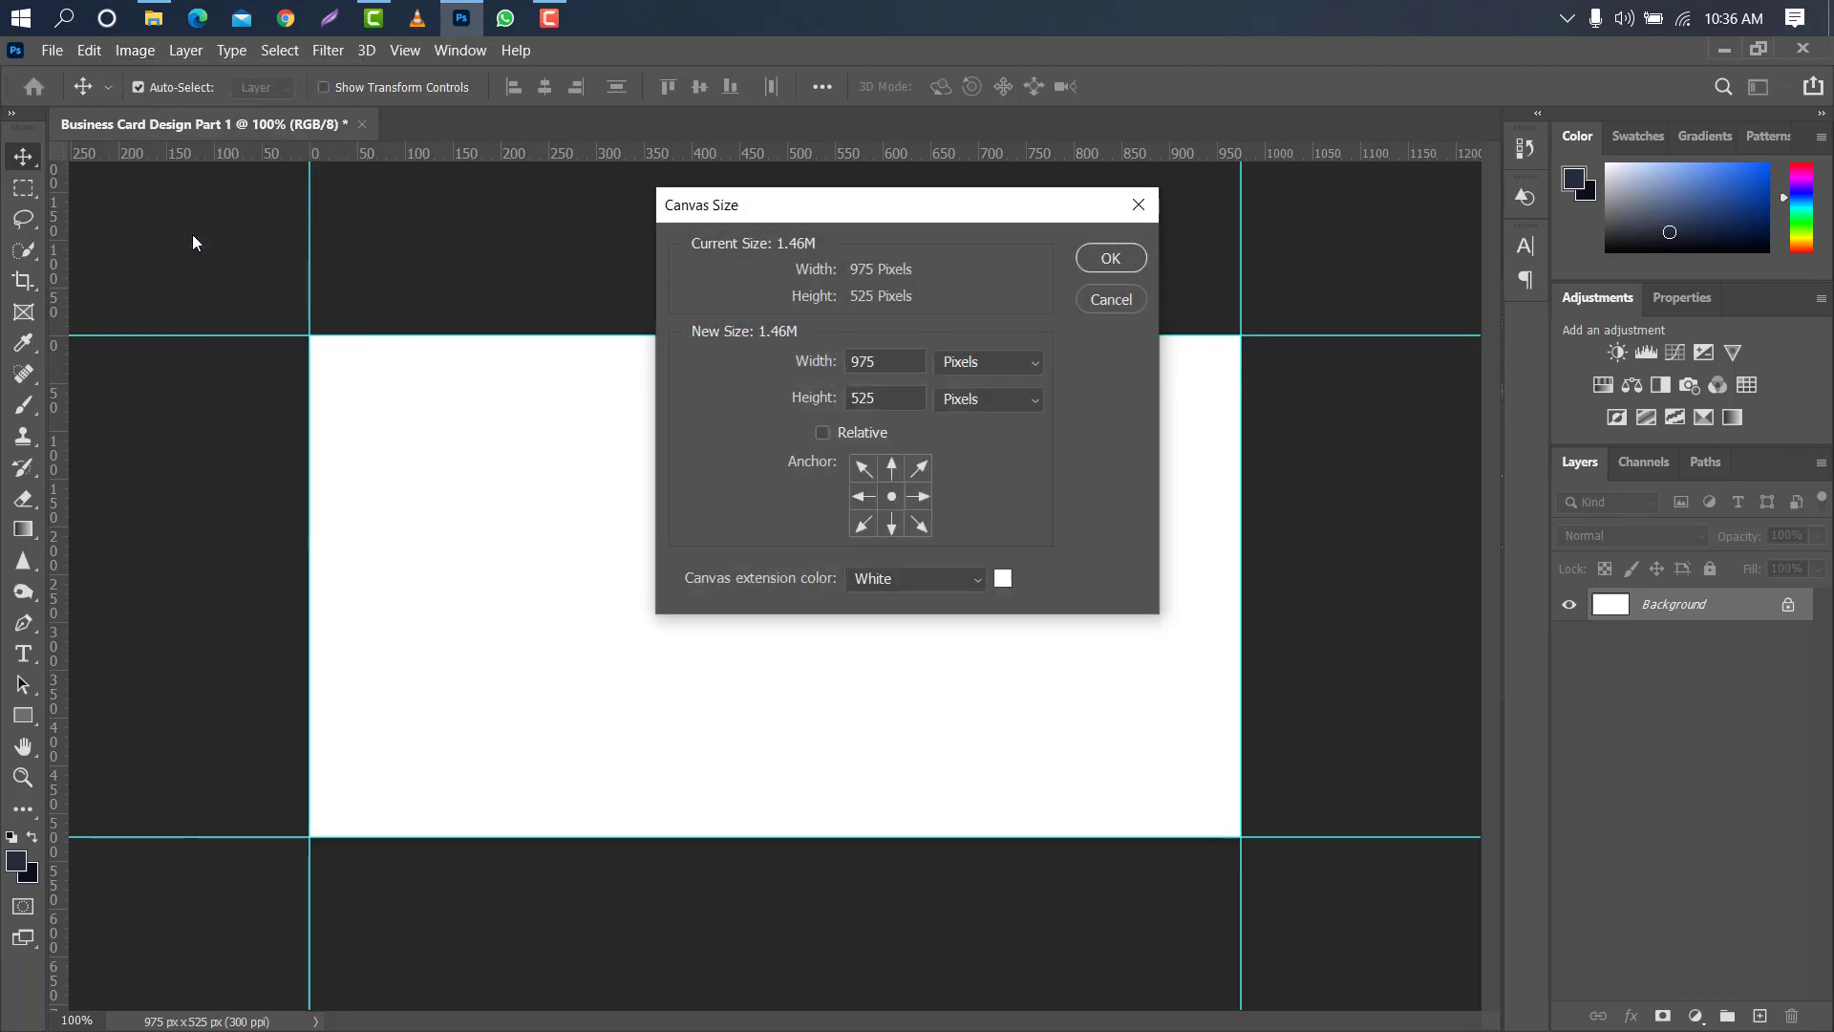
pyautogui.click(1020, 361)
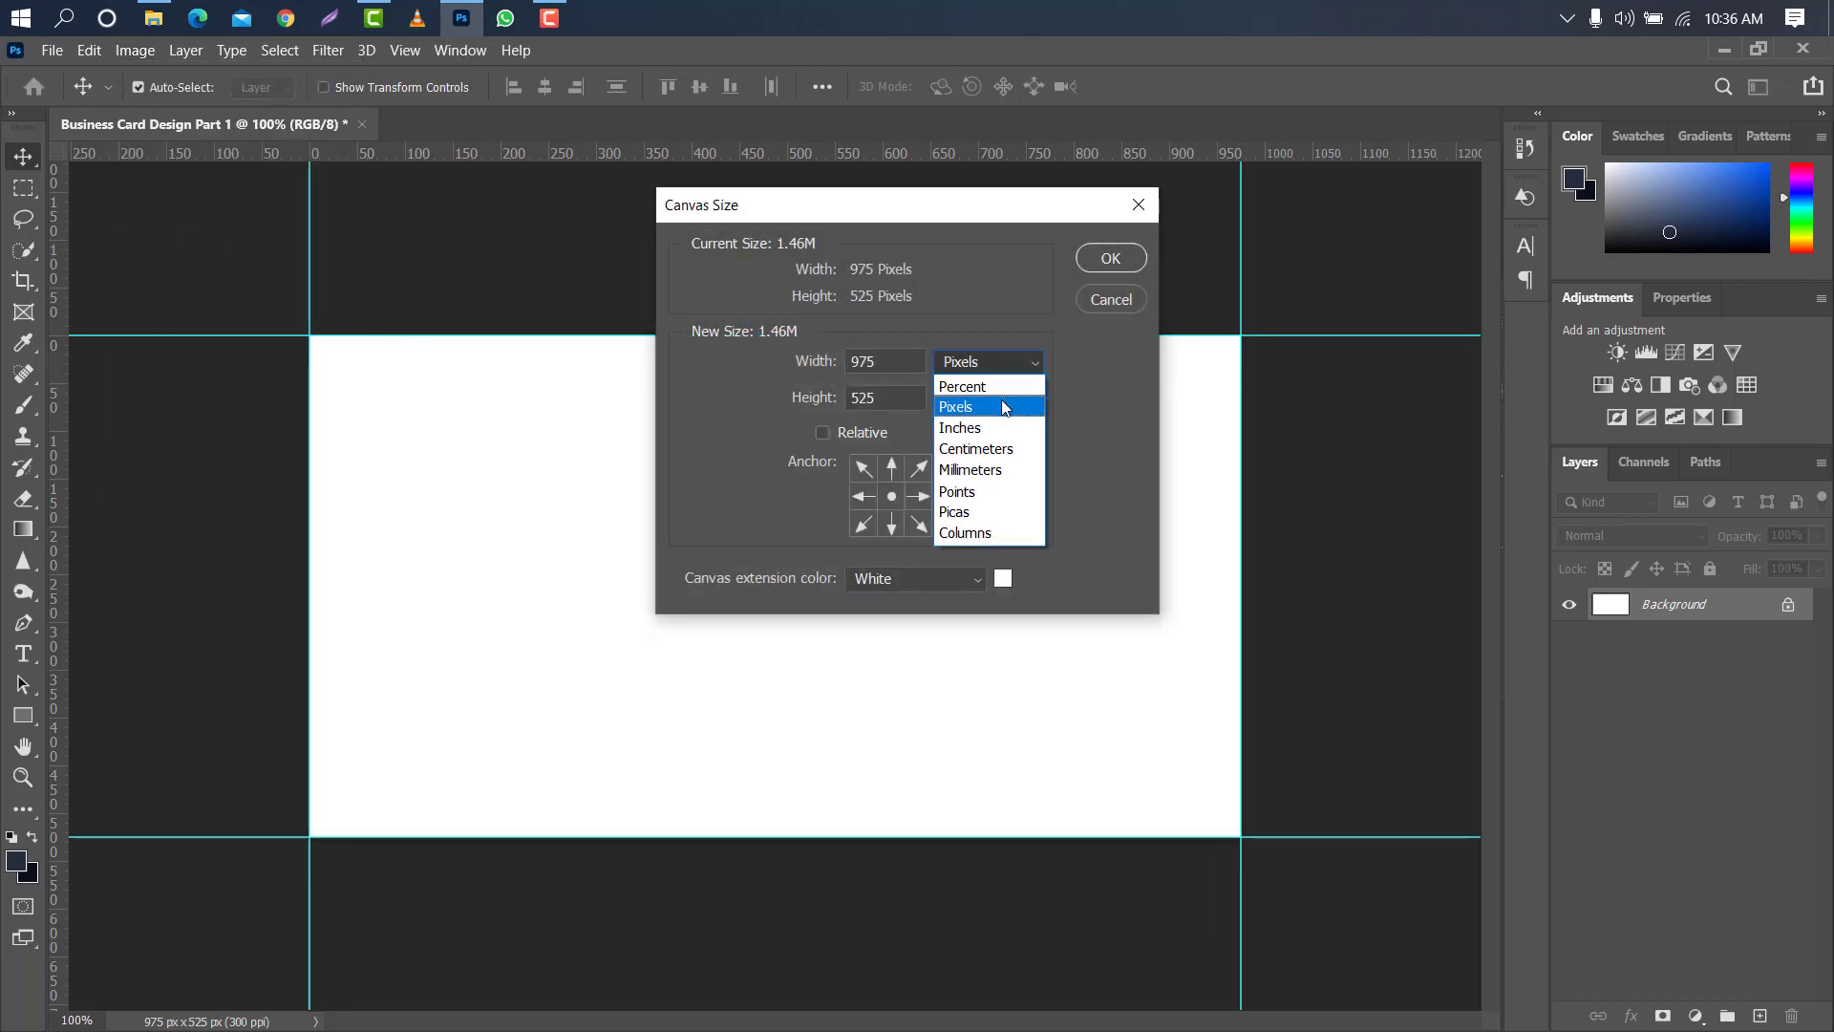
pyautogui.click(998, 428)
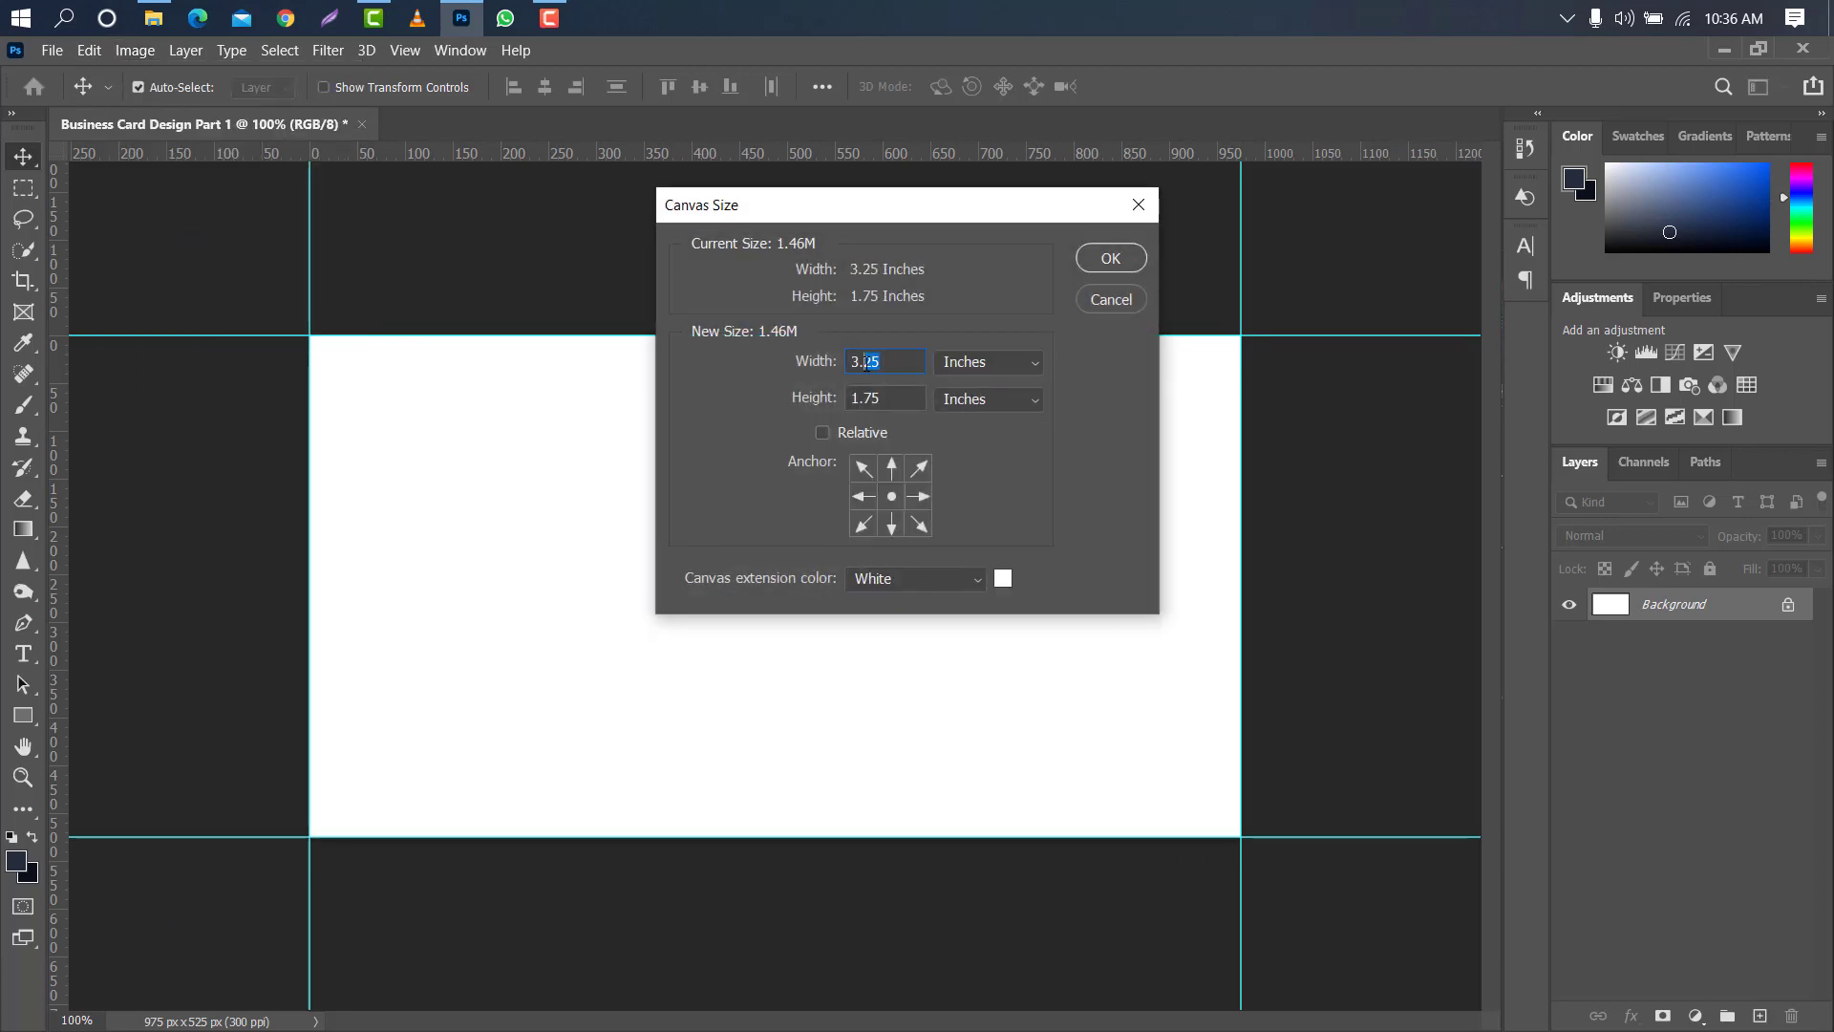
pyautogui.write('5')
pyautogui.moveTo(907, 402); pyautogui.dragTo(848, 401)
pyautogui.write('2')
pyautogui.click(976, 575)
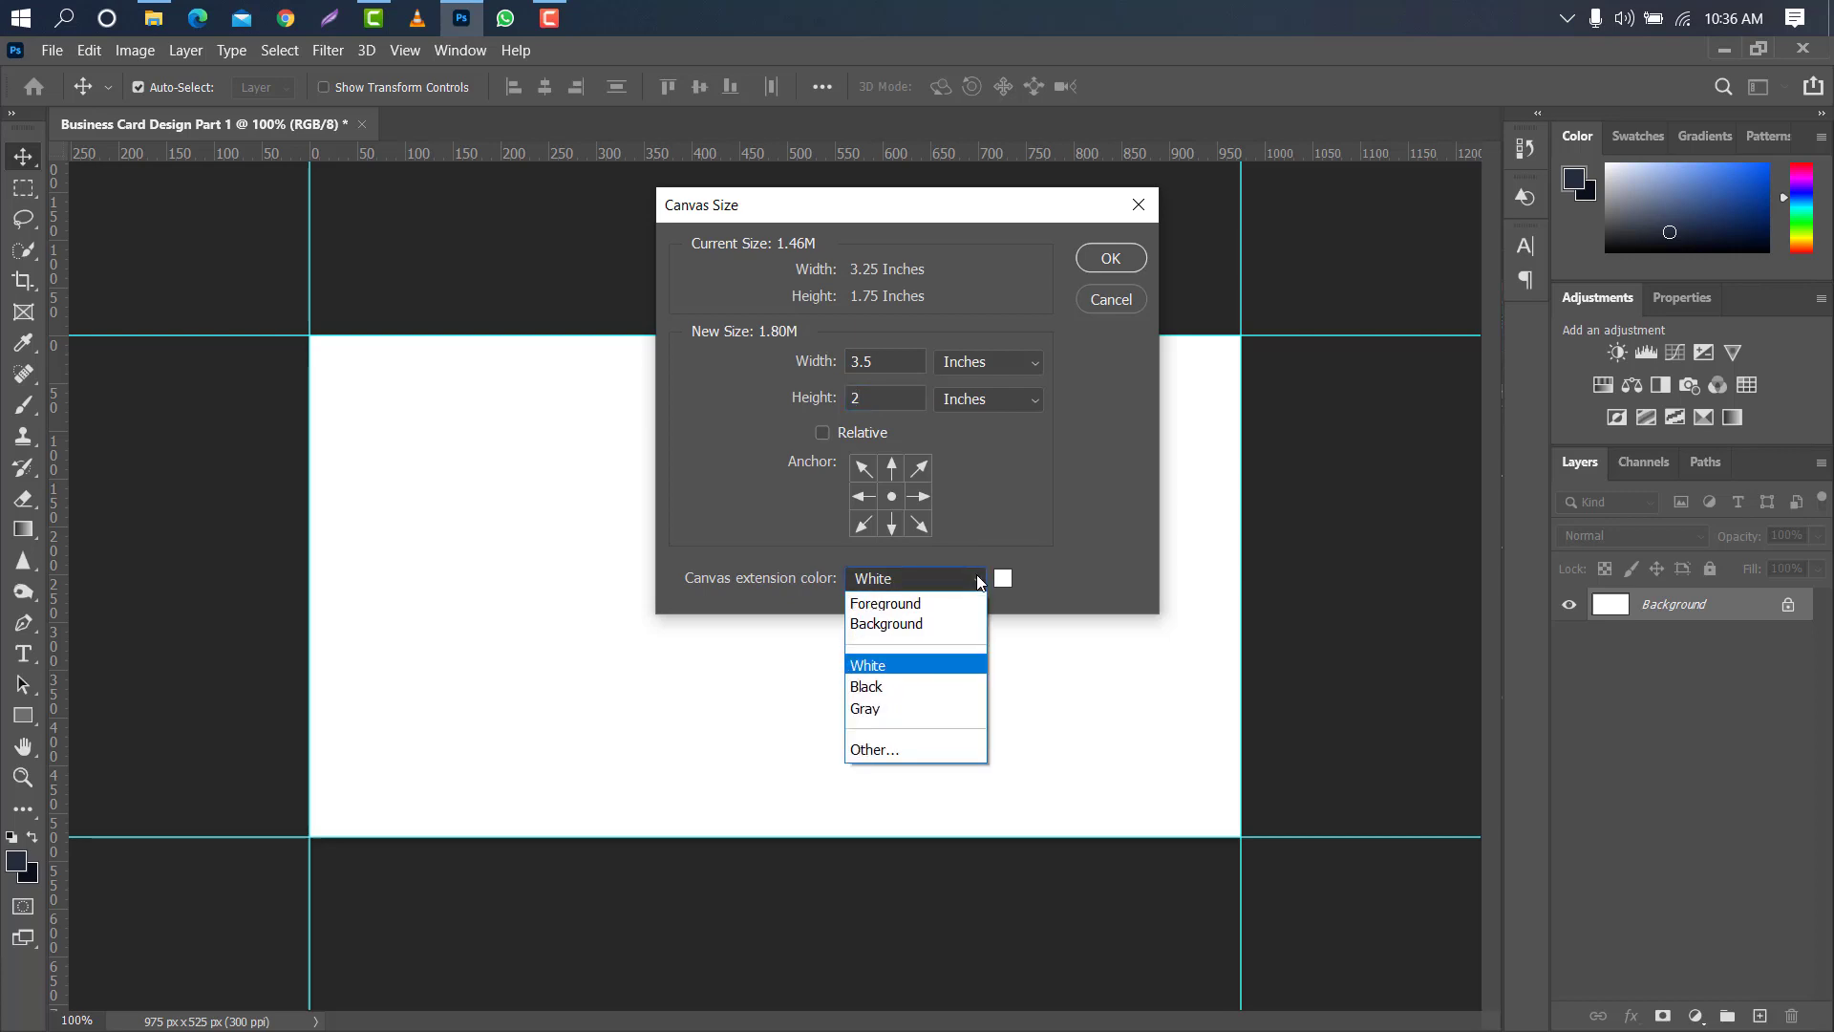
pyautogui.click(896, 669)
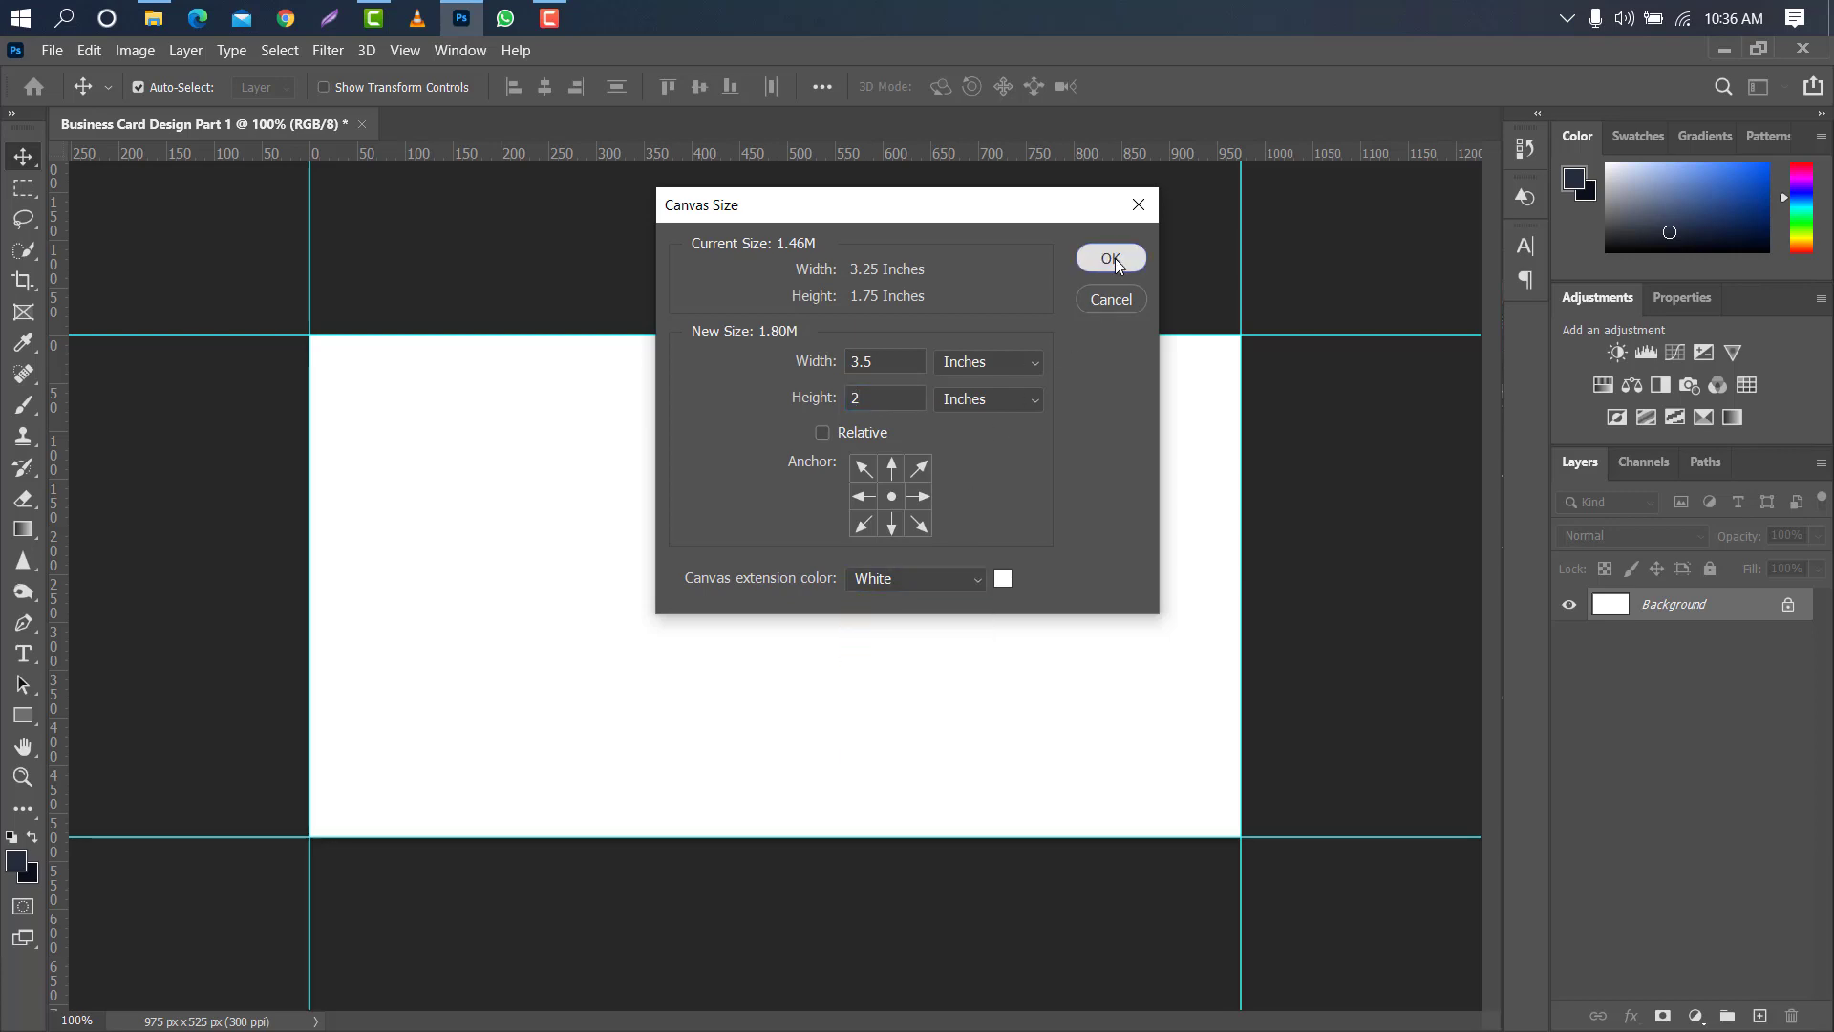
pyautogui.click(1112, 260)
# - Place horizontal and vertical guides along the outer edges of the enlarged canvas
pyautogui.moveTo(1003, 336)
pyautogui.mouseDown()
pyautogui.moveTo(996, 226)
pyautogui.moveTo(998, 299)
pyautogui.mouseUp()
pyautogui.moveTo(1004, 158); pyautogui.dragTo(1022, 872)
pyautogui.moveTo(67, 574); pyautogui.dragTo(1275, 524)
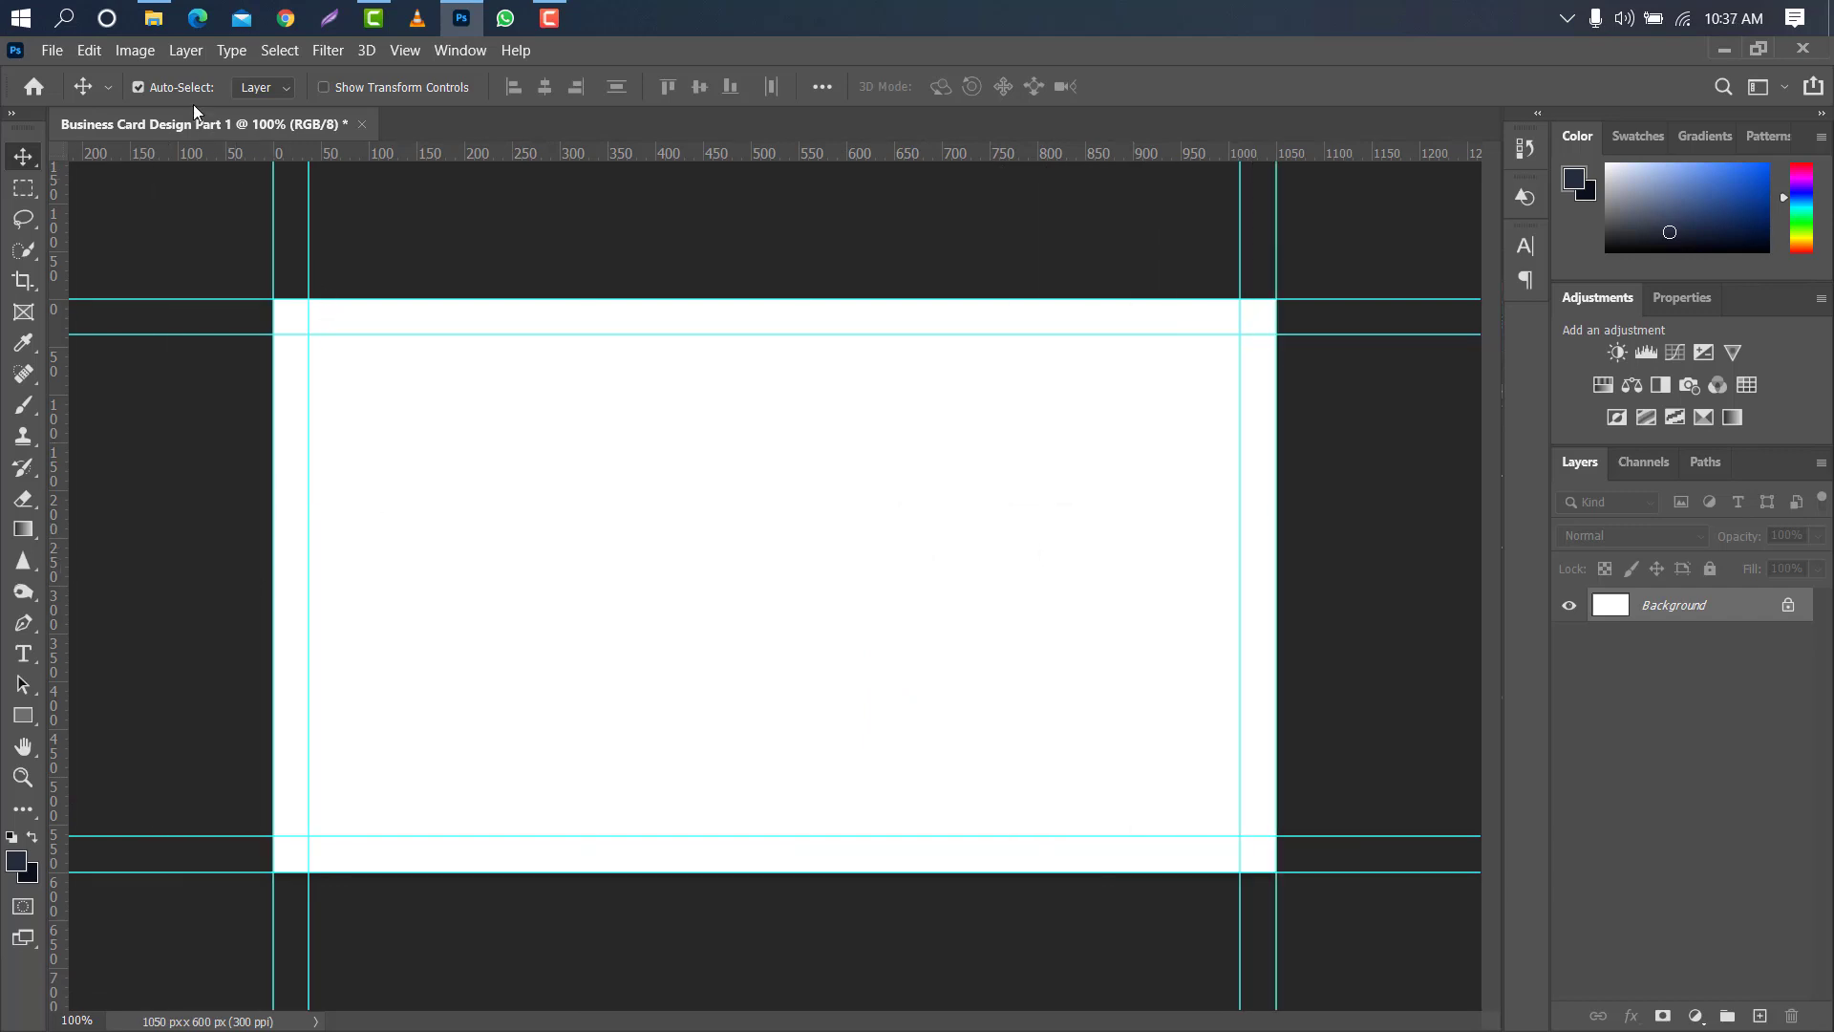
# - Enlarge the canvas to 3.75 inches wide and 2.25 inches high with a white extension colour
pyautogui.click(149, 50)
pyautogui.click(196, 233)
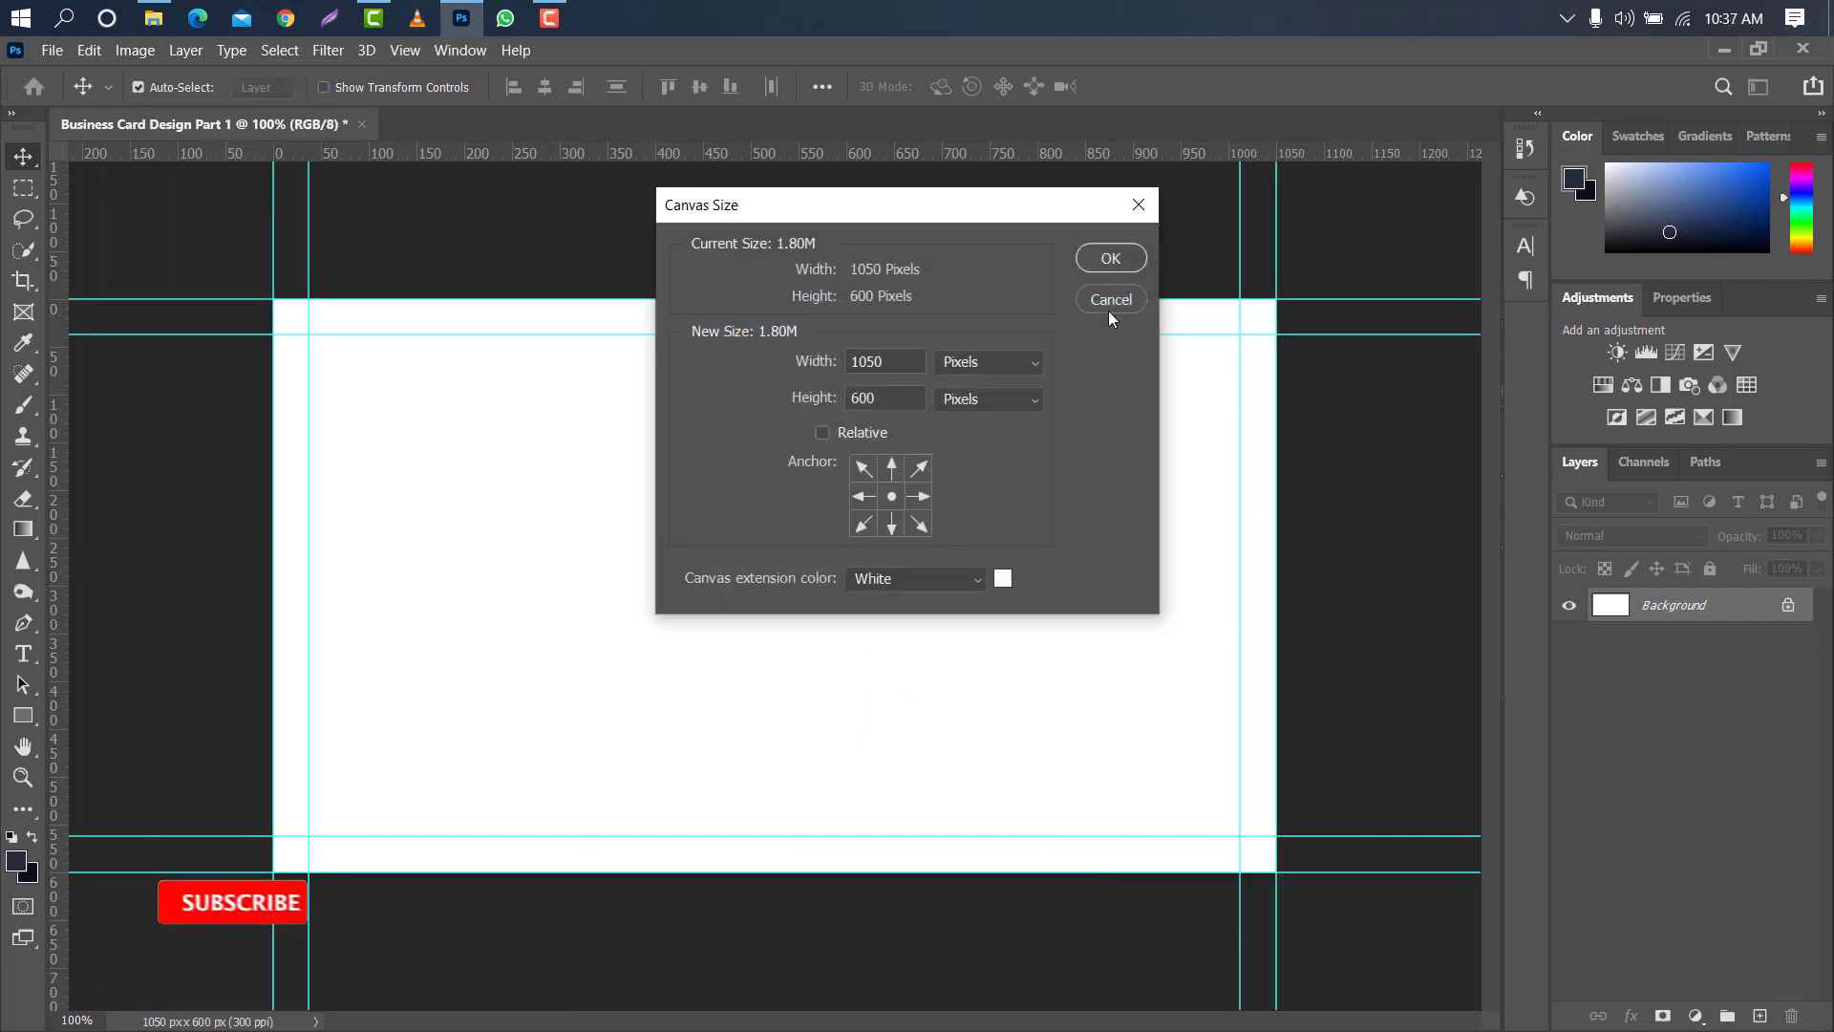
pyautogui.click(1035, 361)
pyautogui.click(994, 420)
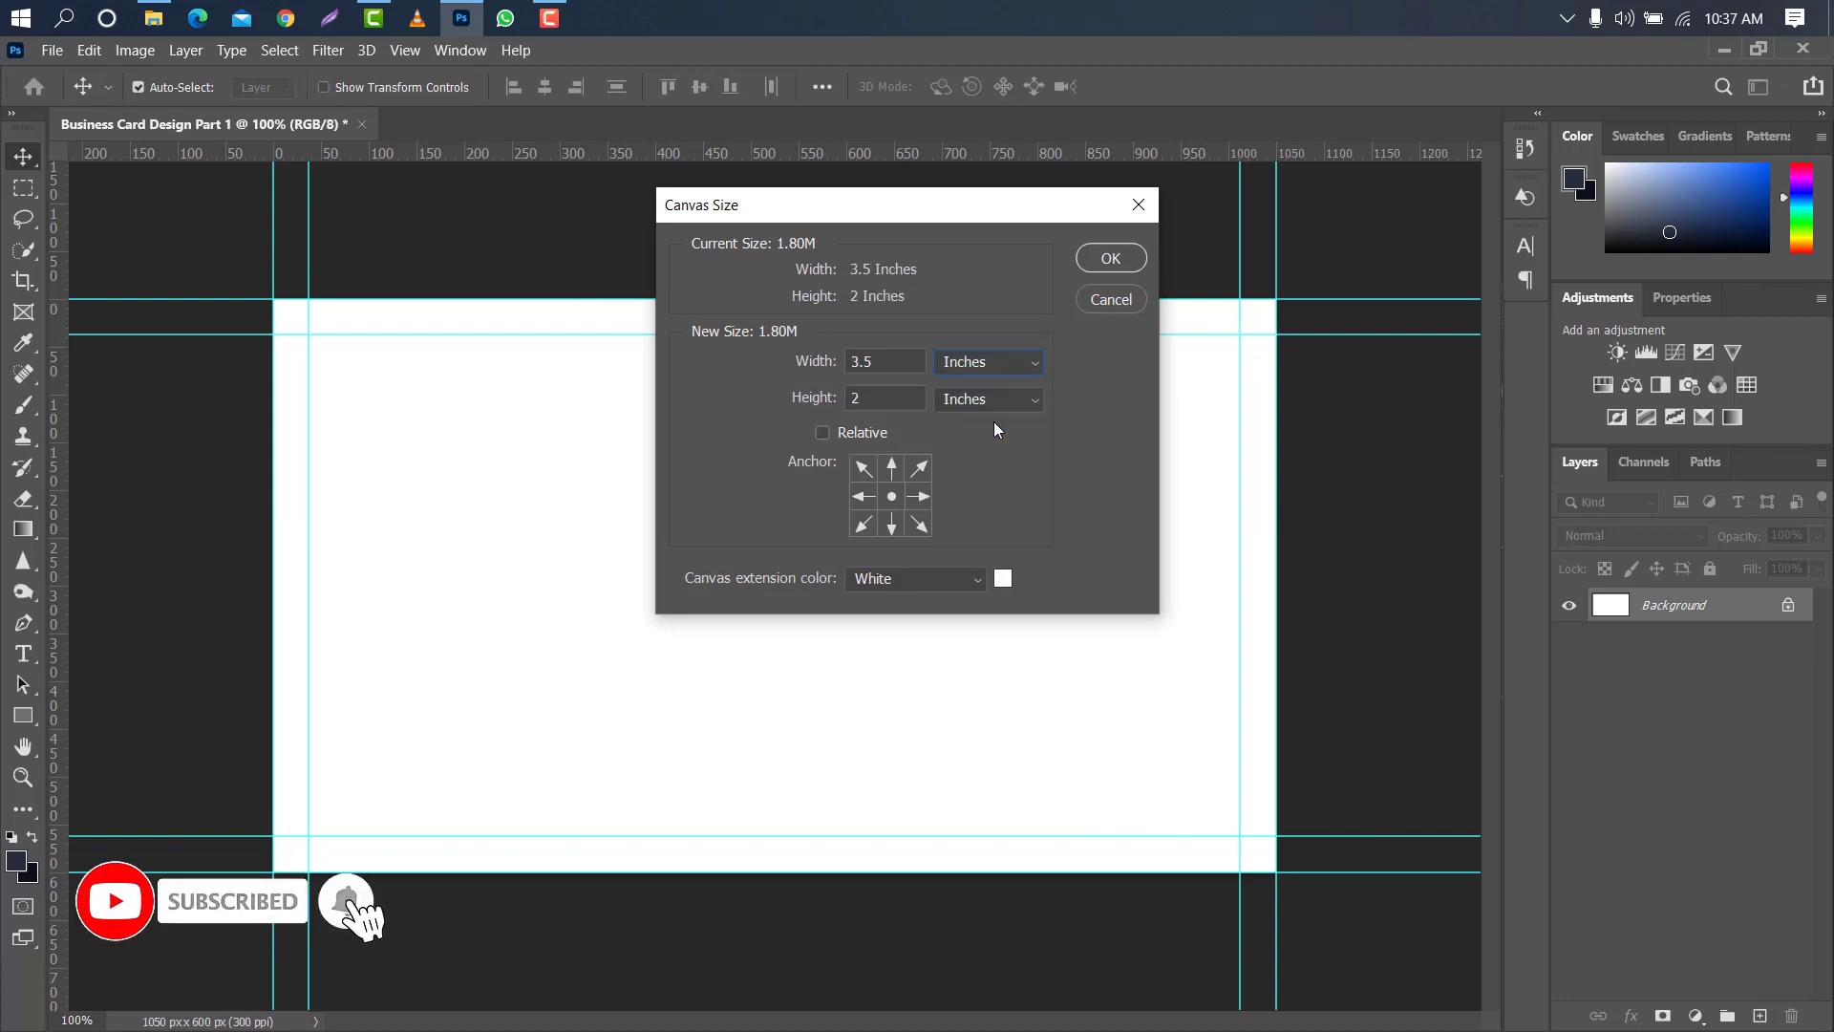
pyautogui.click(872, 361)
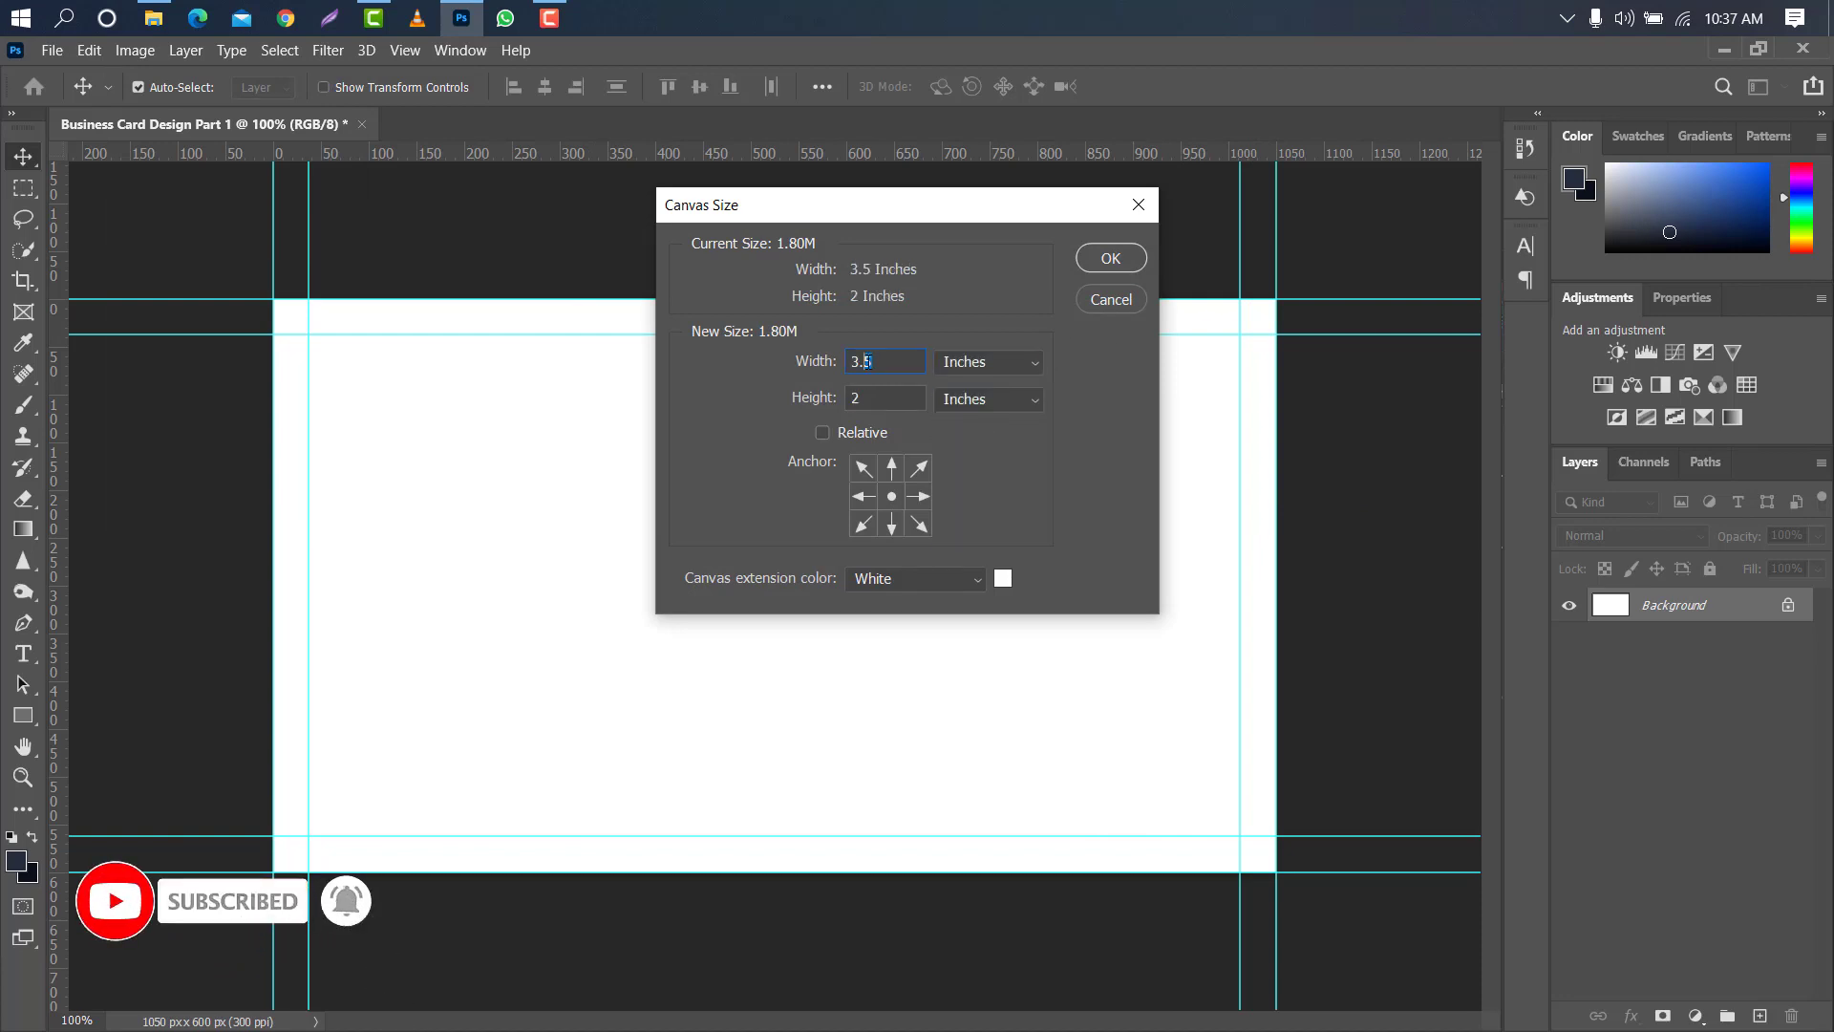
pyautogui.press('BackSpace')
pyautogui.write('75')
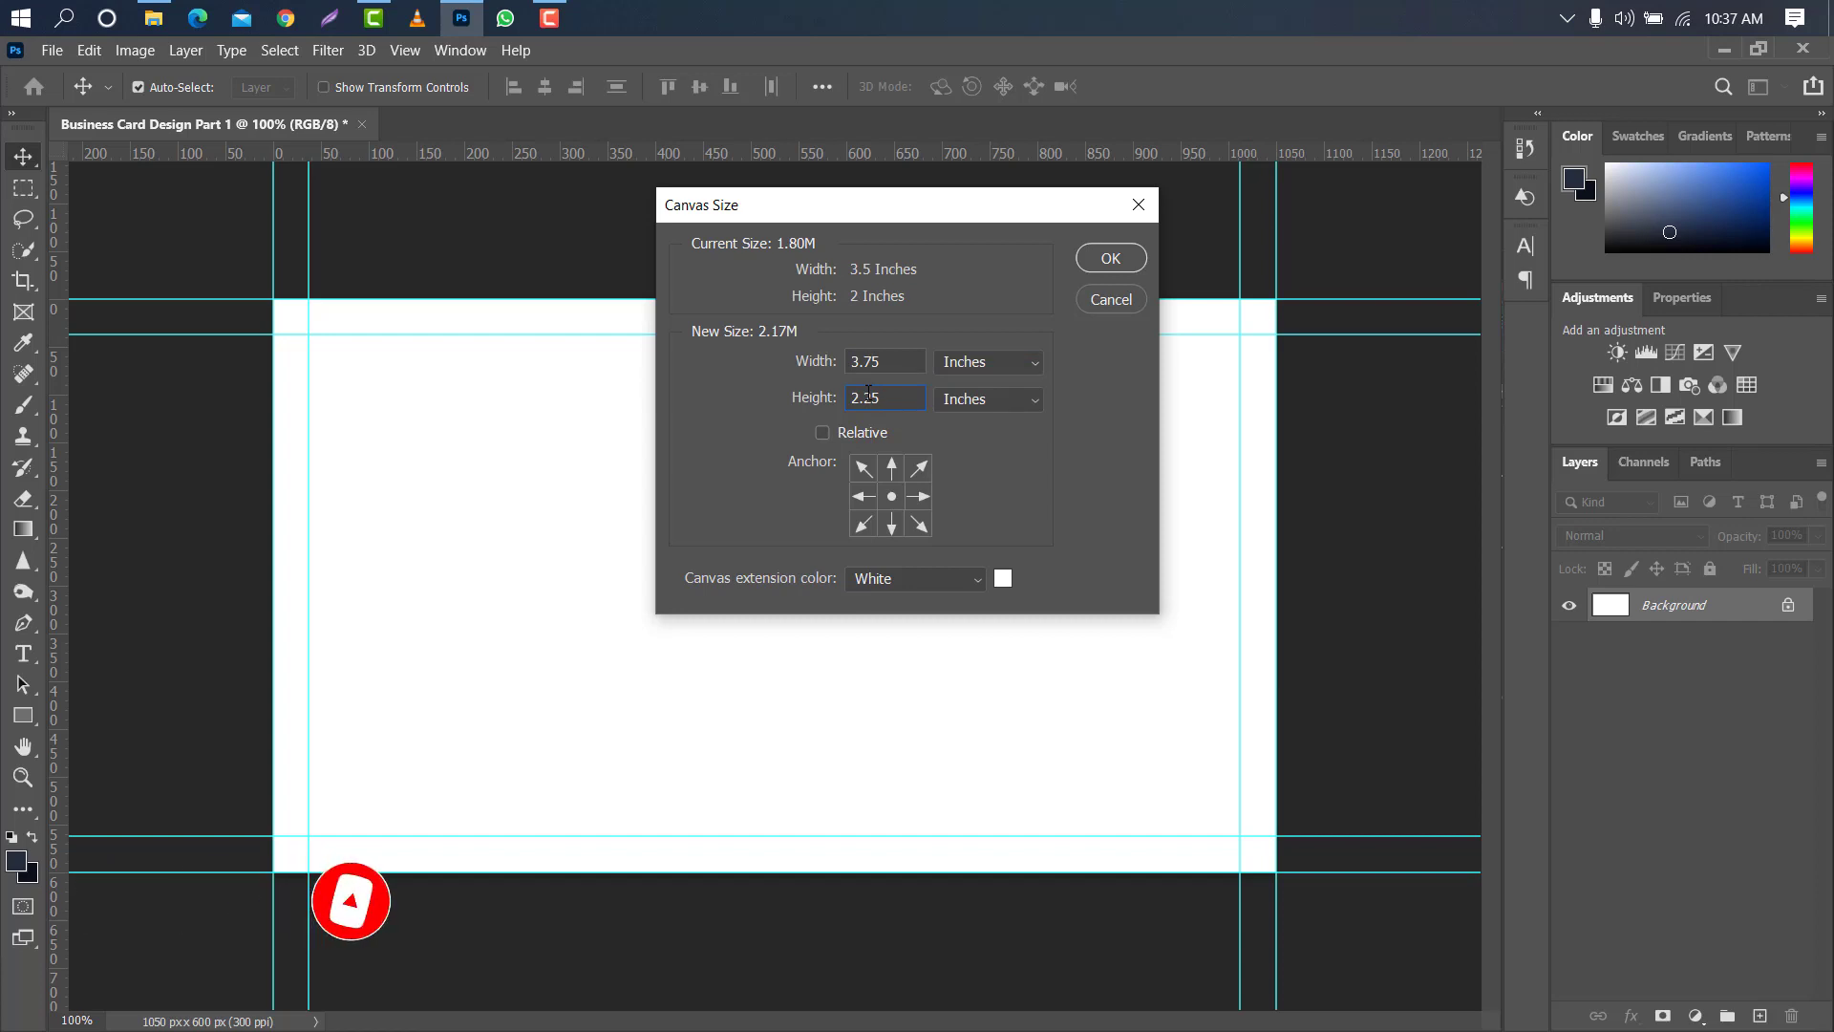
pyautogui.click(1096, 258)
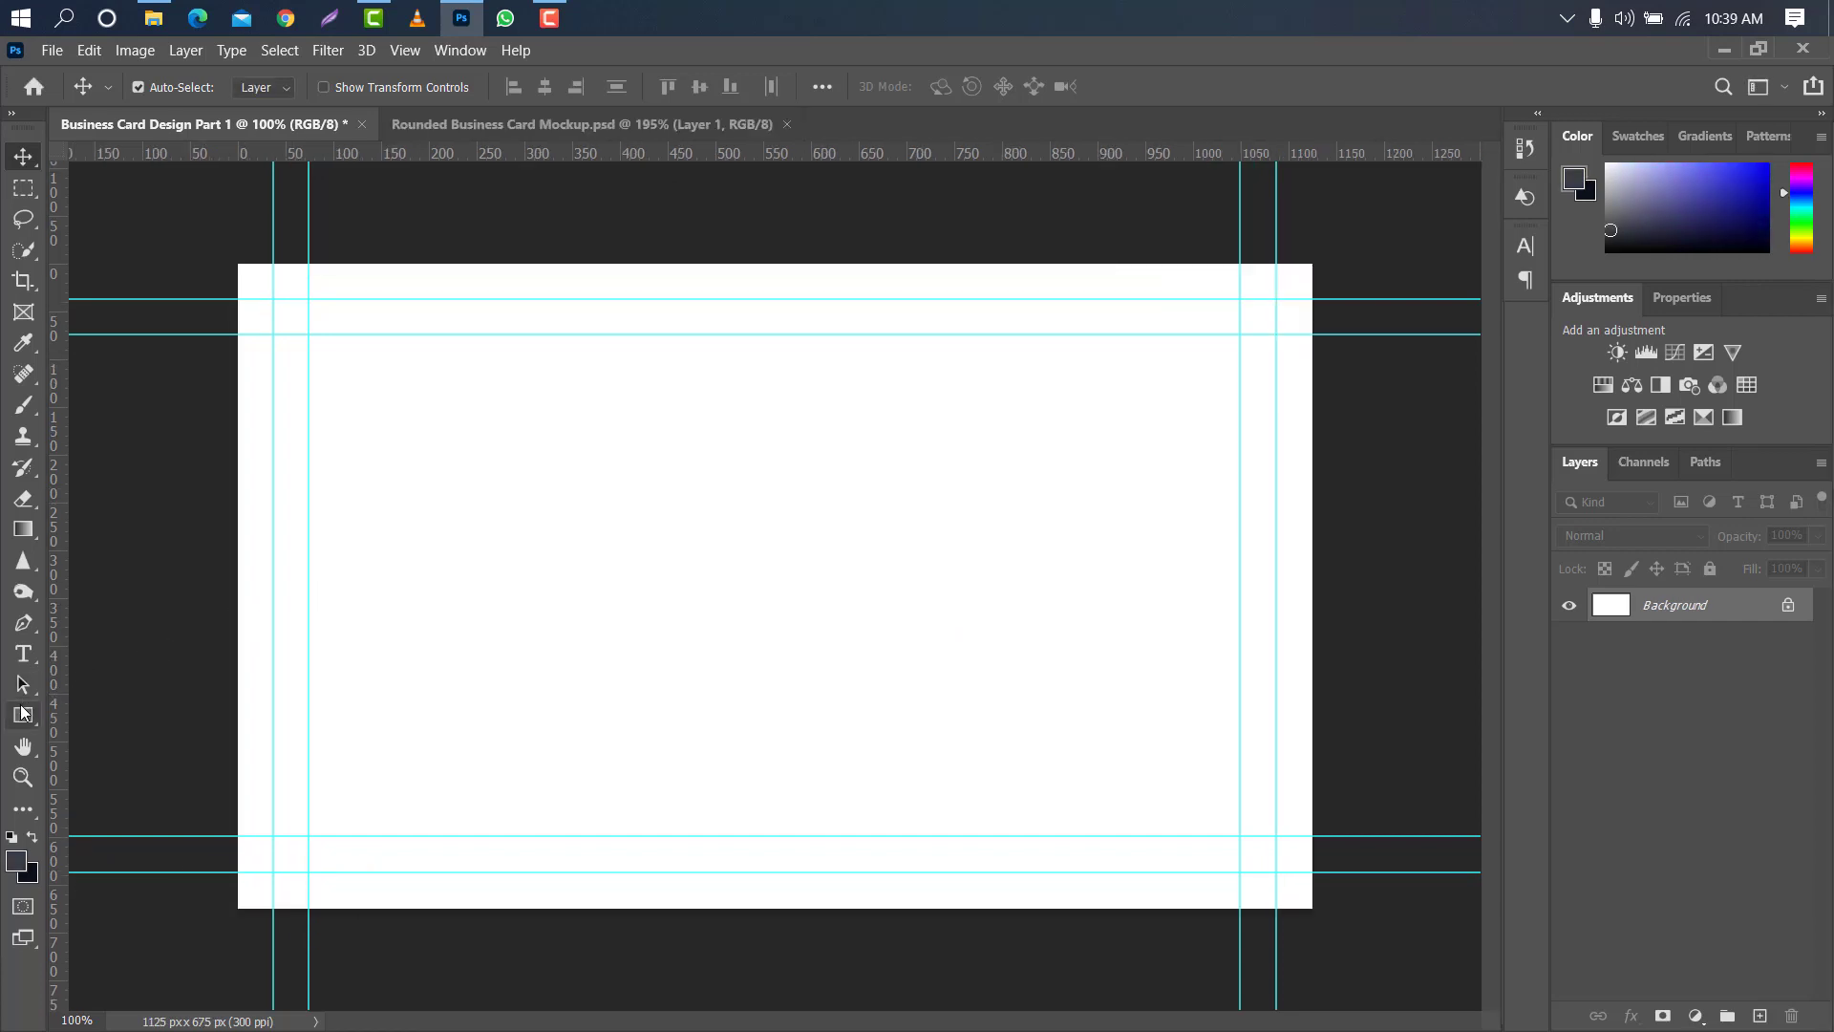
# - Draw a dark grey #3e3e40 rectangle of about 1157 × 696 px covering the whole canvas
pyautogui.click(23, 713)
pyautogui.click(76, 714)
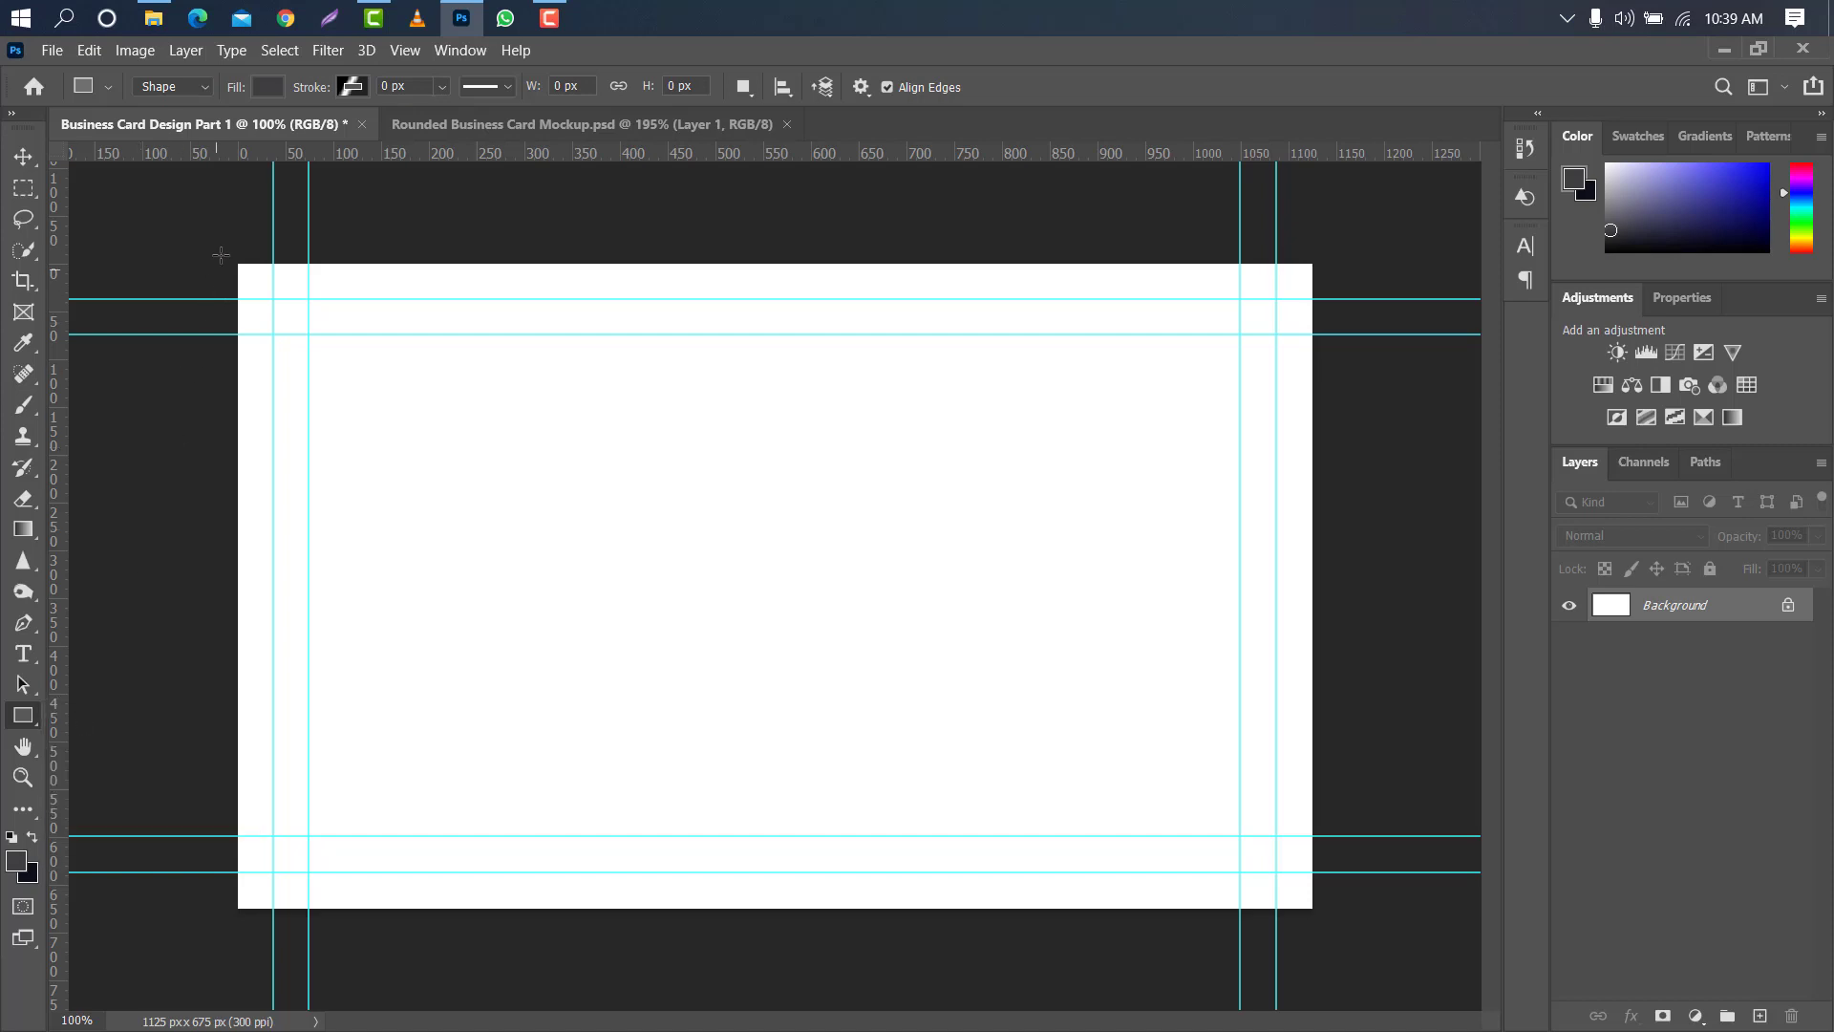
pyautogui.moveTo(221, 254); pyautogui.dragTo(1328, 881)
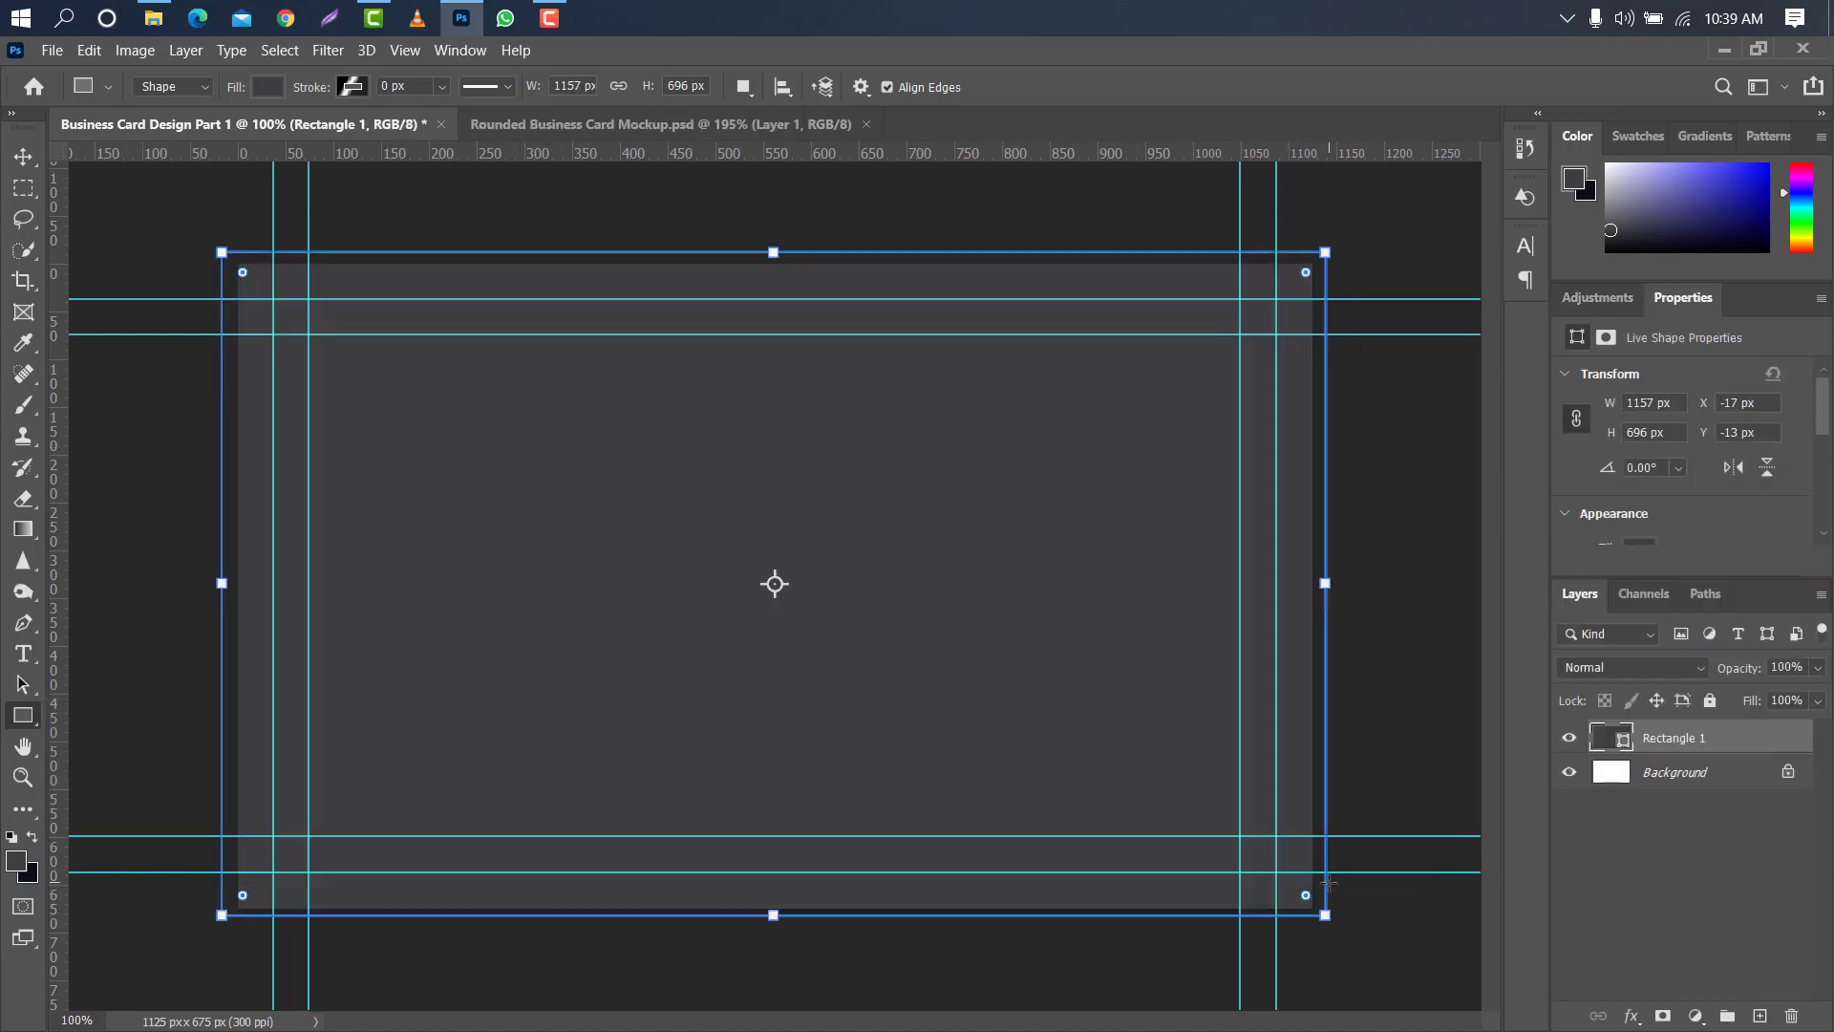
pyautogui.doubleClick(1624, 740)
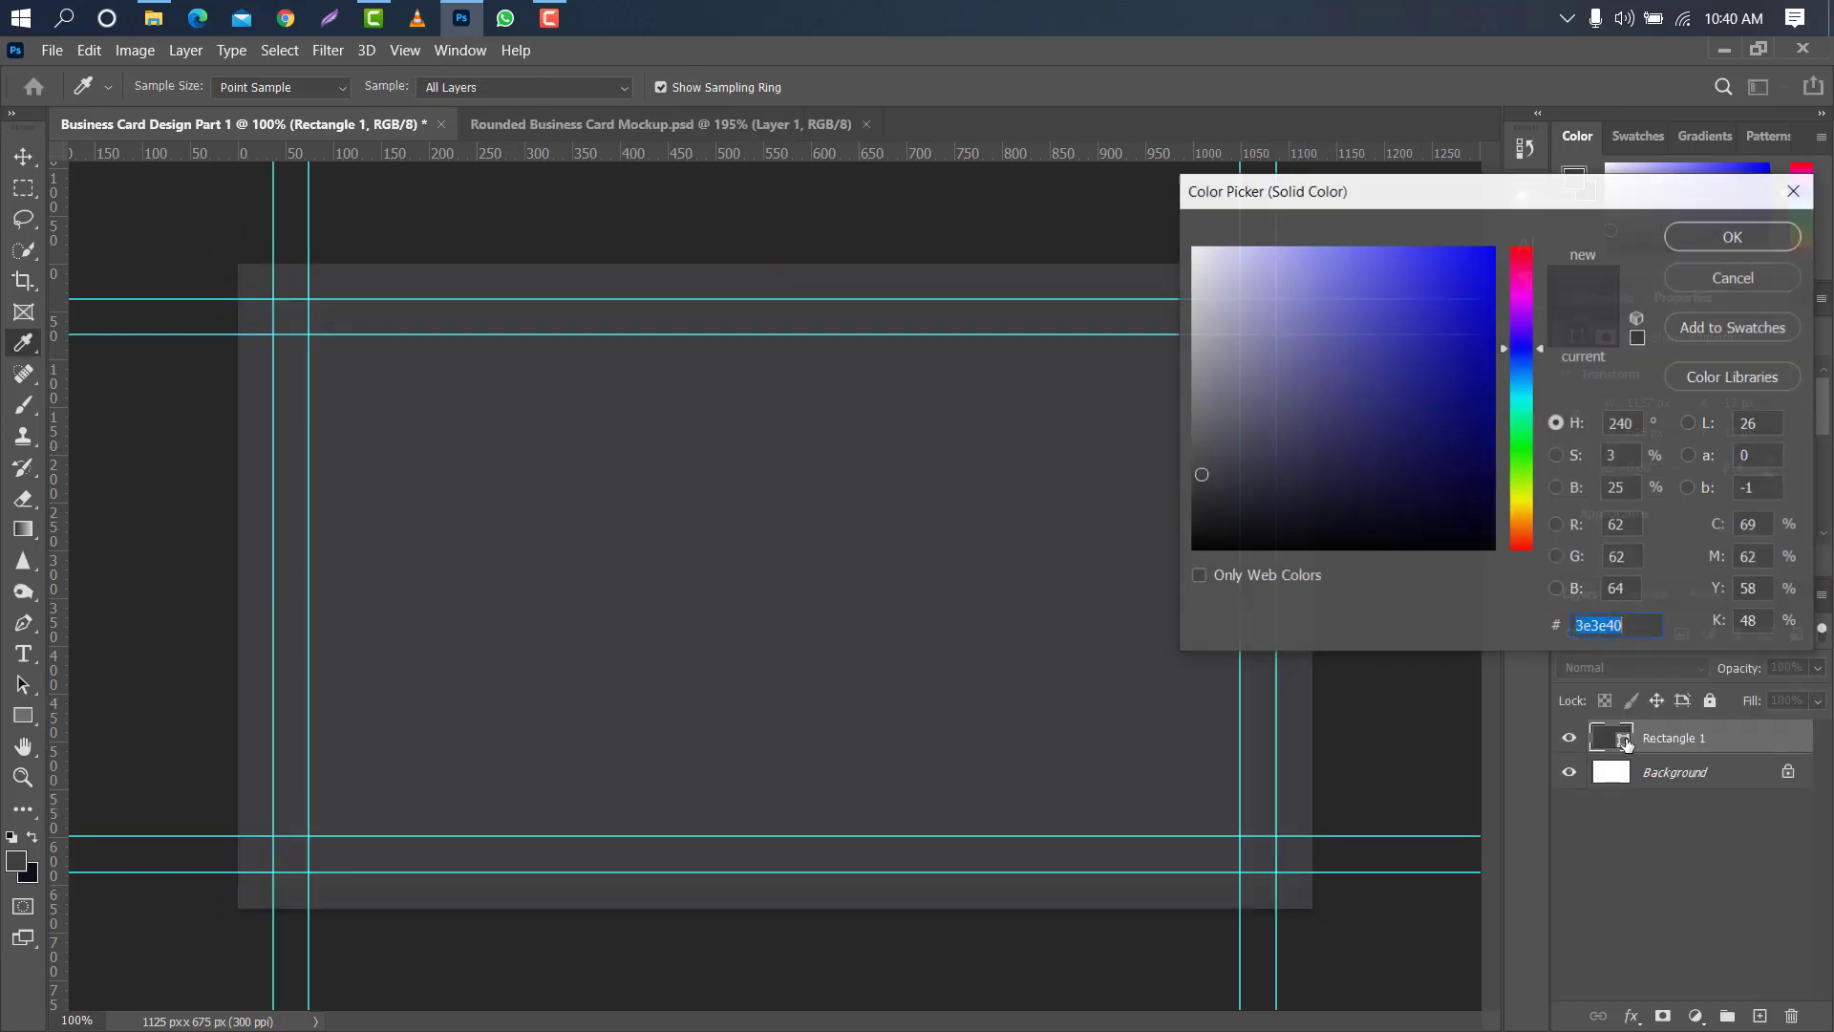
pyautogui.click(23, 863)
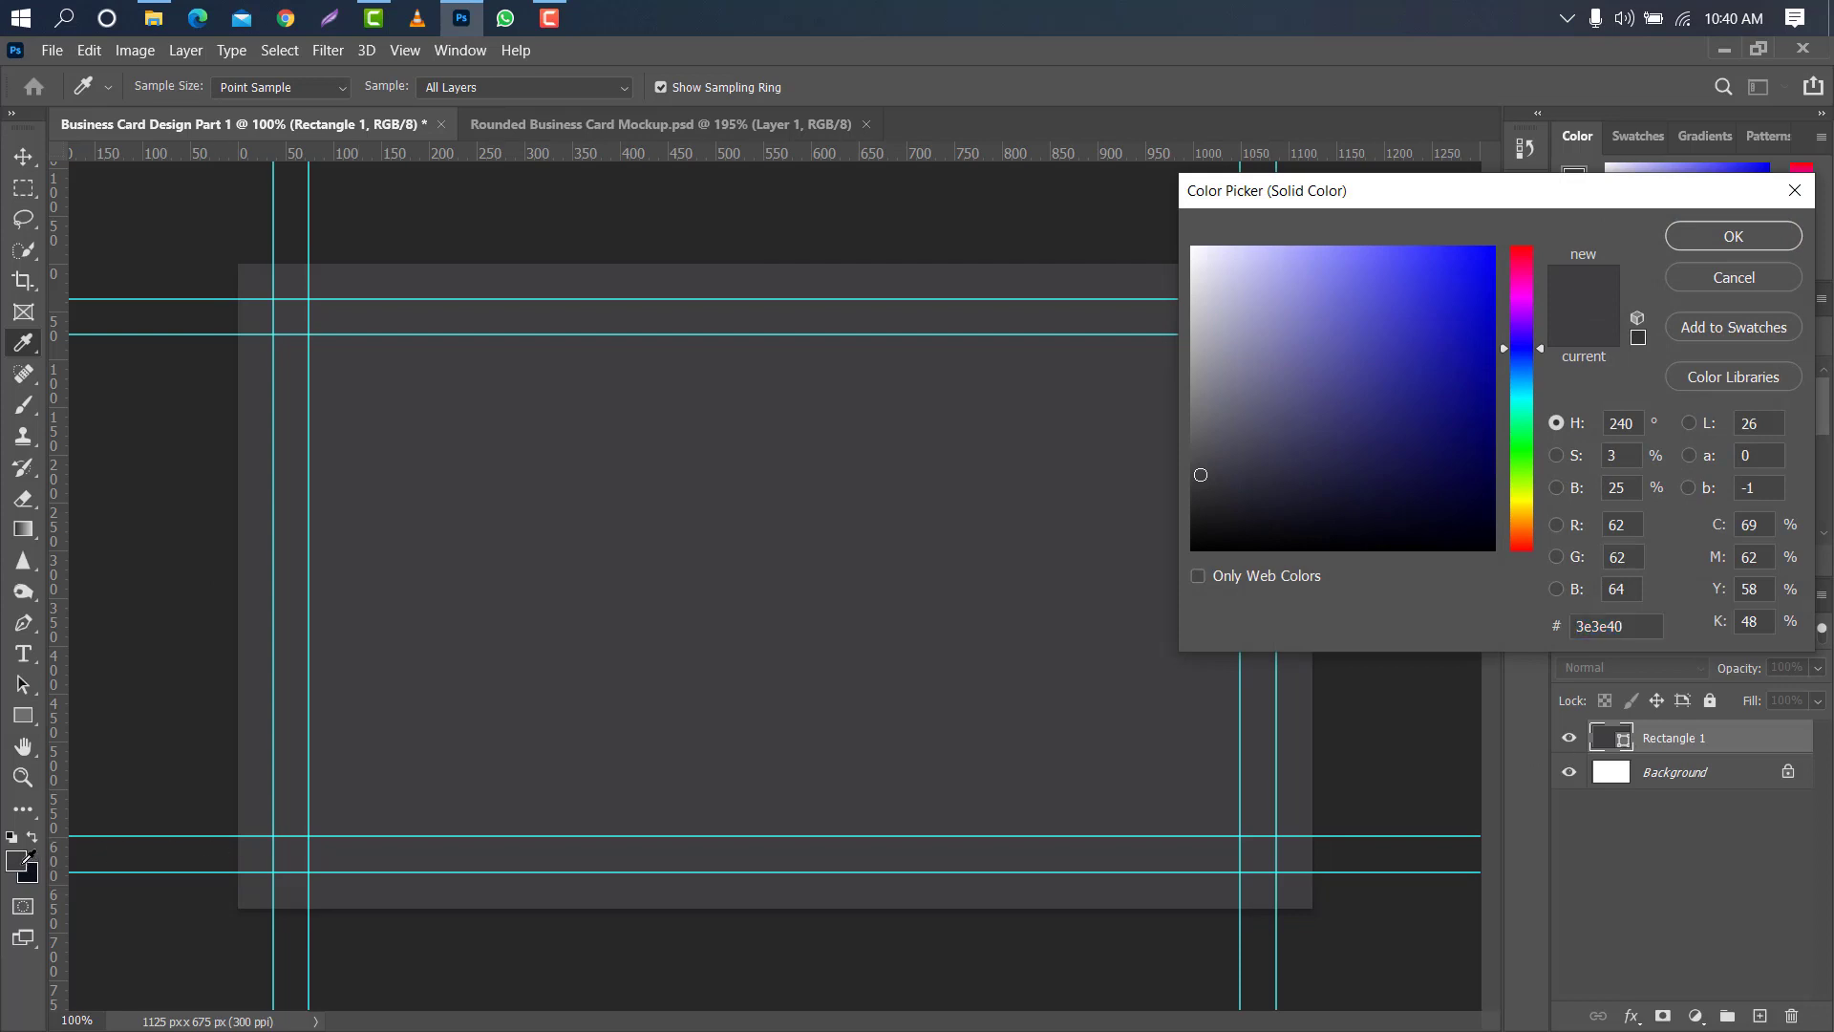
pyautogui.click(1707, 239)
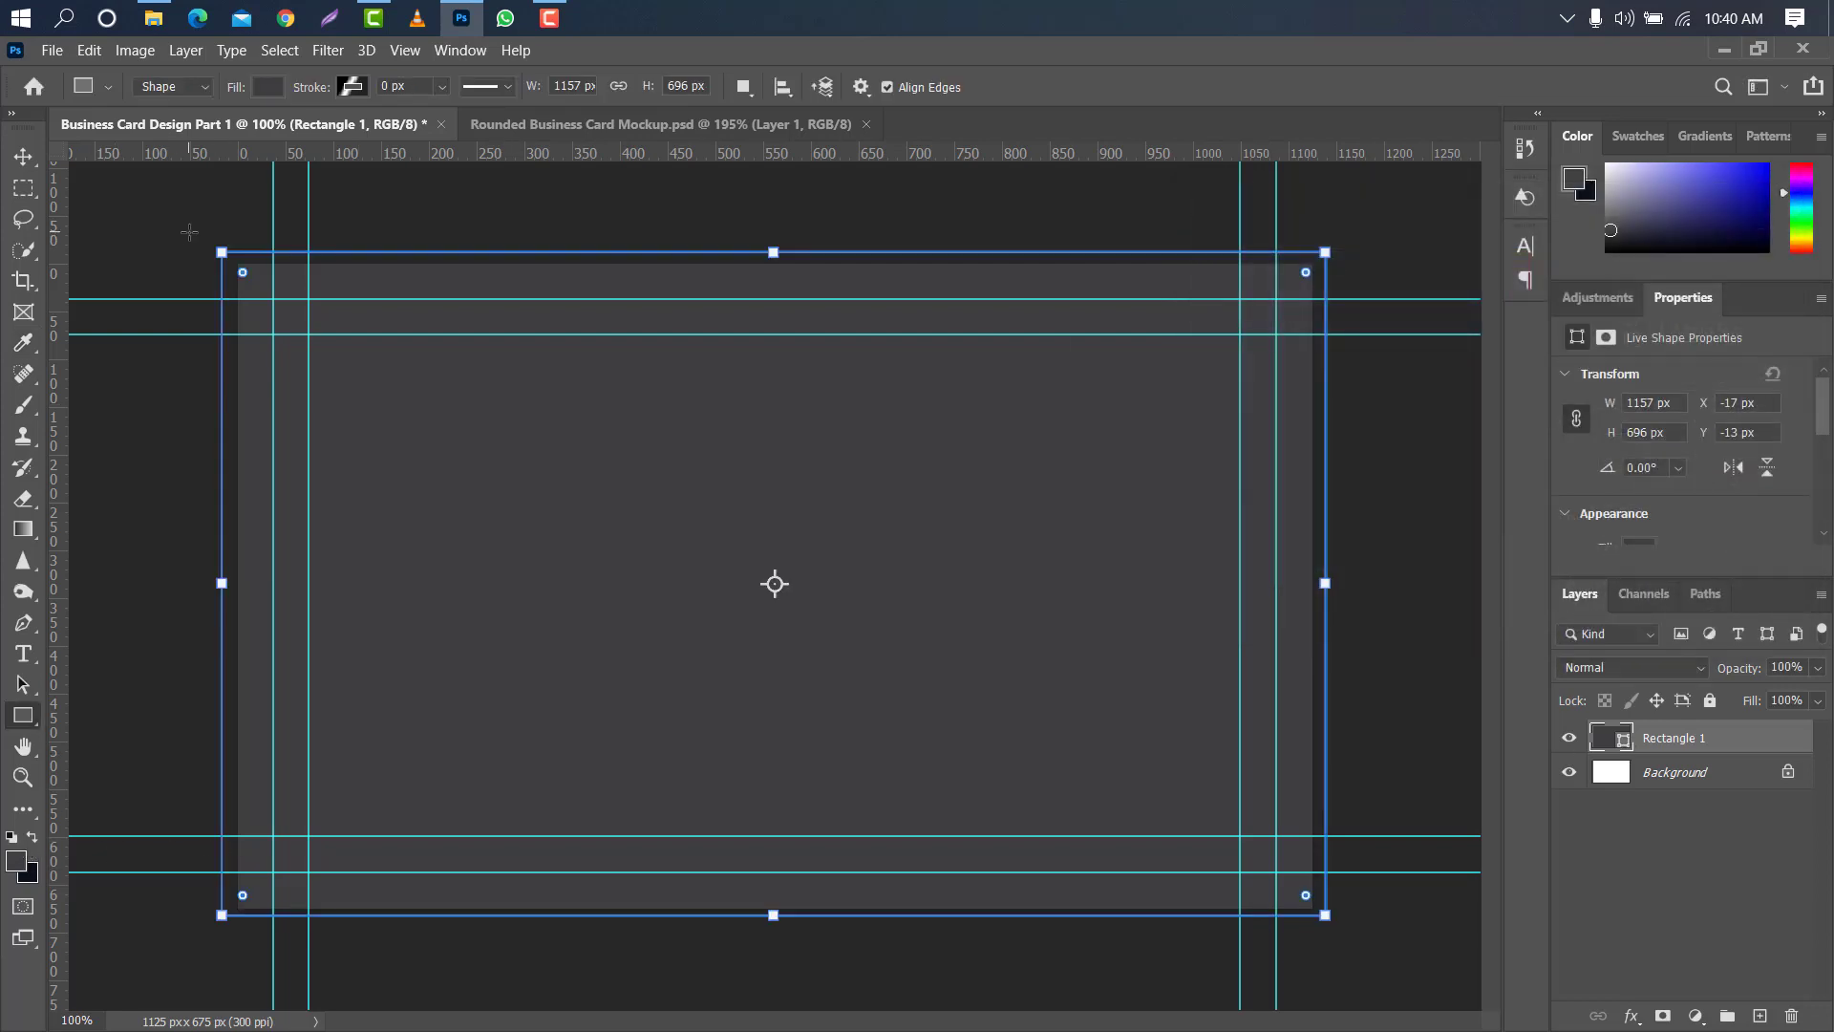
# - Draw a rectangle of about 1243 × 202 px across the card's upper edge and fill it with #242528
pyautogui.moveTo(188, 232)
pyautogui.mouseDown()
pyautogui.moveTo(675, 359)
pyautogui.moveTo(1122, 379)
pyautogui.moveTo(1373, 422)
pyautogui.mouseUp()
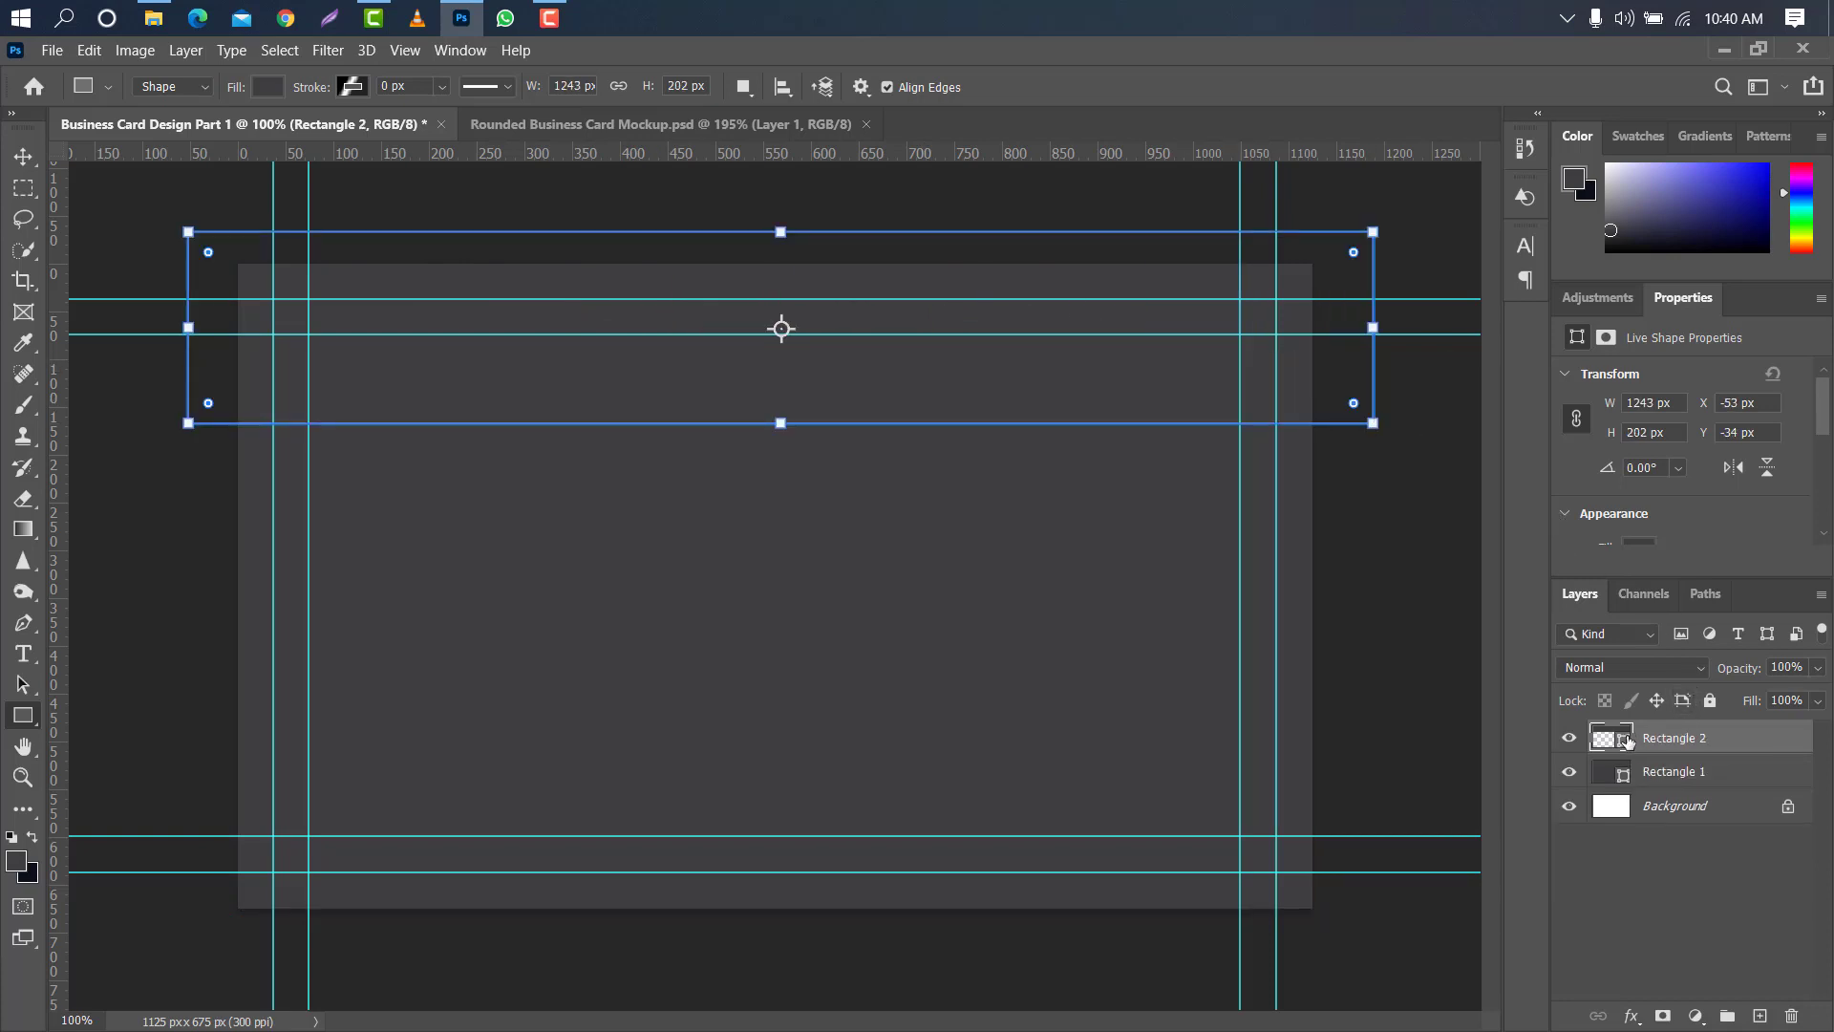
pyautogui.doubleClick(1624, 738)
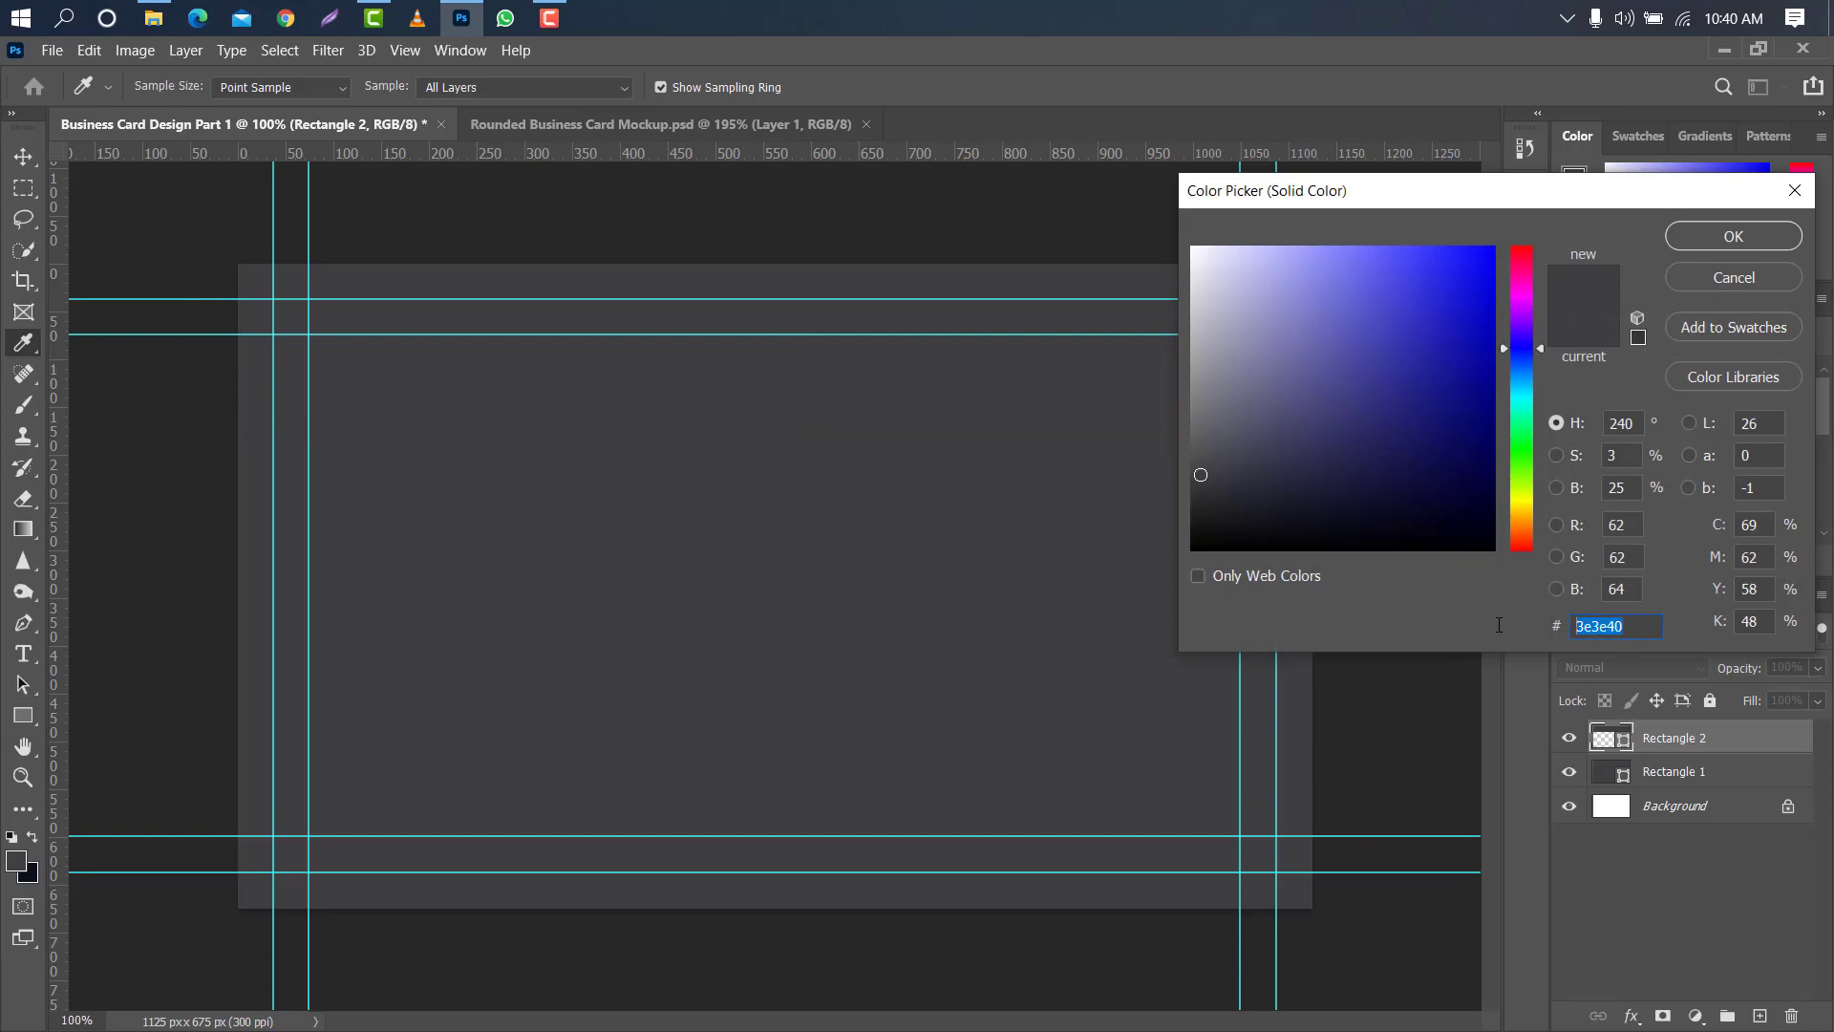
pyautogui.write('242528')
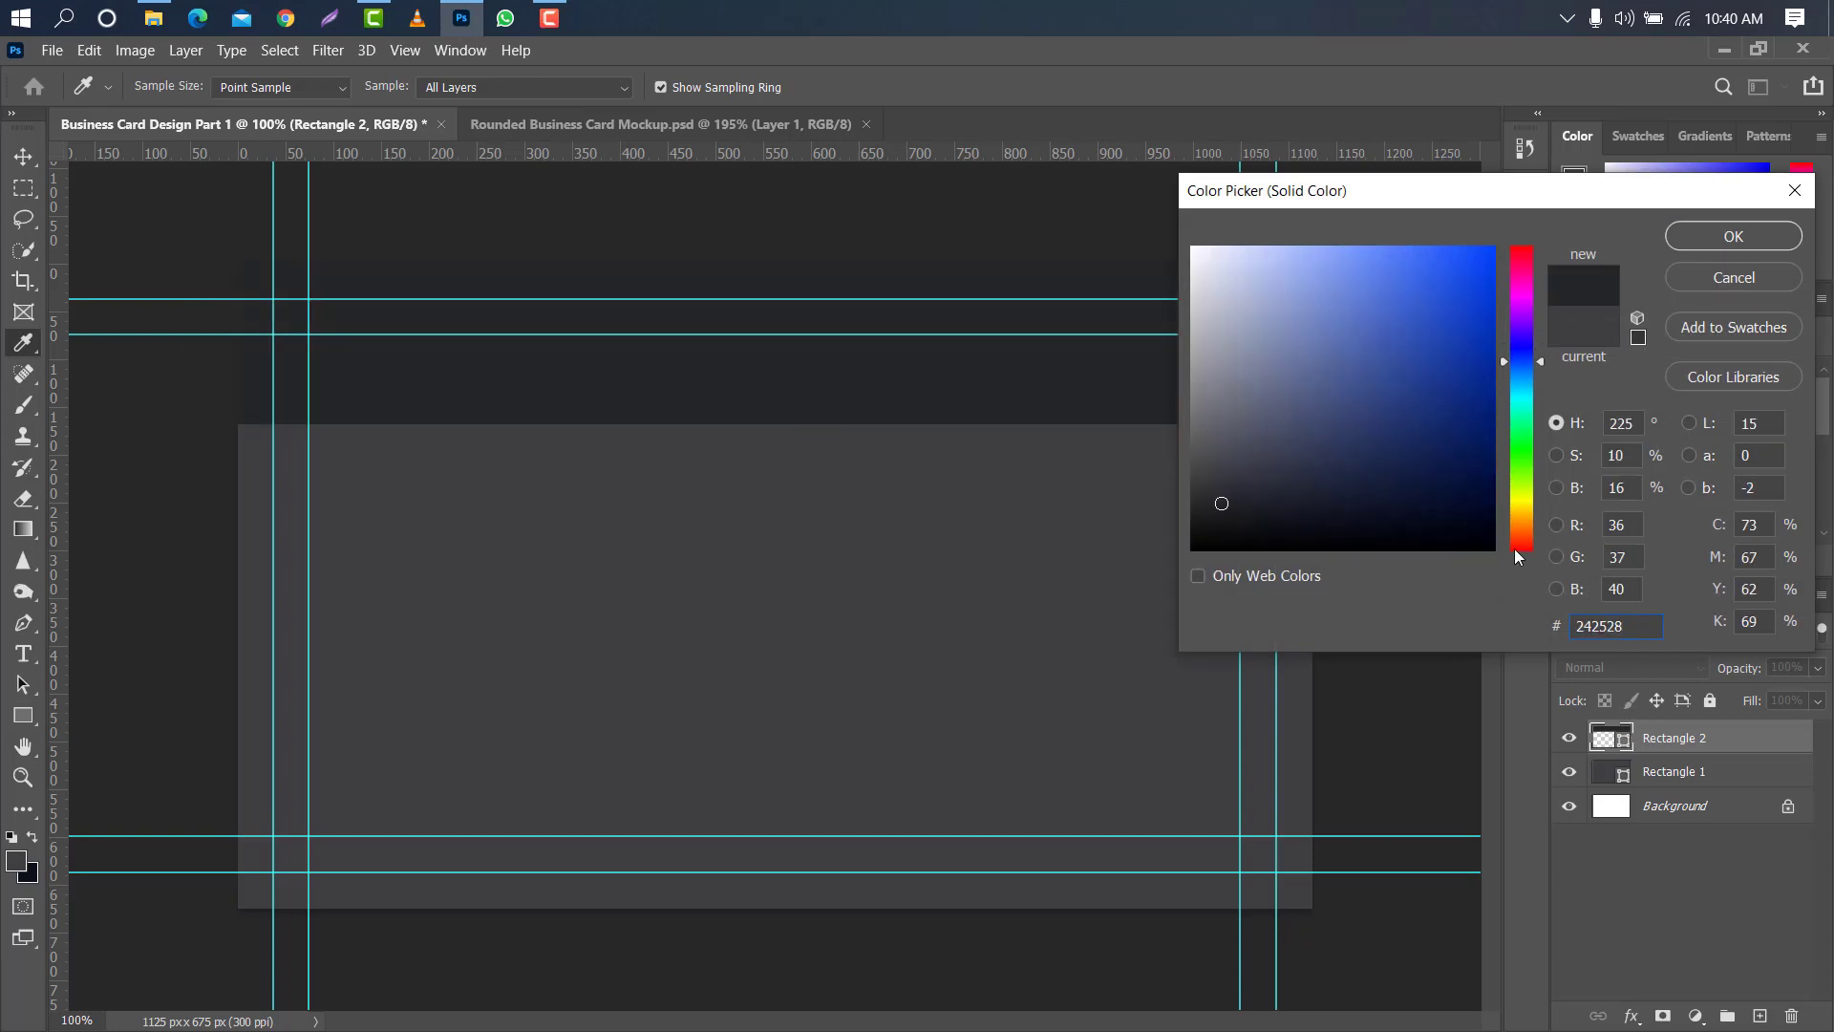
pyautogui.click(1695, 235)
# - Duplicate the upper band's layer, place the copy beneath the original, and fill the copy with #ffffff
pyautogui.press('v')
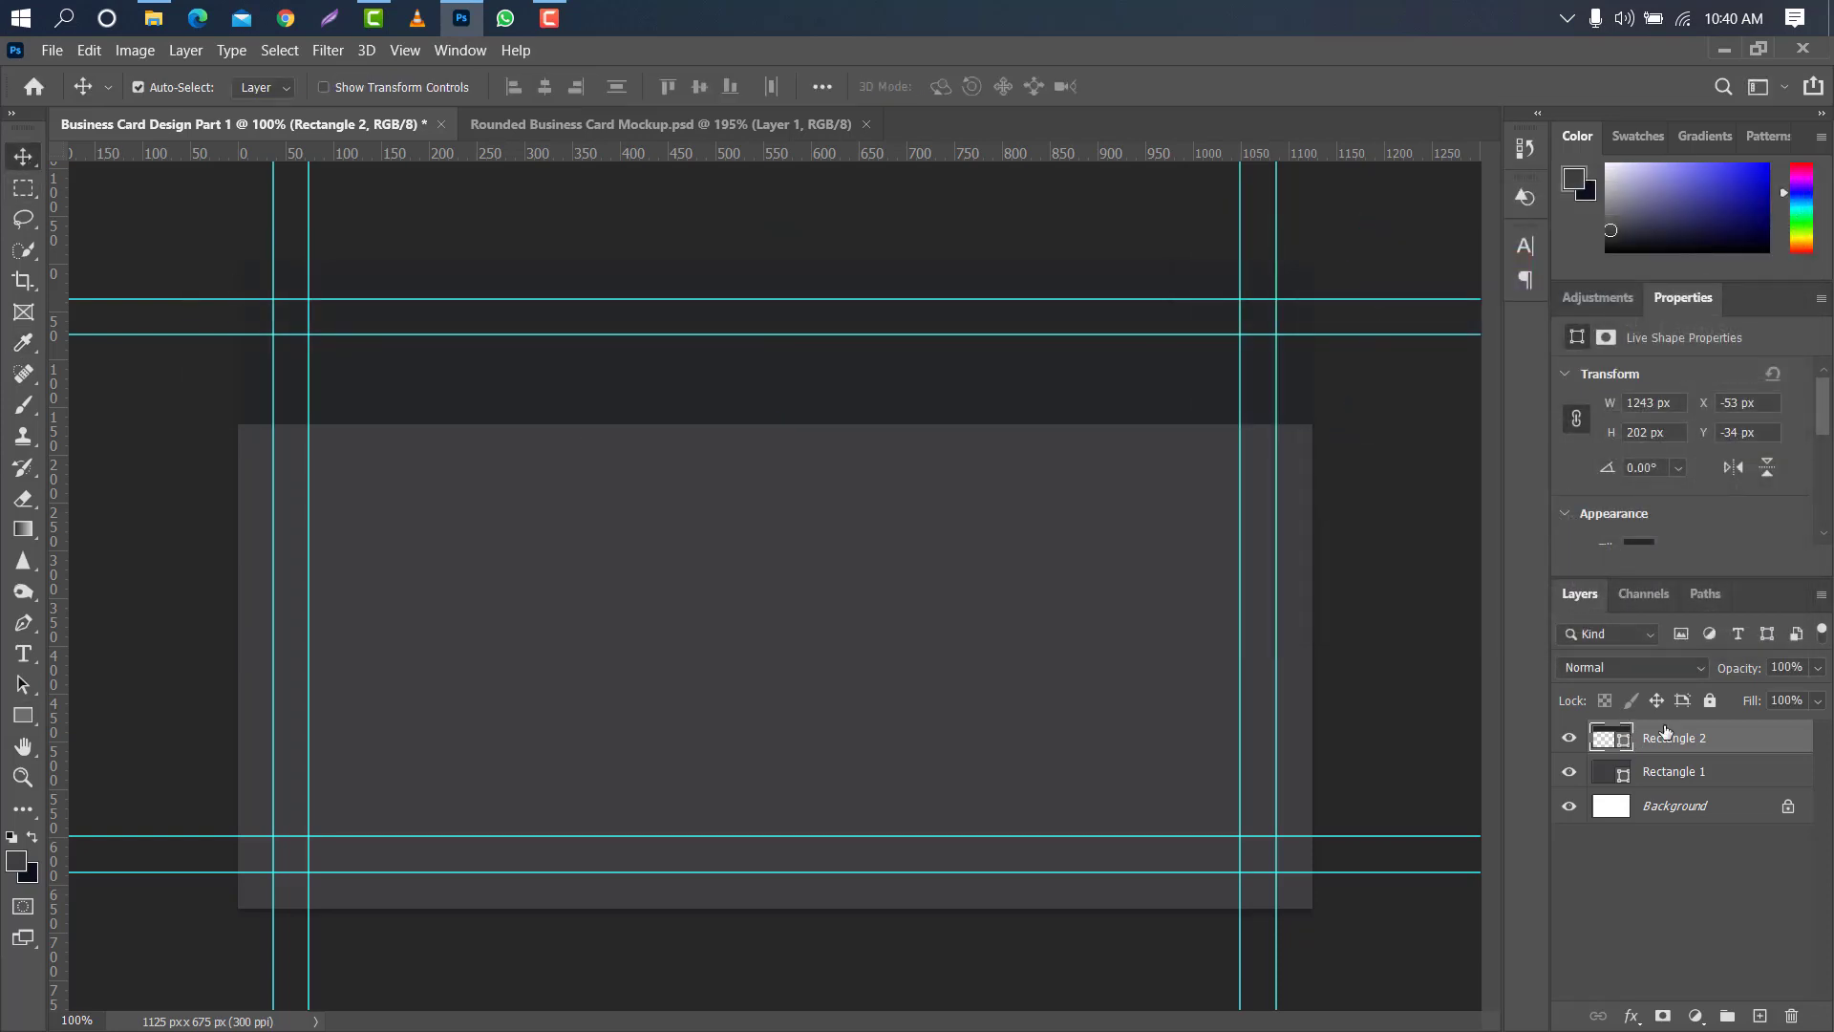
pyautogui.moveTo(1736, 743); pyautogui.dragTo(1761, 1016)
pyautogui.moveTo(1763, 744); pyautogui.dragTo(1754, 776)
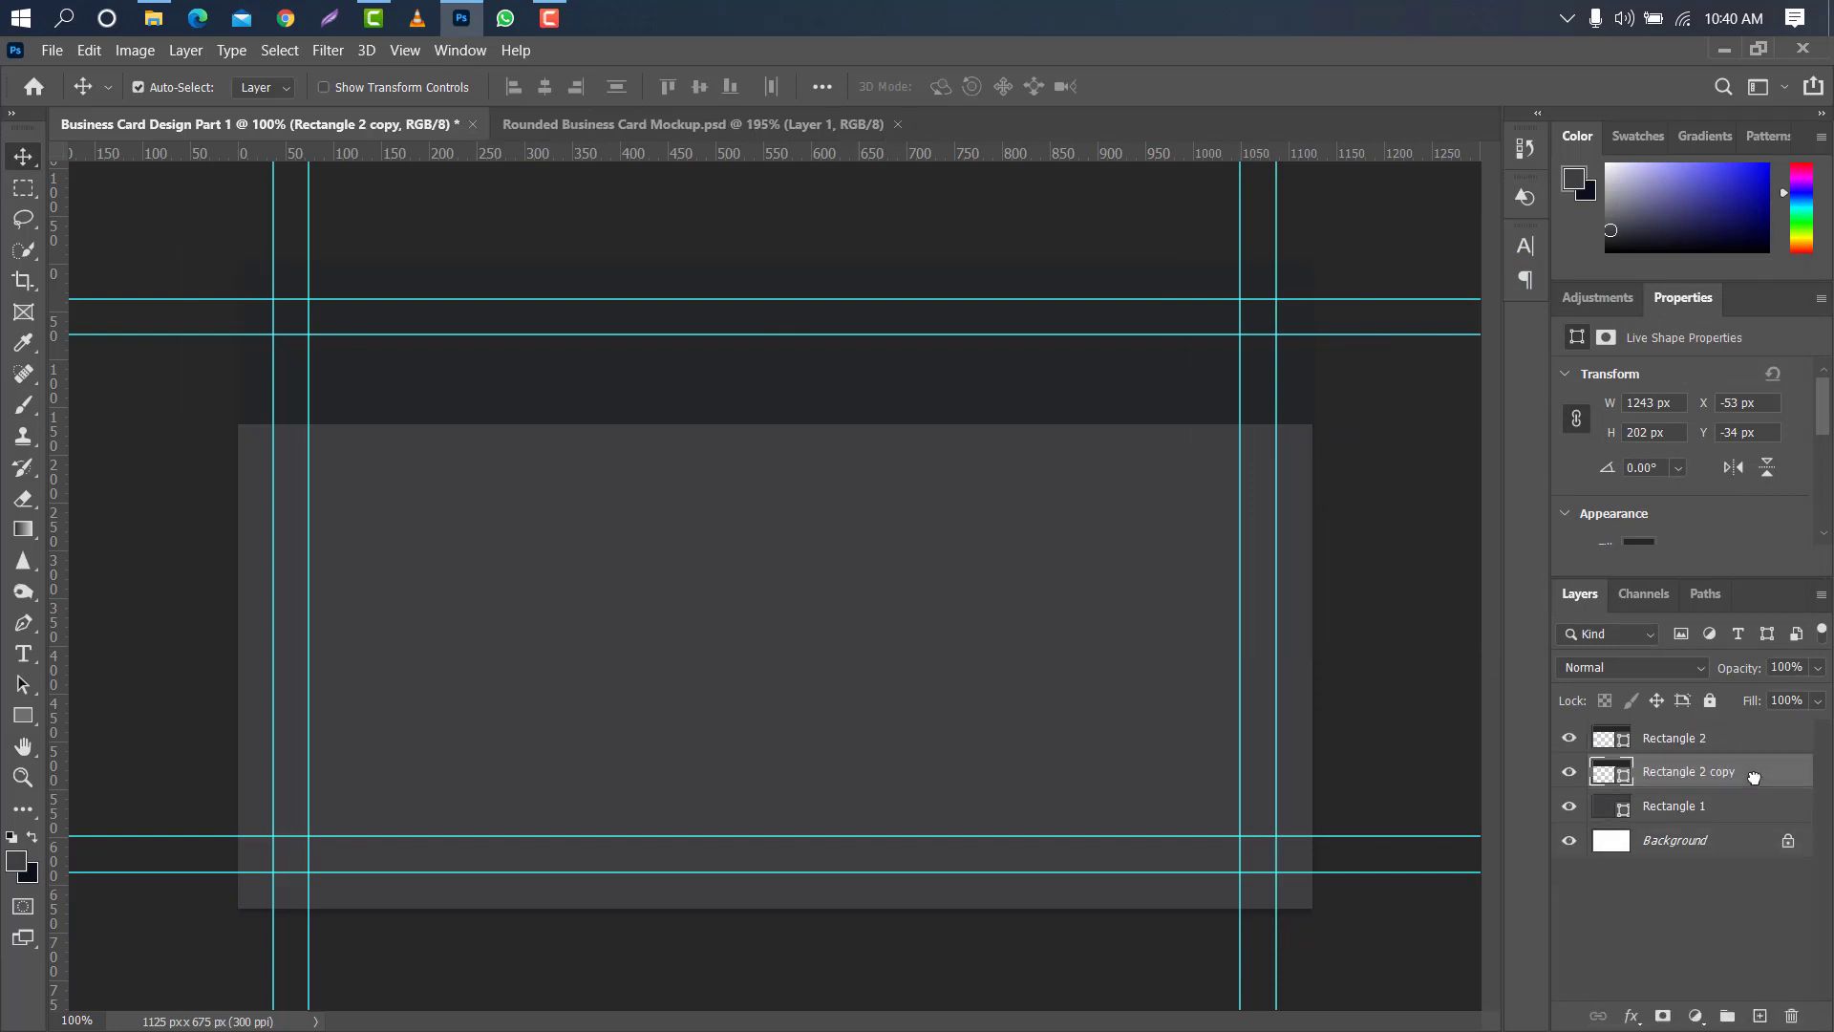
pyautogui.doubleClick(1610, 779)
pyautogui.write('ffffff')
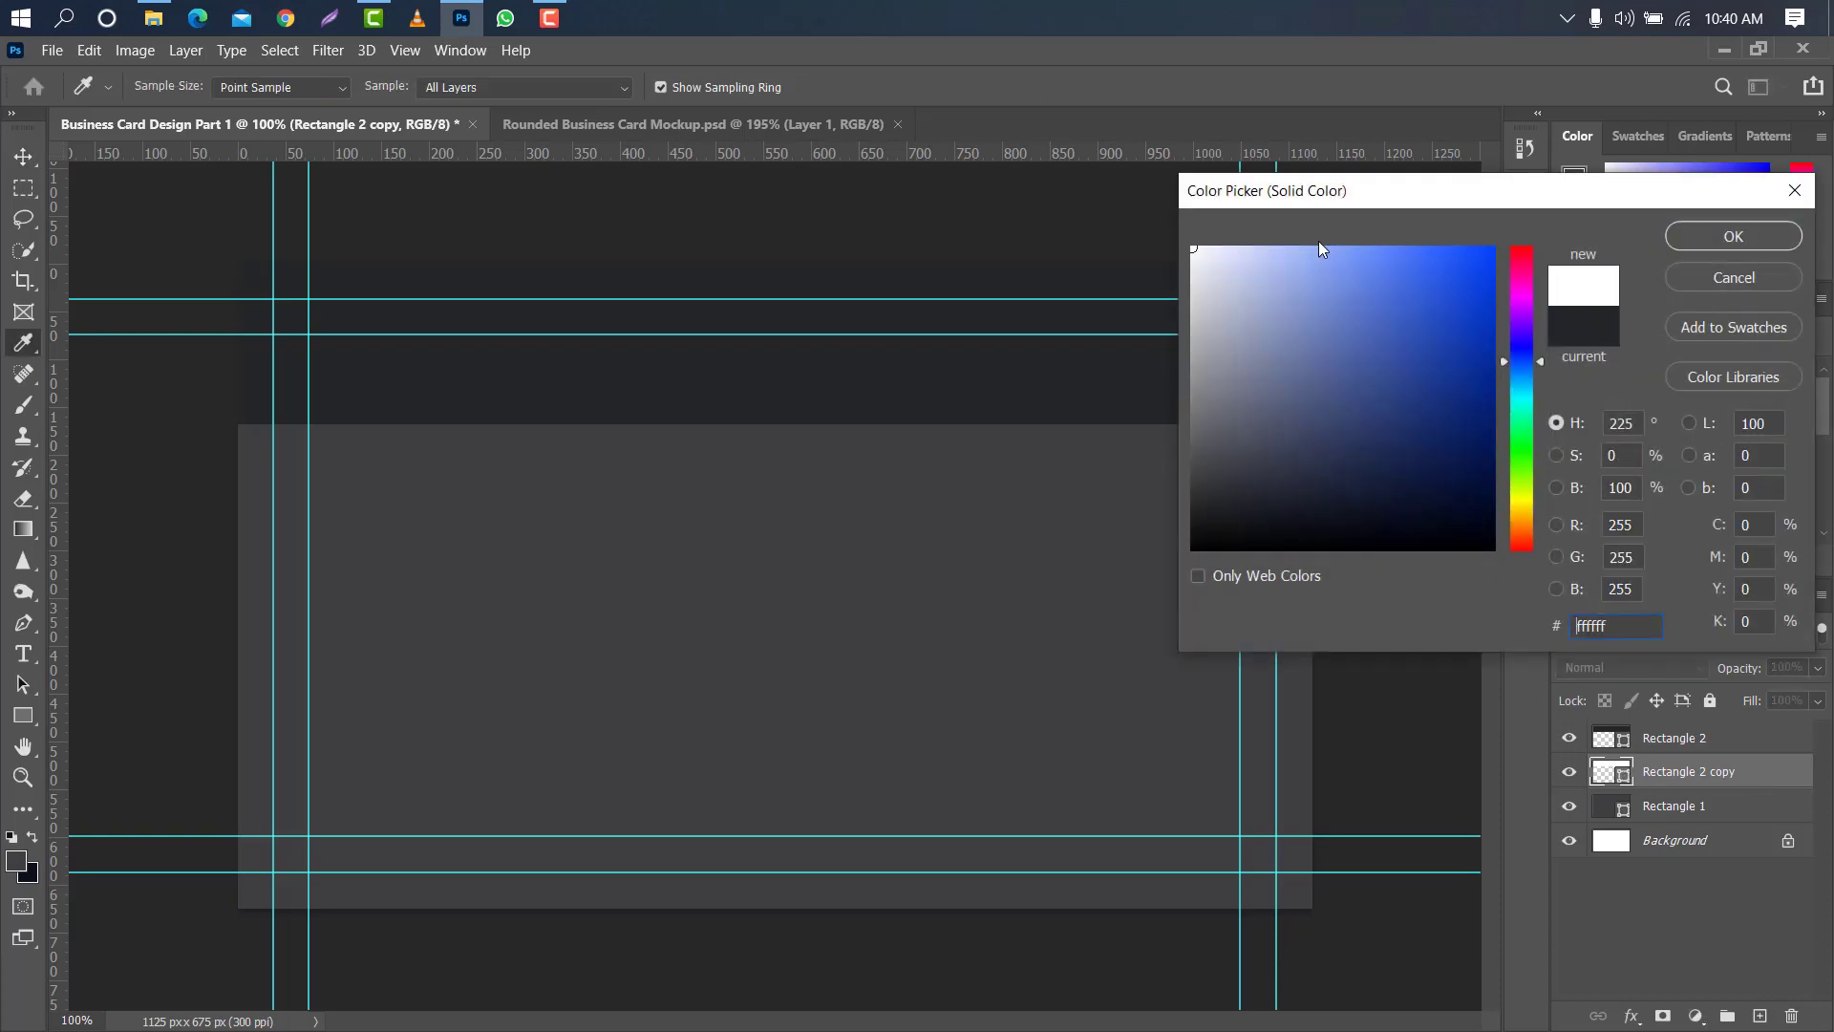
pyautogui.click(1733, 229)
# - Move the white copy down 8 px to form a thin strip along the dark band's lower edge
pyautogui.hotkey('ctrl', 't')
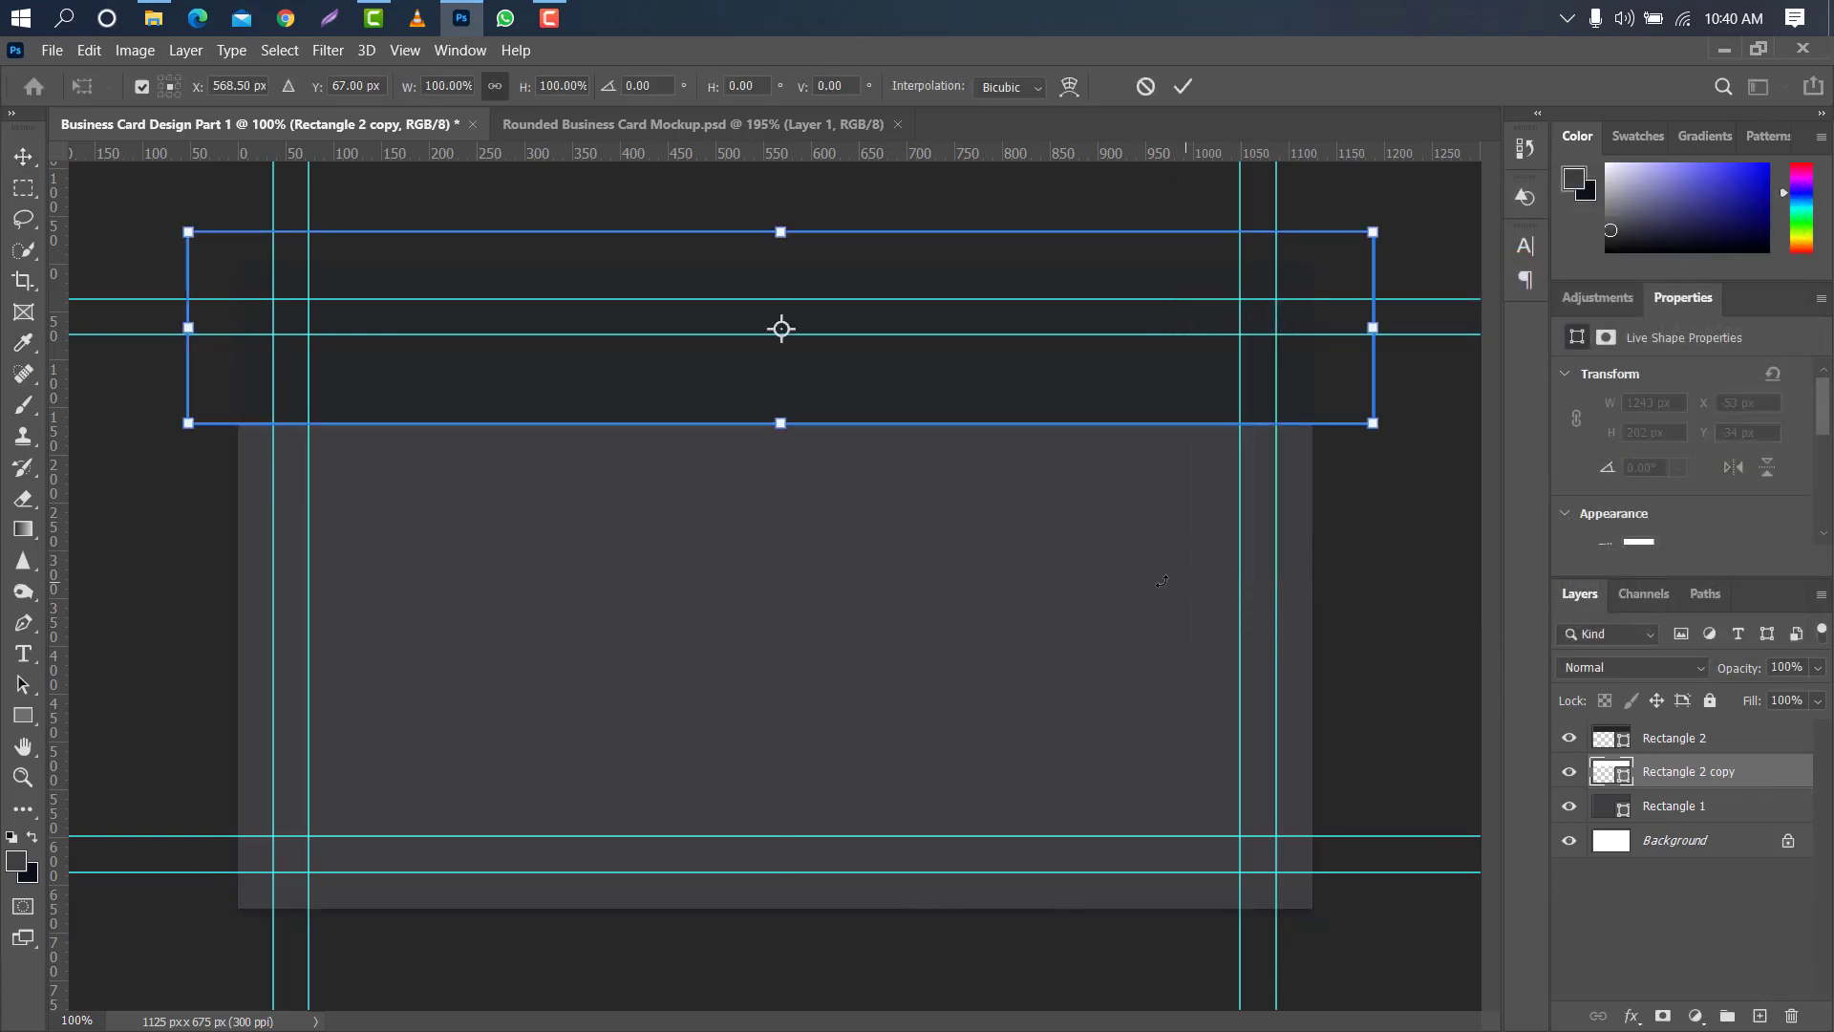
pyautogui.press('Down')
pyautogui.press('Down')
pyautogui.press('Down')
pyautogui.press('Down')
pyautogui.press('Down')
pyautogui.press('Down')
pyautogui.press('Down')
pyautogui.press('Down')
pyautogui.press('Down')
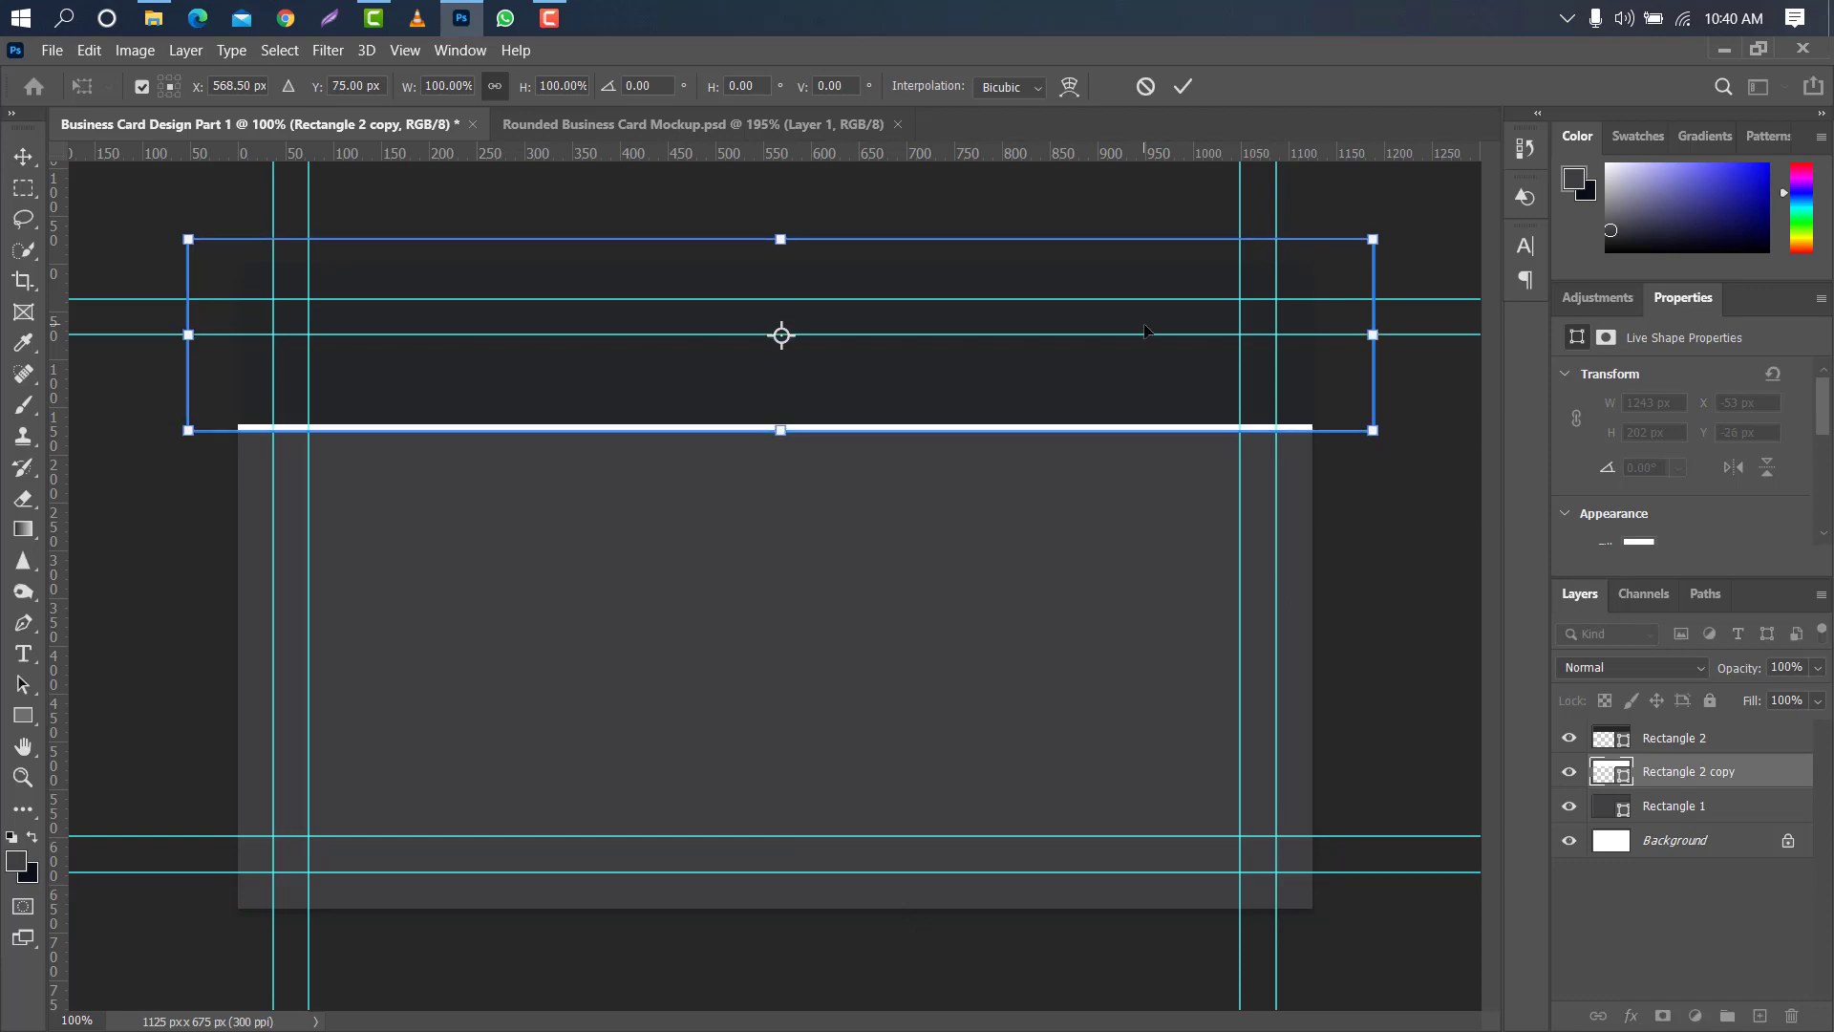
pyautogui.click(1184, 87)
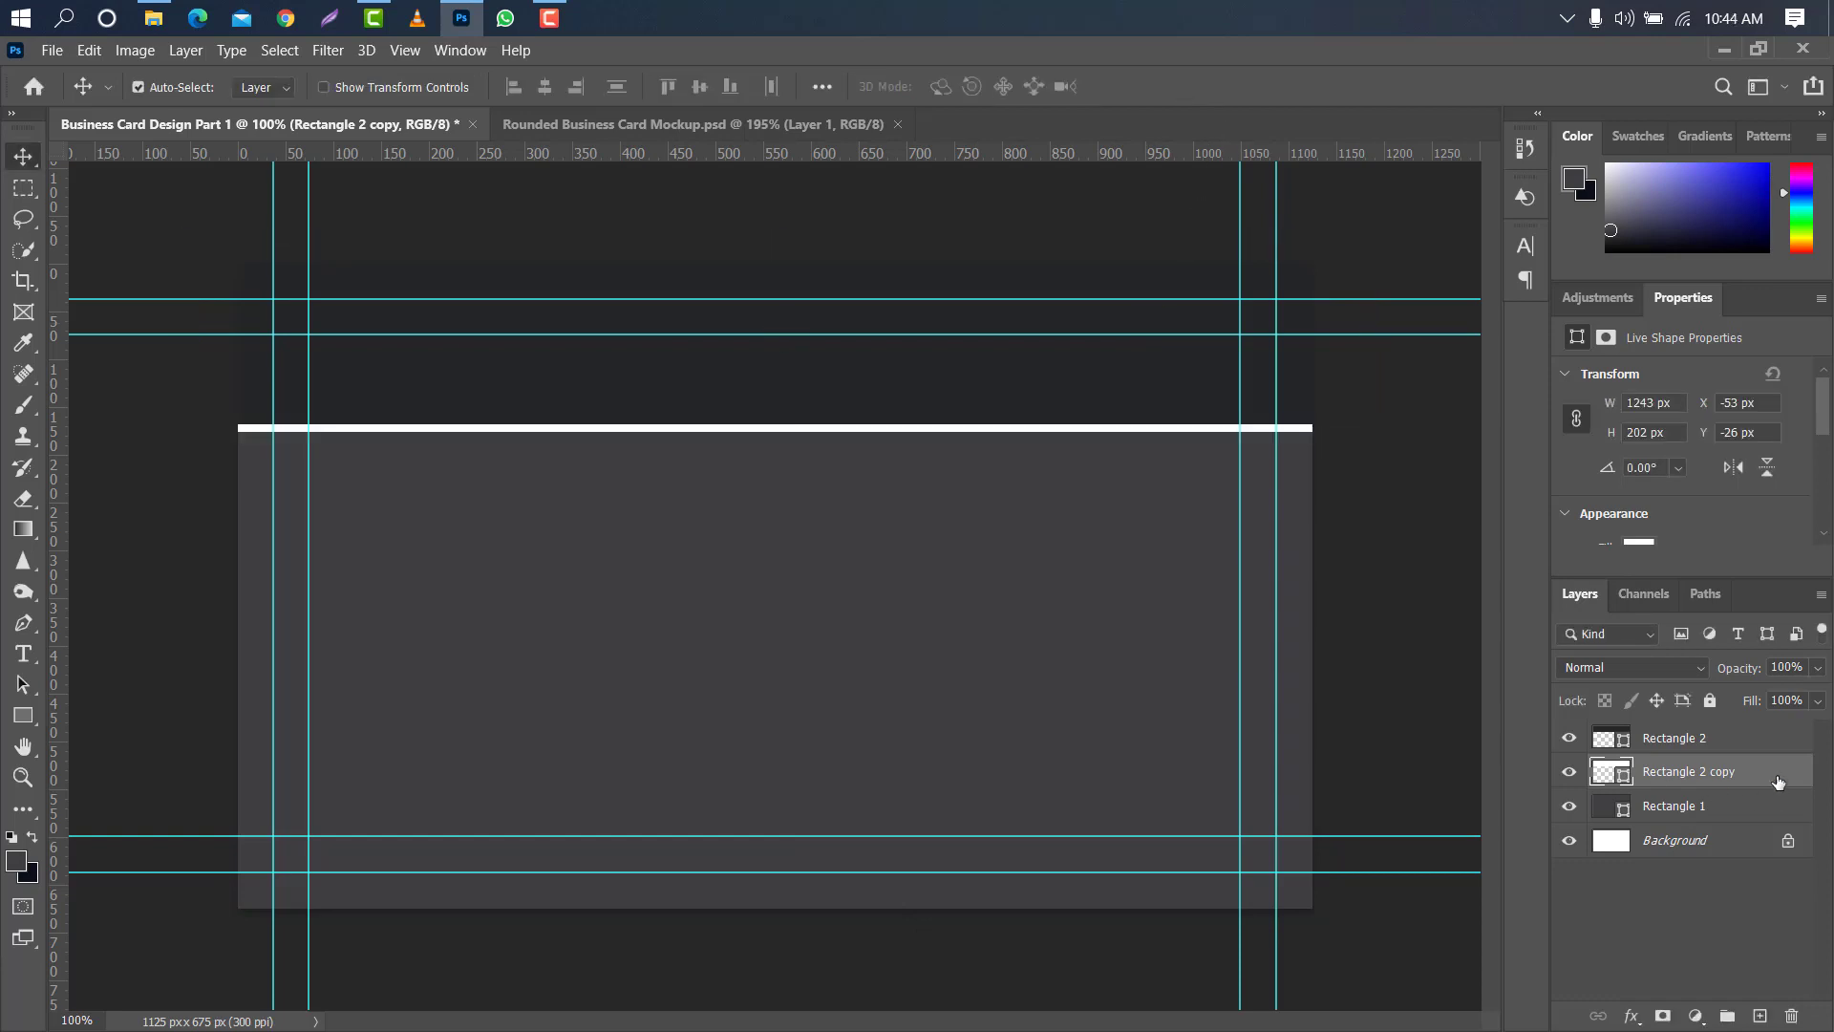
# - Add a linear Gradient Overlay to the white strip's layer and set its angle to 0°
pyautogui.doubleClick(1777, 782)
pyautogui.click(1018, 488)
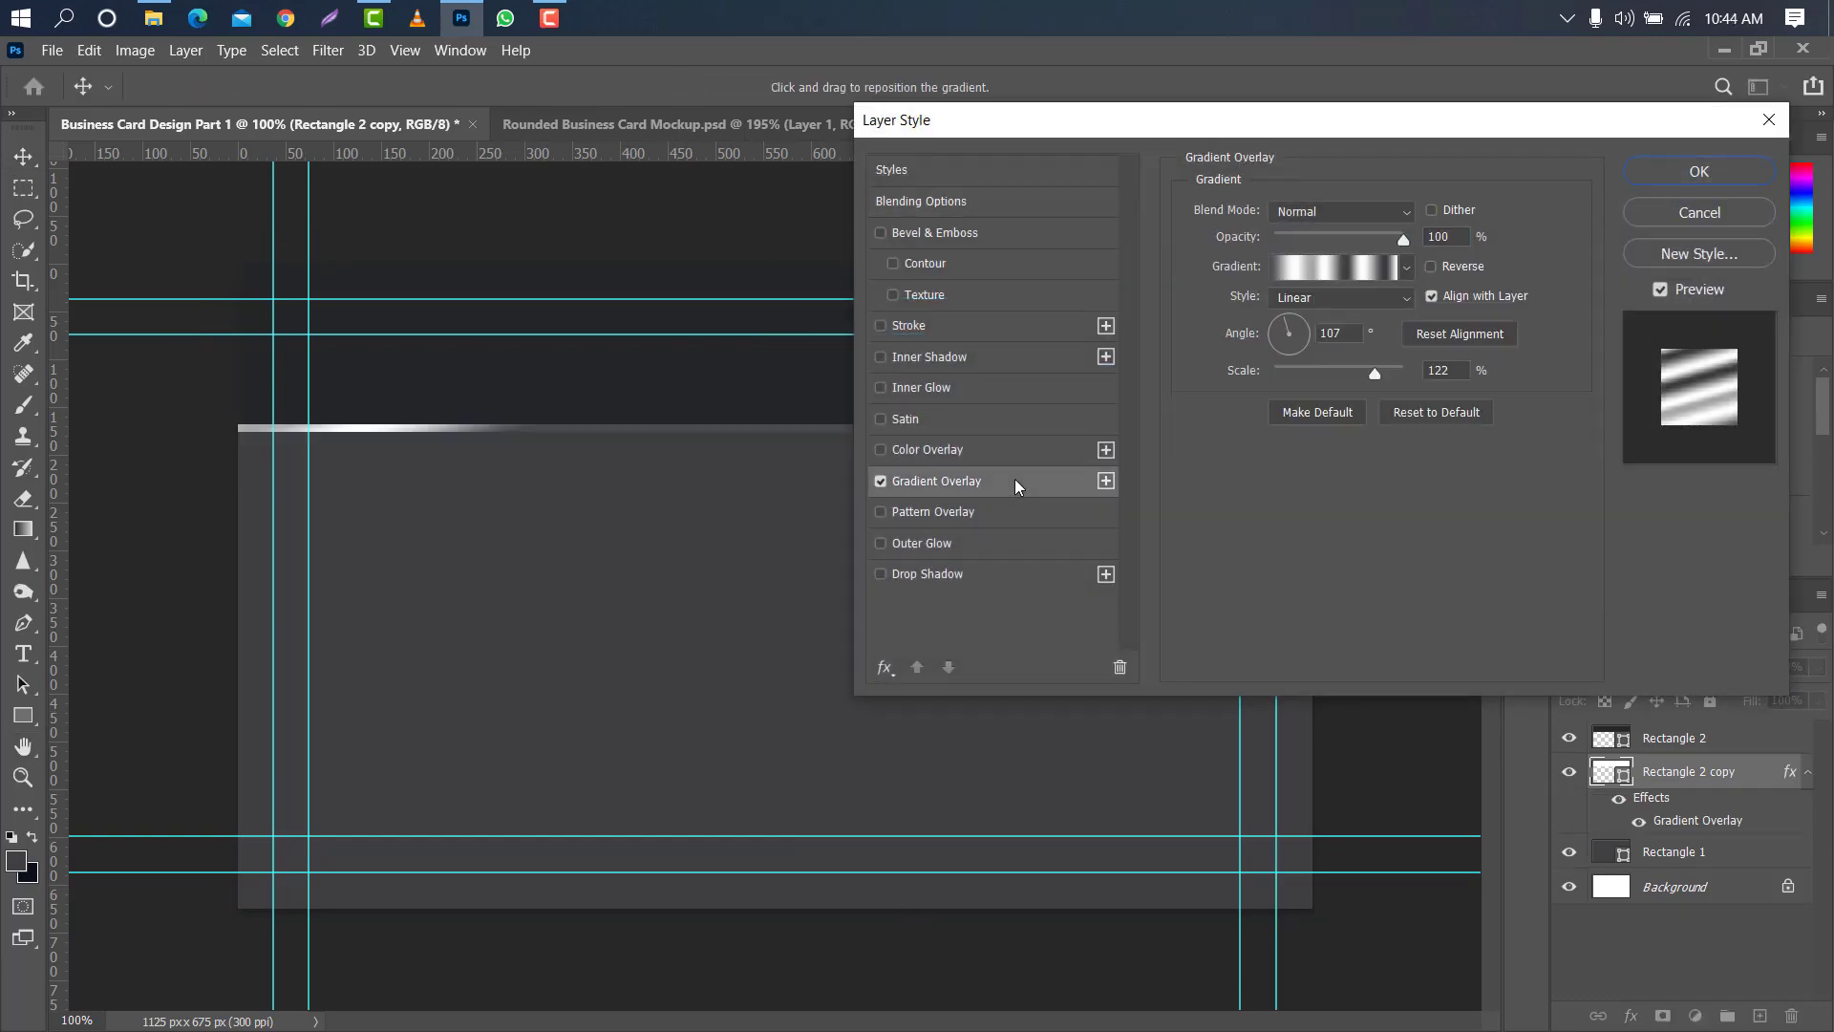
pyautogui.doubleClick(1336, 332)
pyautogui.write('0')
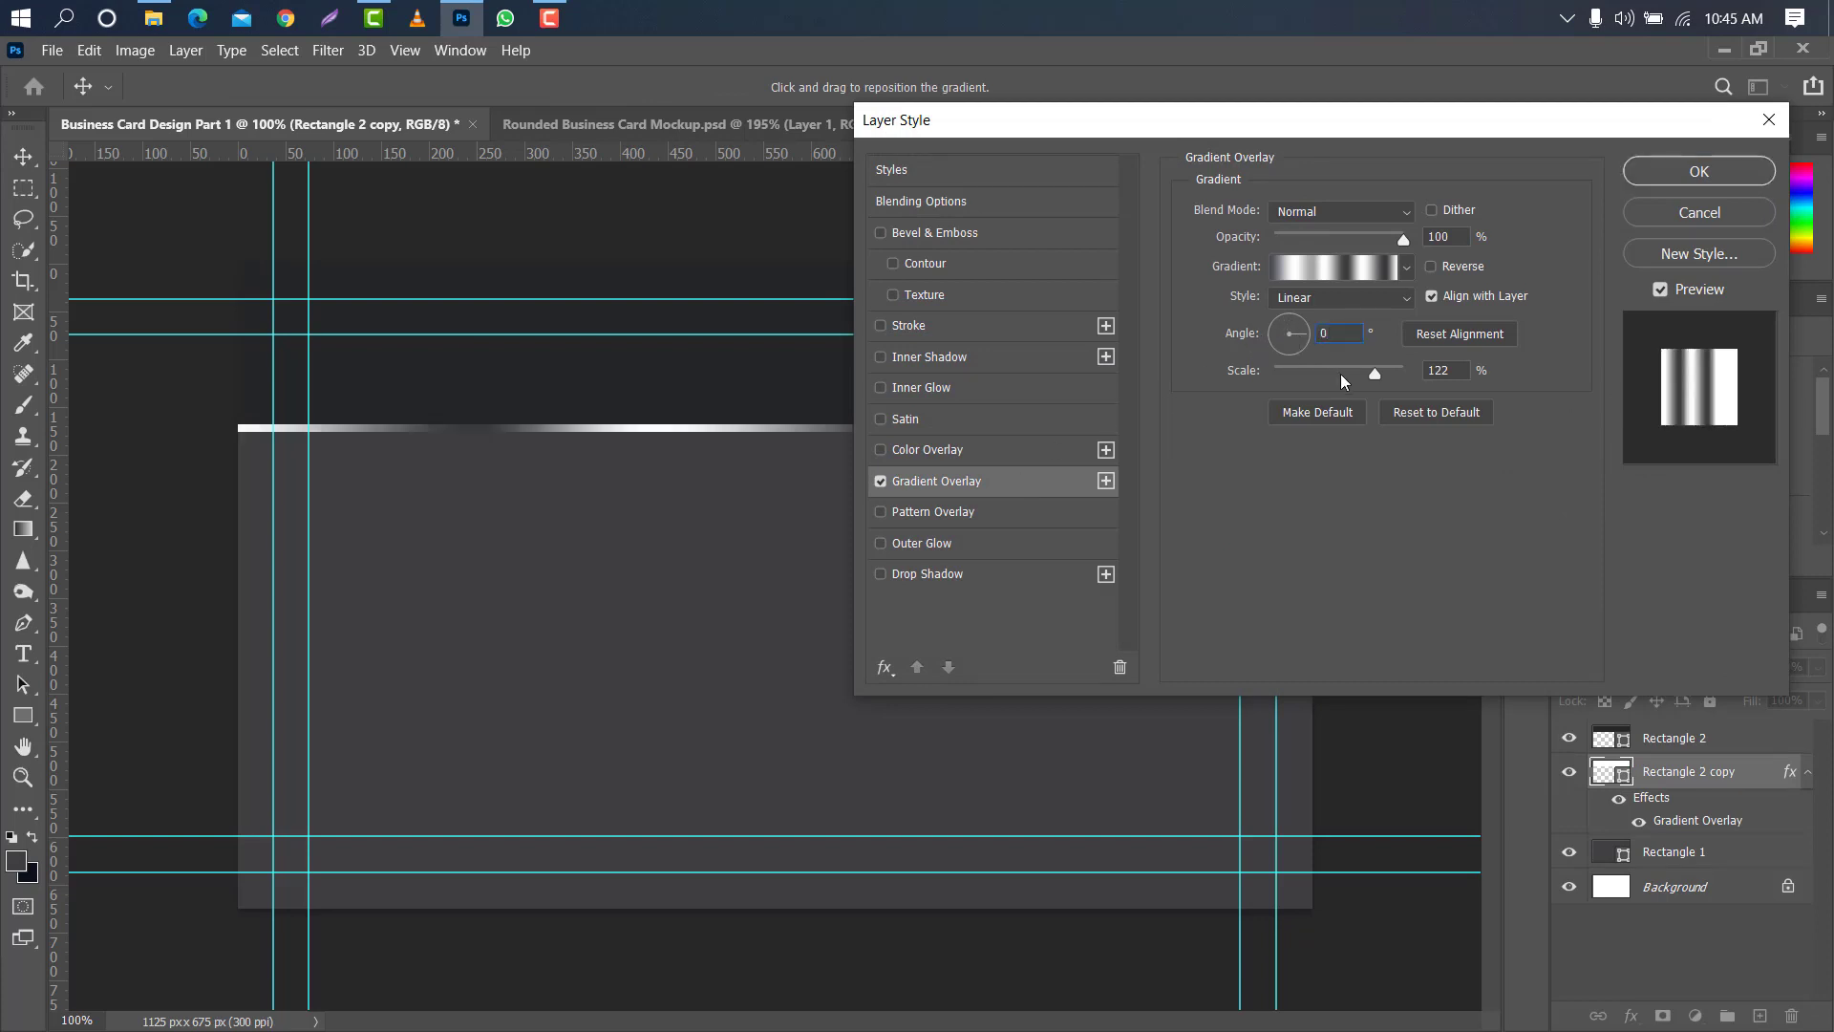
# - Confirm #000000, #ffffff and #39393b as stop colours in the strip's gradient and apply the Gradient Overlay
pyautogui.click(1321, 267)
pyautogui.doubleClick(1156, 512)
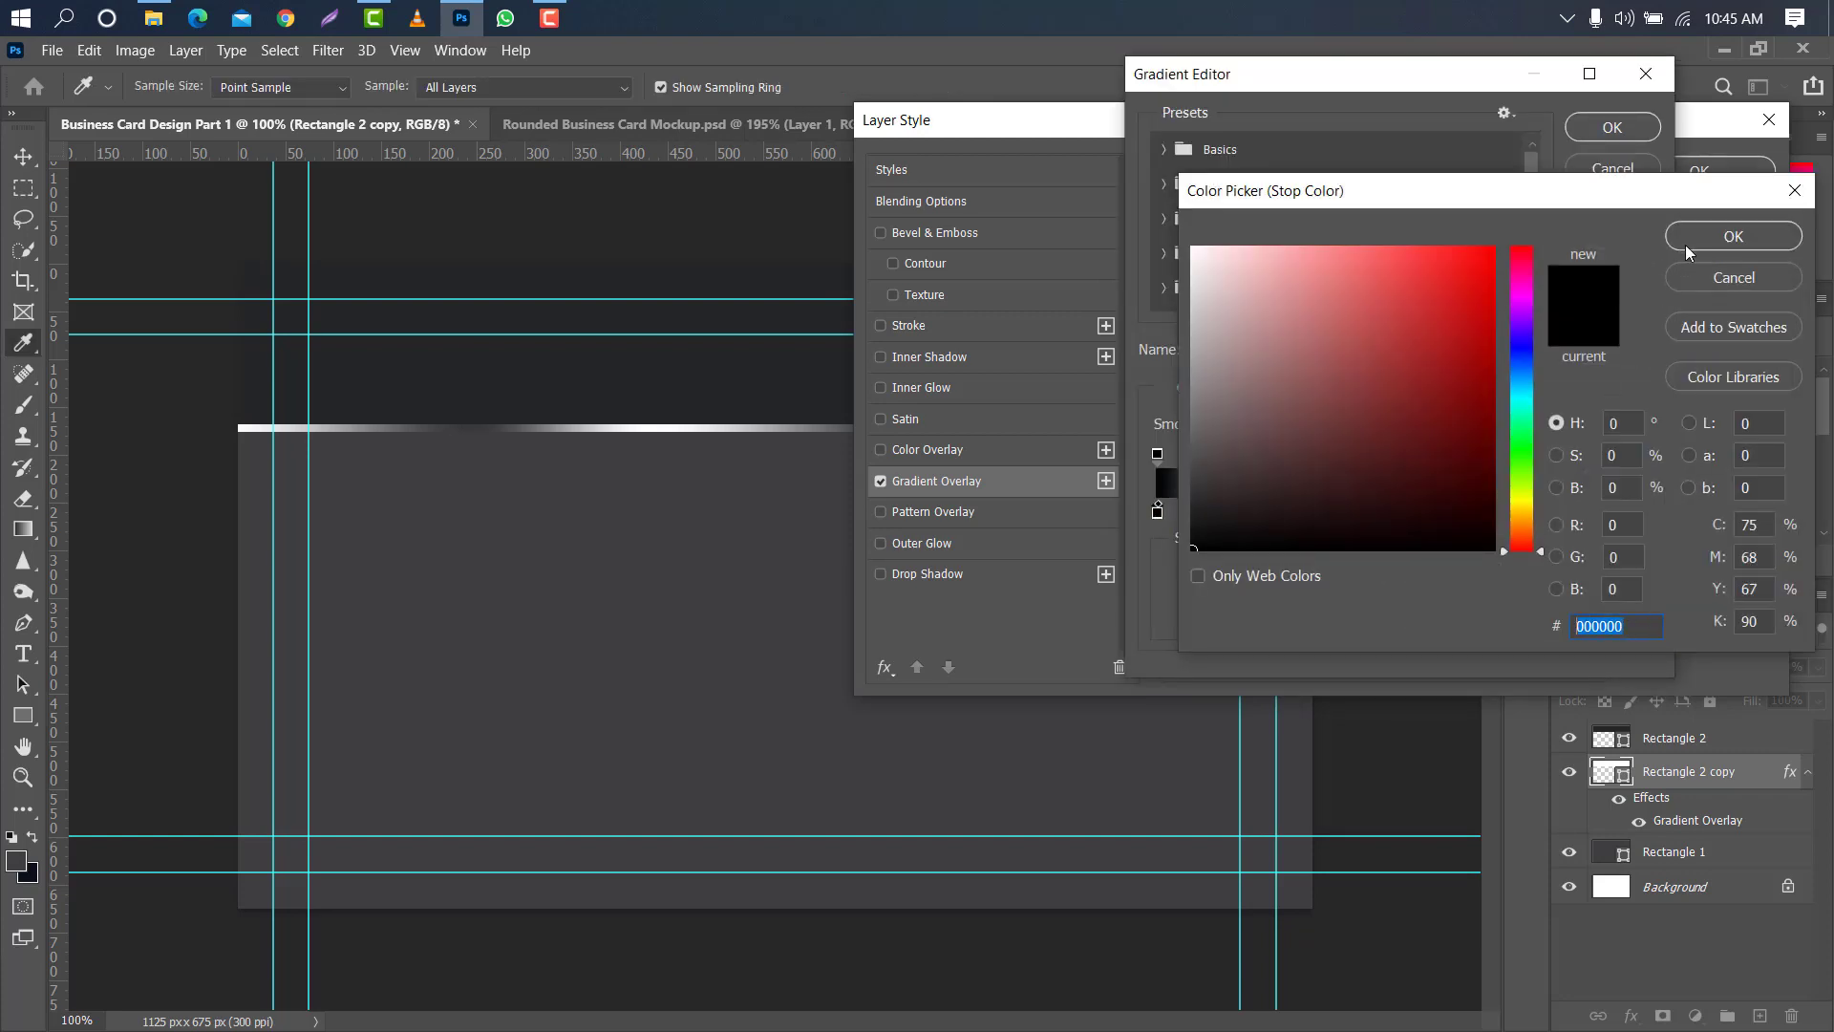
pyautogui.click(1686, 243)
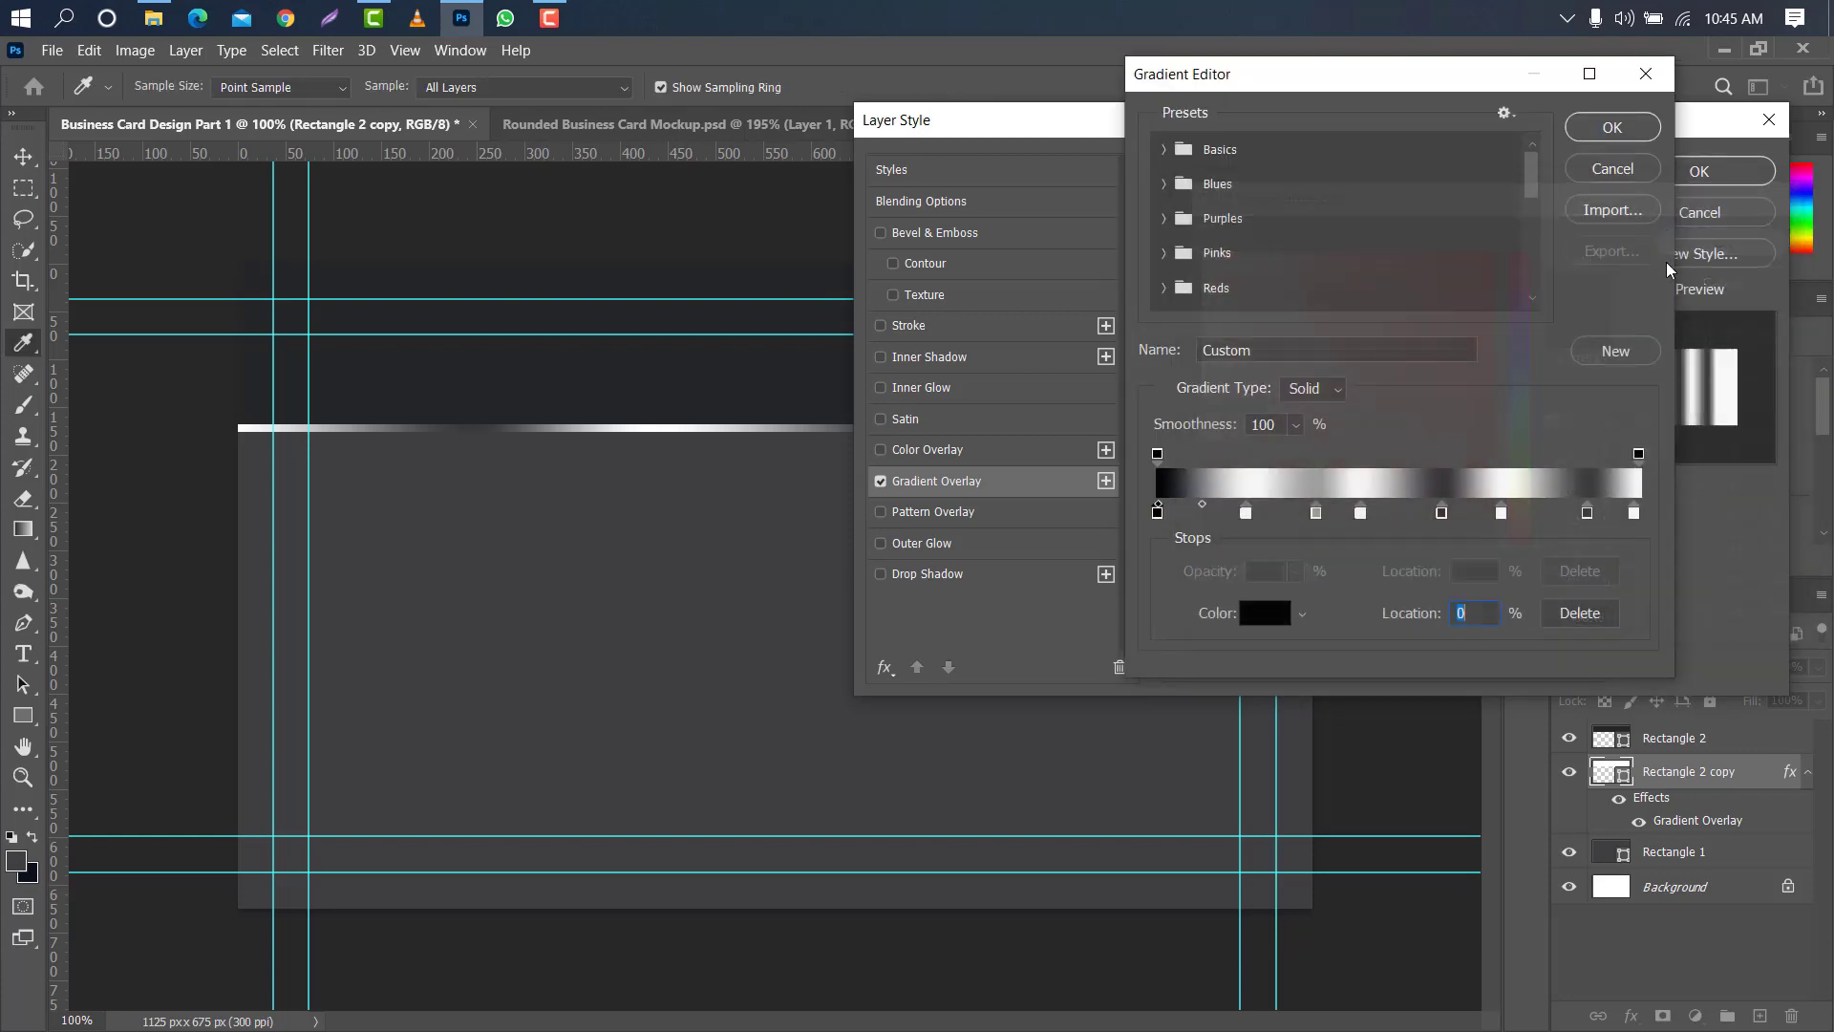
pyautogui.doubleClick(1246, 513)
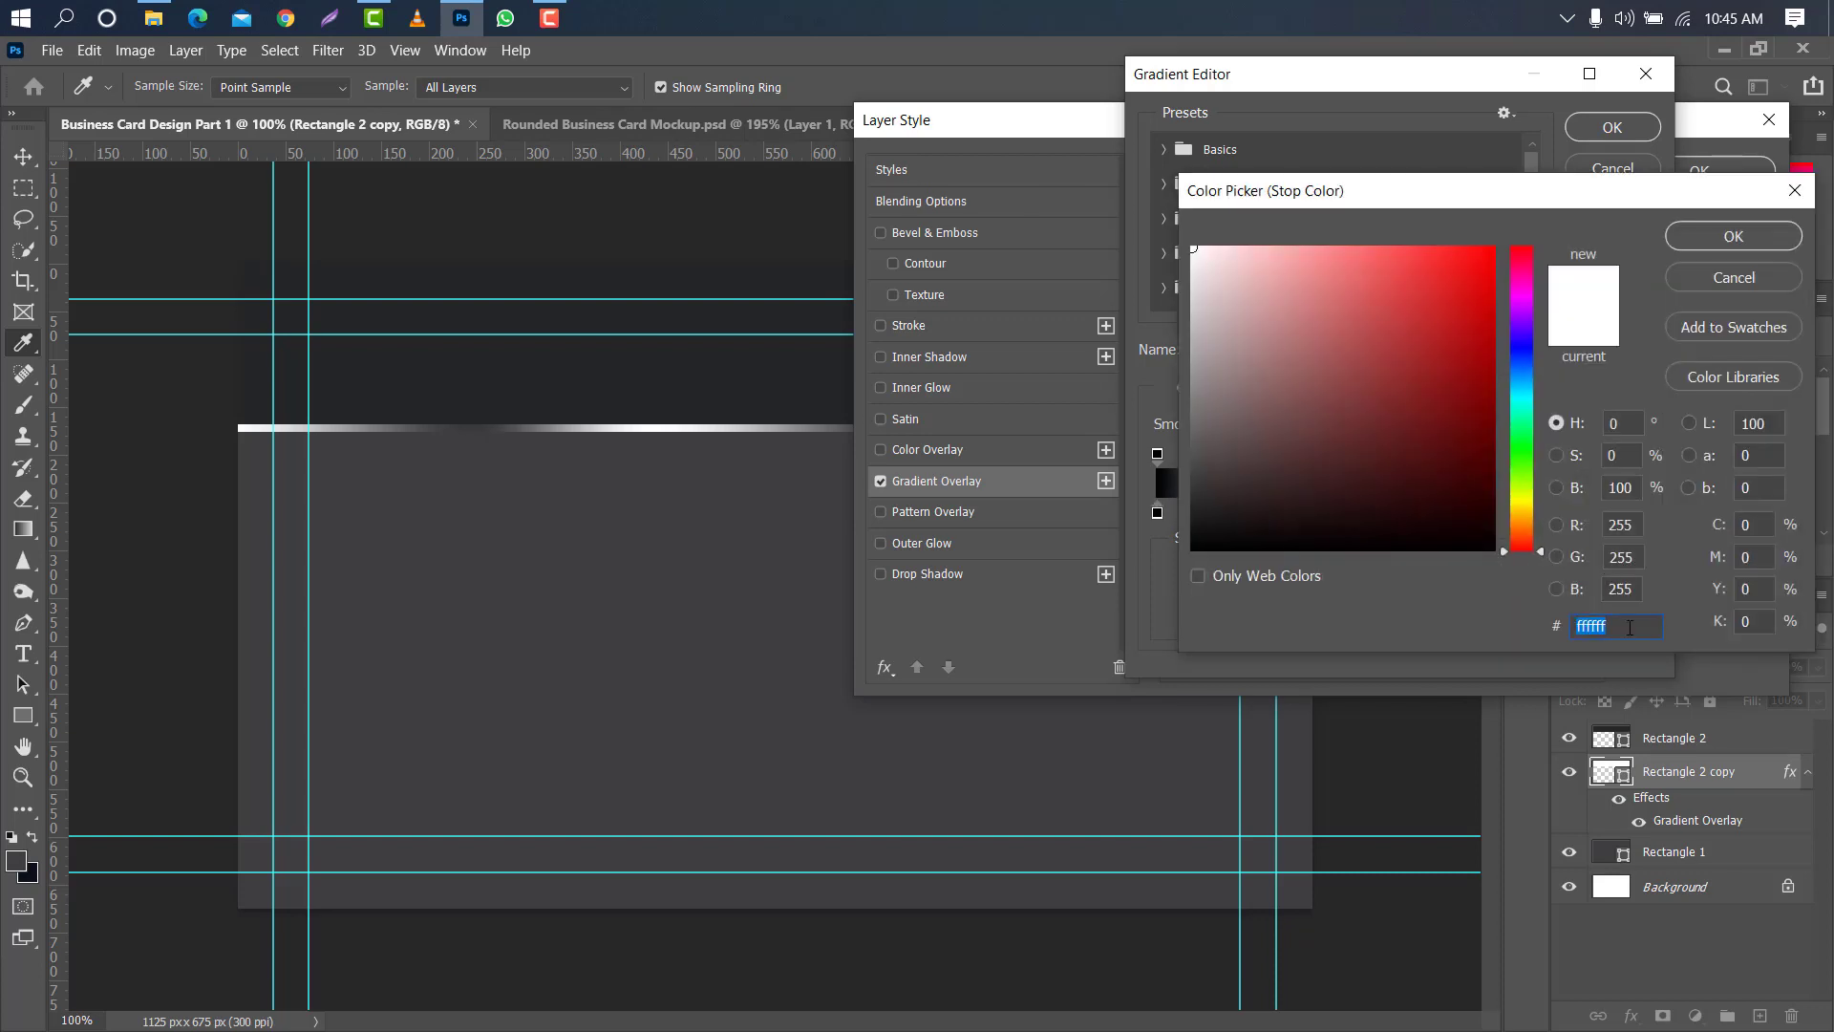
pyautogui.click(1723, 239)
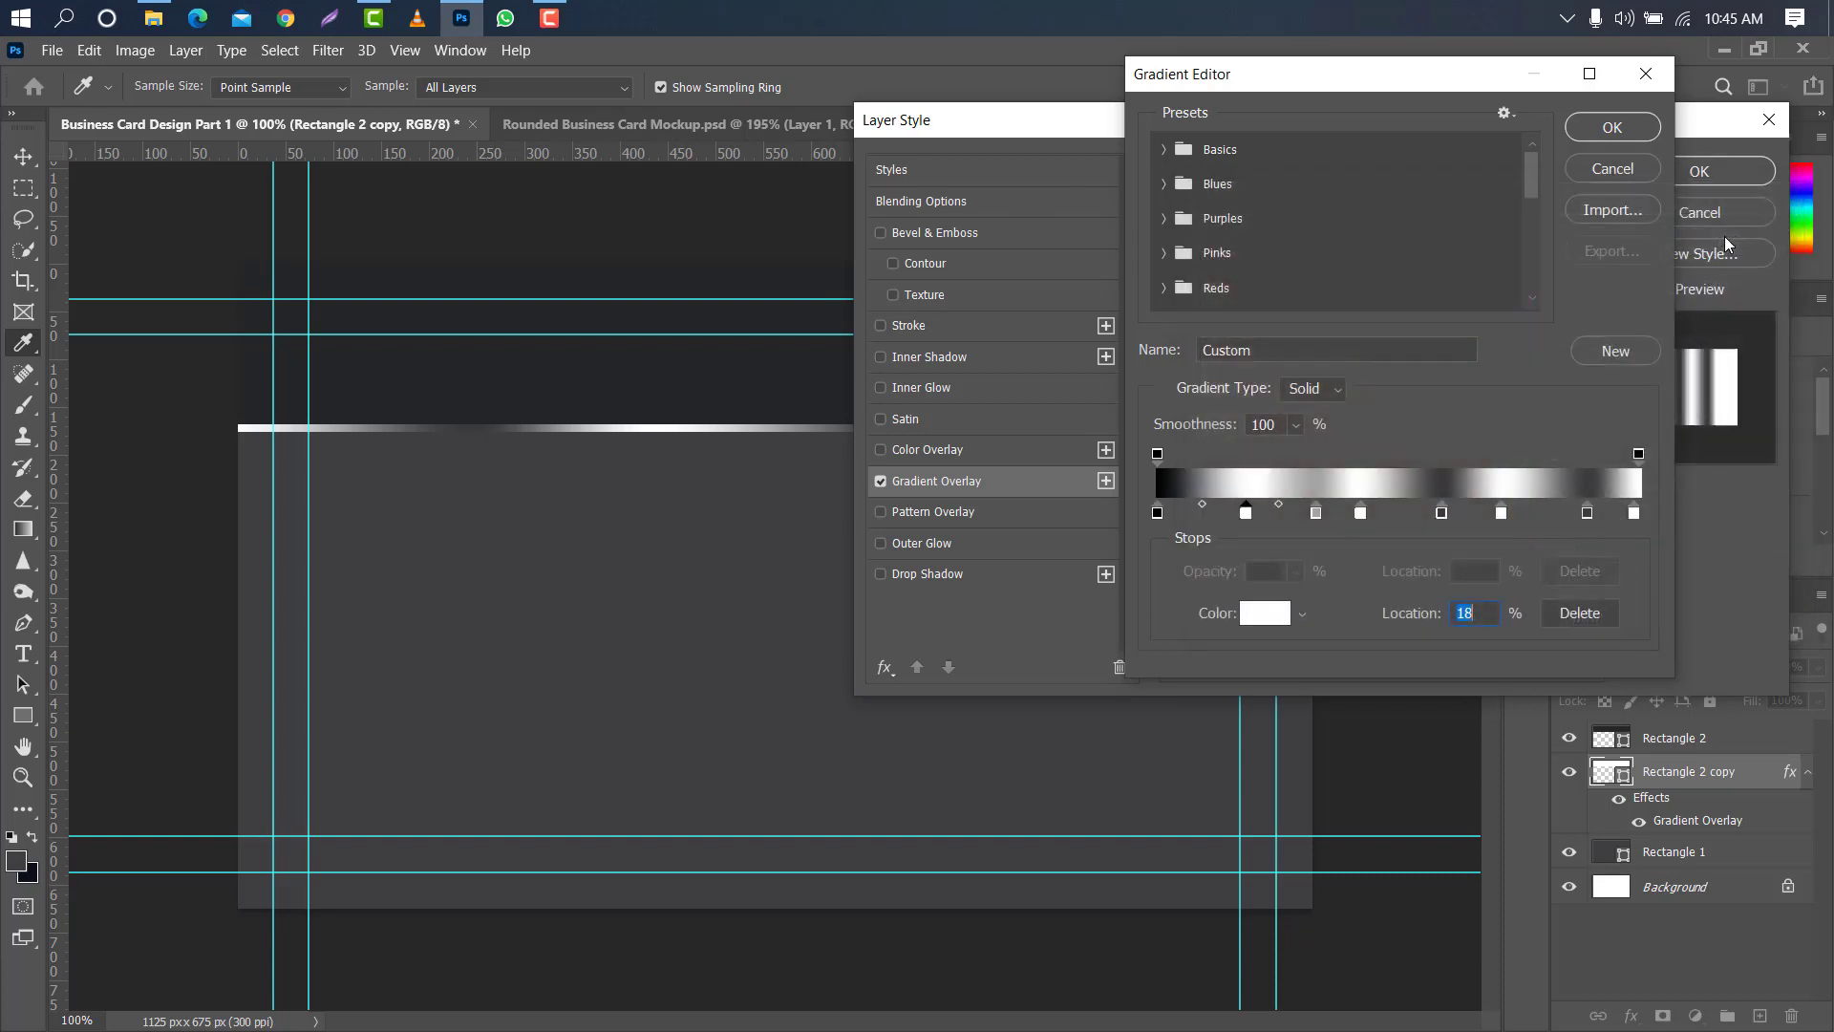
pyautogui.doubleClick(1442, 514)
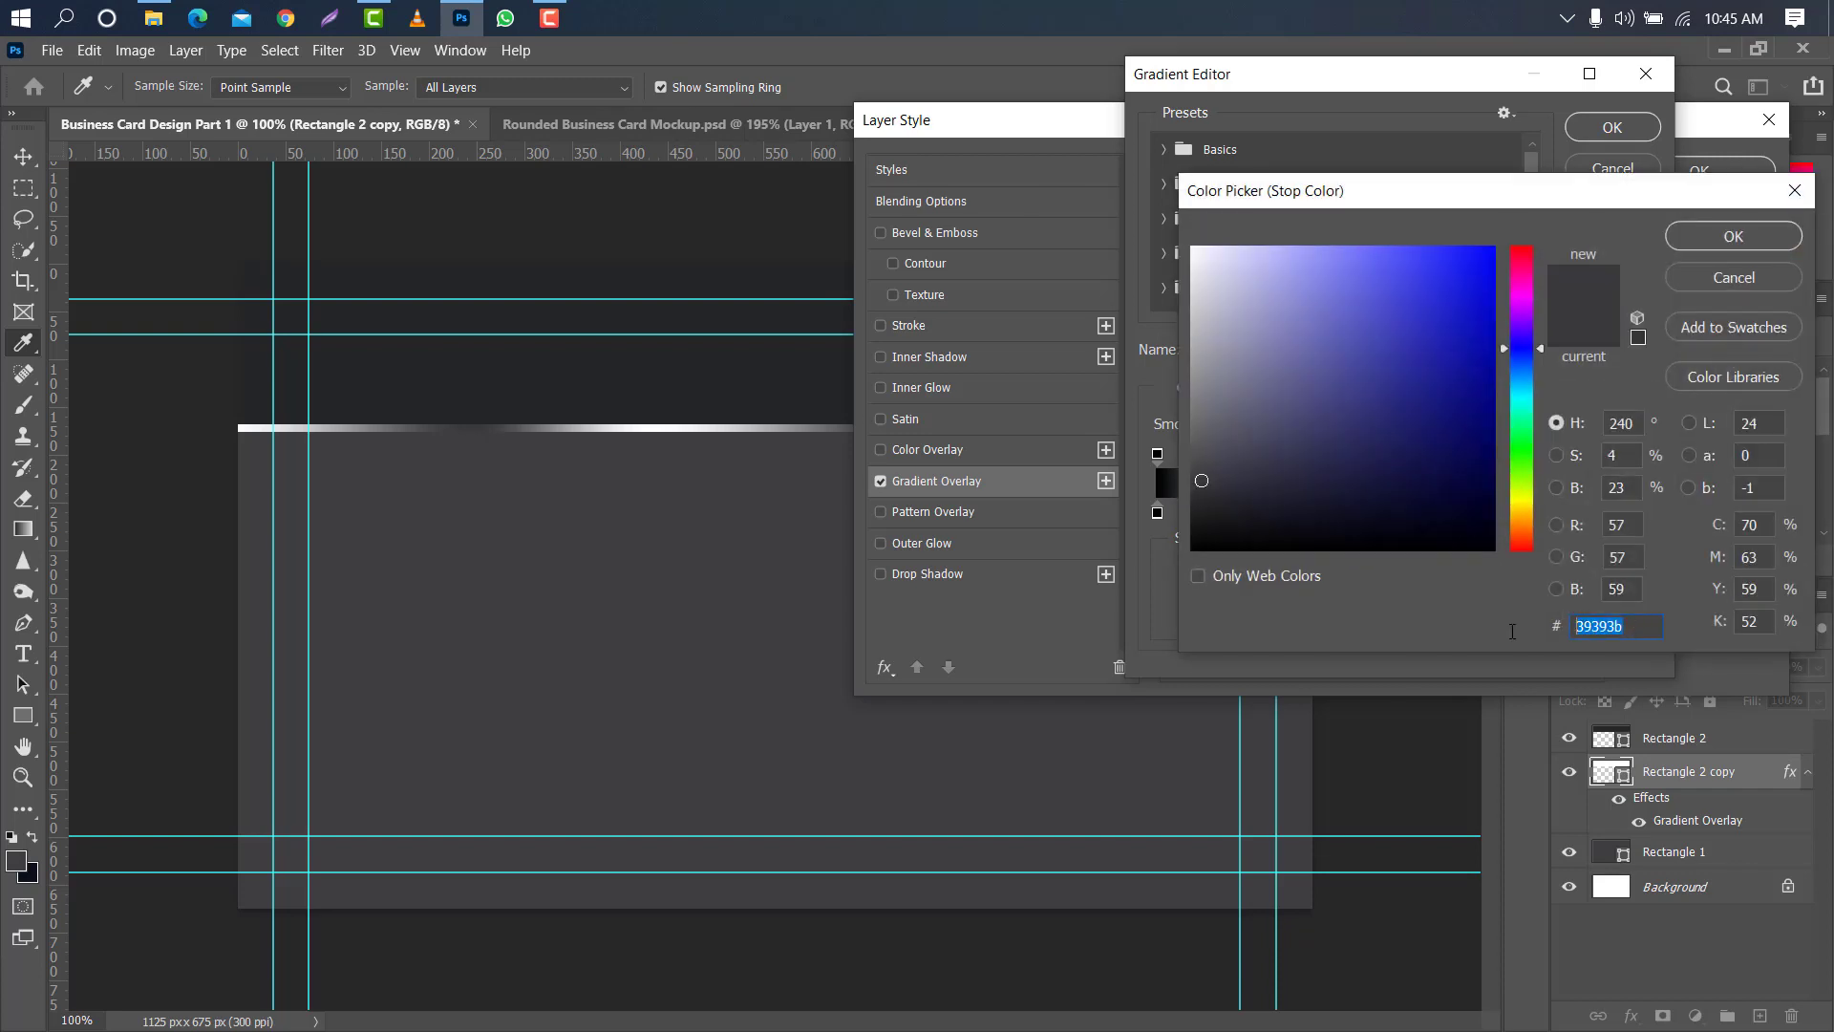
pyautogui.click(1717, 241)
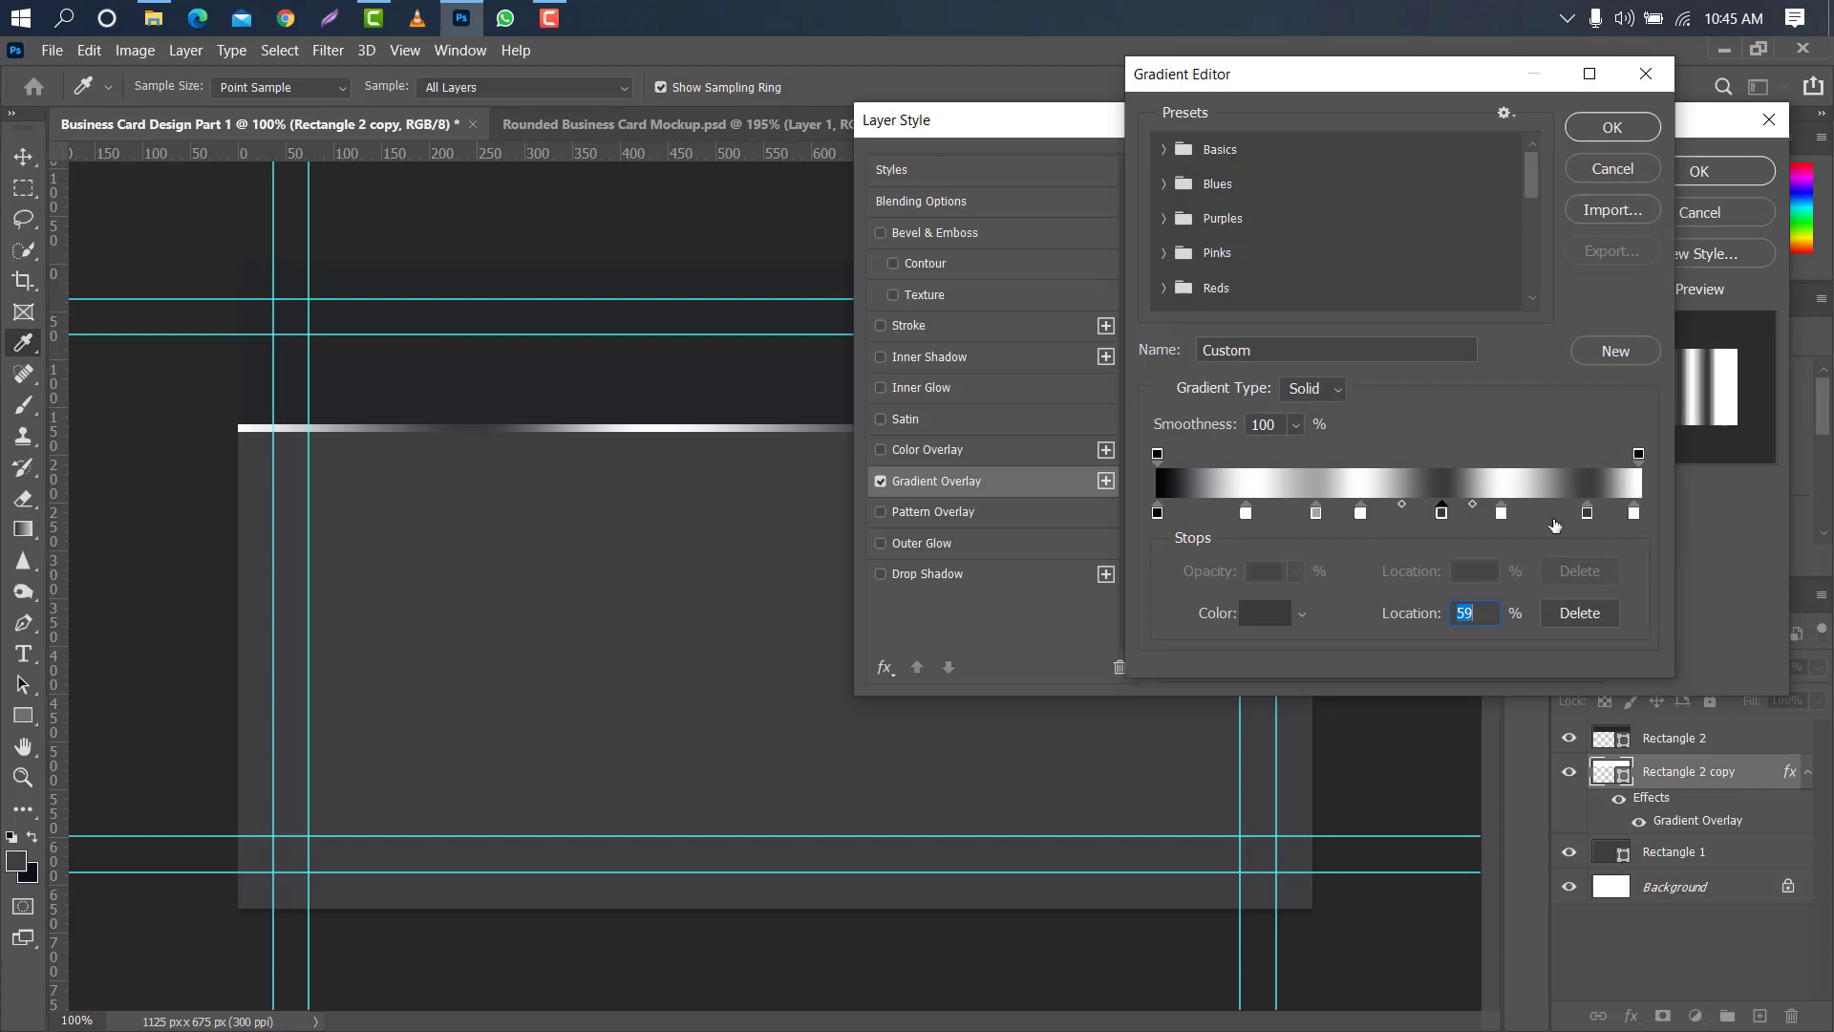
pyautogui.doubleClick(1504, 513)
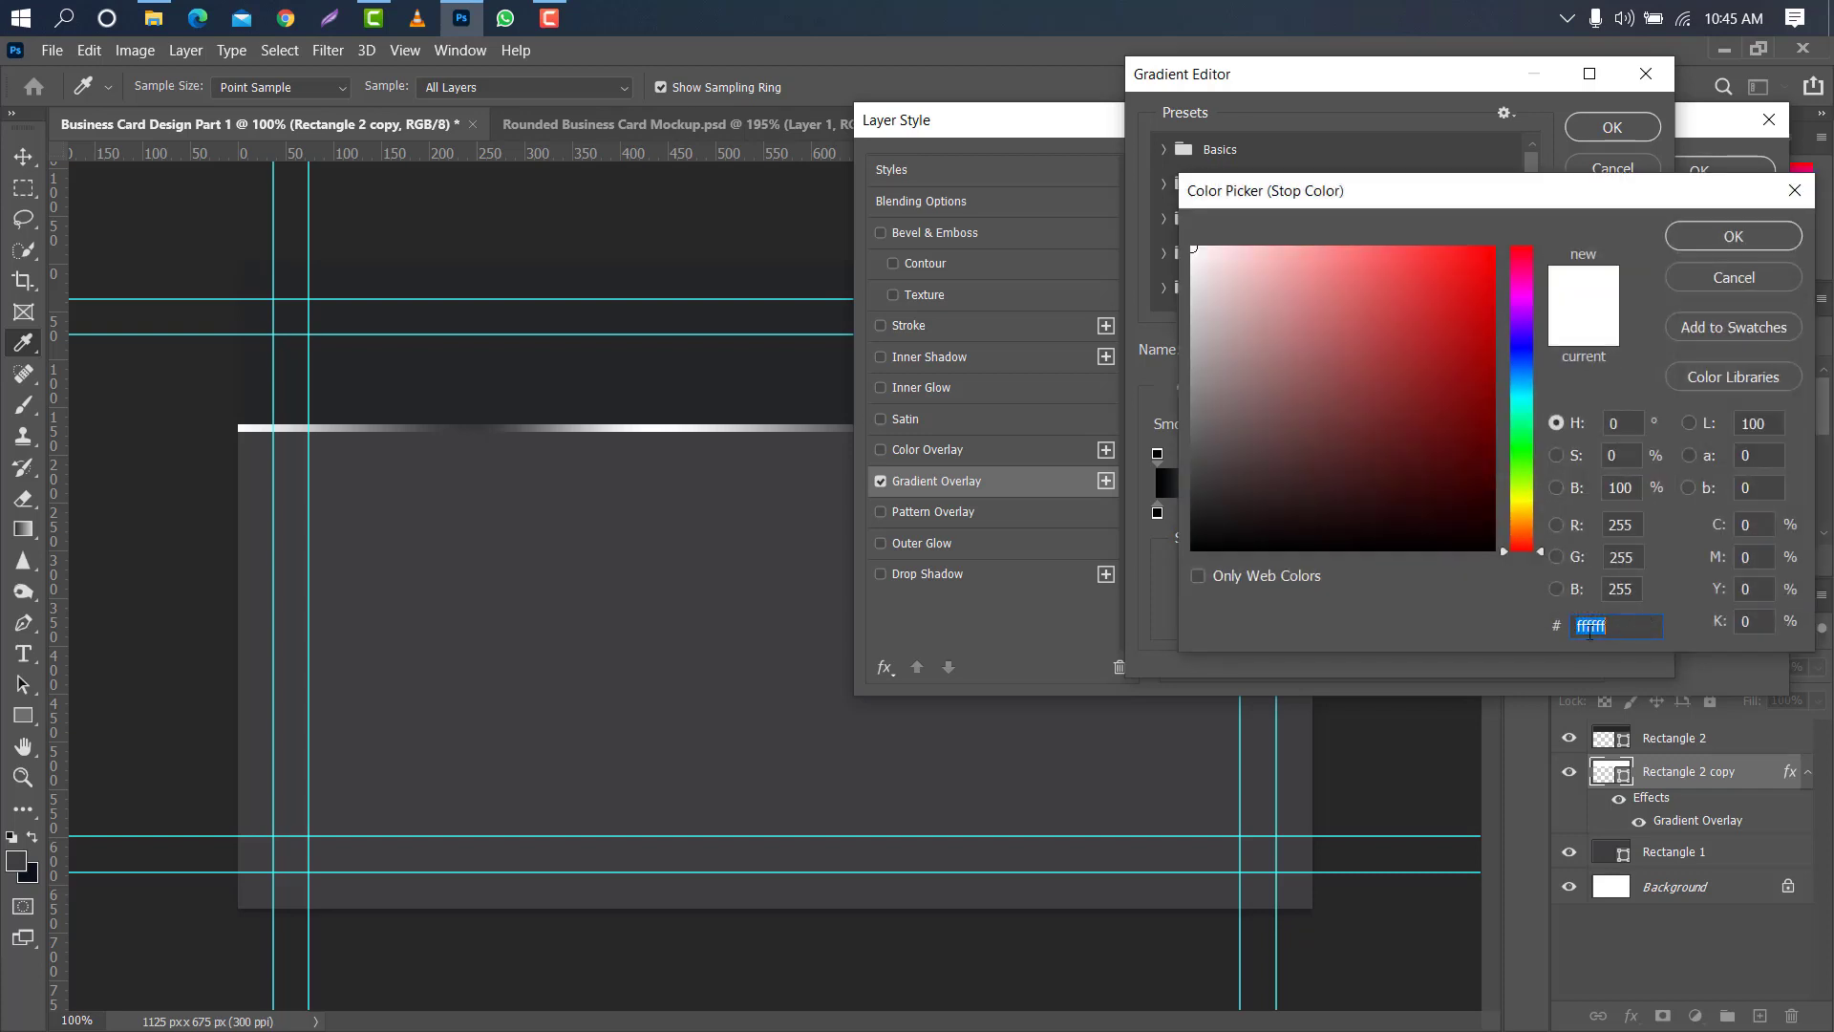
pyautogui.click(1731, 240)
pyautogui.click(1613, 131)
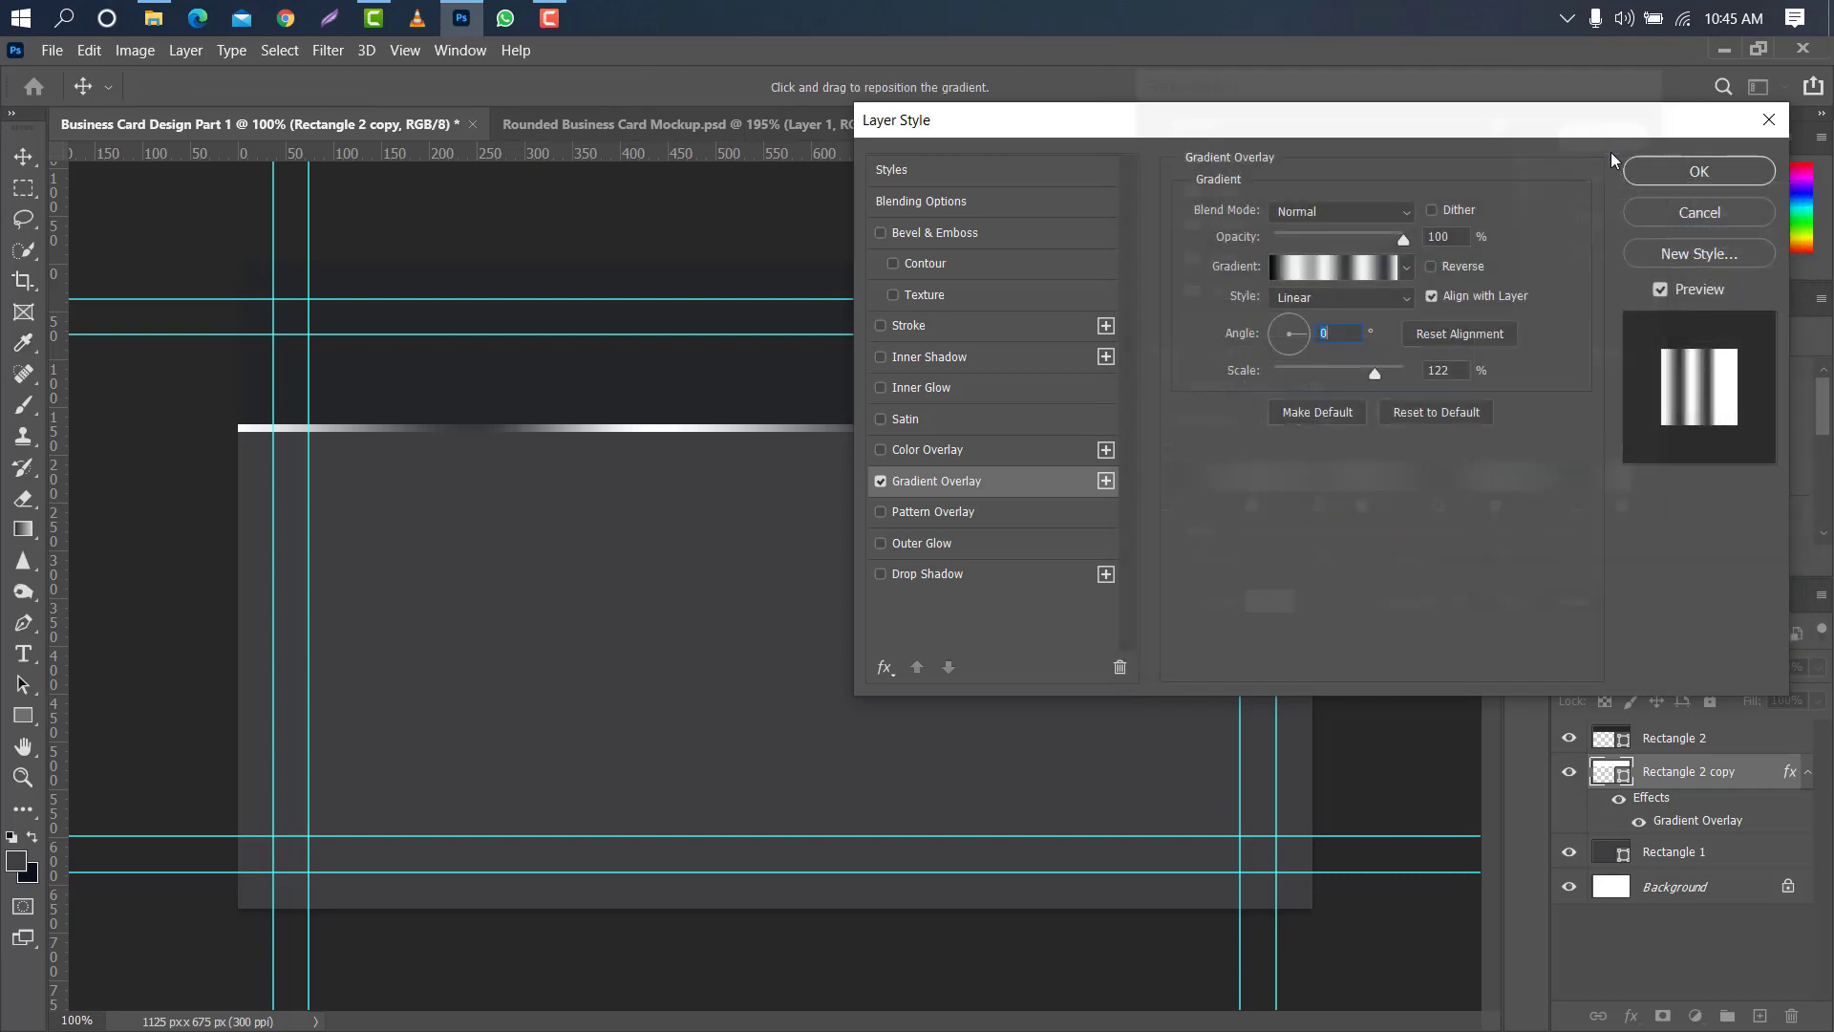
pyautogui.click(1720, 158)
# - Add a vertical guide at about 965 px and draw a closed Pen shape about 226 × 580 px beside it, with a curved lower-left corner
pyautogui.moveTo(61, 546); pyautogui.dragTo(1161, 674)
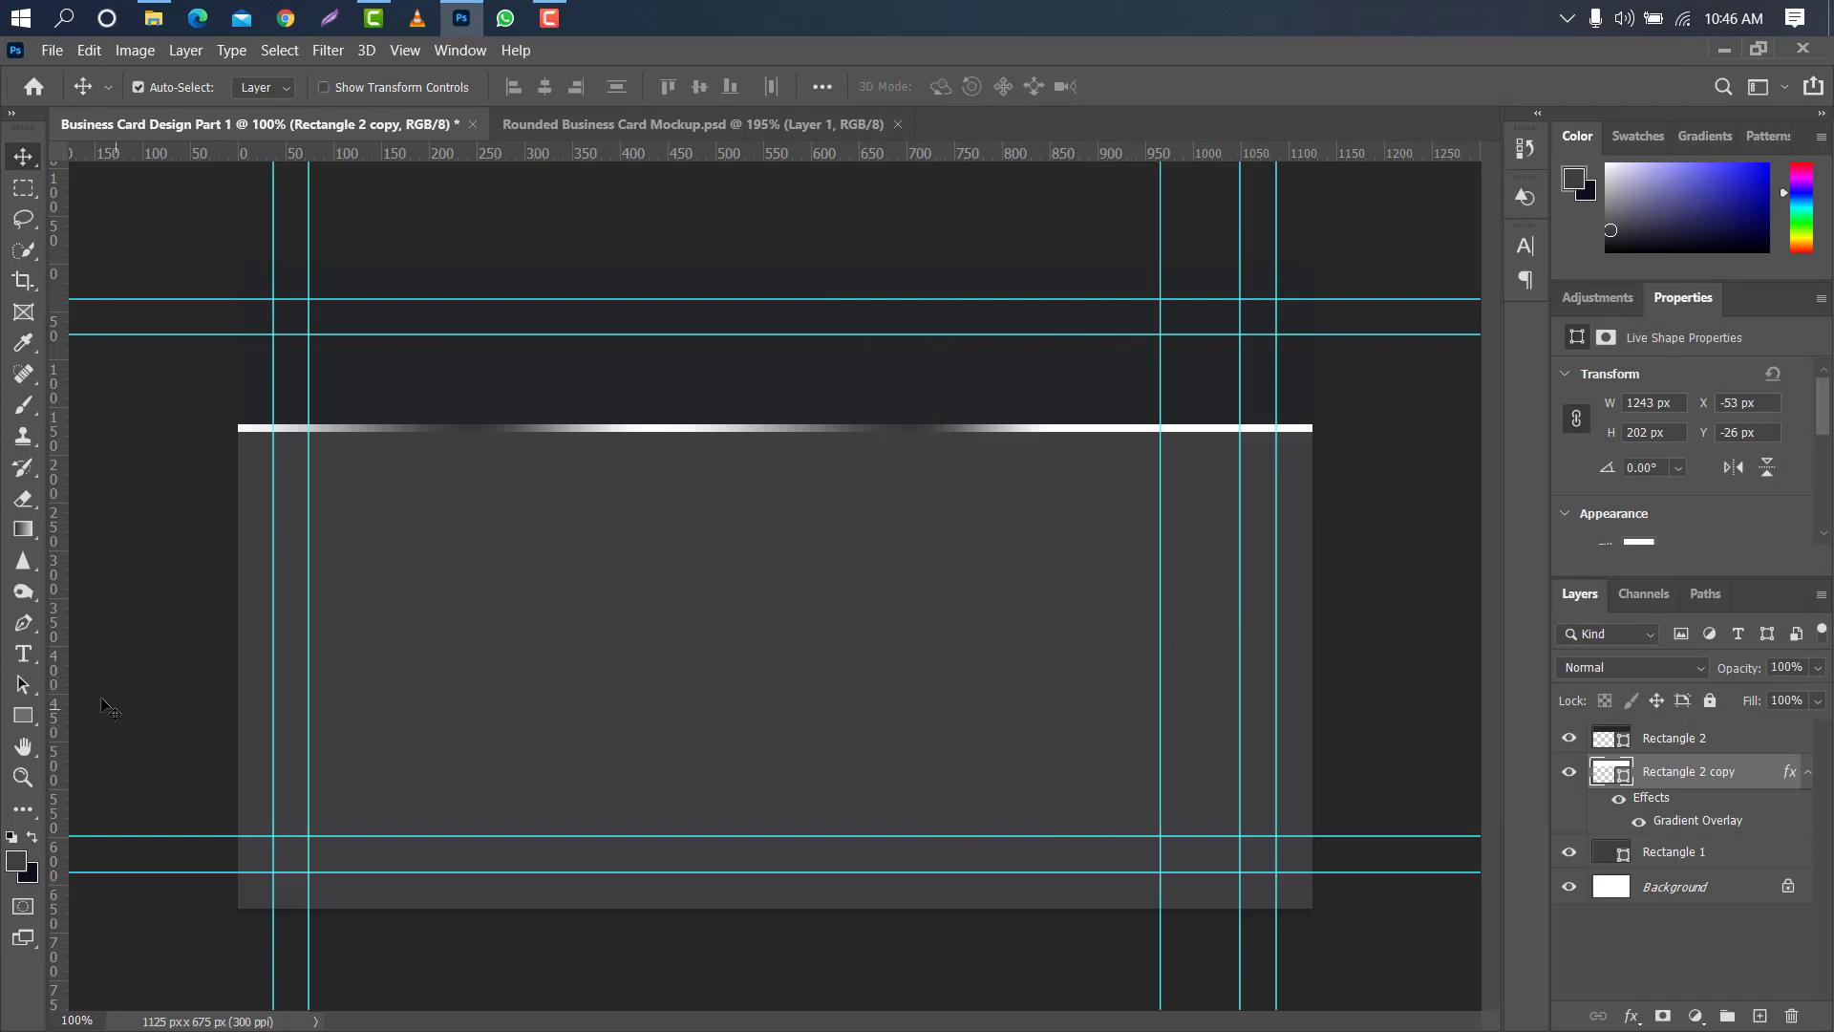
pyautogui.click(24, 625)
pyautogui.click(86, 631)
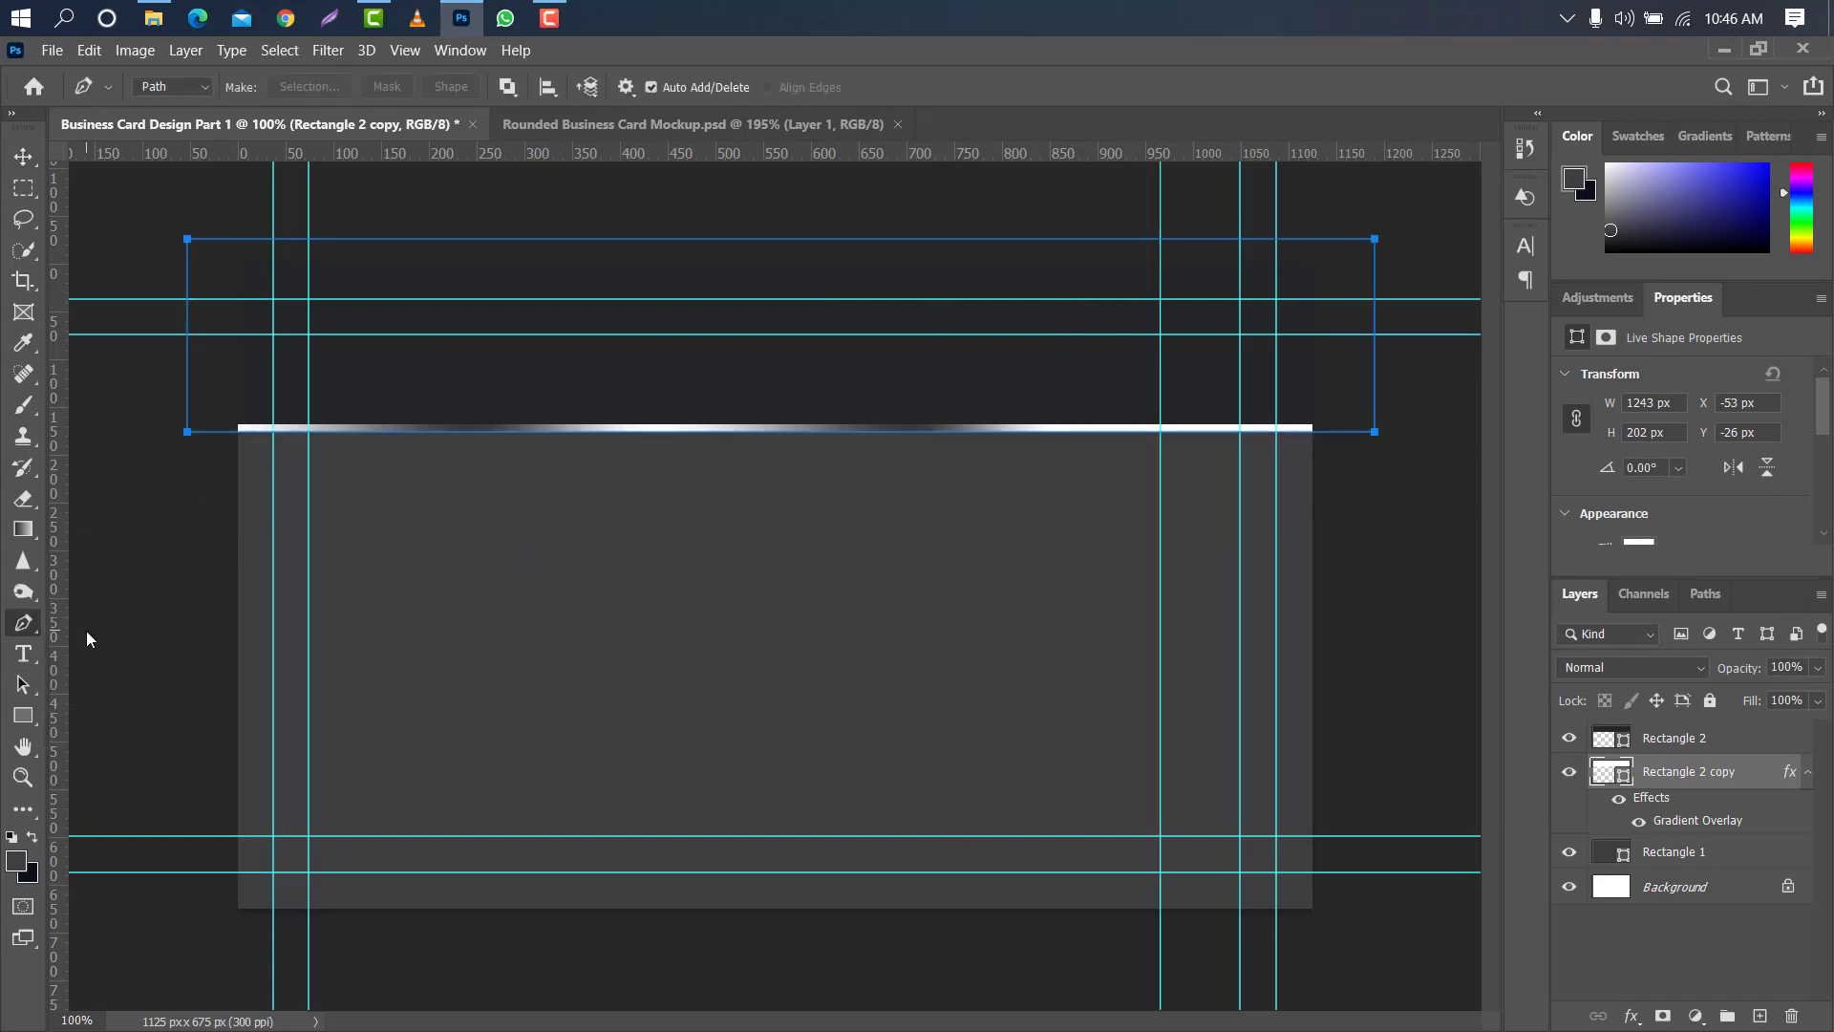
pyautogui.click(204, 86)
pyautogui.click(186, 111)
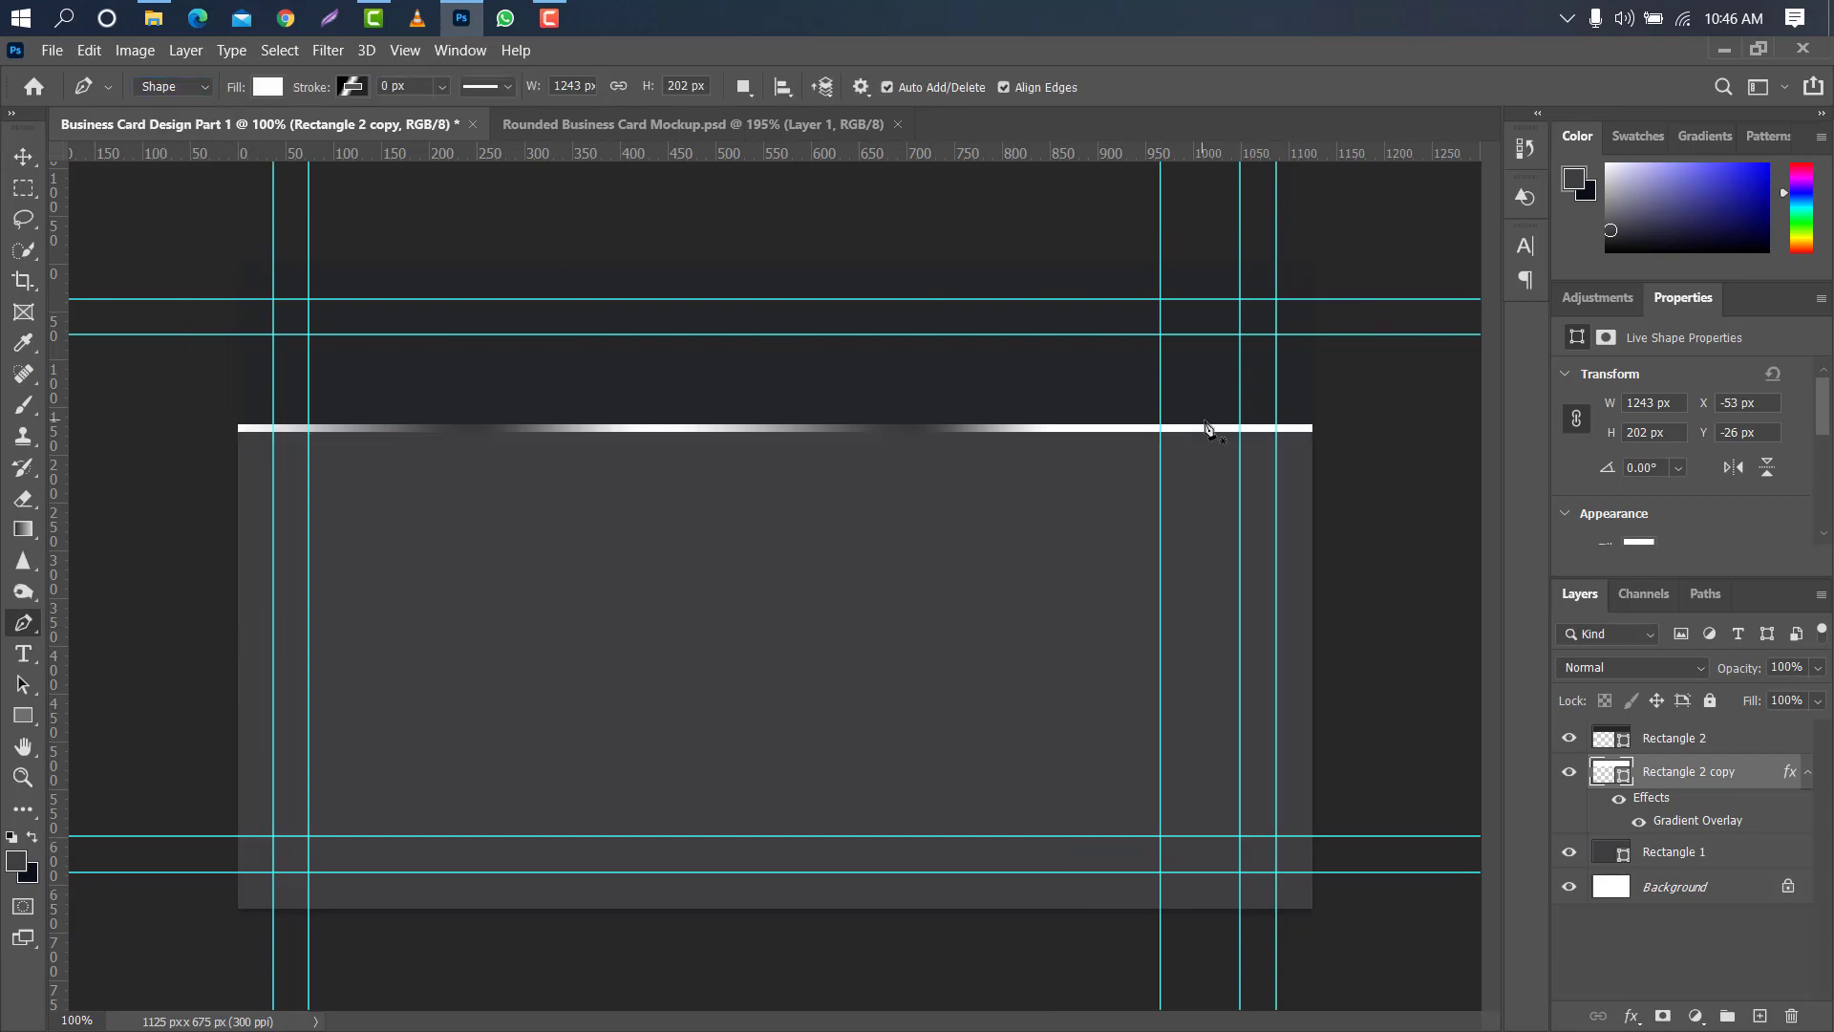
pyautogui.click(1160, 348)
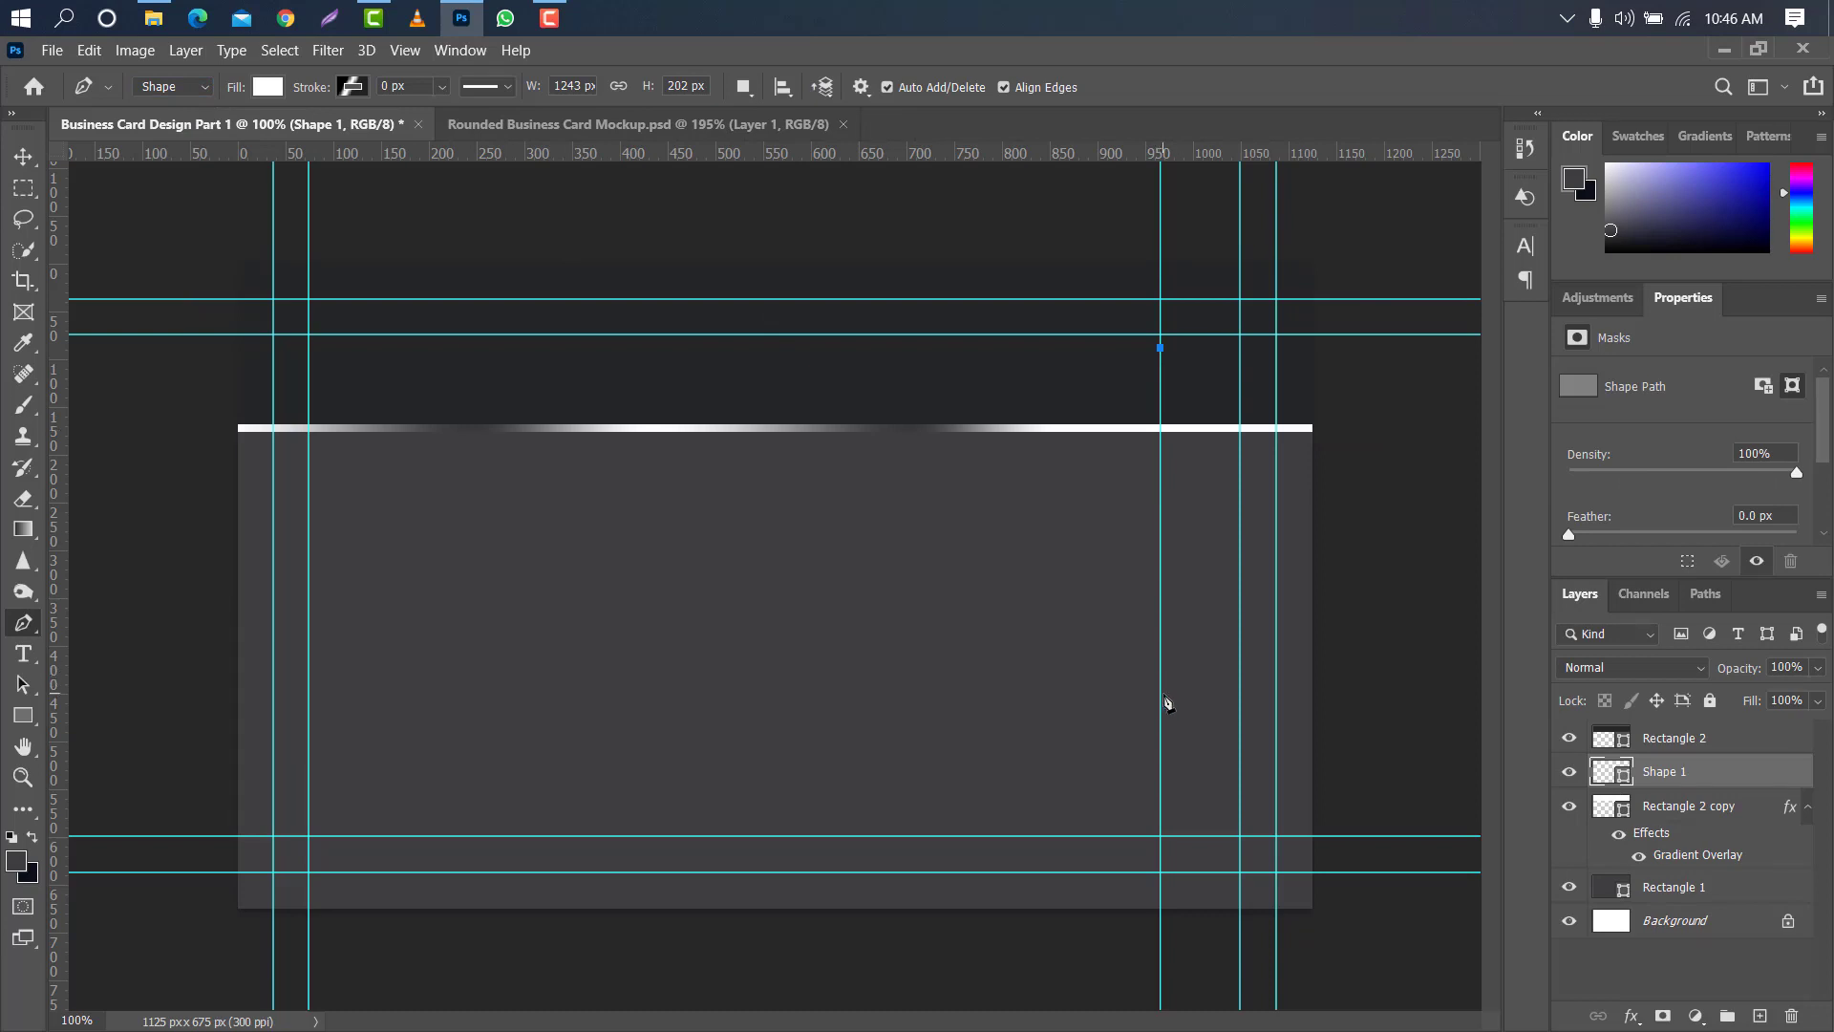
pyautogui.click(1161, 699)
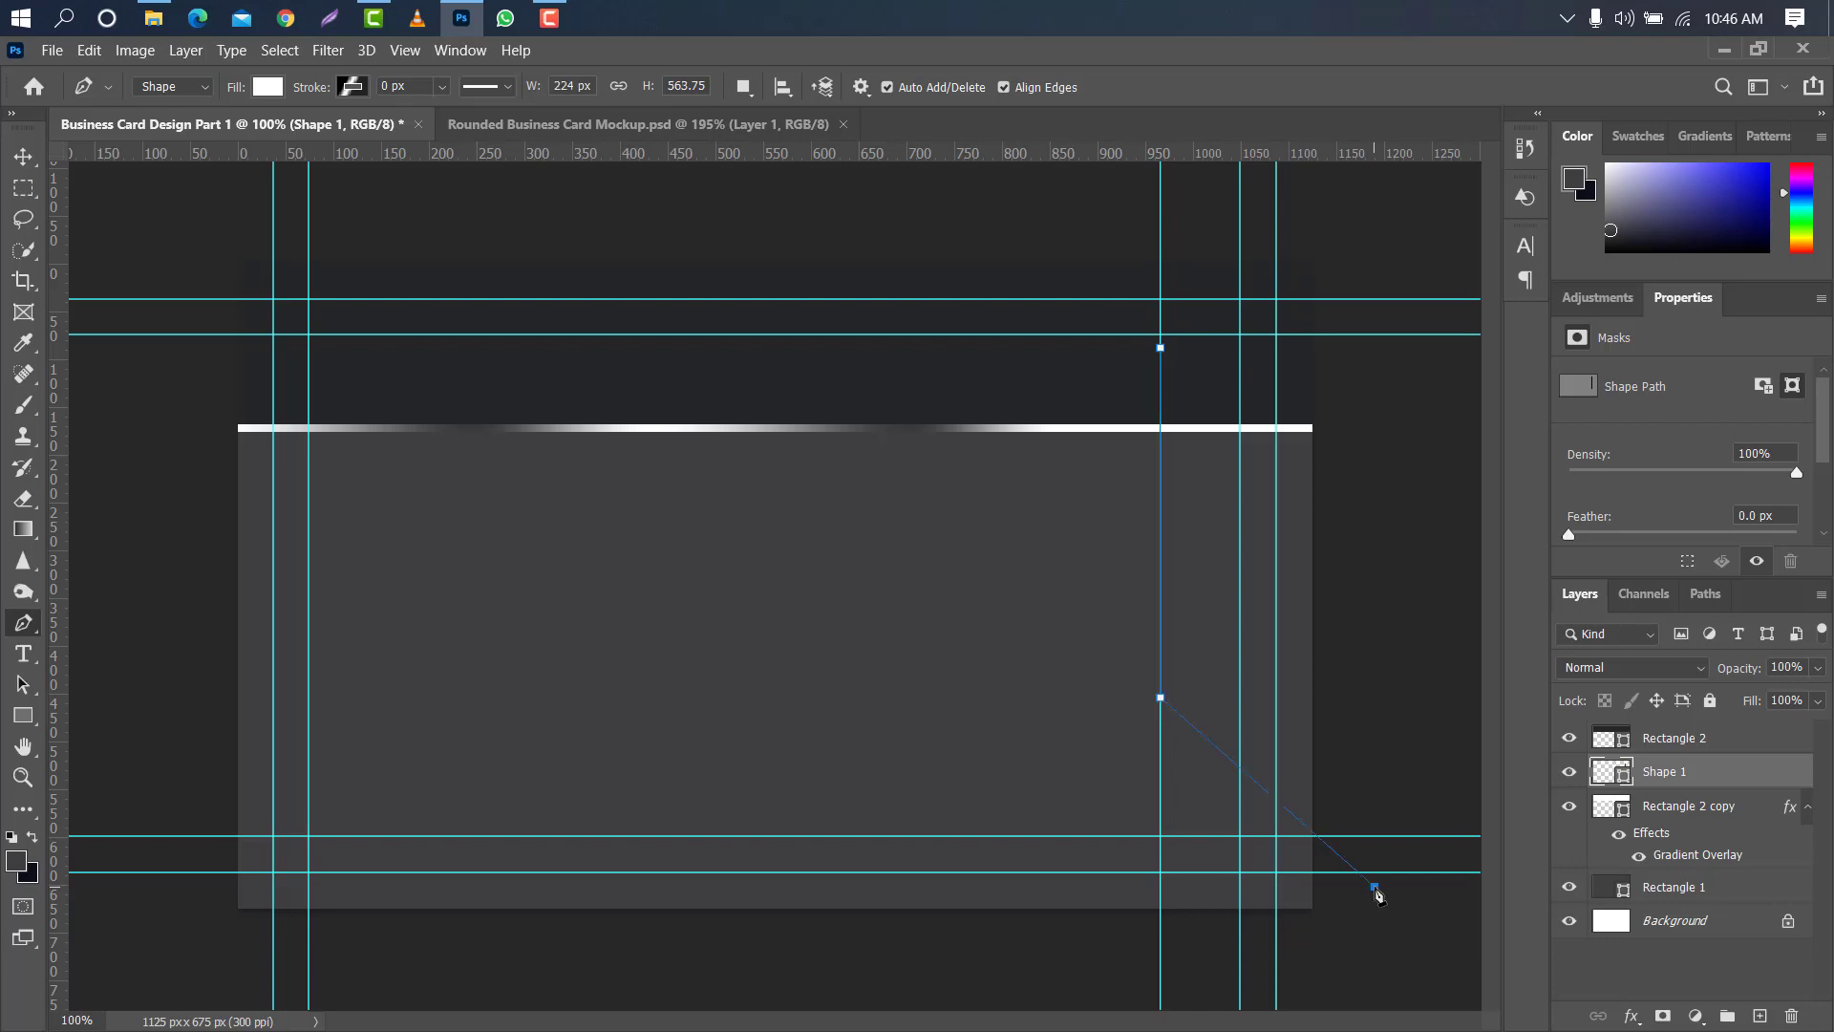
pyautogui.moveTo(1374, 886); pyautogui.dragTo(1619, 865)
pyautogui.press('alt')
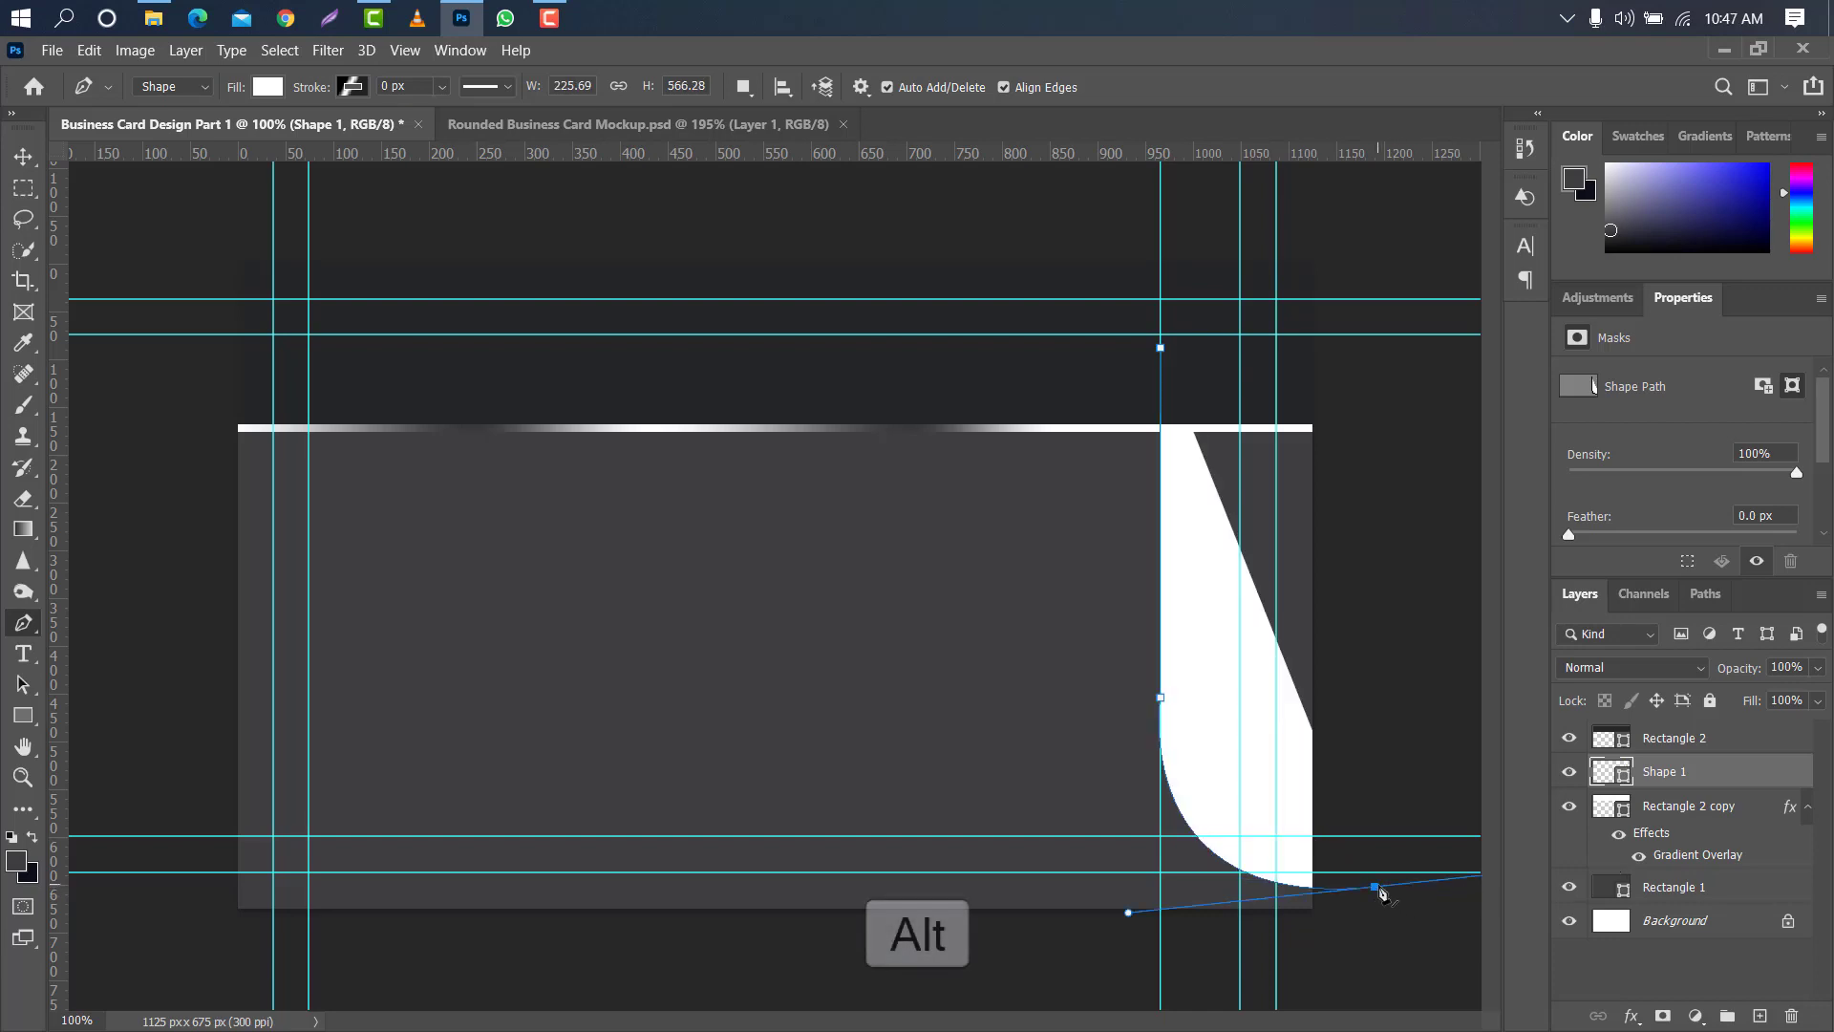
pyautogui.keyDown('alt'); pyautogui.click(1376, 888); pyautogui.keyUp('alt')
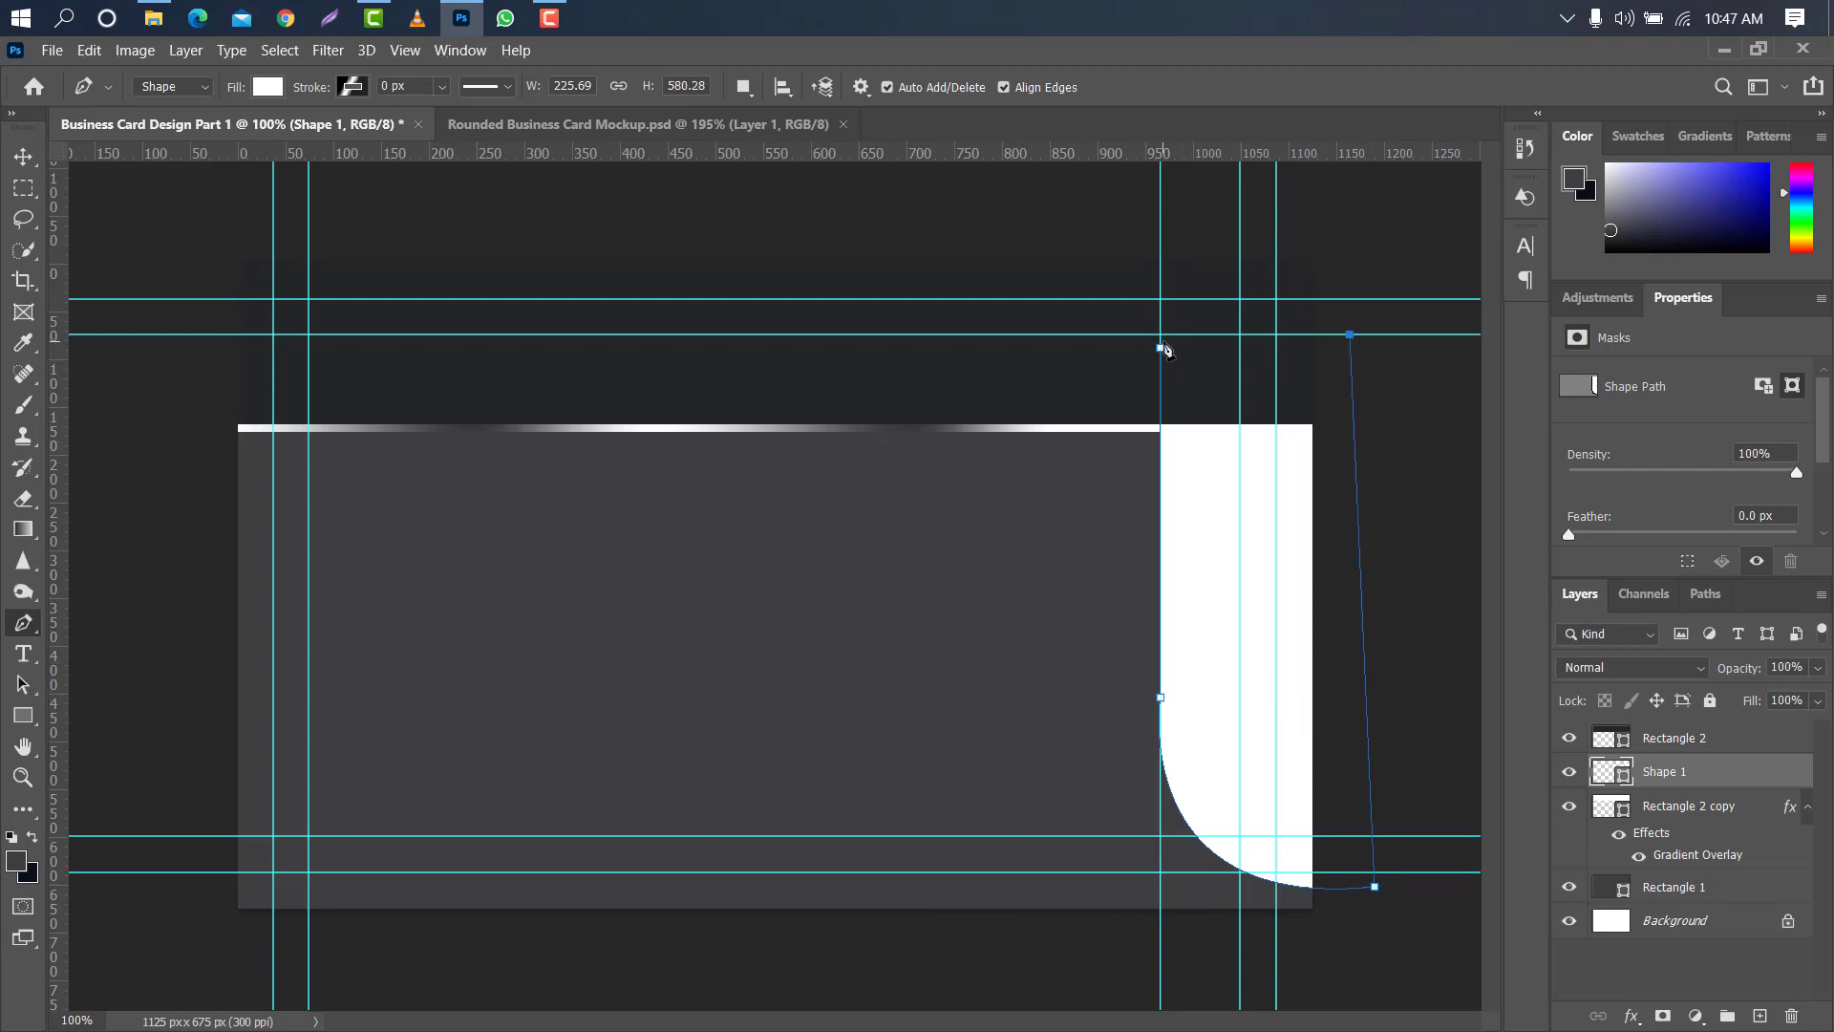
pyautogui.click(1161, 348)
# - Place the curved shape's layer beneath the gradient strip's layer and fill it with #09111a
pyautogui.moveTo(1669, 775); pyautogui.dragTo(1705, 858)
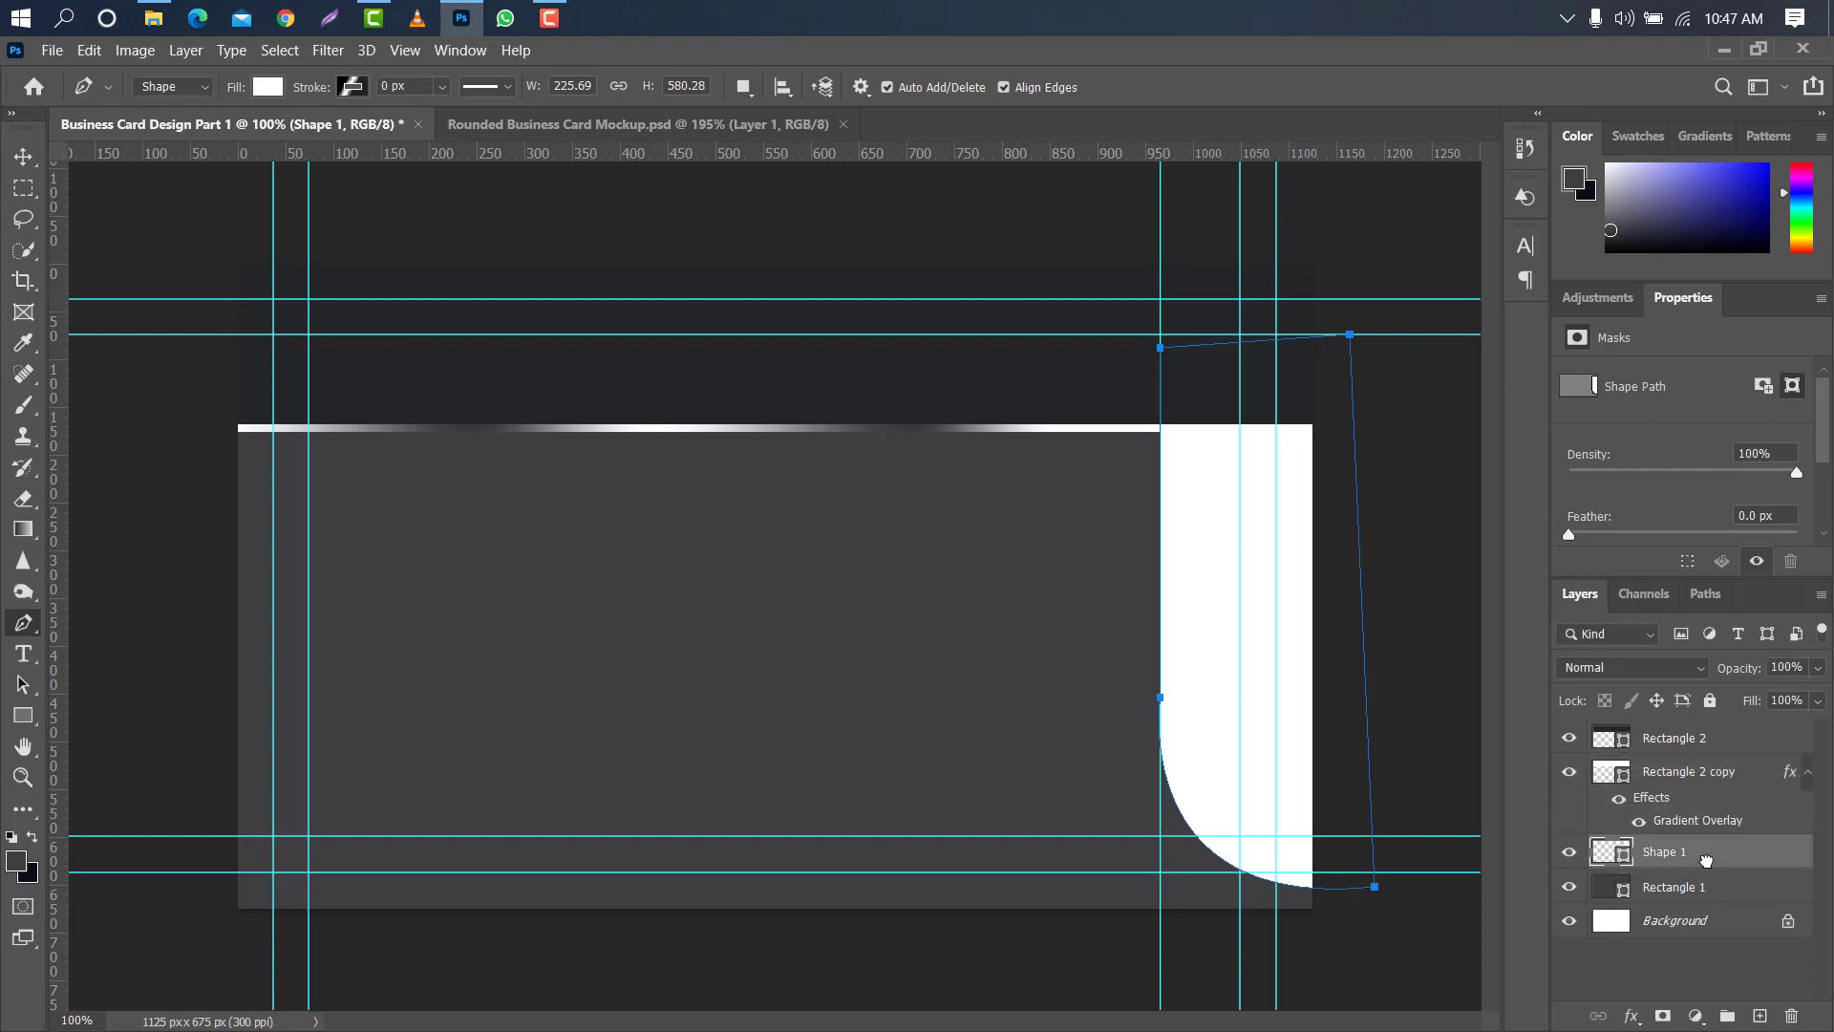
pyautogui.doubleClick(1623, 863)
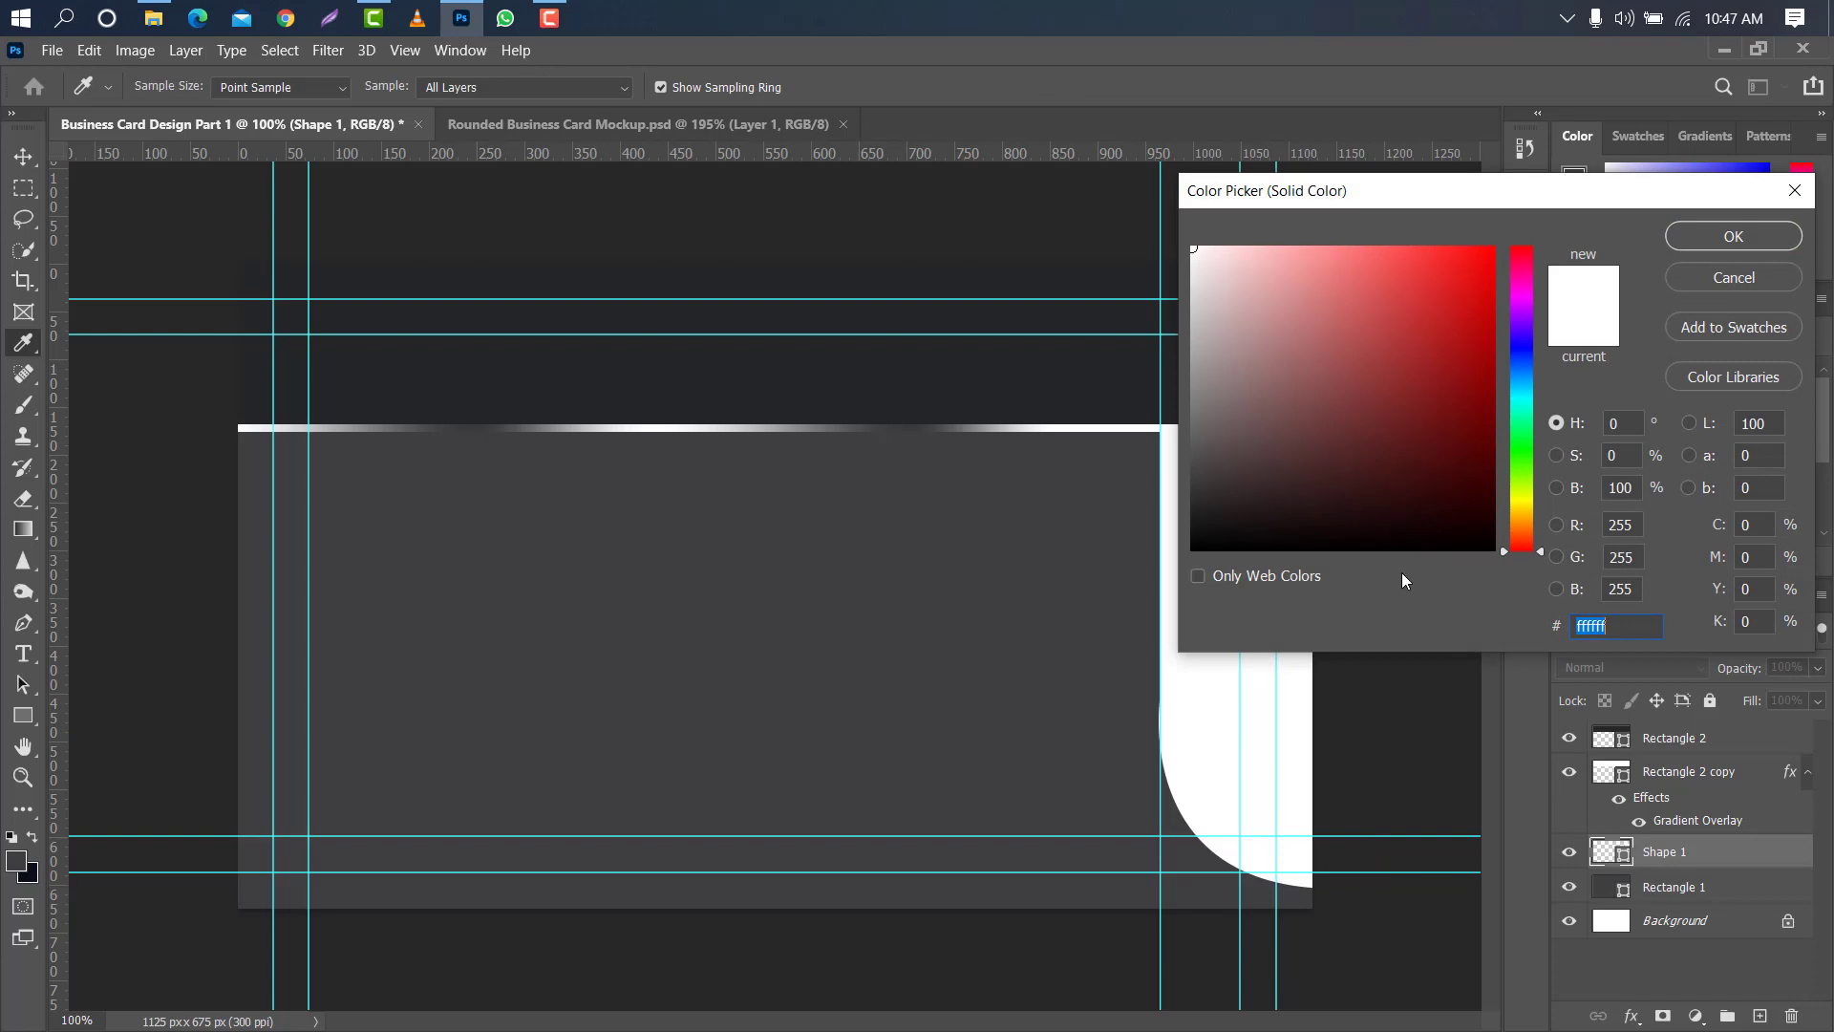
pyautogui.click(34, 872)
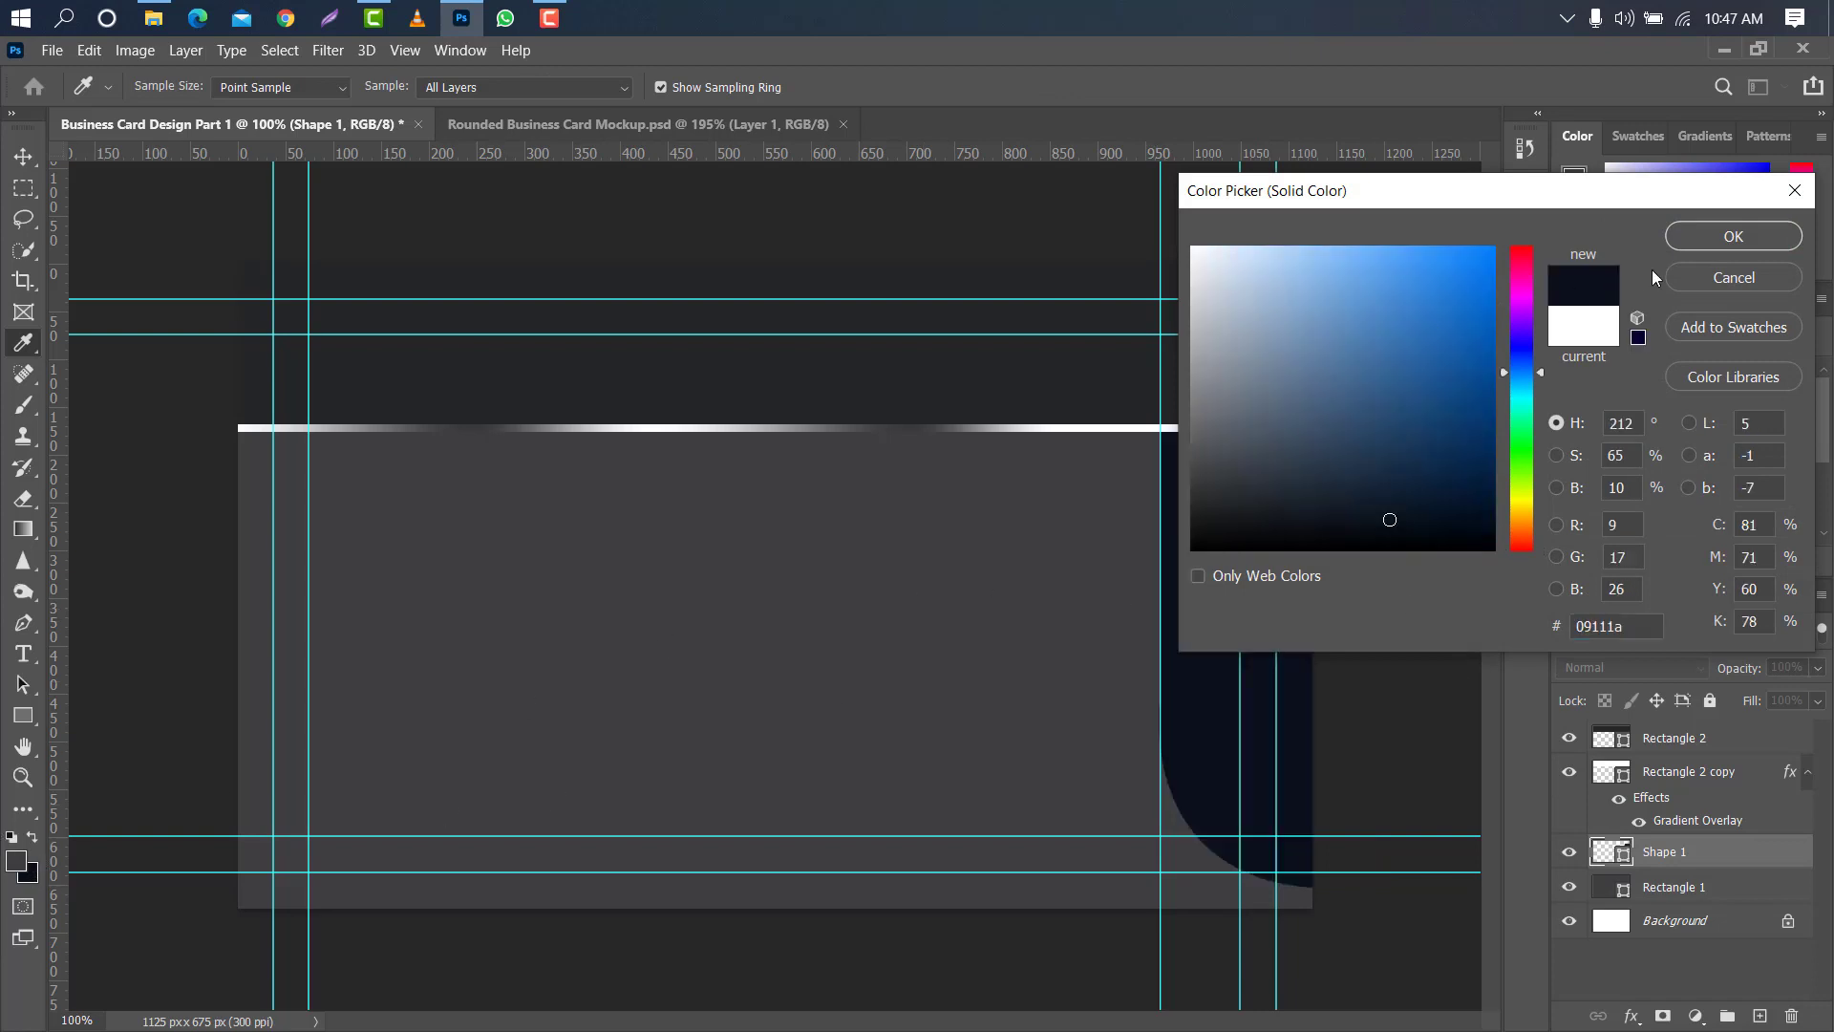
pyautogui.click(1734, 236)
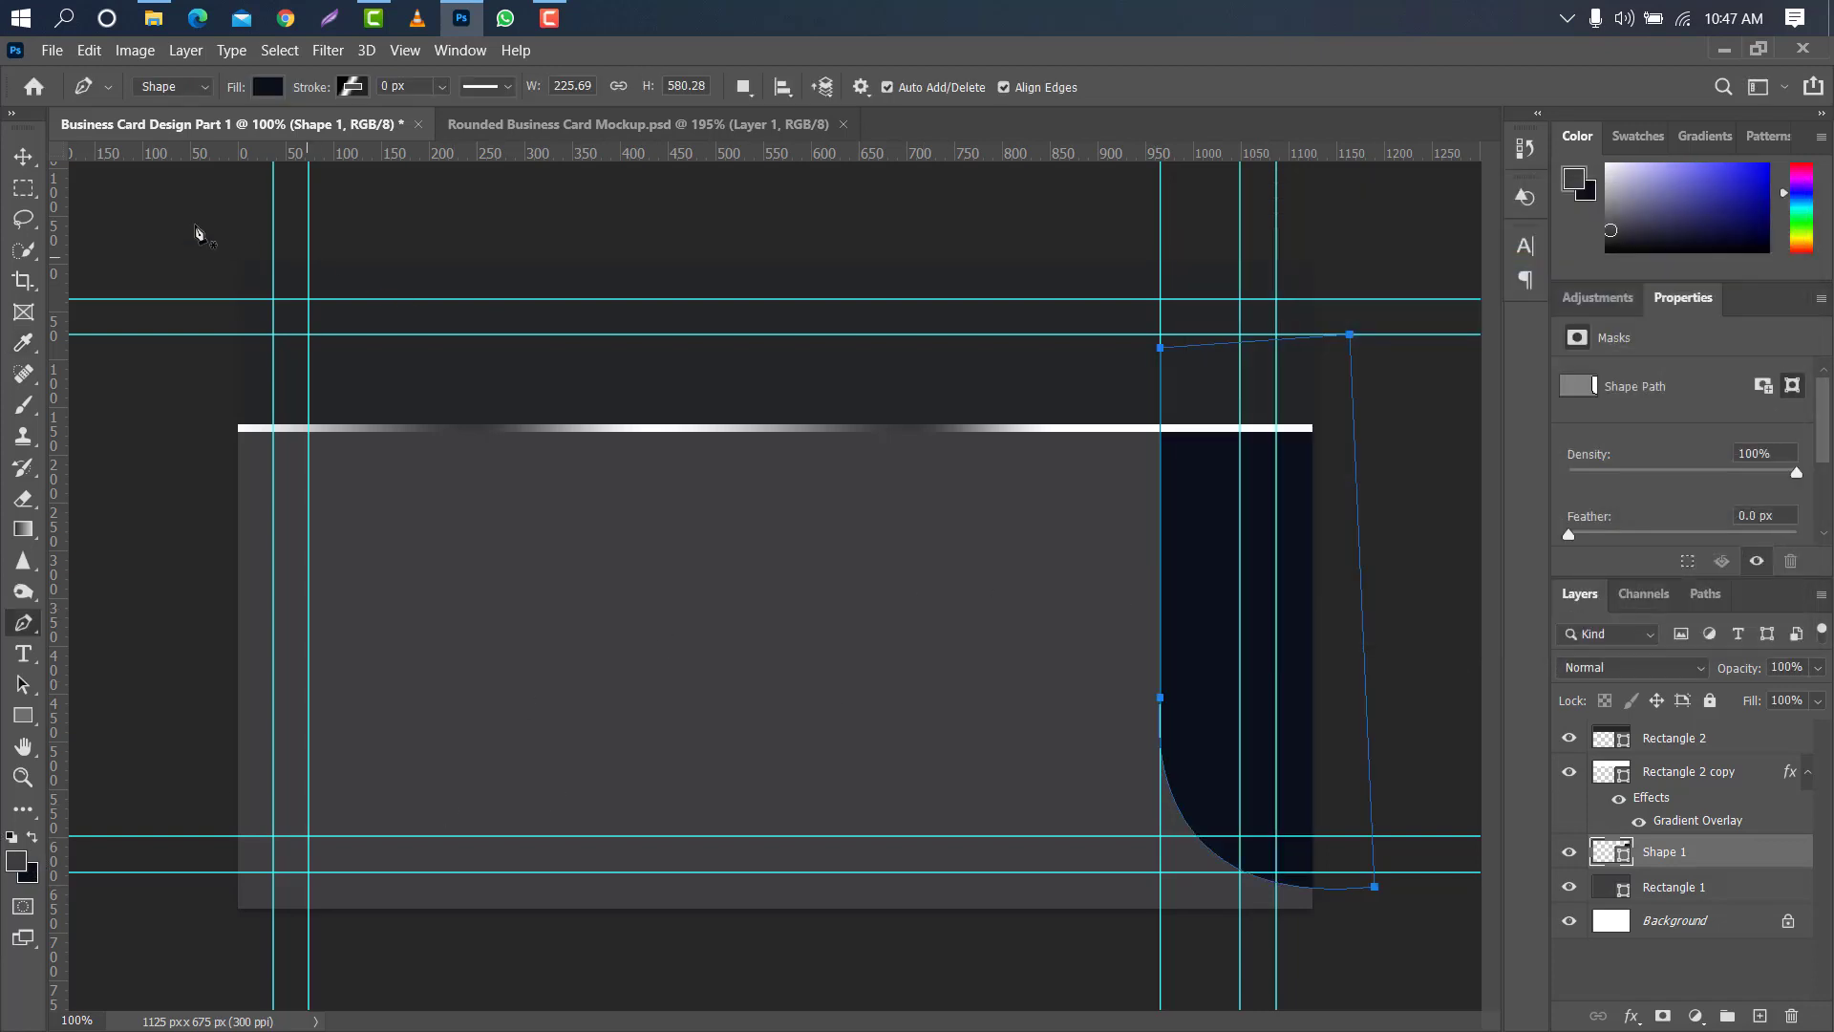
# - Remove the vertical guide along the curved shape's straight edge, and duplicate the shape's layer beneath the original
pyautogui.click(31, 160)
pyautogui.moveTo(1161, 661); pyautogui.dragTo(36, 611)
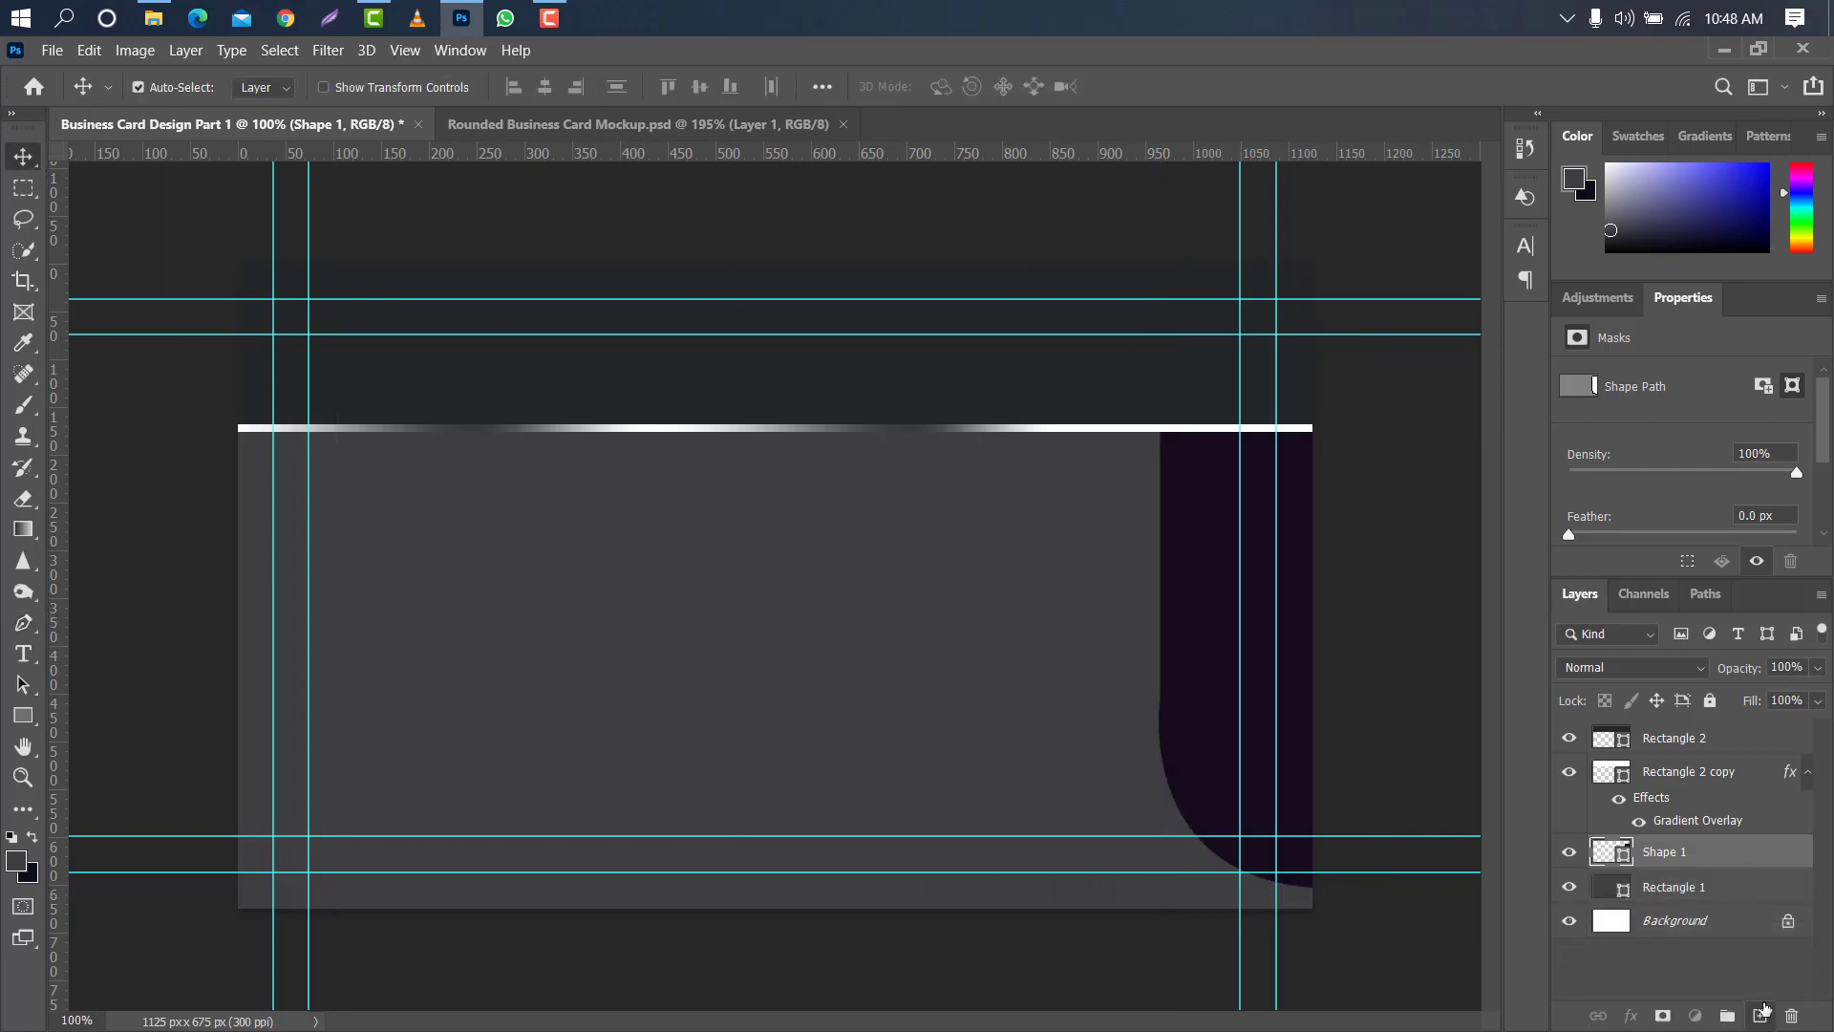
pyautogui.hotkey('ctrl', 'j')
pyautogui.moveTo(1753, 853); pyautogui.dragTo(1648, 902)
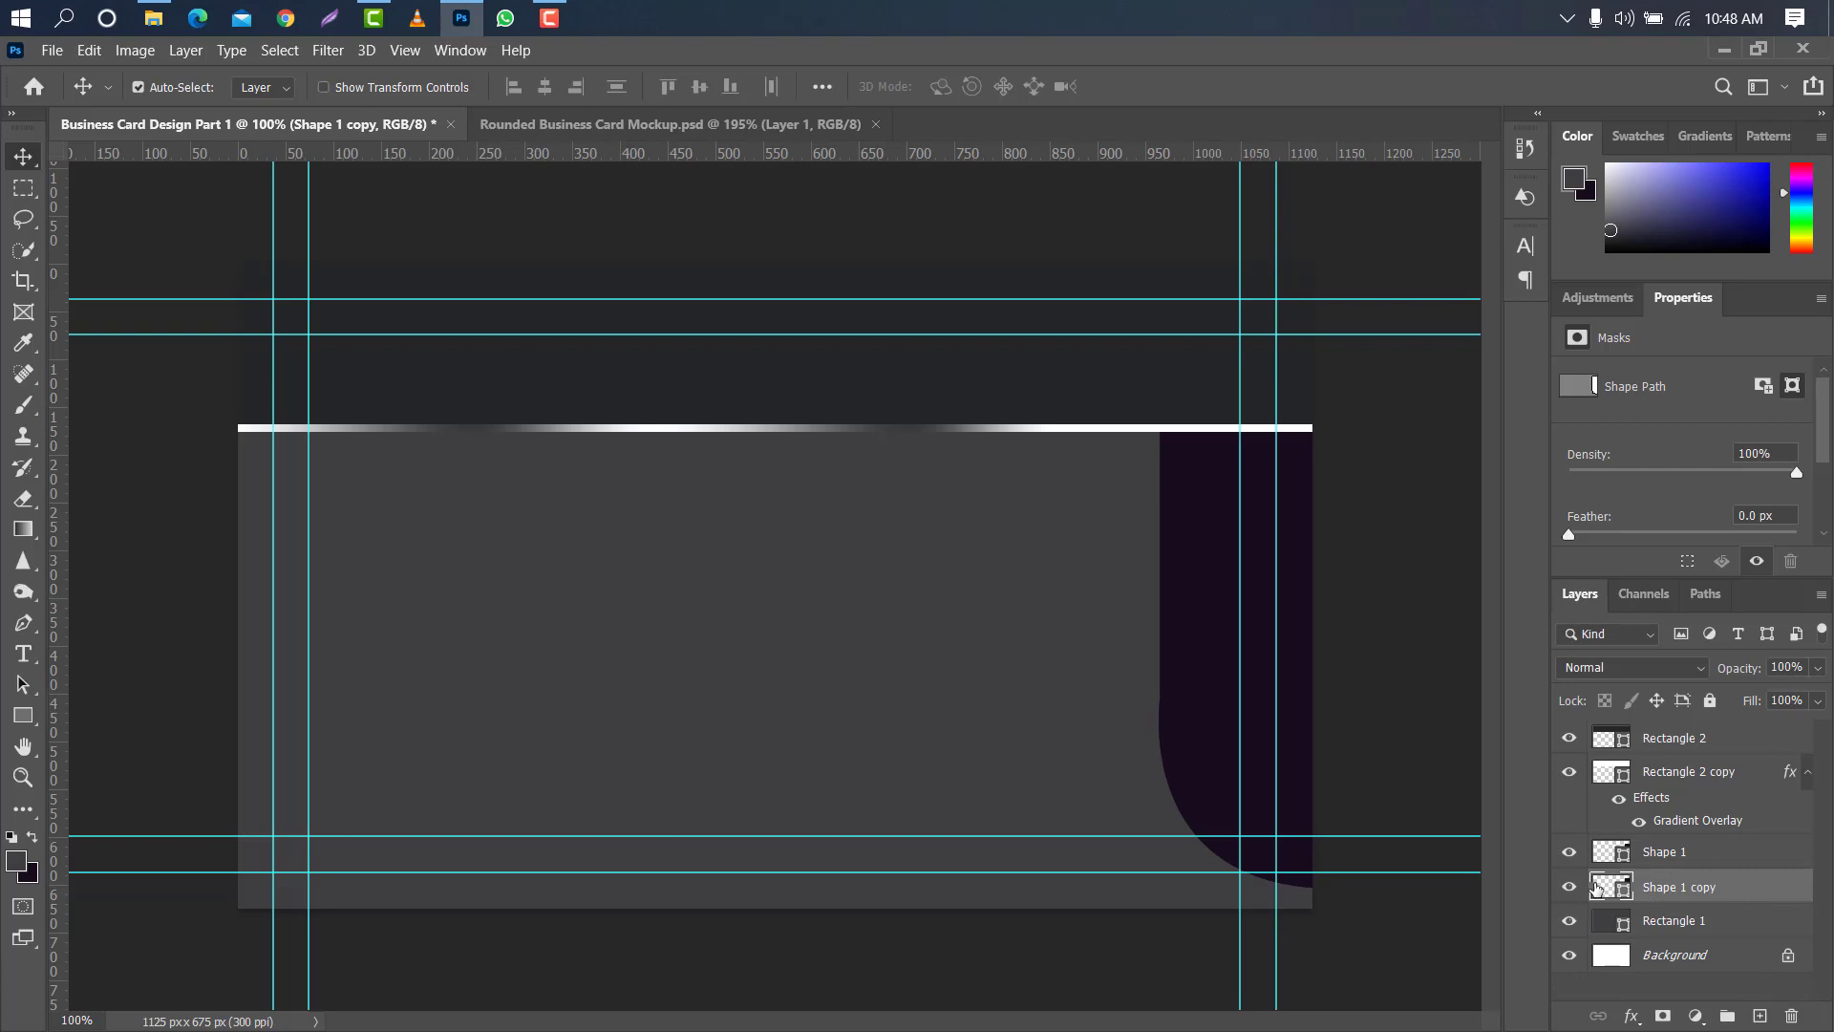
# - Fill the curved shape's copy with white and shift it slightly left to form a thin edge along the original
pyautogui.doubleClick(1615, 889)
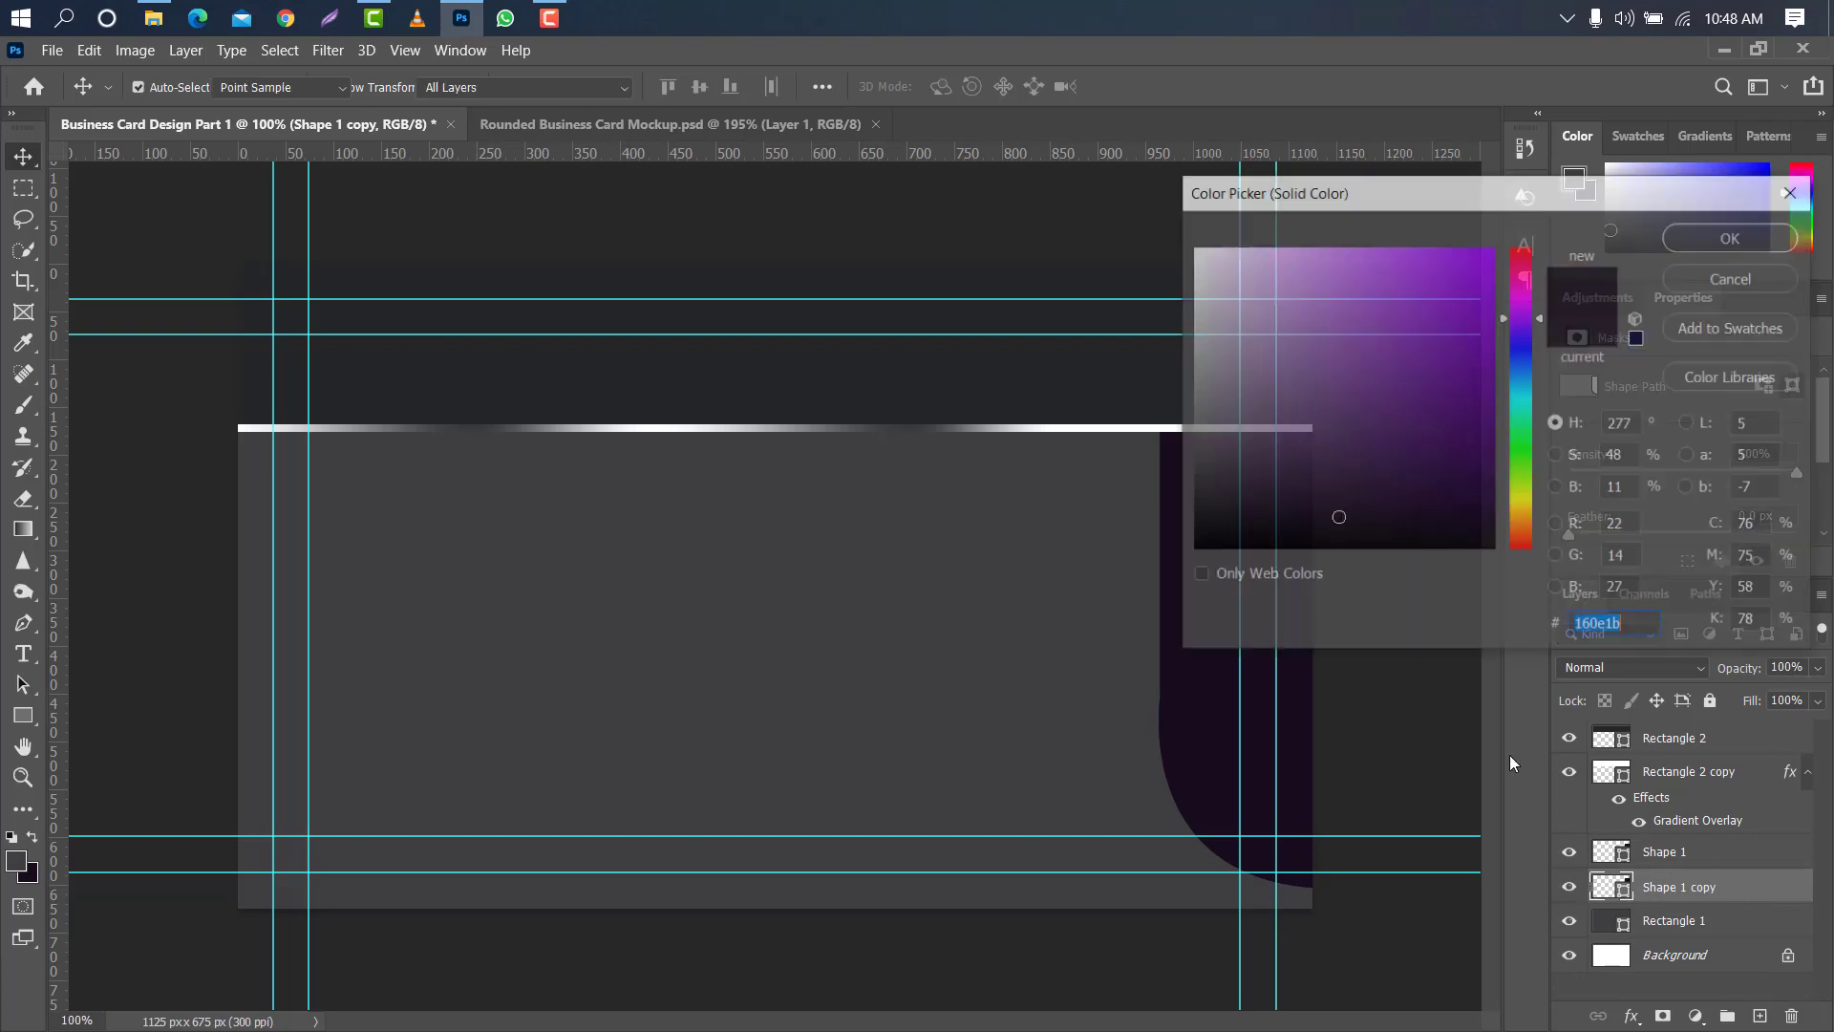
pyautogui.click(1691, 239)
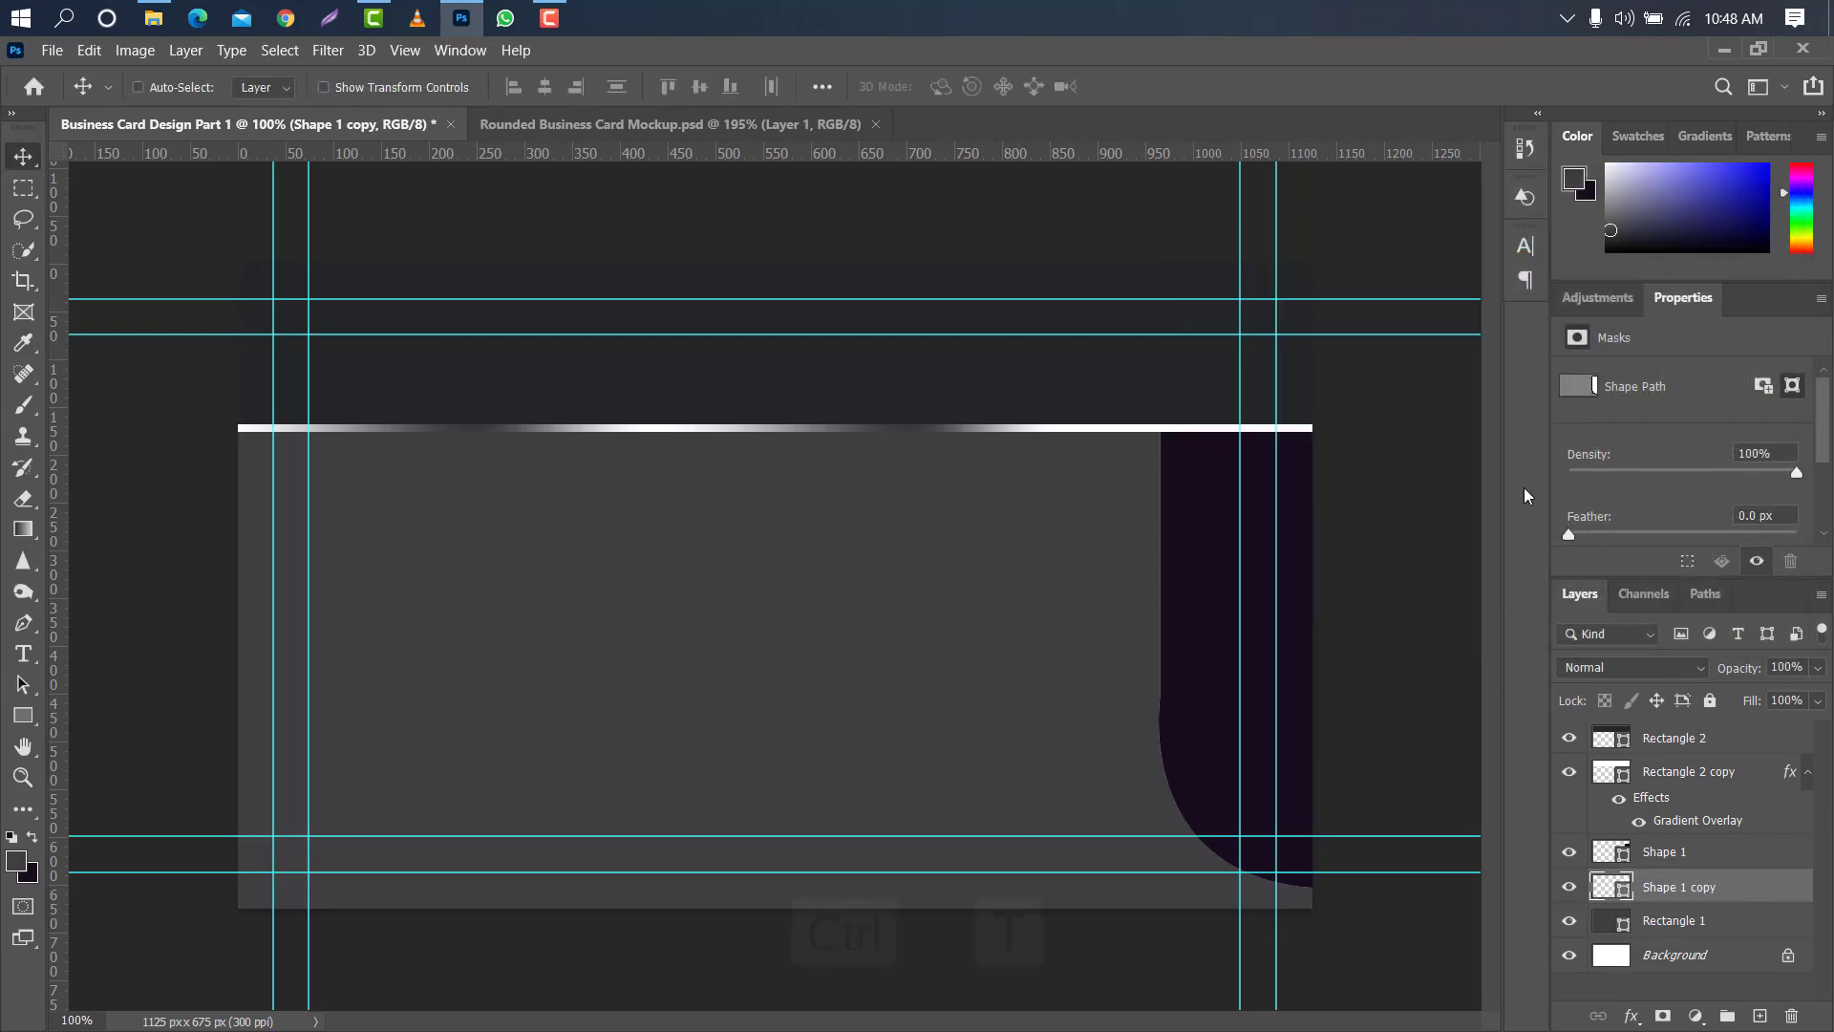
pyautogui.hotkey('ctrl', 't')
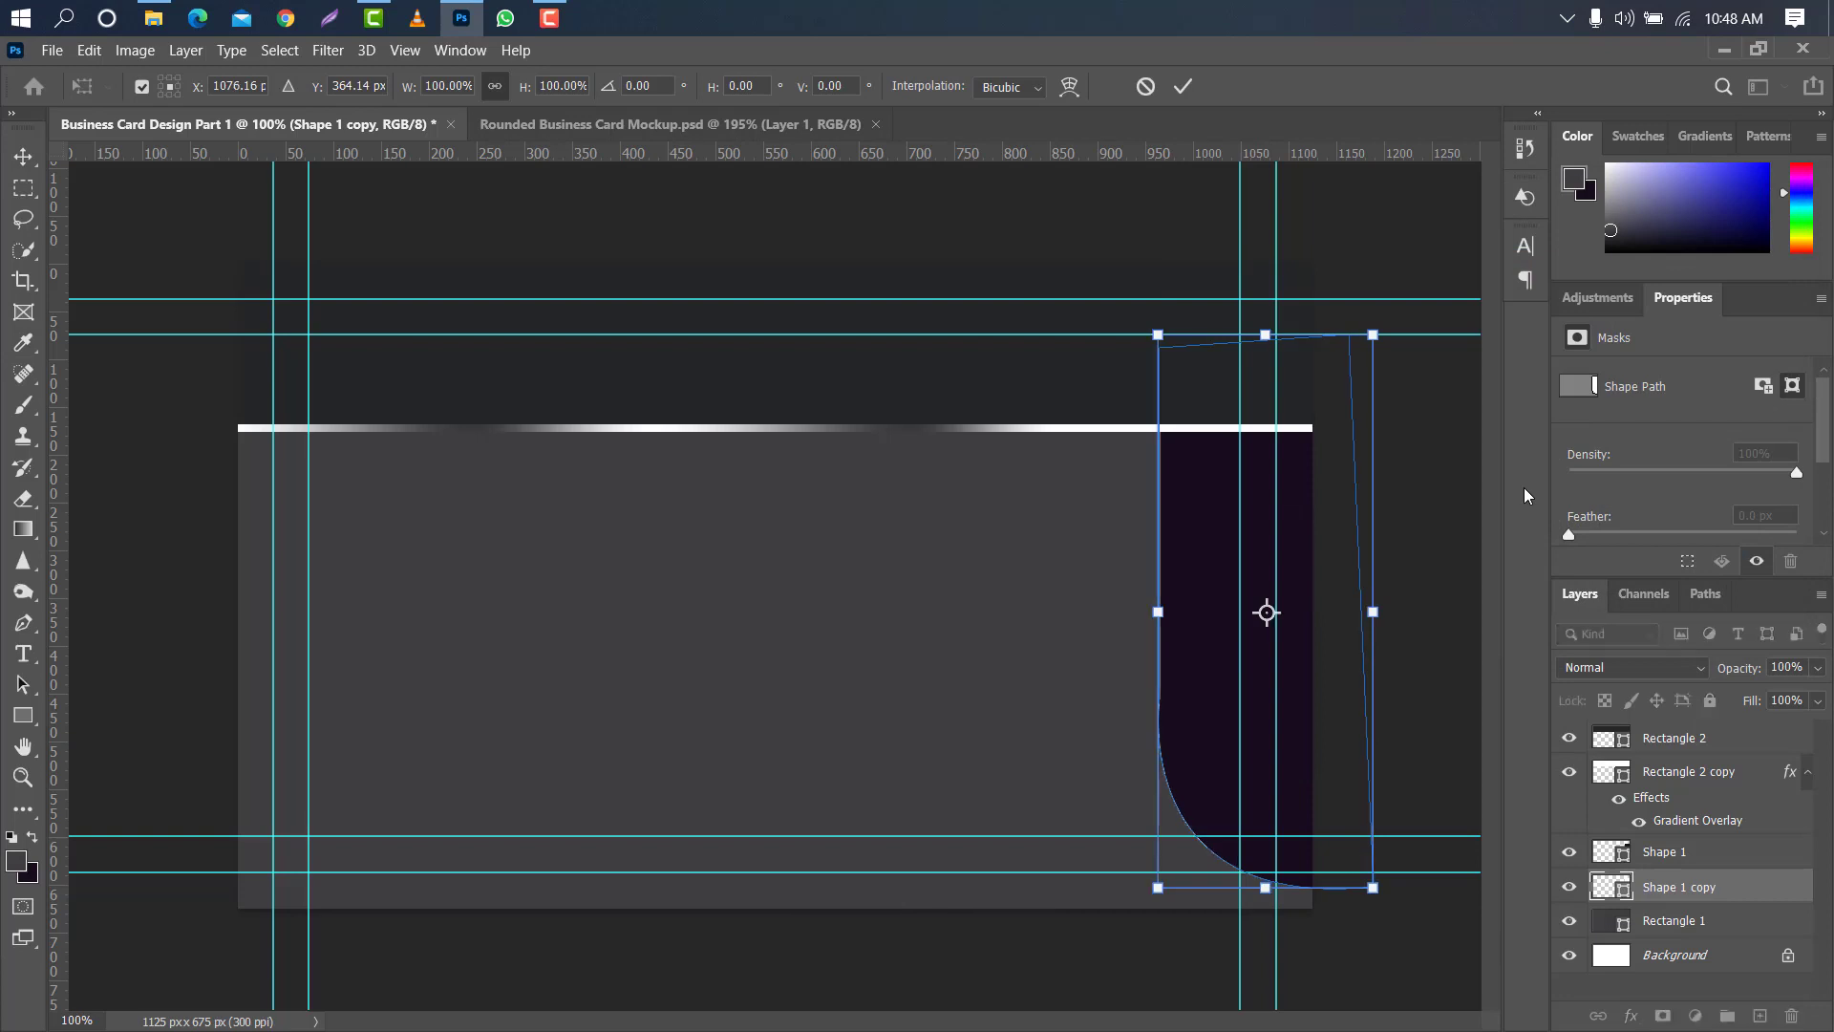
pyautogui.click(1183, 86)
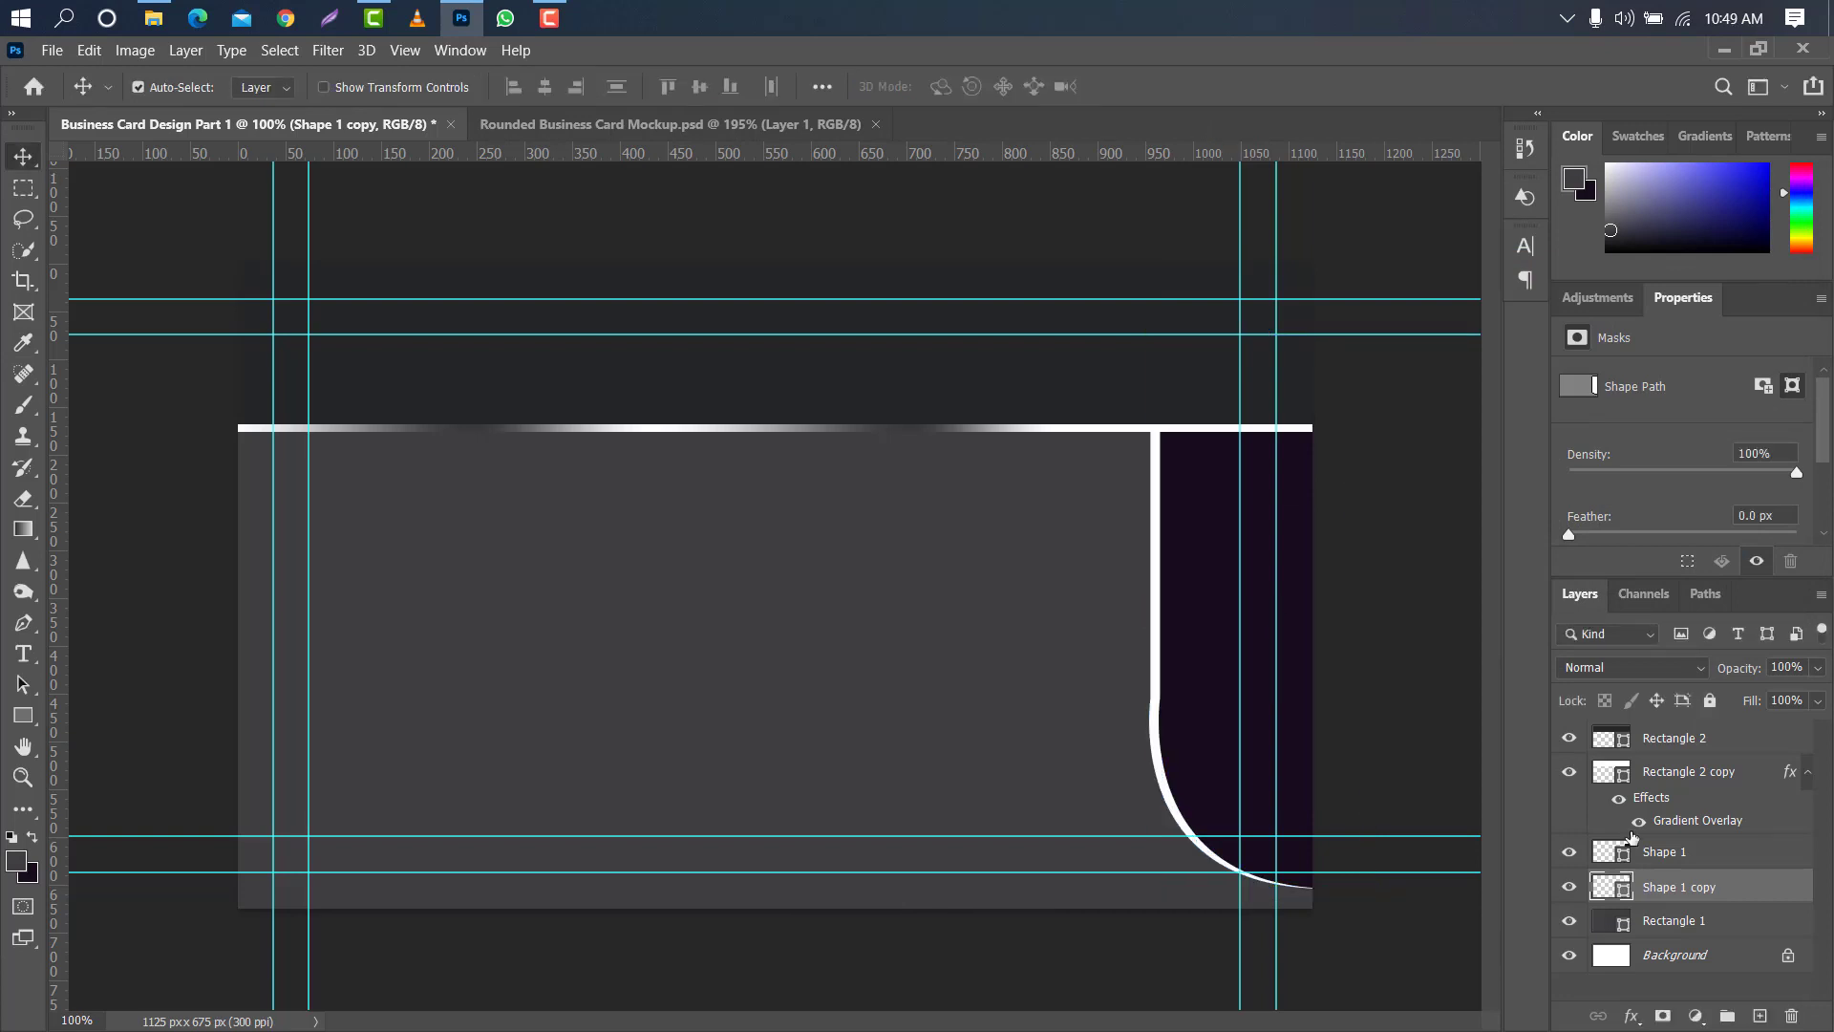
# - Add the same linear Gradient Overlay to the white curved copy, with its angle set to 90°
pyautogui.doubleClick(1784, 887)
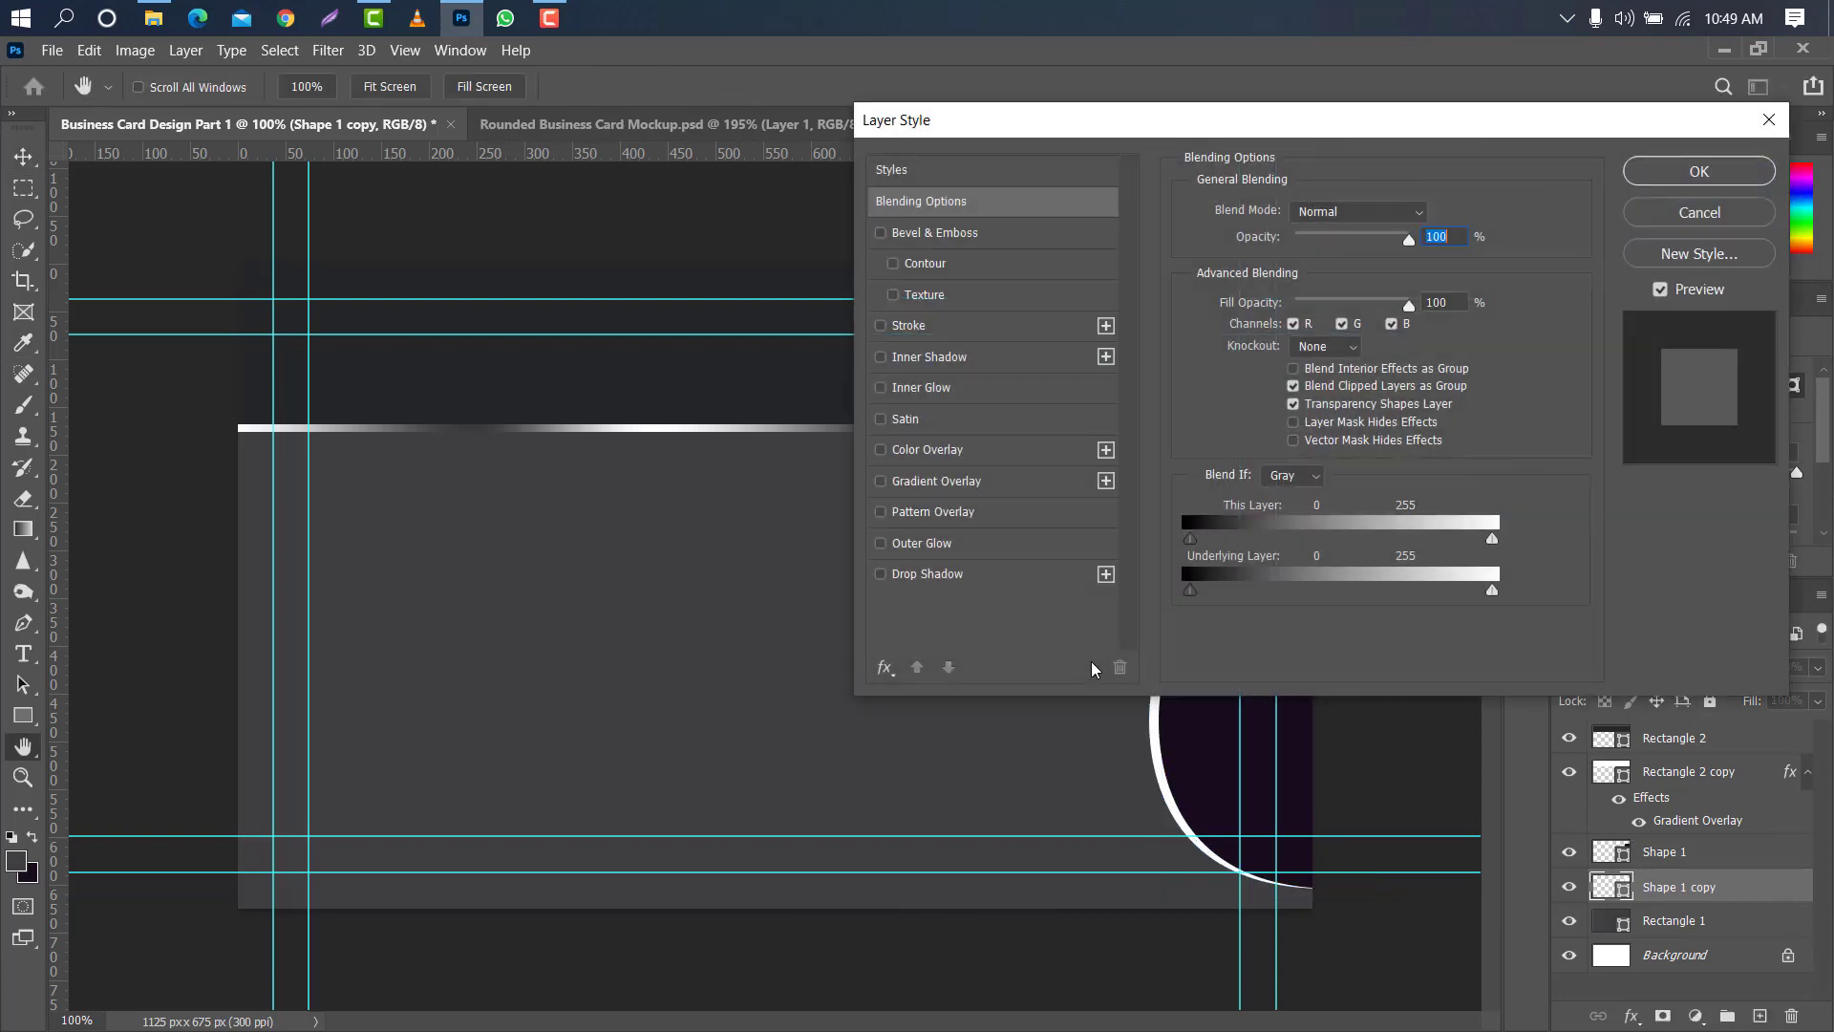
pyautogui.click(960, 483)
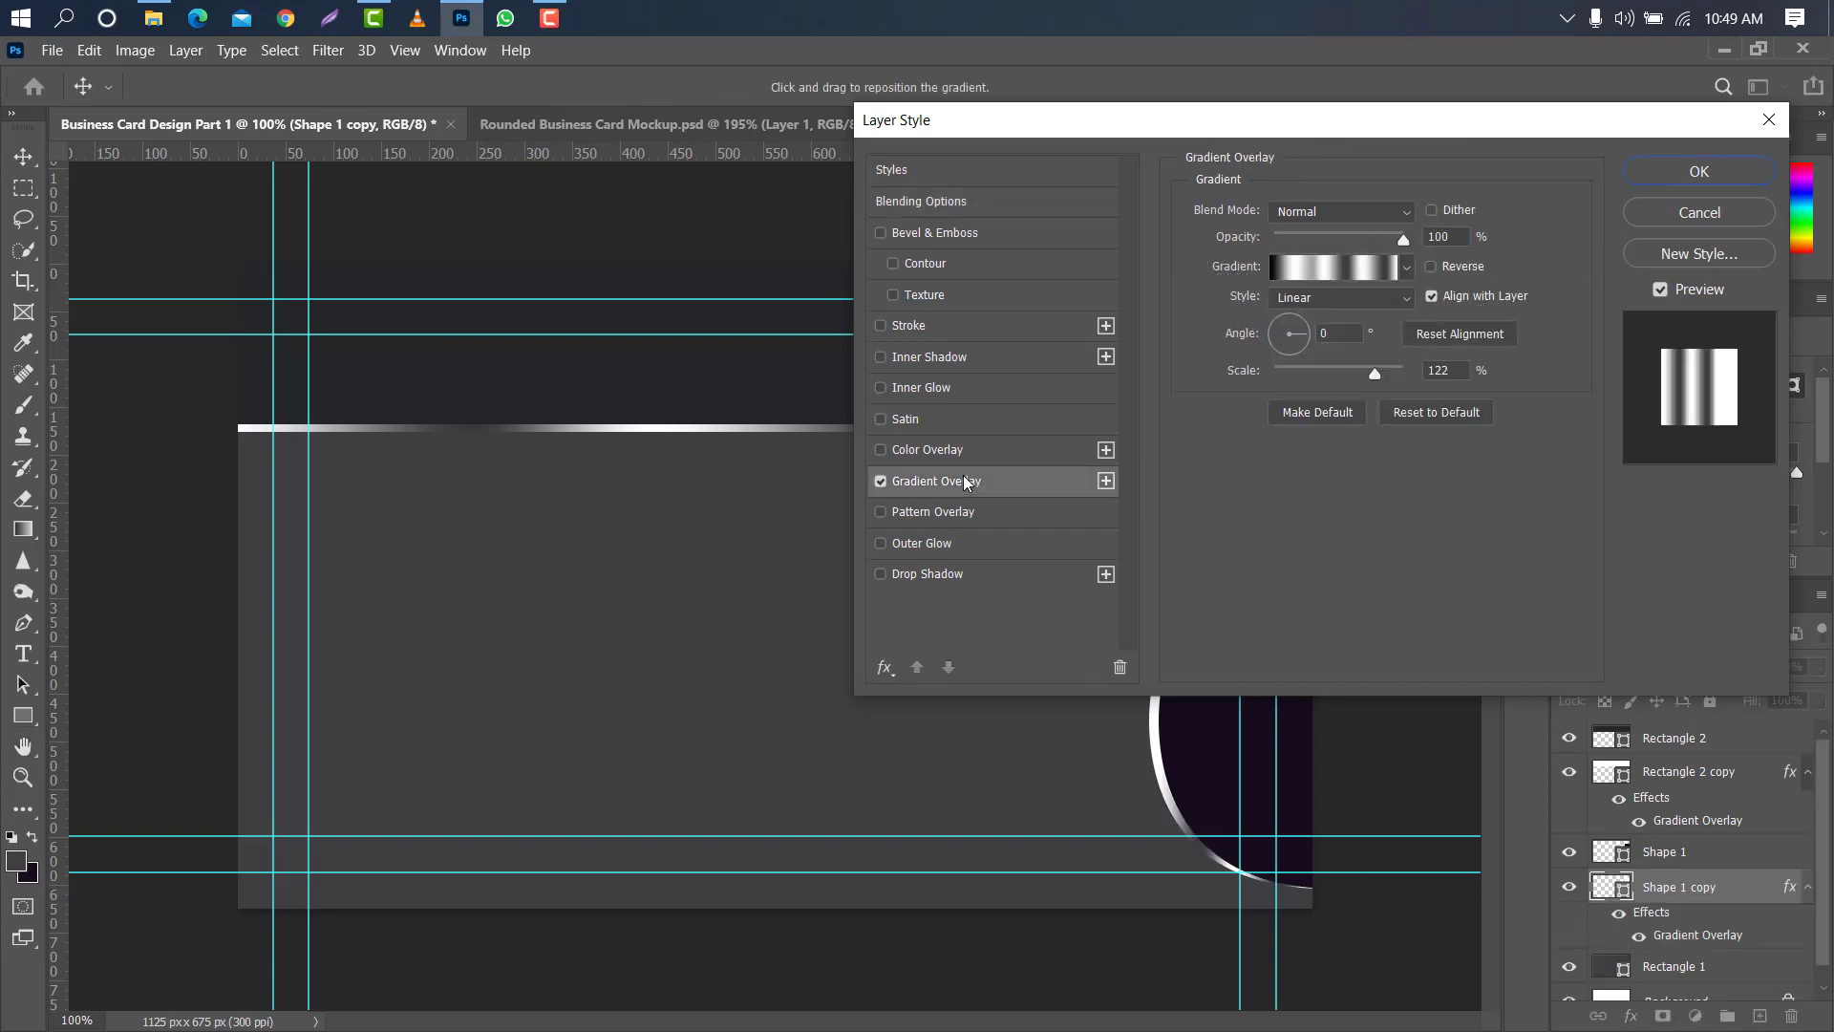
pyautogui.moveTo(1090, 108); pyautogui.dragTo(435, 43)
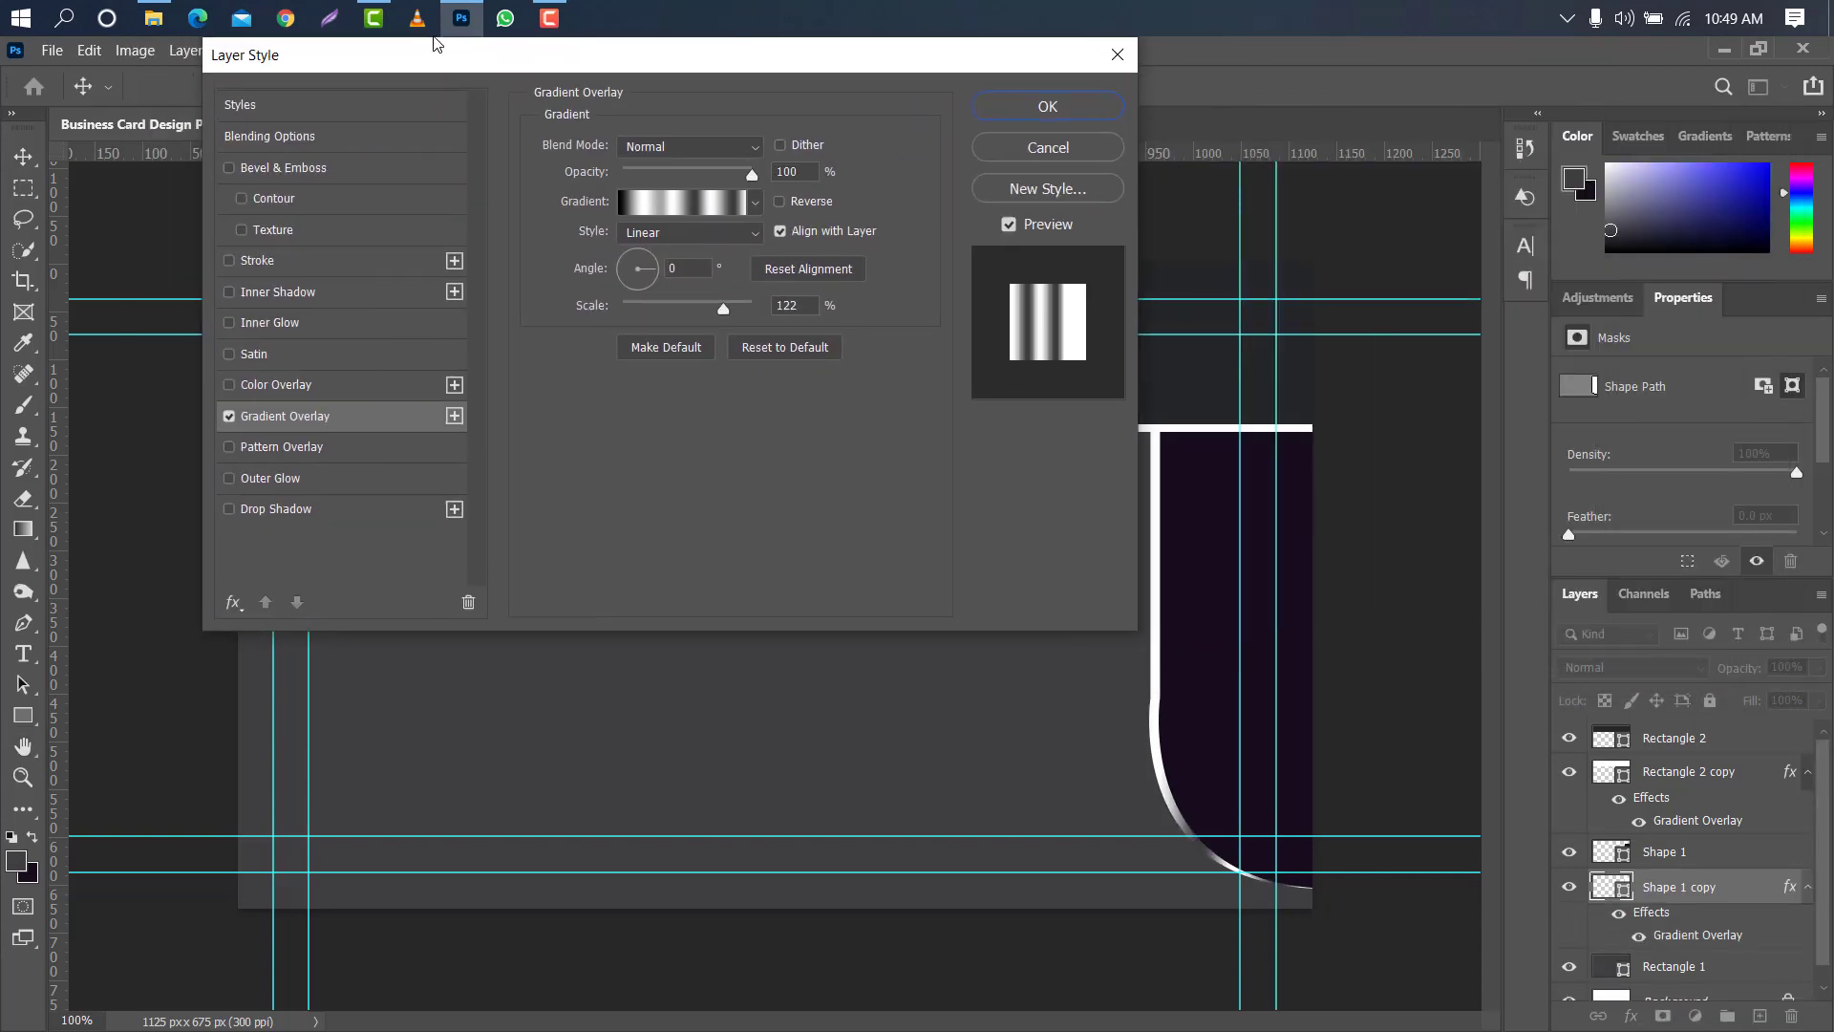
pyautogui.moveTo(642, 274); pyautogui.dragTo(638, 253)
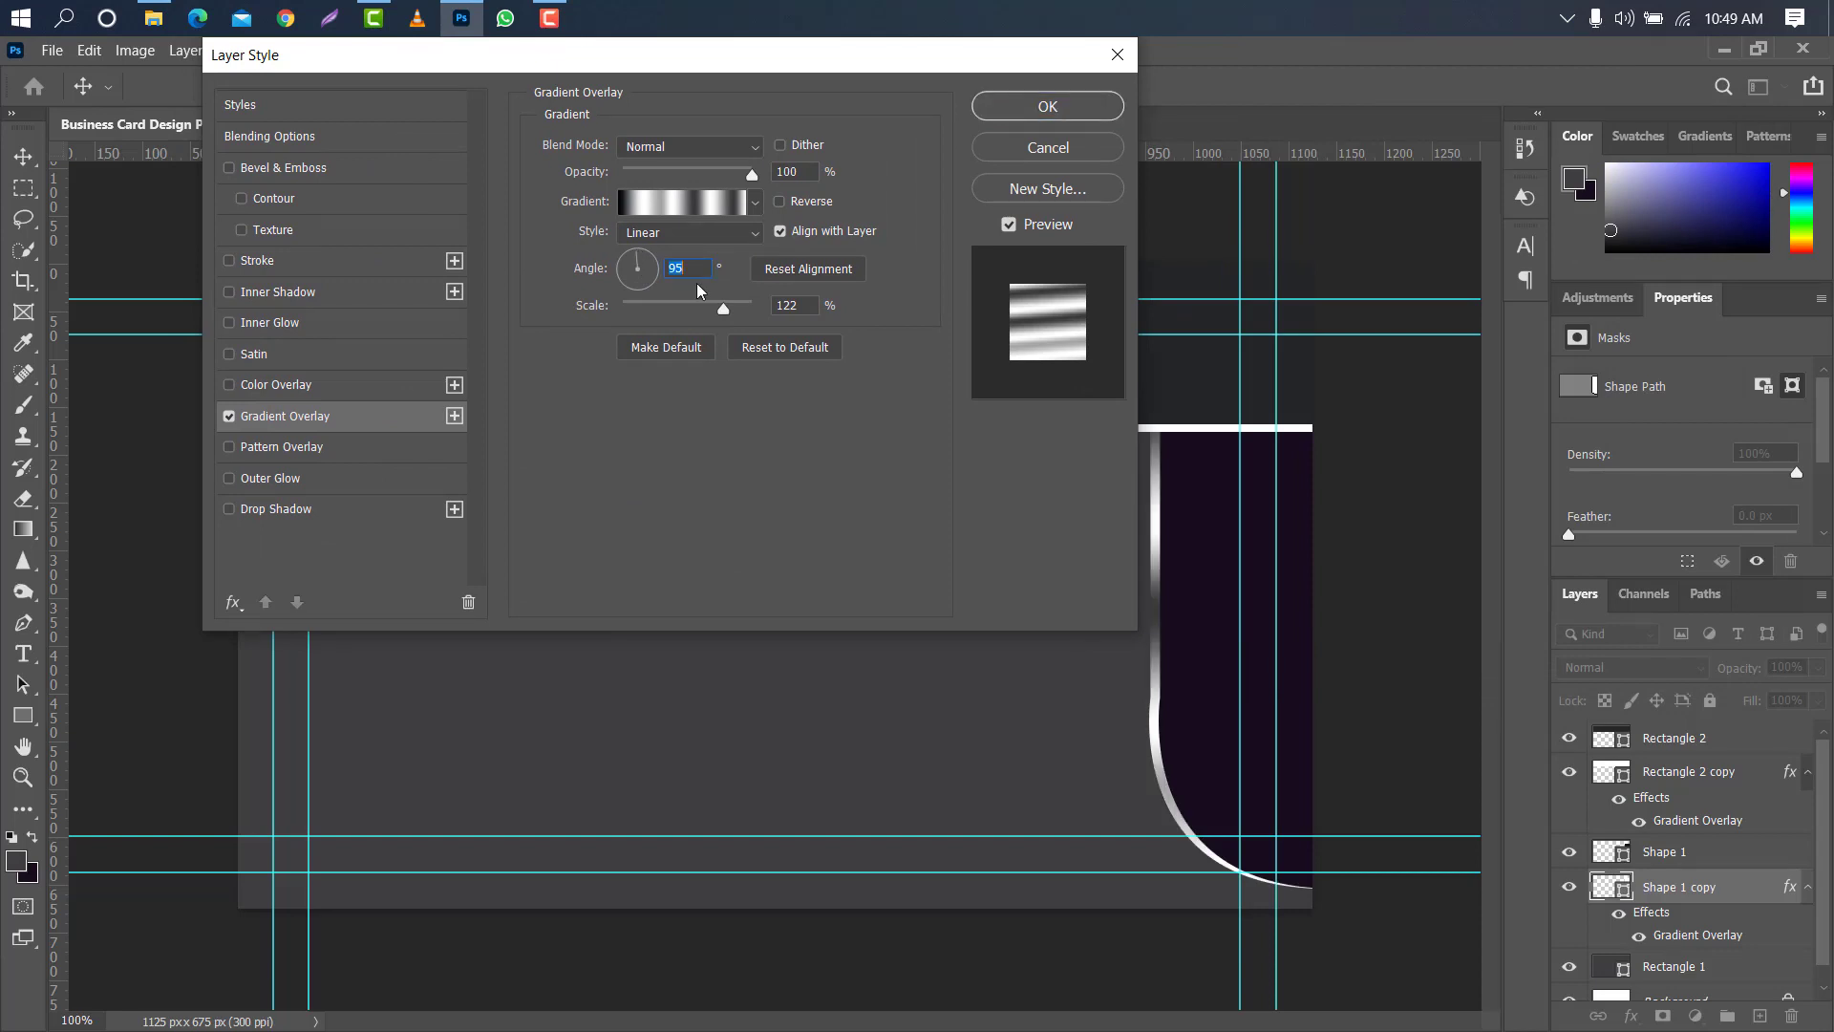
pyautogui.write('90')
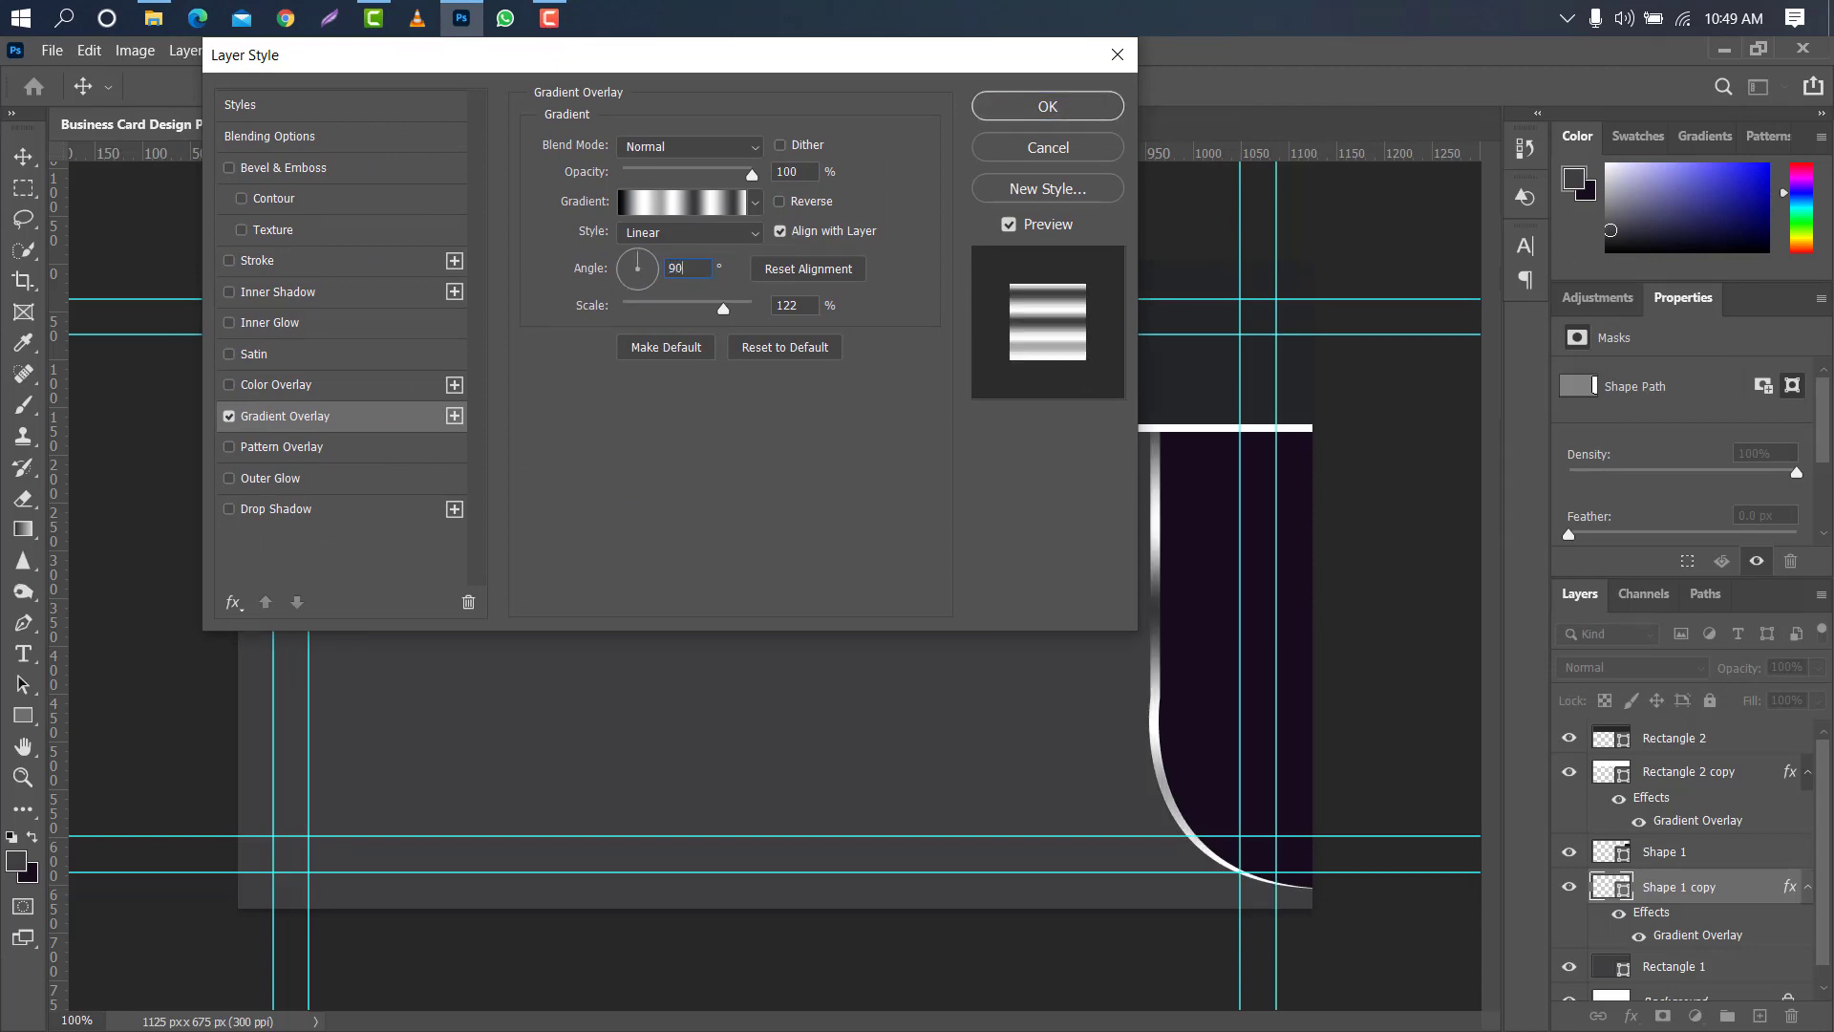
pyautogui.click(1046, 103)
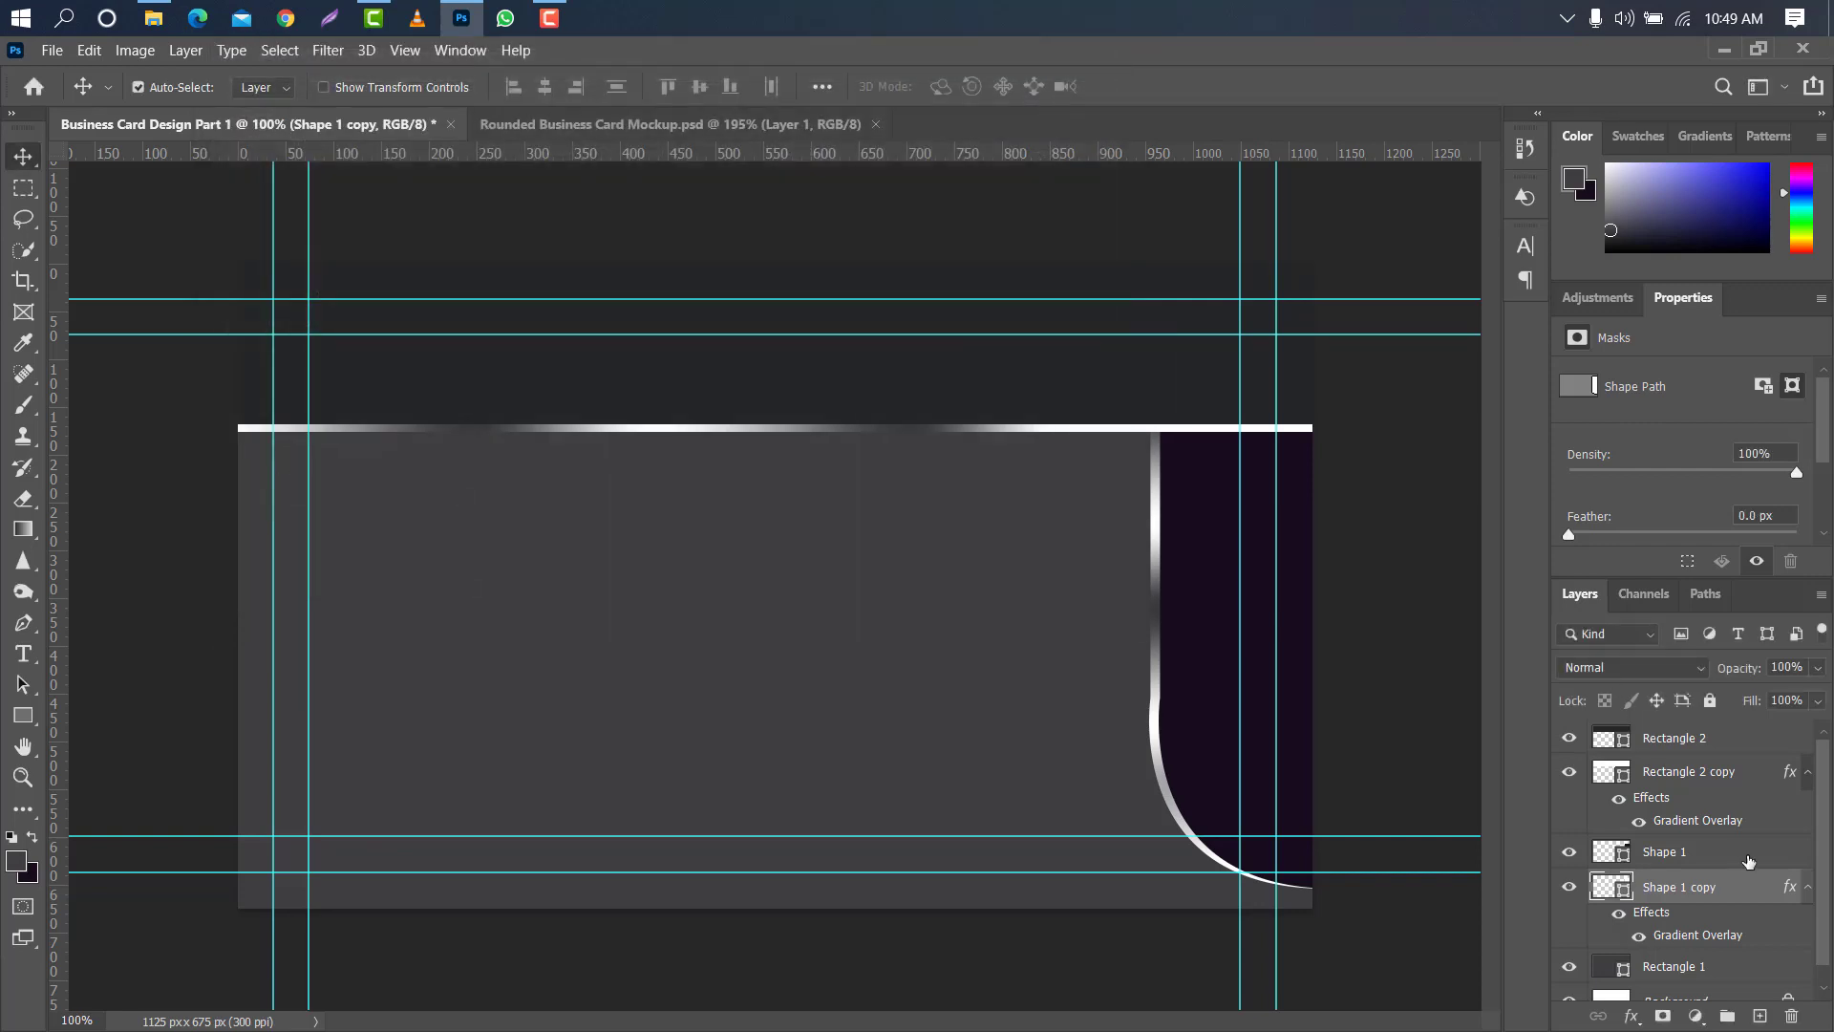
# - Group the curved shape with its gradient-edged copy and duplicate the group
pyautogui.keyDown('ctrl'); pyautogui.click(1749, 862); pyautogui.keyUp('ctrl')
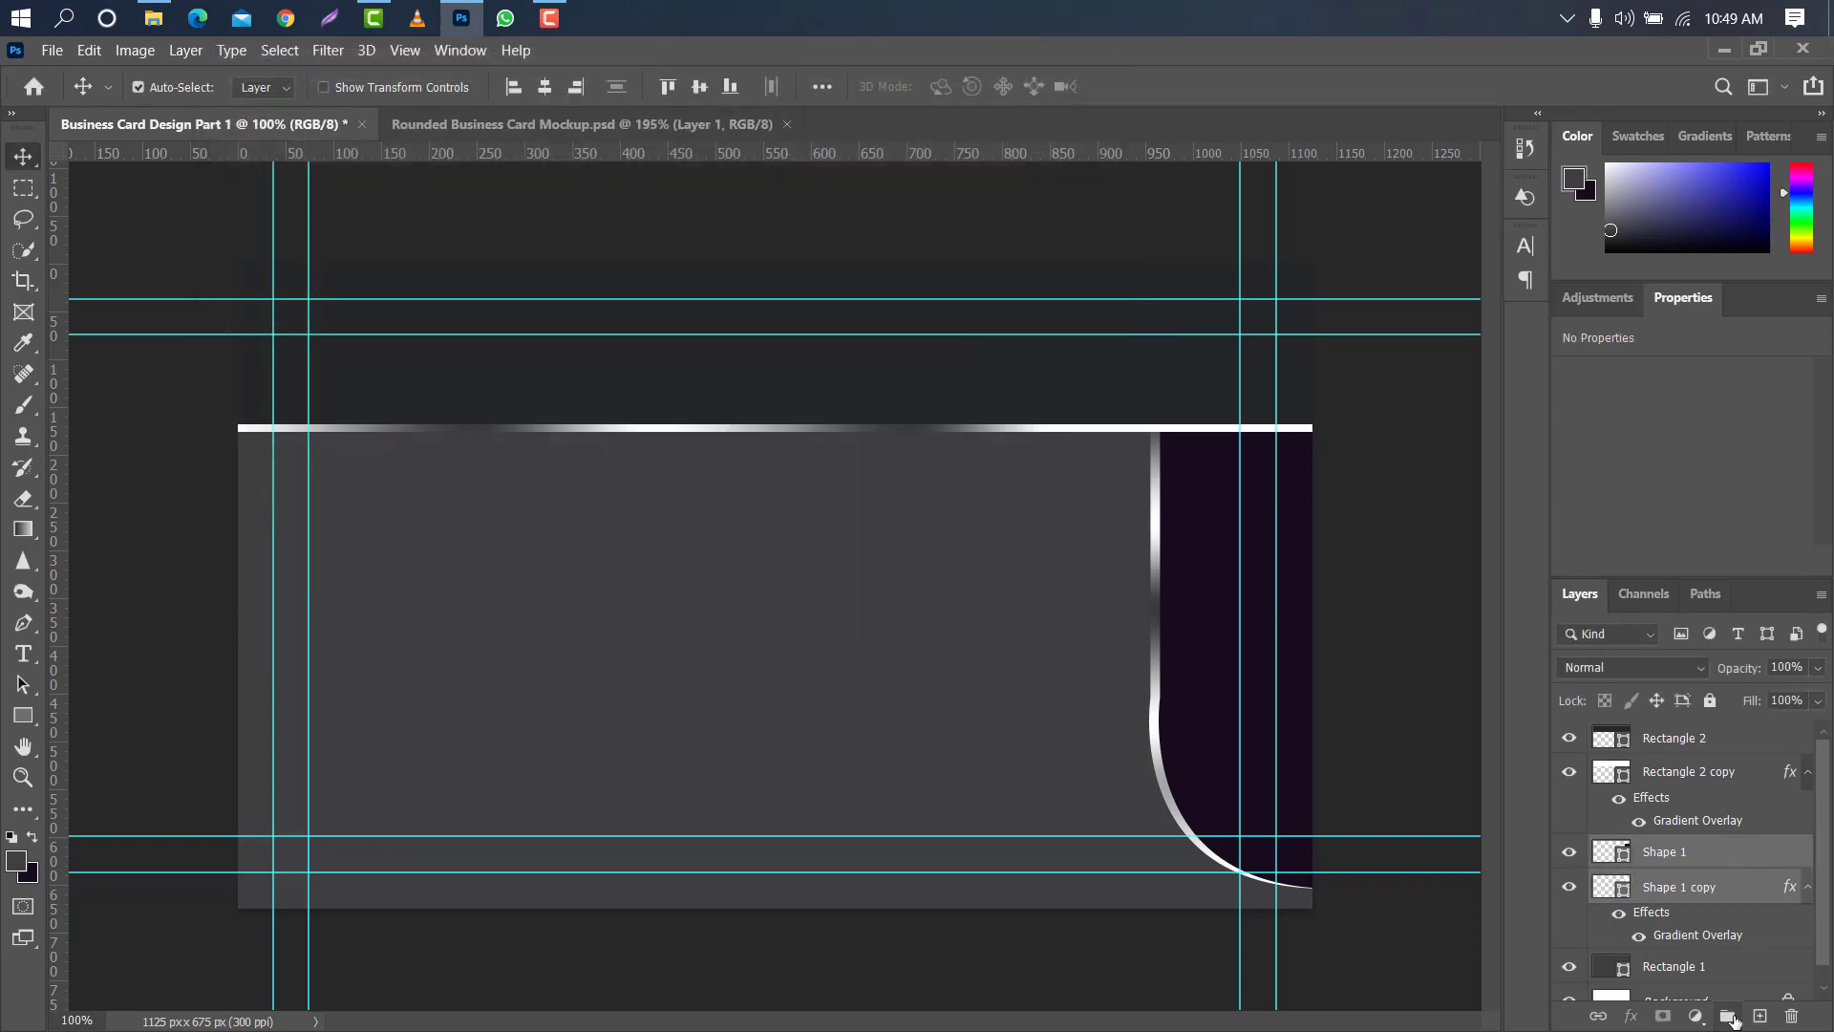
pyautogui.click(1727, 1020)
pyautogui.moveTo(1728, 850); pyautogui.dragTo(1768, 1011)
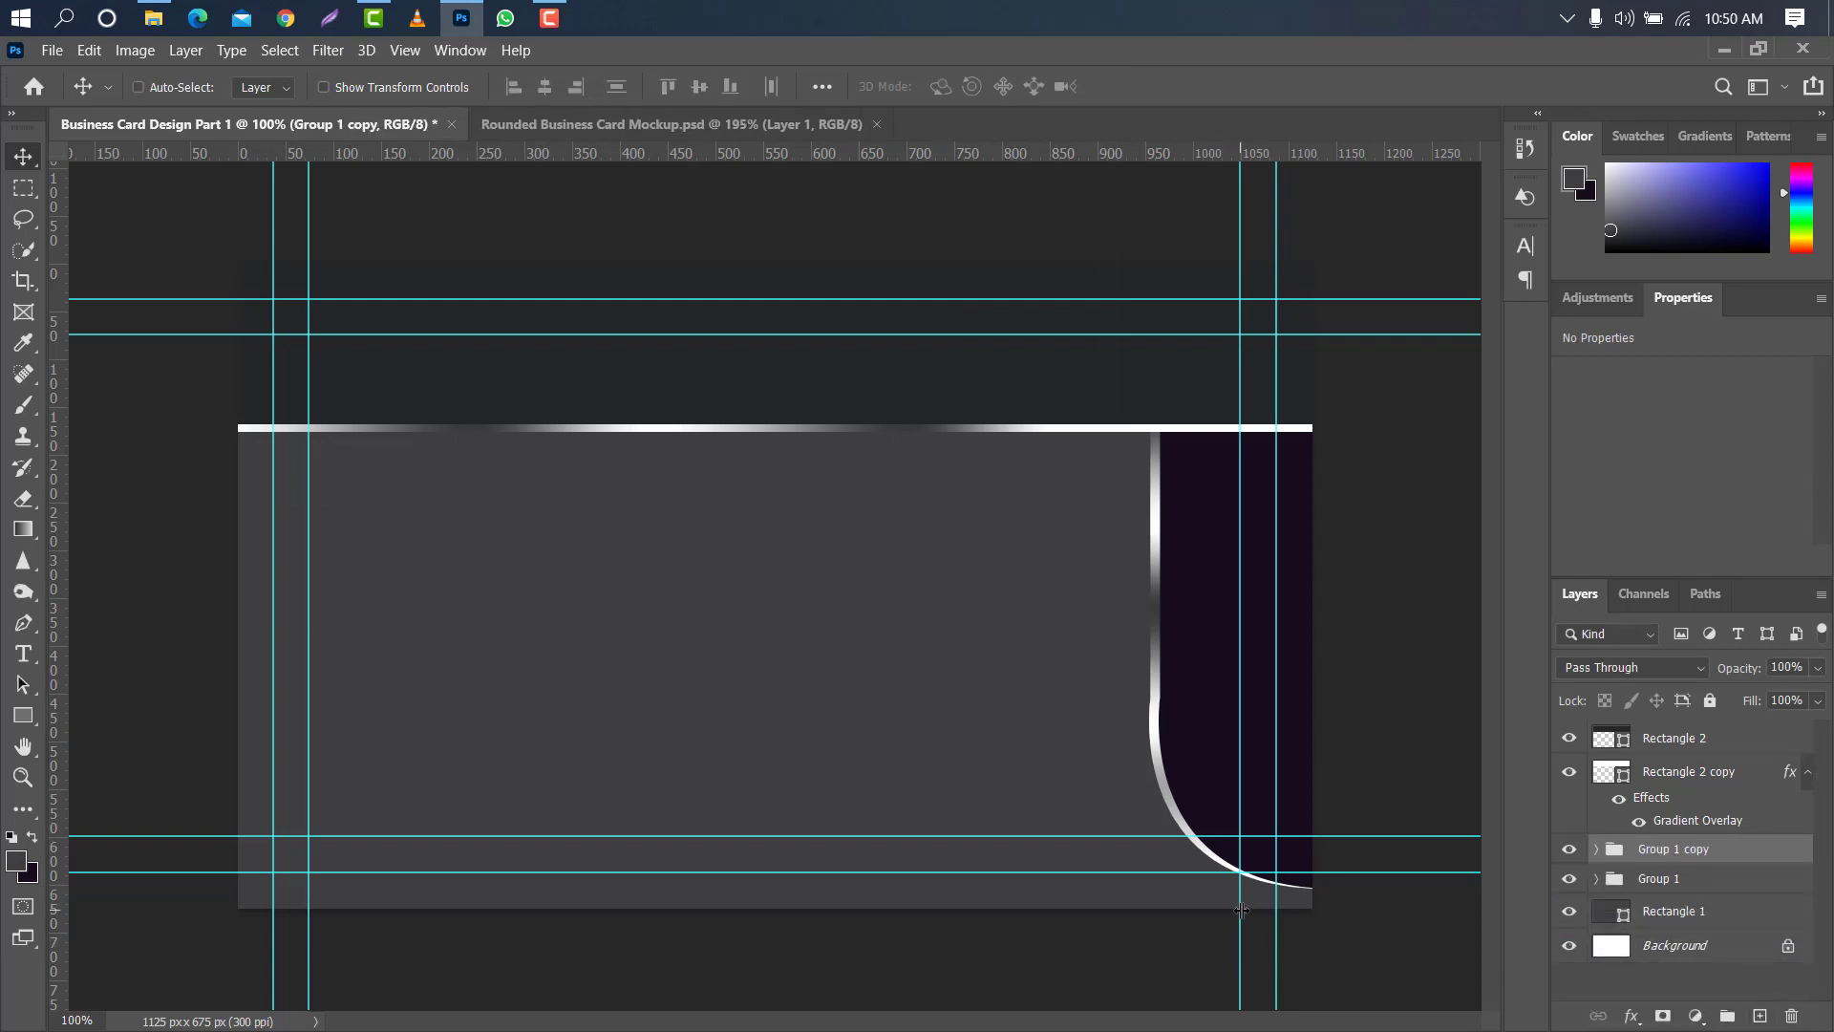
# - Flip the duplicated group horizontally and move it to the card's left side, mirroring the original
pyautogui.hotkey('ctrl', 't')
pyautogui.rightClick(1261, 614)
pyautogui.click(1273, 592)
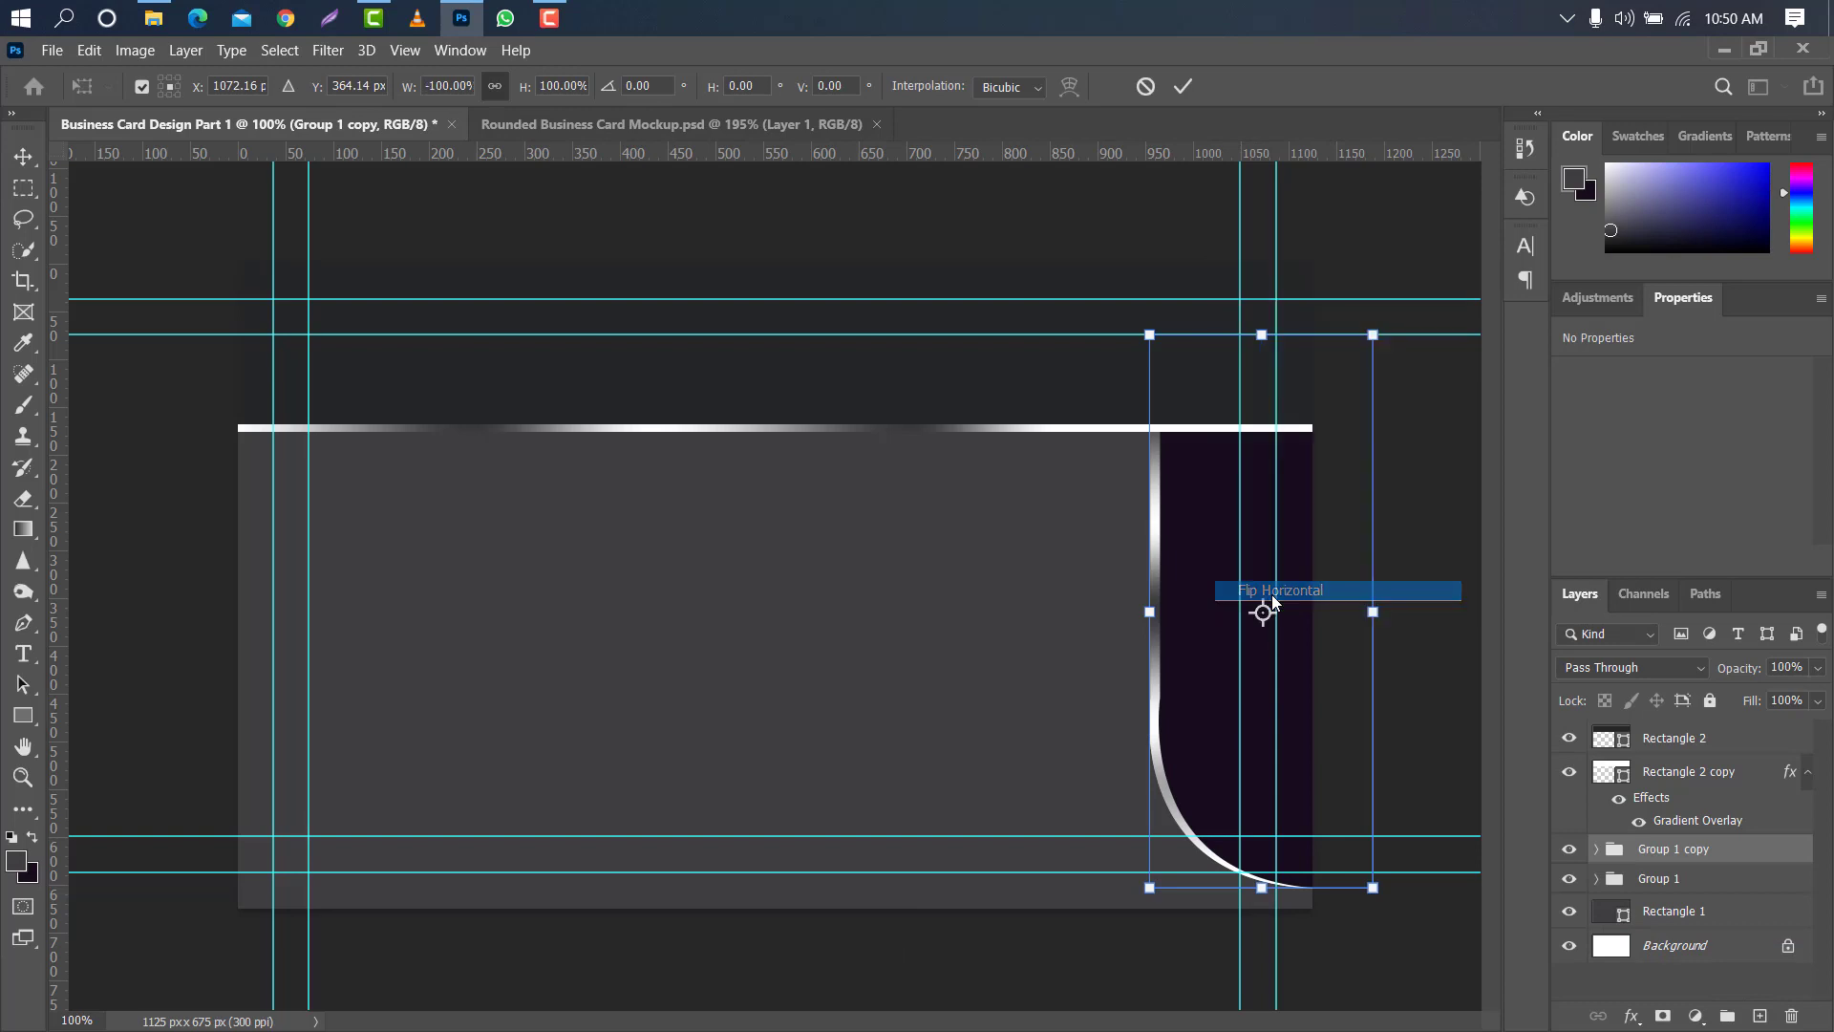
pyautogui.moveTo(1220, 531); pyautogui.dragTo(356, 504)
pyautogui.click(1175, 88)
# - Place PngItem_1128847.png from the Downloads folder above all layers, scaled to about 11.5% and centred between the curved side panels
pyautogui.click(1719, 738)
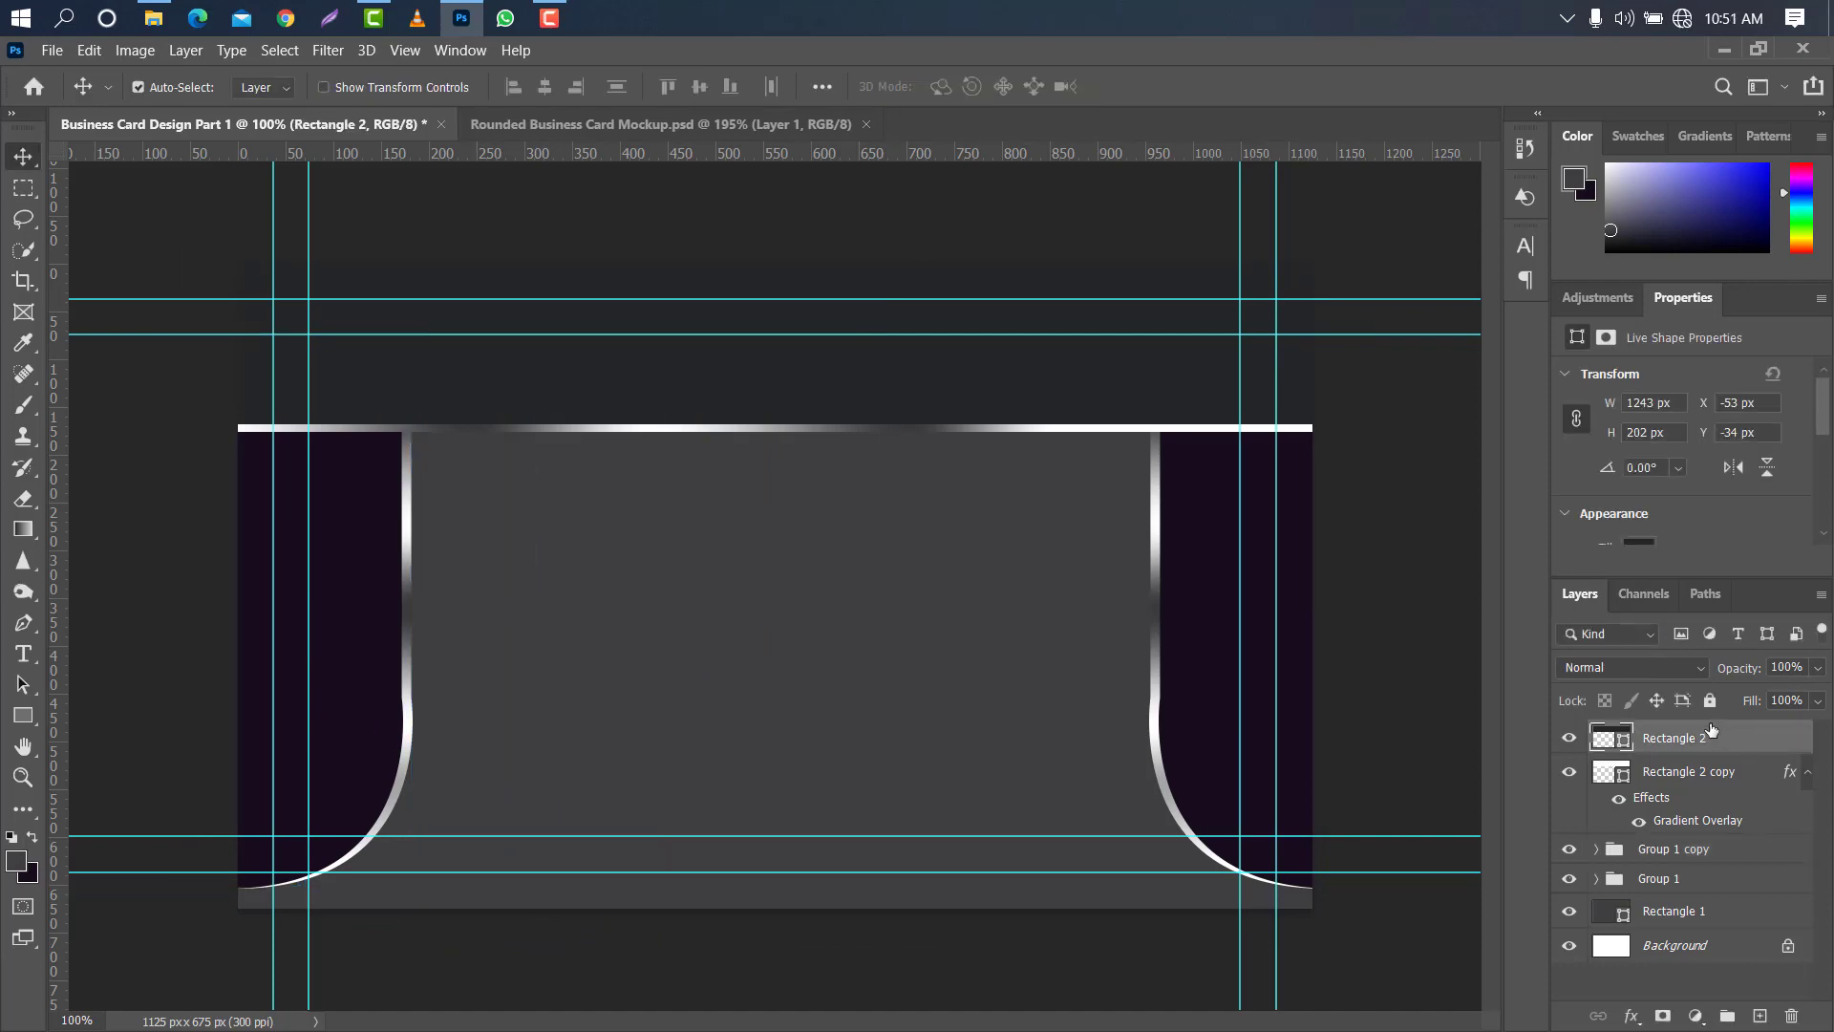
pyautogui.click(155, 18)
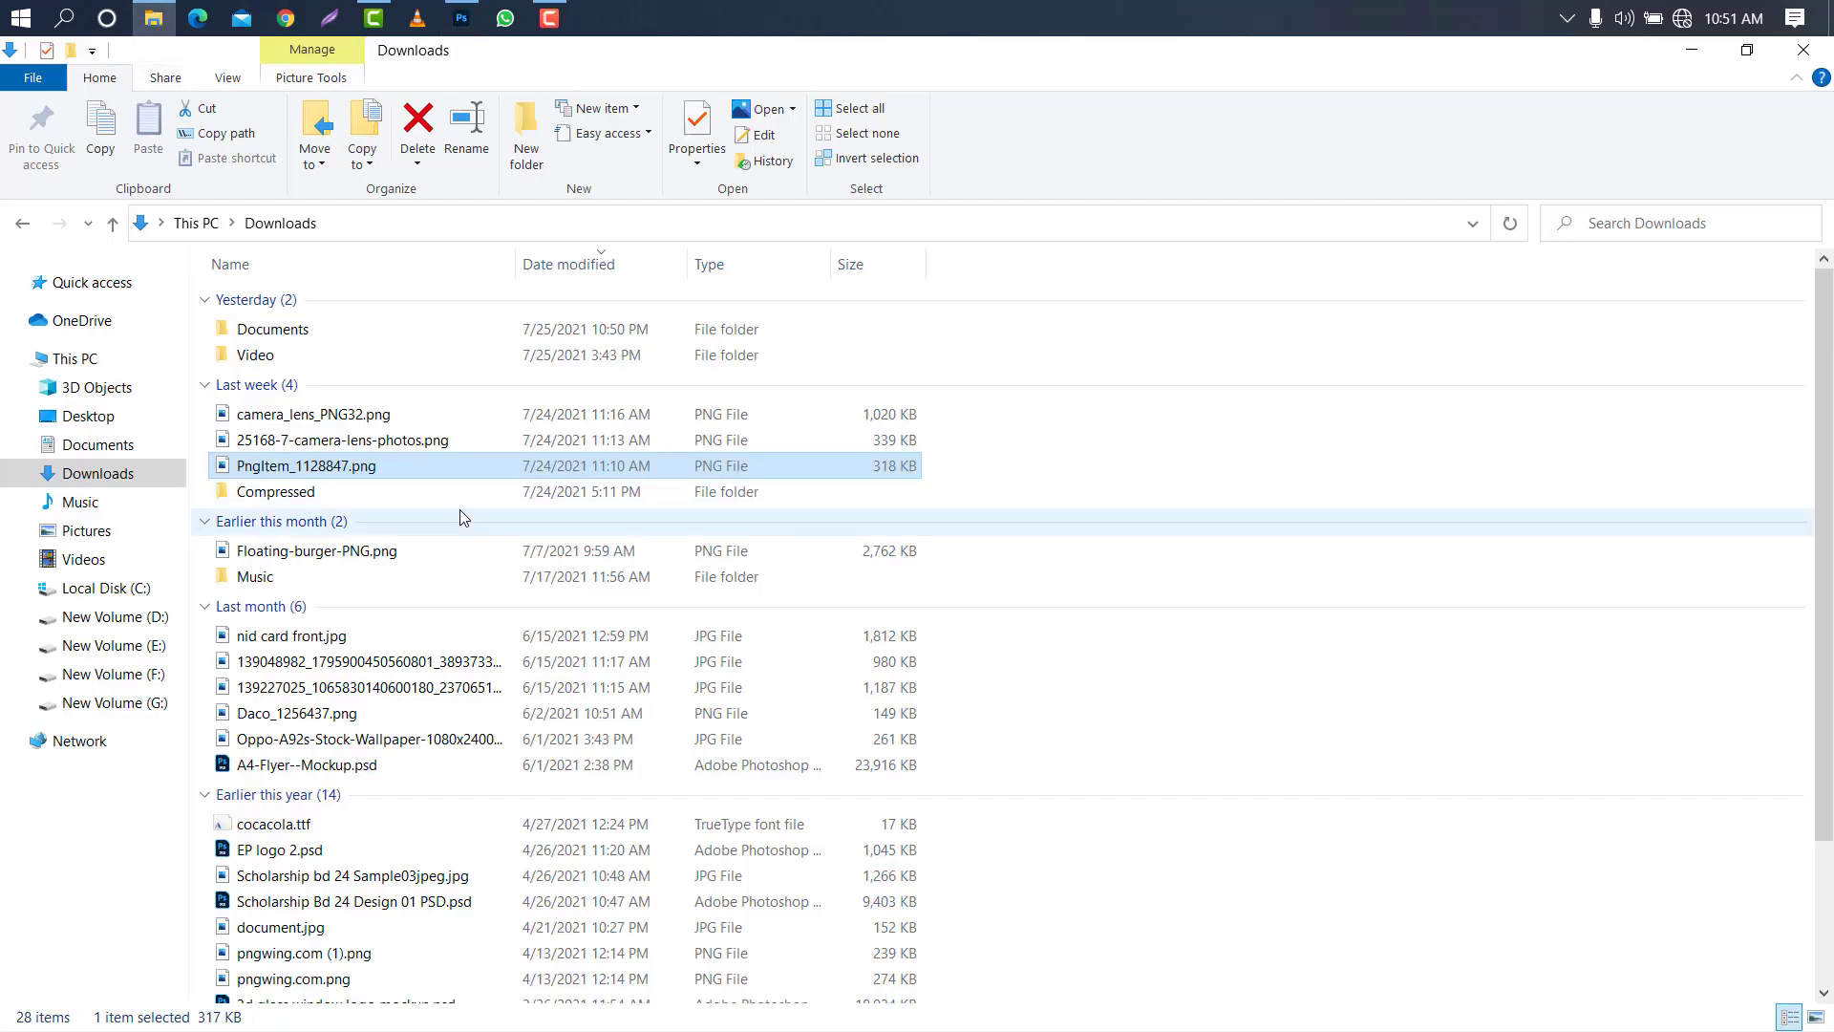
pyautogui.moveTo(451, 468); pyautogui.dragTo(691, 649)
pyautogui.moveTo(1094, 591); pyautogui.dragTo(889, 606)
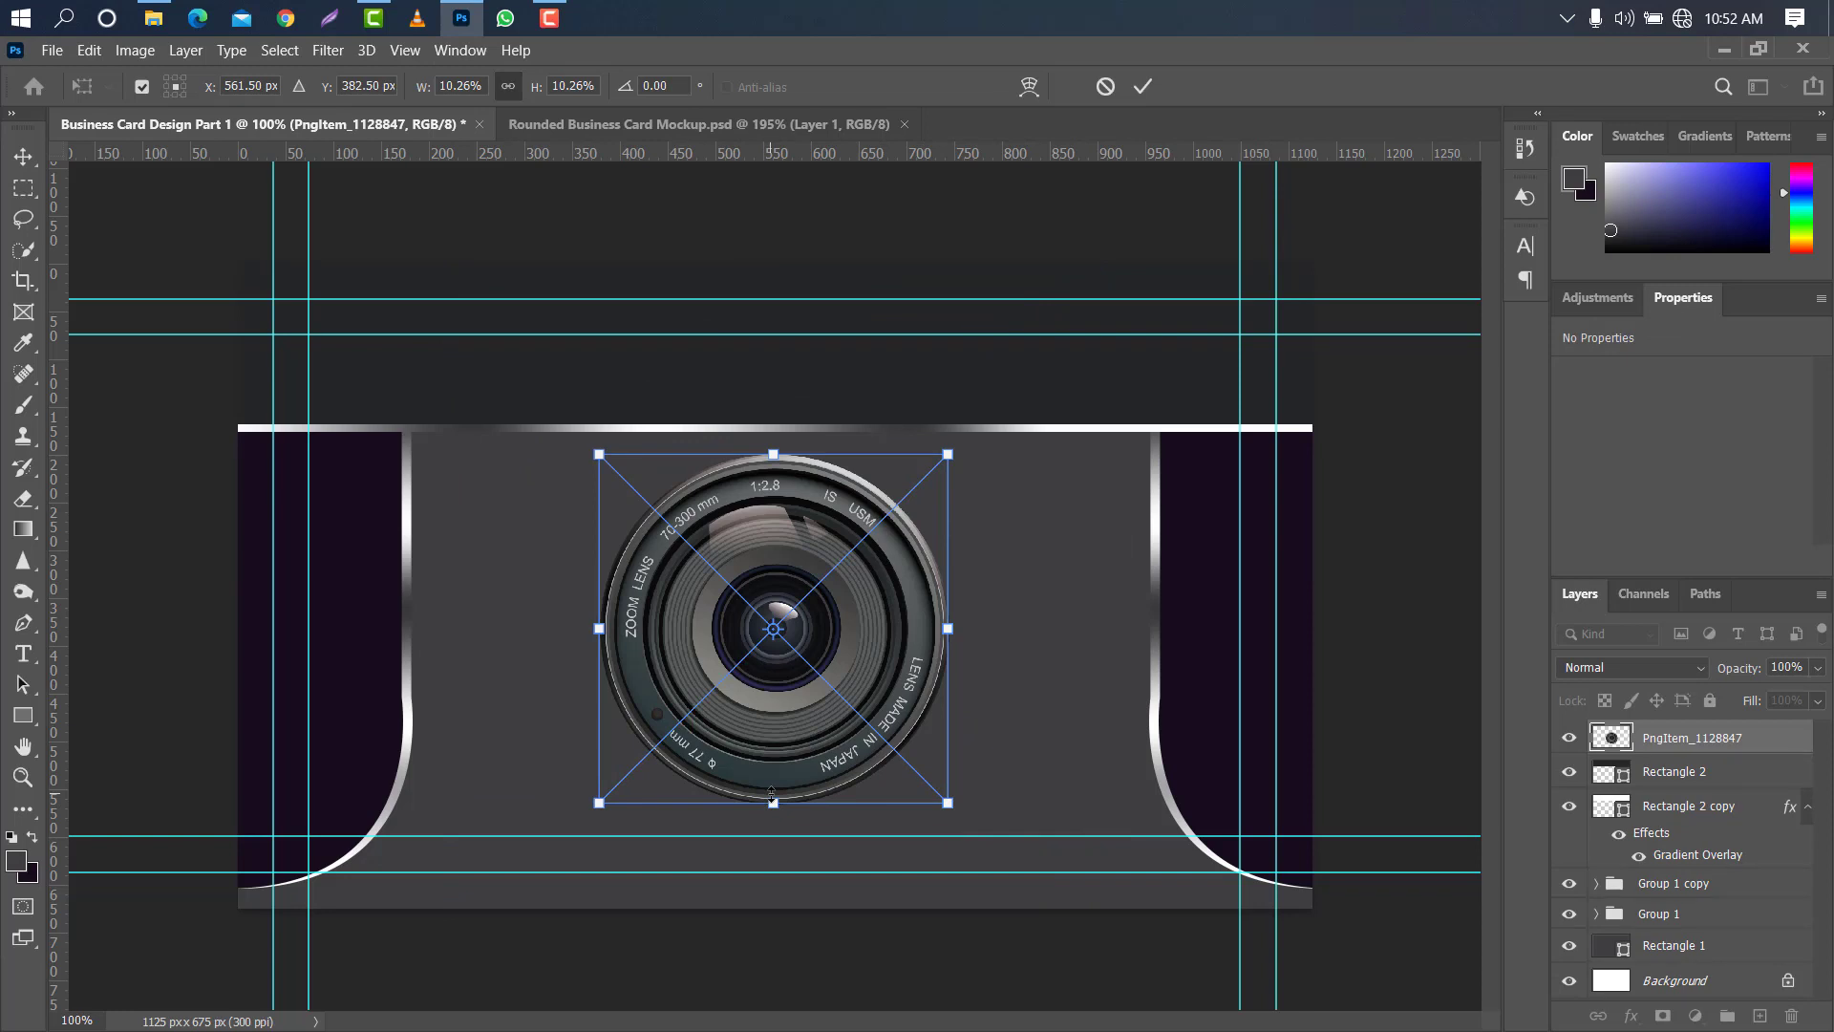
pyautogui.moveTo(772, 795); pyautogui.dragTo(773, 844)
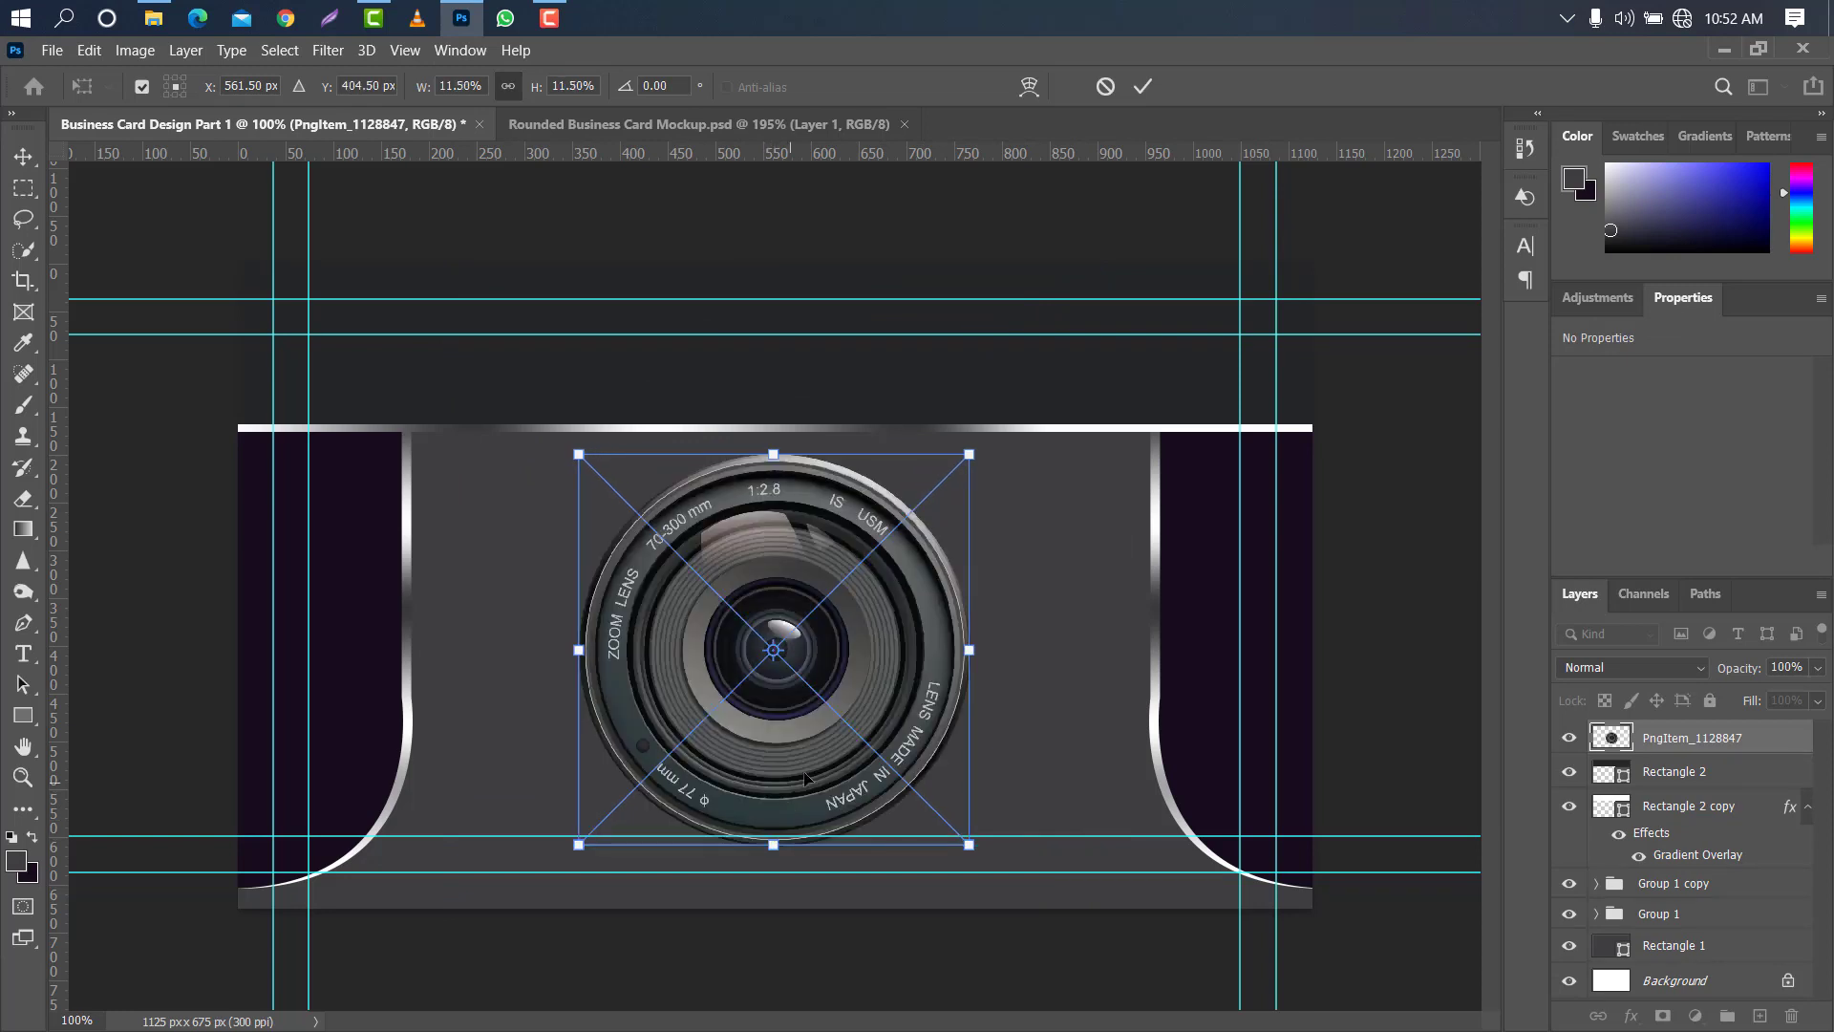
pyautogui.moveTo(871, 684); pyautogui.dragTo(874, 684)
pyautogui.click(1143, 86)
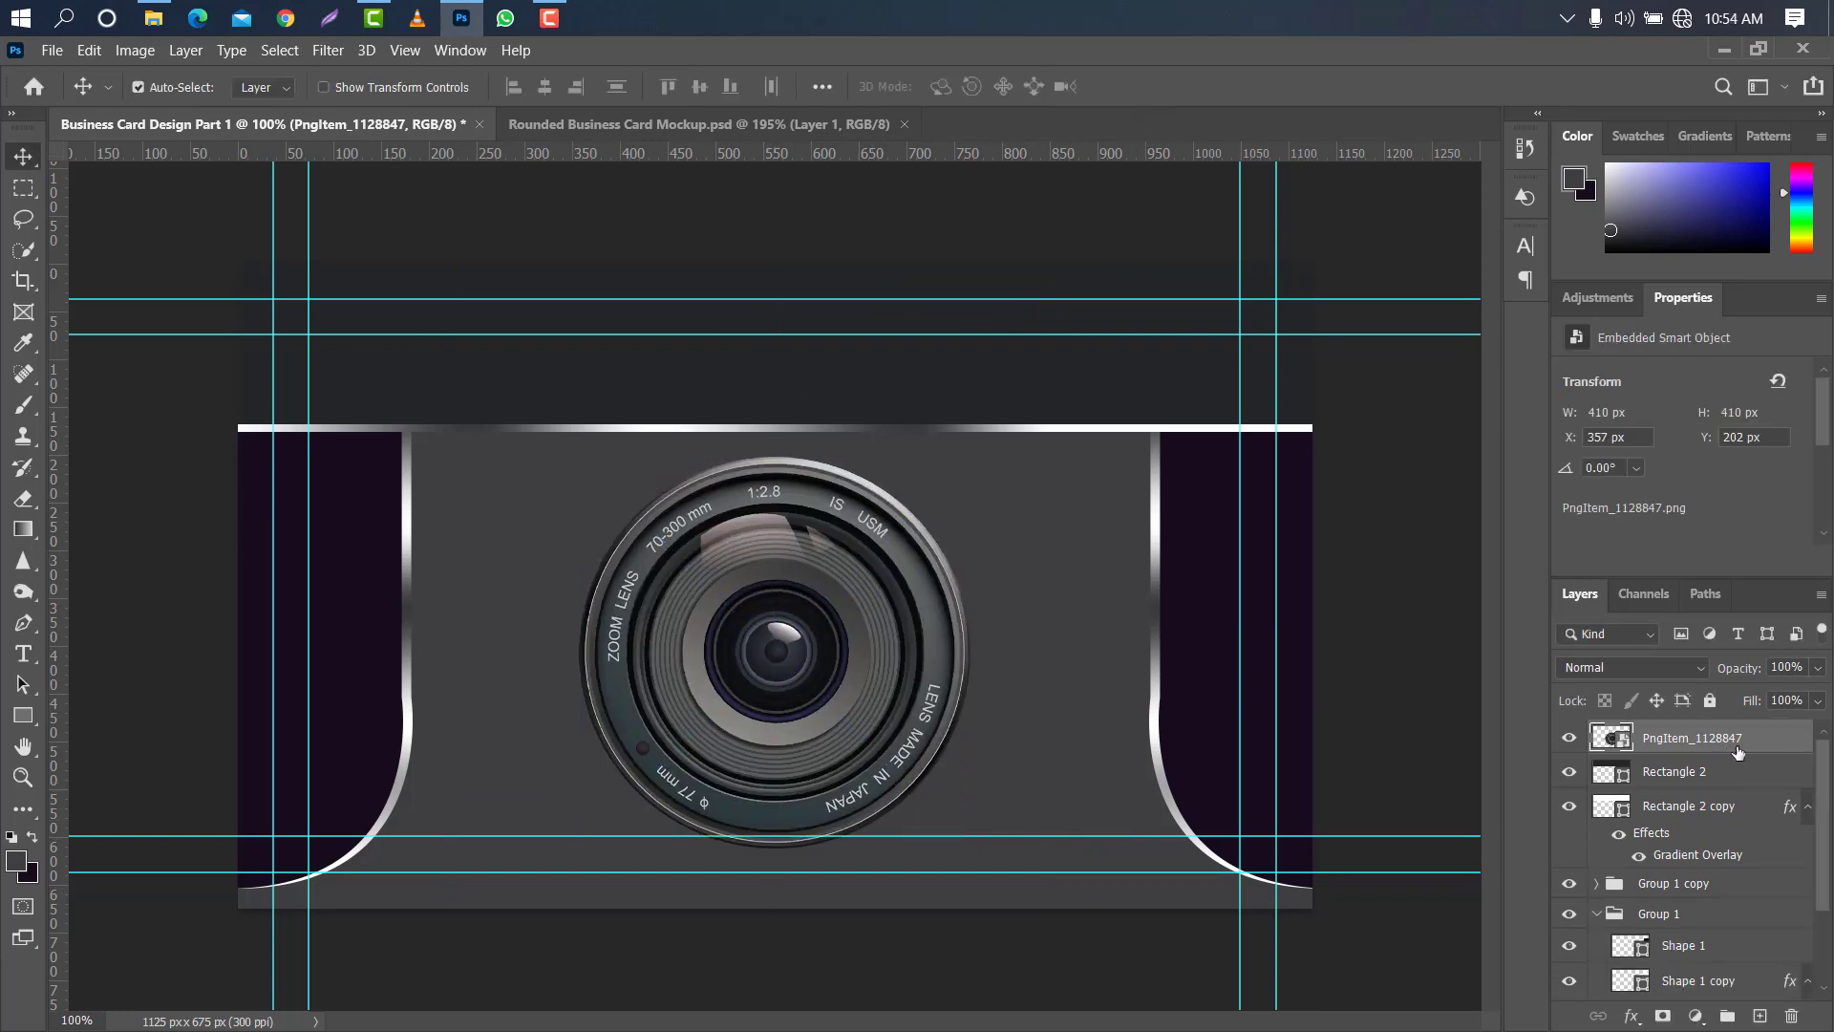
# - Add a Multiply Drop Shadow to the camera lens with 63% opacity, 1 px distance and 24 px size
pyautogui.doubleClick(1780, 742)
pyautogui.click(1012, 510)
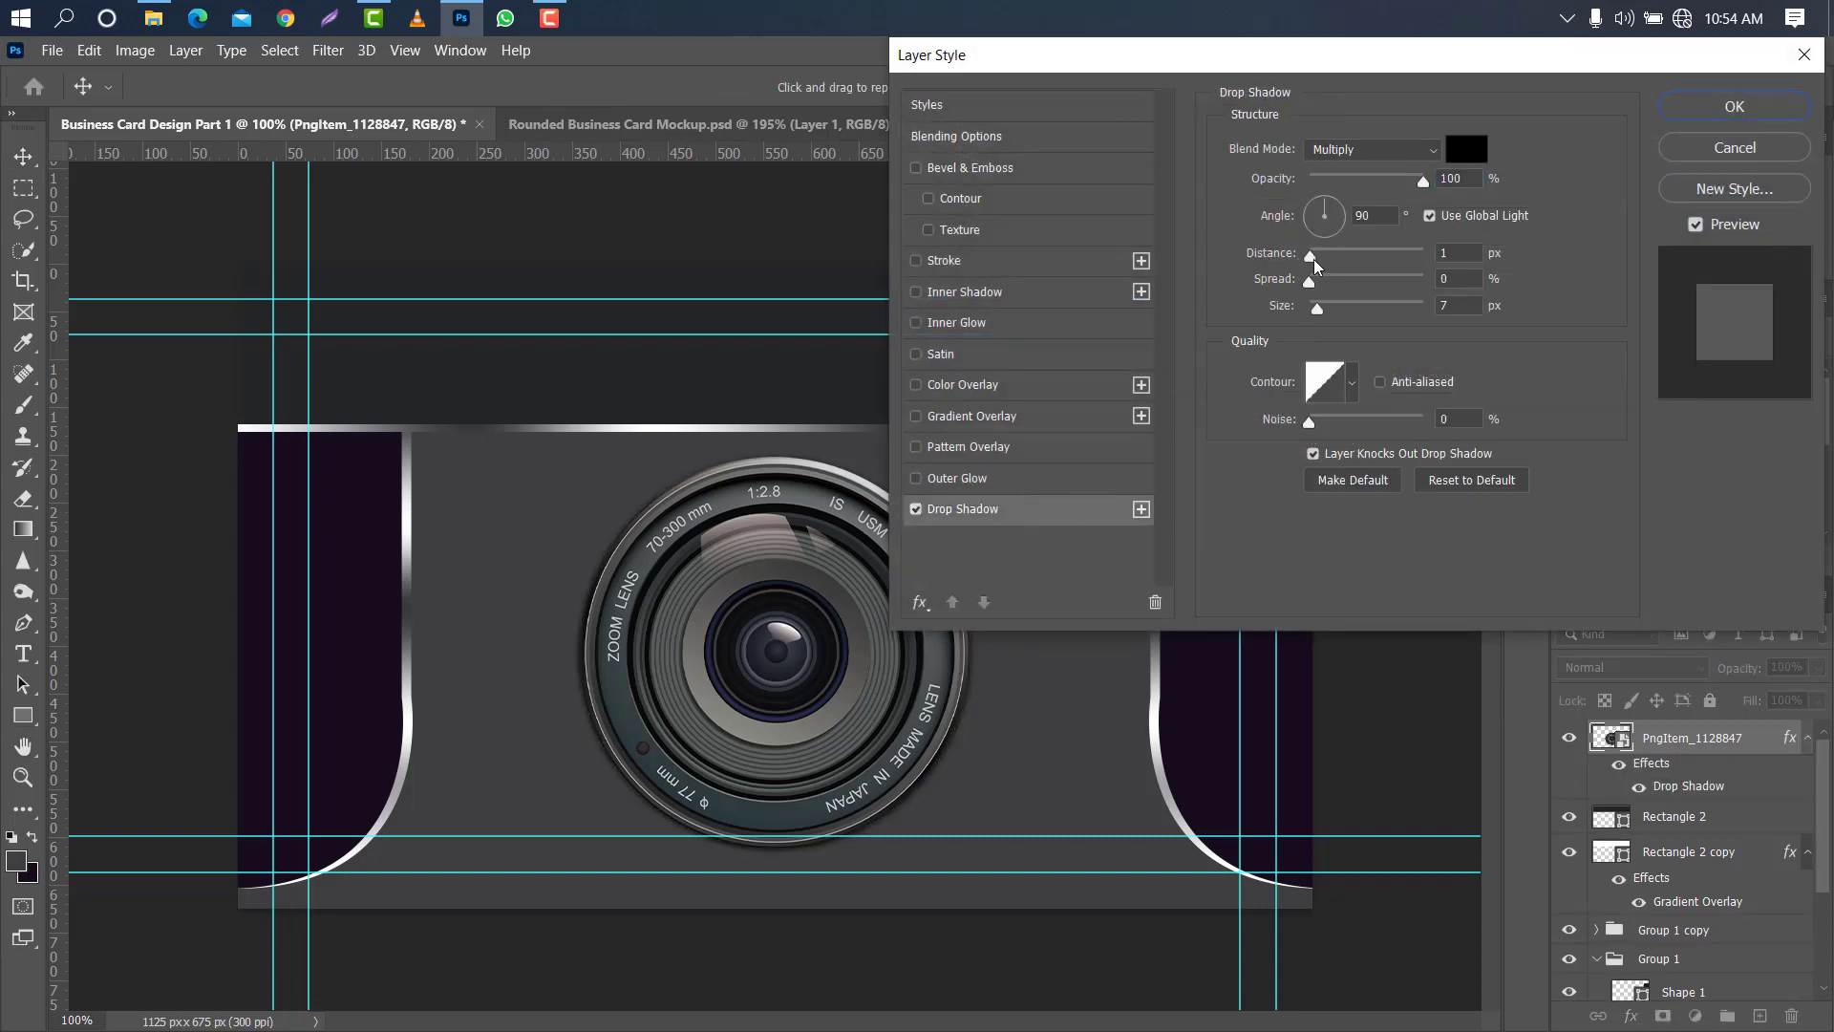
pyautogui.moveTo(1318, 306); pyautogui.dragTo(1327, 300)
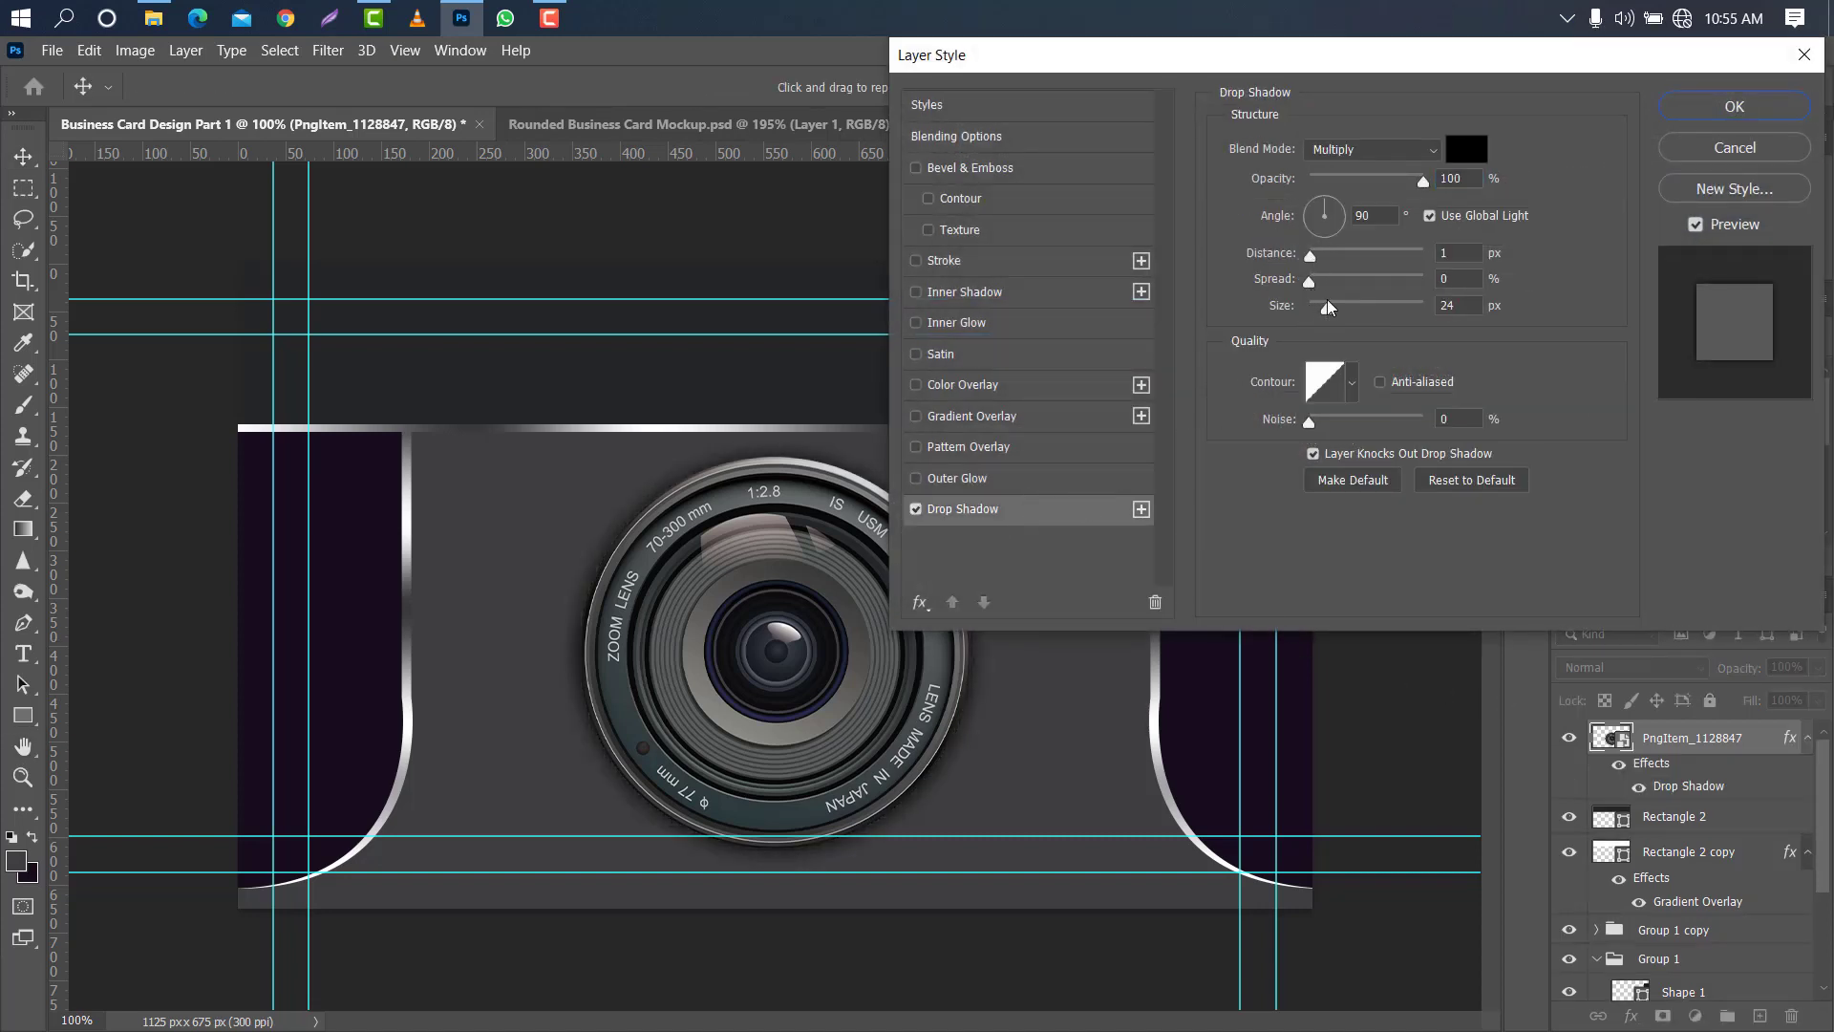
pyautogui.moveTo(1422, 179); pyautogui.dragTo(1381, 187)
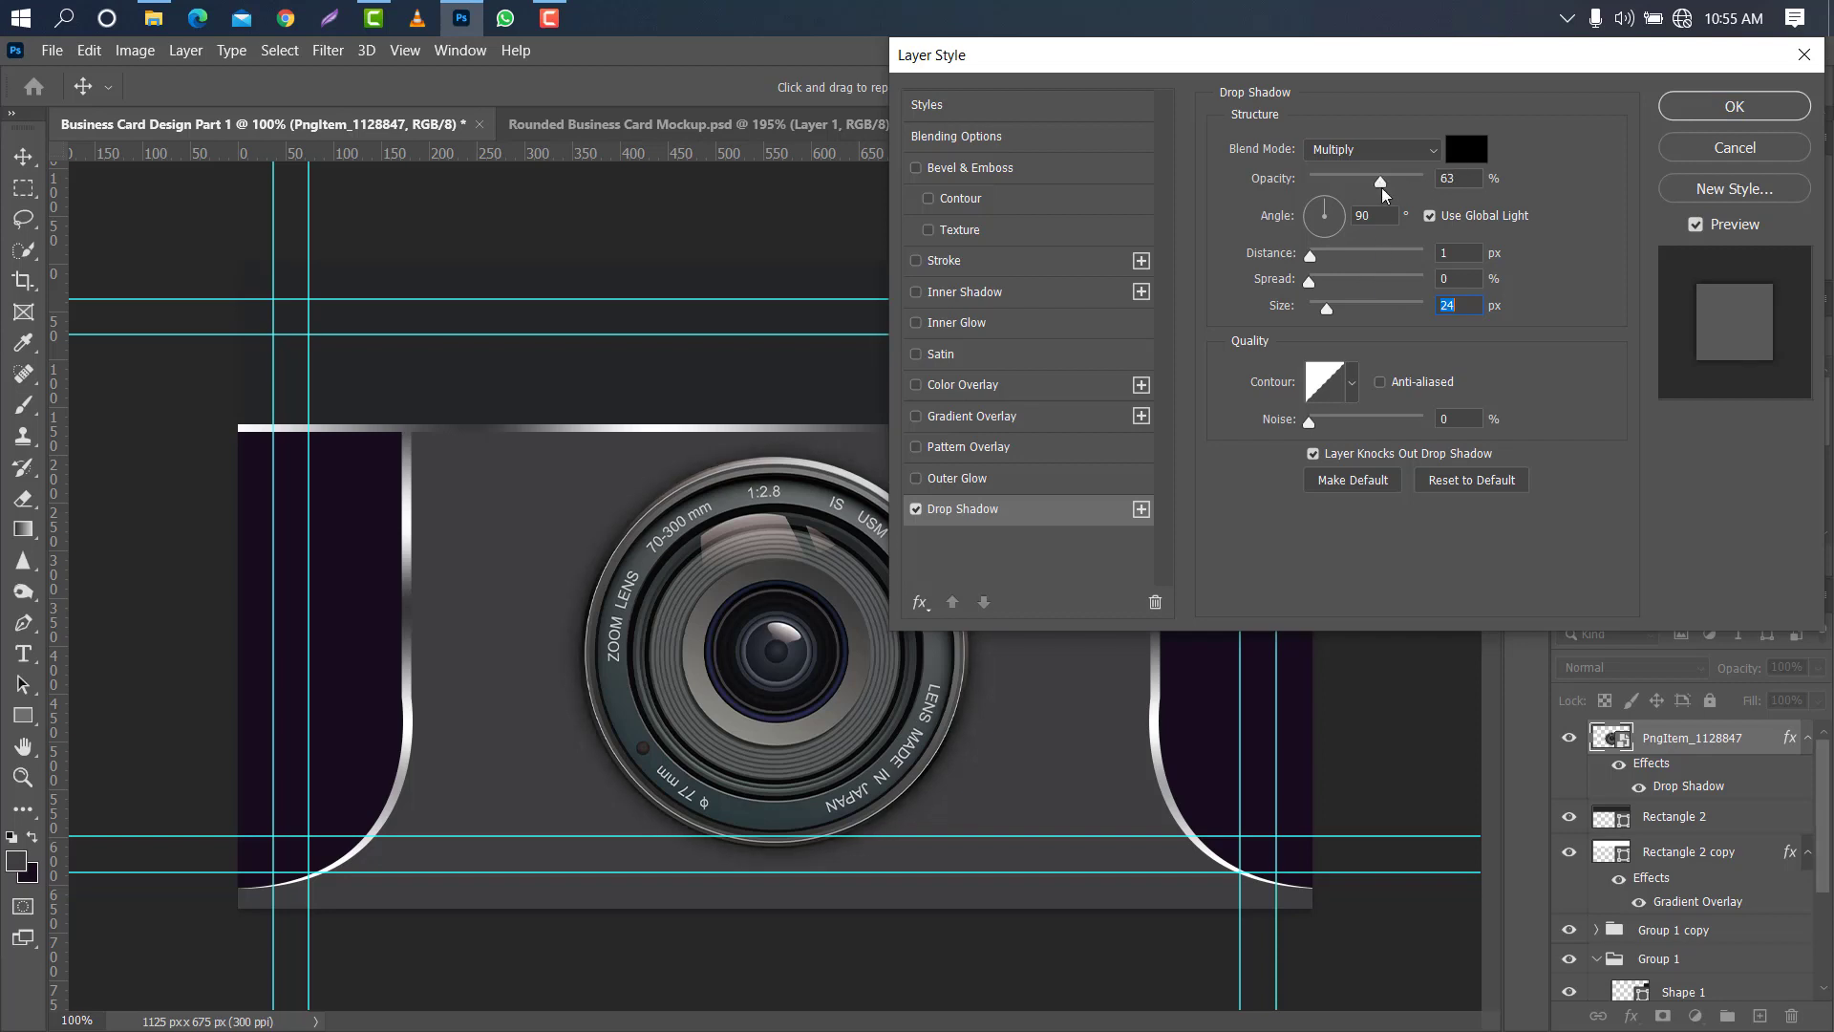
pyautogui.click(1725, 105)
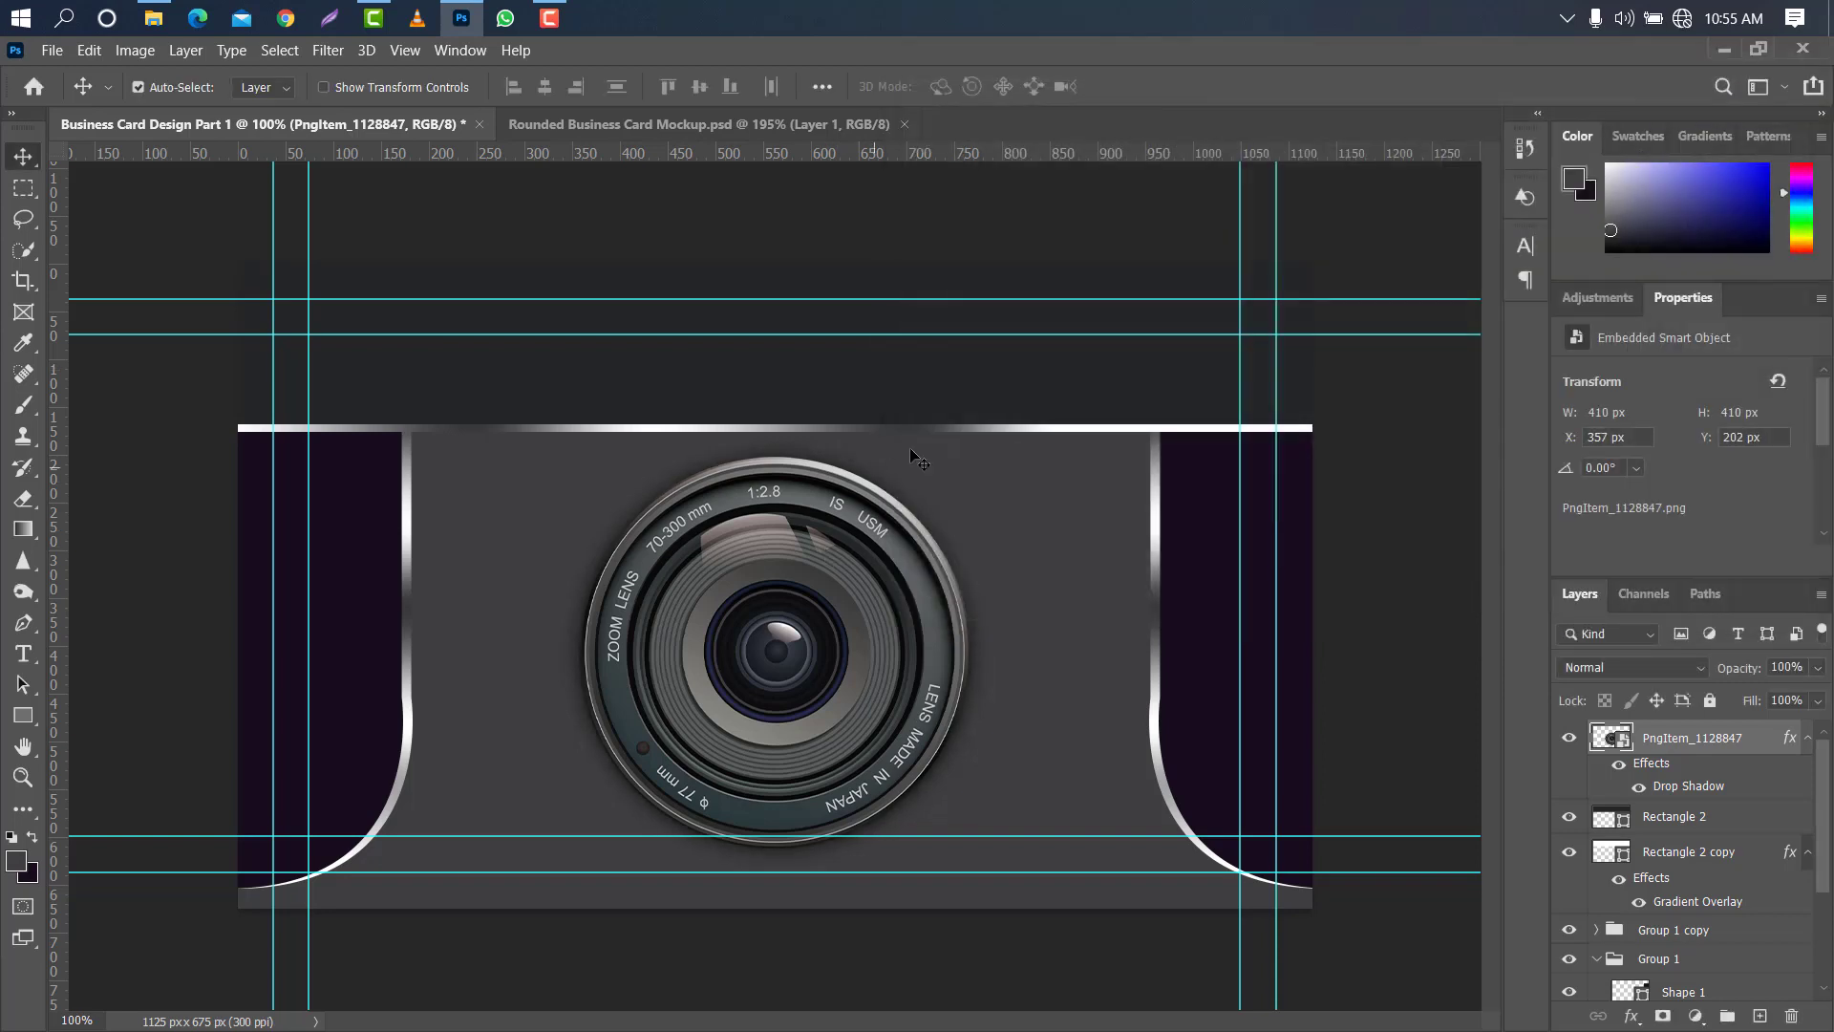
# - Add a Drop Shadow to the horizontal metallic strip with 75% opacity, 1 px distance and 10 px size
pyautogui.click(1779, 853)
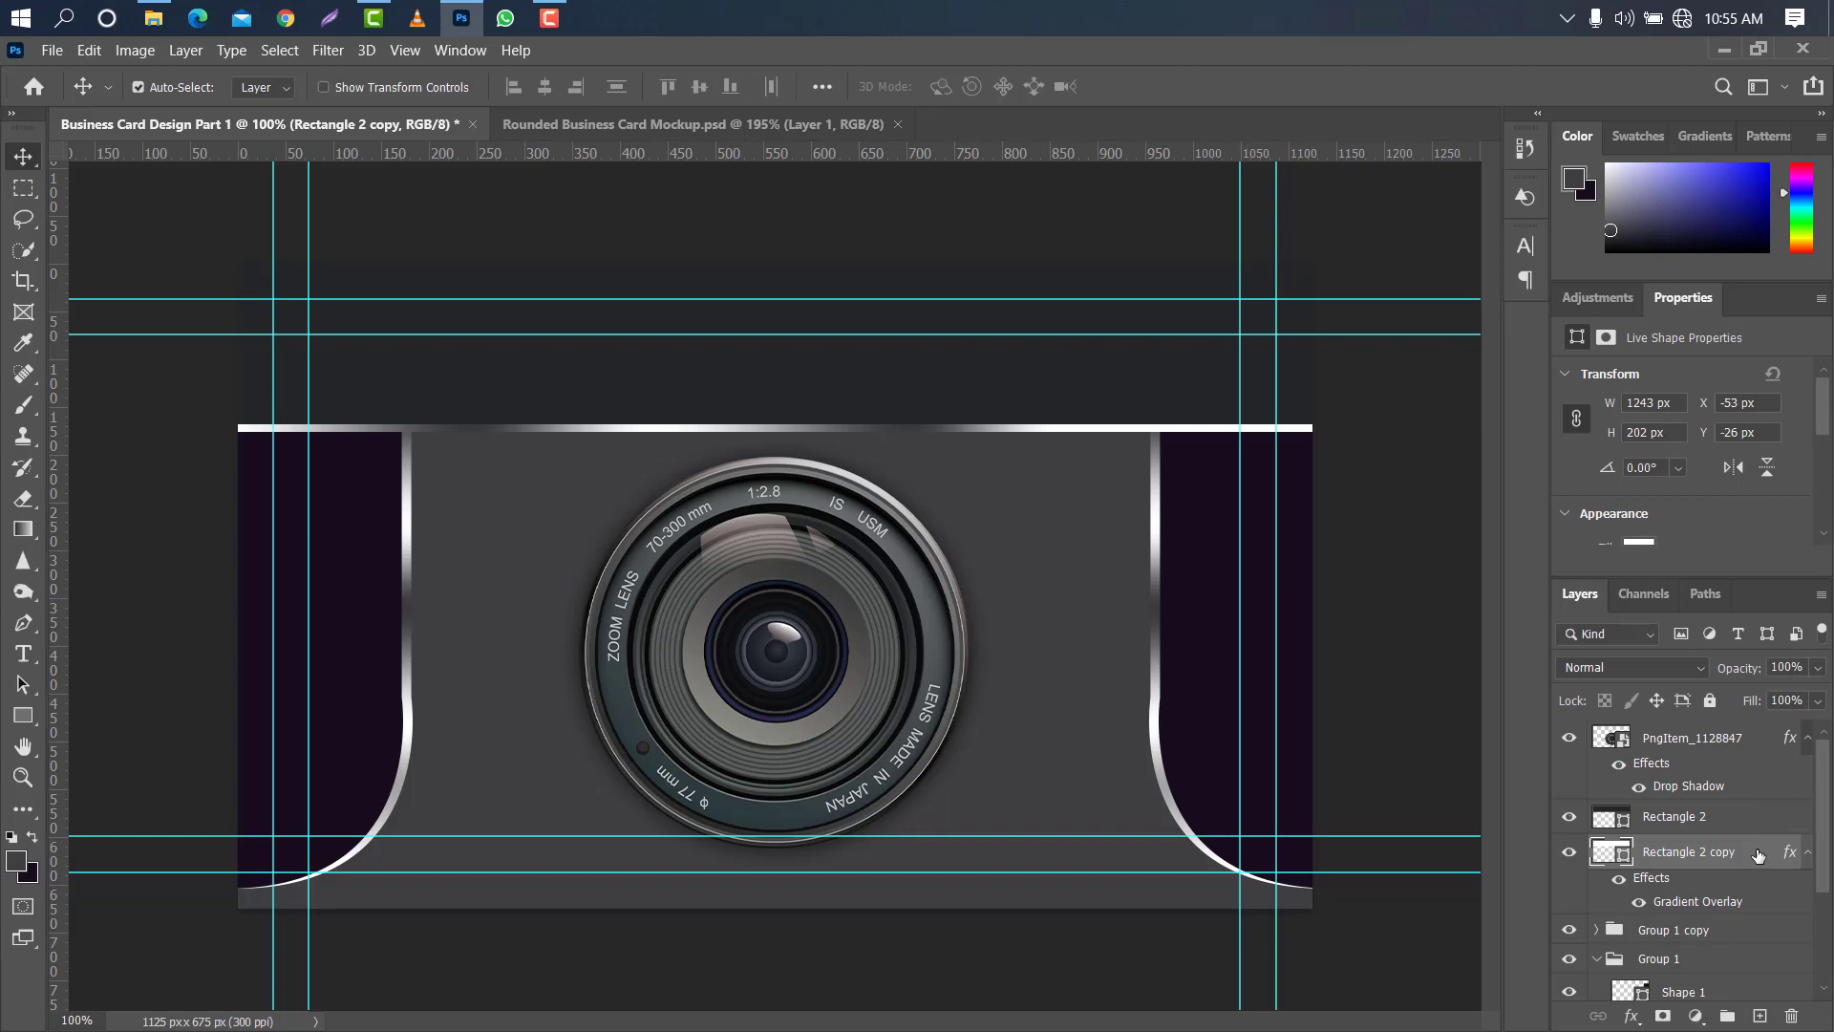
pyautogui.doubleClick(1758, 854)
pyautogui.click(1024, 510)
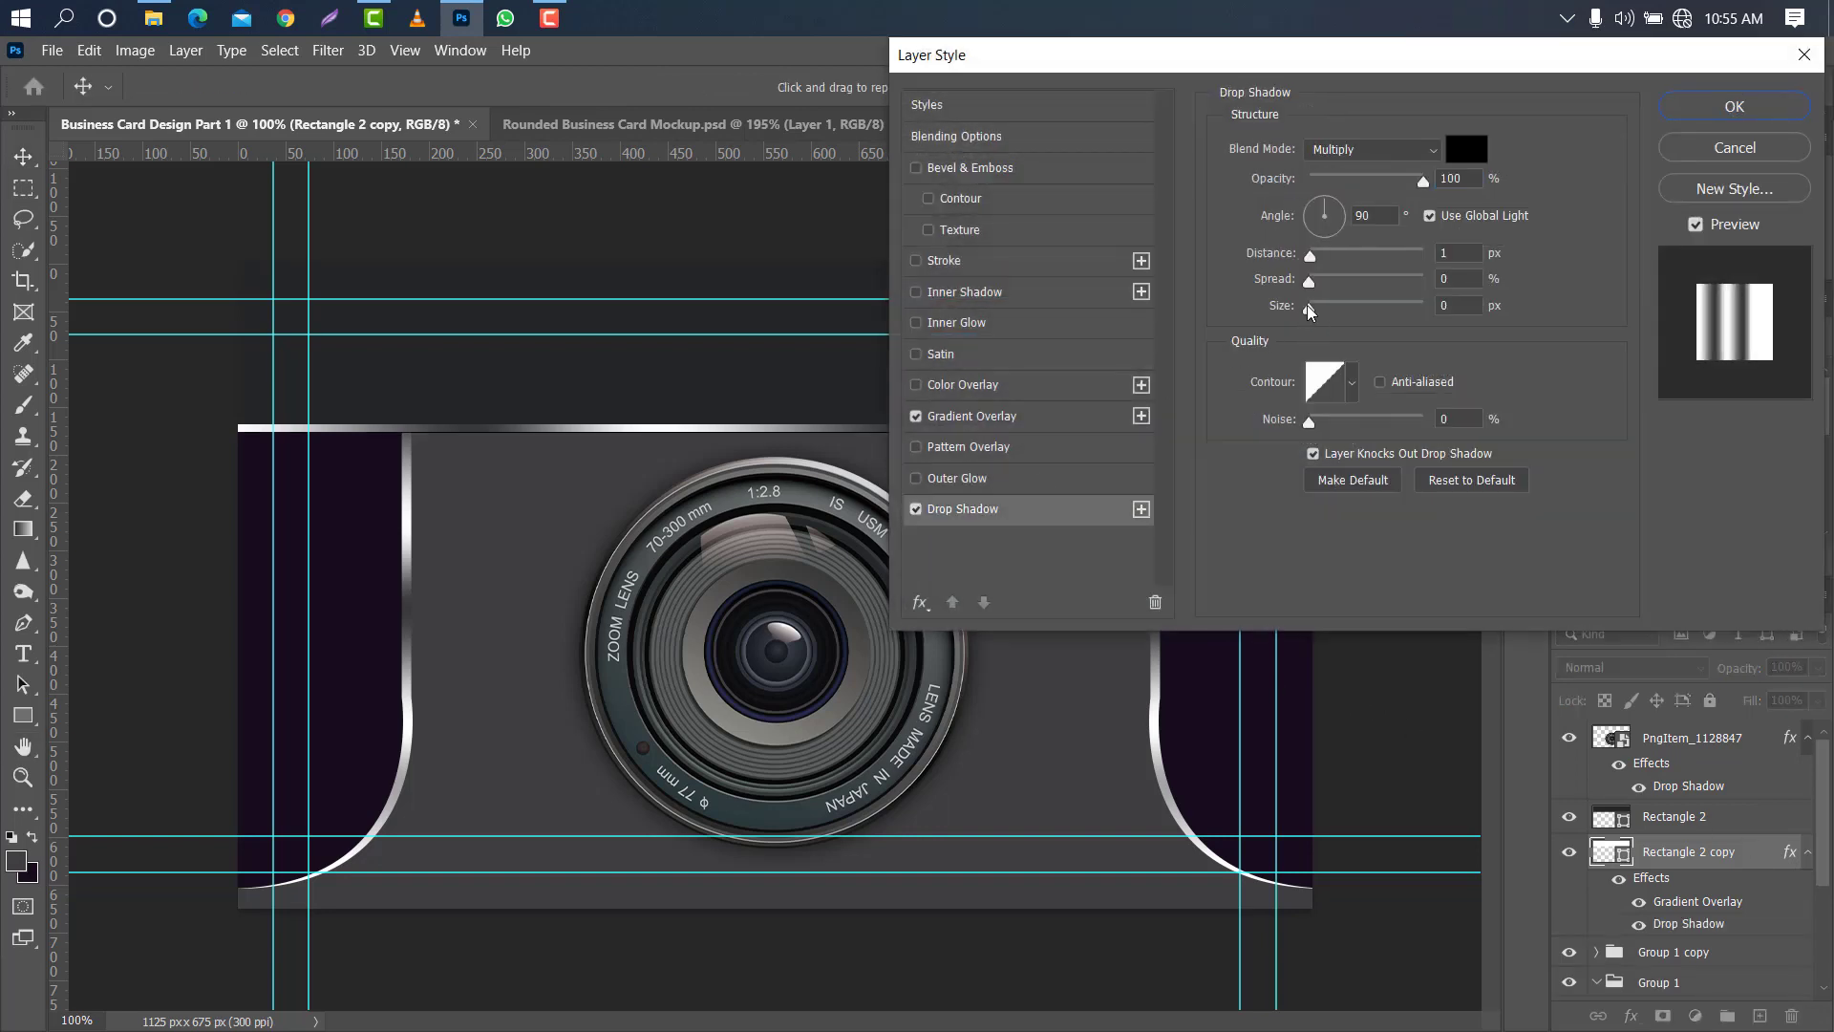
pyautogui.moveTo(1307, 306); pyautogui.dragTo(1321, 306)
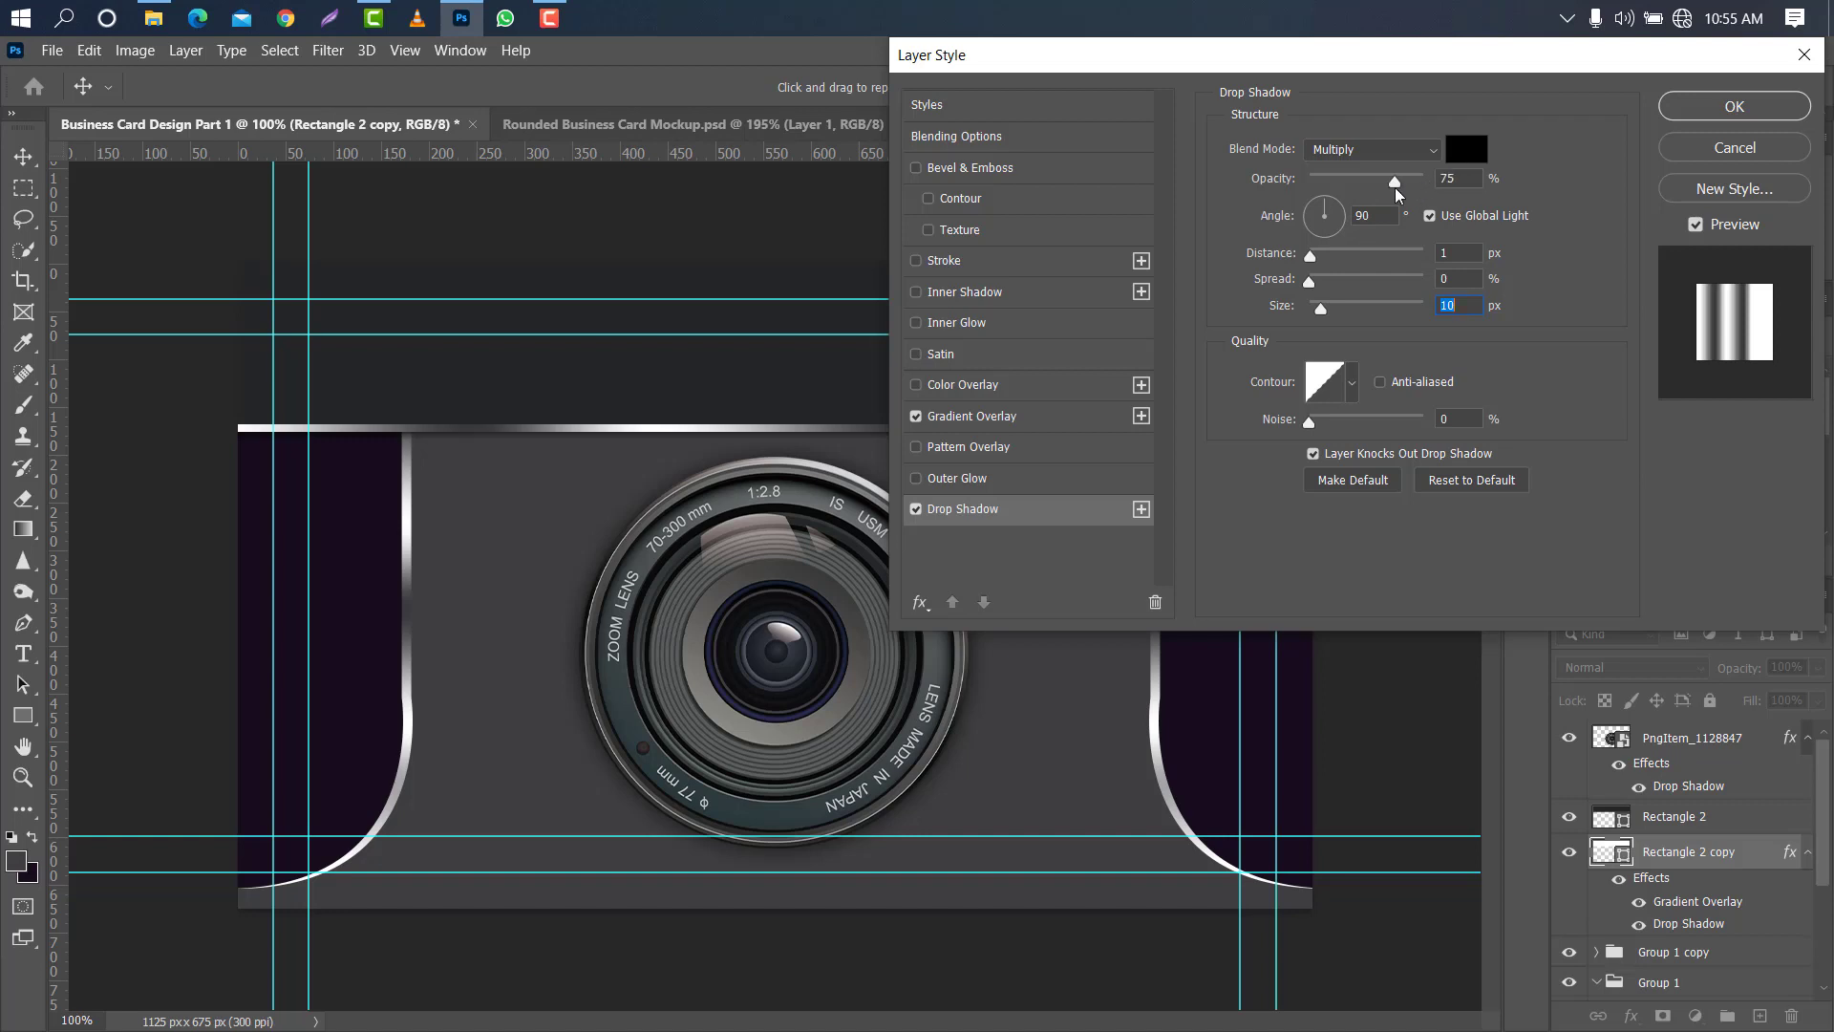
pyautogui.click(1724, 107)
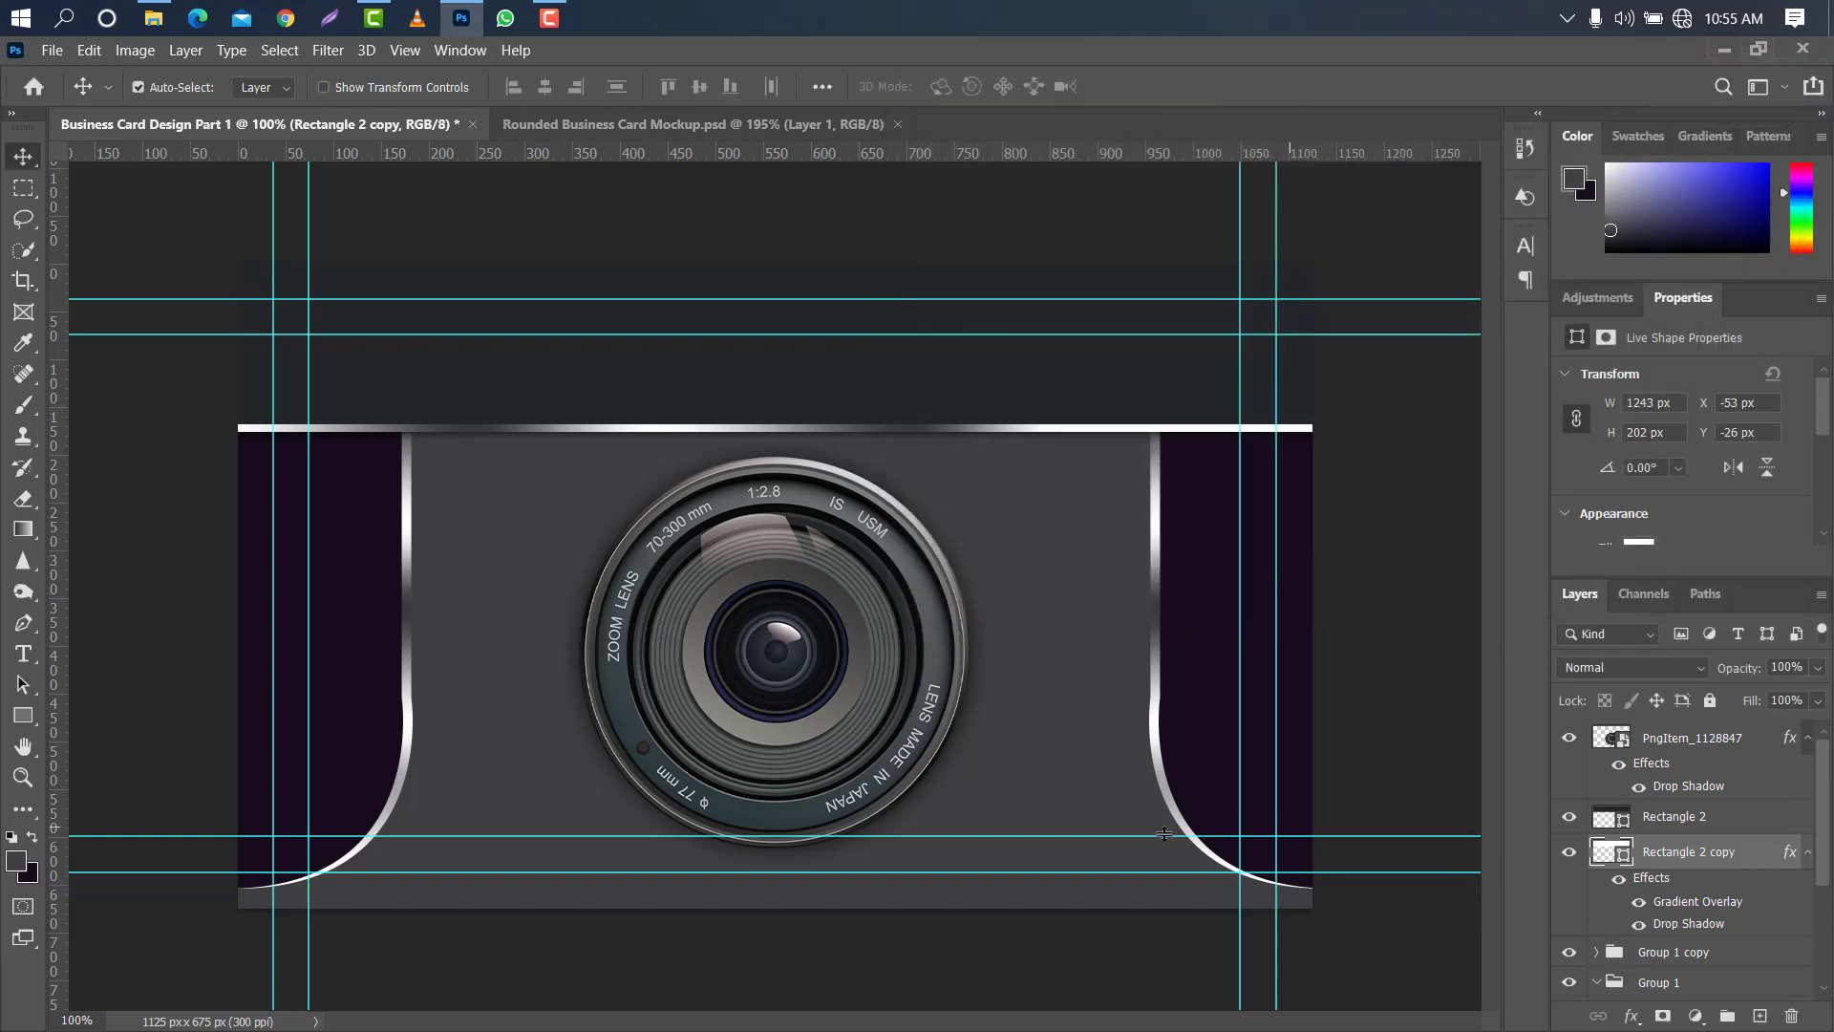
# - Add a Drop Shadow to the right side panel's metallic edge with 75% opacity and 10 px size
pyautogui.click(1159, 564)
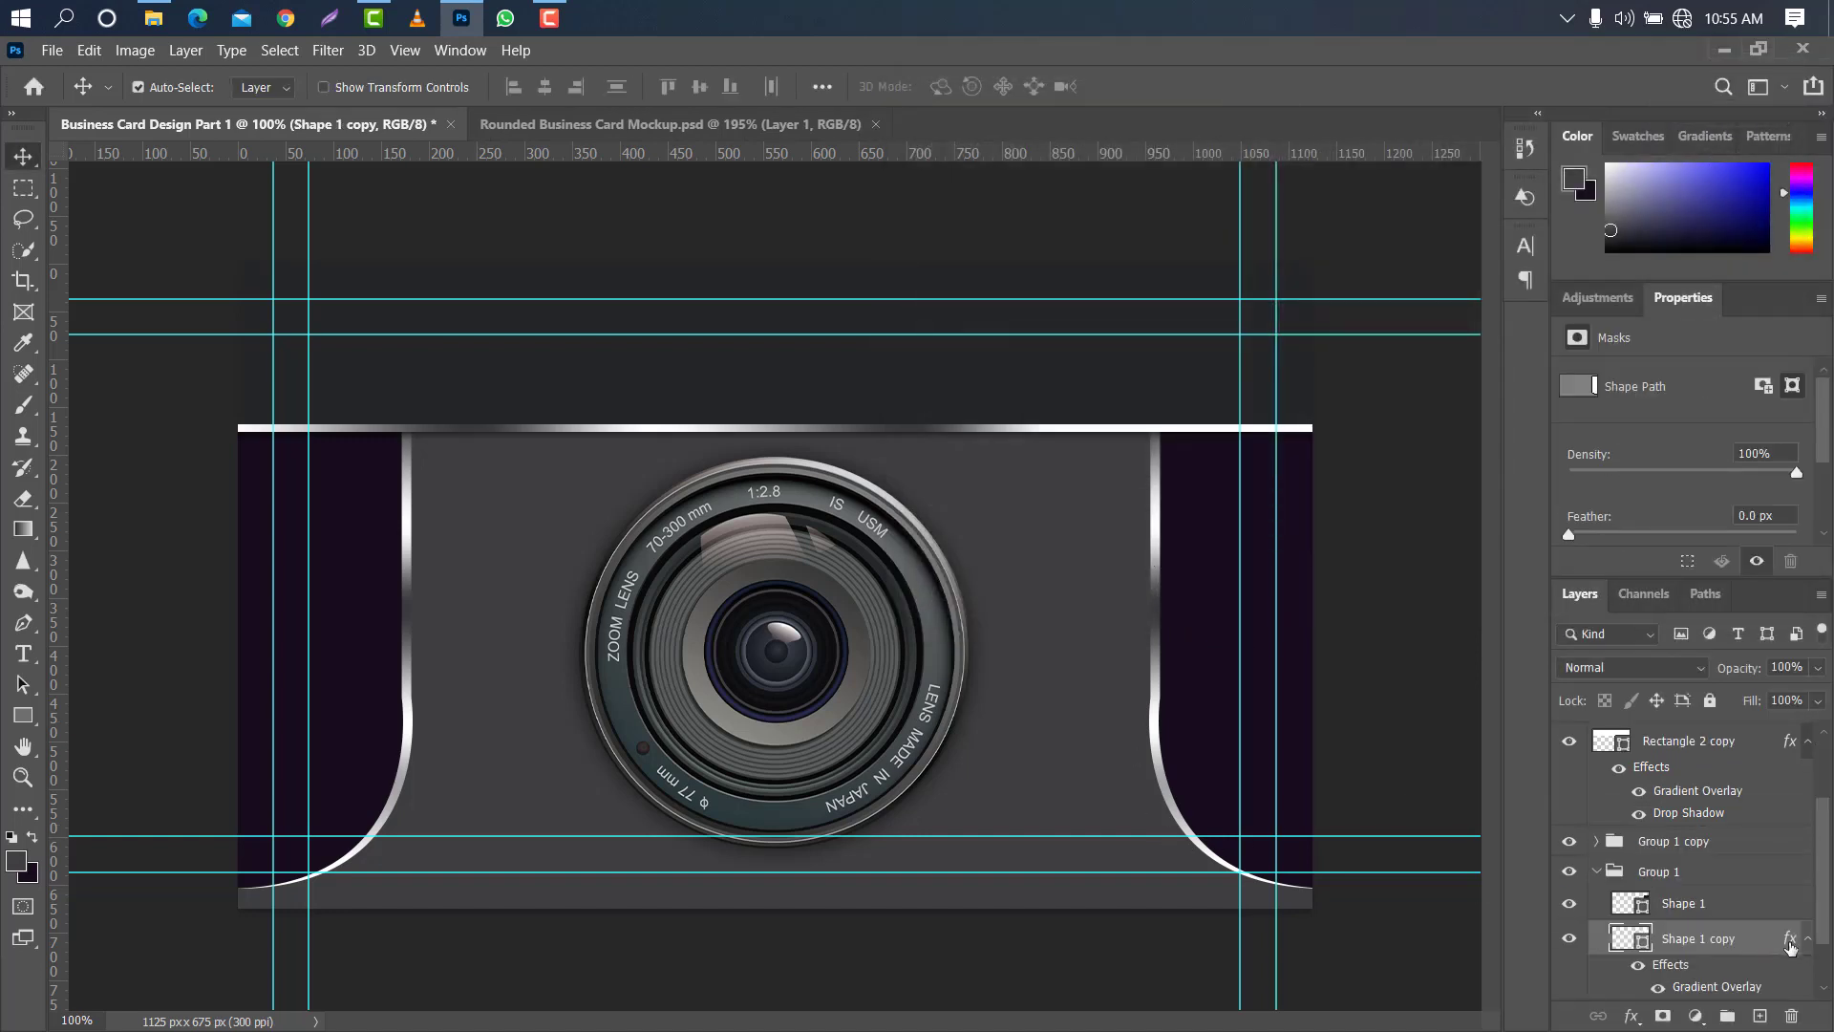
pyautogui.doubleClick(1765, 941)
pyautogui.click(1055, 504)
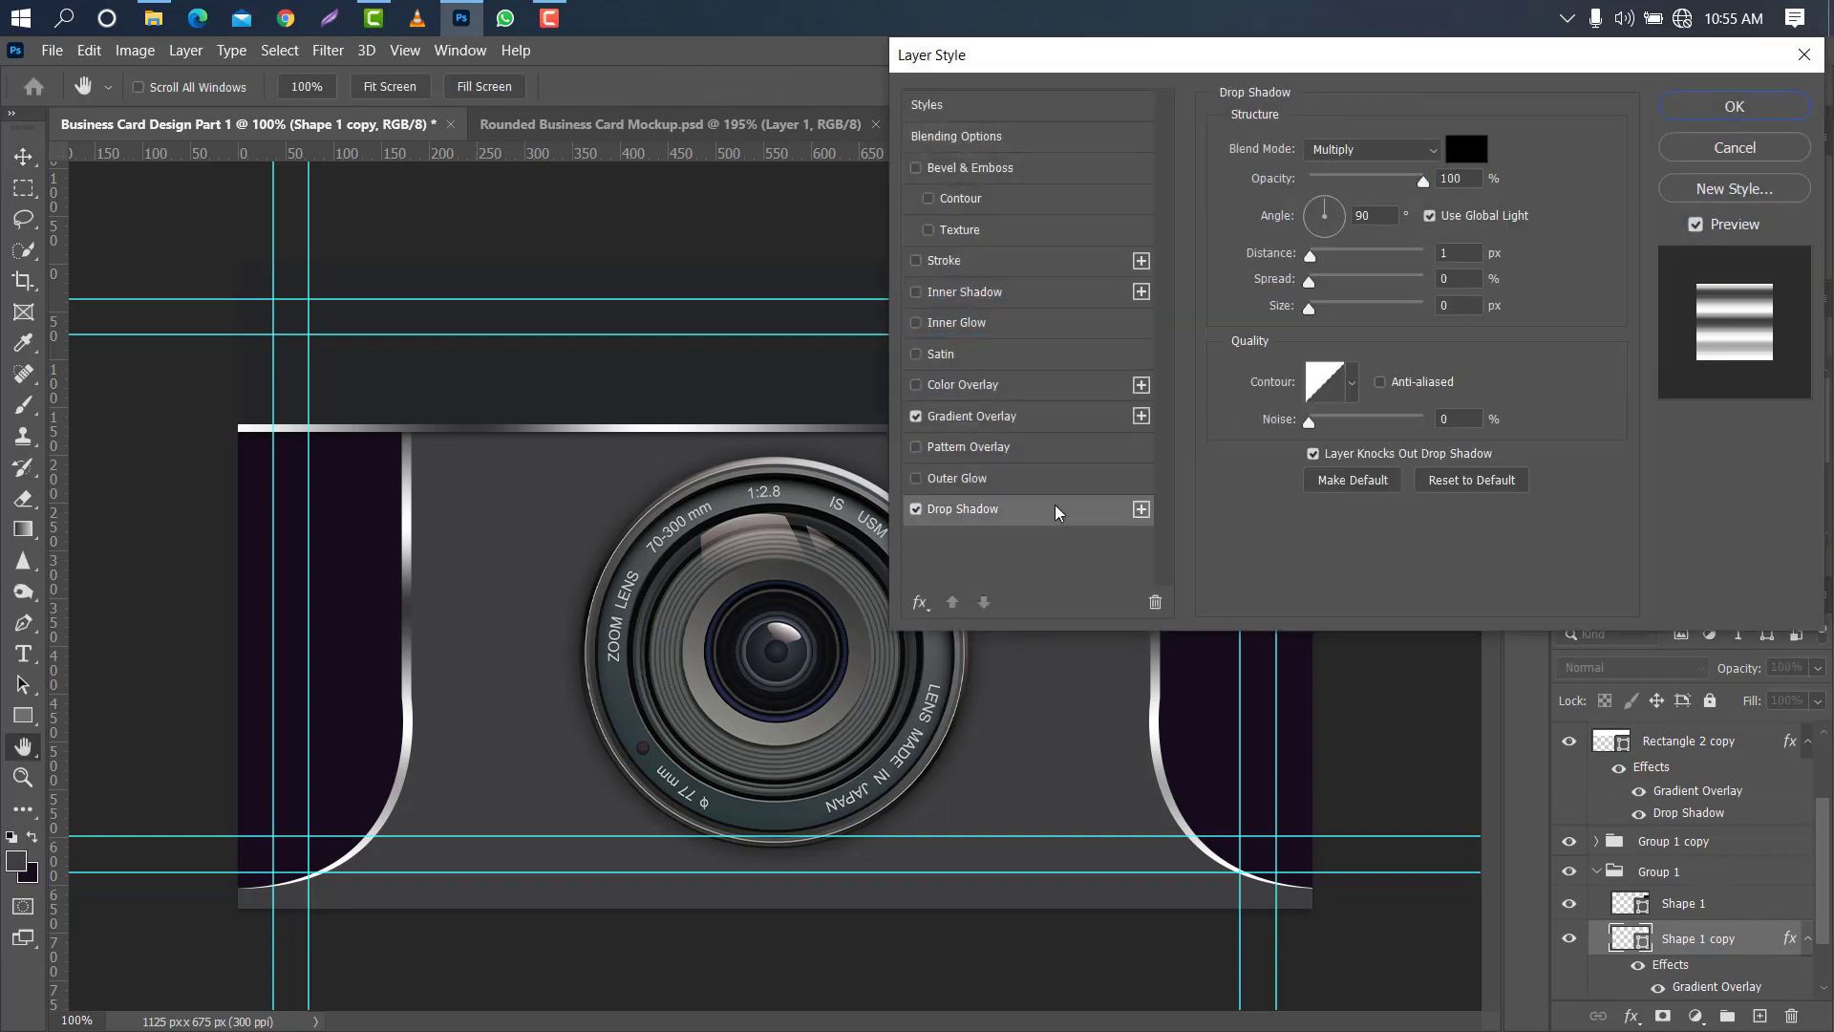
pyautogui.moveTo(1307, 308); pyautogui.dragTo(1320, 308)
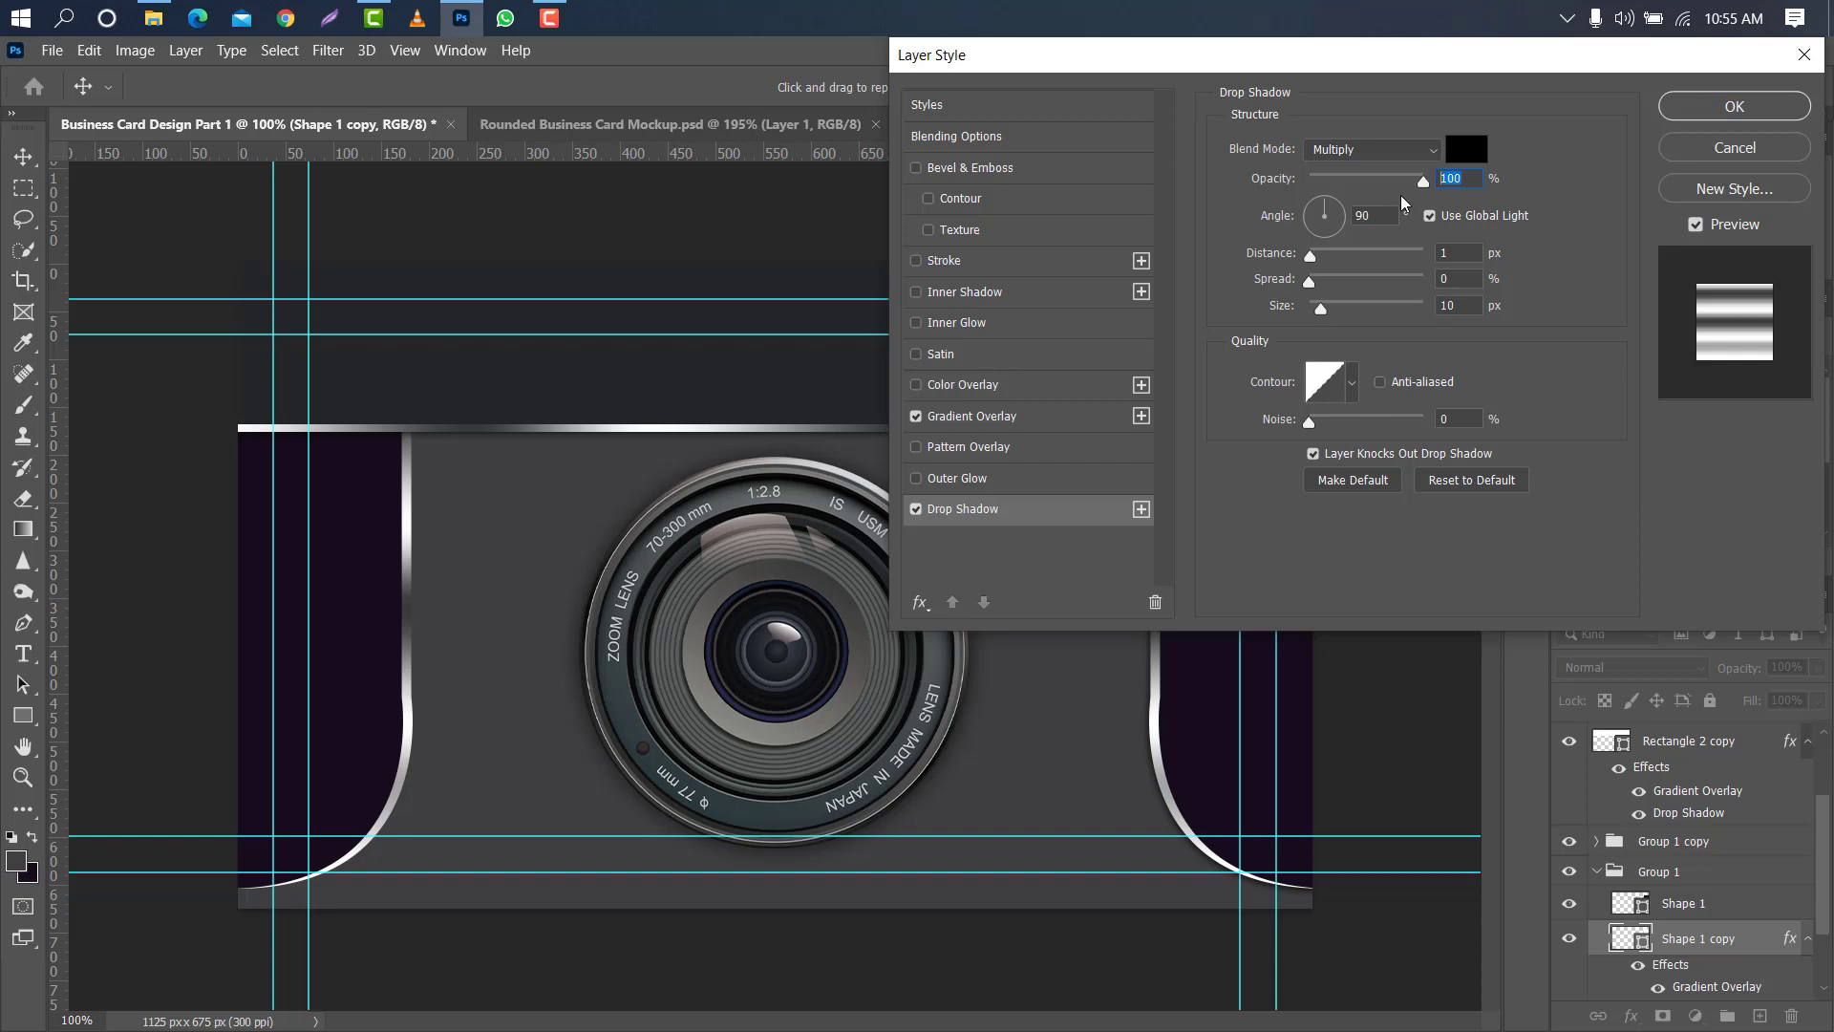
pyautogui.write('75')
pyautogui.click(1704, 108)
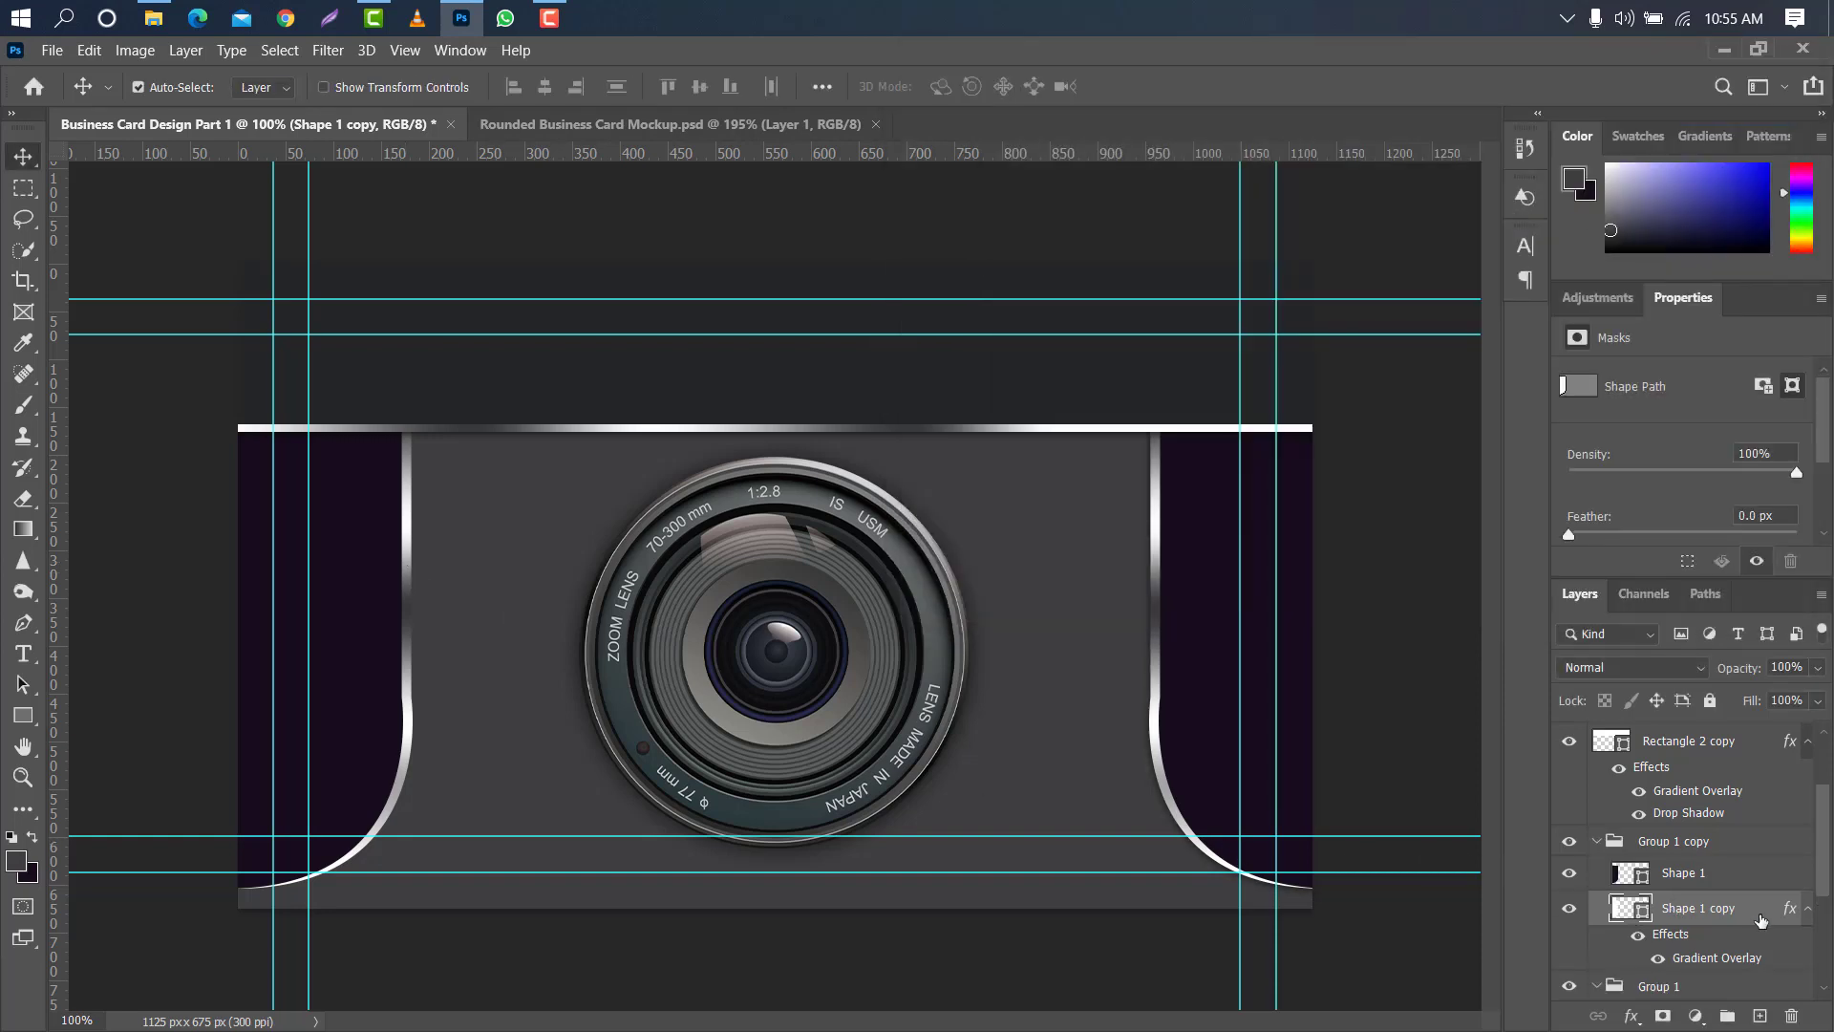
# - Add a Drop Shadow to the left side panel's metallic edge with 75% opacity and 10 px size
pyautogui.doubleClick(1763, 919)
pyautogui.click(1025, 514)
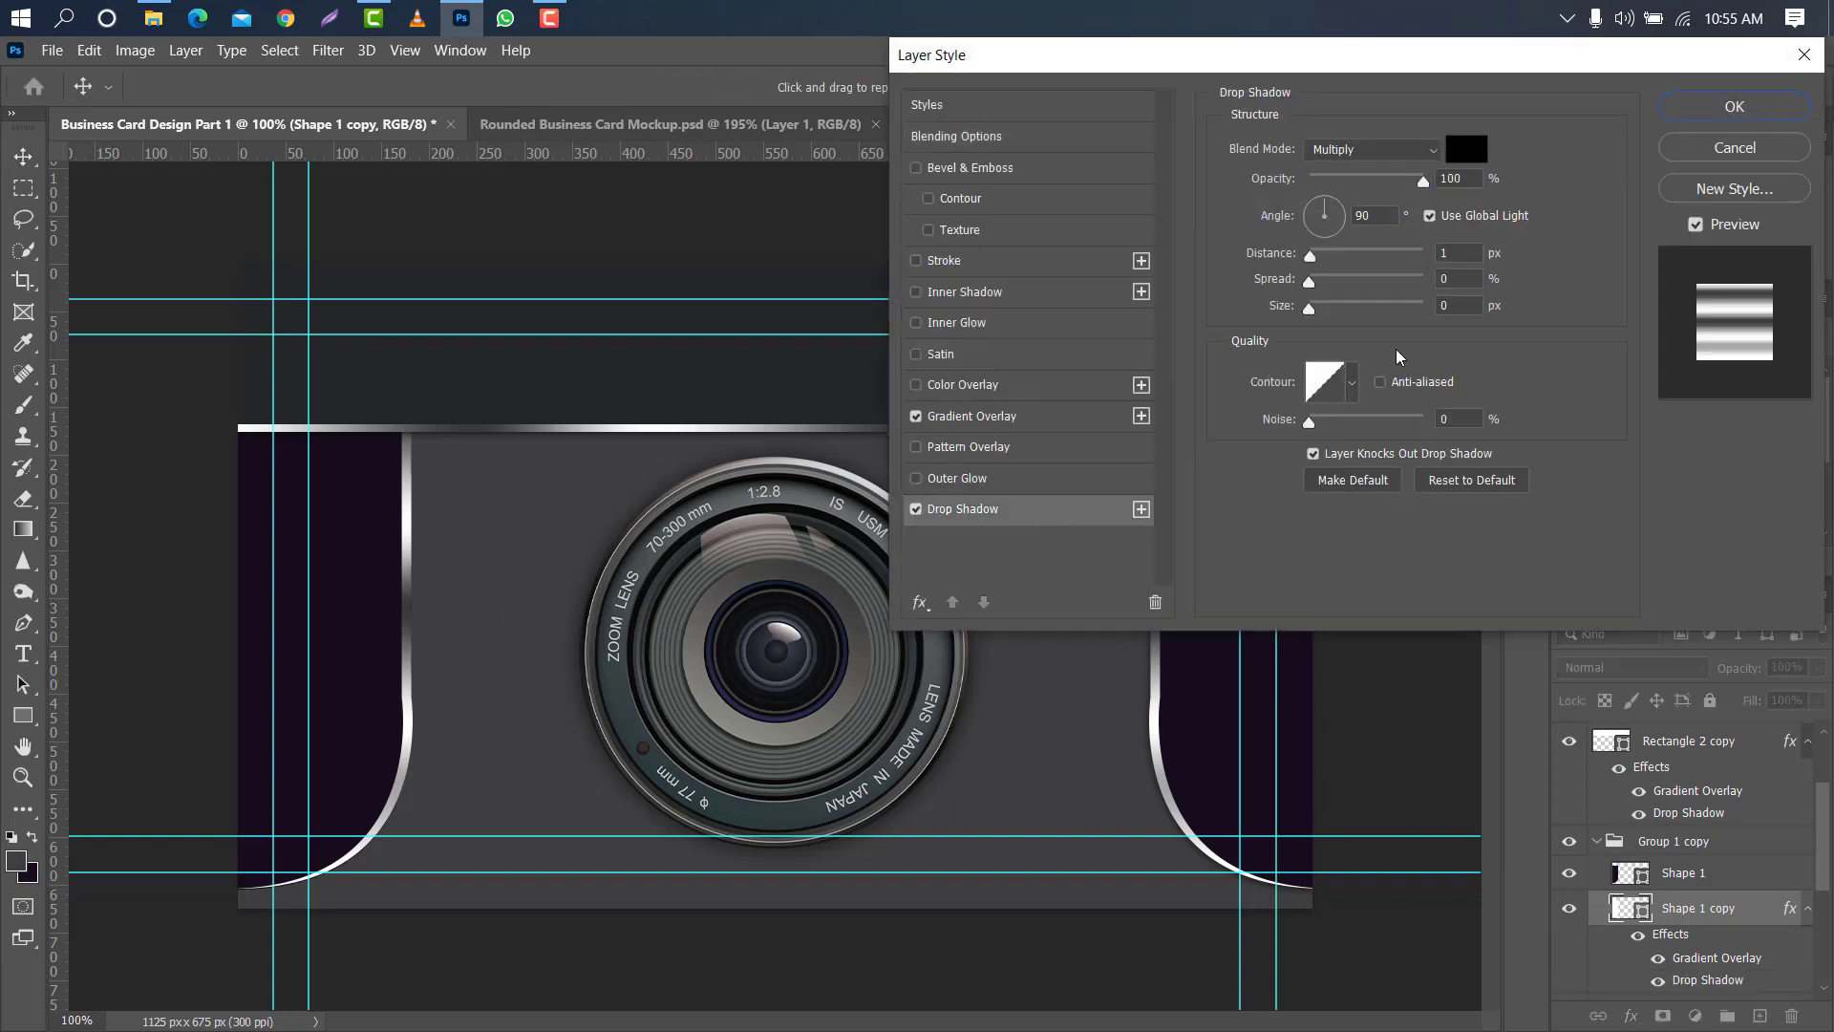
pyautogui.click(1452, 306)
pyautogui.write('10')
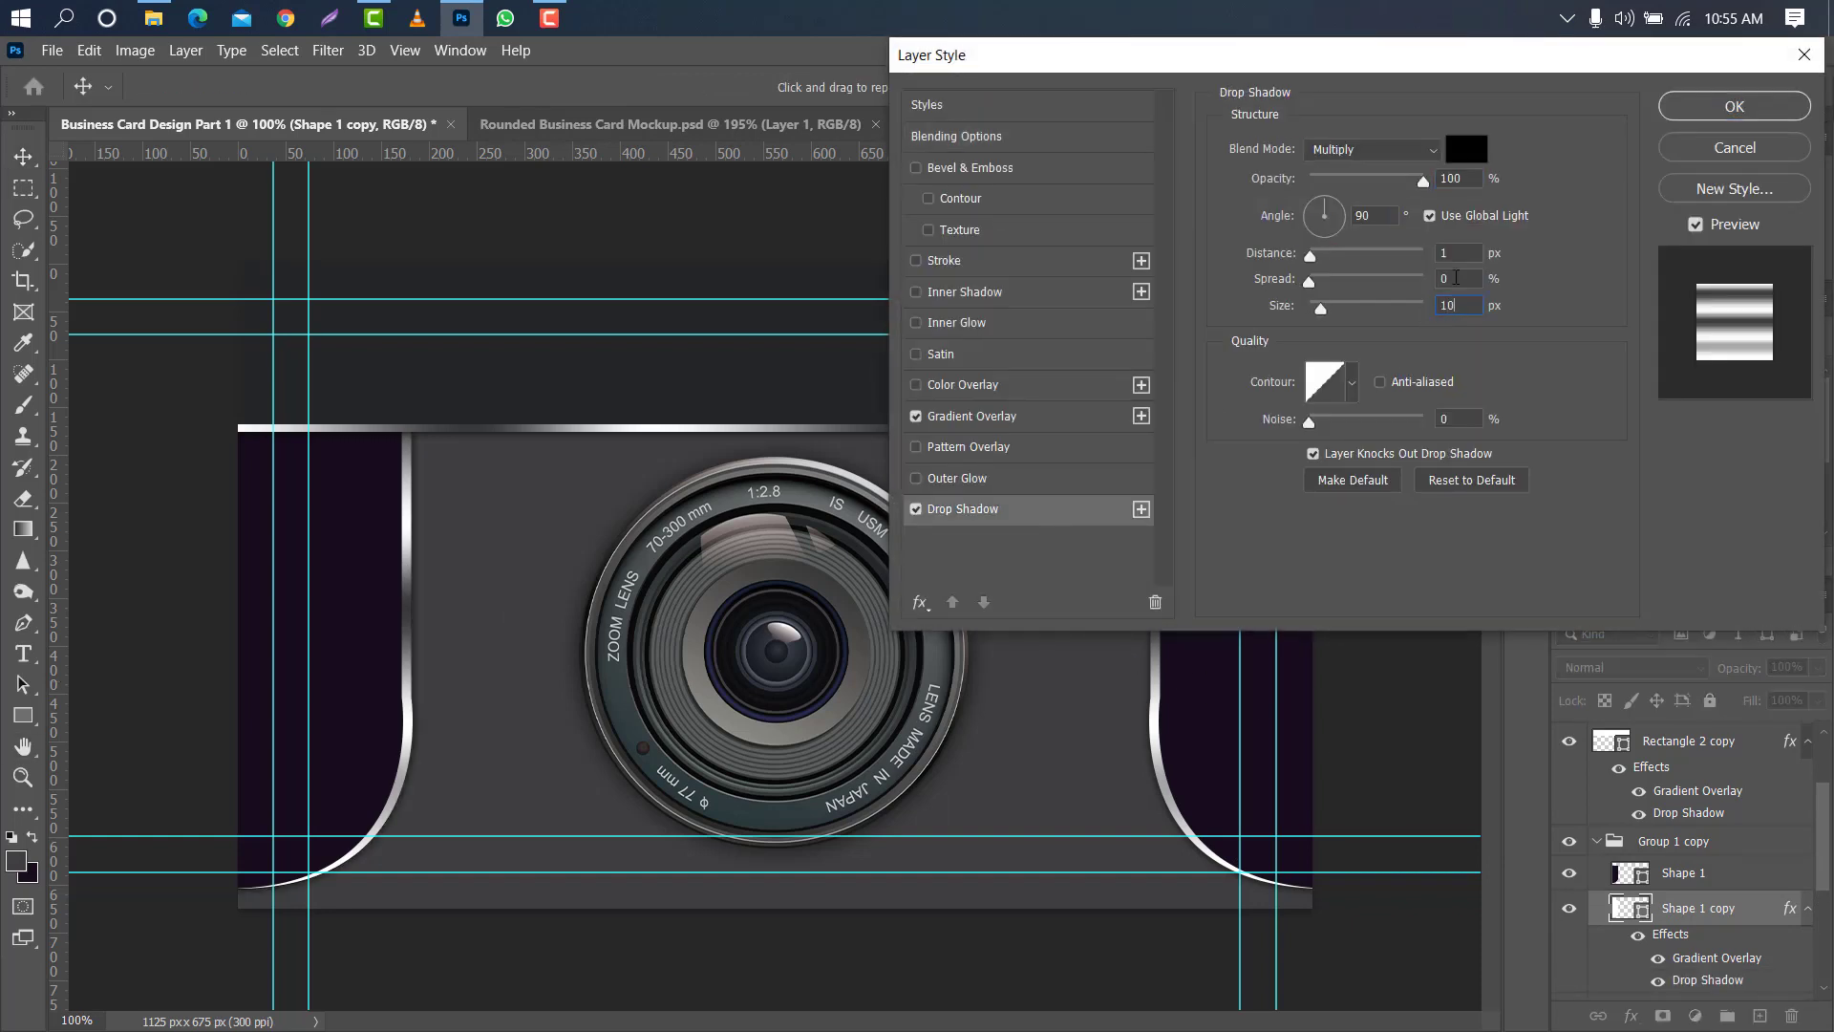
pyautogui.click(1462, 181)
pyautogui.write('75')
pyautogui.click(1724, 105)
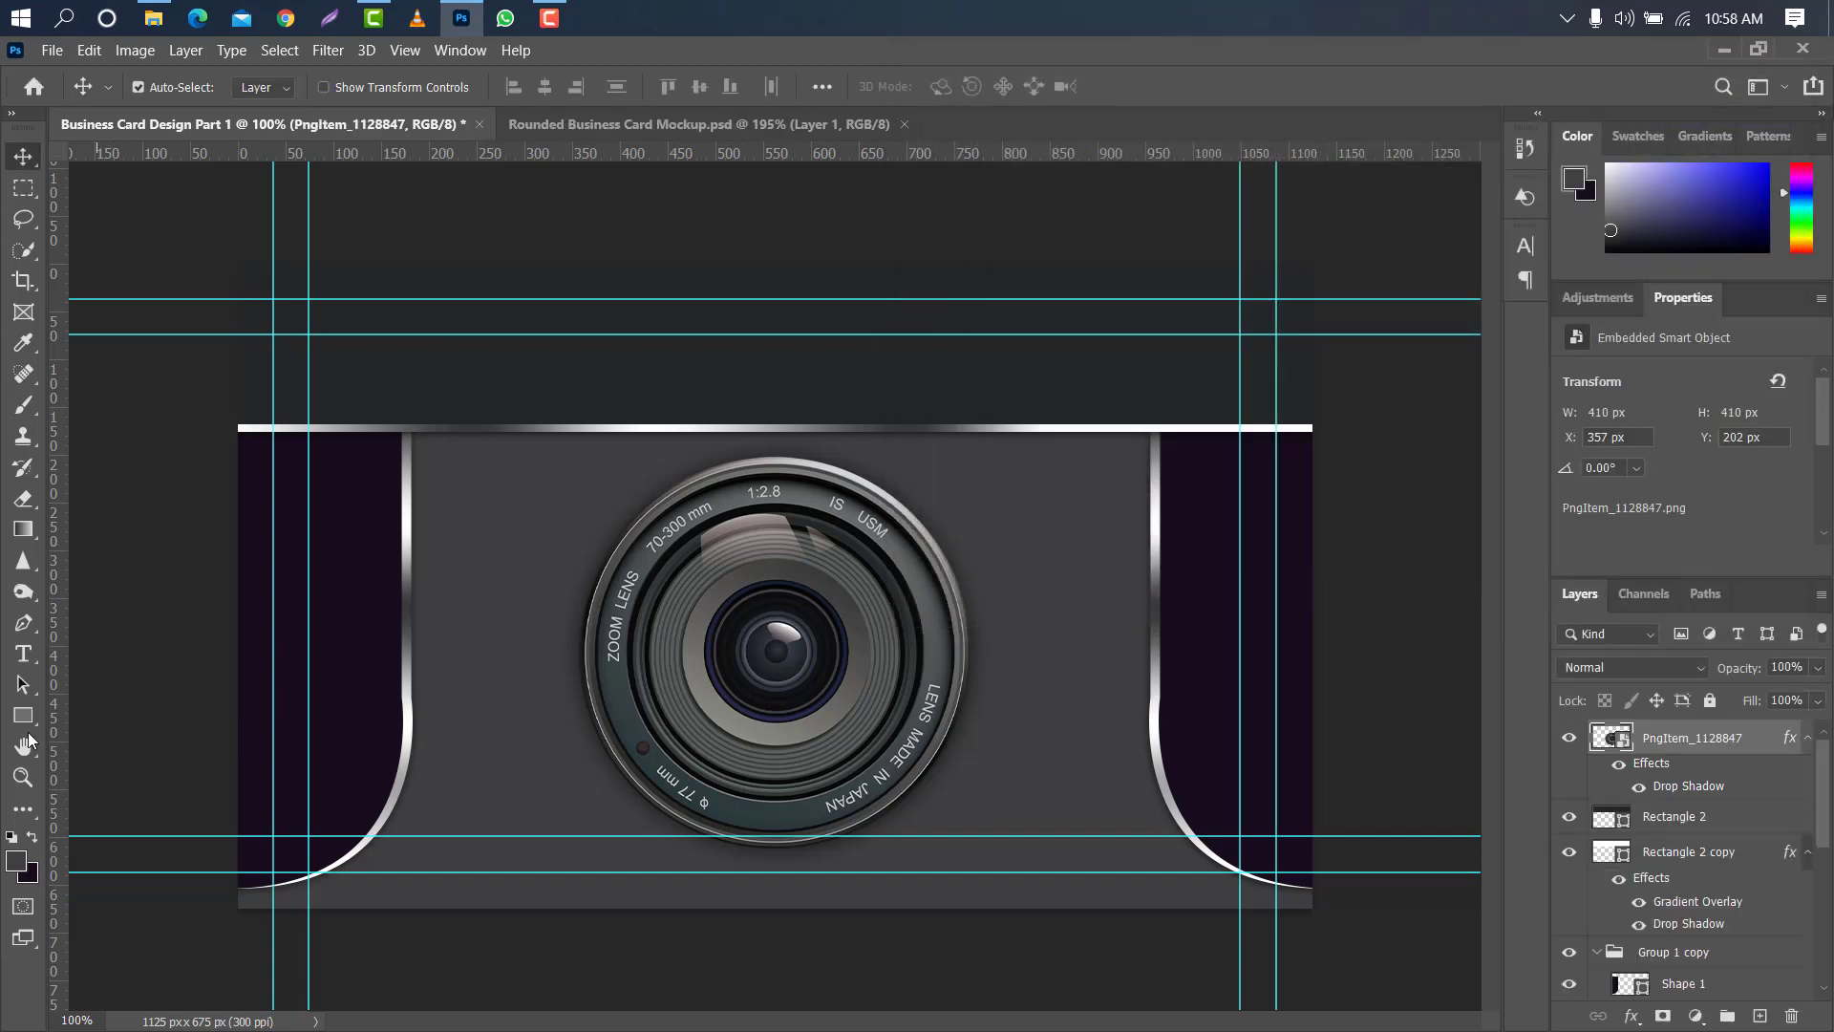
# - Draw a rectangle about 115 × 46 px at the left of the upper band and round its corners to 23 px
pyautogui.click(23, 715)
pyautogui.rightClick(23, 716)
pyautogui.click(115, 715)
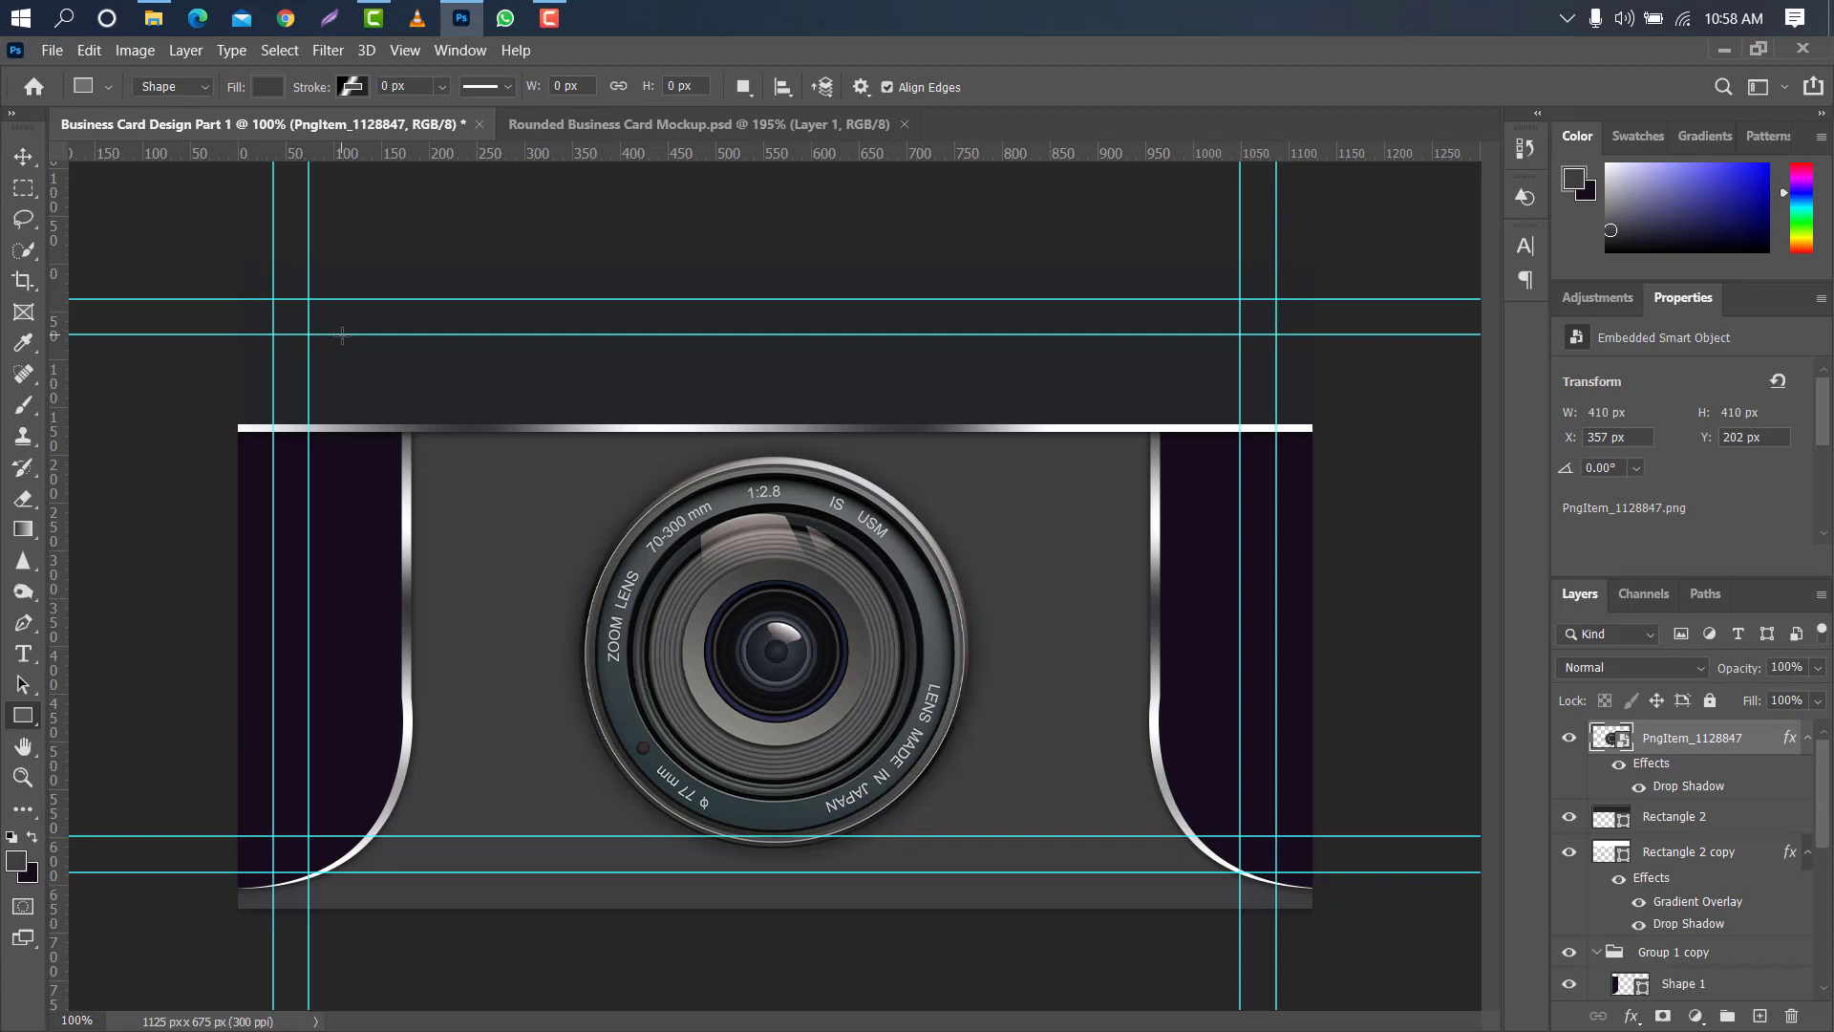
pyautogui.moveTo(342, 334); pyautogui.dragTo(451, 377)
pyautogui.scroll(-3, 1823, 425)
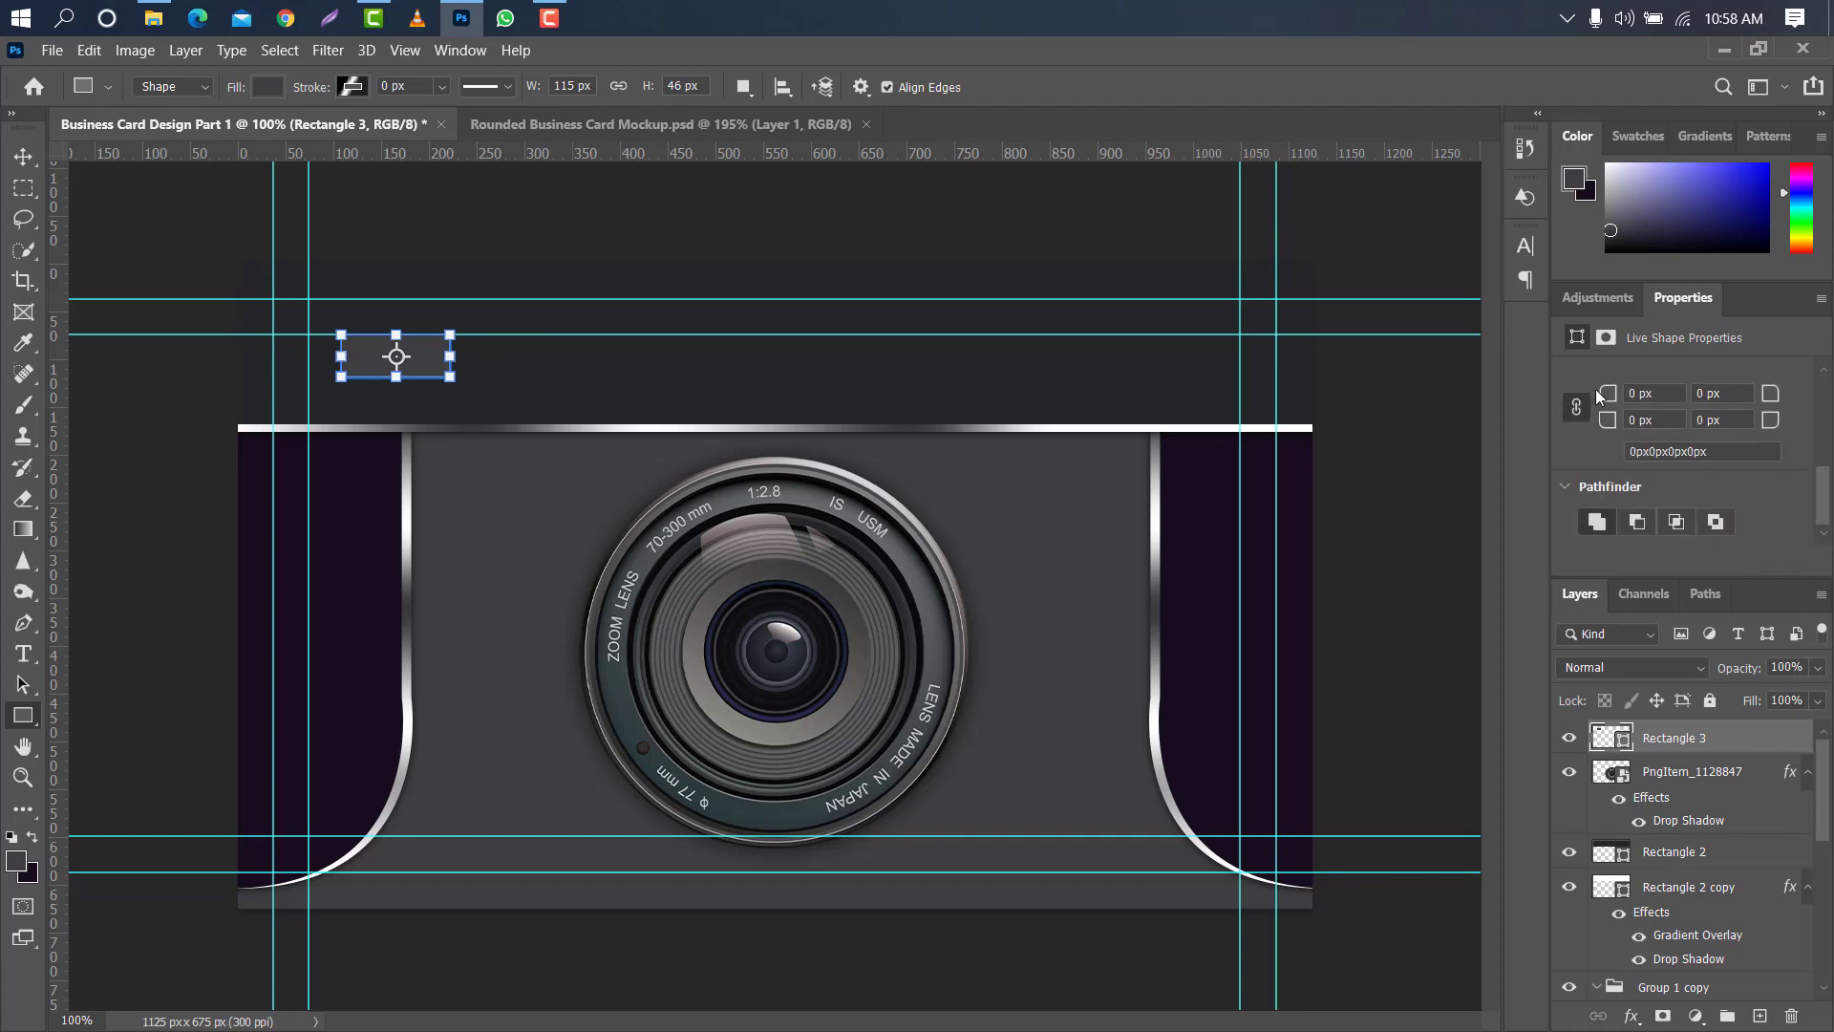
pyautogui.moveTo(1606, 392); pyautogui.dragTo(1809, 397)
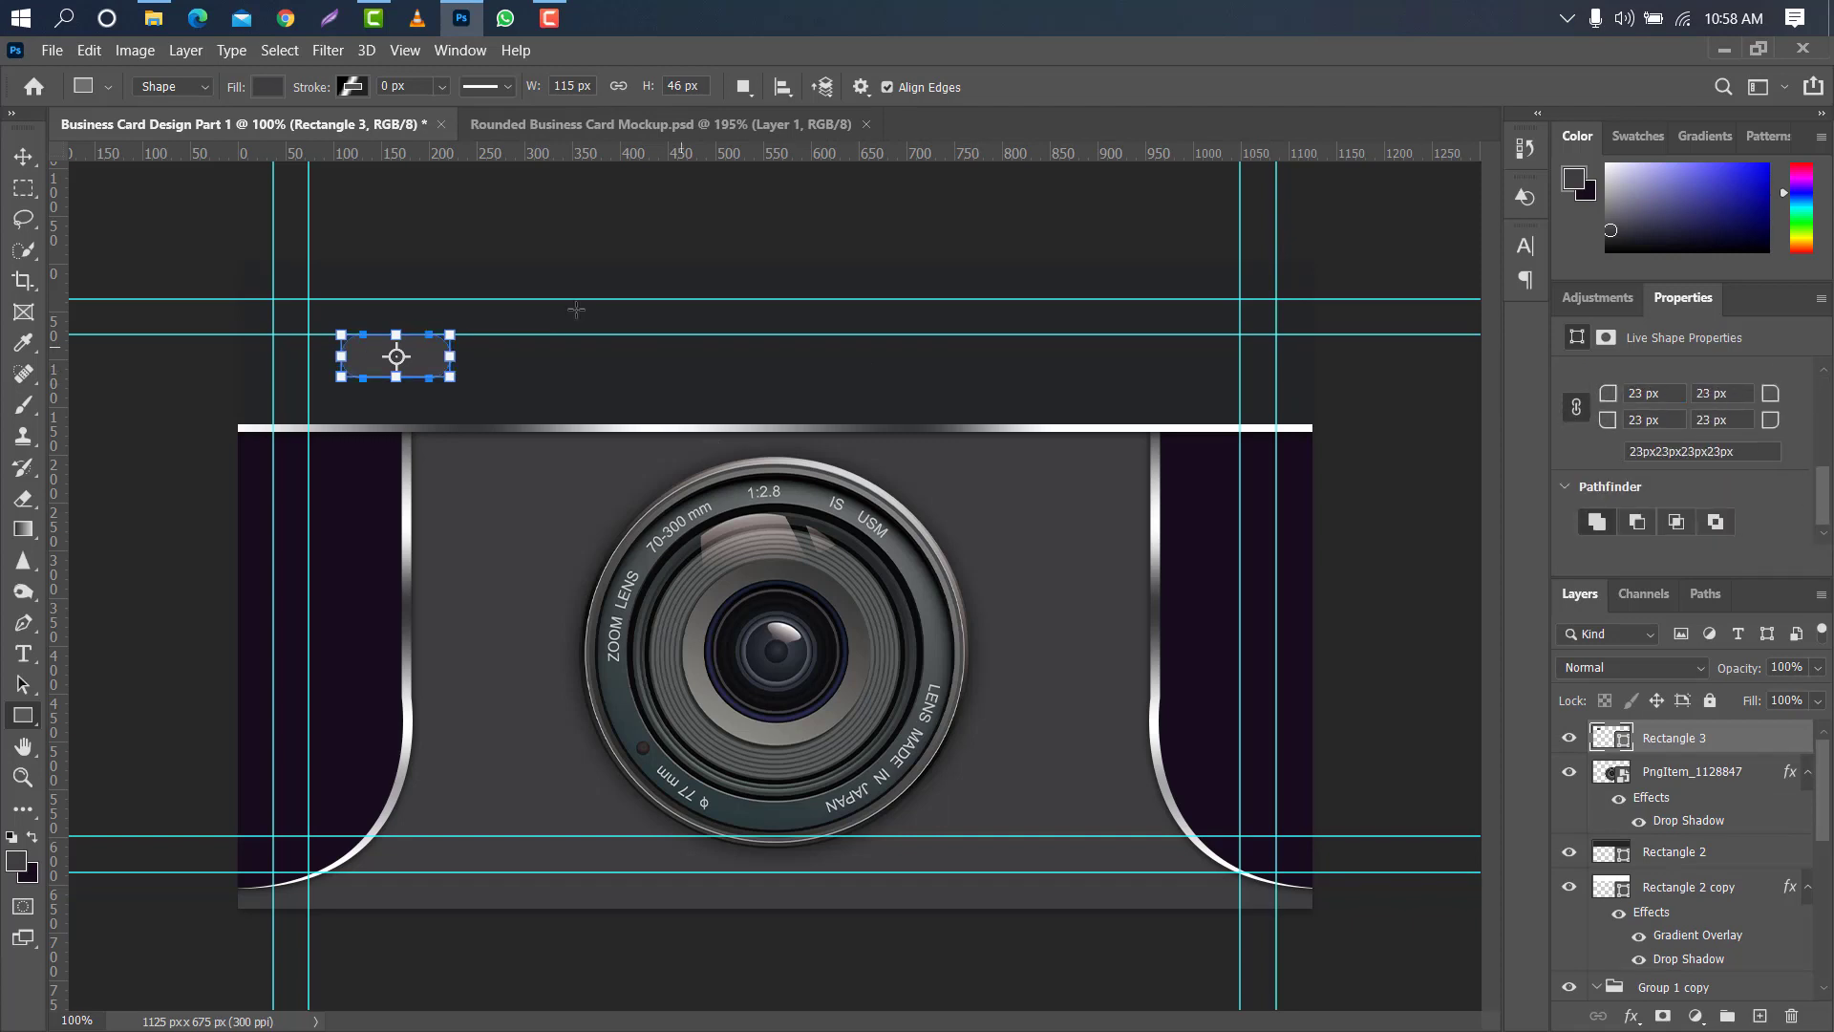
# - Give the rounded rectangle a 5 px linear black-and-white gradient stroke at 90°, moving the rightmost colour stop to the gradient's end
pyautogui.click(271, 87)
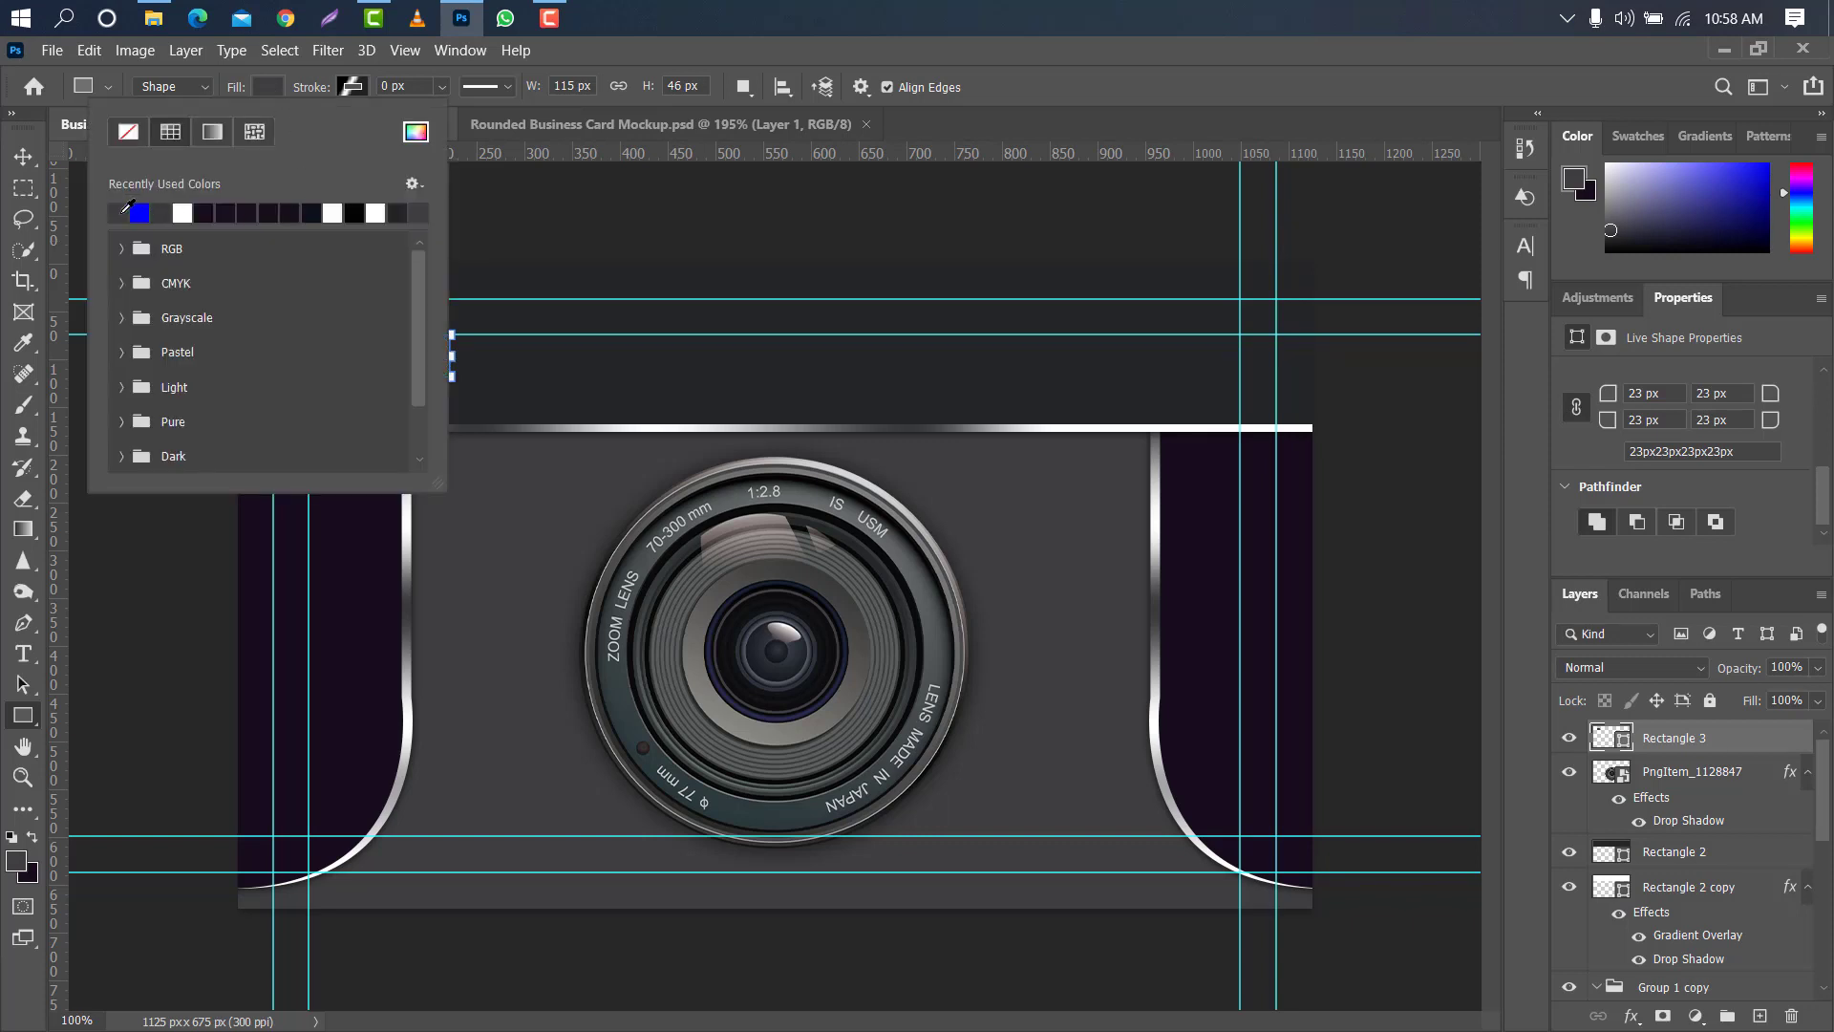
pyautogui.click(321, 91)
pyautogui.moveTo(321, 91); pyautogui.dragTo(330, 90)
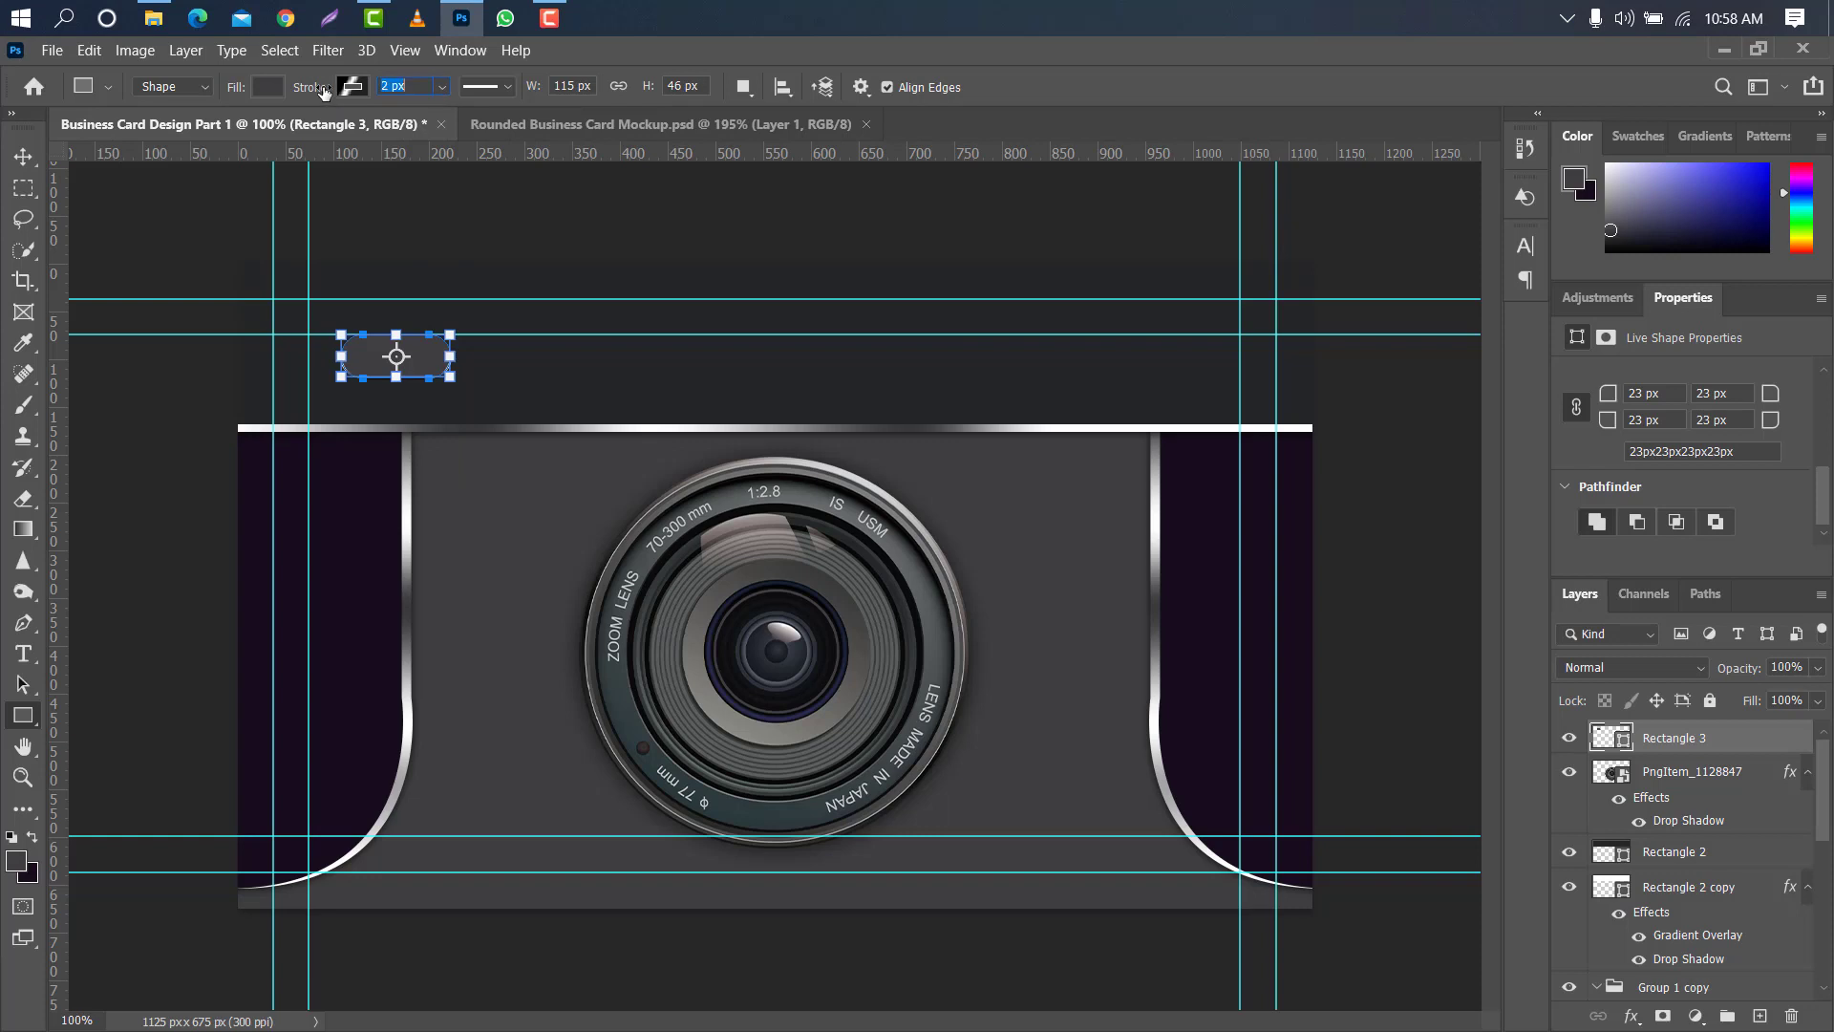
pyautogui.click(352, 88)
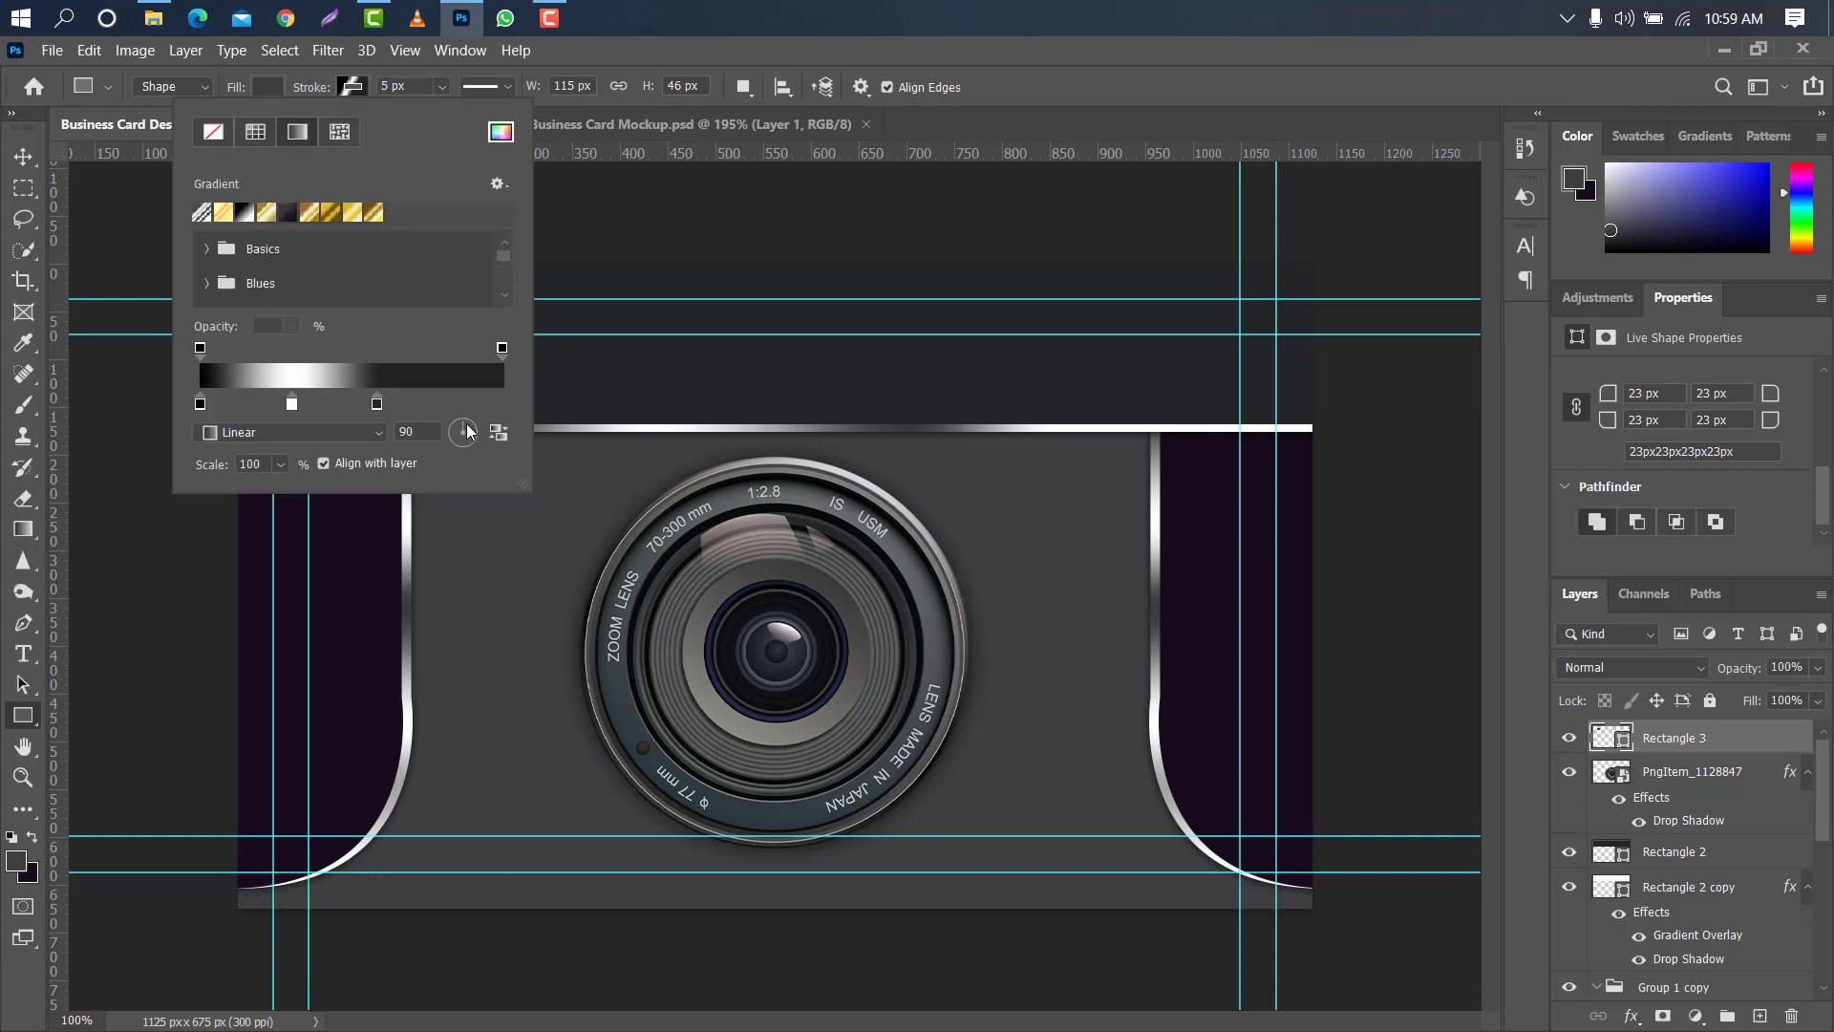
pyautogui.moveTo(377, 404); pyautogui.dragTo(500, 403)
pyautogui.click(369, 103)
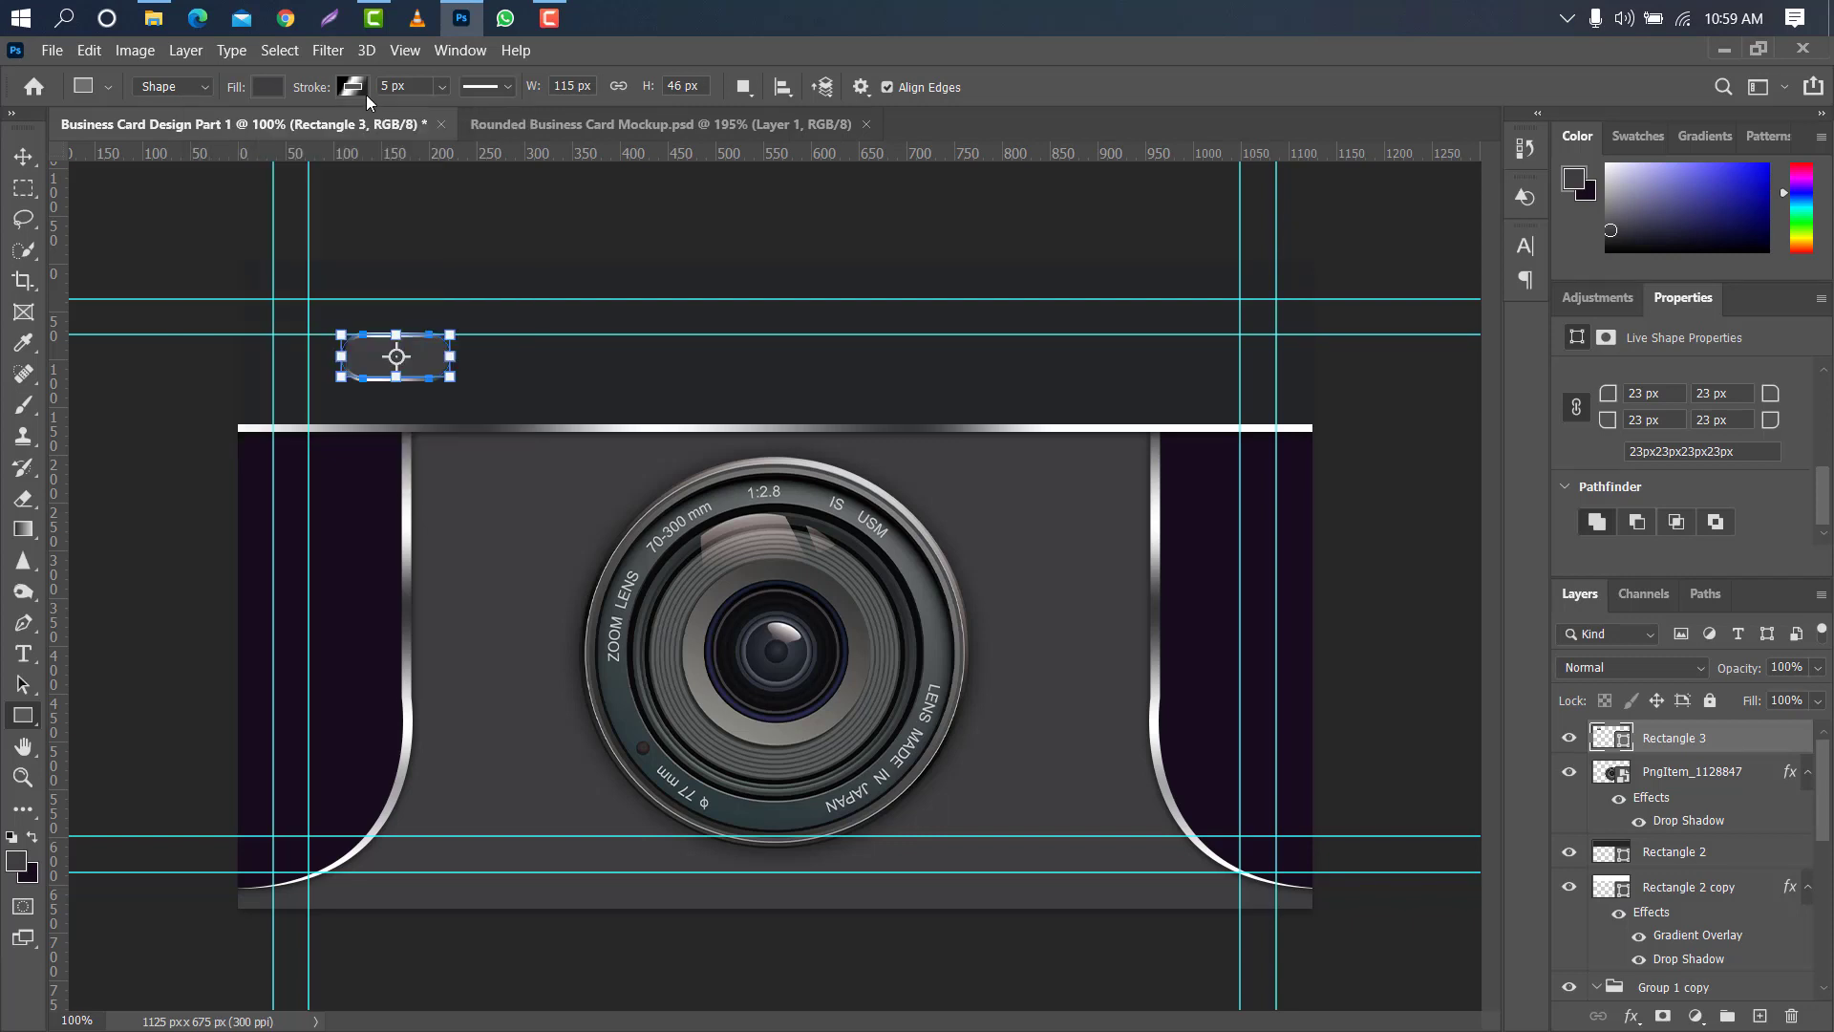
# - Add a Drop Shadow to the rounded rectangle with 75% opacity, 1 px distance and 10 px size
pyautogui.click(27, 157)
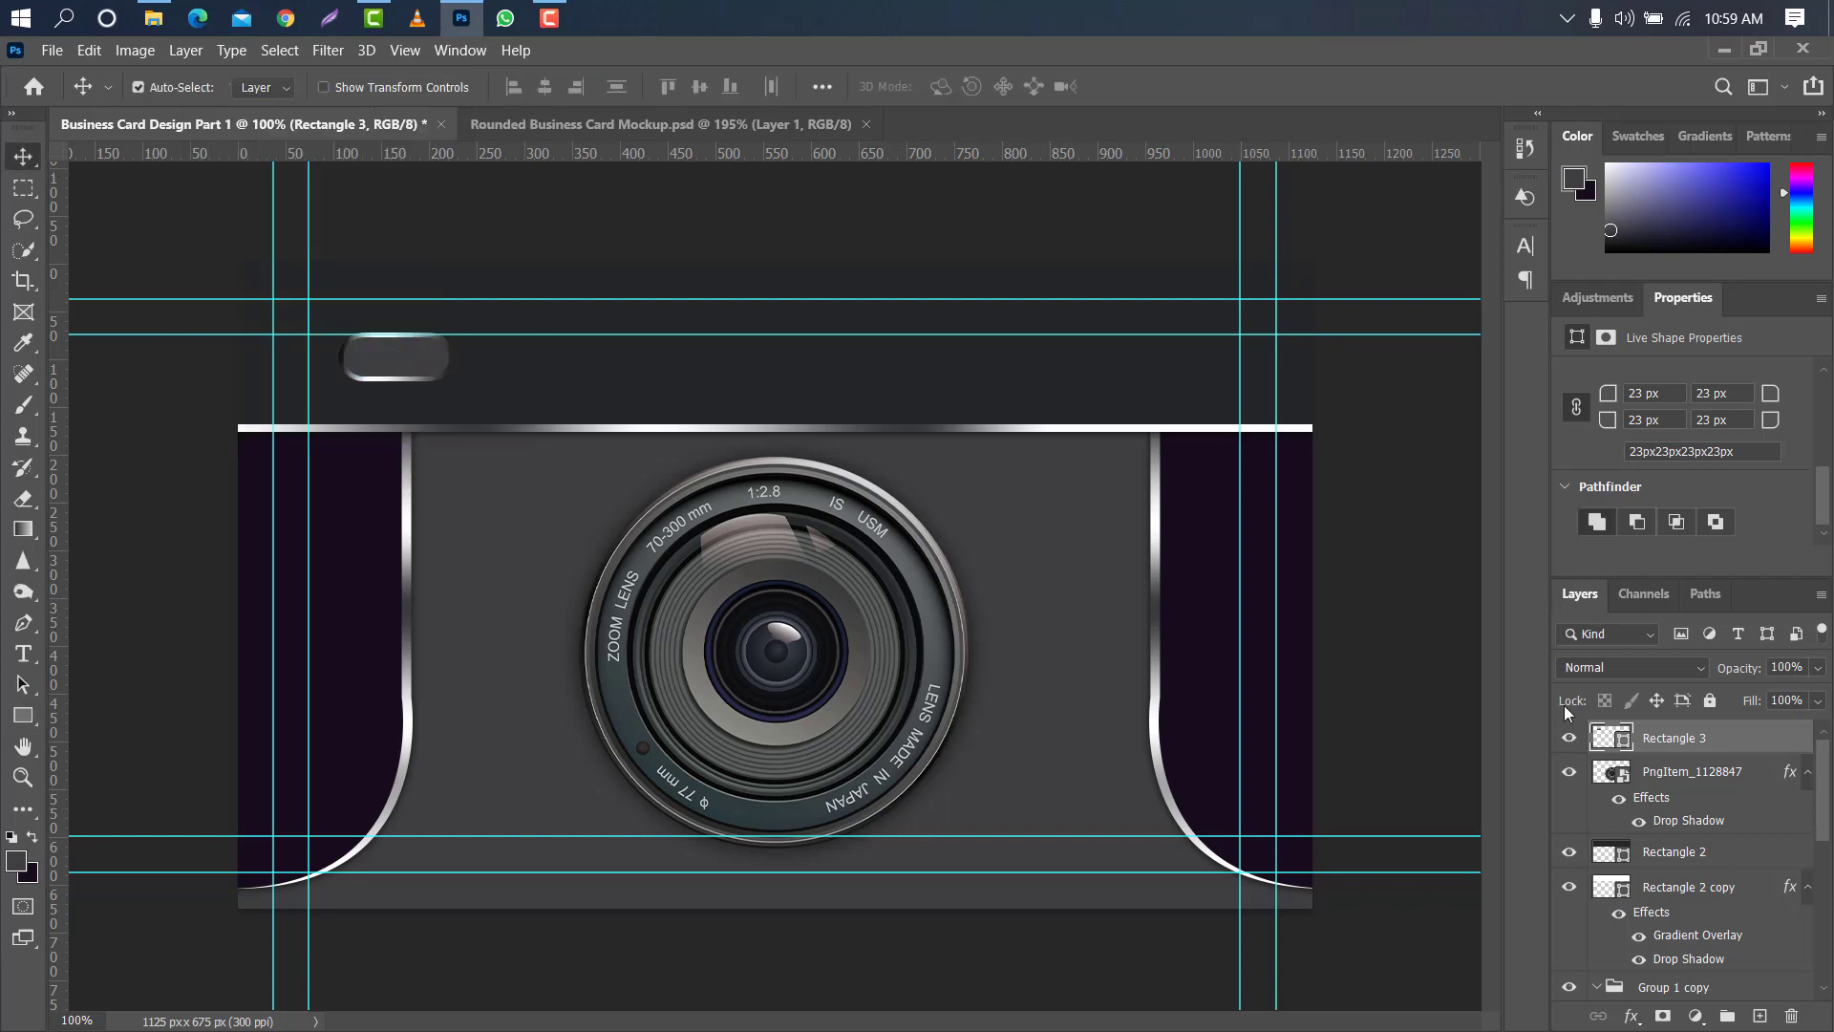
pyautogui.doubleClick(1767, 736)
pyautogui.click(1024, 515)
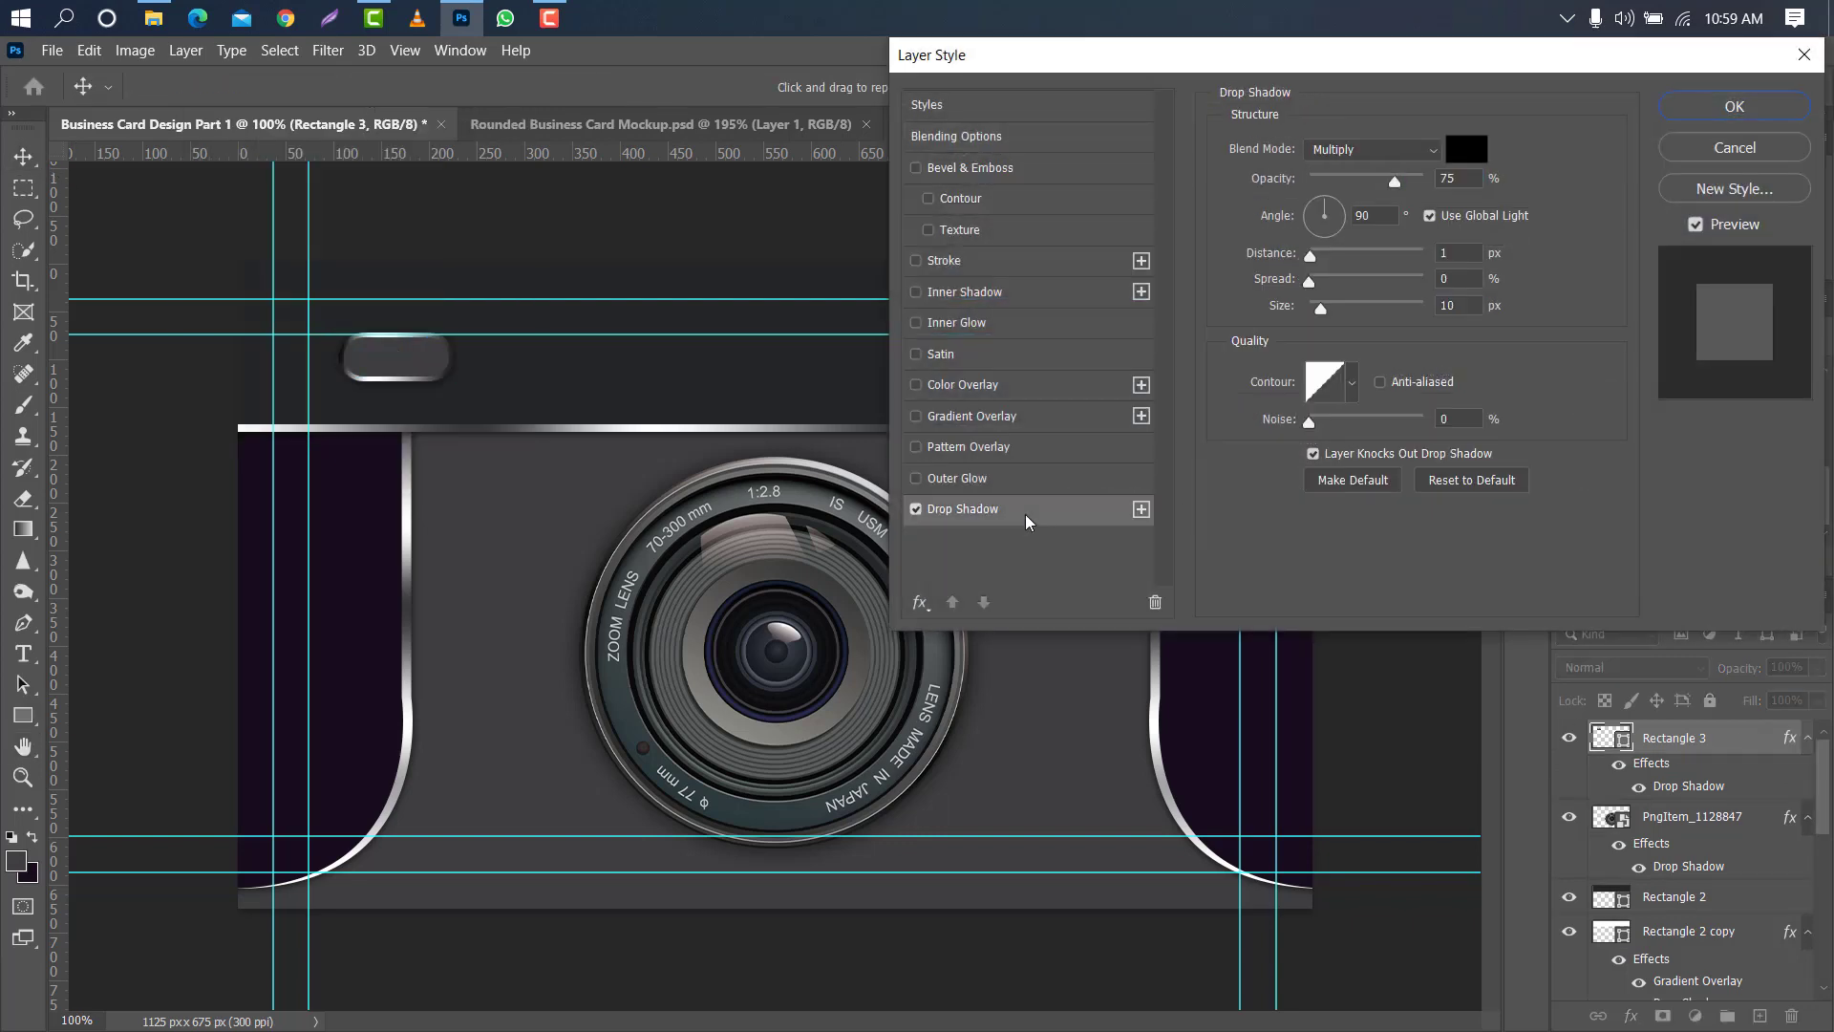
# - Nudge the rounded rectangle a few pixels down and slightly left within the upper band
pyautogui.hotkey('ctrl', 't')
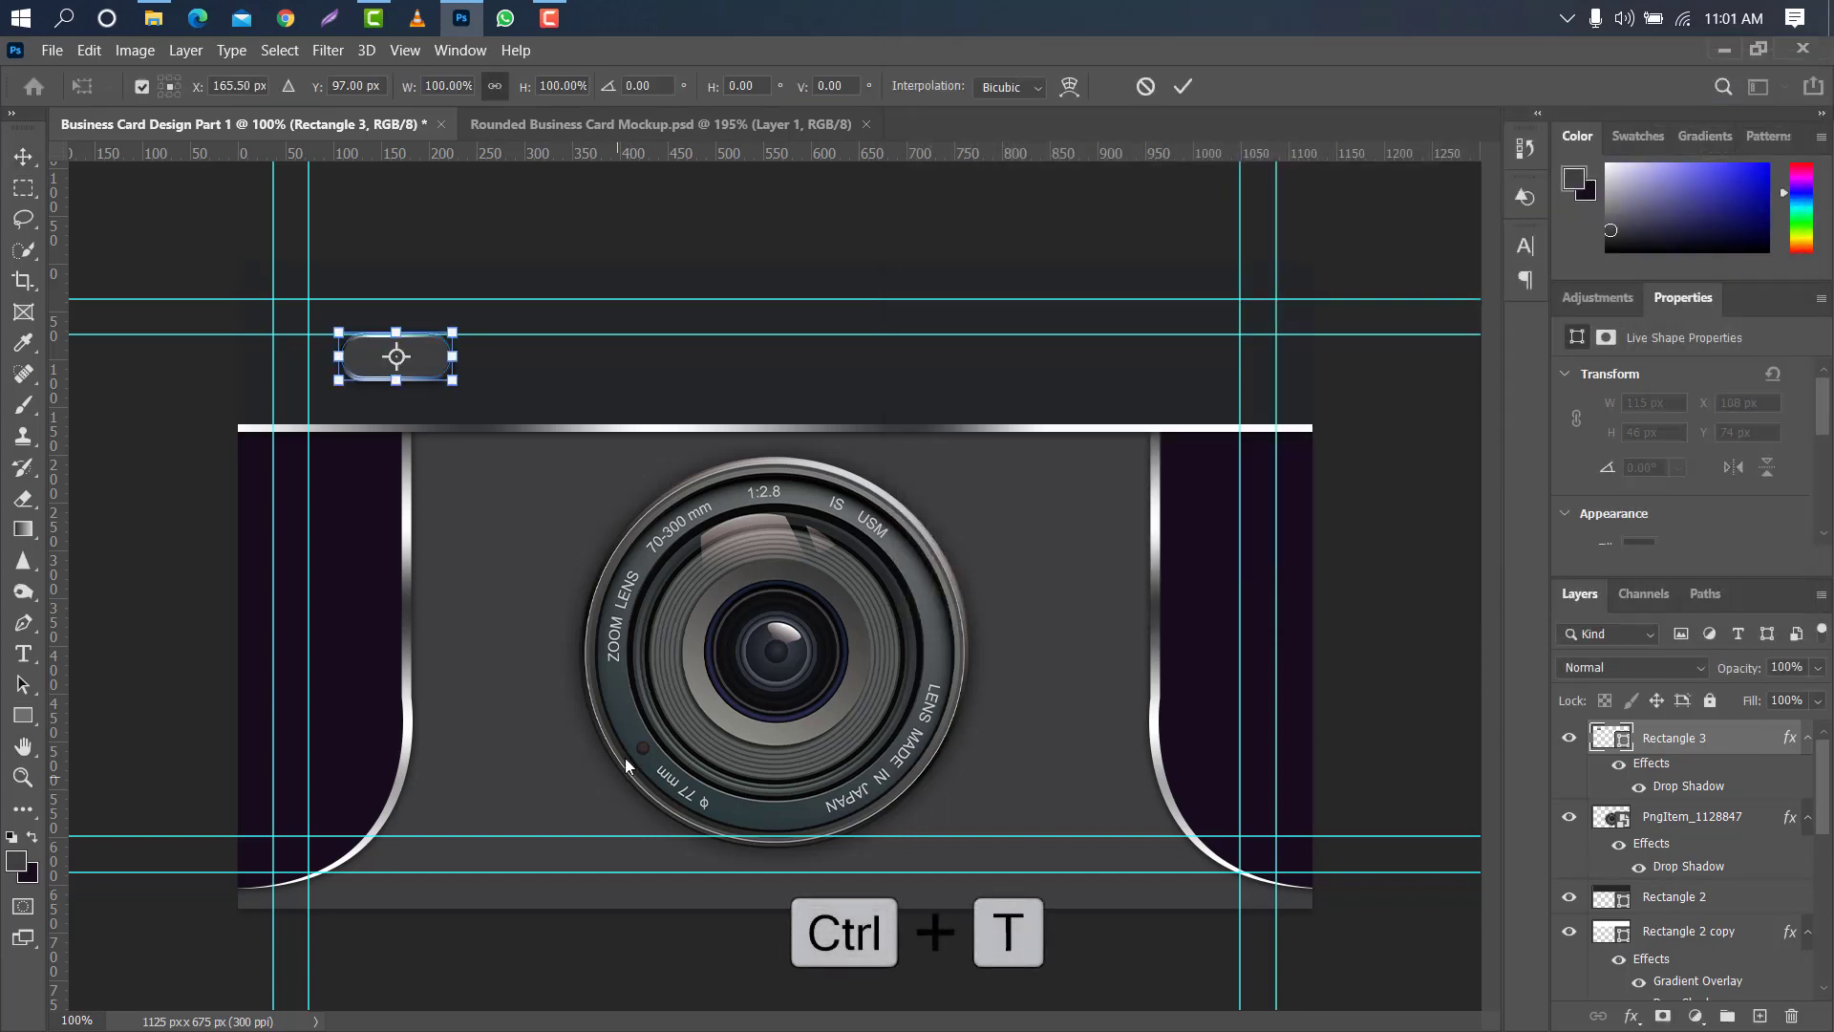
pyautogui.press('Down')
pyautogui.press('Down')
pyautogui.press('Down')
pyautogui.press('Down')
pyautogui.press('Down')
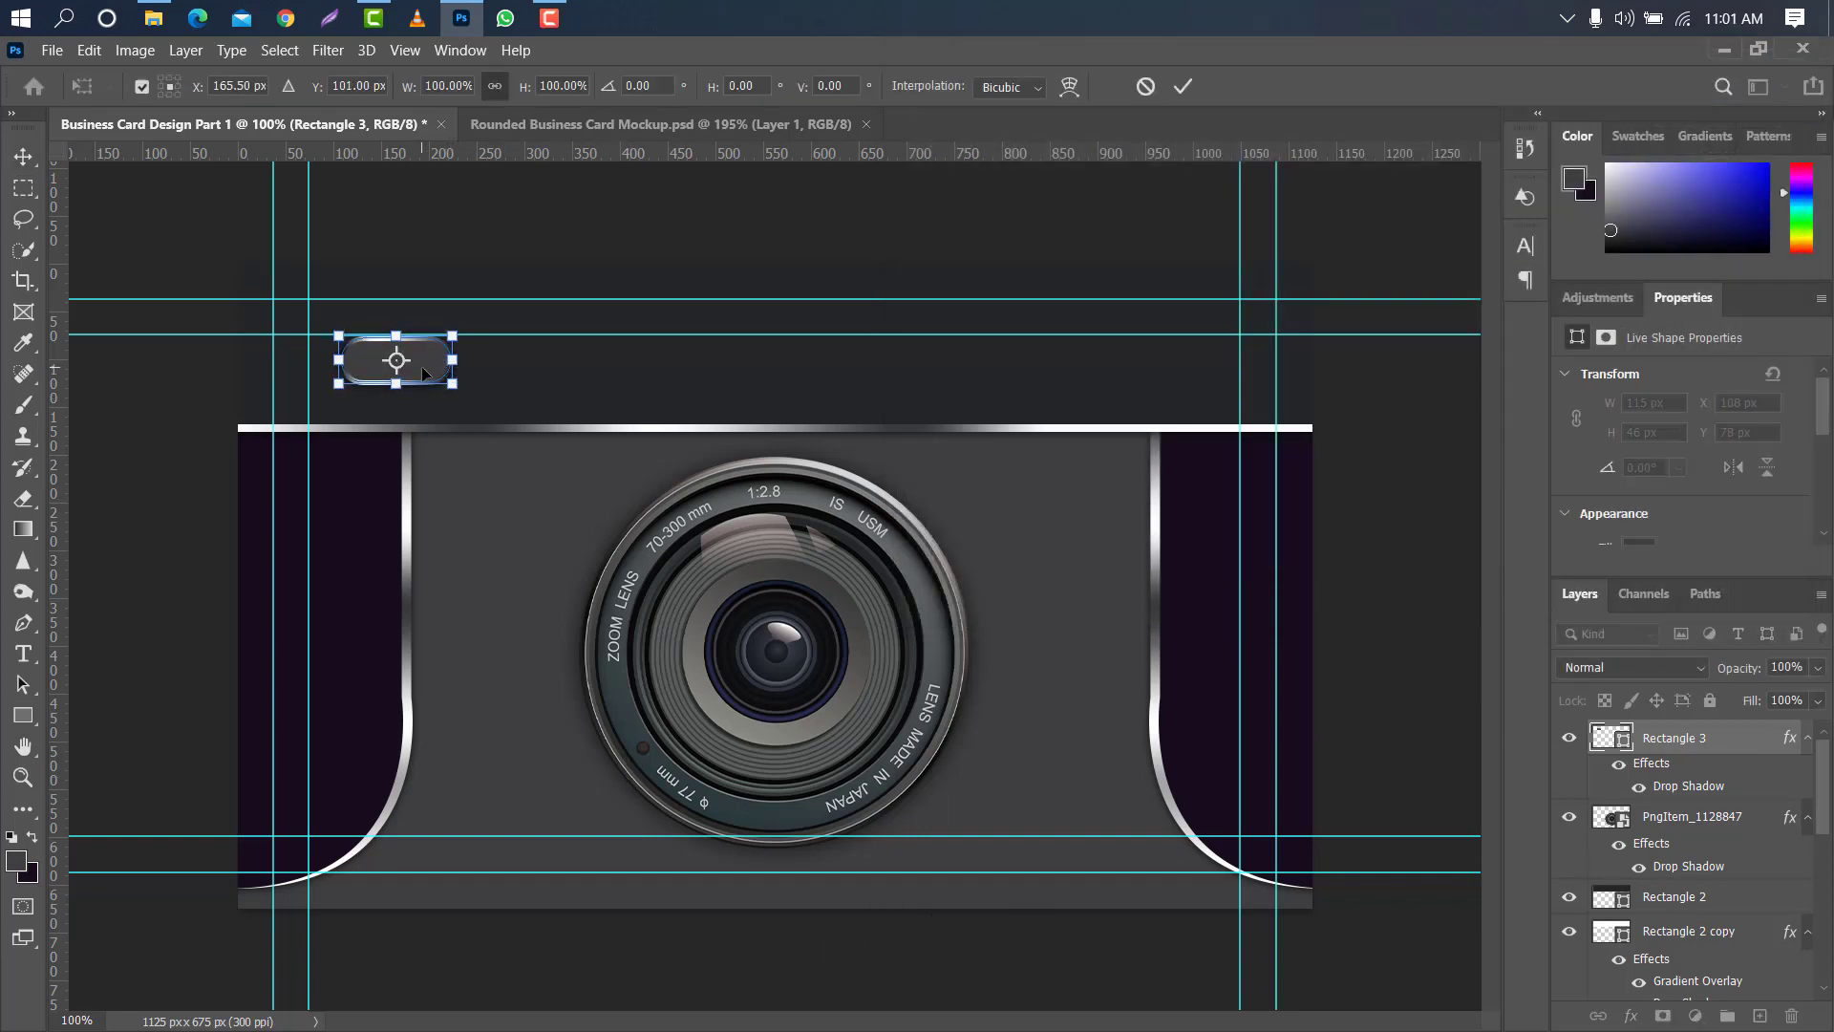
pyautogui.press('Left')
pyautogui.click(1183, 86)
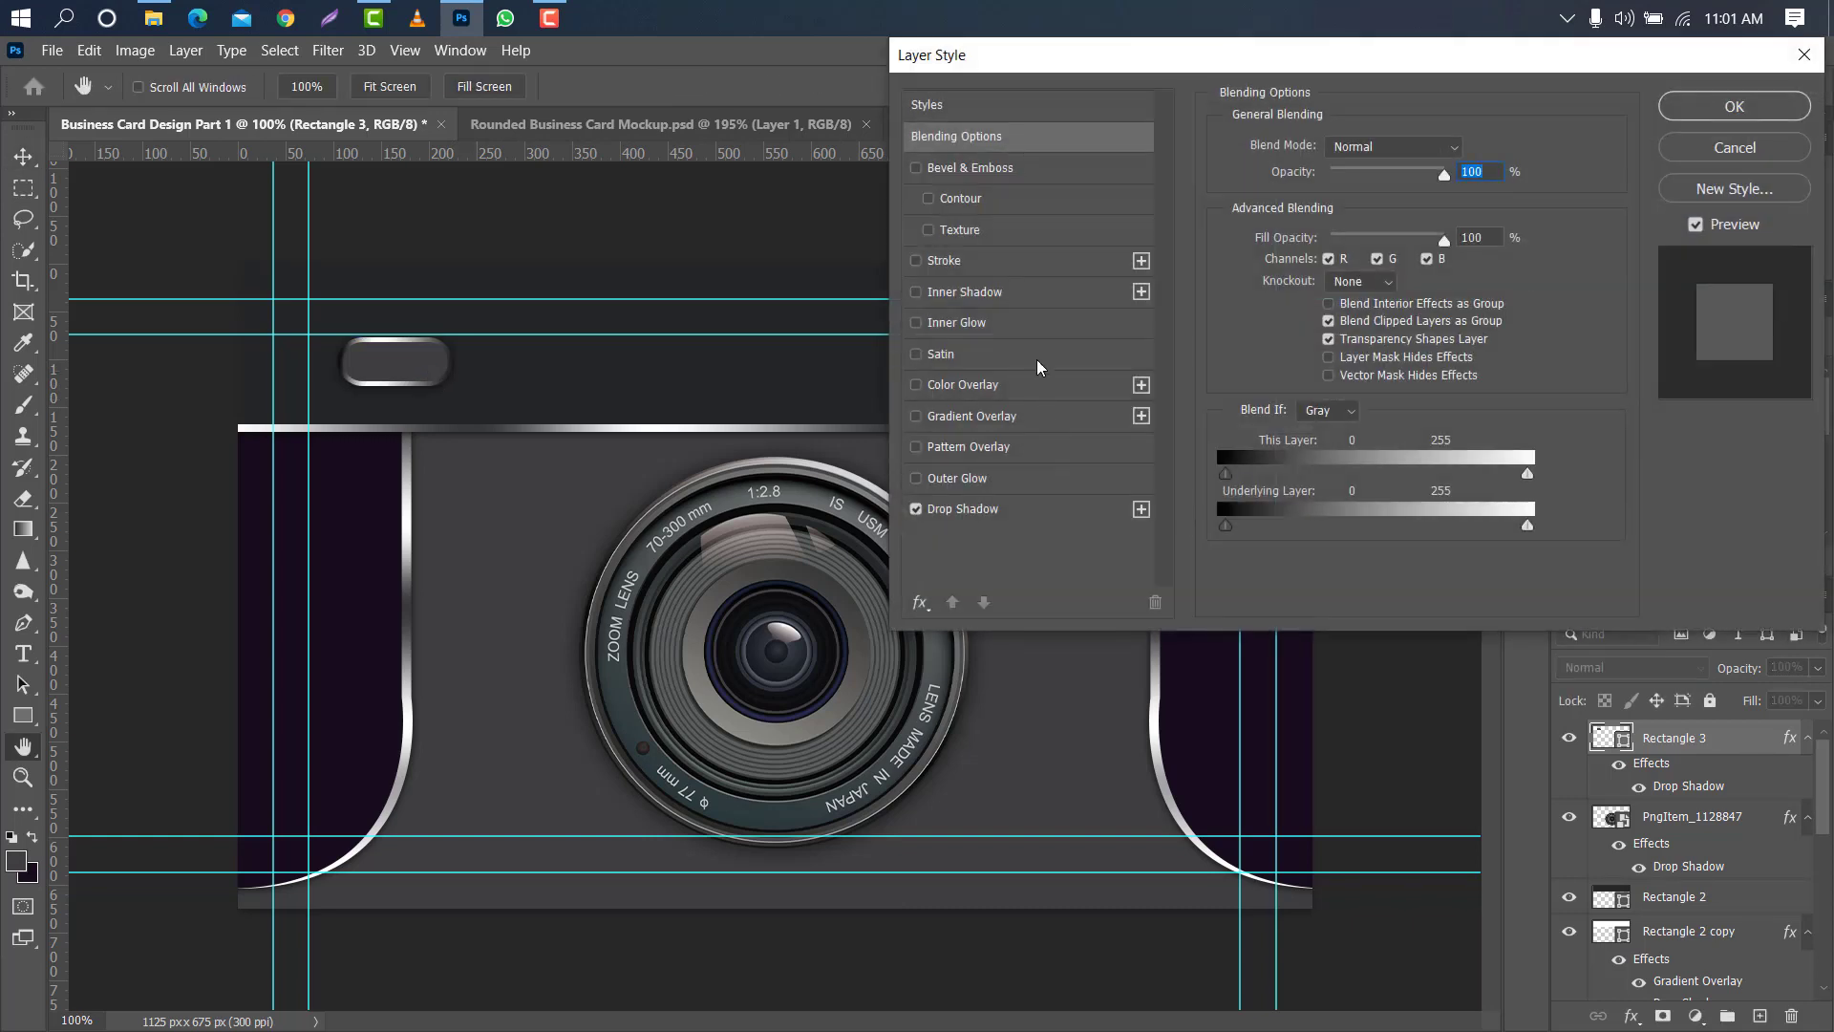
# - Add a white (#ffffff) Inner Glow with 6 px size to the rounded rectangle in the upper band
pyautogui.click(1035, 328)
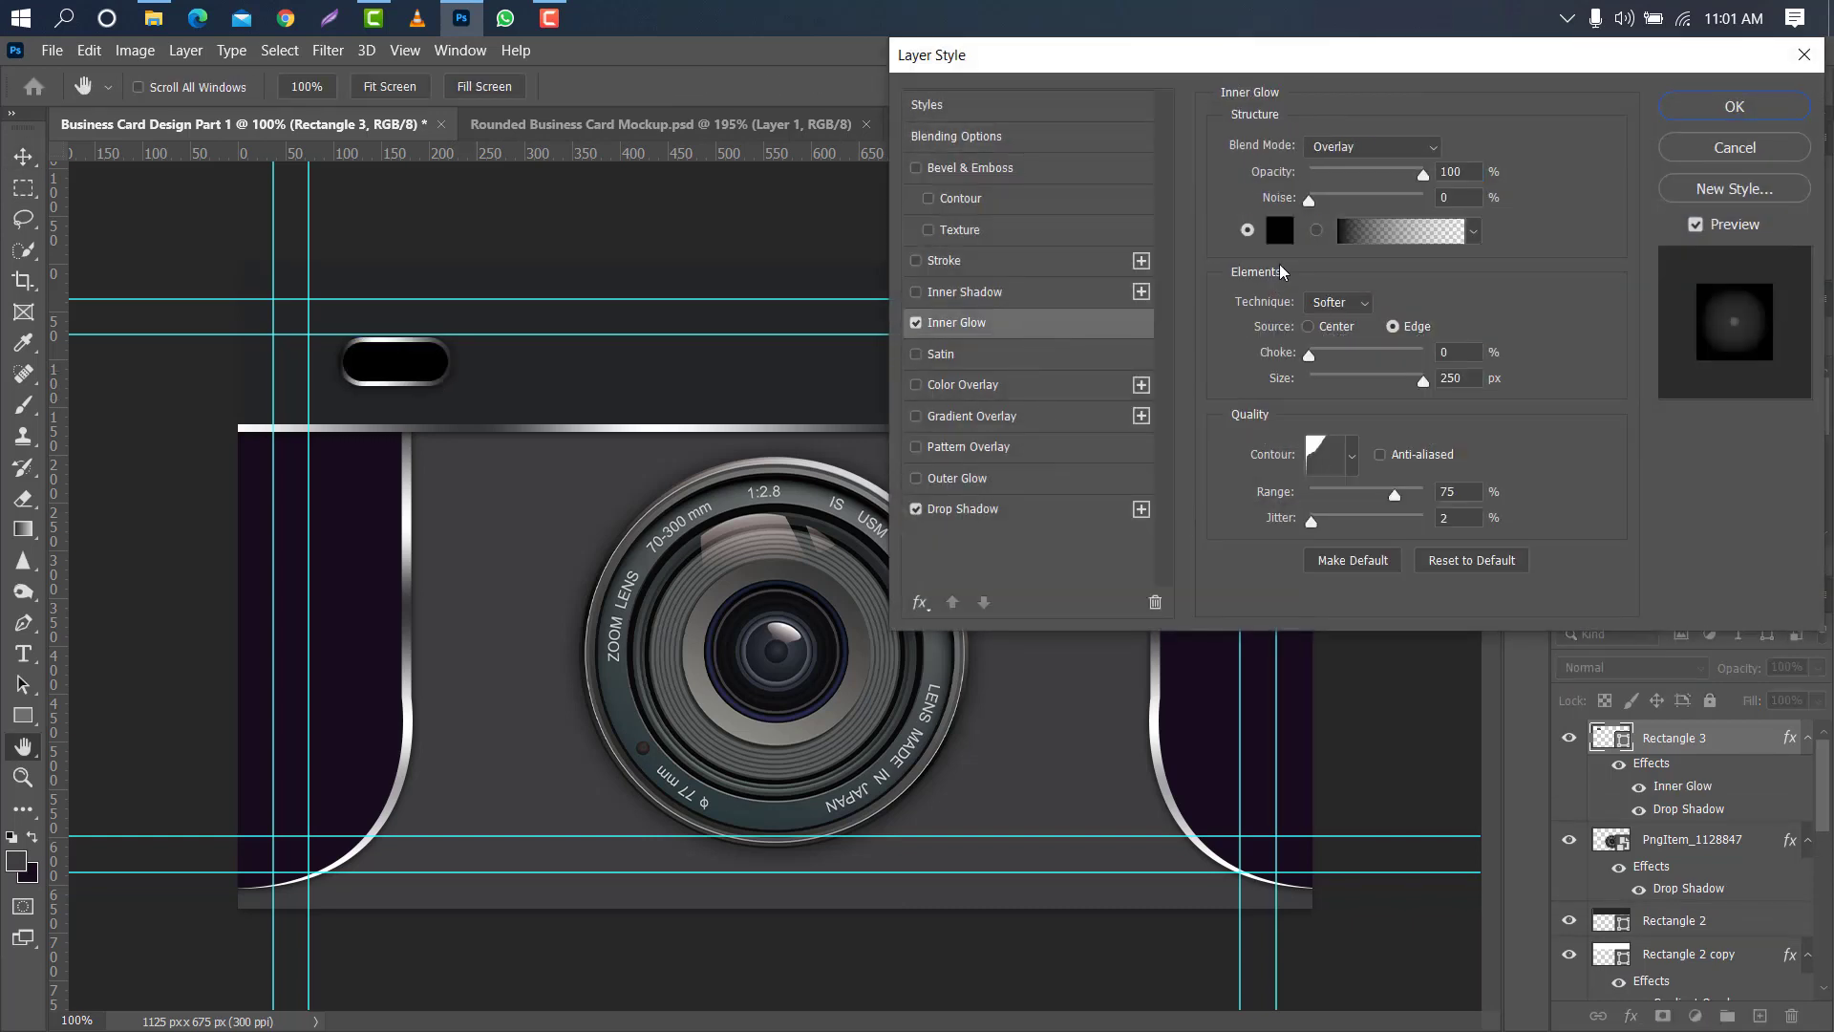
pyautogui.click(1280, 229)
pyautogui.click(1193, 250)
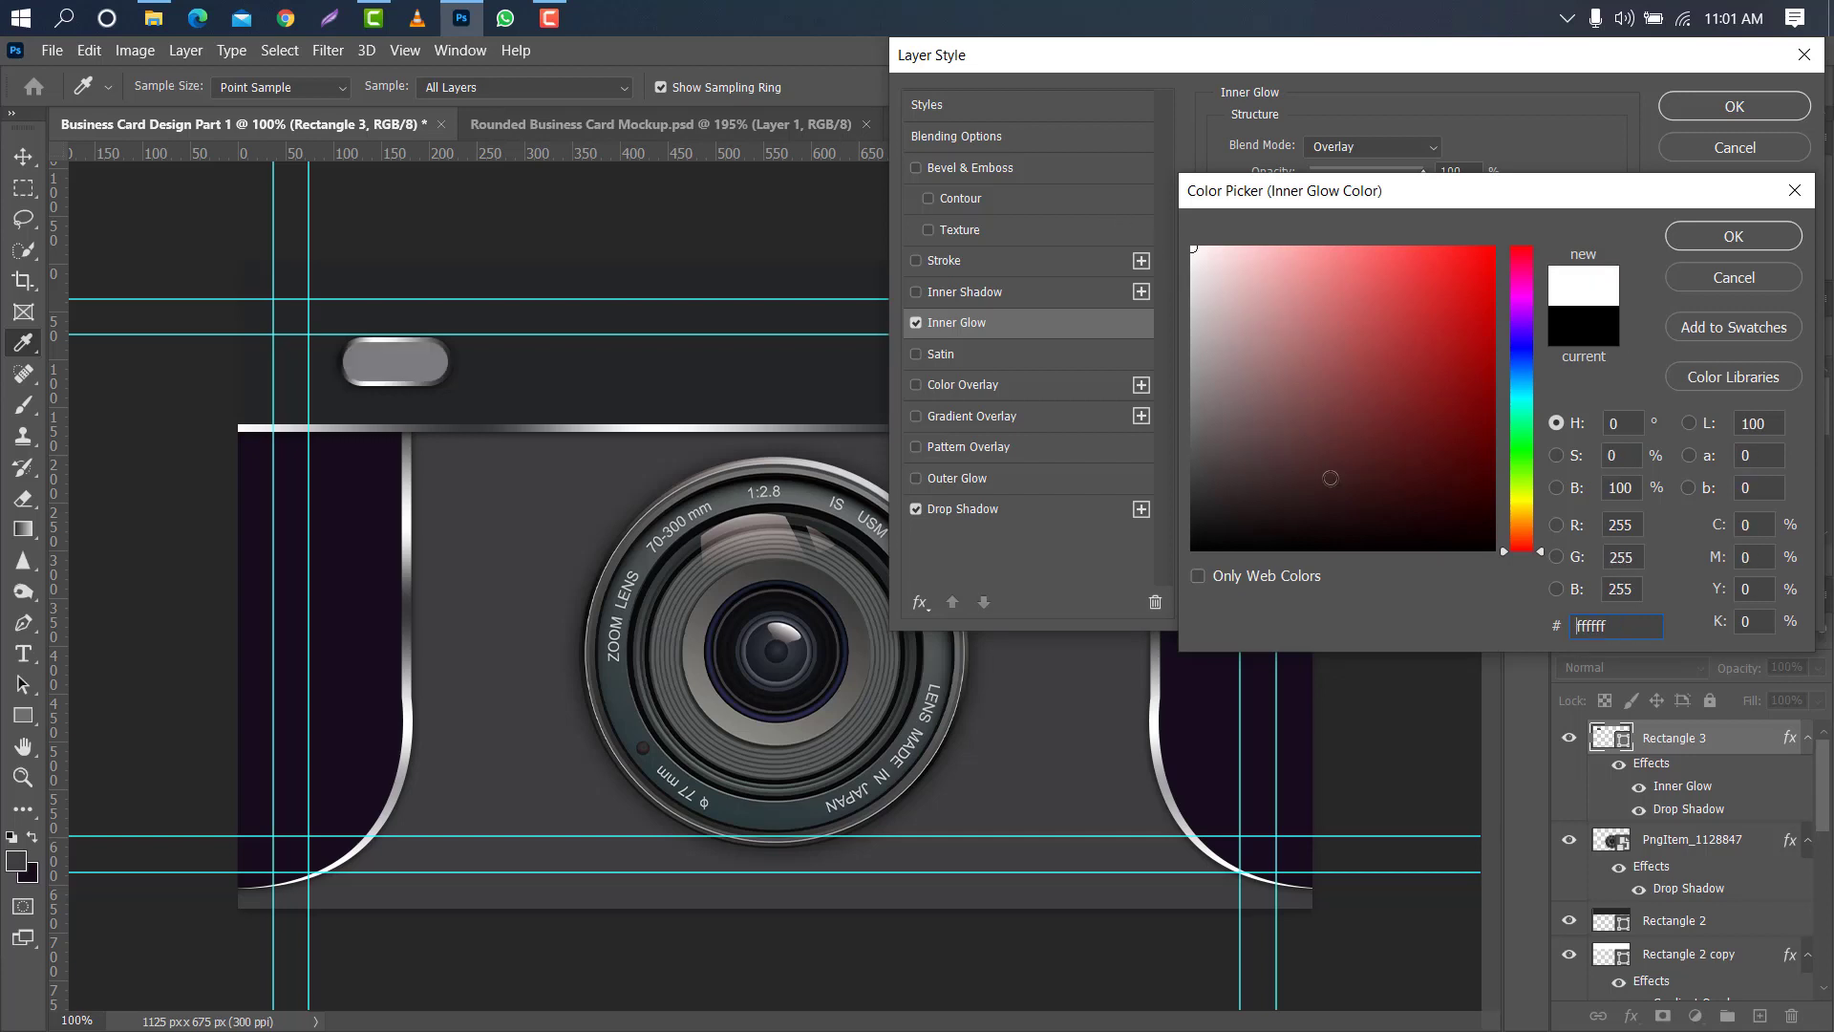
pyautogui.click(1734, 236)
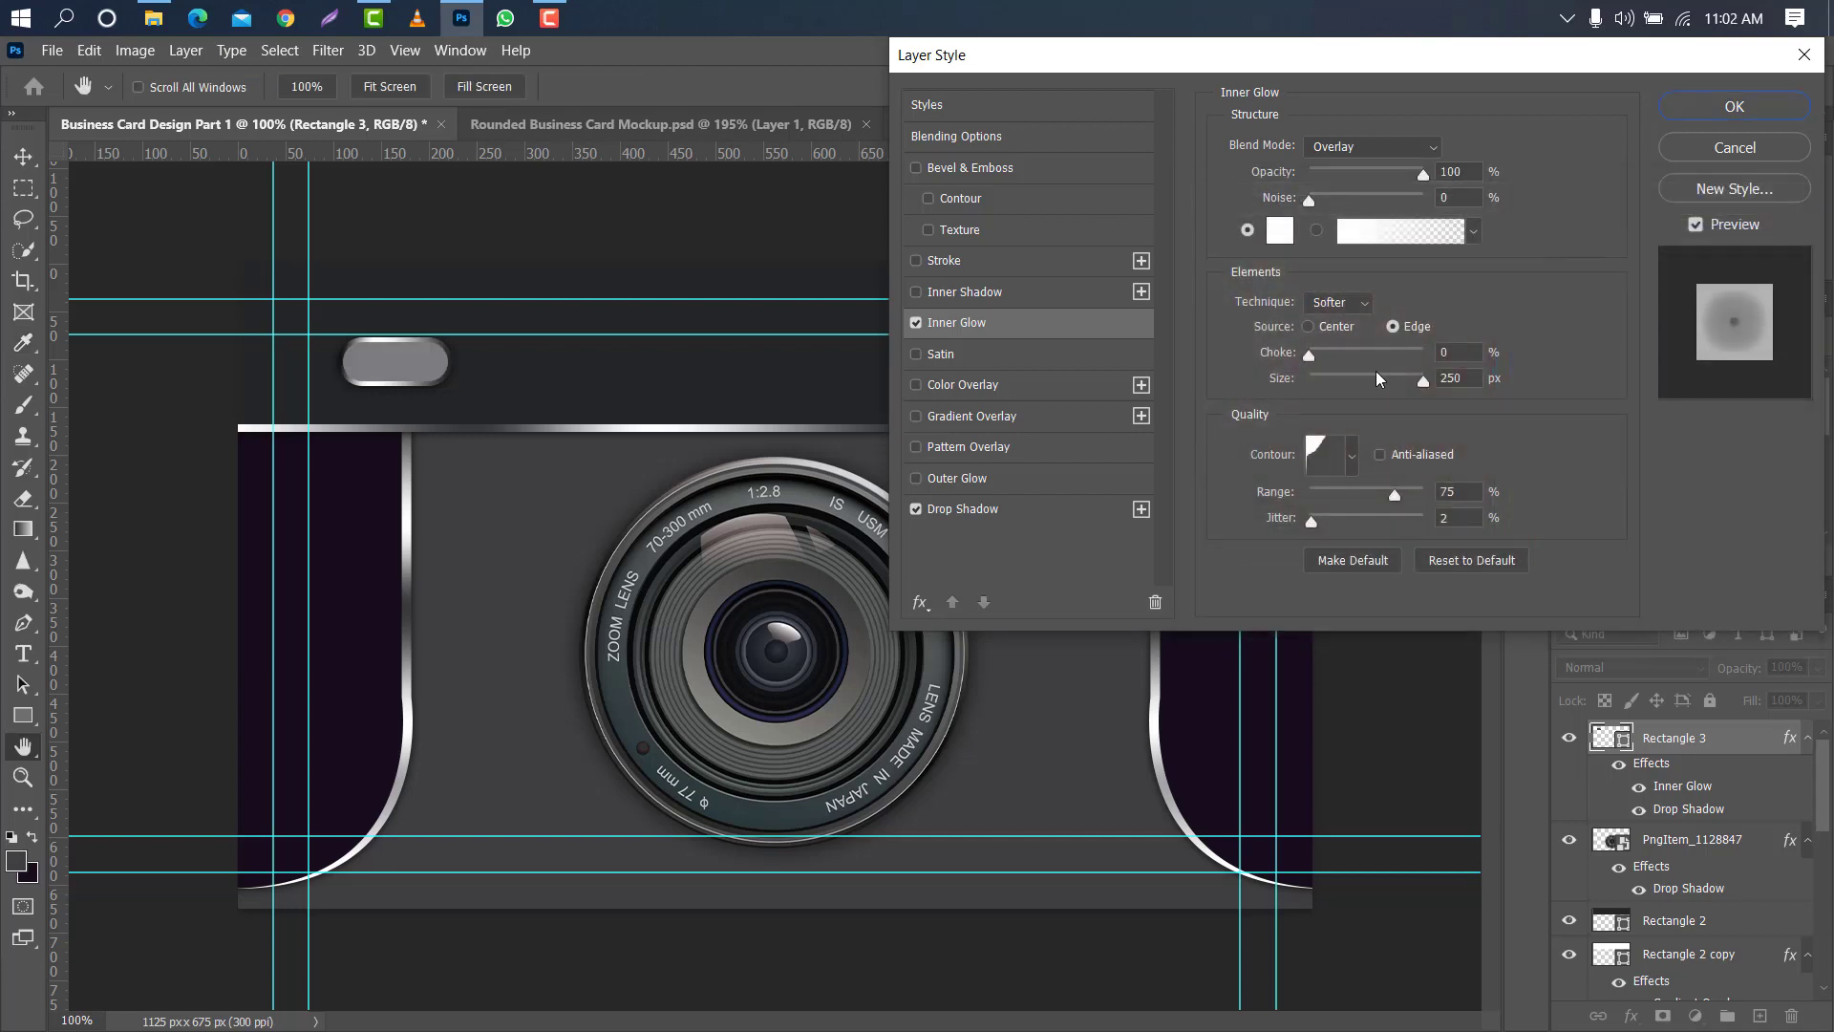
pyautogui.moveTo(1420, 385); pyautogui.dragTo(1316, 390)
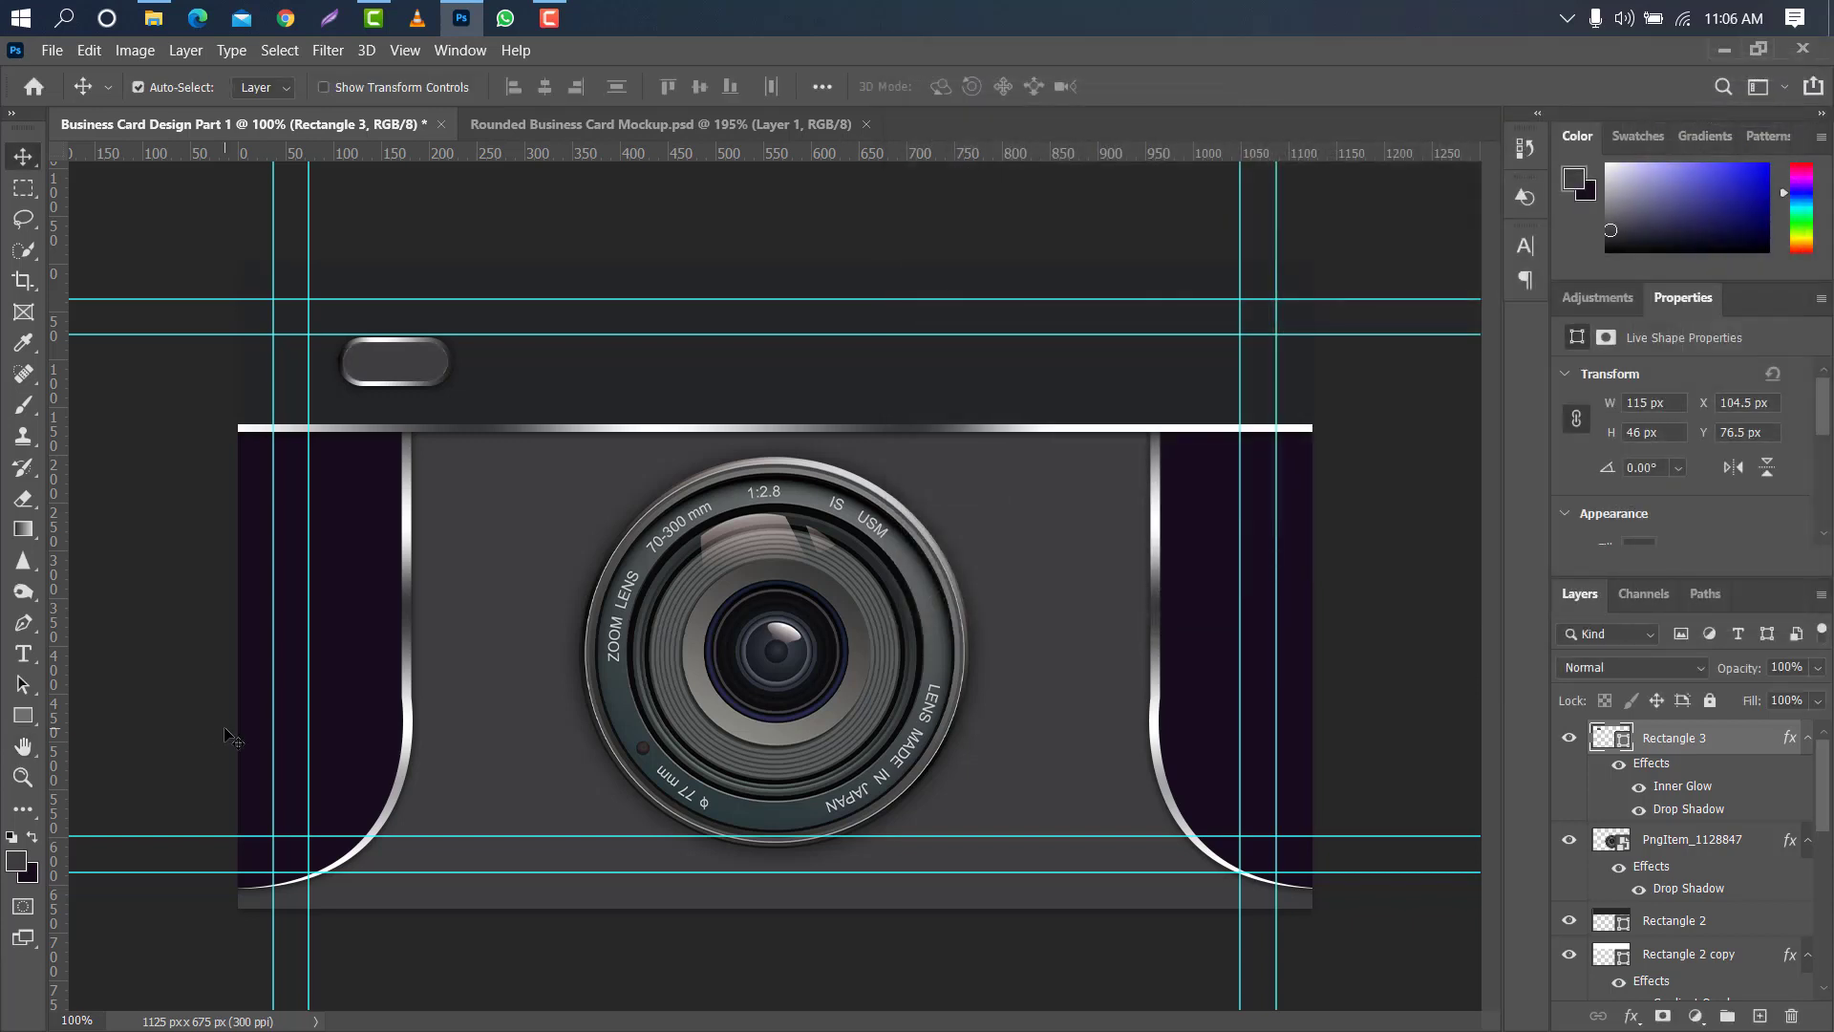
# - Add the title text "Photographic" in the card's upper band
pyautogui.click(23, 653)
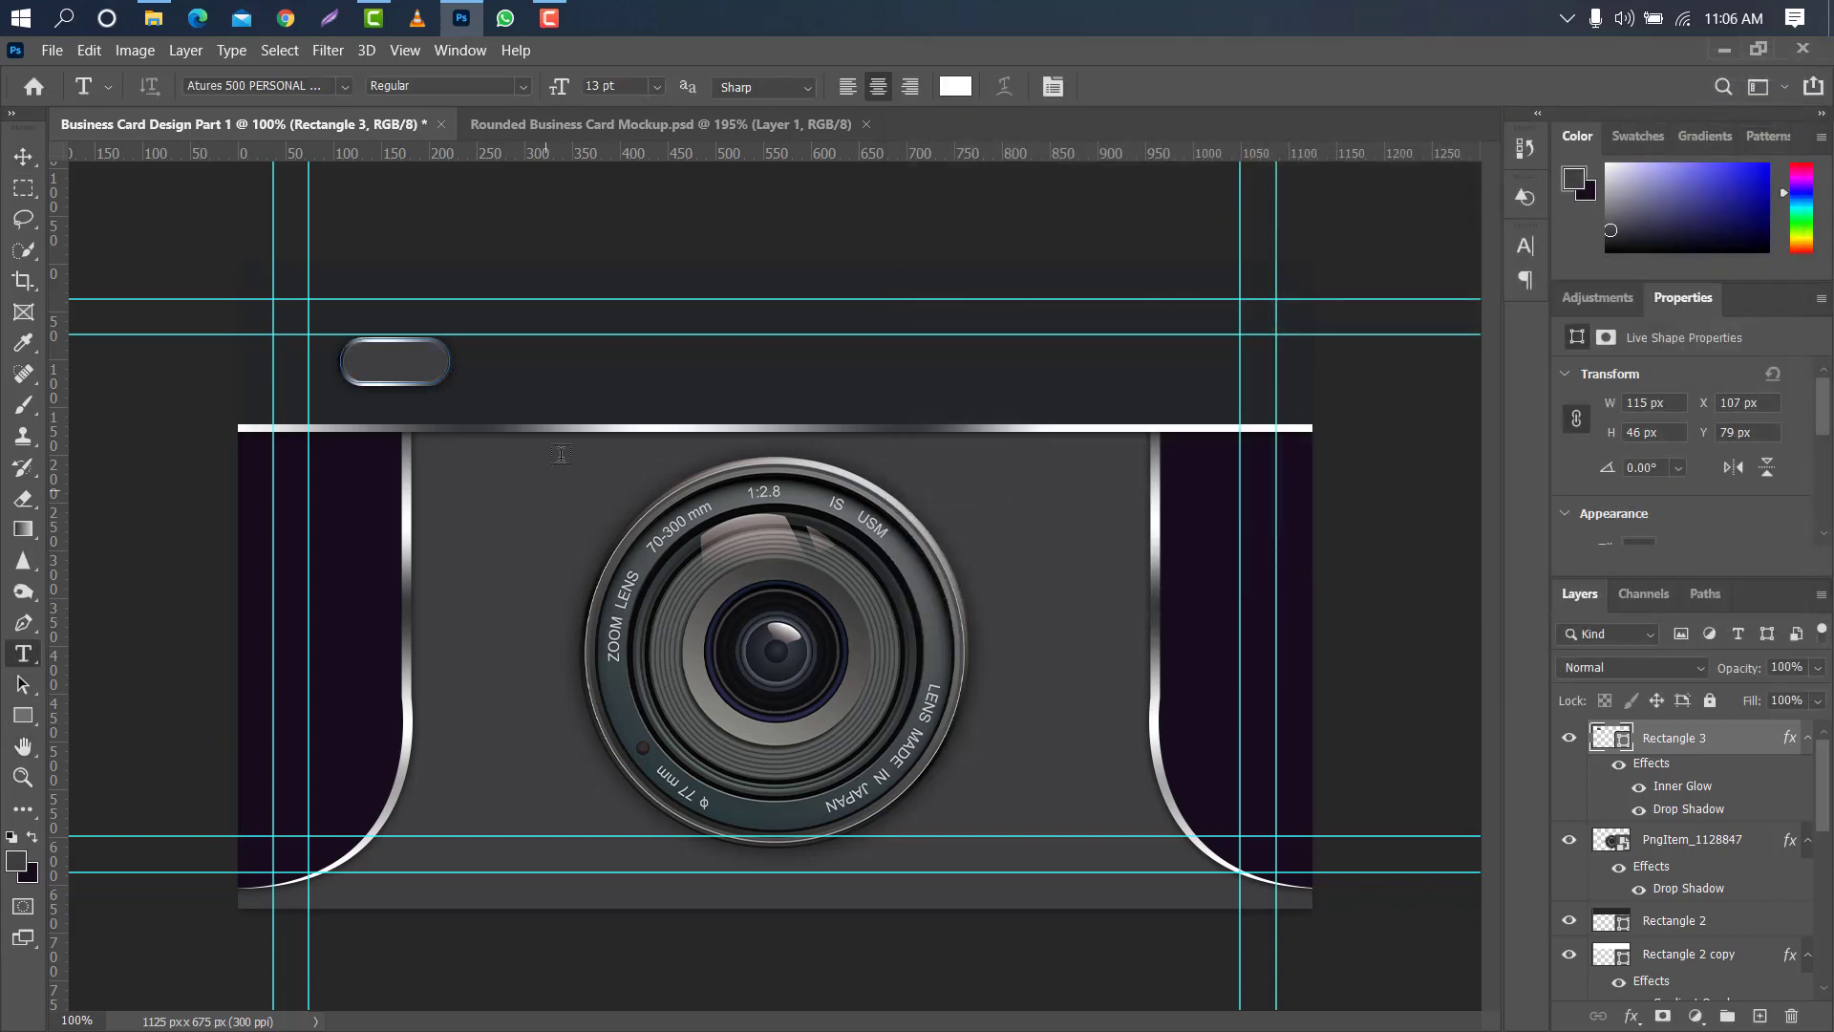
pyautogui.click(566, 372)
pyautogui.press('BackSpace')
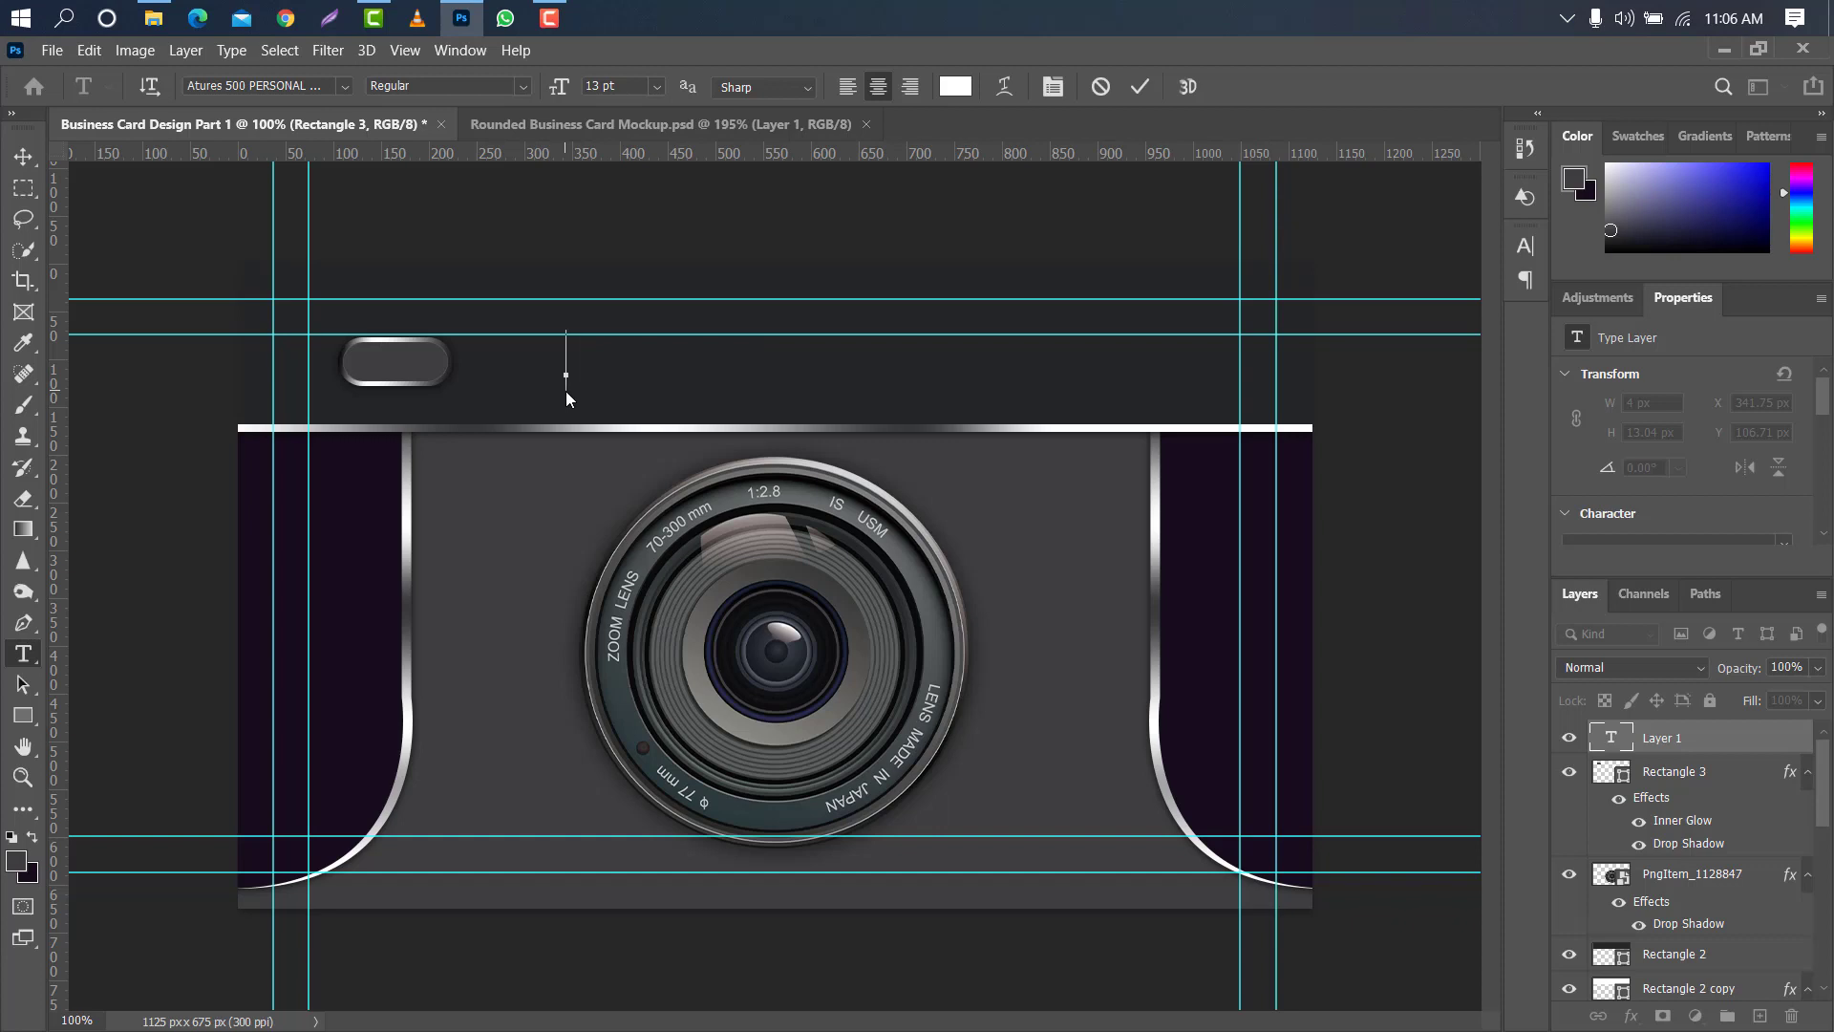
pyautogui.write('Photograph')
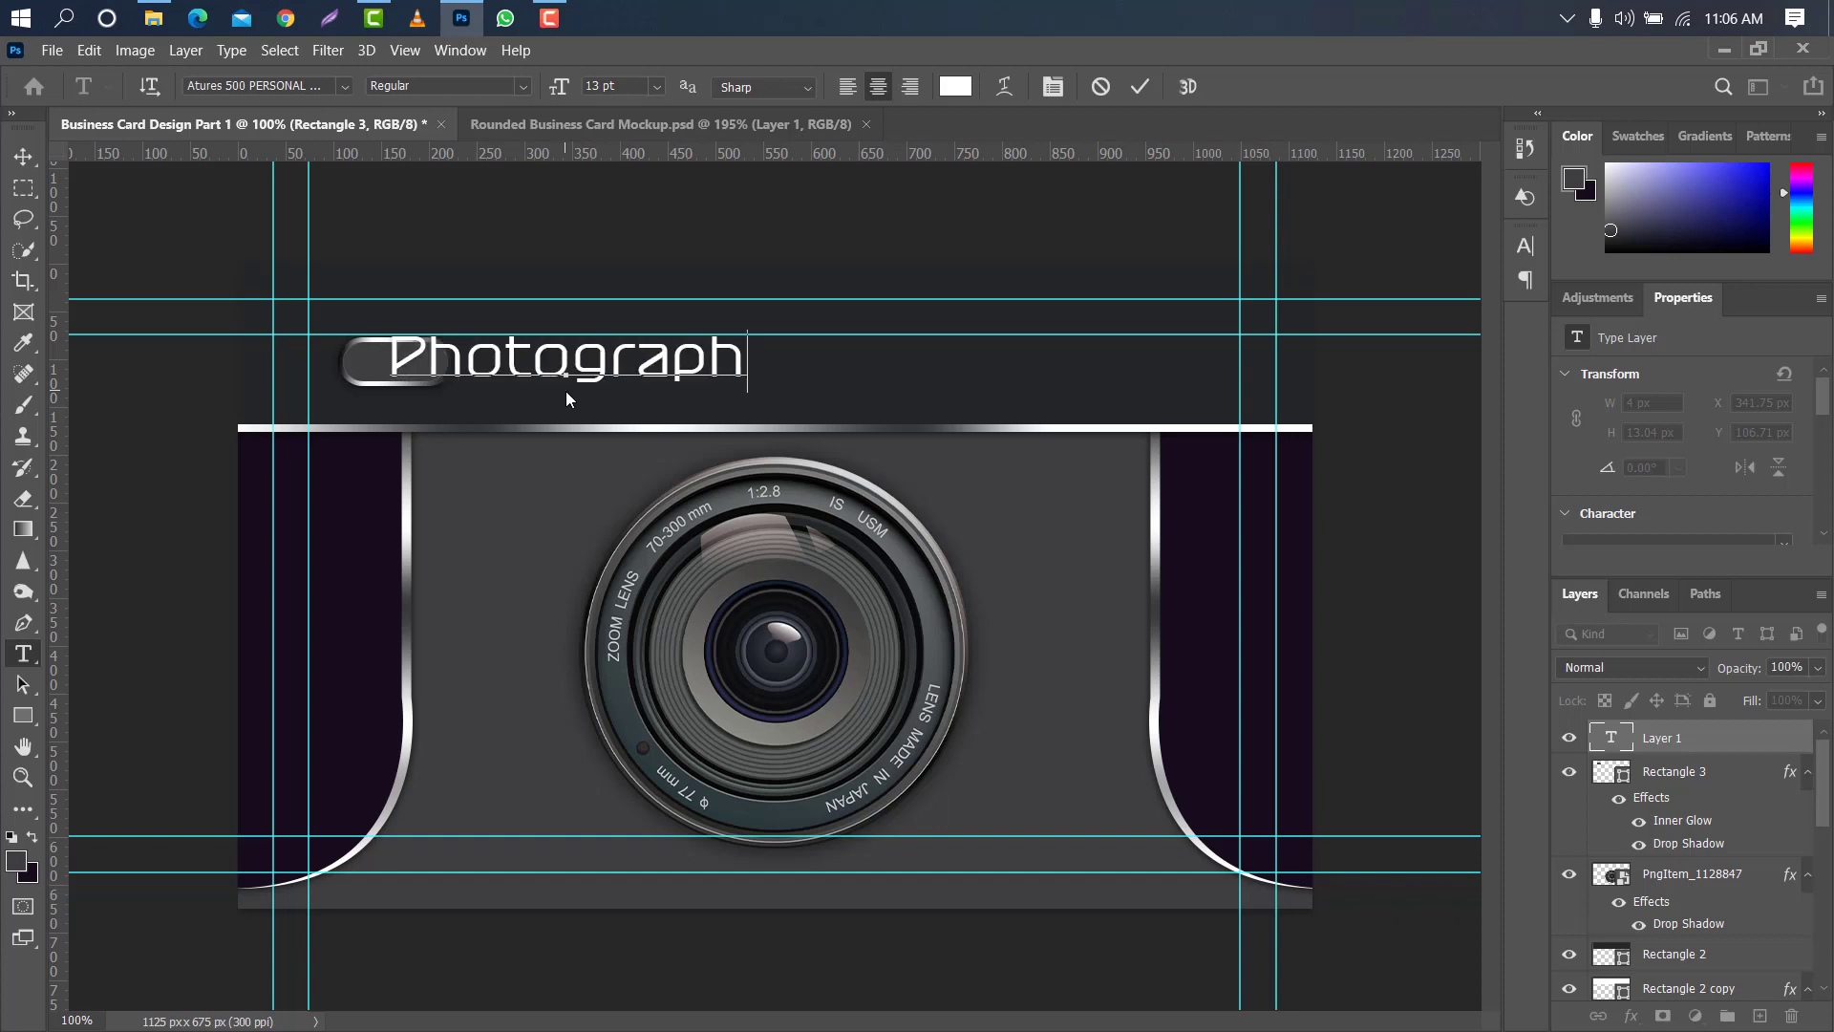
pyautogui.write('ic')
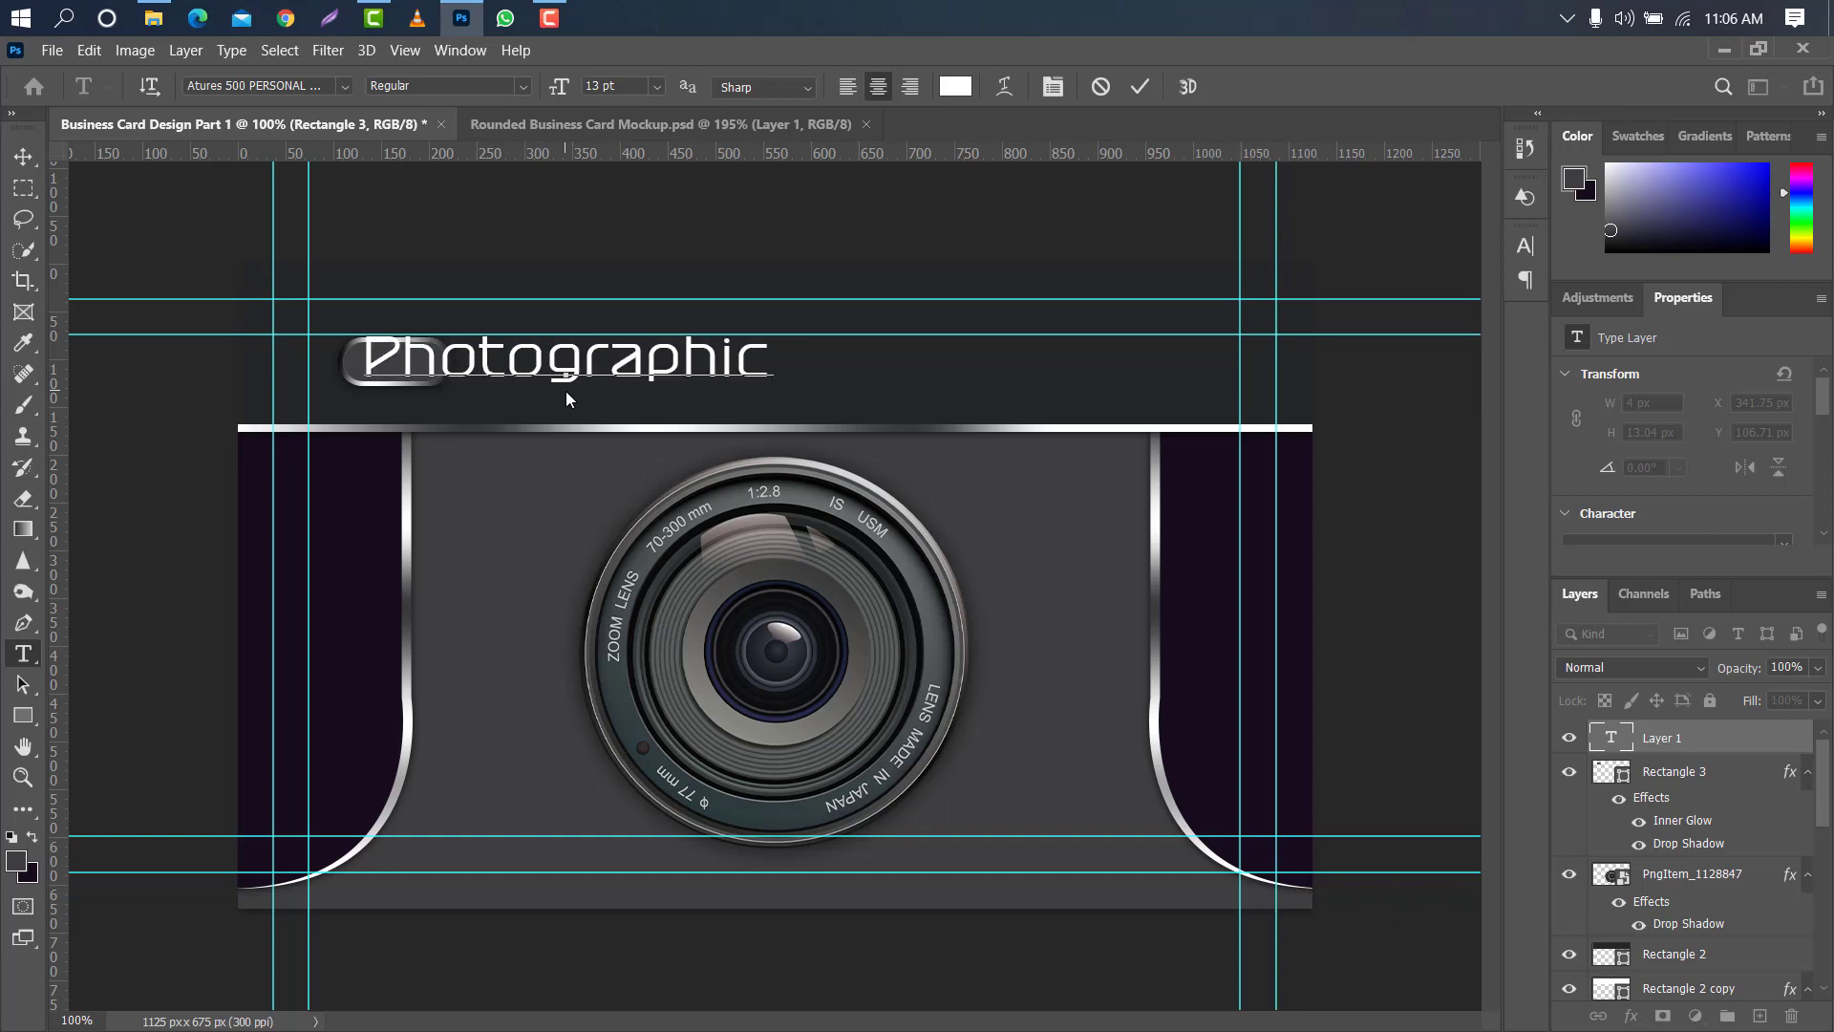
pyautogui.click(1140, 86)
# - Move the "Photographic" title to the middle of the upper band, above the lens, at about X 350 px, Y 77 px
pyautogui.hotkey('ctrl', 't')
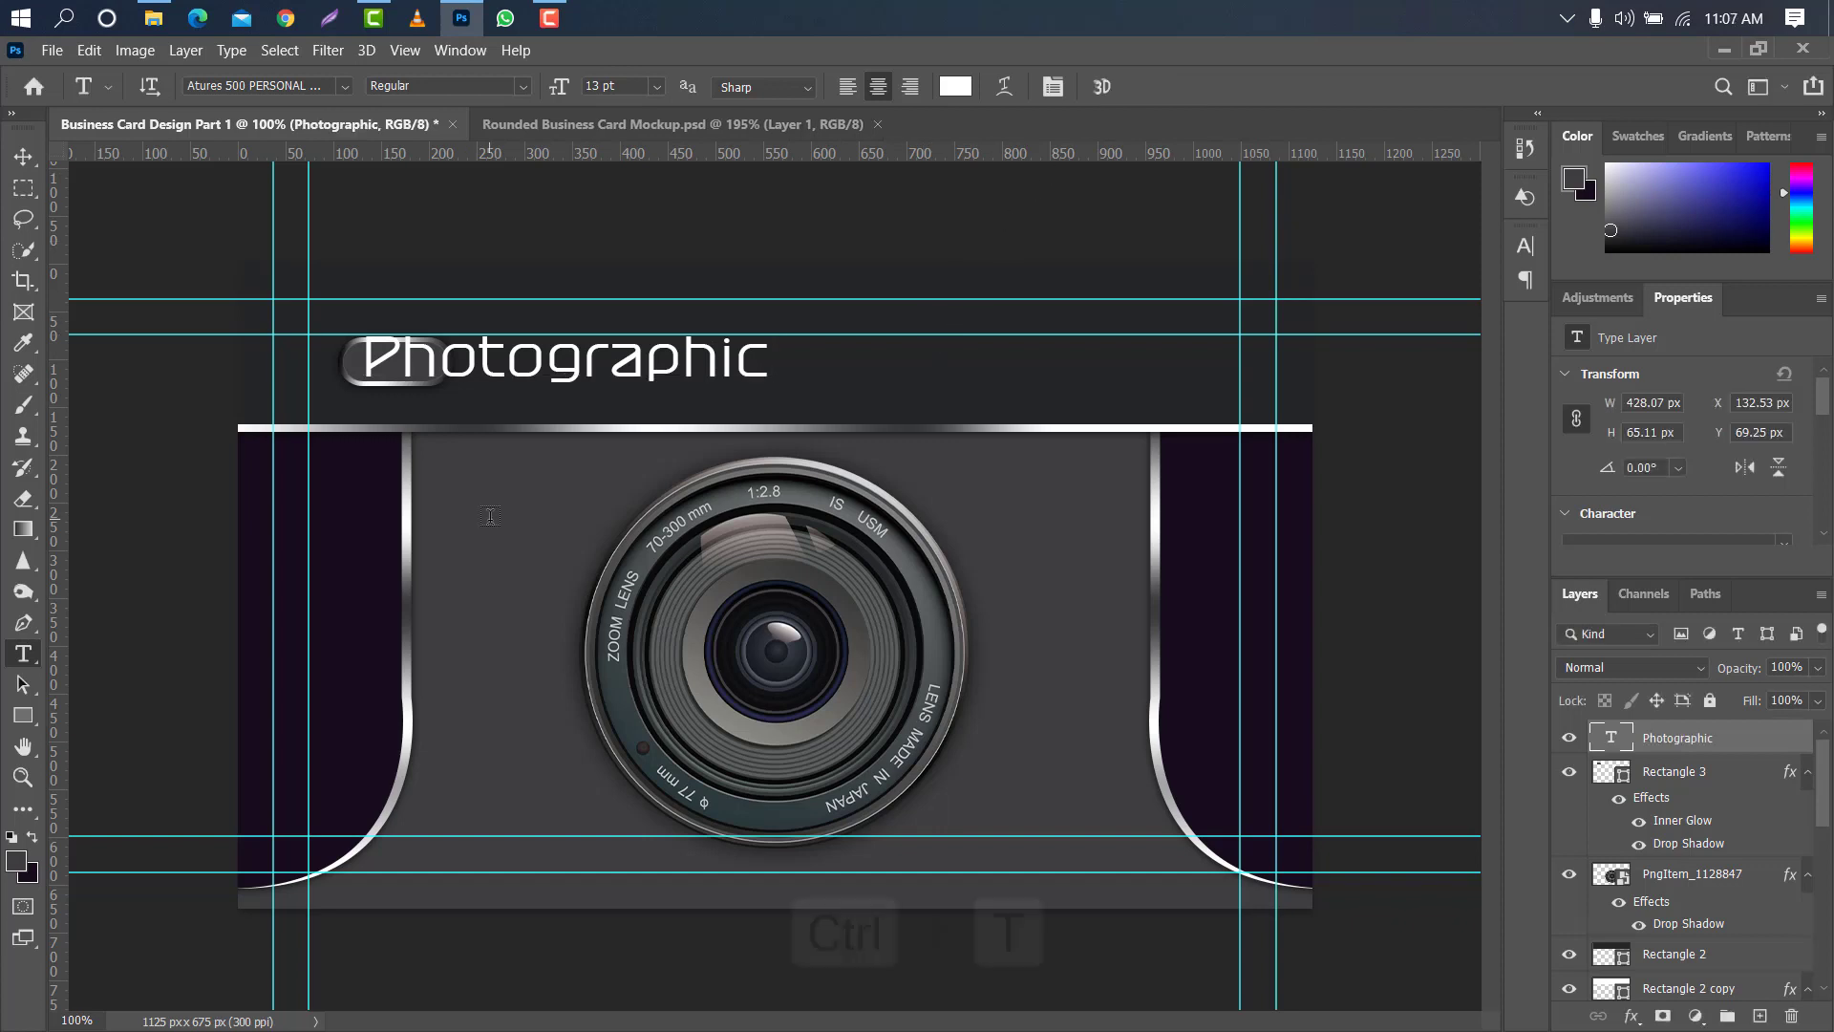
pyautogui.moveTo(640, 366); pyautogui.dragTo(845, 364)
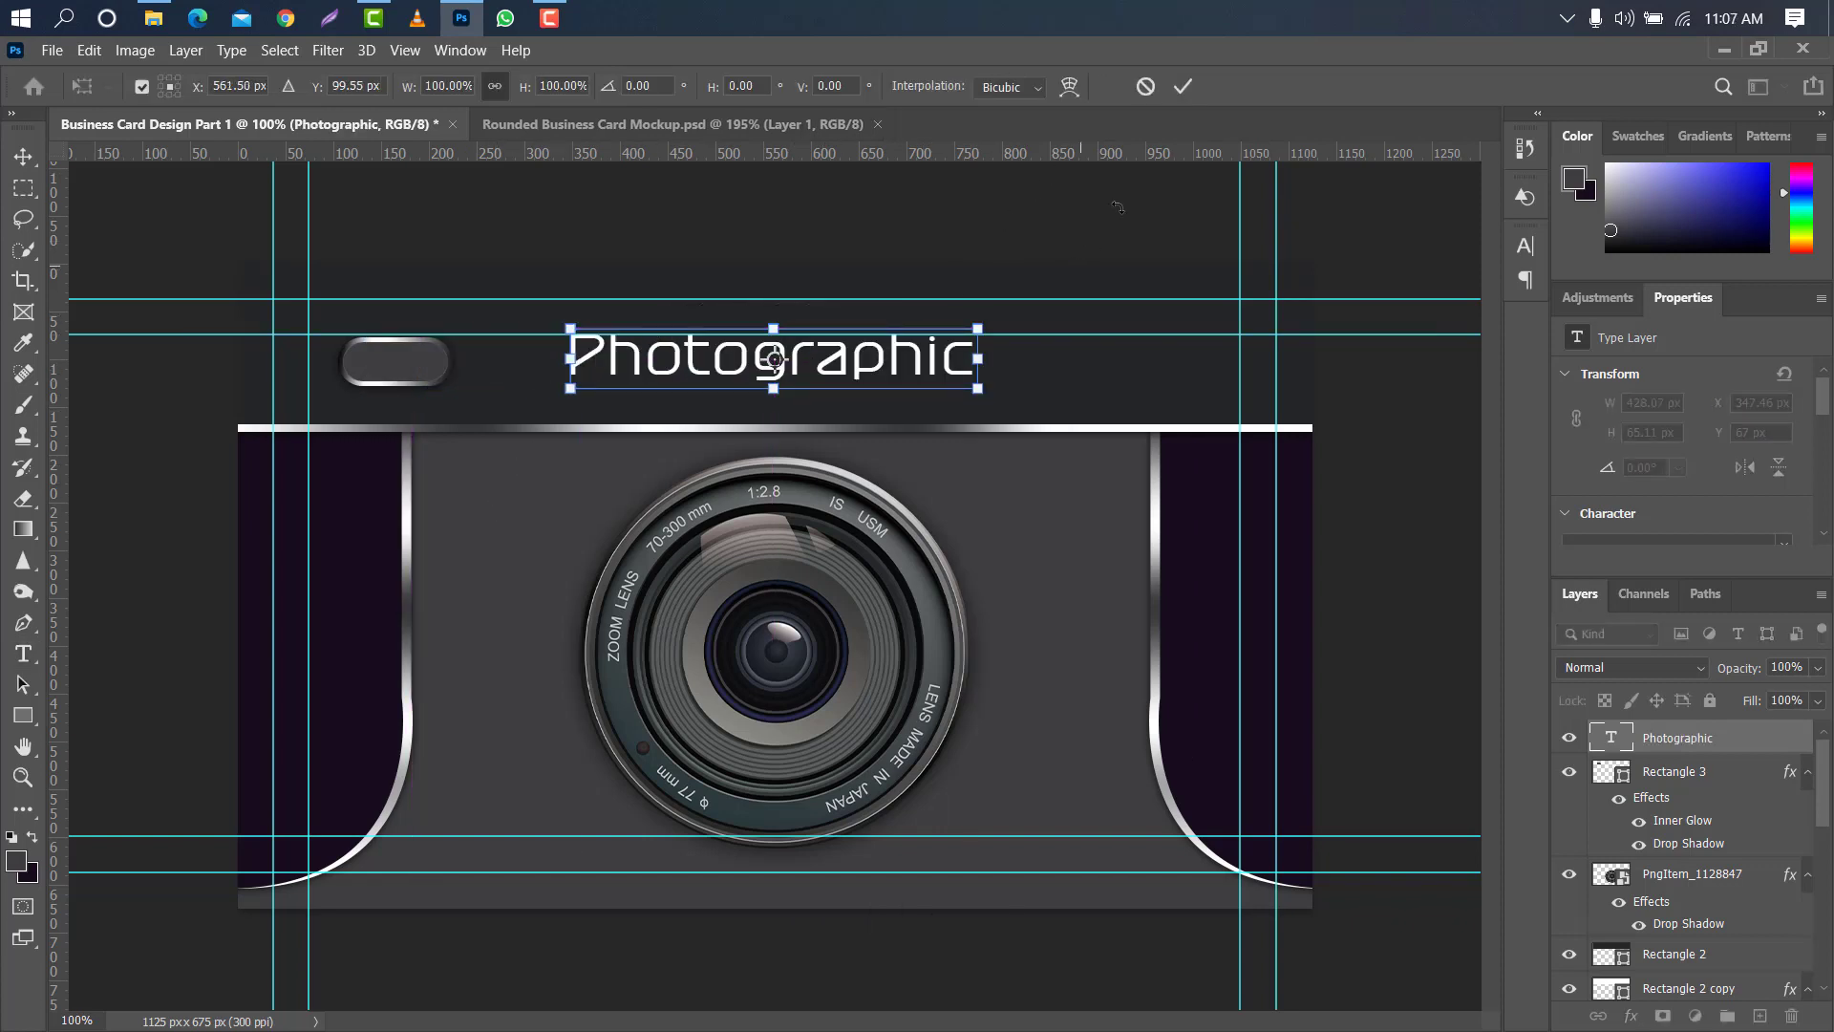
pyautogui.click(1181, 86)
pyautogui.click(21, 158)
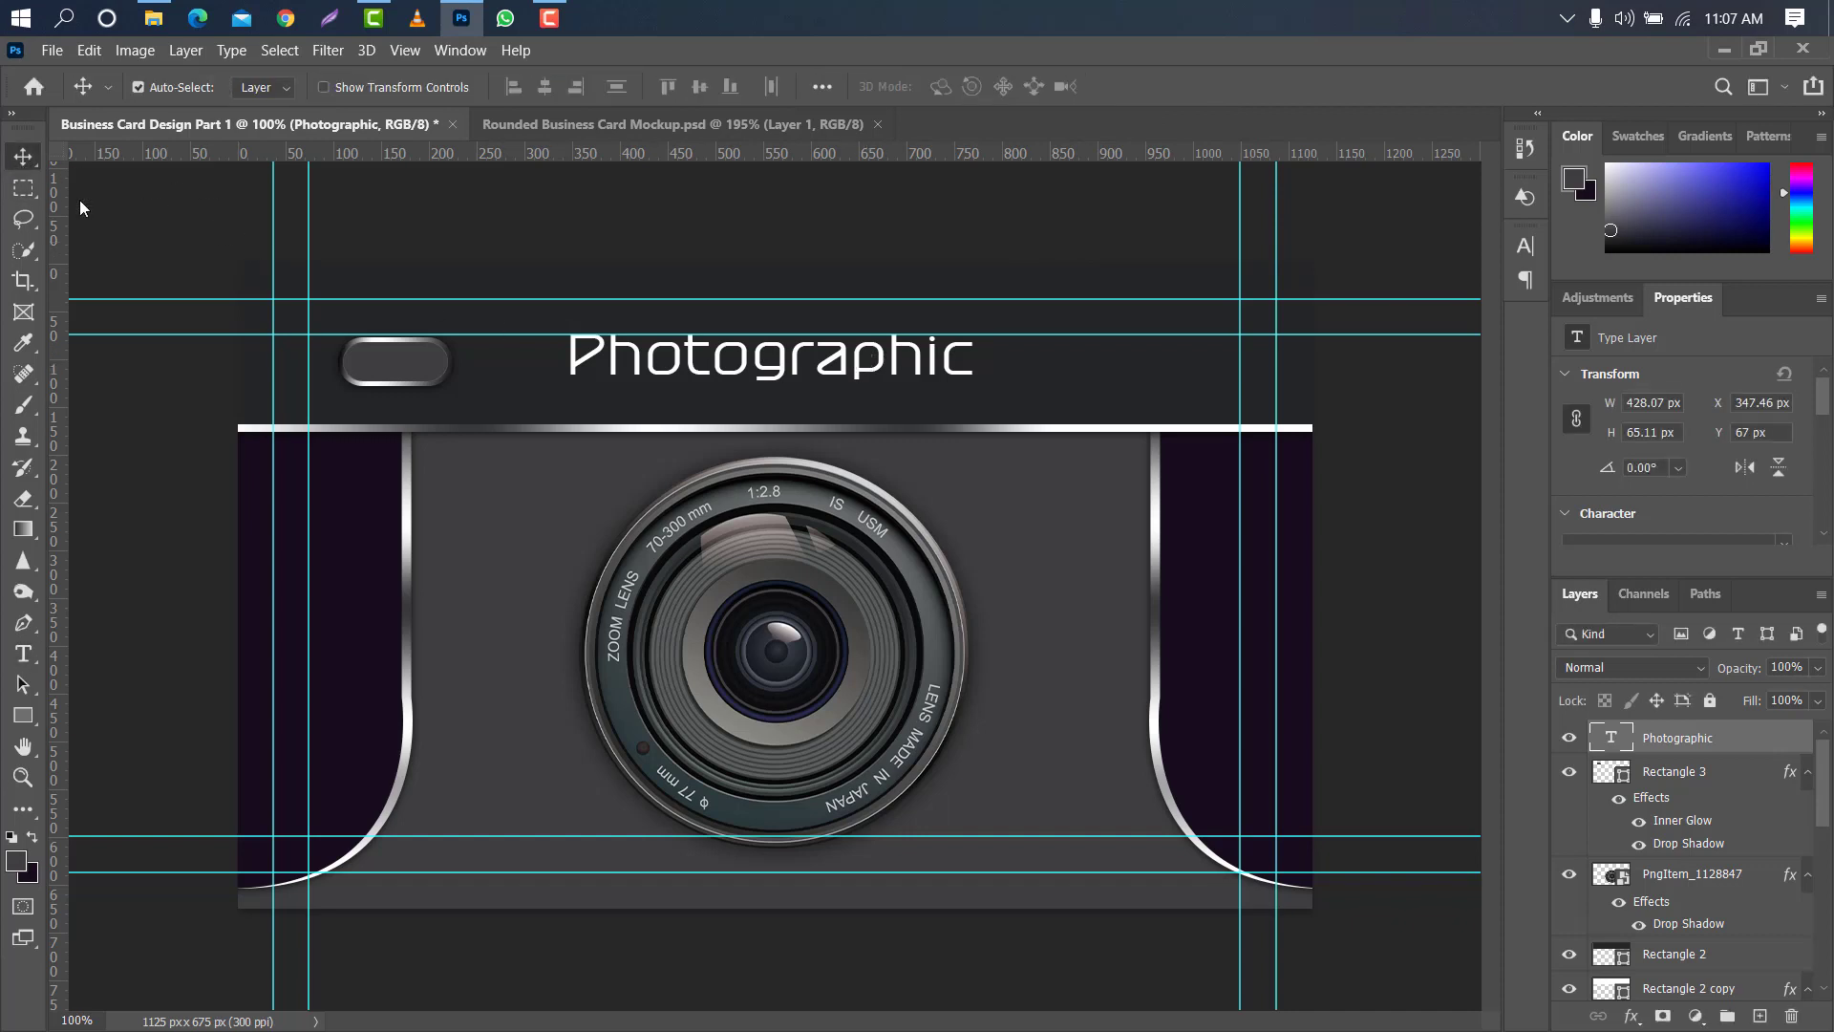
pyautogui.moveTo(845, 369); pyautogui.dragTo(861, 369)
# - Examine the title's character settings, including its font, style and tracking, keeping Atures 500 PERSONAL USE ONLY
pyautogui.click(1532, 245)
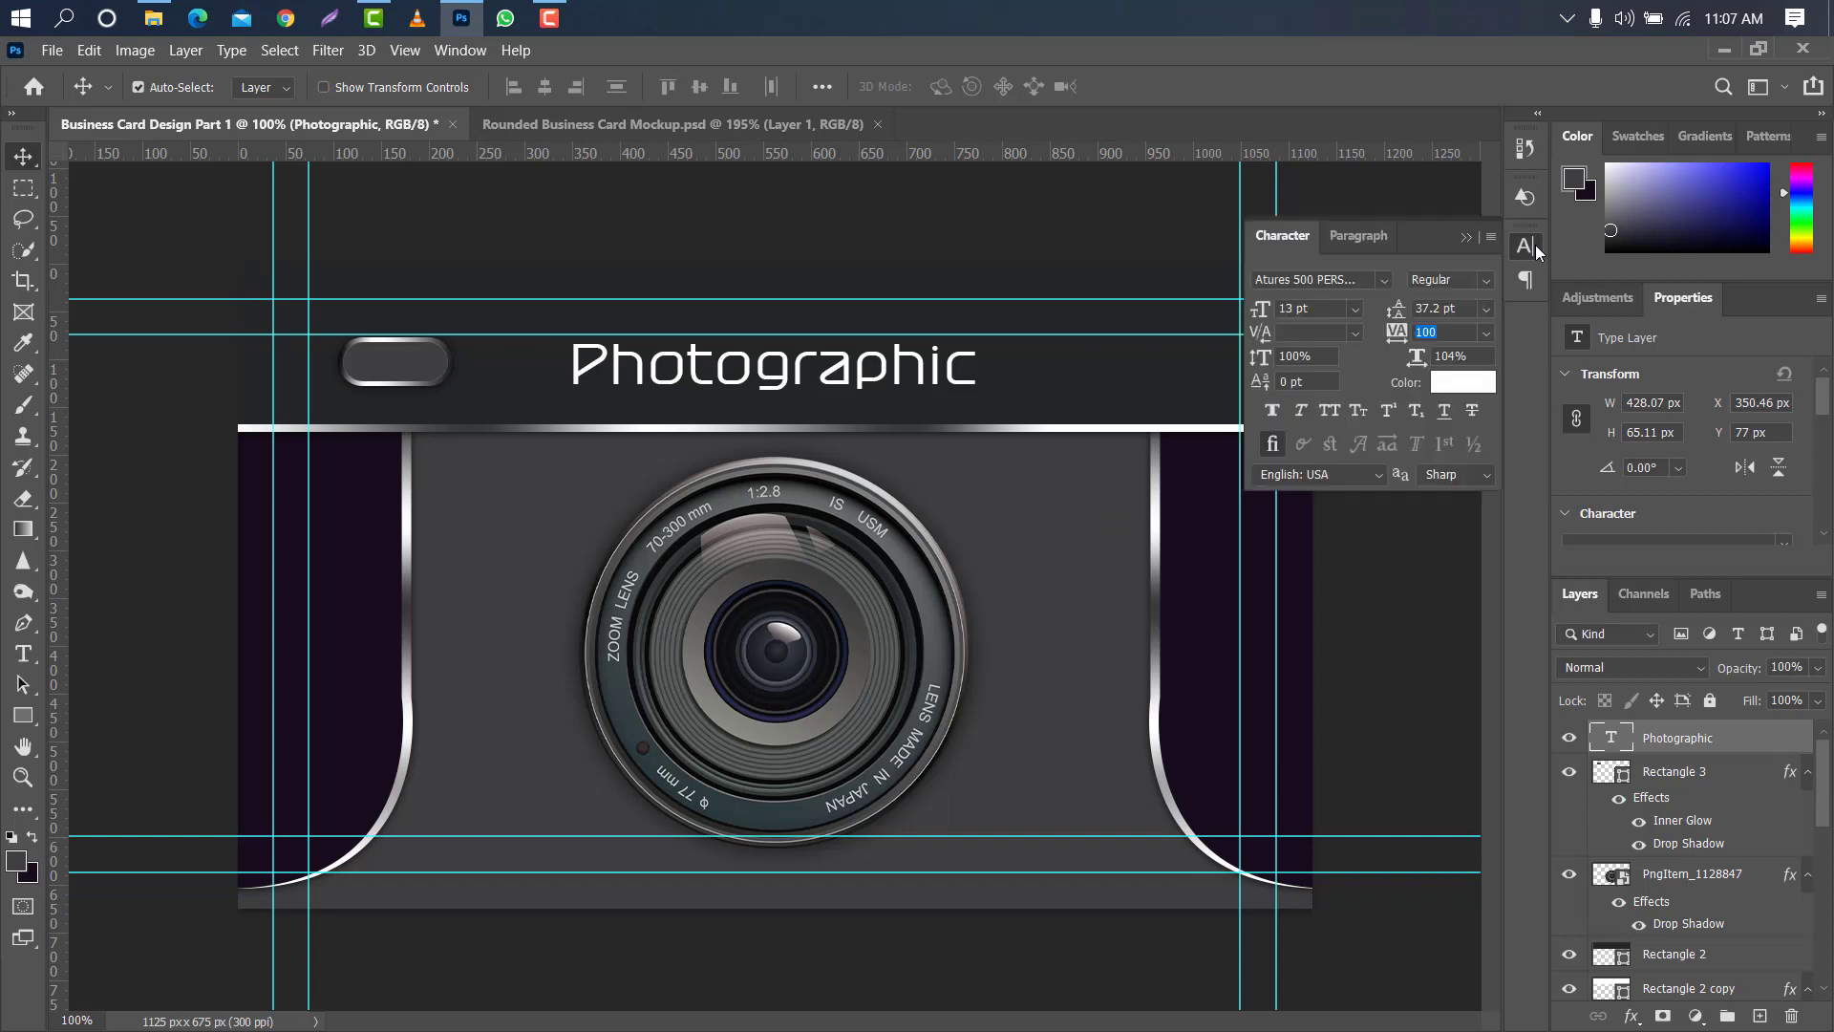
pyautogui.click(1389, 274)
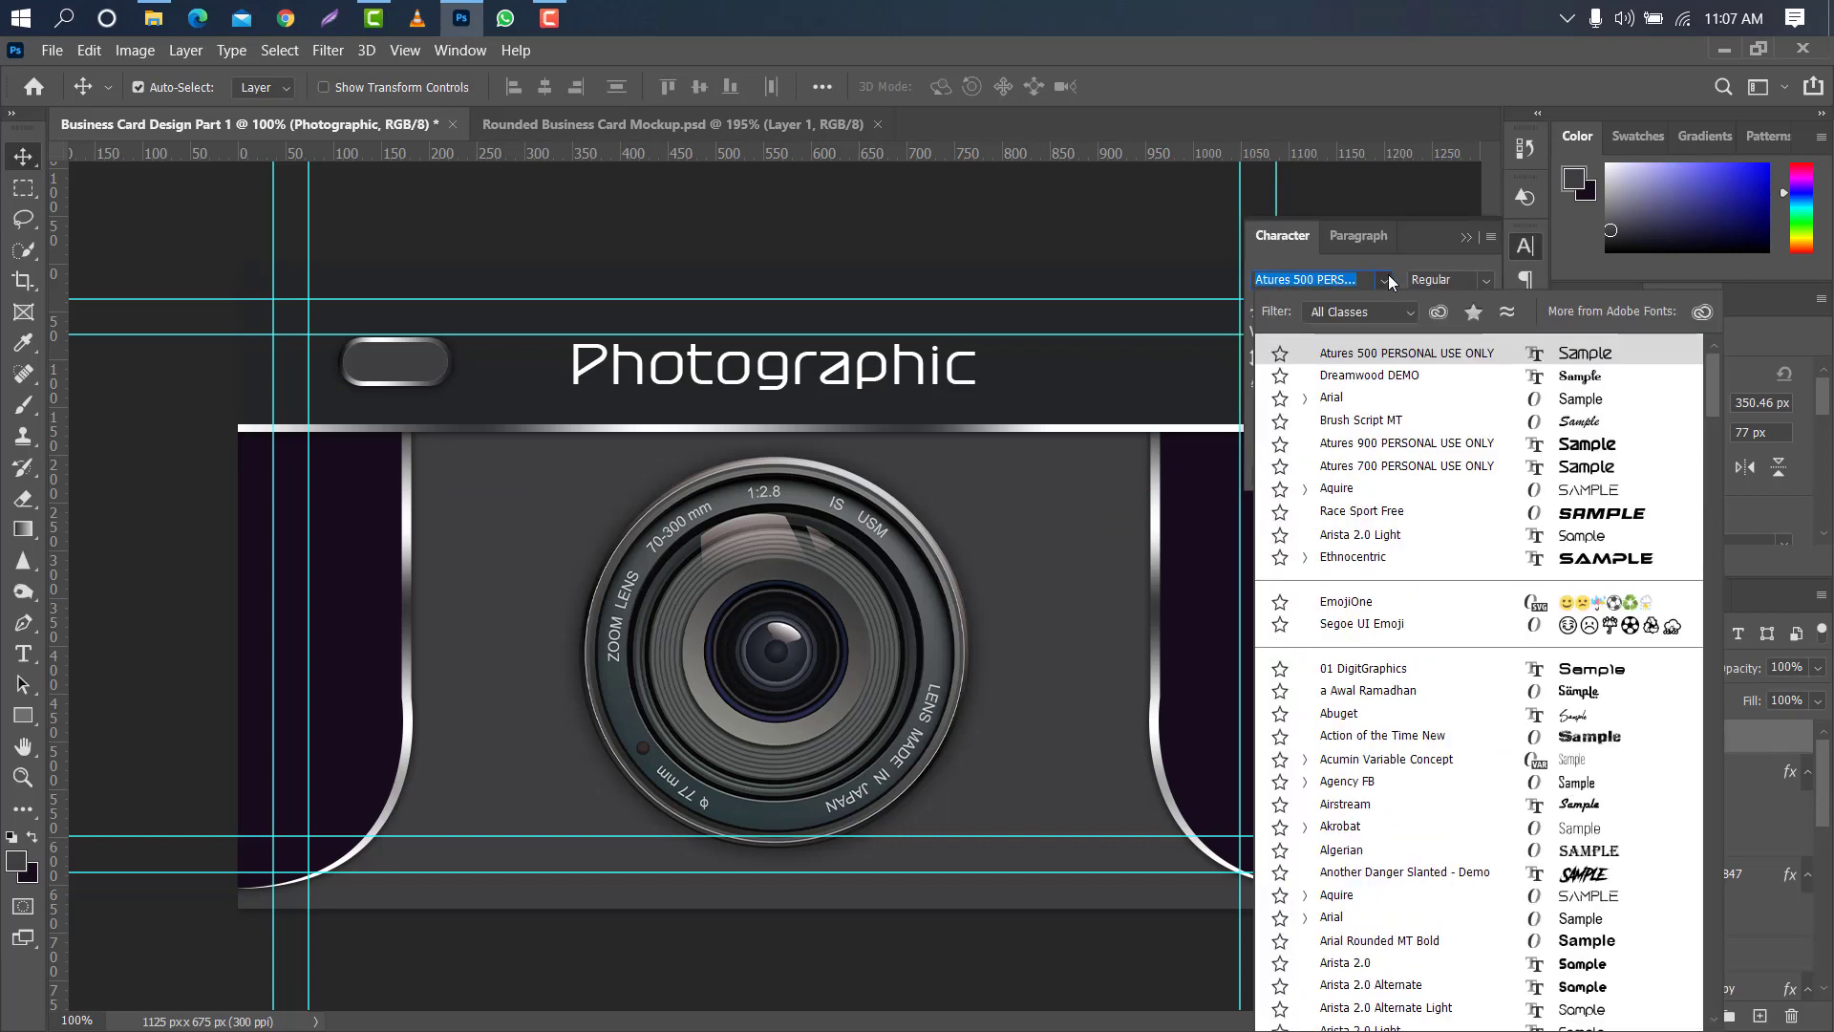
pyautogui.click(1407, 354)
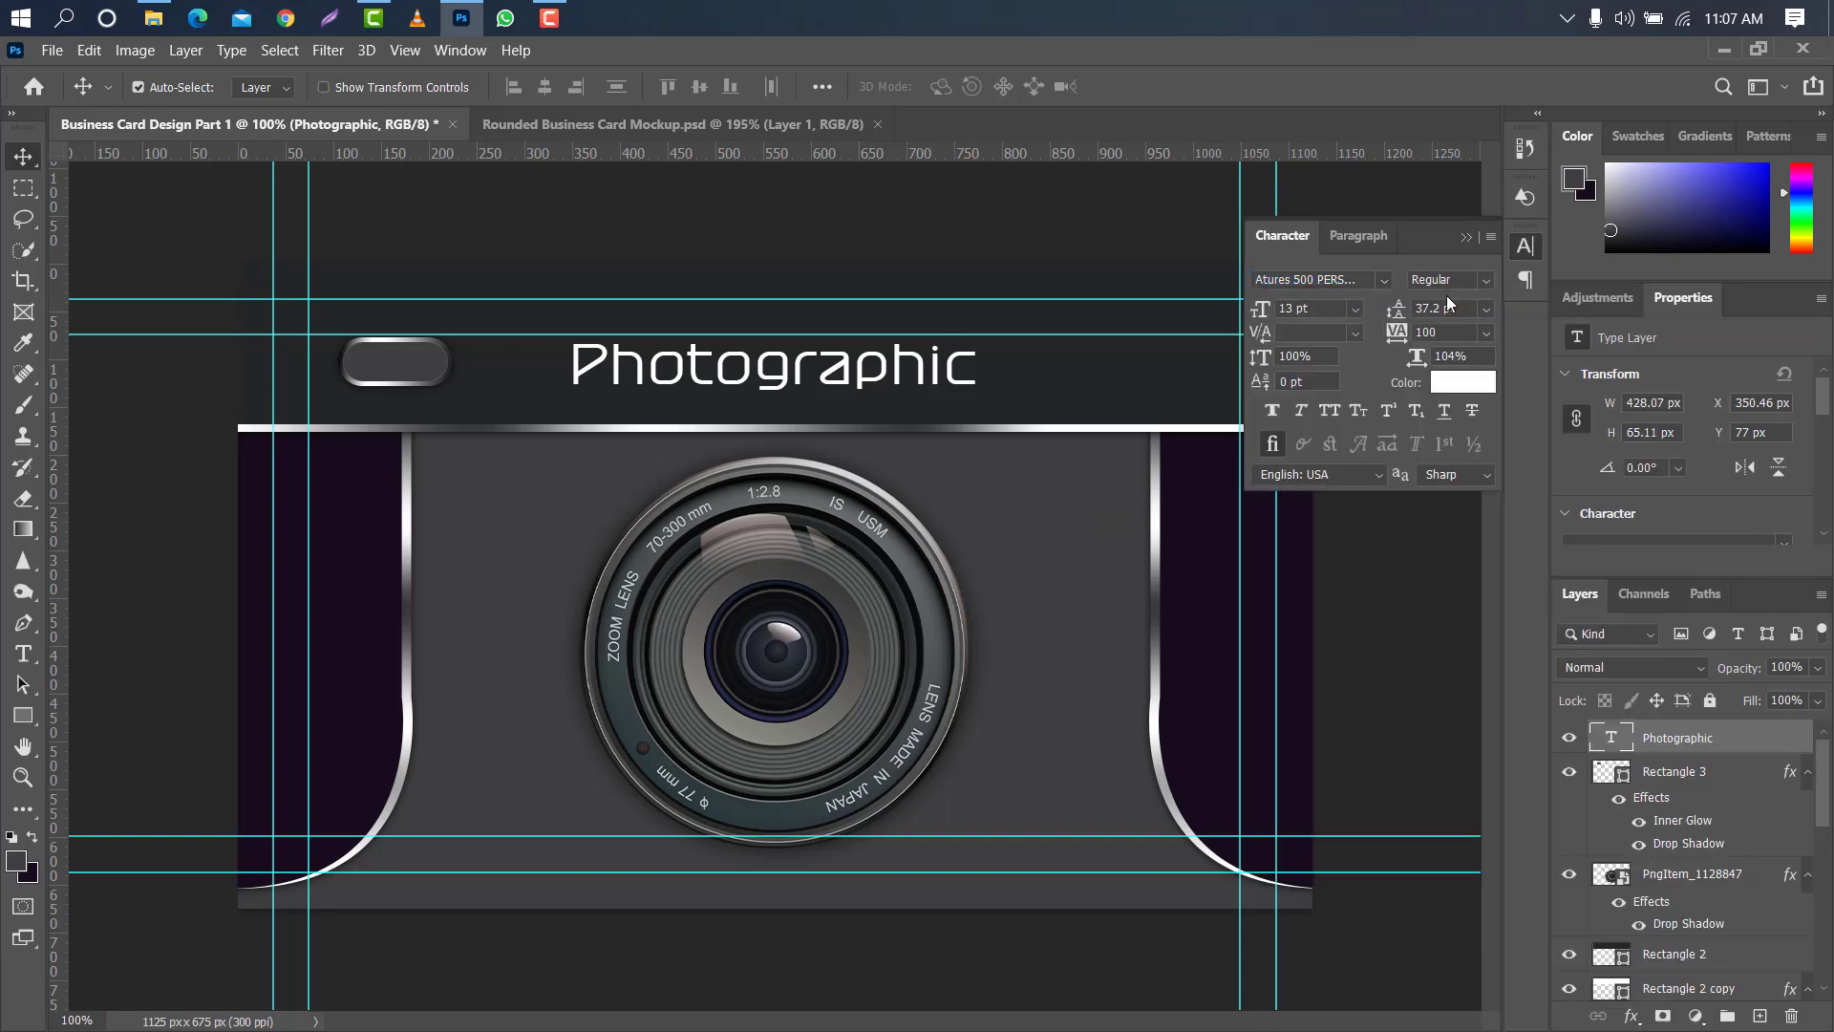
pyautogui.moveTo(1460, 280); pyautogui.dragTo(1418, 333)
pyautogui.click(1467, 238)
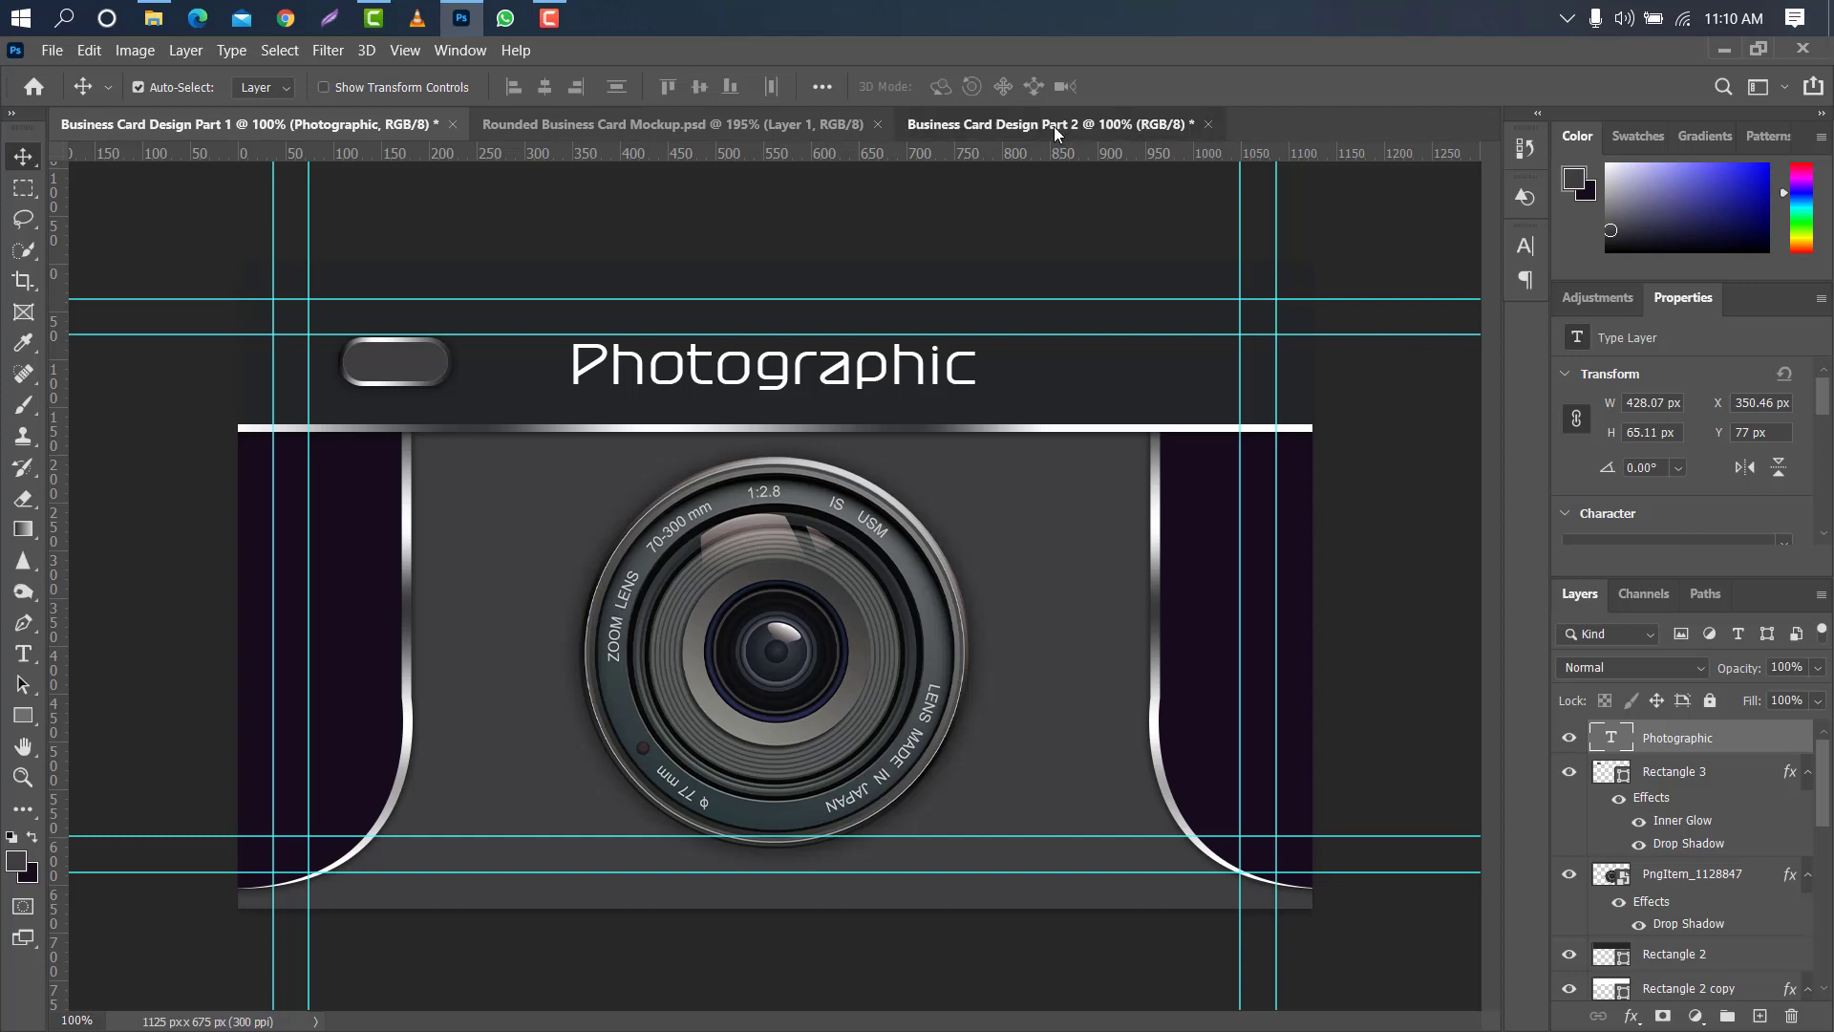
# - In the Business Card Design Part 2 document, draw a rectangle about 1164 × 697 px covering the whole canvas
pyautogui.click(1051, 125)
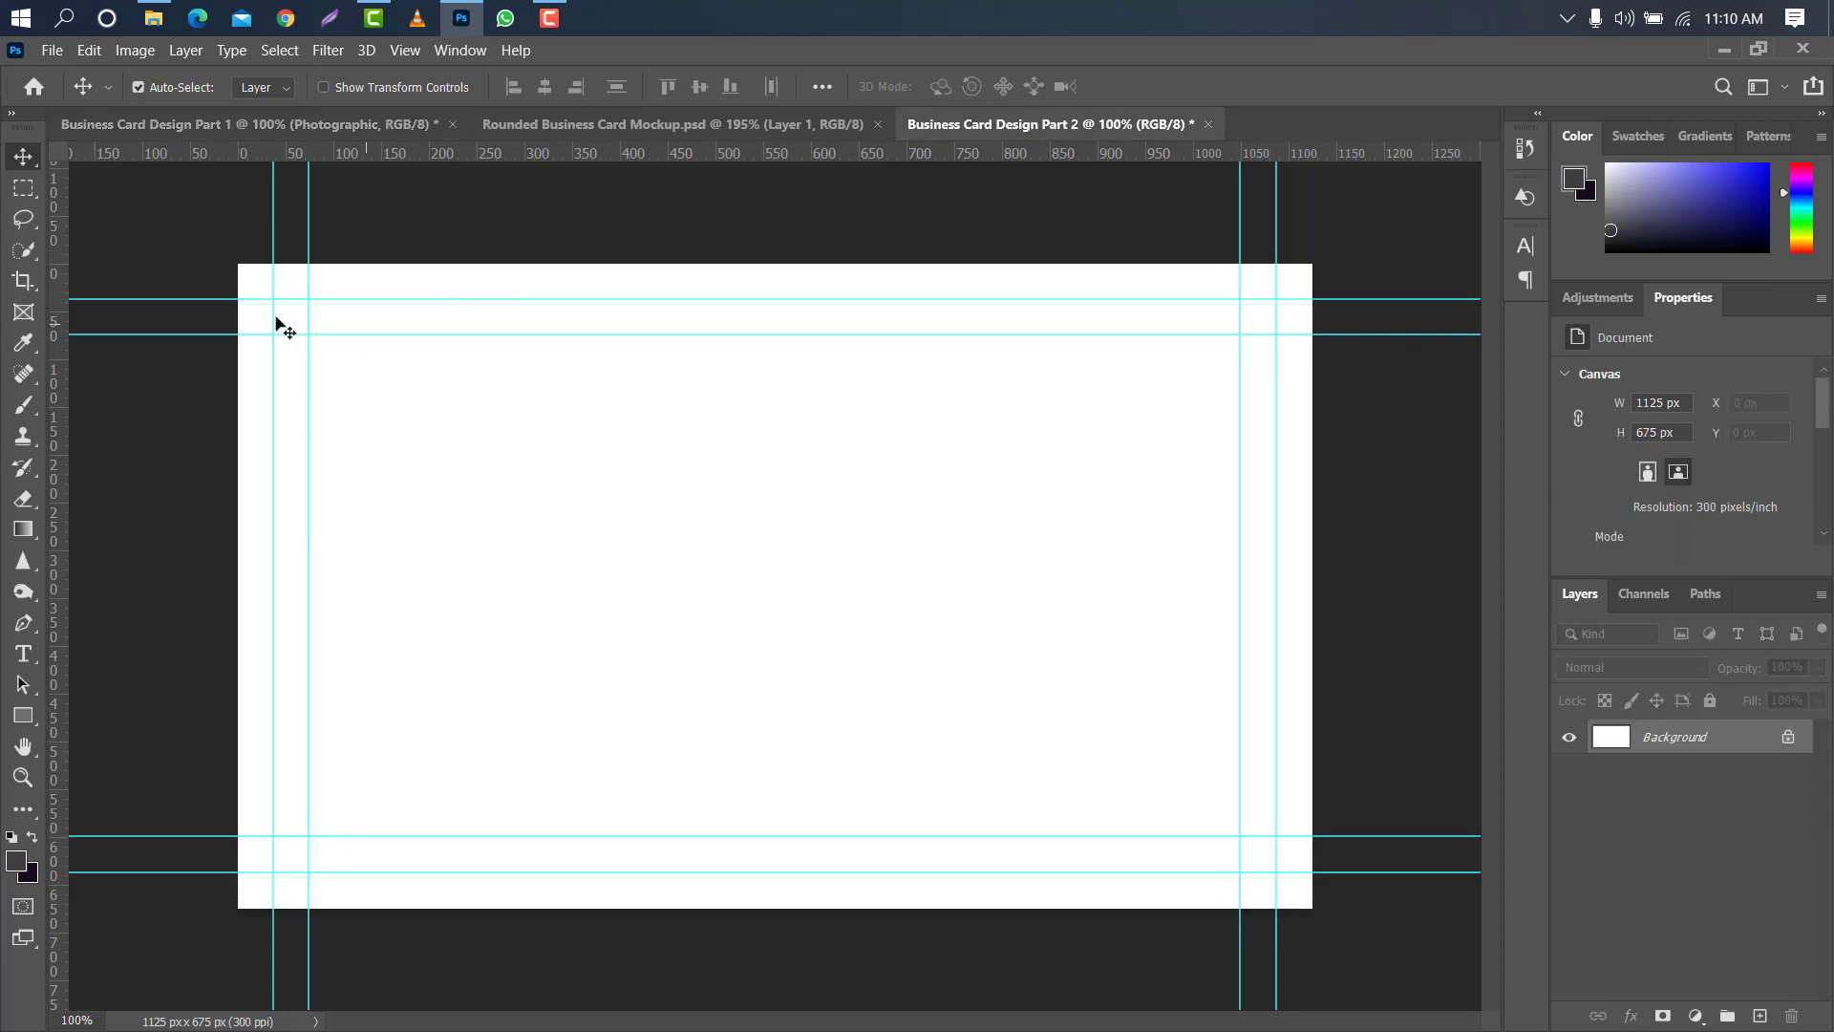
pyautogui.click(23, 714)
pyautogui.click(86, 709)
pyautogui.moveTo(219, 253); pyautogui.dragTo(1330, 915)
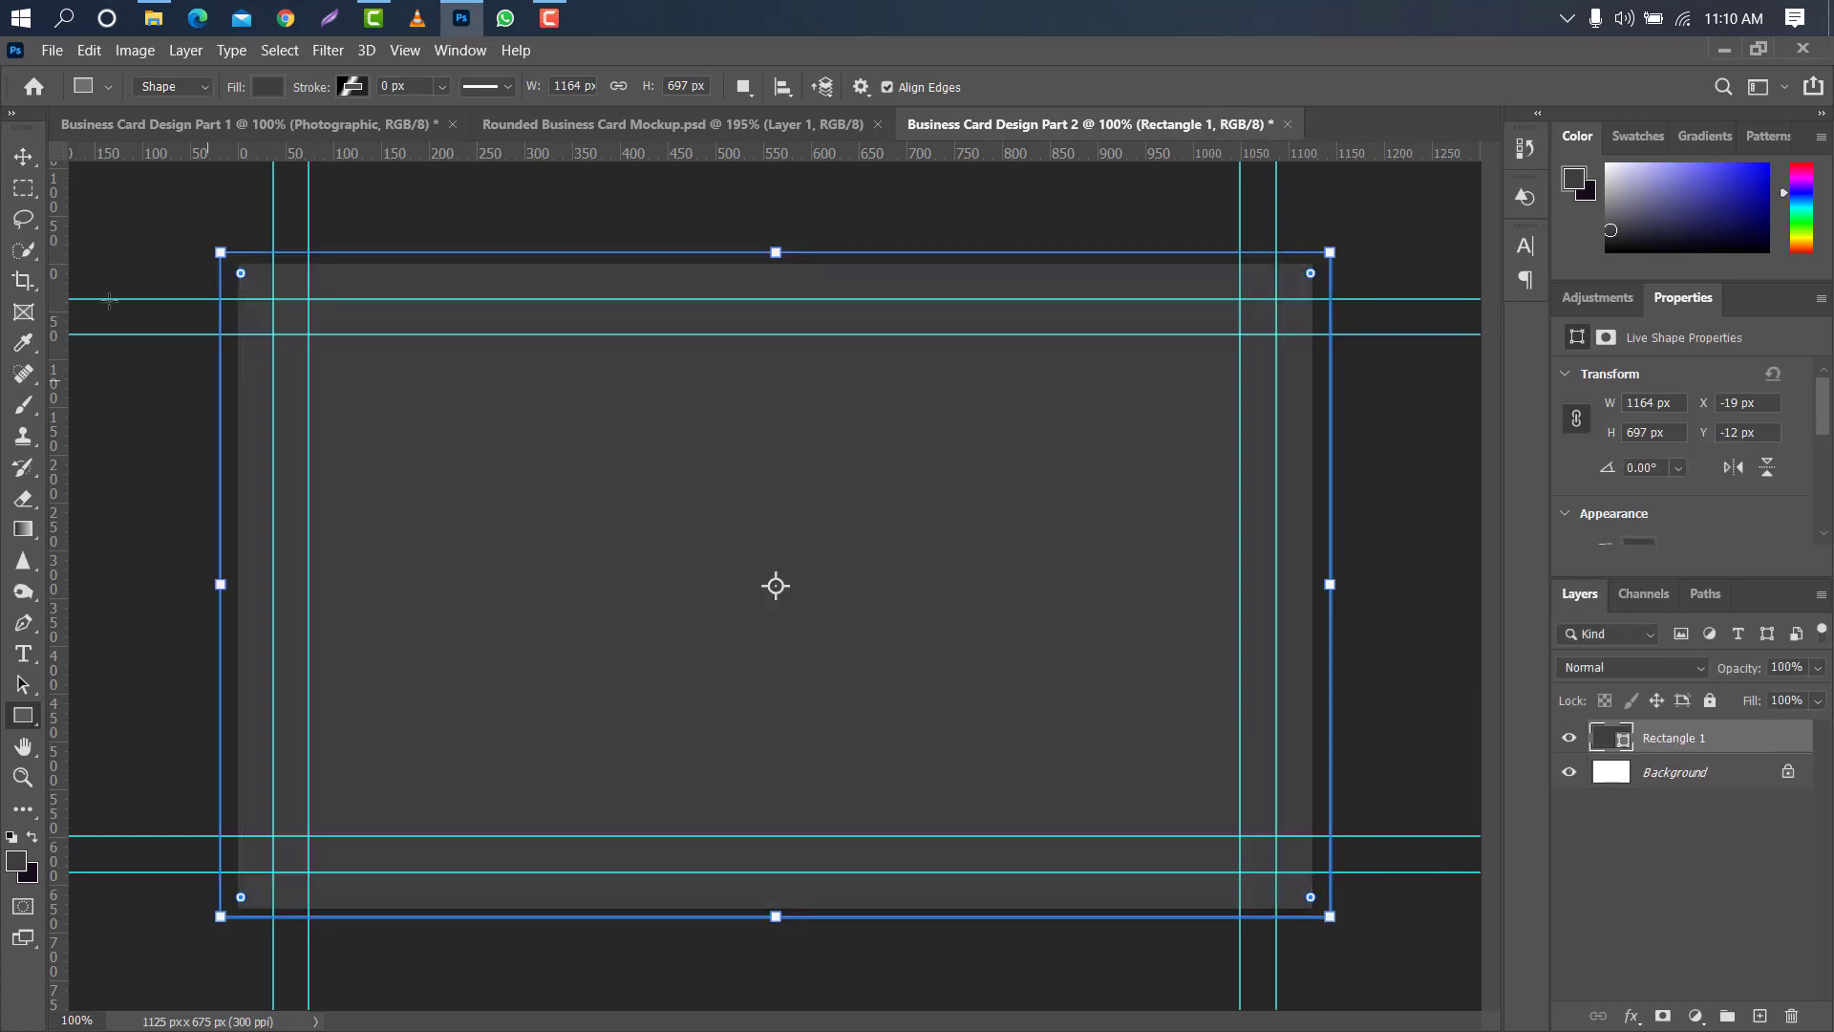
# - Set the fill colour of the full-card rectangle to #160e1b
pyautogui.click(23, 156)
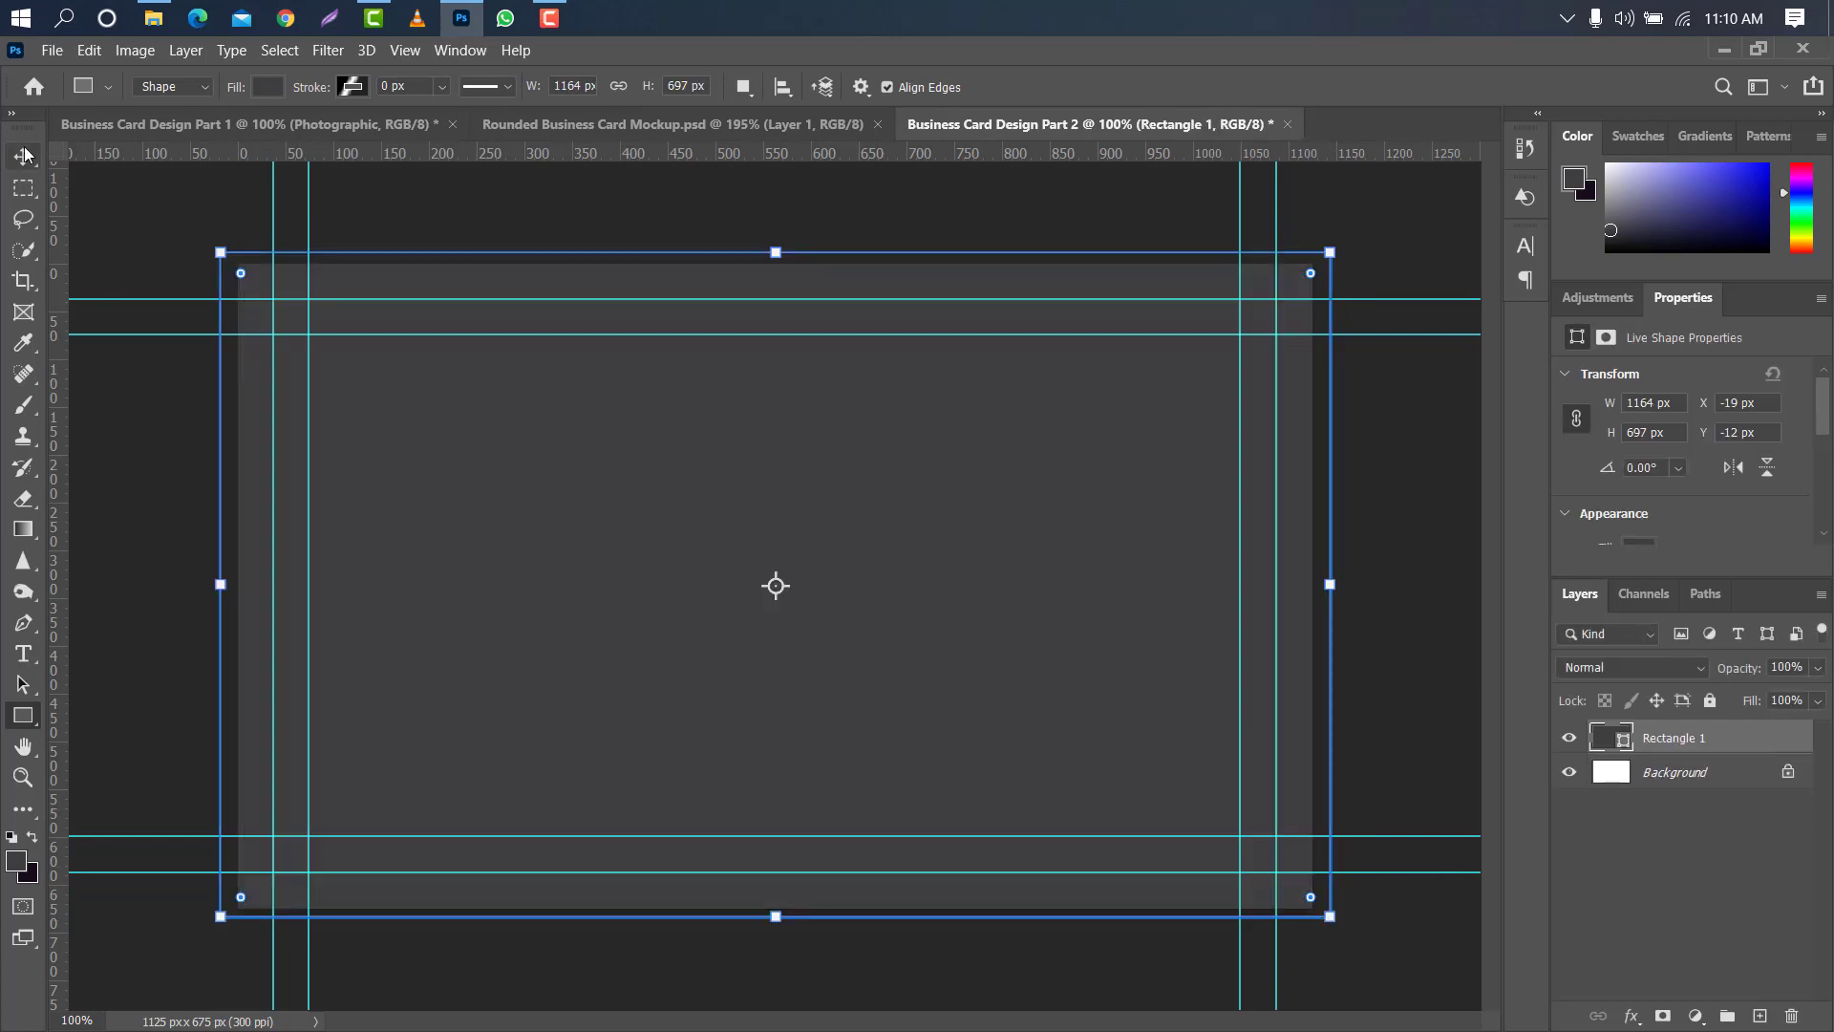
pyautogui.doubleClick(1624, 741)
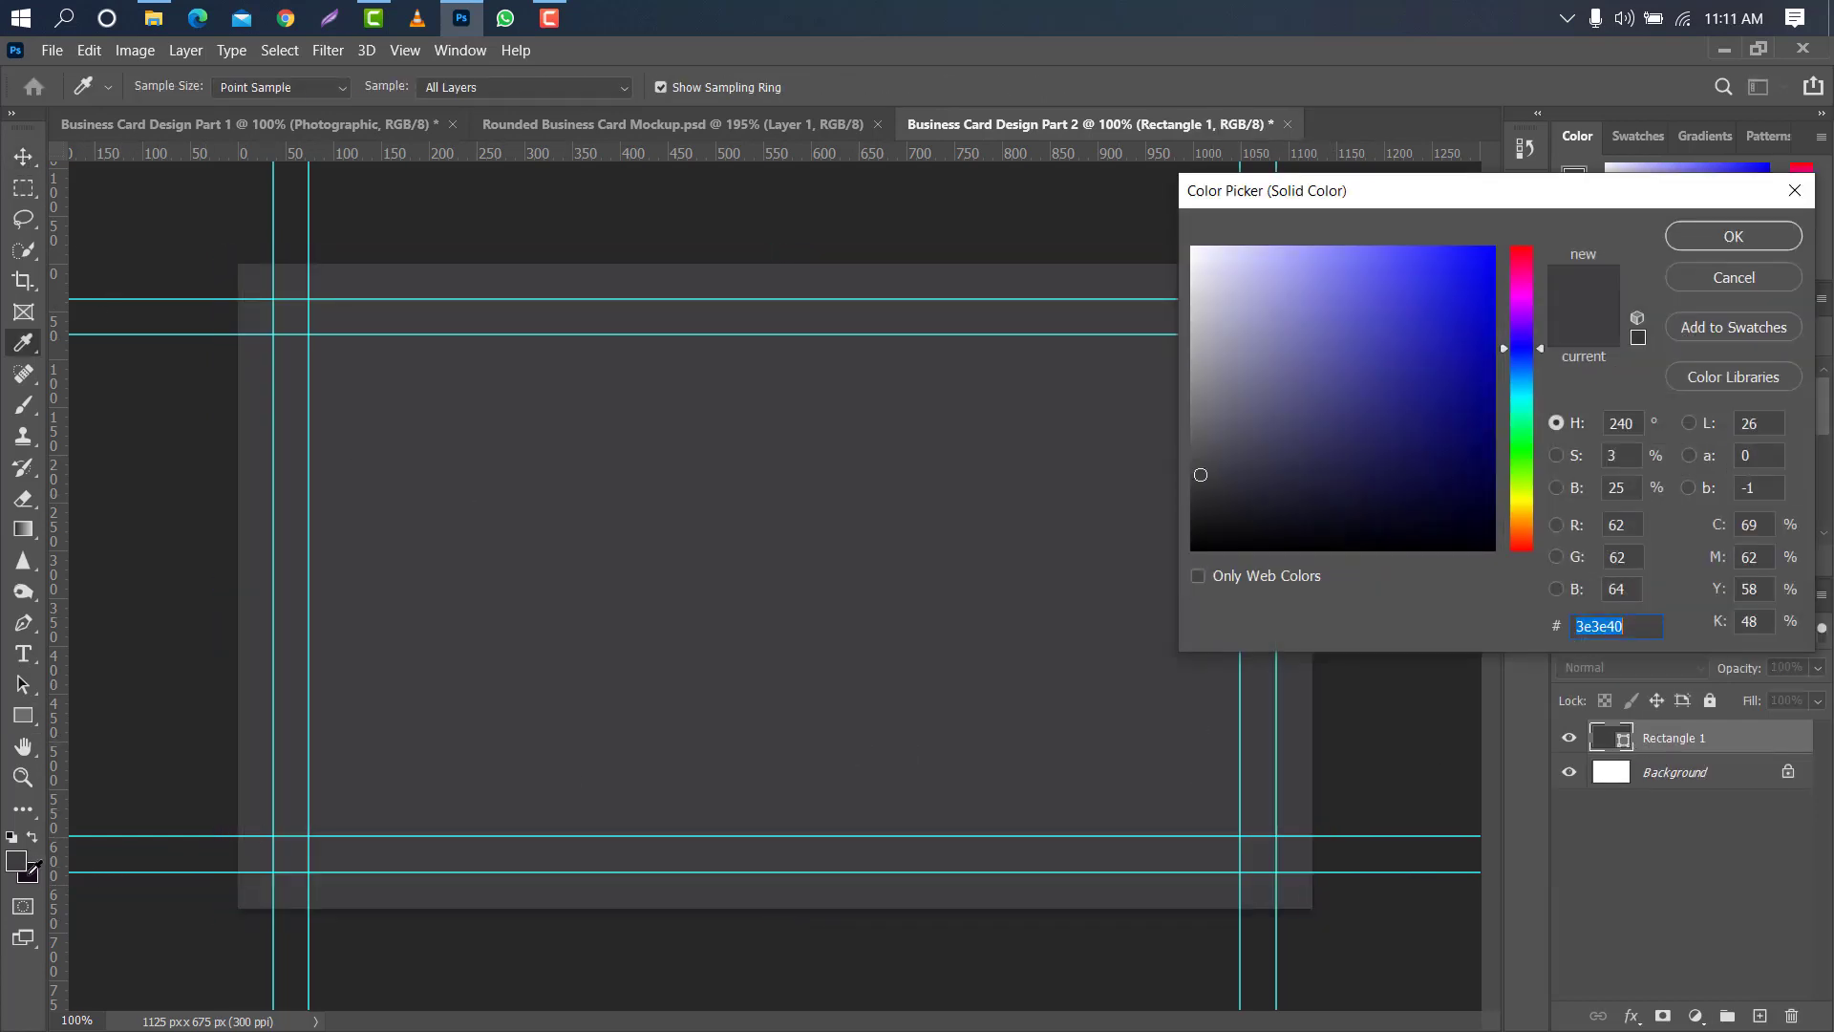
pyautogui.write('160e1b')
pyautogui.click(1743, 235)
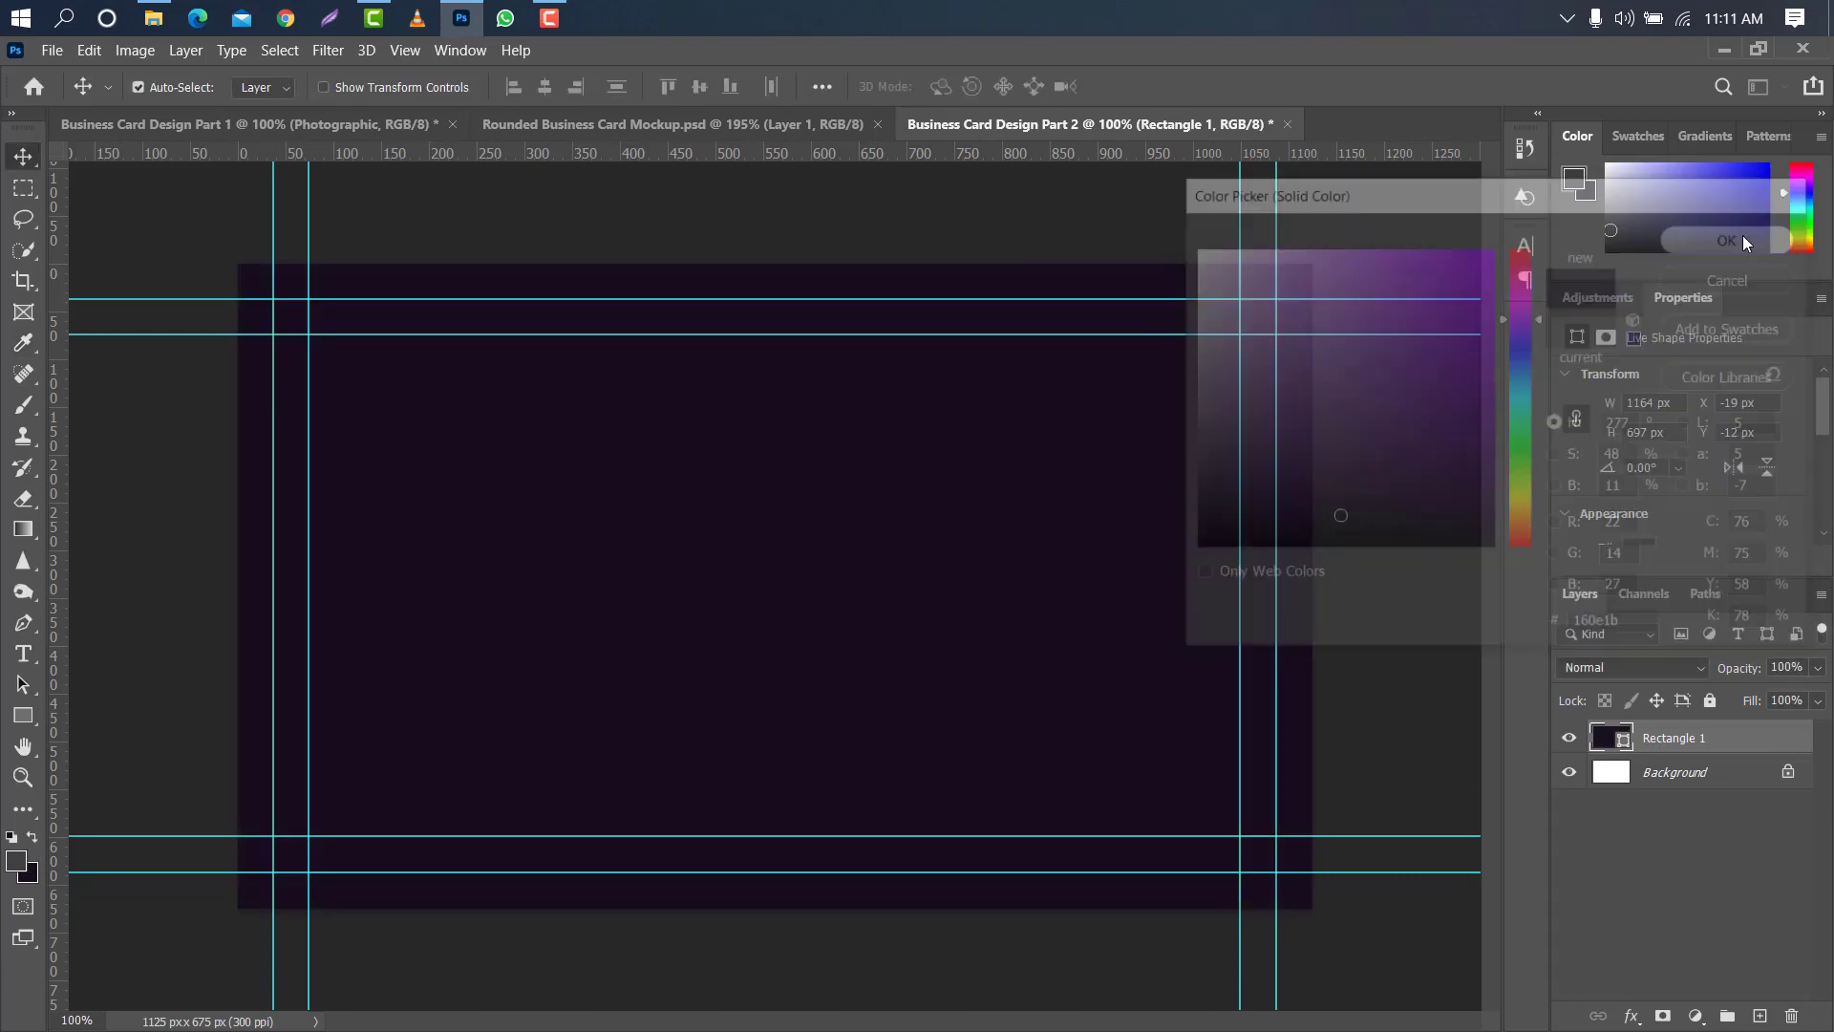
# - Add two vertical guides at about 122 px and 170 px from the card's left edge
pyautogui.moveTo(56, 507); pyautogui.dragTo(354, 497)
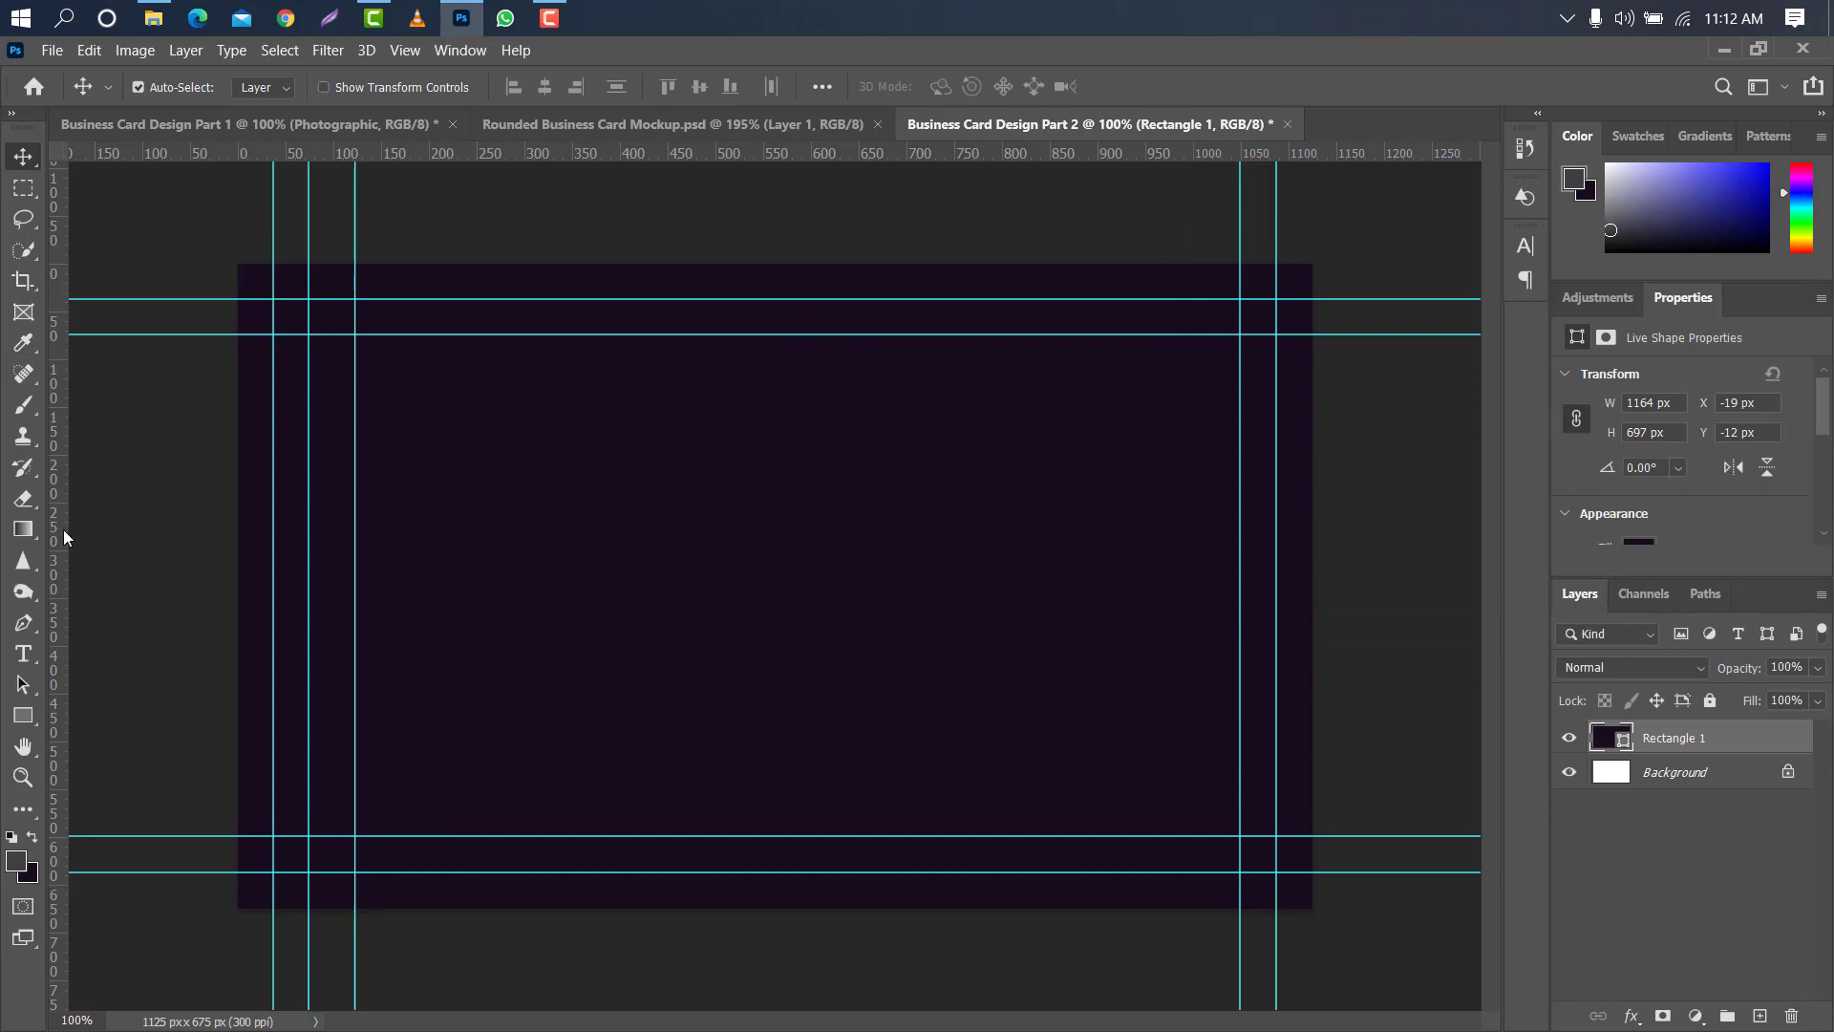
pyautogui.moveTo(63, 529); pyautogui.dragTo(400, 535)
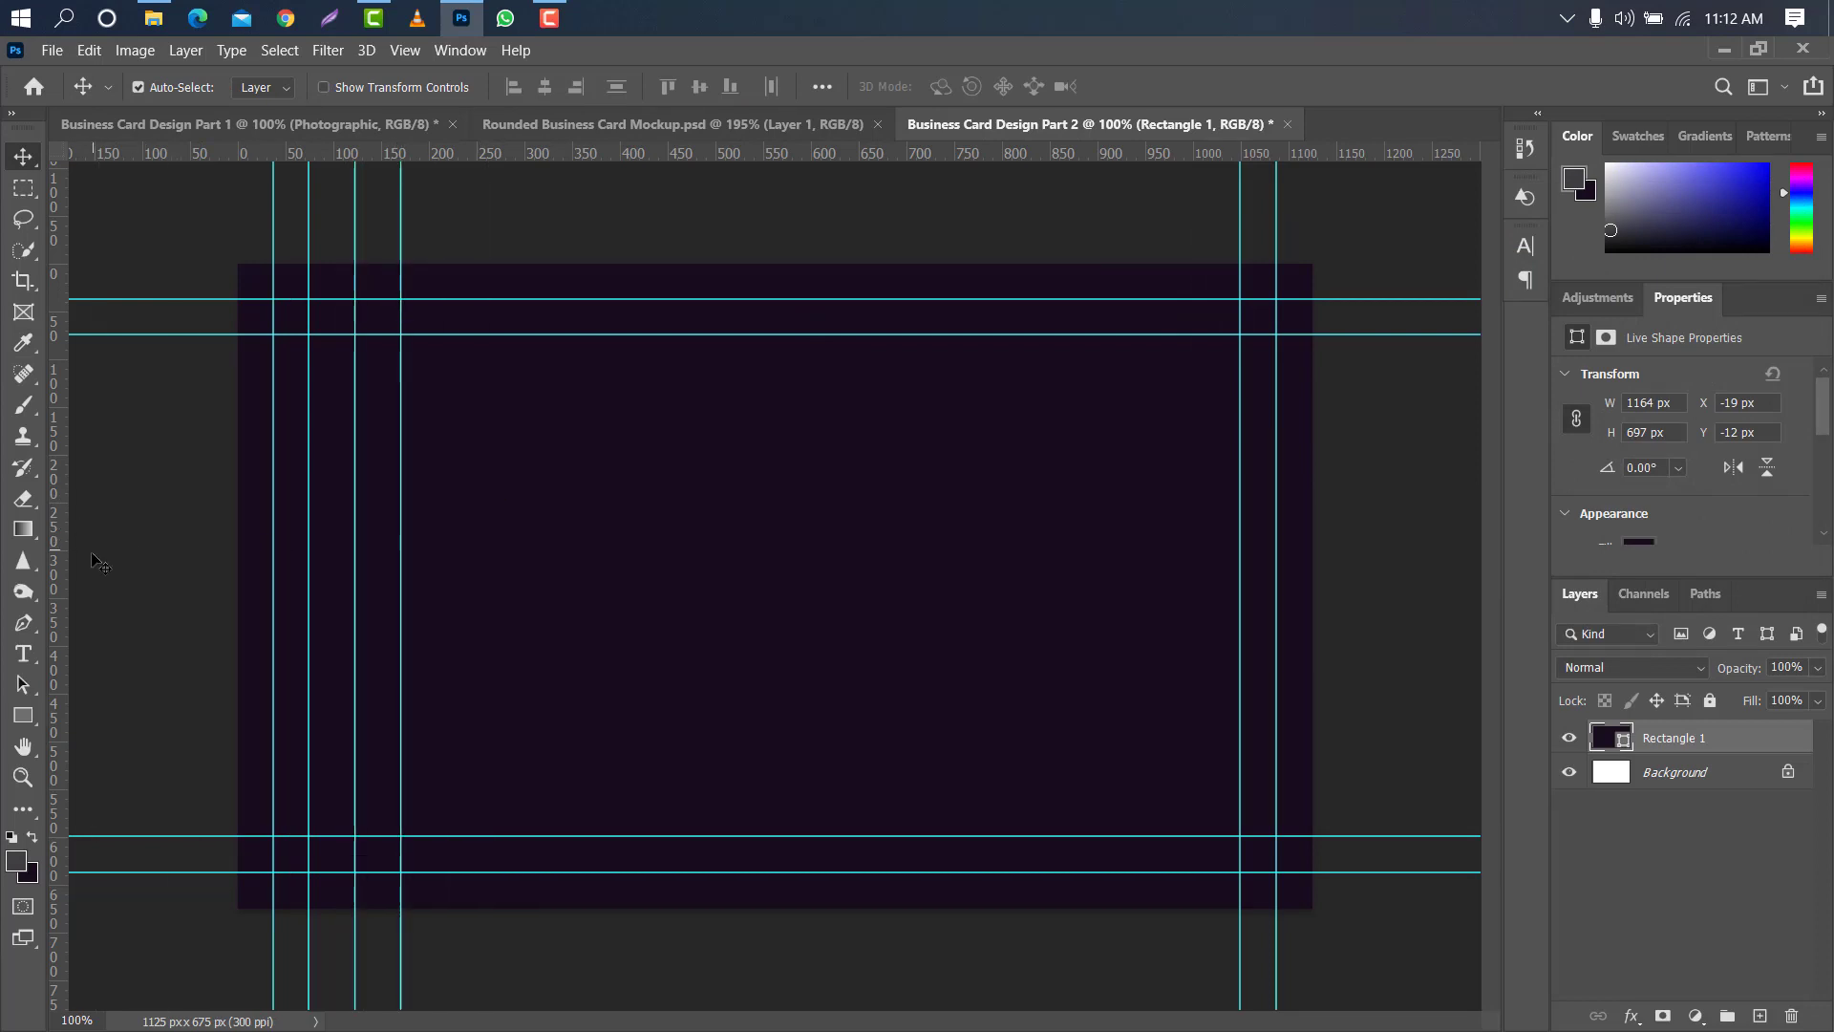
# - Set the Pen tool to Path mode and add a new layer above the dark rectangle
pyautogui.rightClick(21, 635)
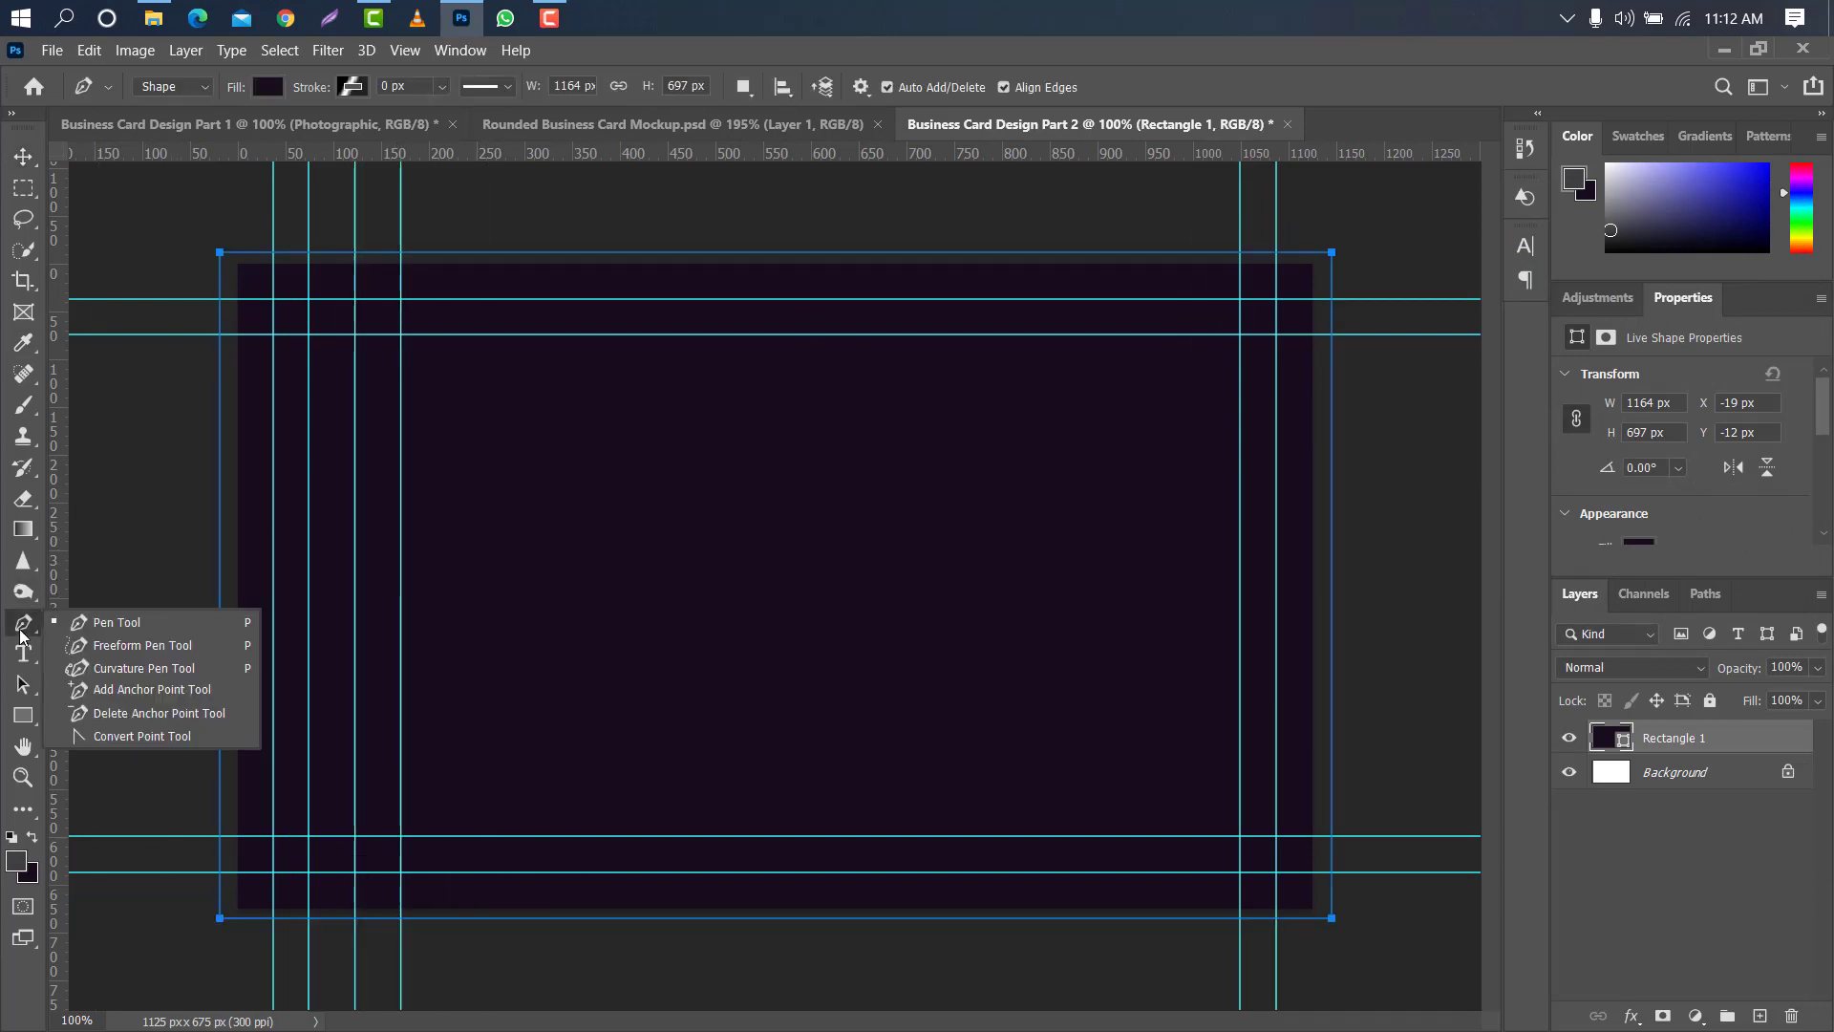
pyautogui.click(92, 621)
pyautogui.click(203, 80)
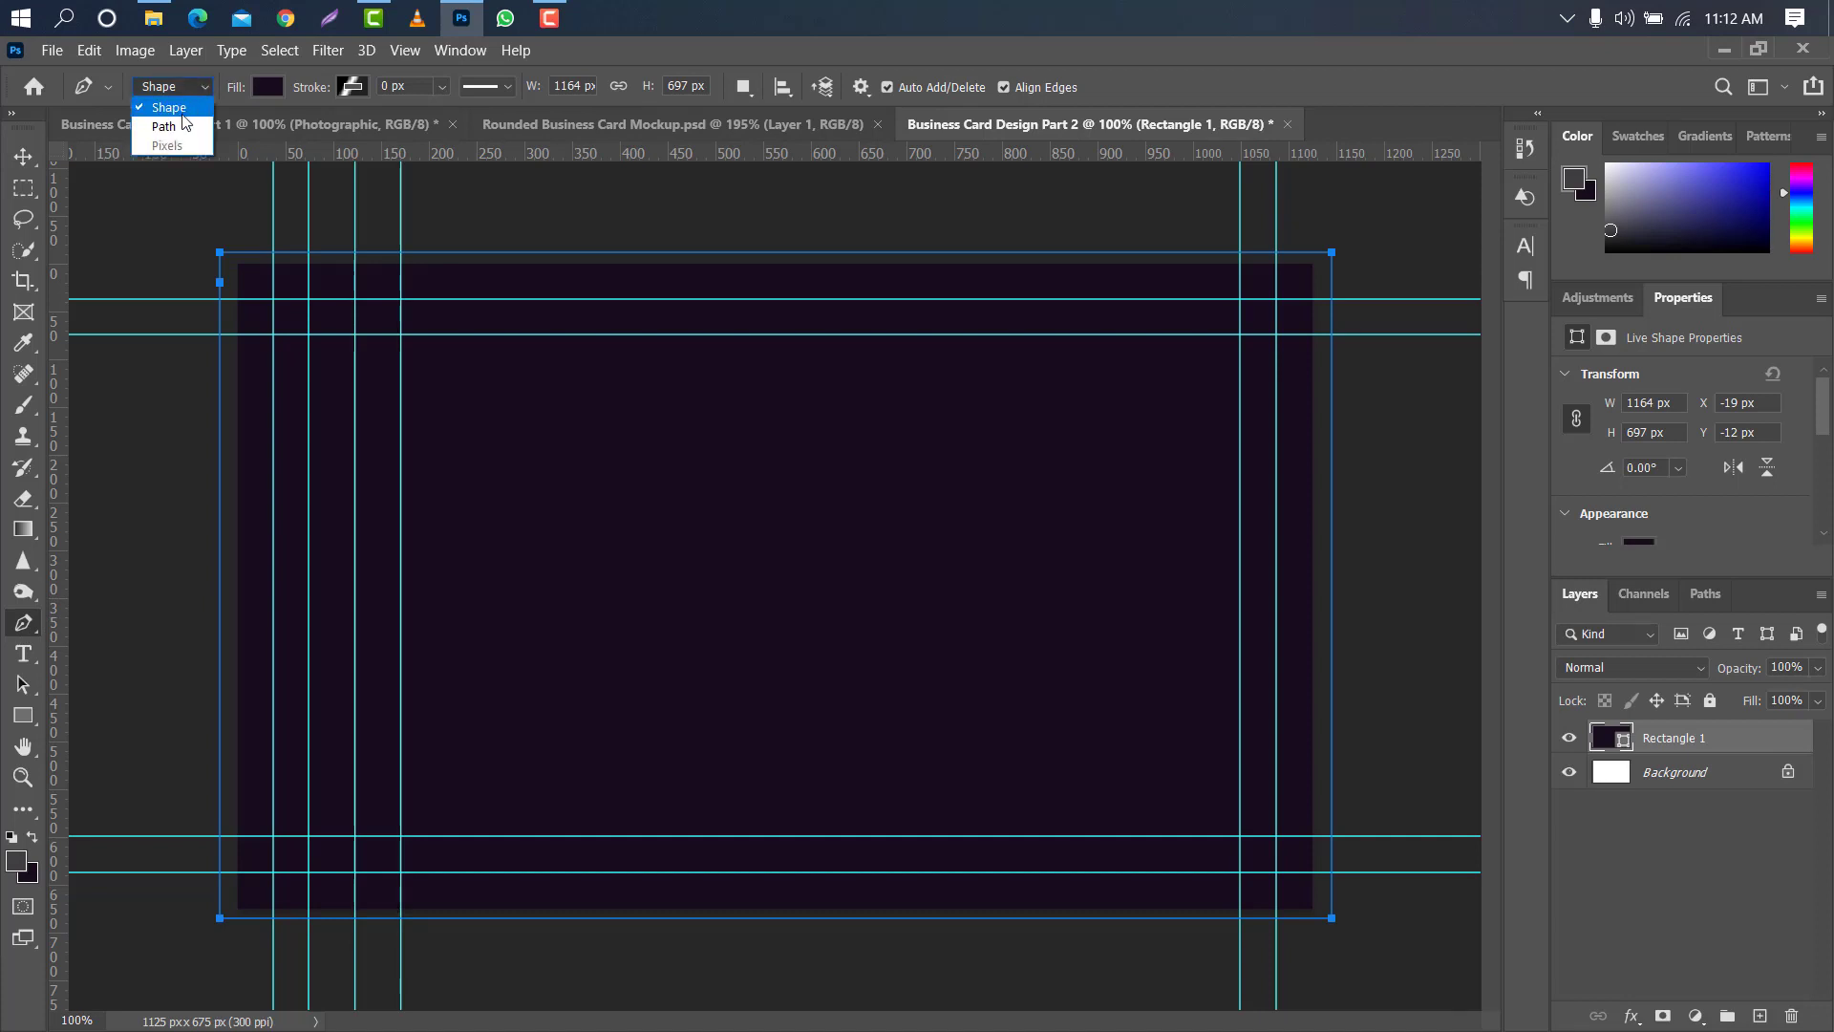
pyautogui.click(167, 125)
pyautogui.click(1758, 1017)
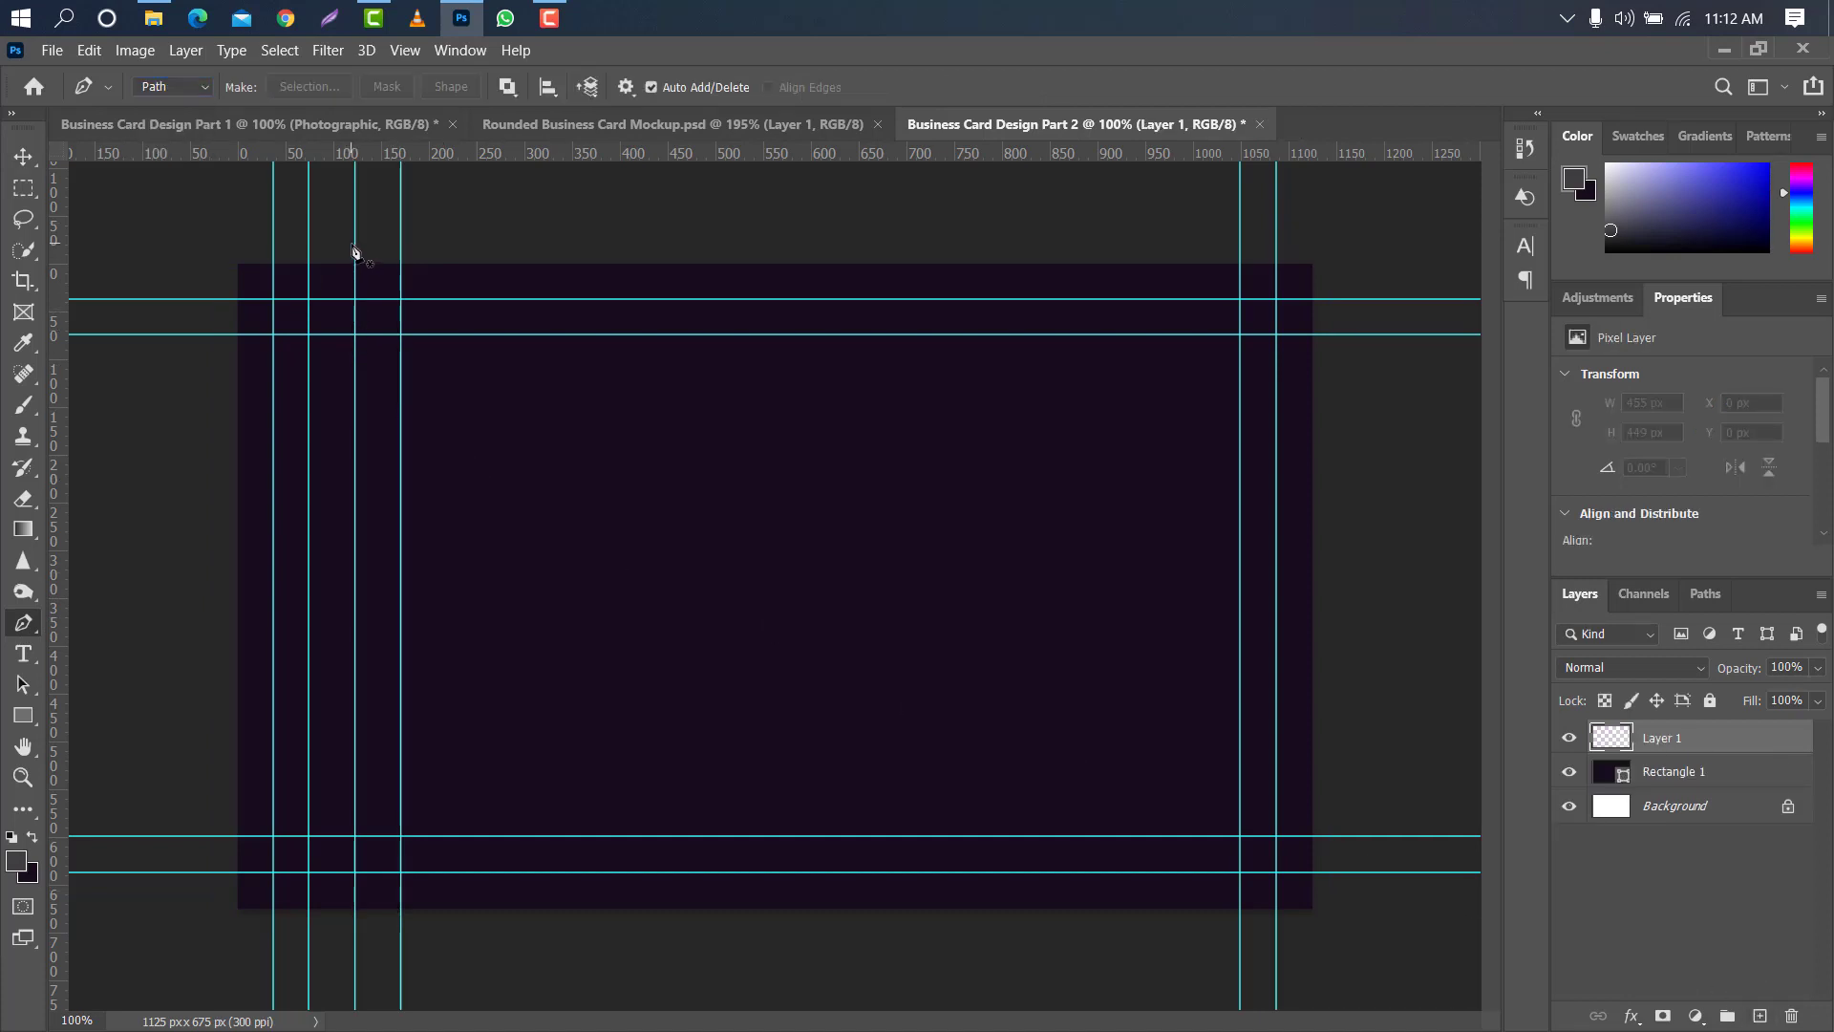
# - Draw a straight path segment along the 122 px guide from above the card to about Y 122 px, adding a horizontal guide at the card's mid-height
pyautogui.scroll(6, 354, 251)
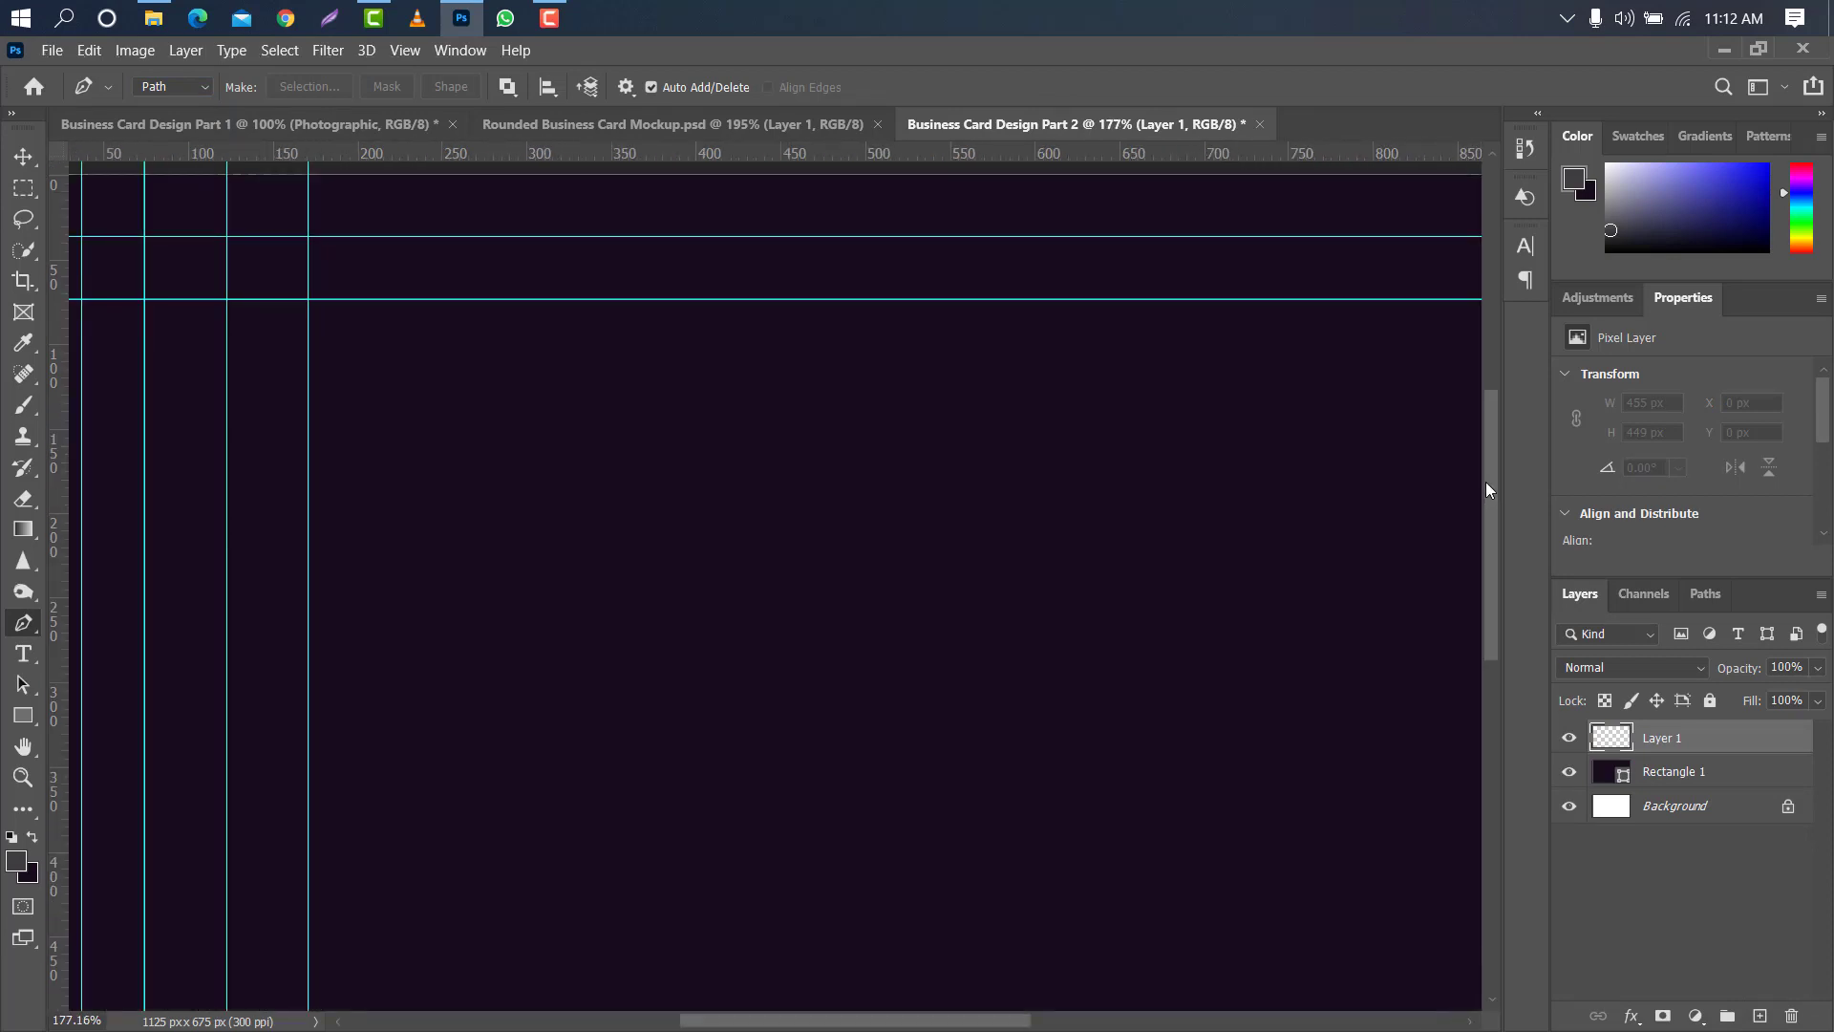
pyautogui.moveTo(1486, 481); pyautogui.dragTo(1492, 442)
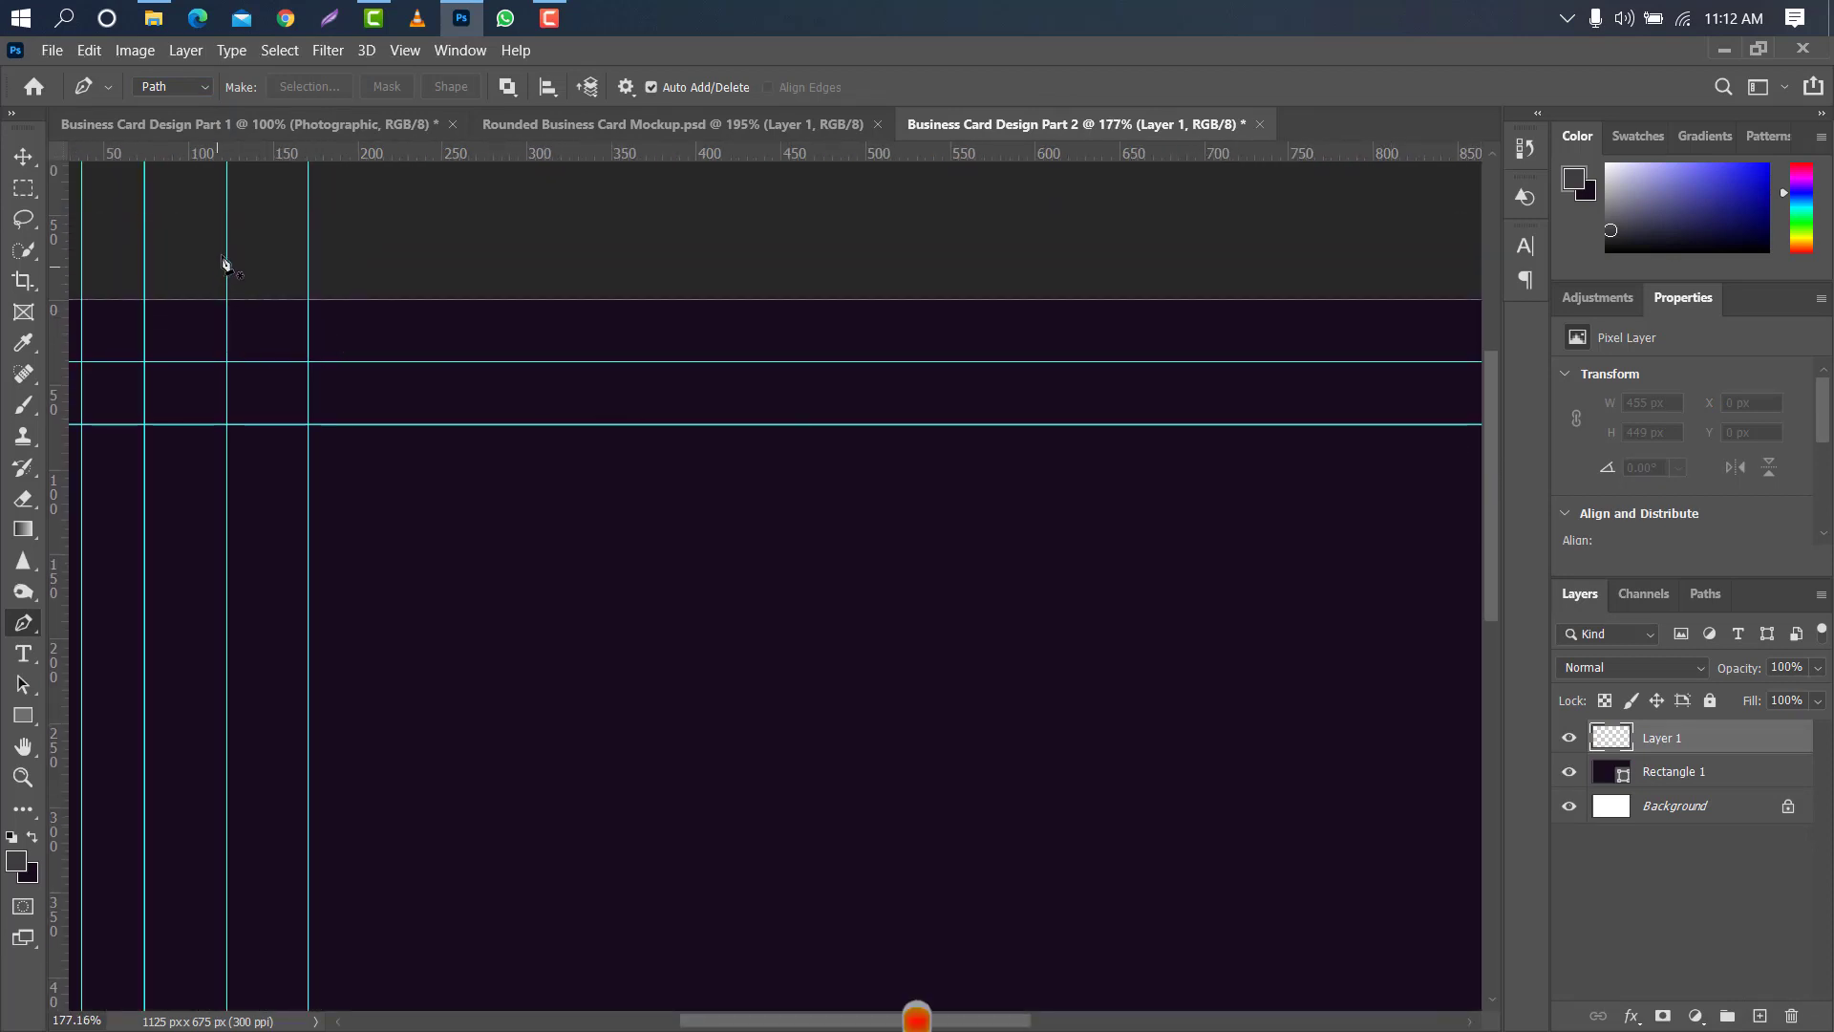
pyautogui.click(227, 184)
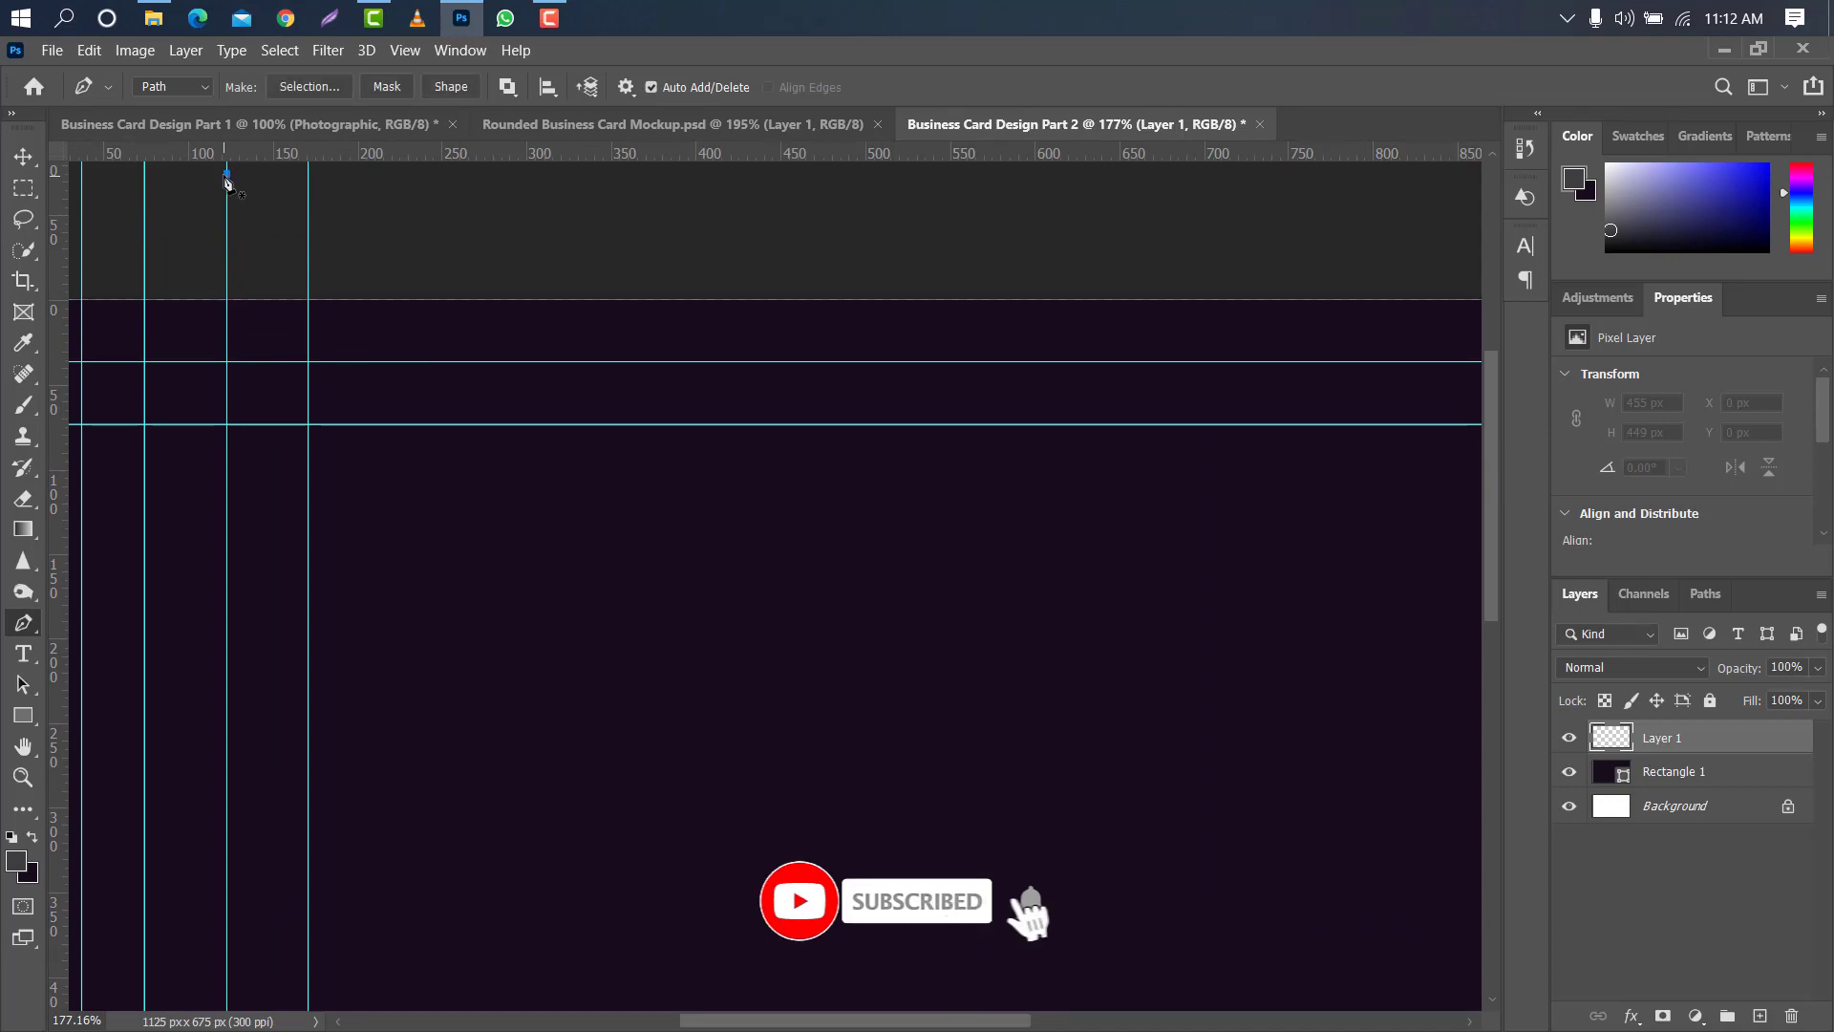
pyautogui.scroll(-6, 192, 298)
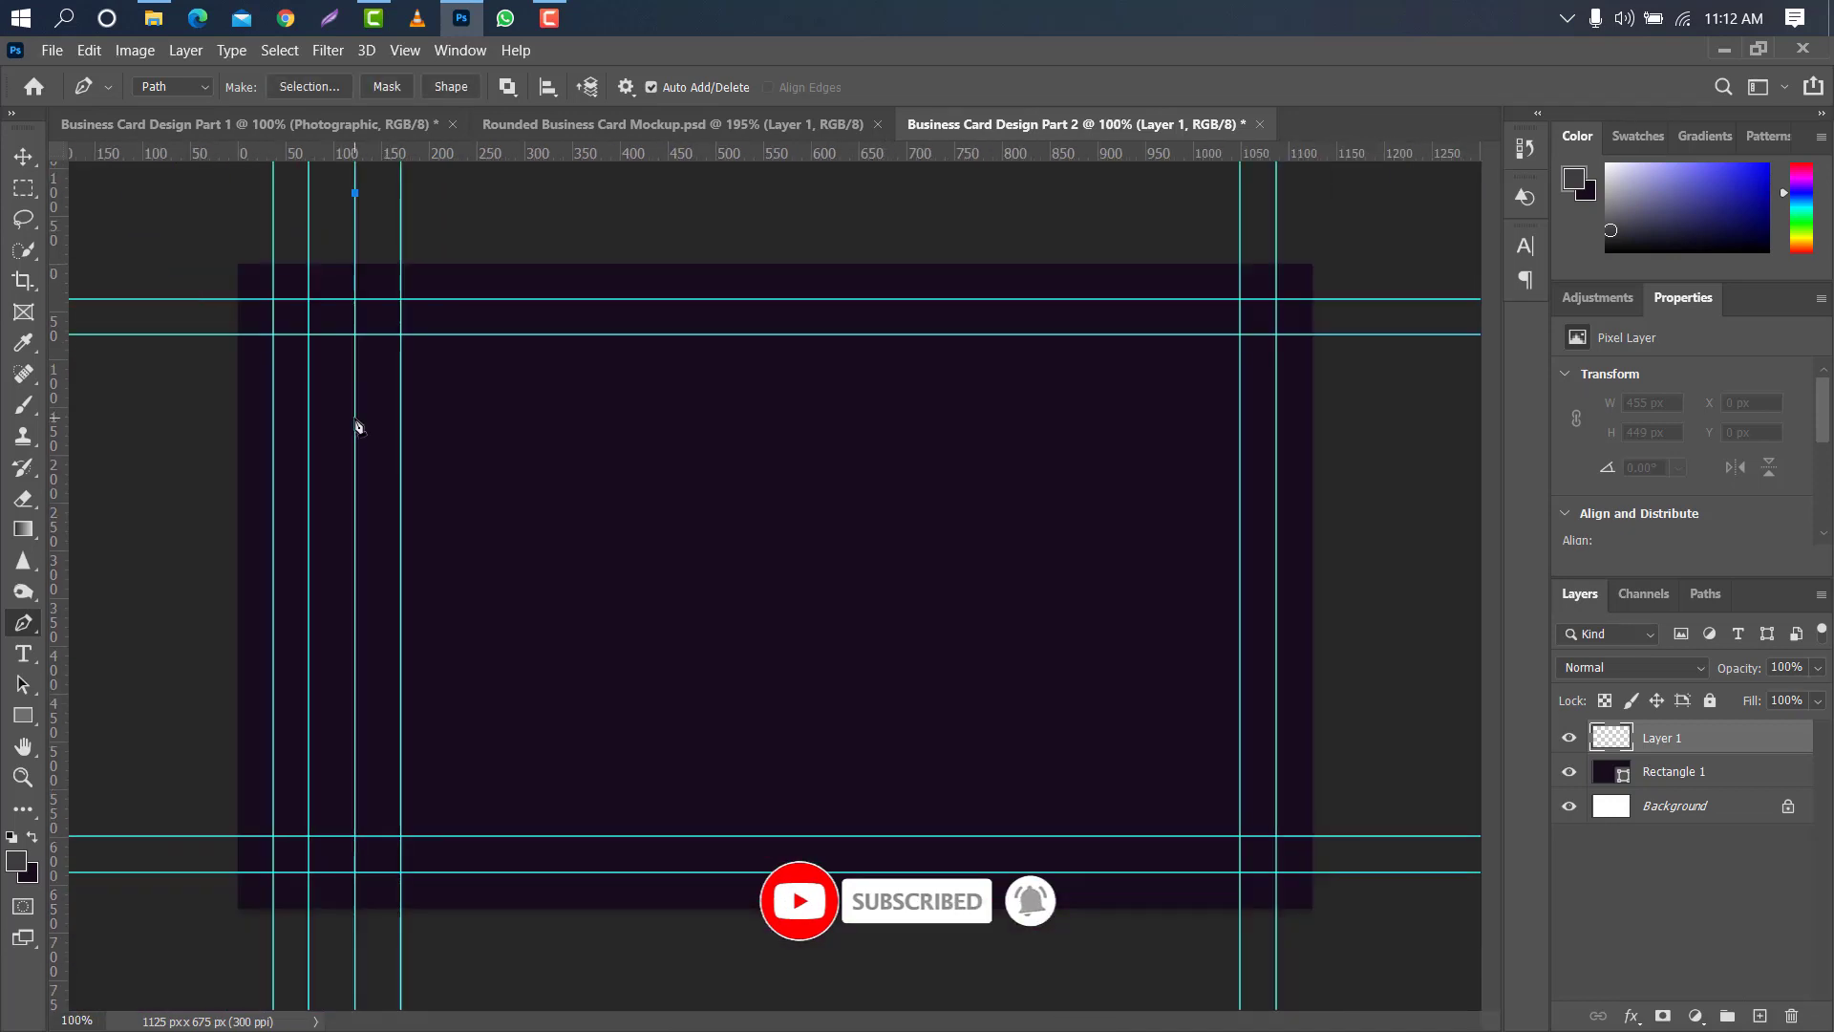
pyautogui.moveTo(550, 154); pyautogui.dragTo(512, 584)
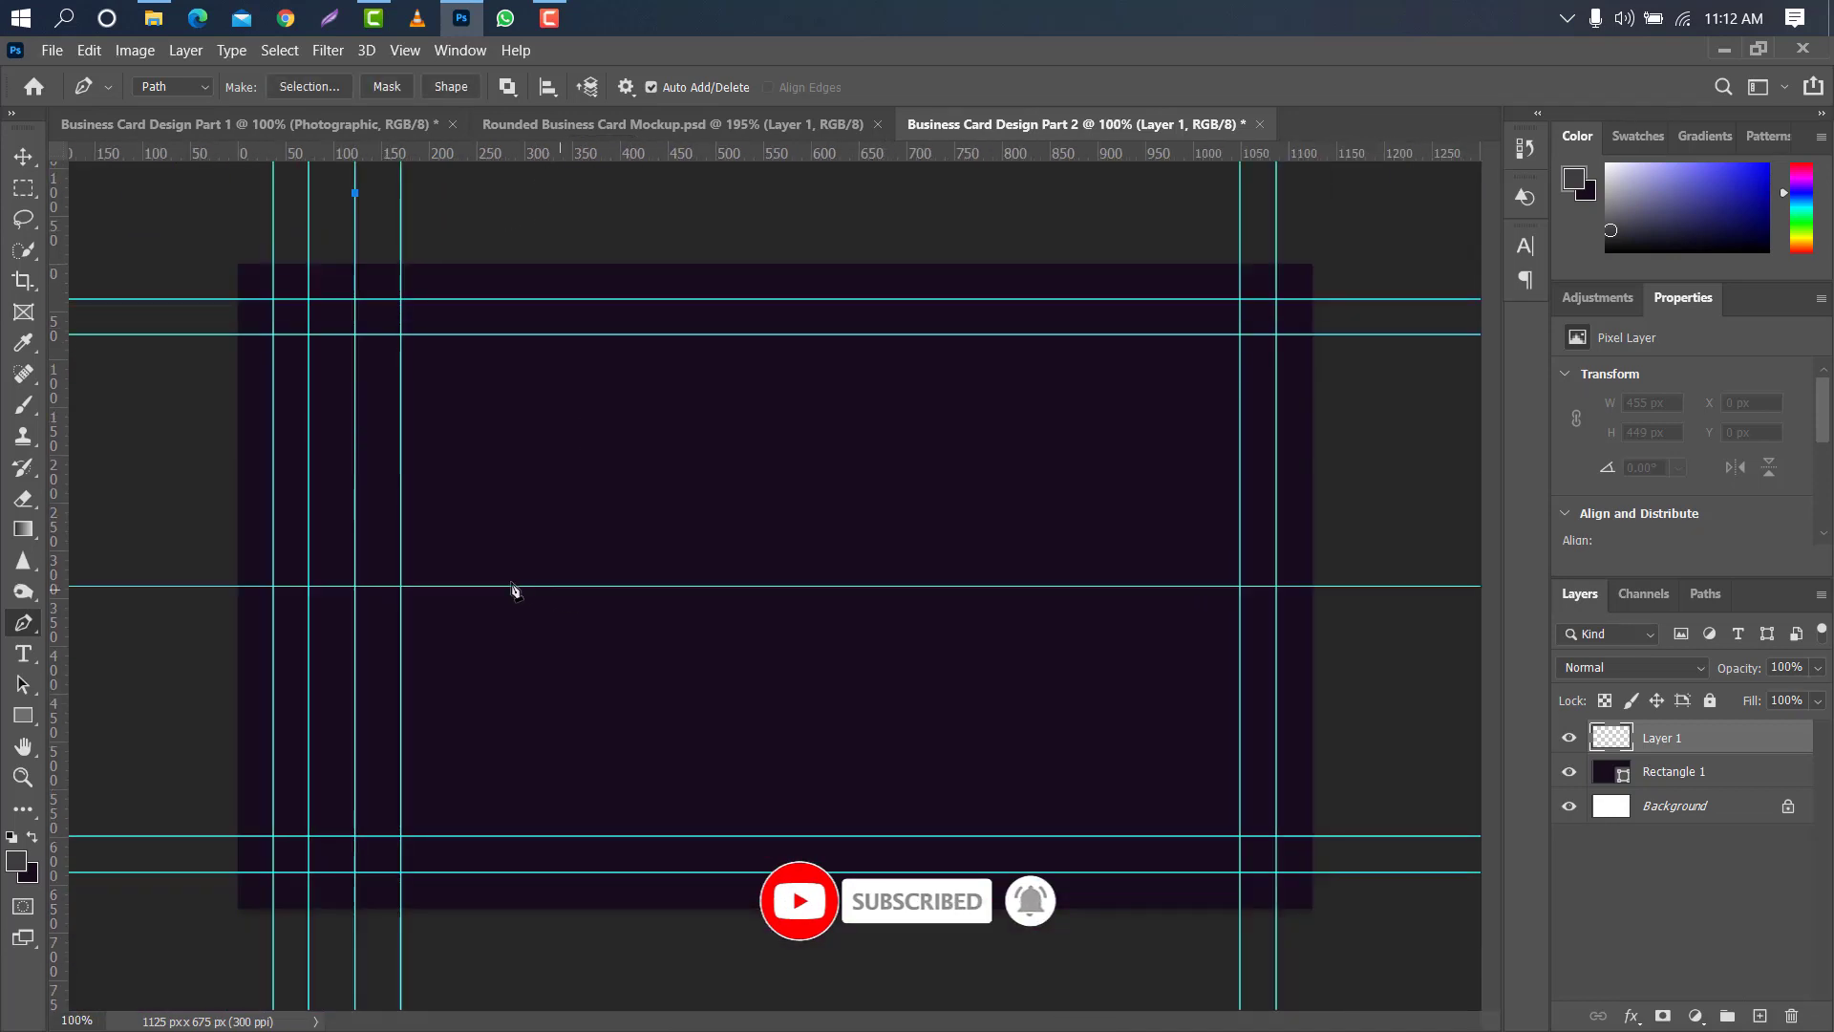
pyautogui.click(355, 380)
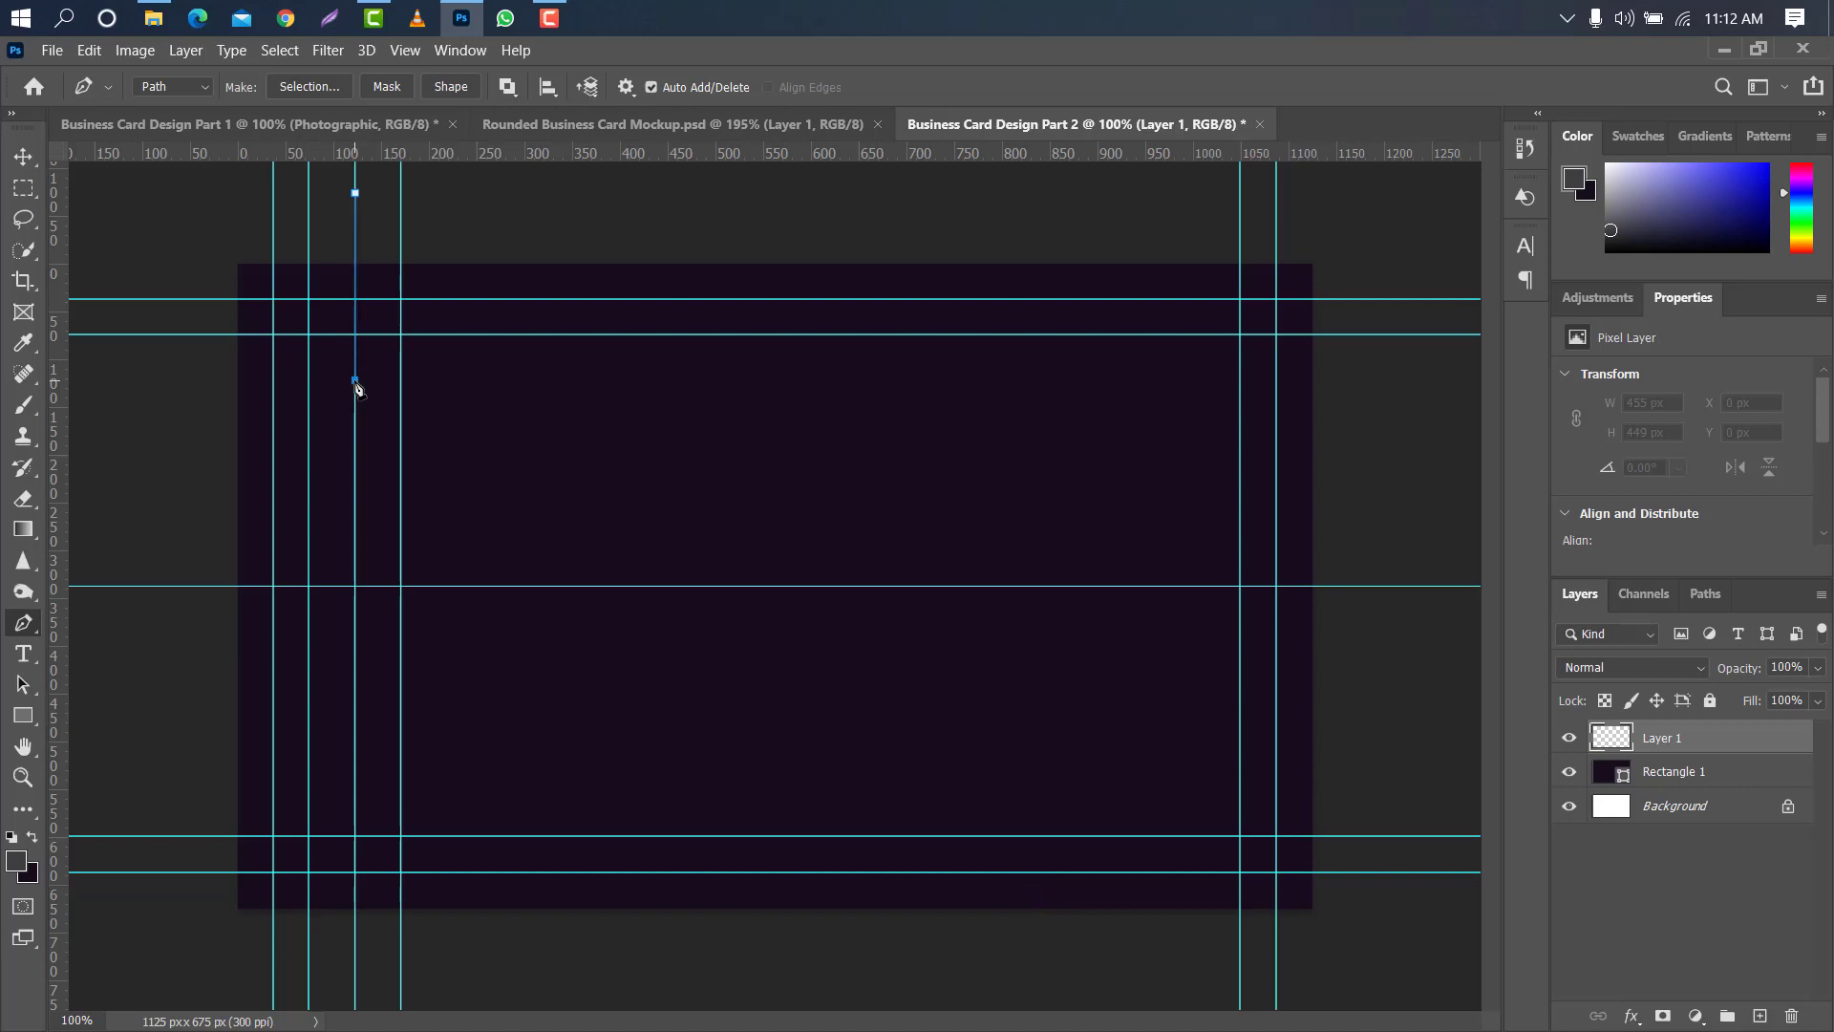
# - Continue the path with an S-shaped curve to the 170 px guide at about Y 189 px, removing the last anchor's outgoing handle
pyautogui.scroll(6, 358, 387)
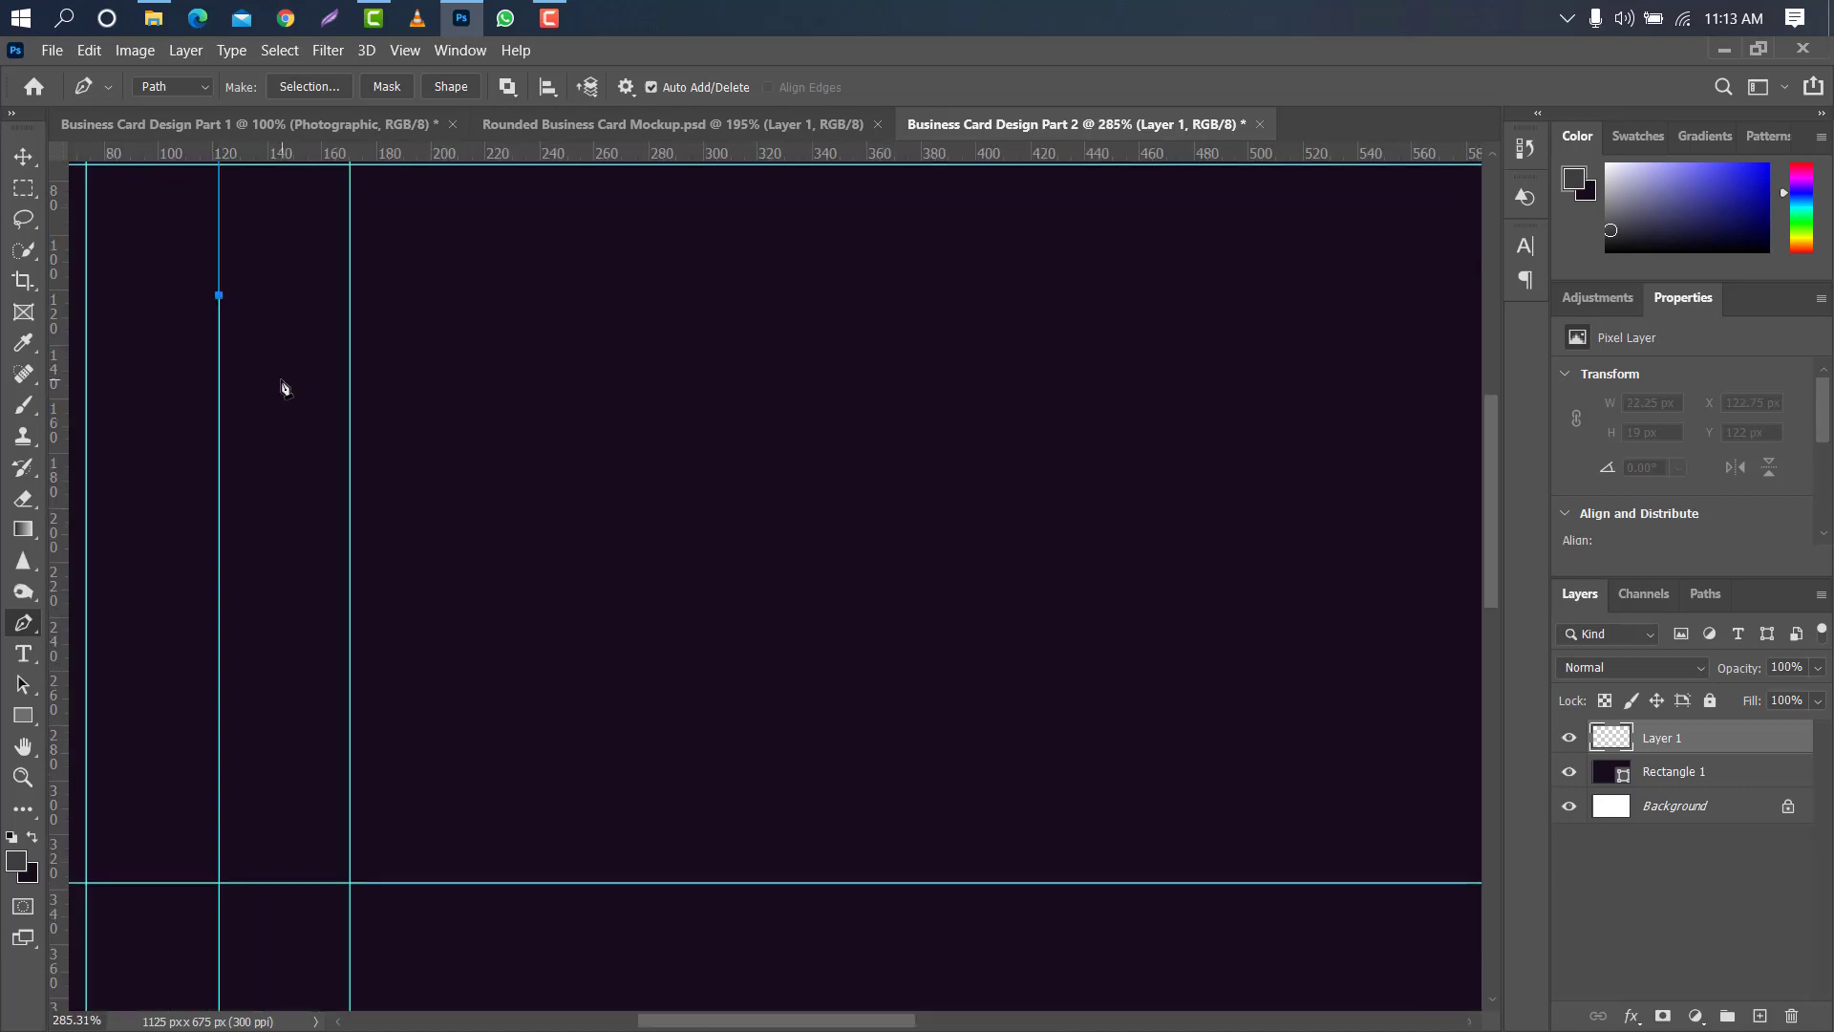
pyautogui.moveTo(279, 380); pyautogui.dragTo(339, 391)
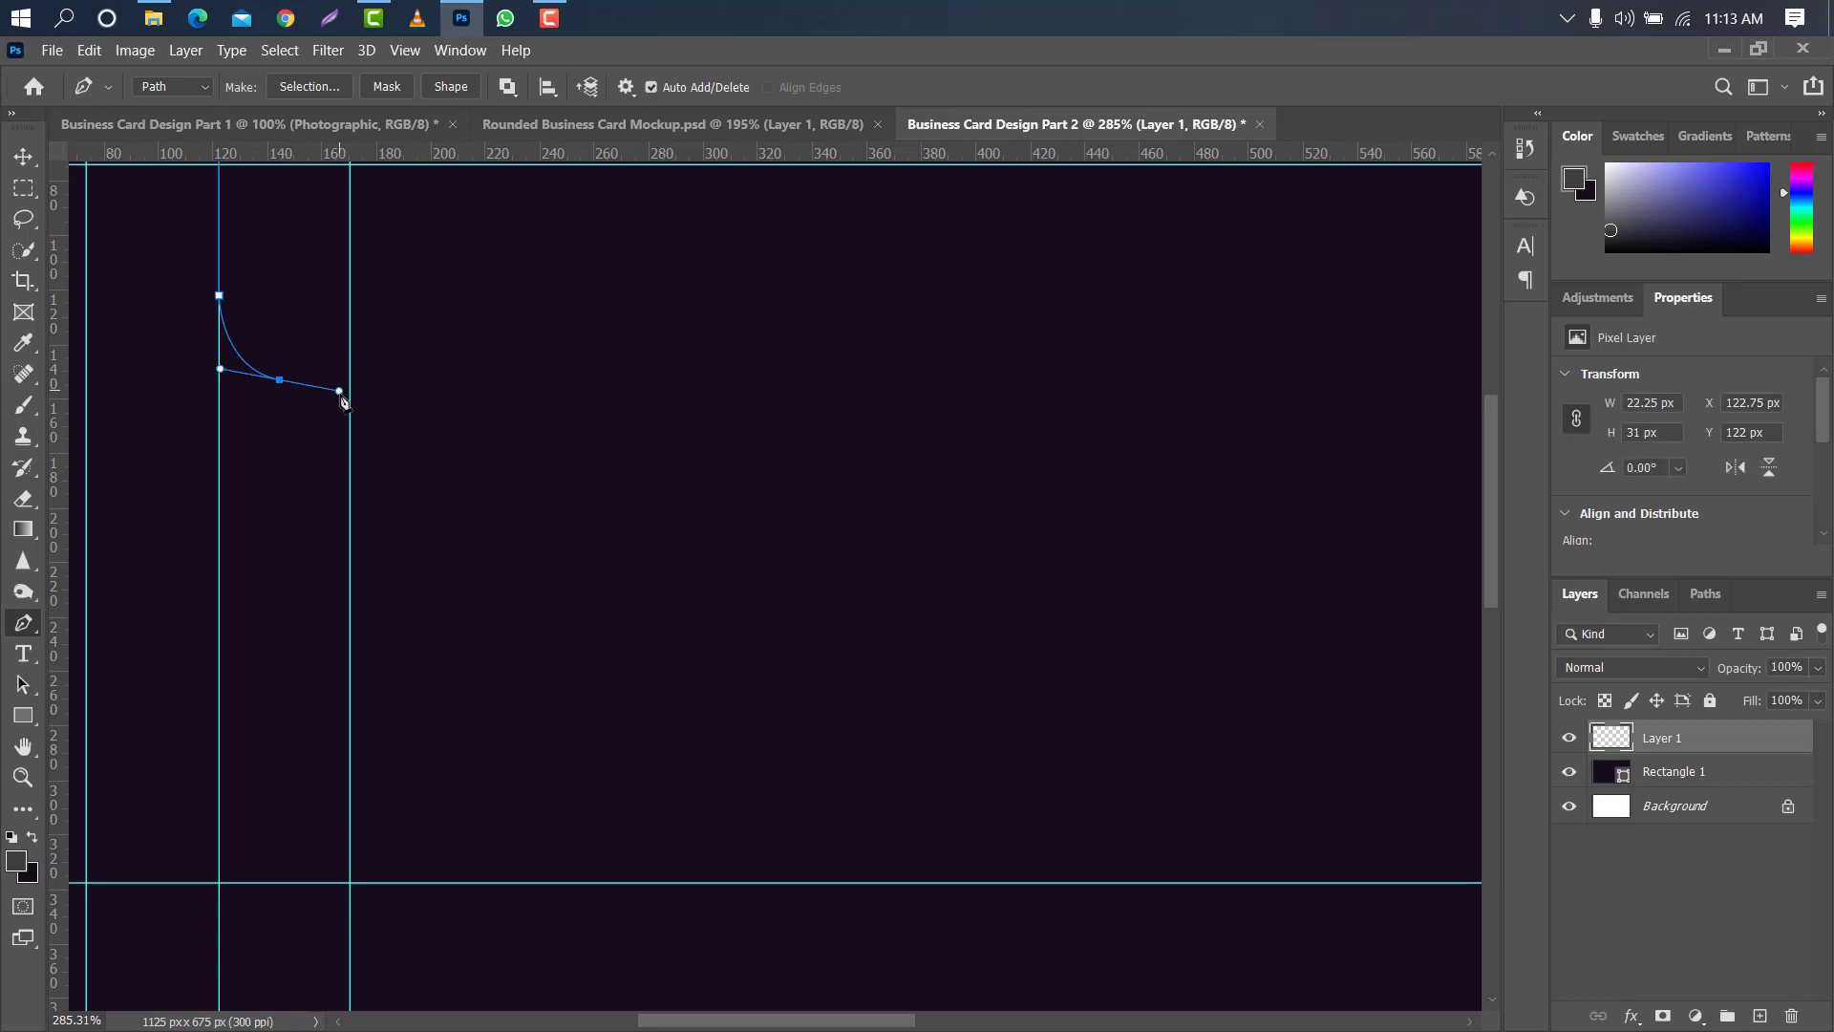
pyautogui.moveTo(350, 478); pyautogui.dragTo(350, 539)
pyautogui.keyDown('alt'); pyautogui.click(350, 478); pyautogui.keyUp('alt')
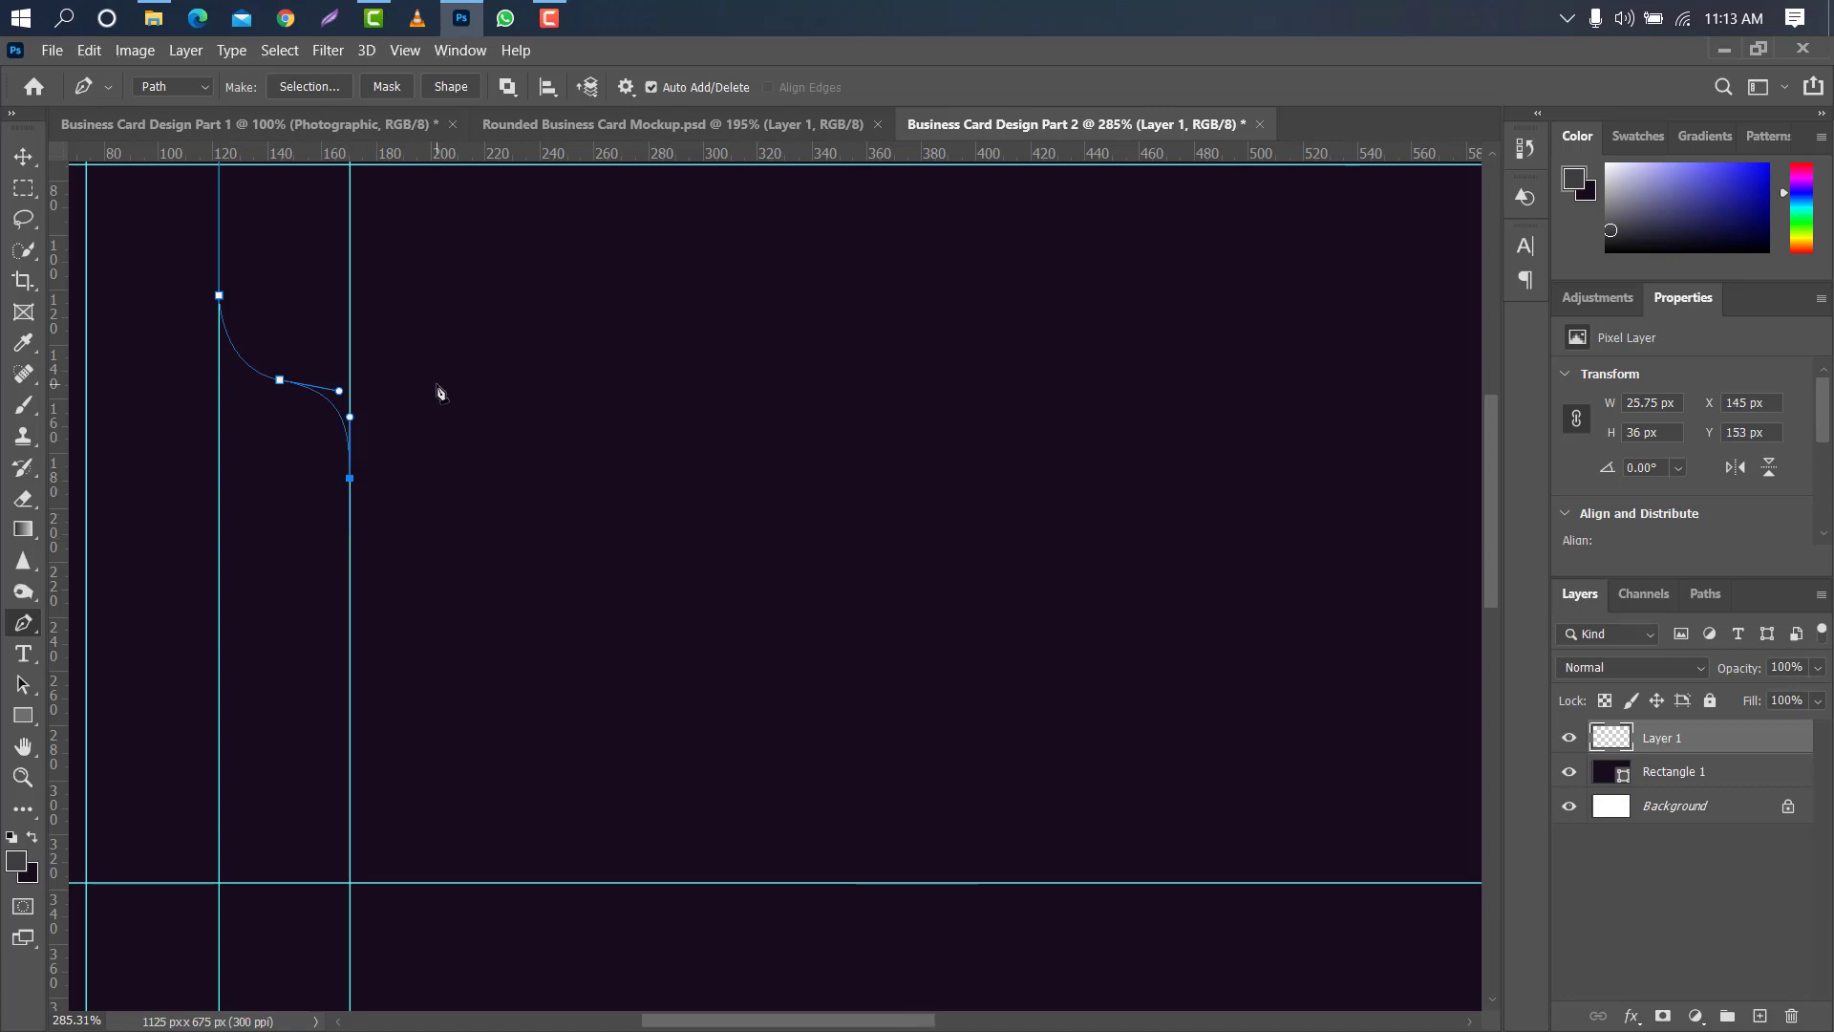
pyautogui.scroll(-3, 437, 389)
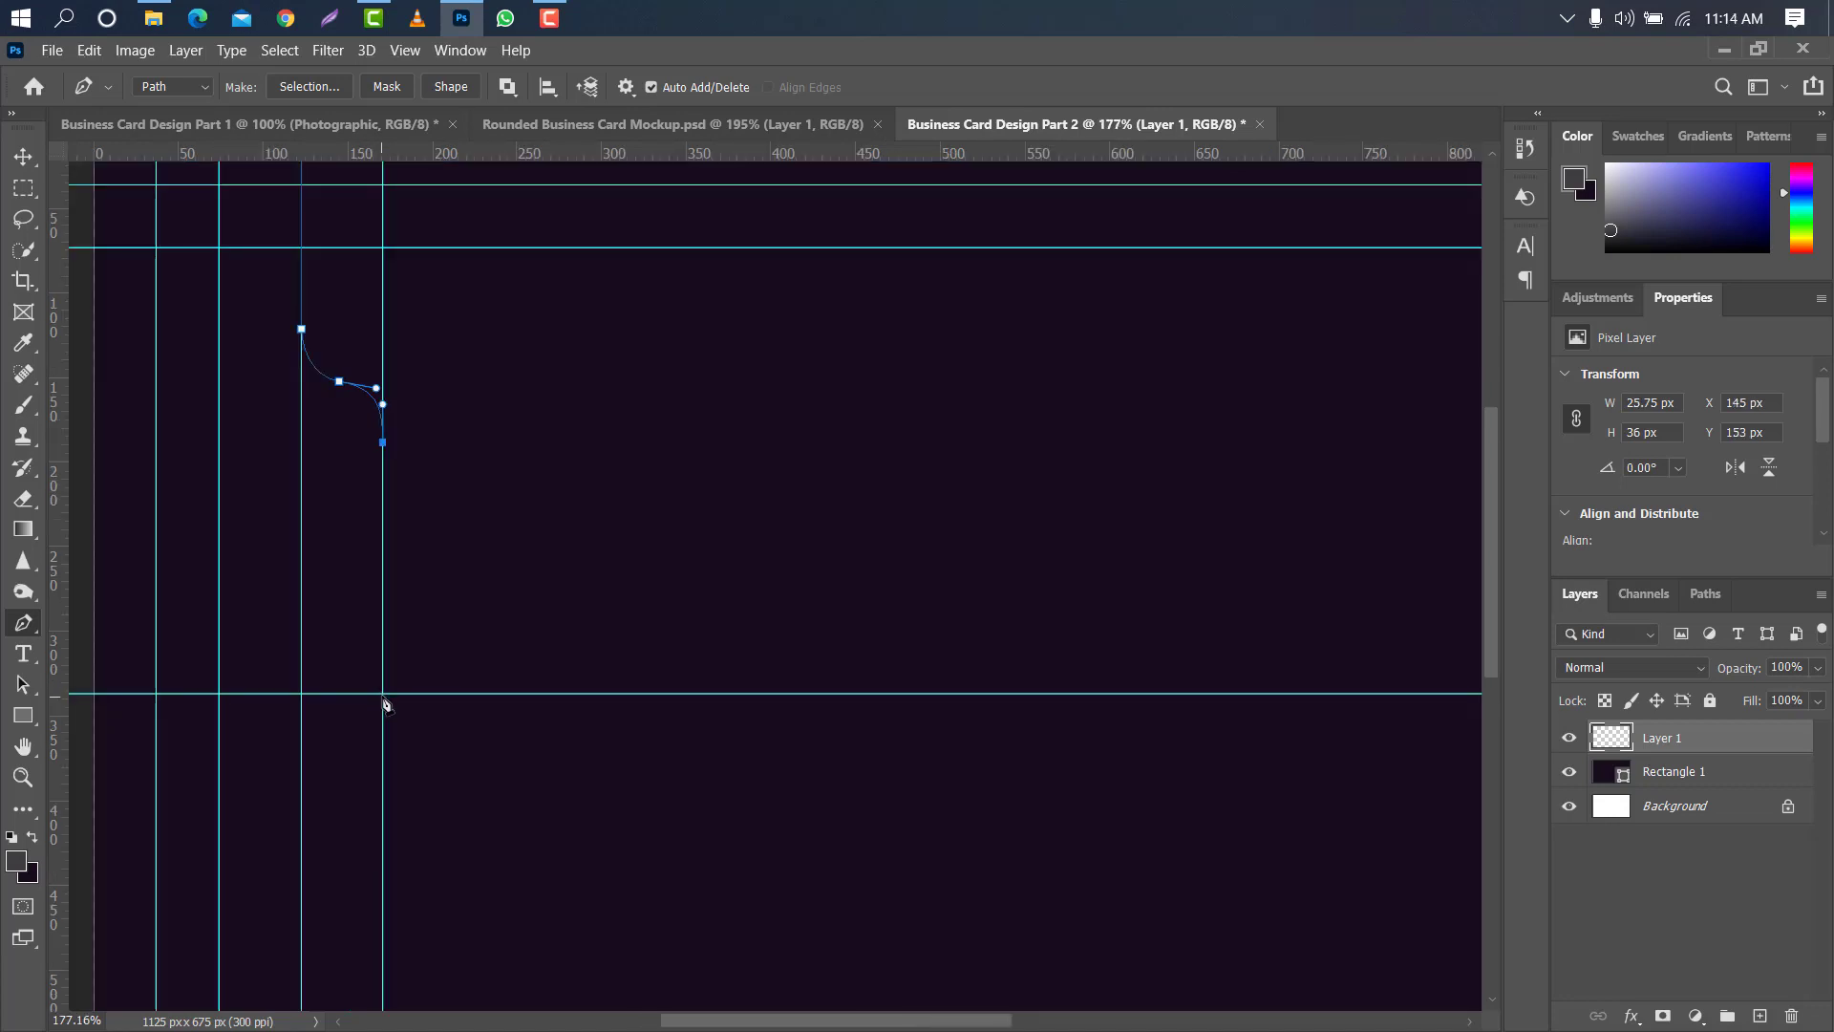
# - Extend the path straight down the 170 px guide to the mid-height guide and set the foreground colour to ffffff
pyautogui.click(383, 694)
pyautogui.hotkey('ctrl', '1')
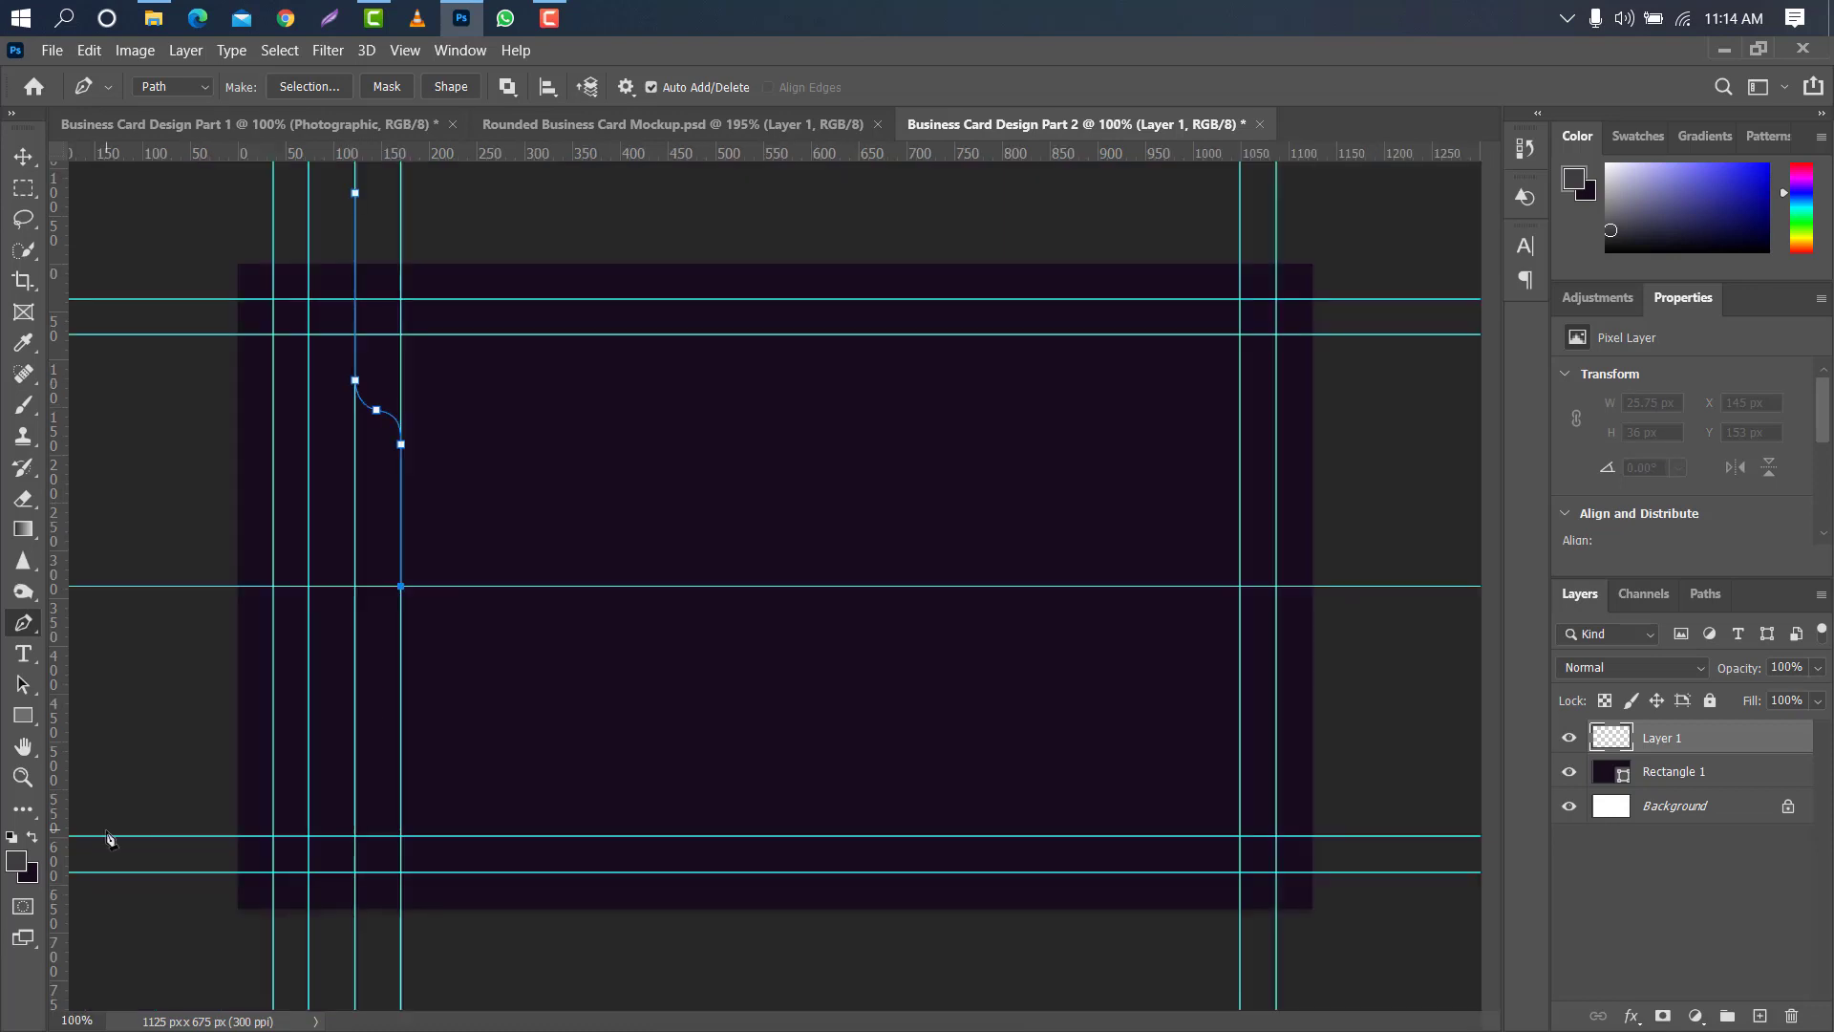
pyautogui.click(15, 862)
pyautogui.write('ffffff')
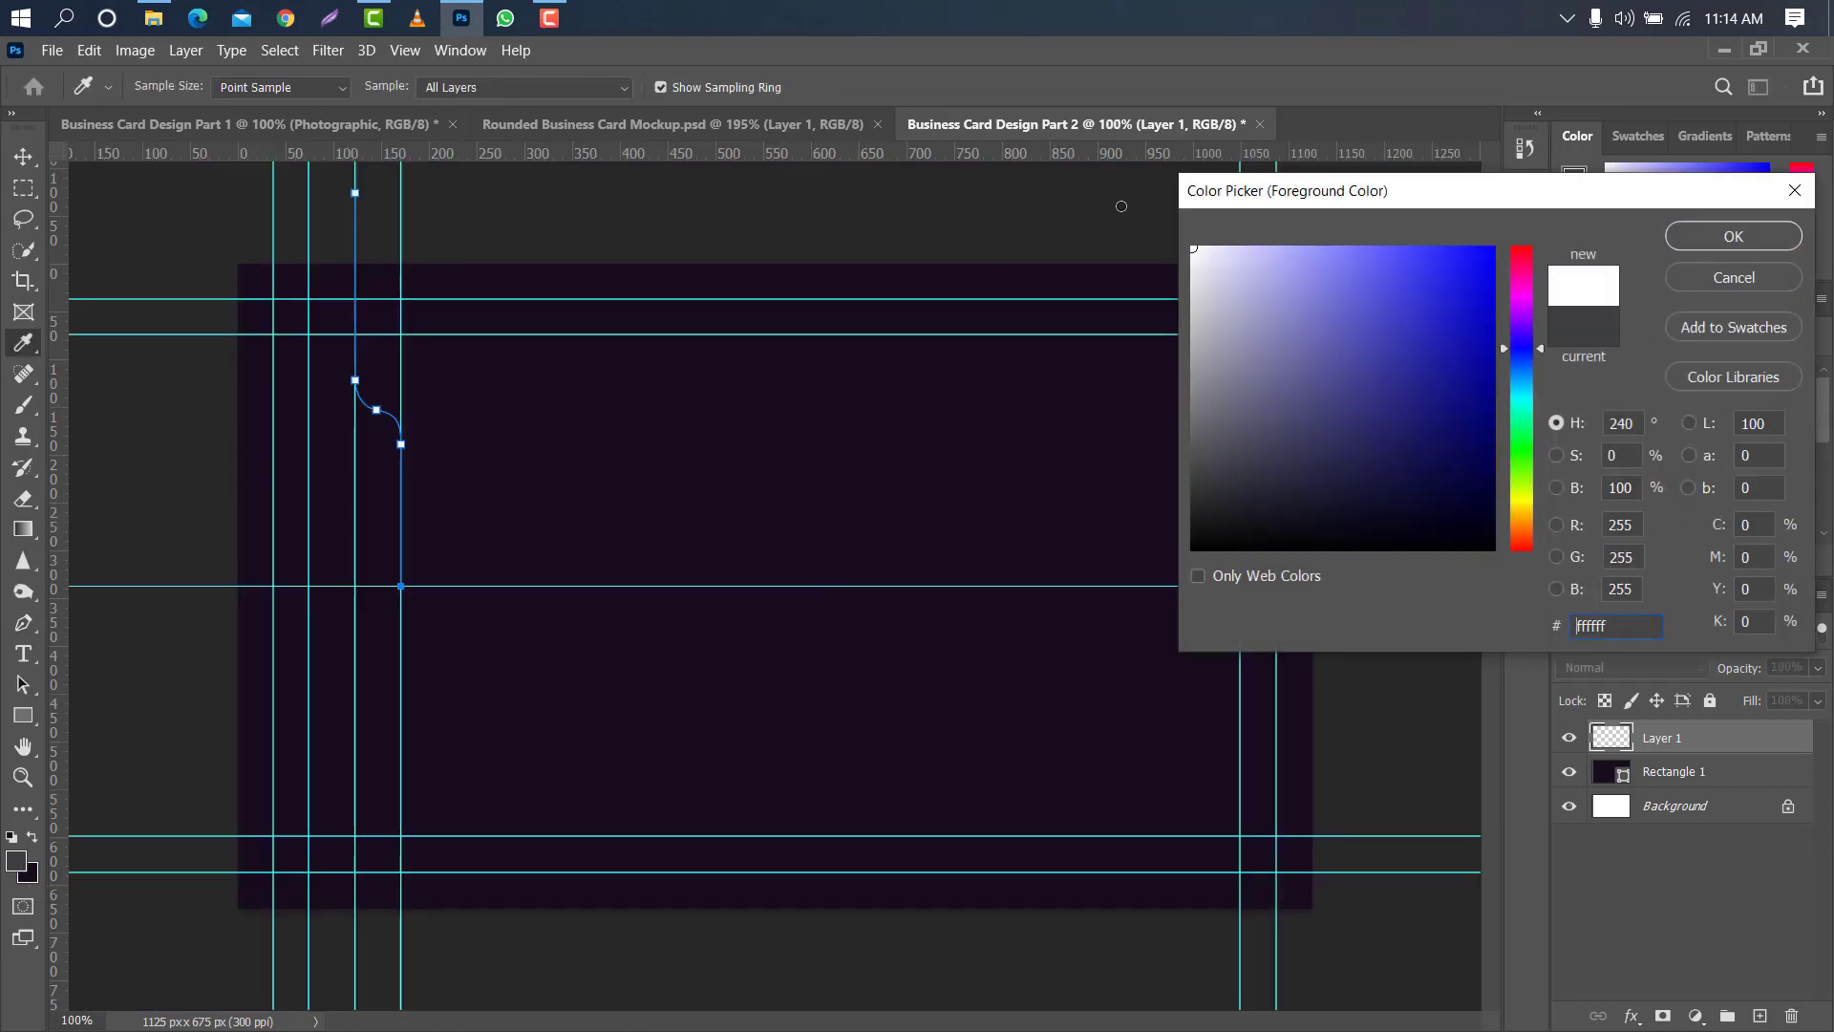
pyautogui.click(1680, 239)
# - Stroke the work path with the Brush tool using an 8 px Hard Round brush, without simulated pressure
pyautogui.click(21, 405)
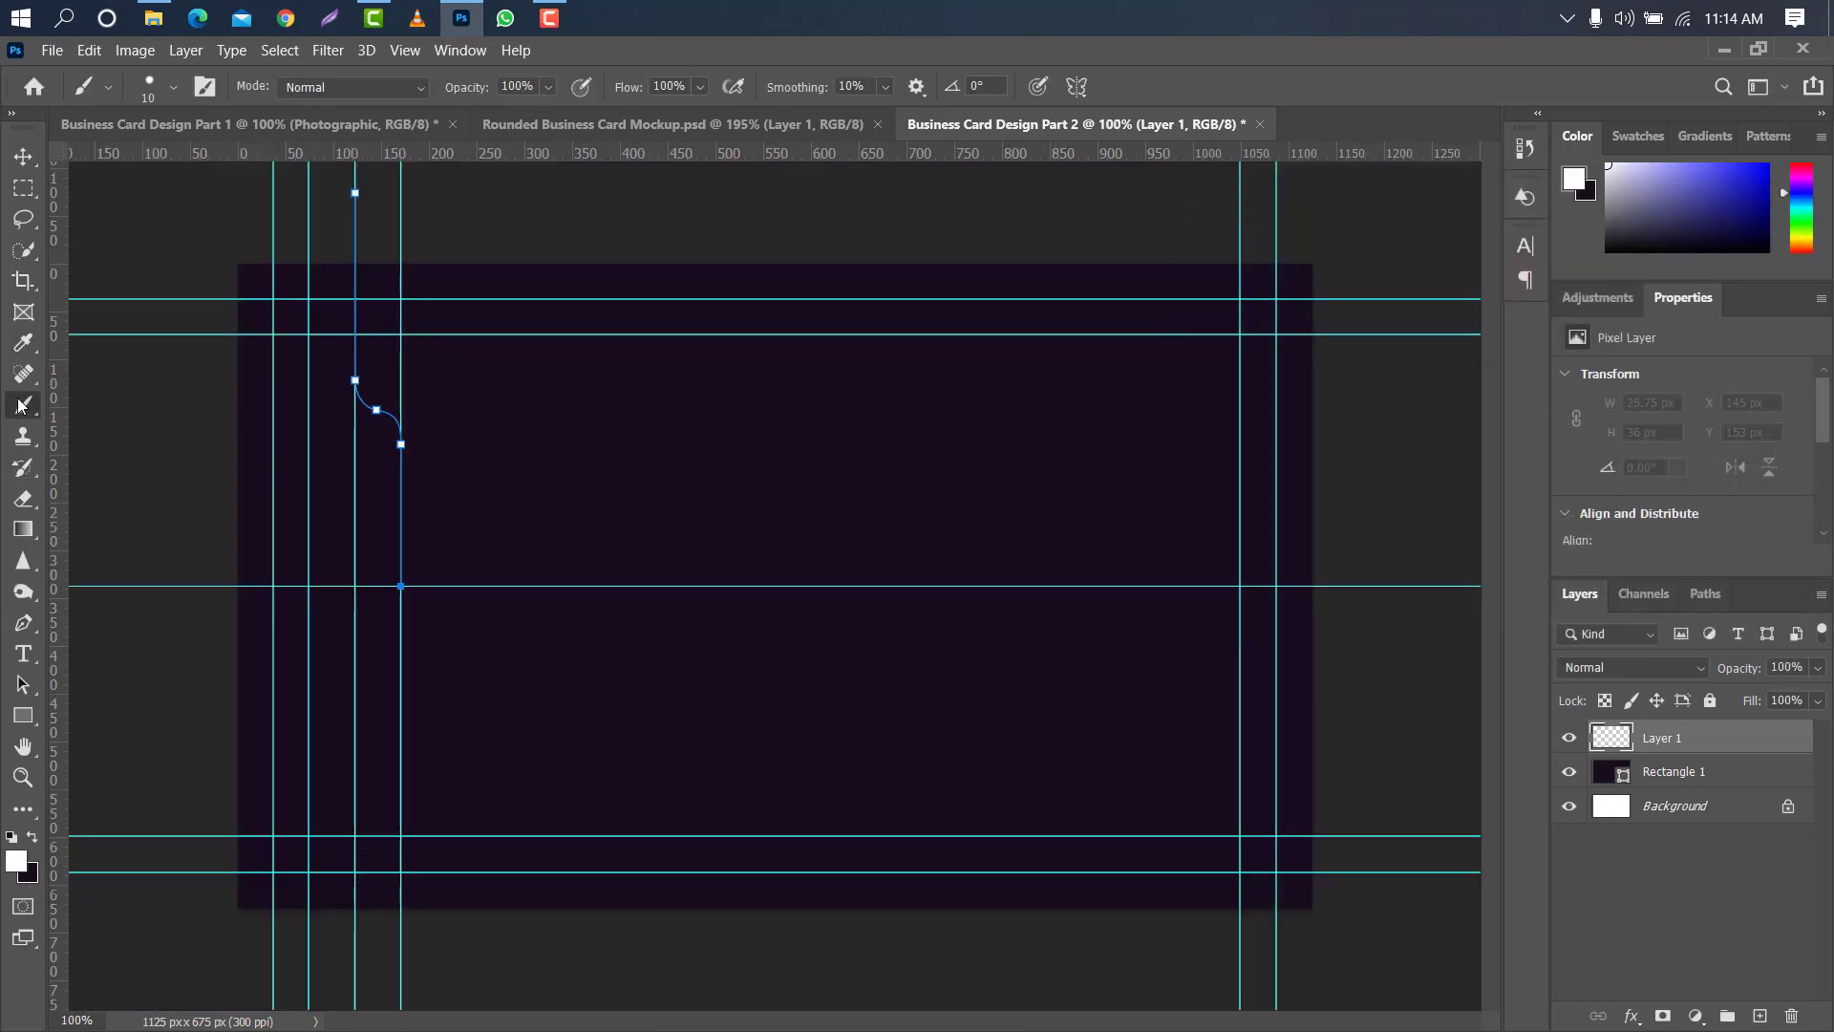
pyautogui.click(175, 88)
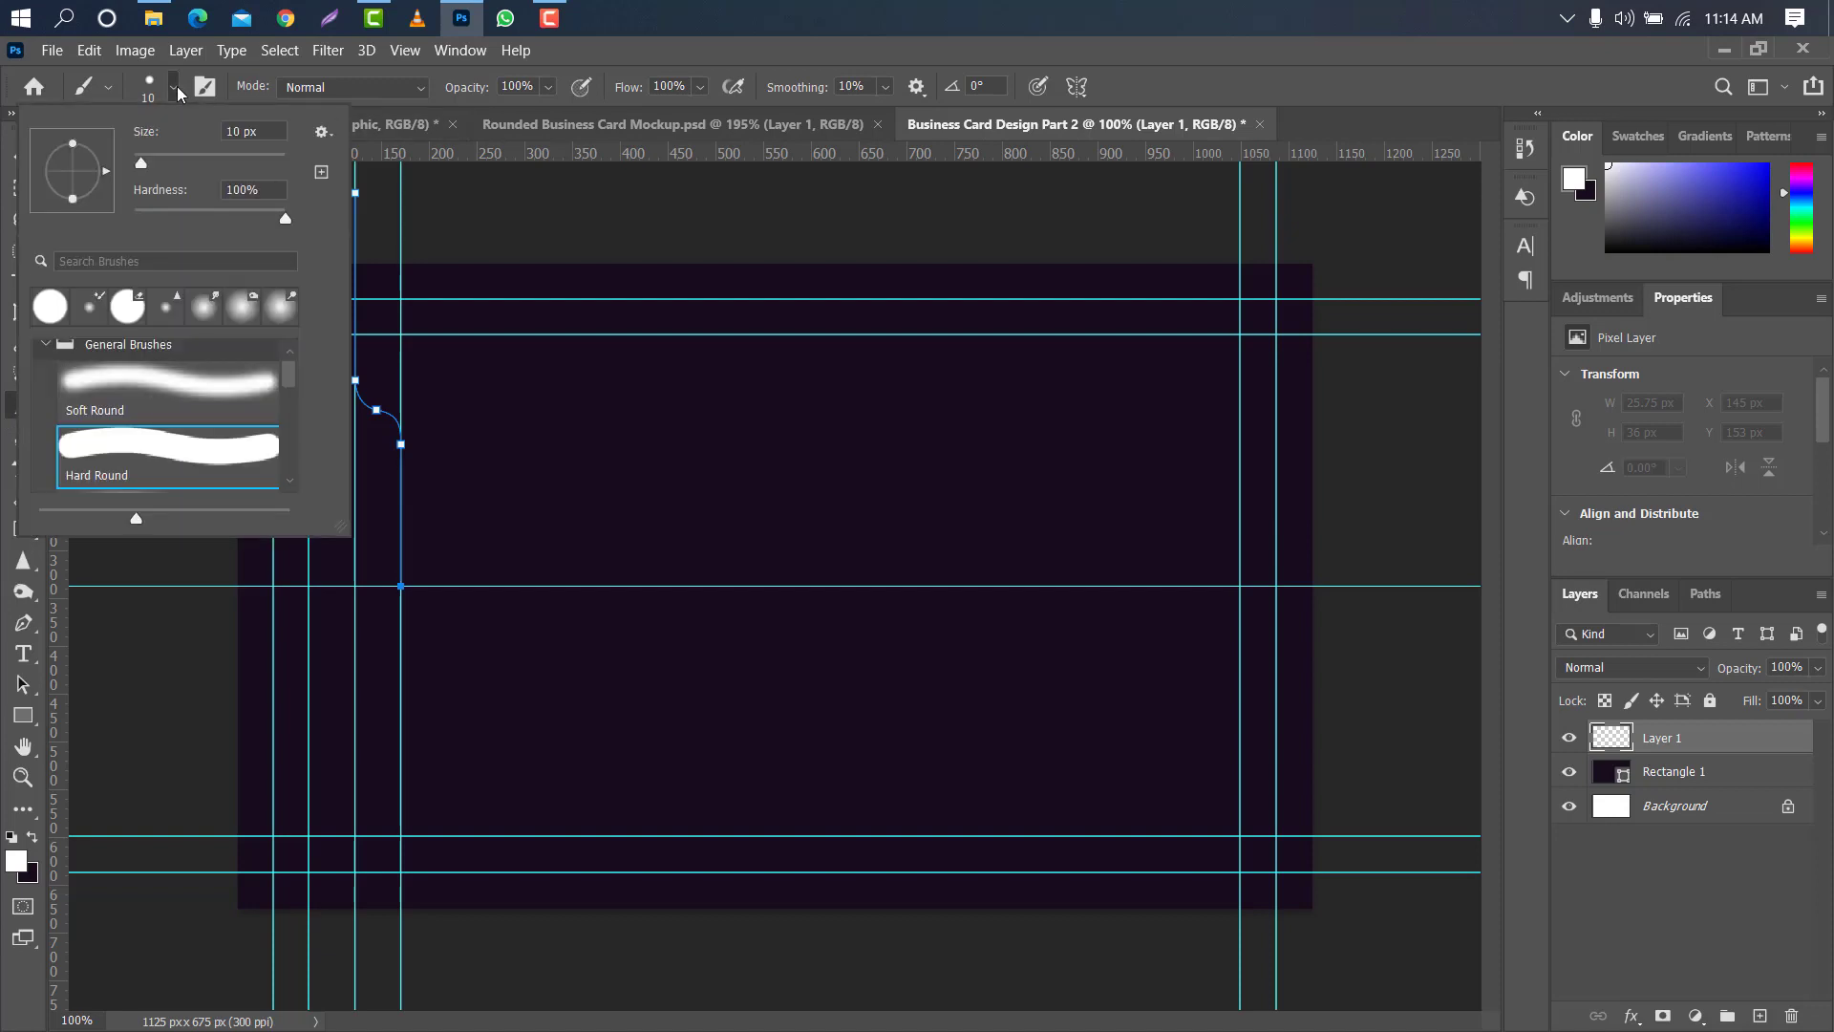
pyautogui.moveTo(239, 131); pyautogui.dragTo(222, 134)
pyautogui.write('8')
pyautogui.click(1705, 593)
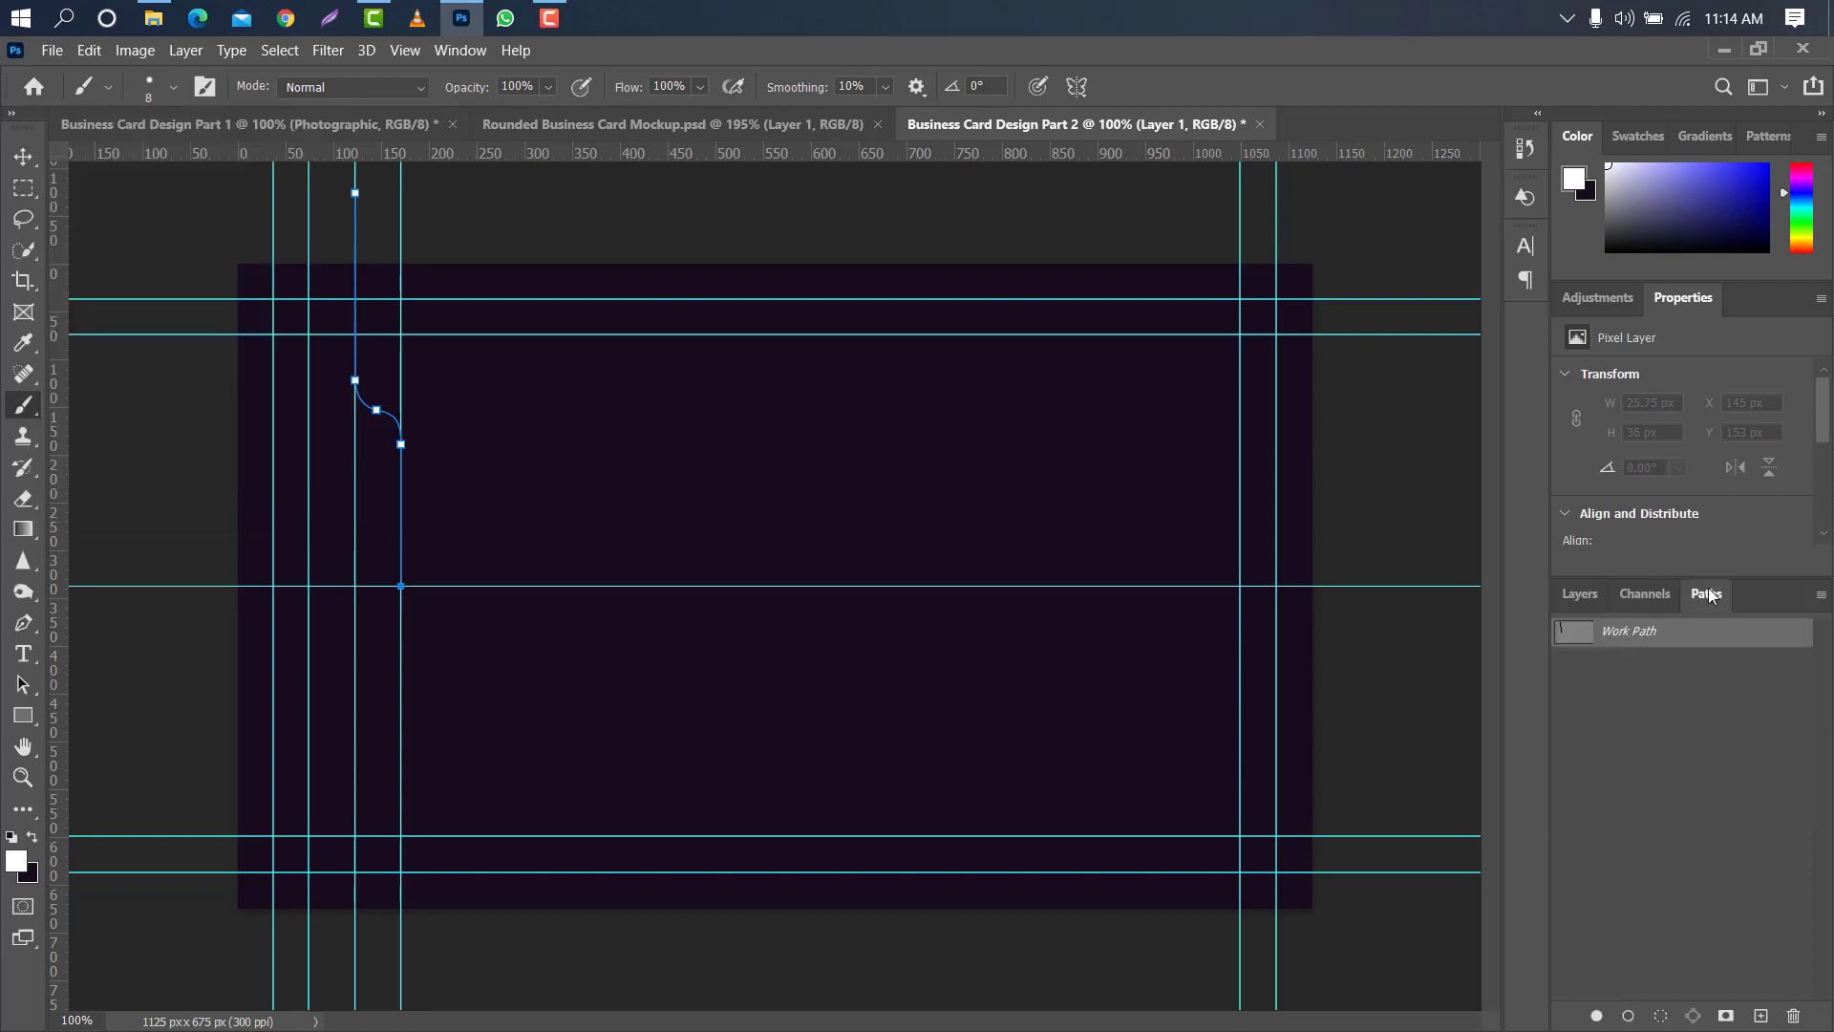
pyautogui.click(1670, 633)
pyautogui.rightClick(1669, 634)
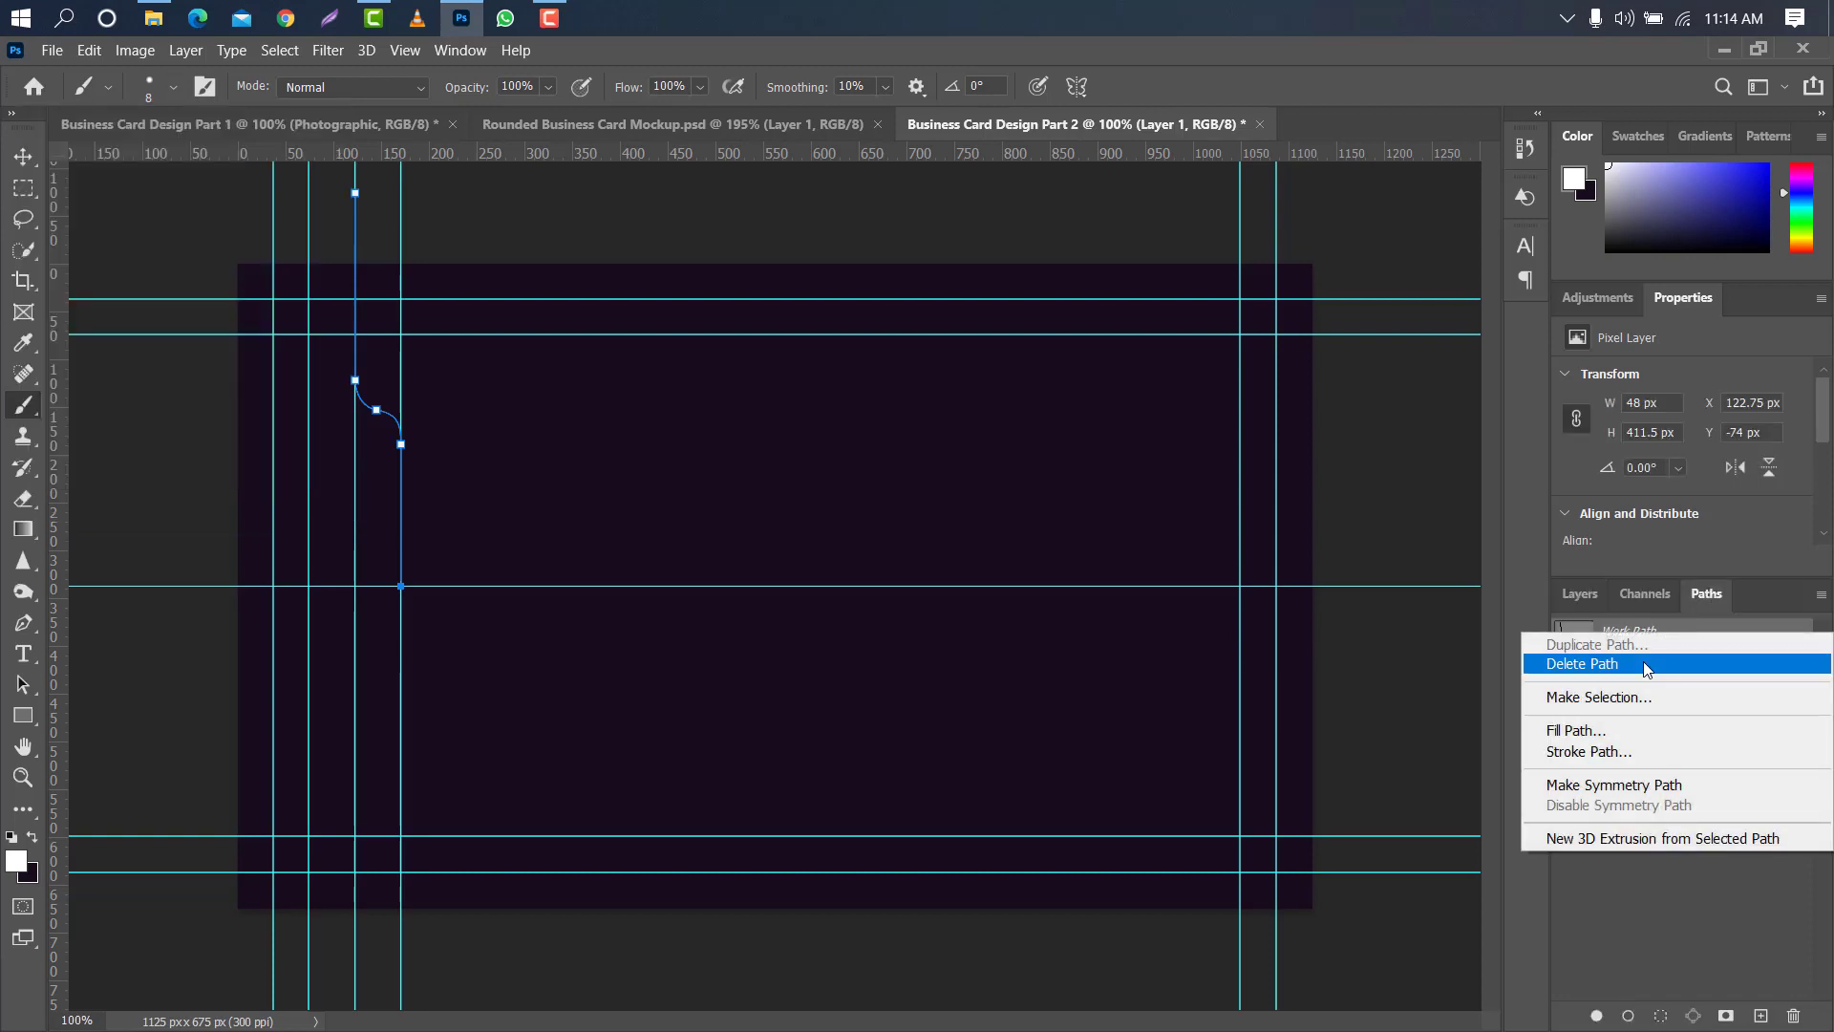
pyautogui.click(1615, 750)
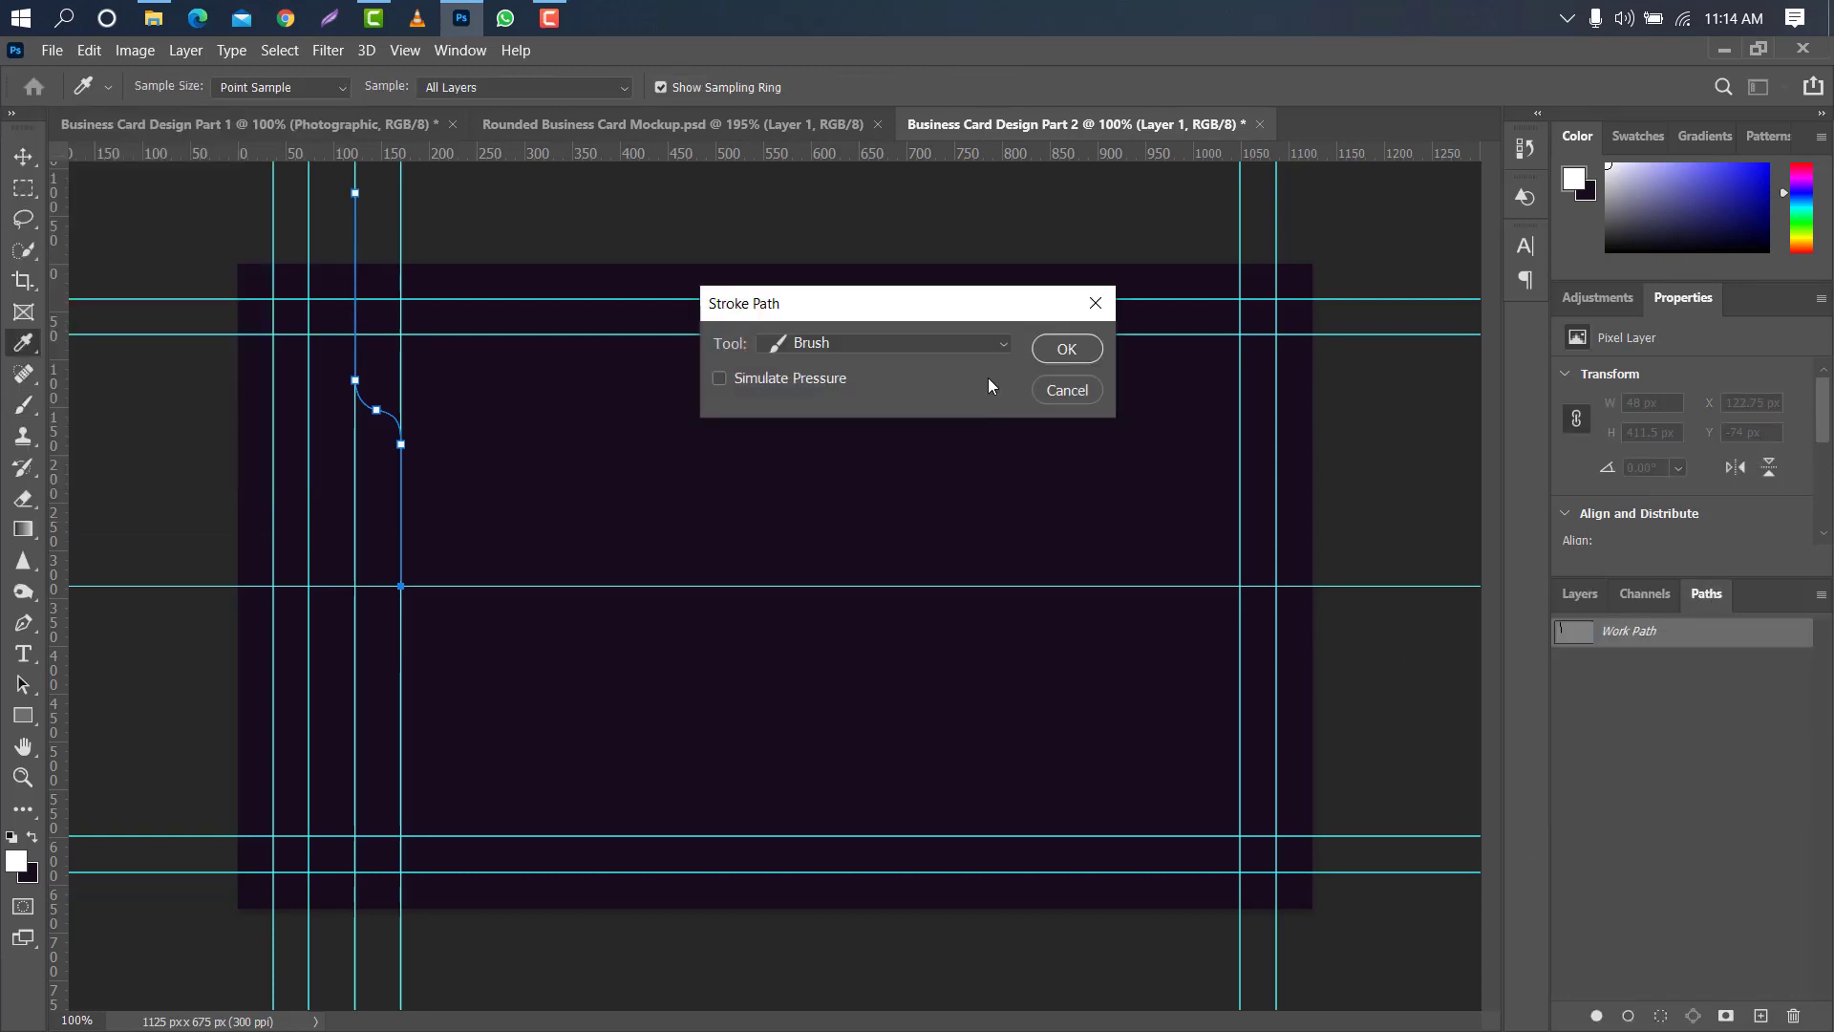
pyautogui.click(997, 344)
pyautogui.click(879, 382)
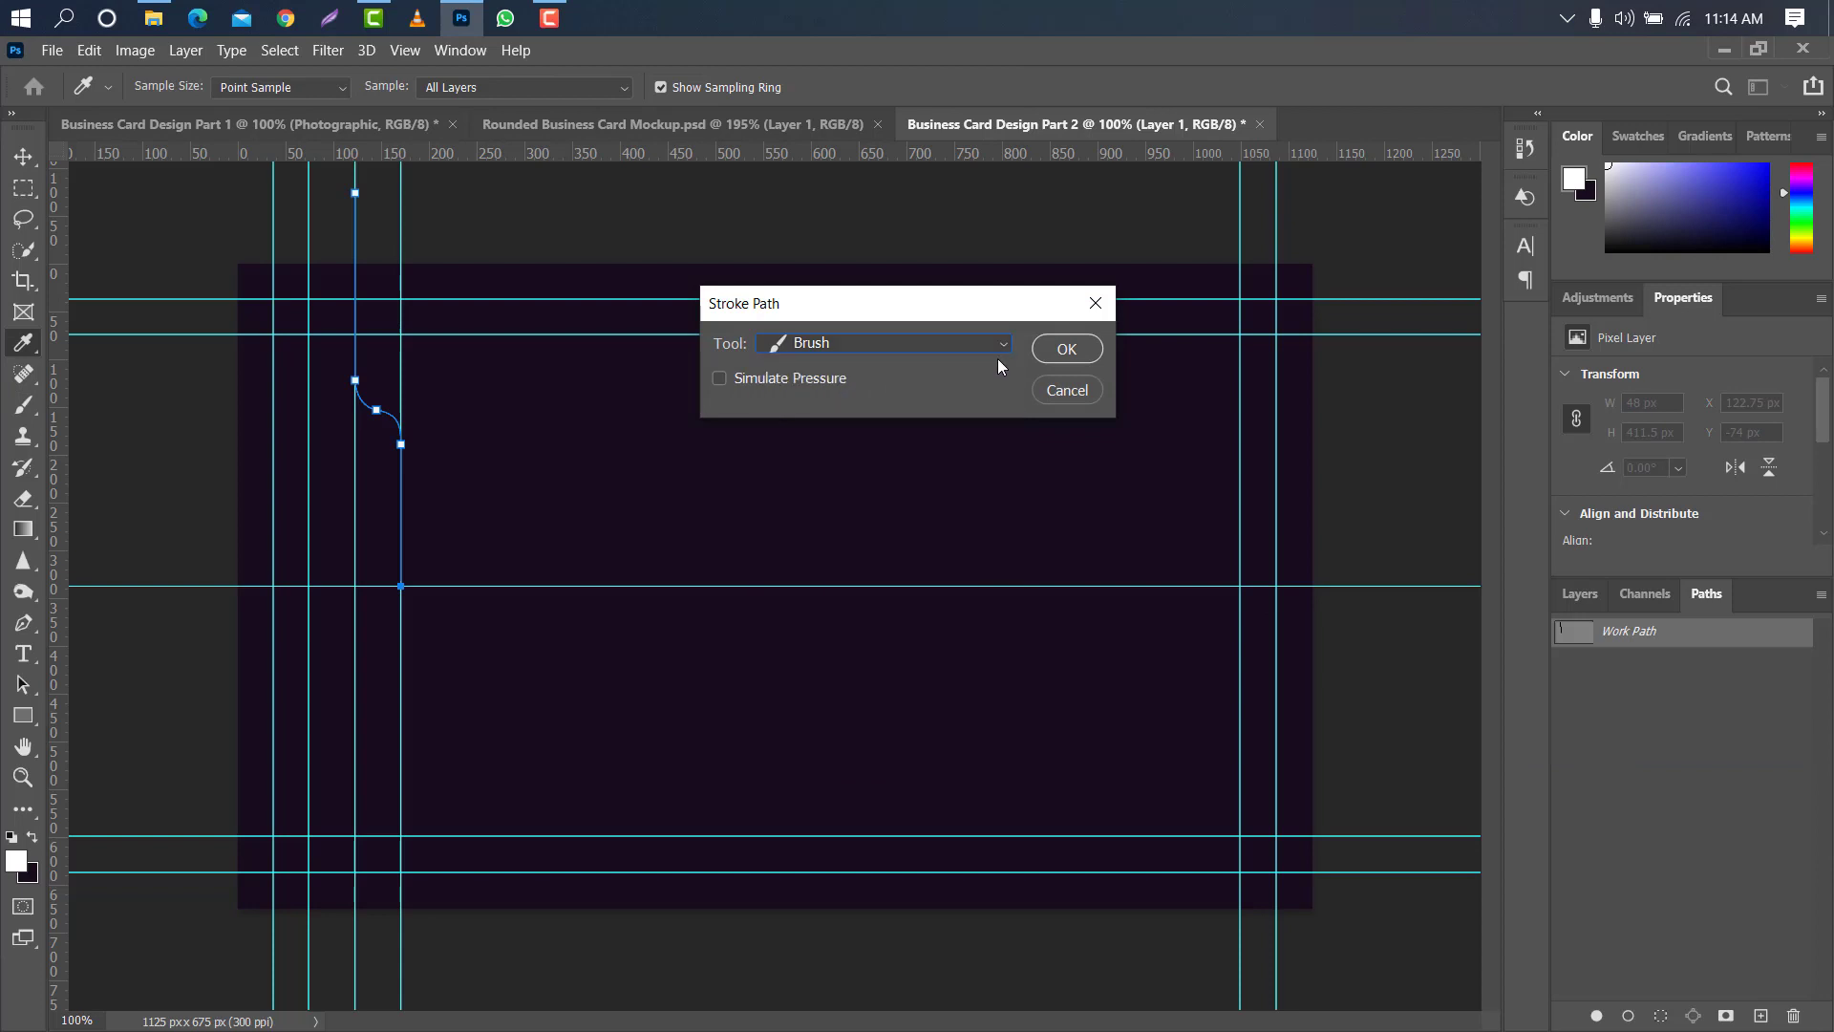
pyautogui.click(1051, 350)
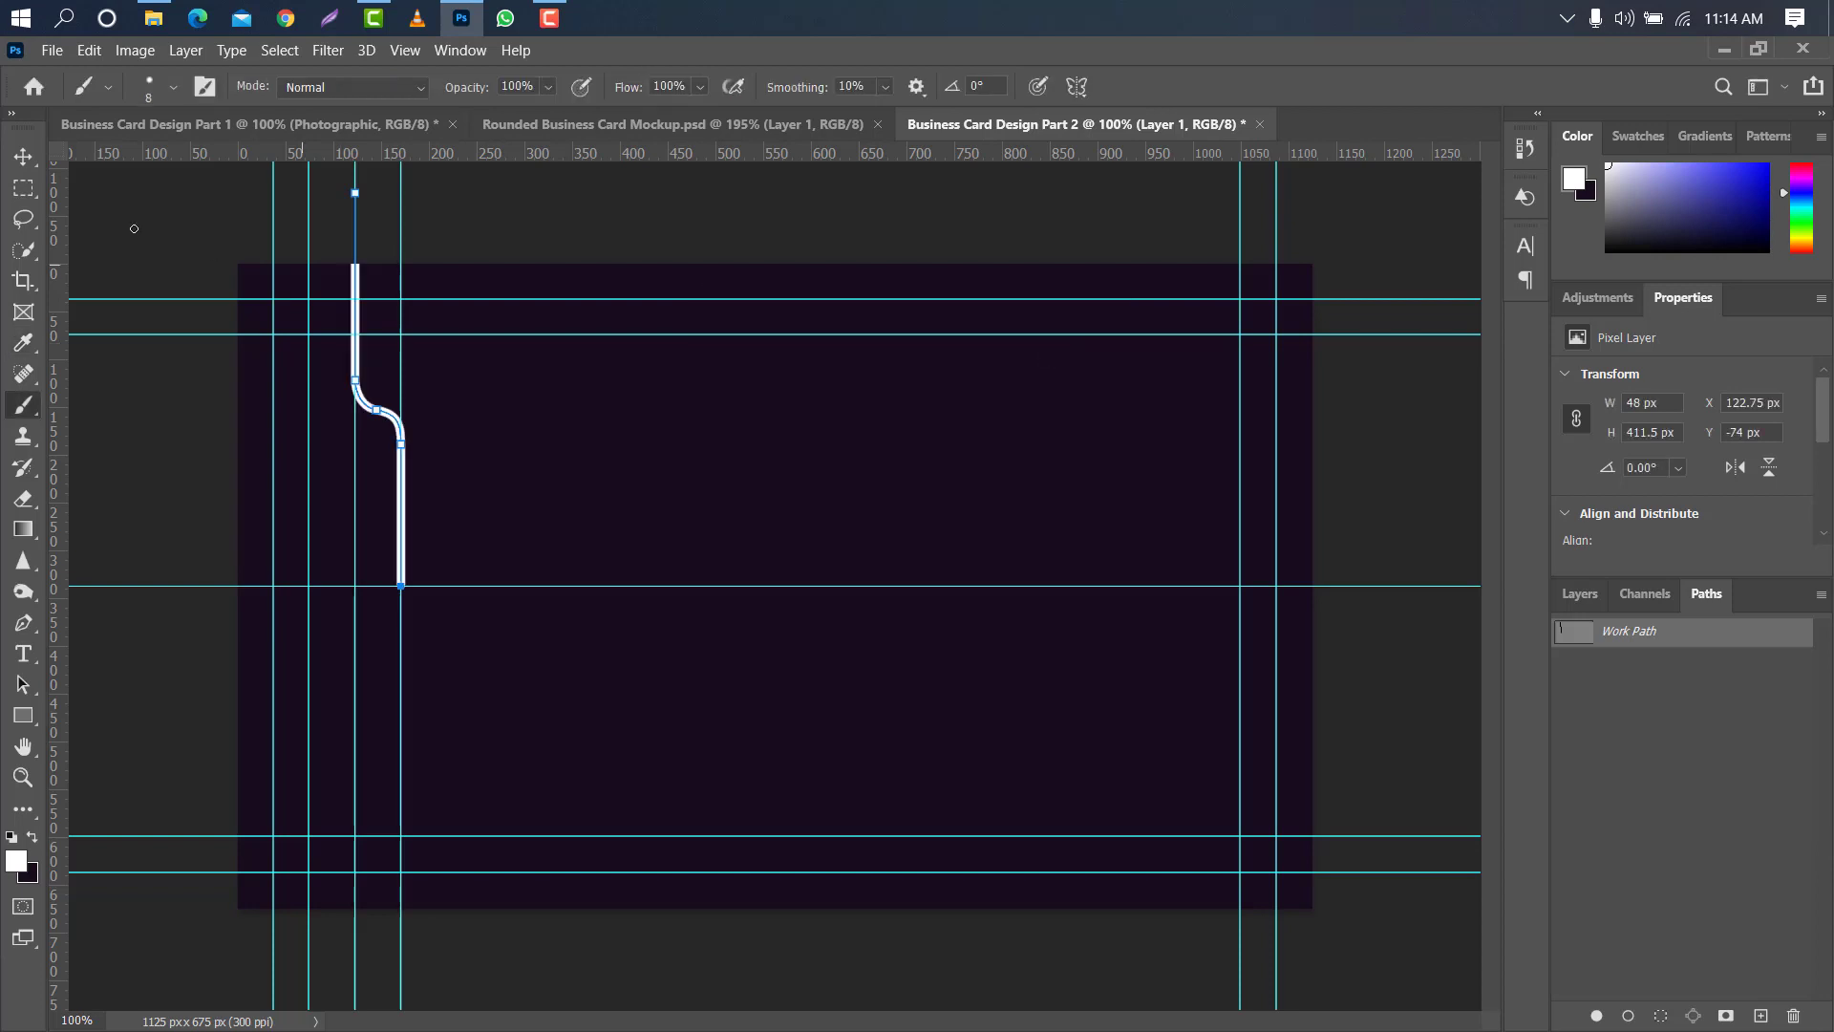
# - Delete the work path and remove the vertical guide at about 122 px
pyautogui.press('v')
pyautogui.rightClick(1698, 630)
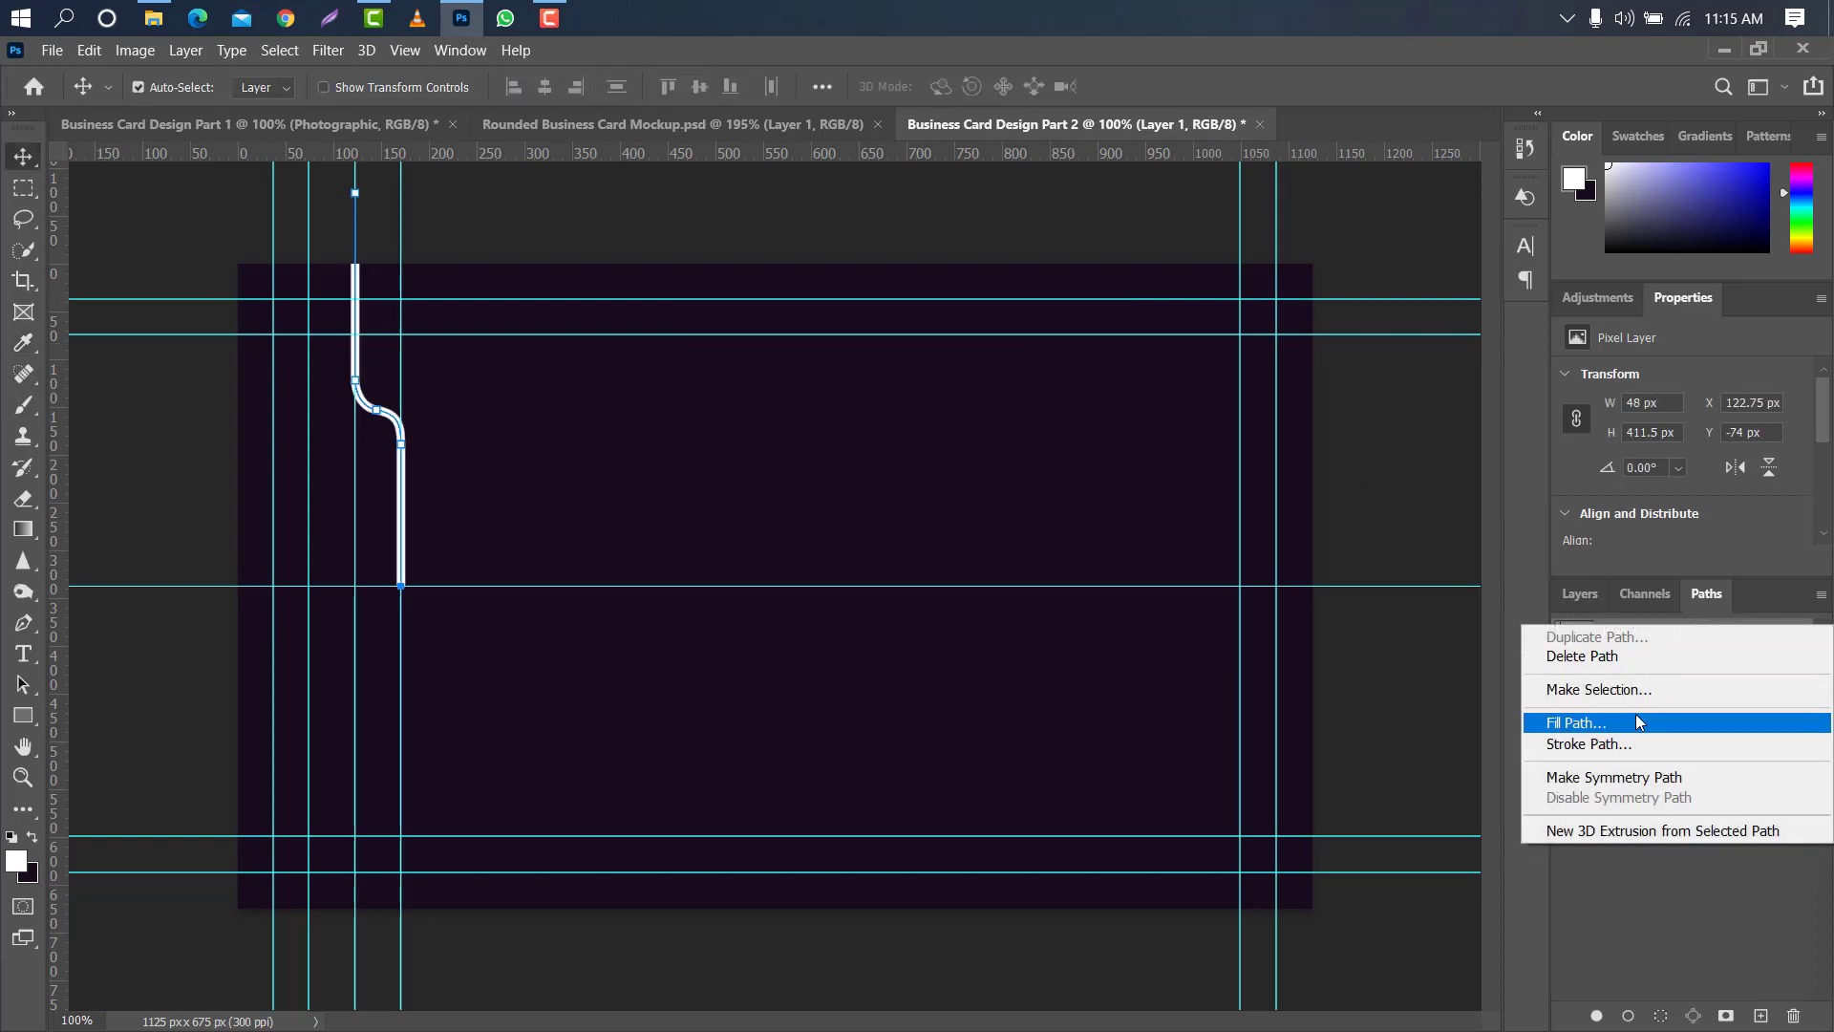
pyautogui.click(1622, 652)
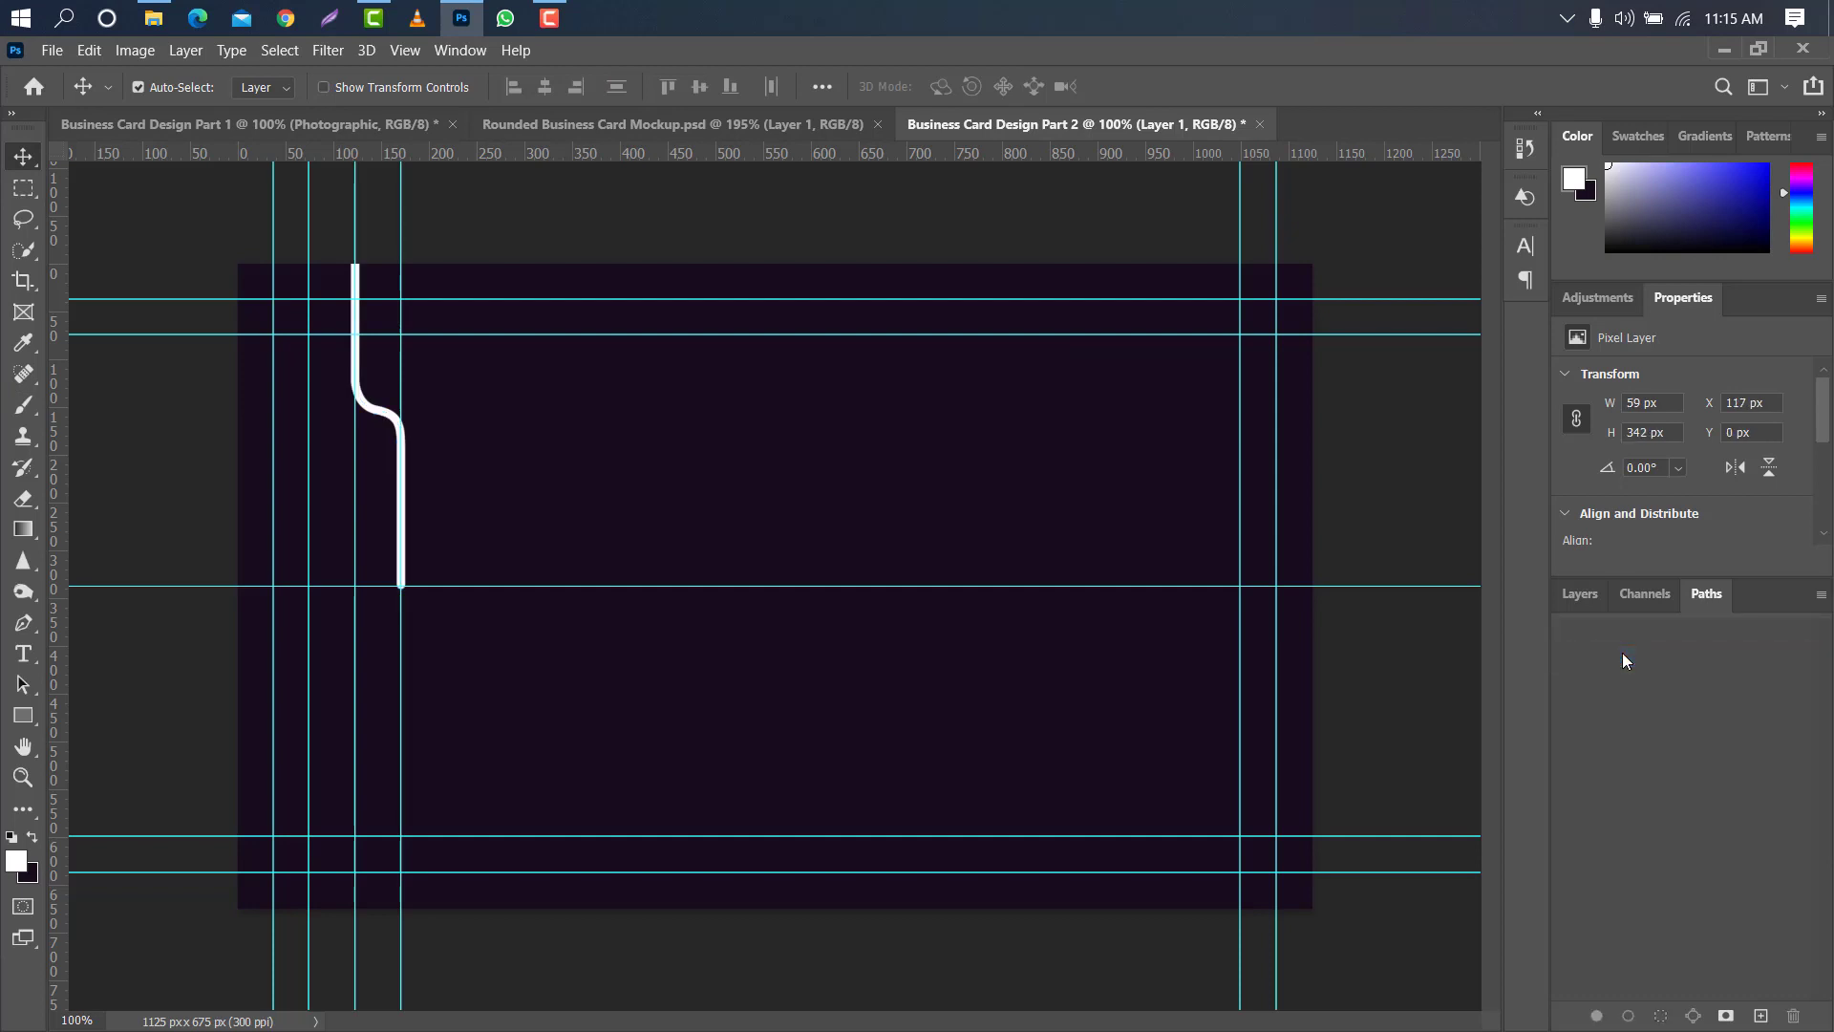
pyautogui.click(1578, 600)
pyautogui.moveTo(354, 458); pyautogui.dragTo(50, 432)
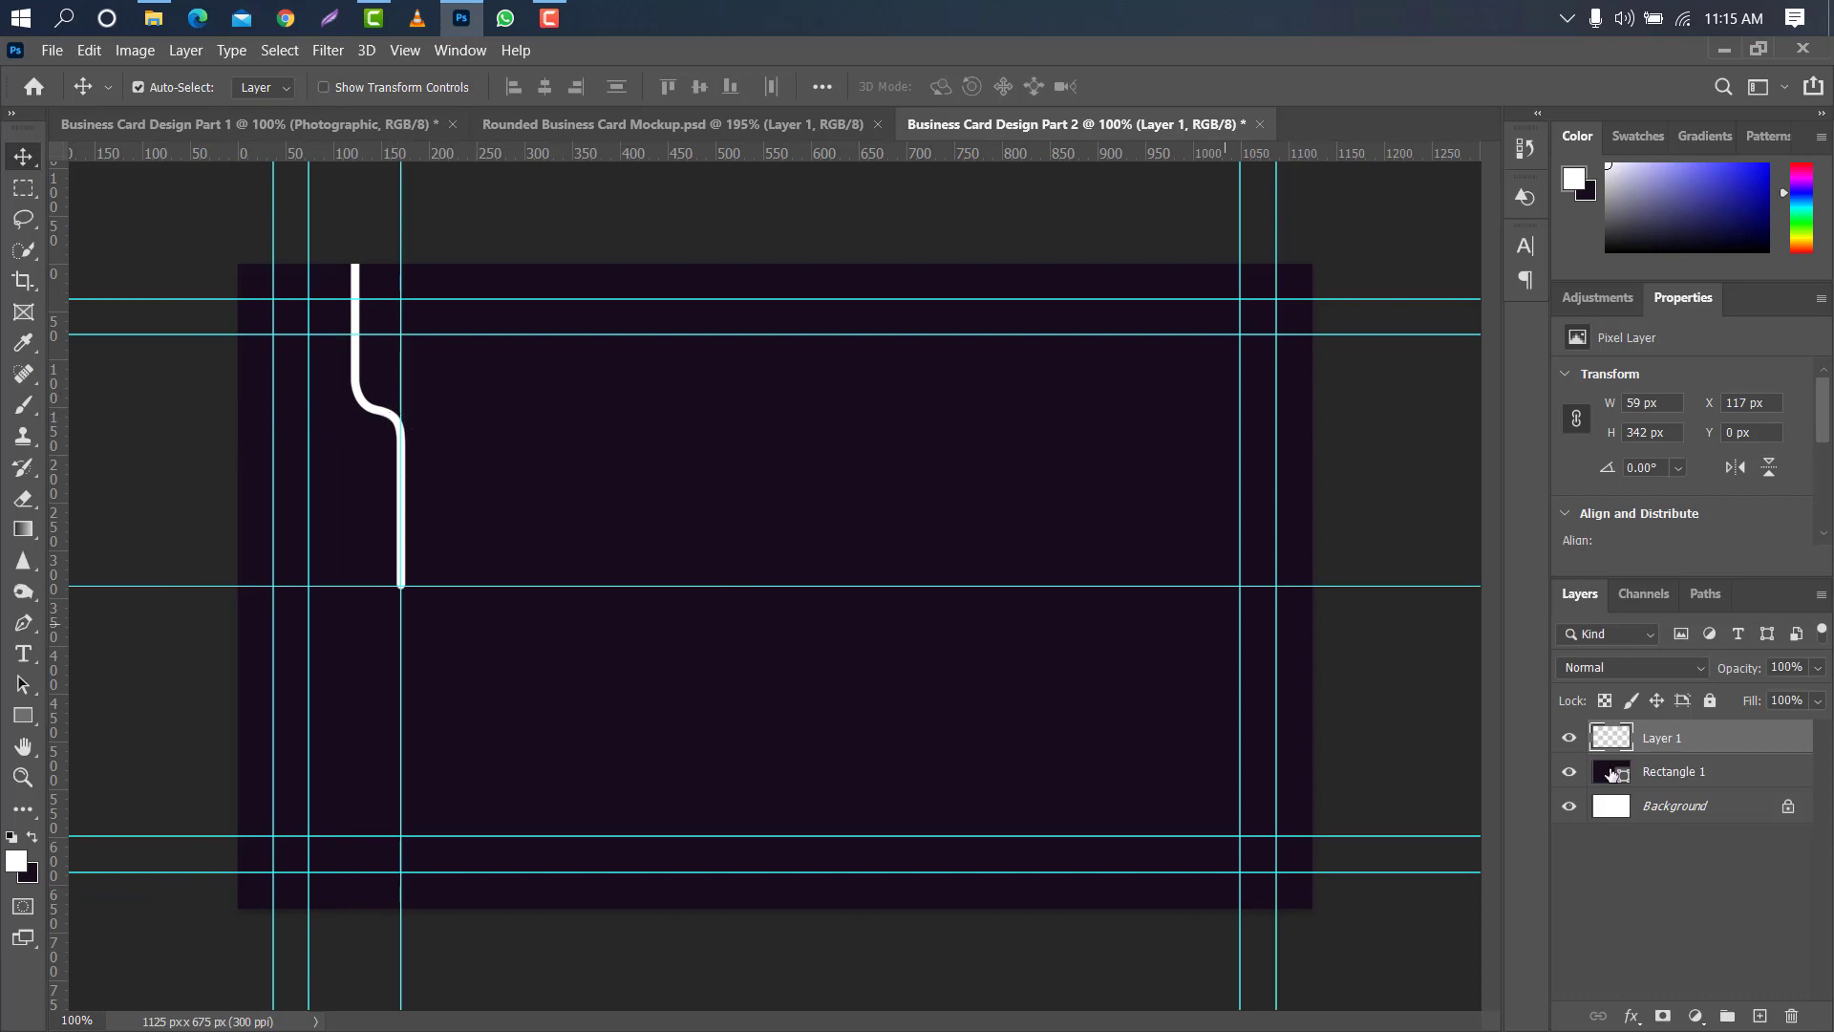
# - Duplicate the white line layer, rotate it 180°, flip it horizontally and join it to the original's lower end at X 117 px, Y 333 px
pyautogui.moveTo(1749, 738); pyautogui.dragTo(1760, 1016)
pyautogui.hotkey('ctrl', 't')
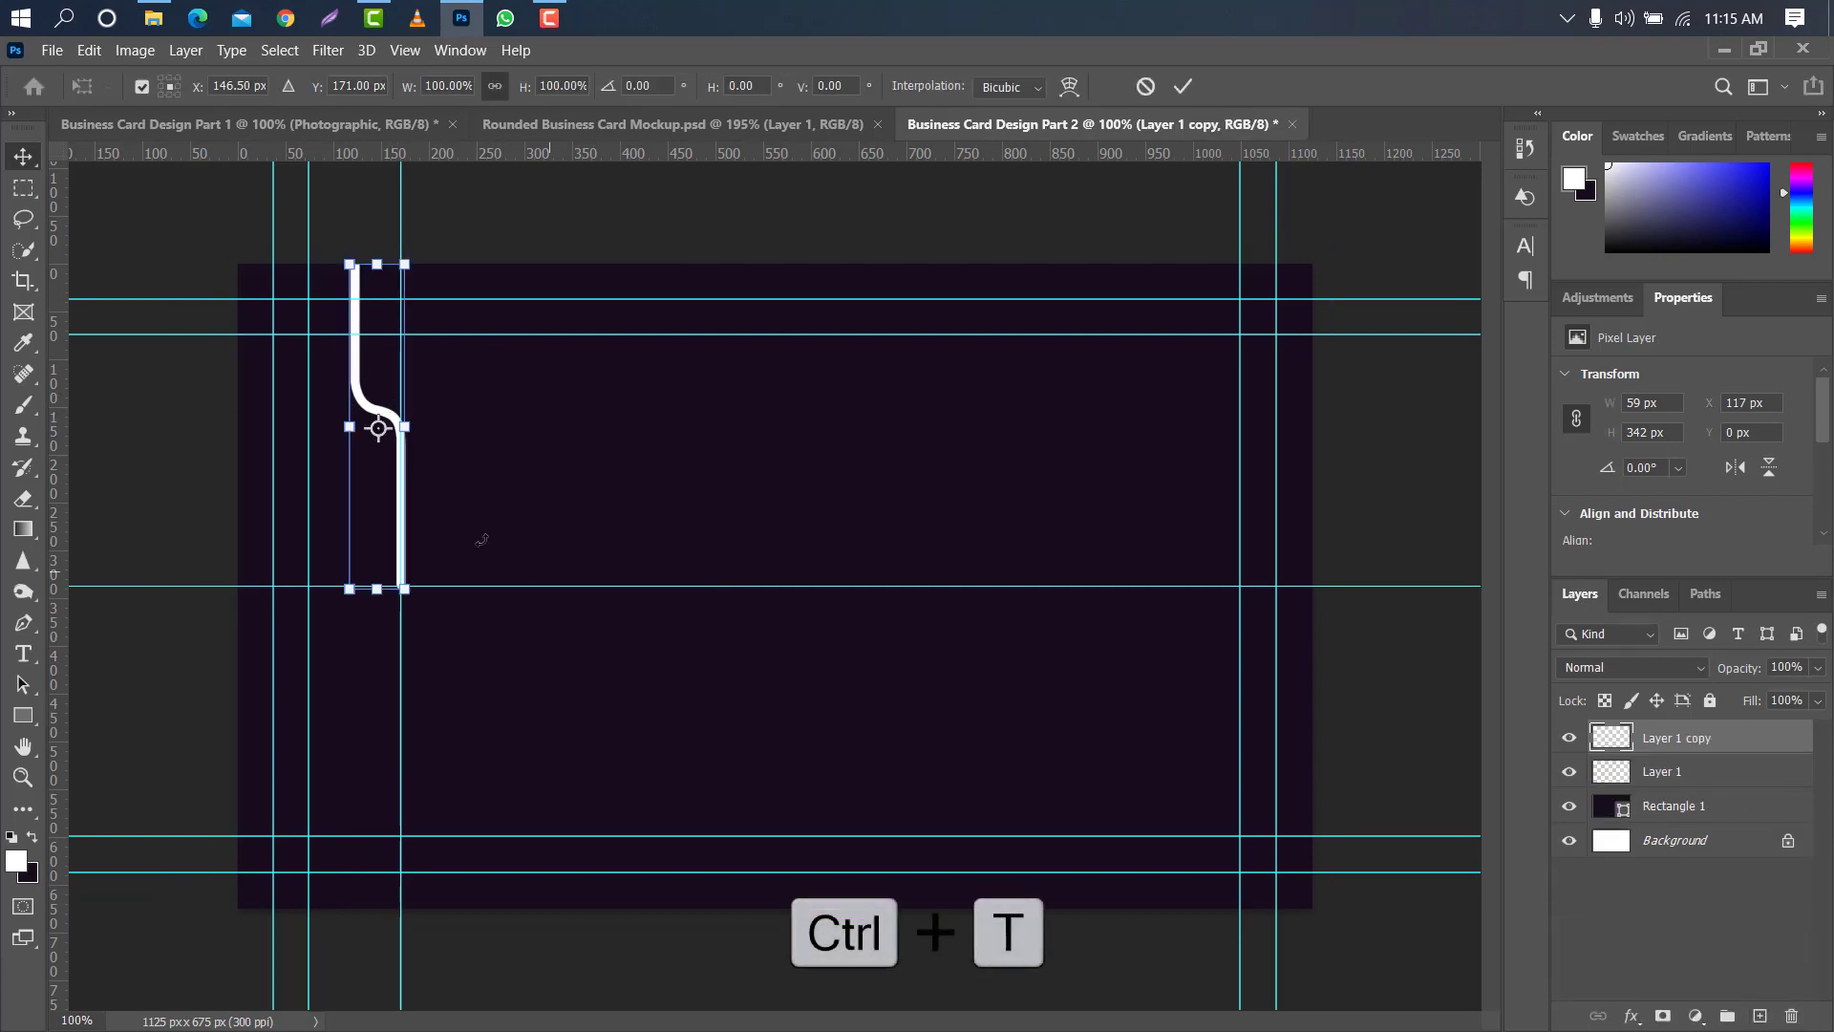
pyautogui.rightClick(371, 353)
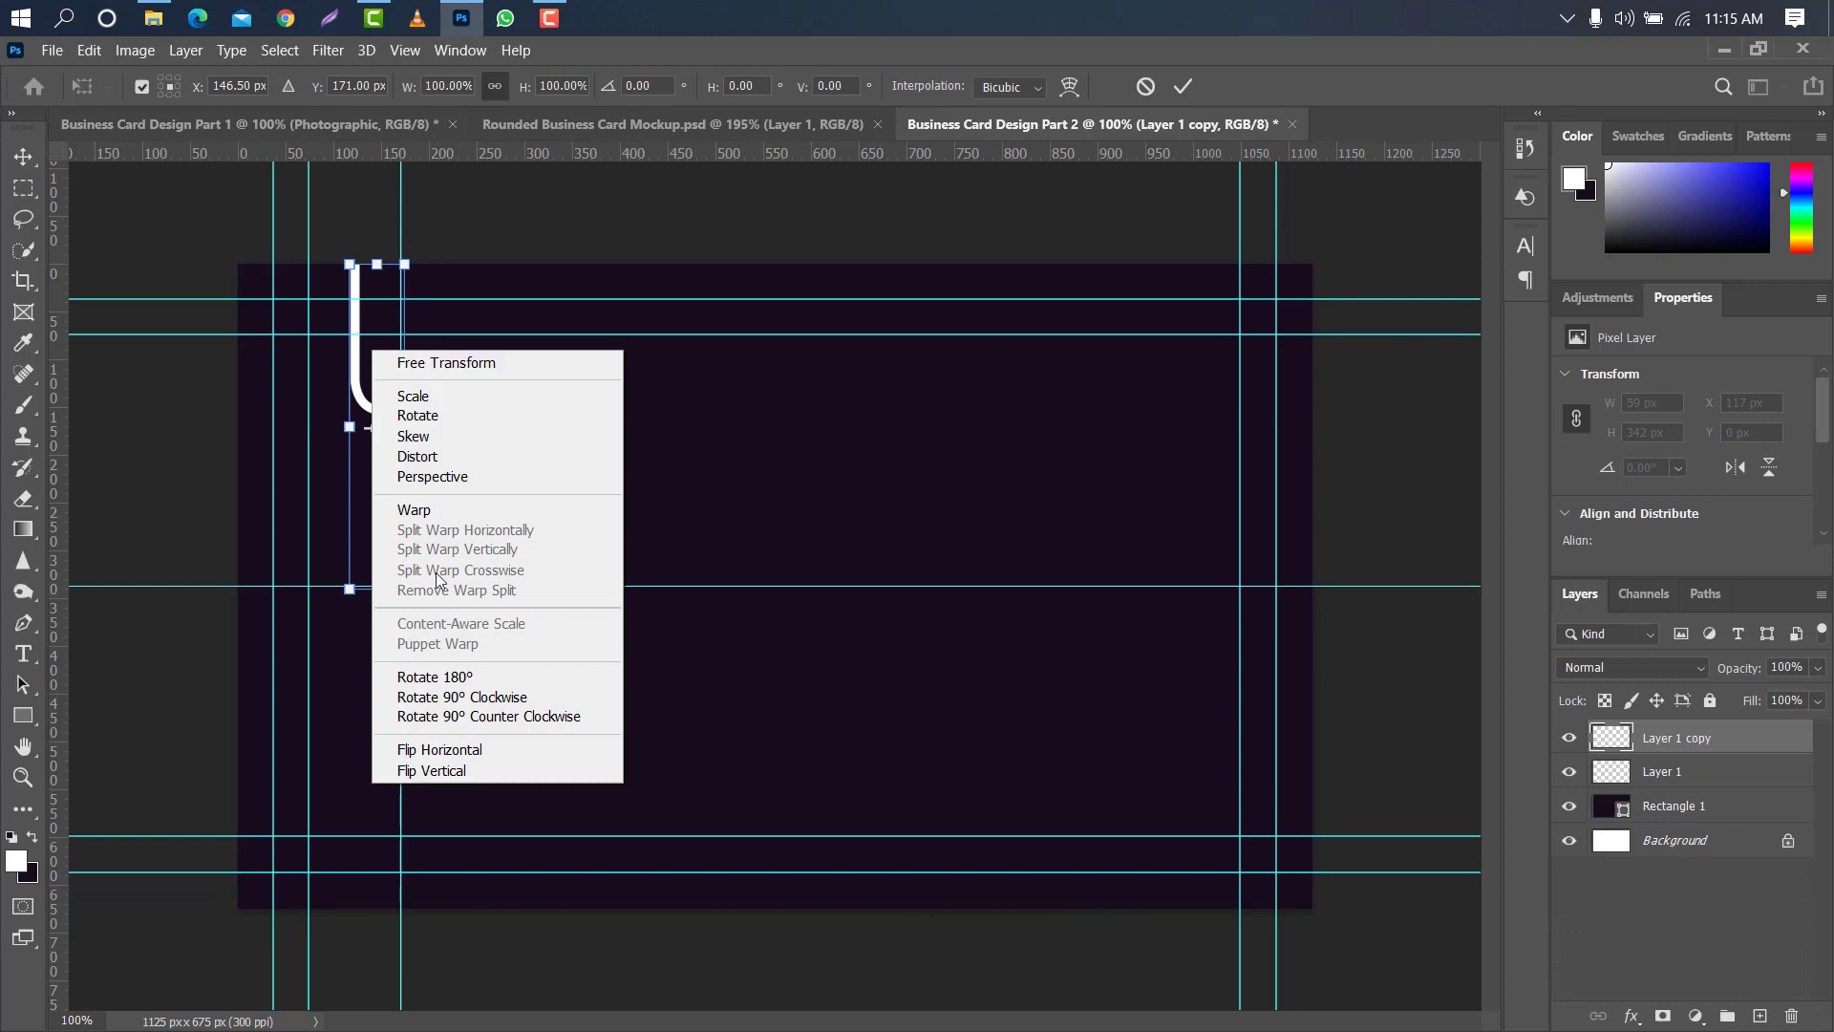
pyautogui.click(468, 678)
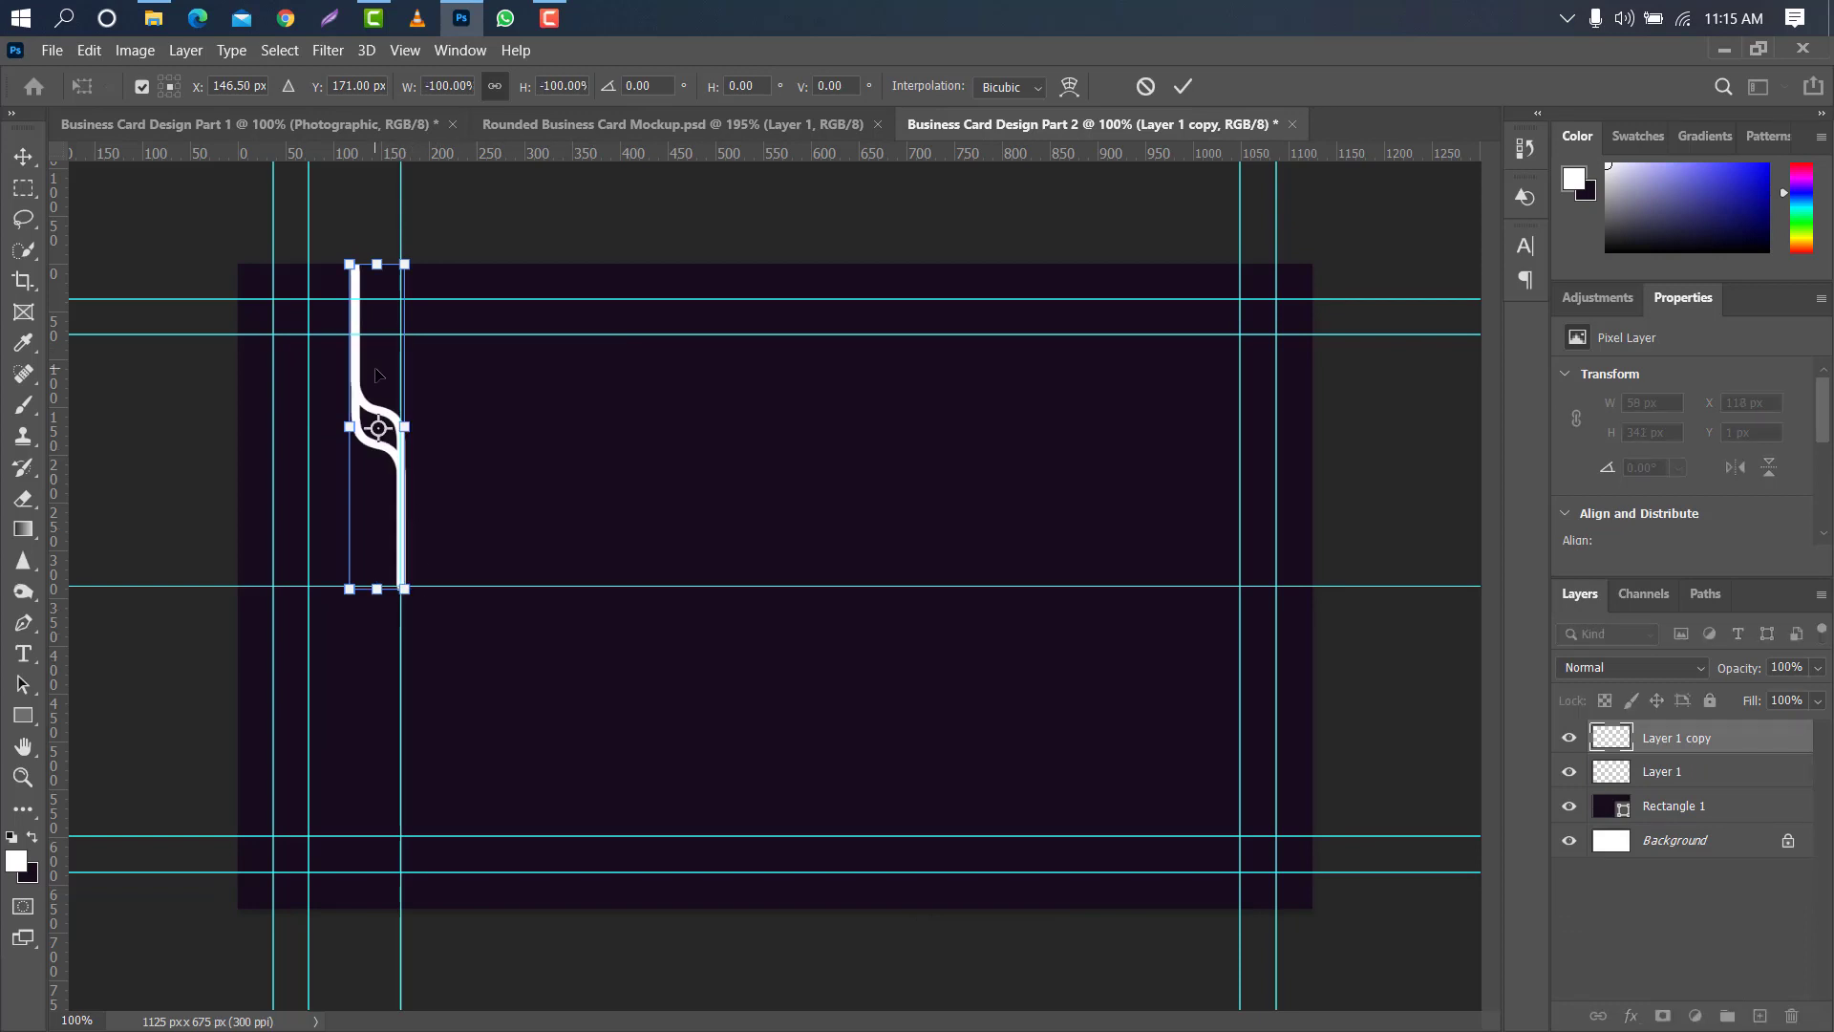
pyautogui.moveTo(375, 372); pyautogui.dragTo(389, 567)
pyautogui.rightClick(389, 522)
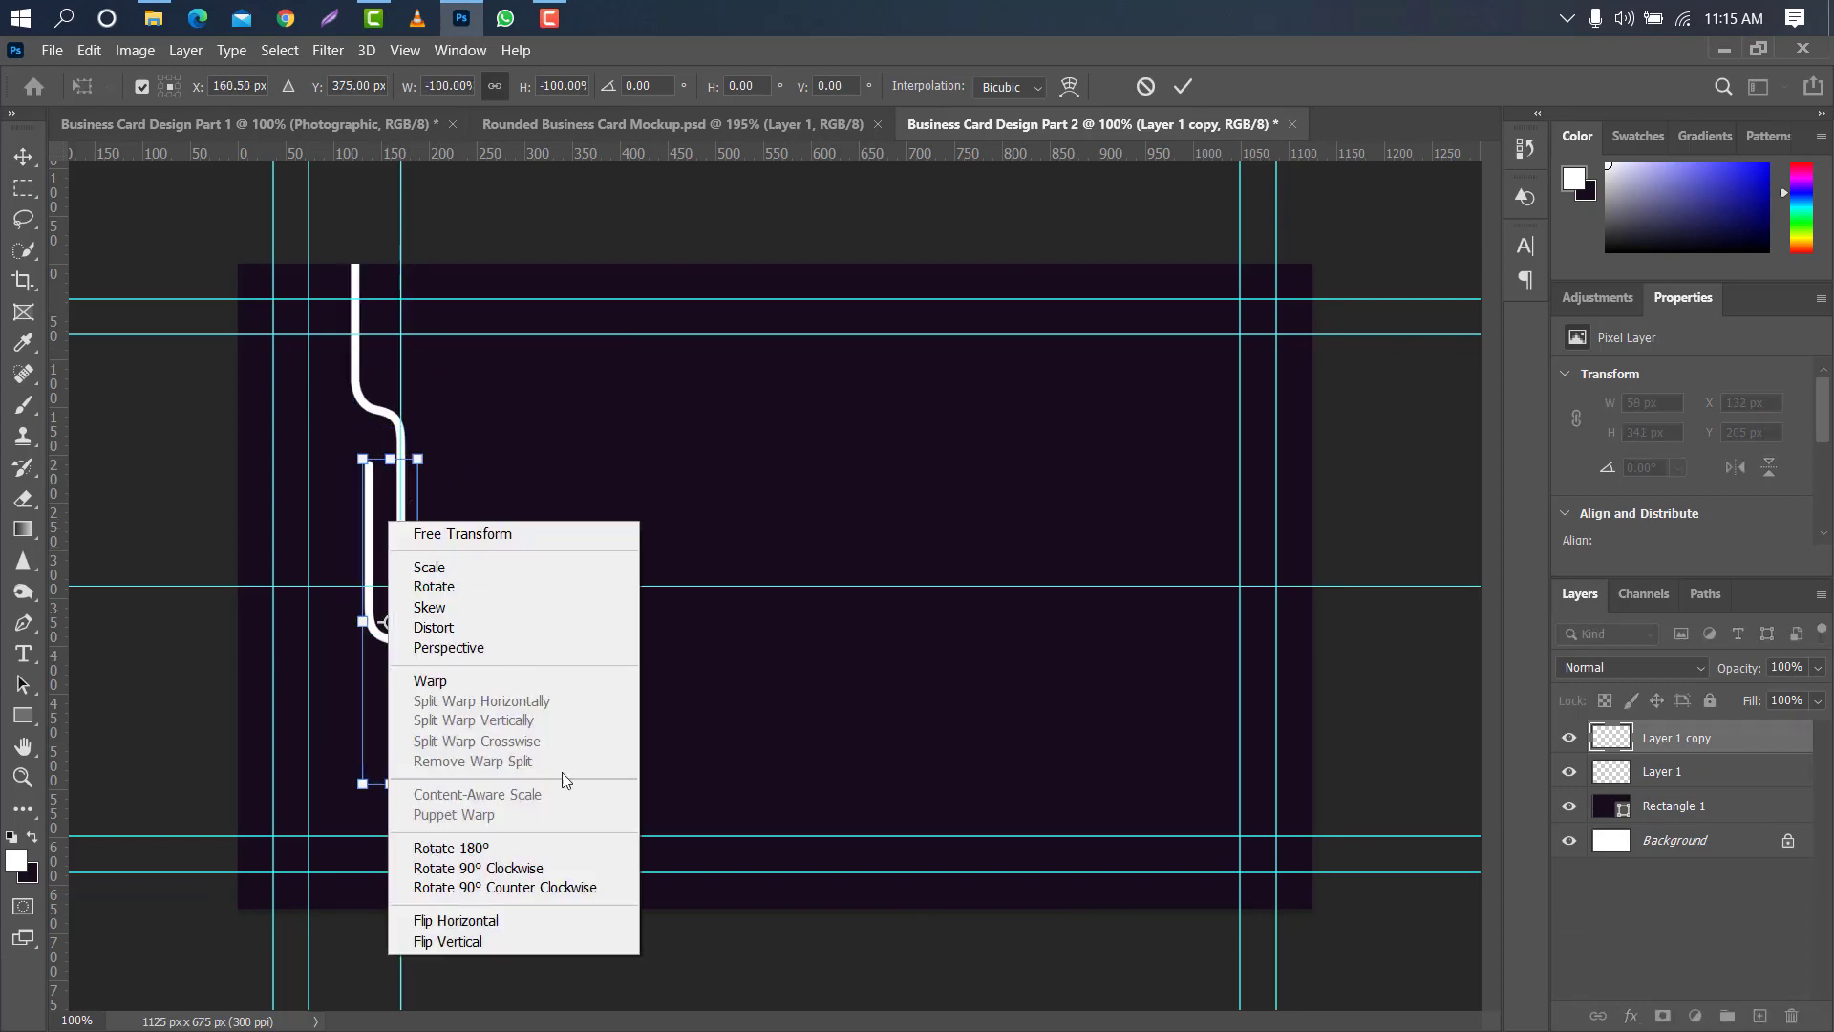
pyautogui.click(456, 920)
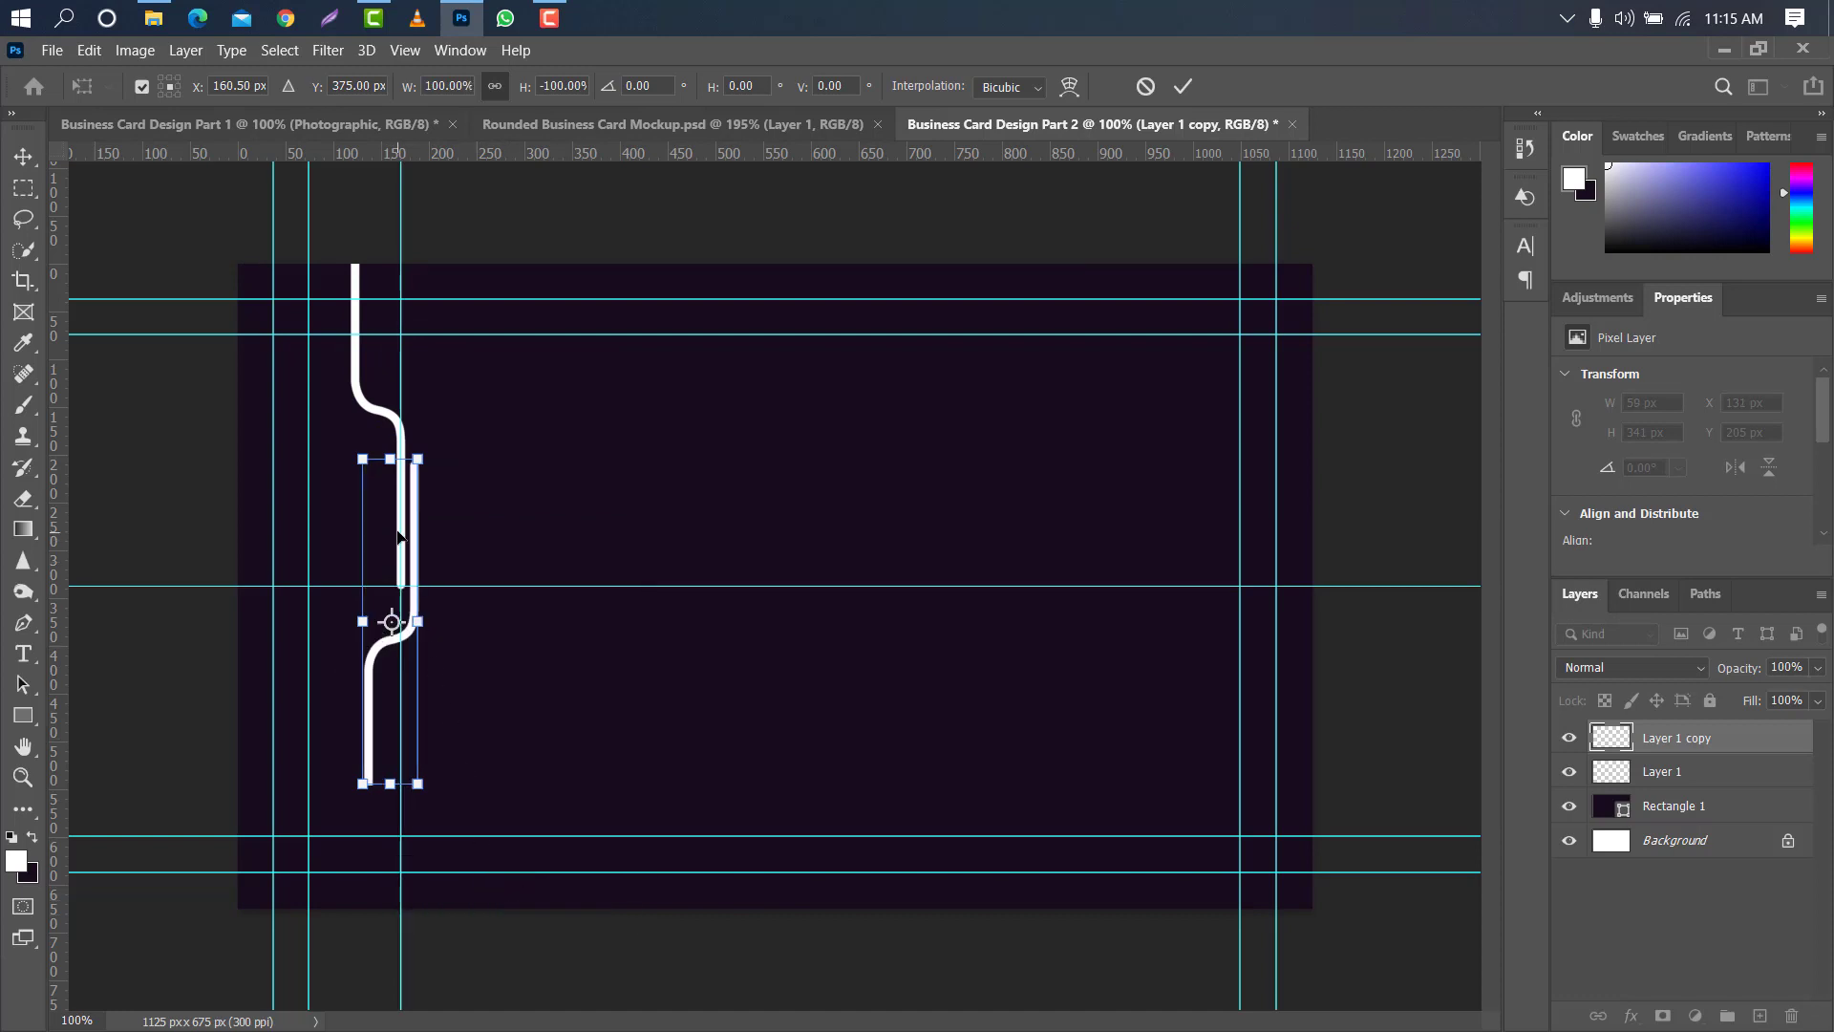
pyautogui.moveTo(381, 531); pyautogui.dragTo(370, 649)
pyautogui.click(1186, 88)
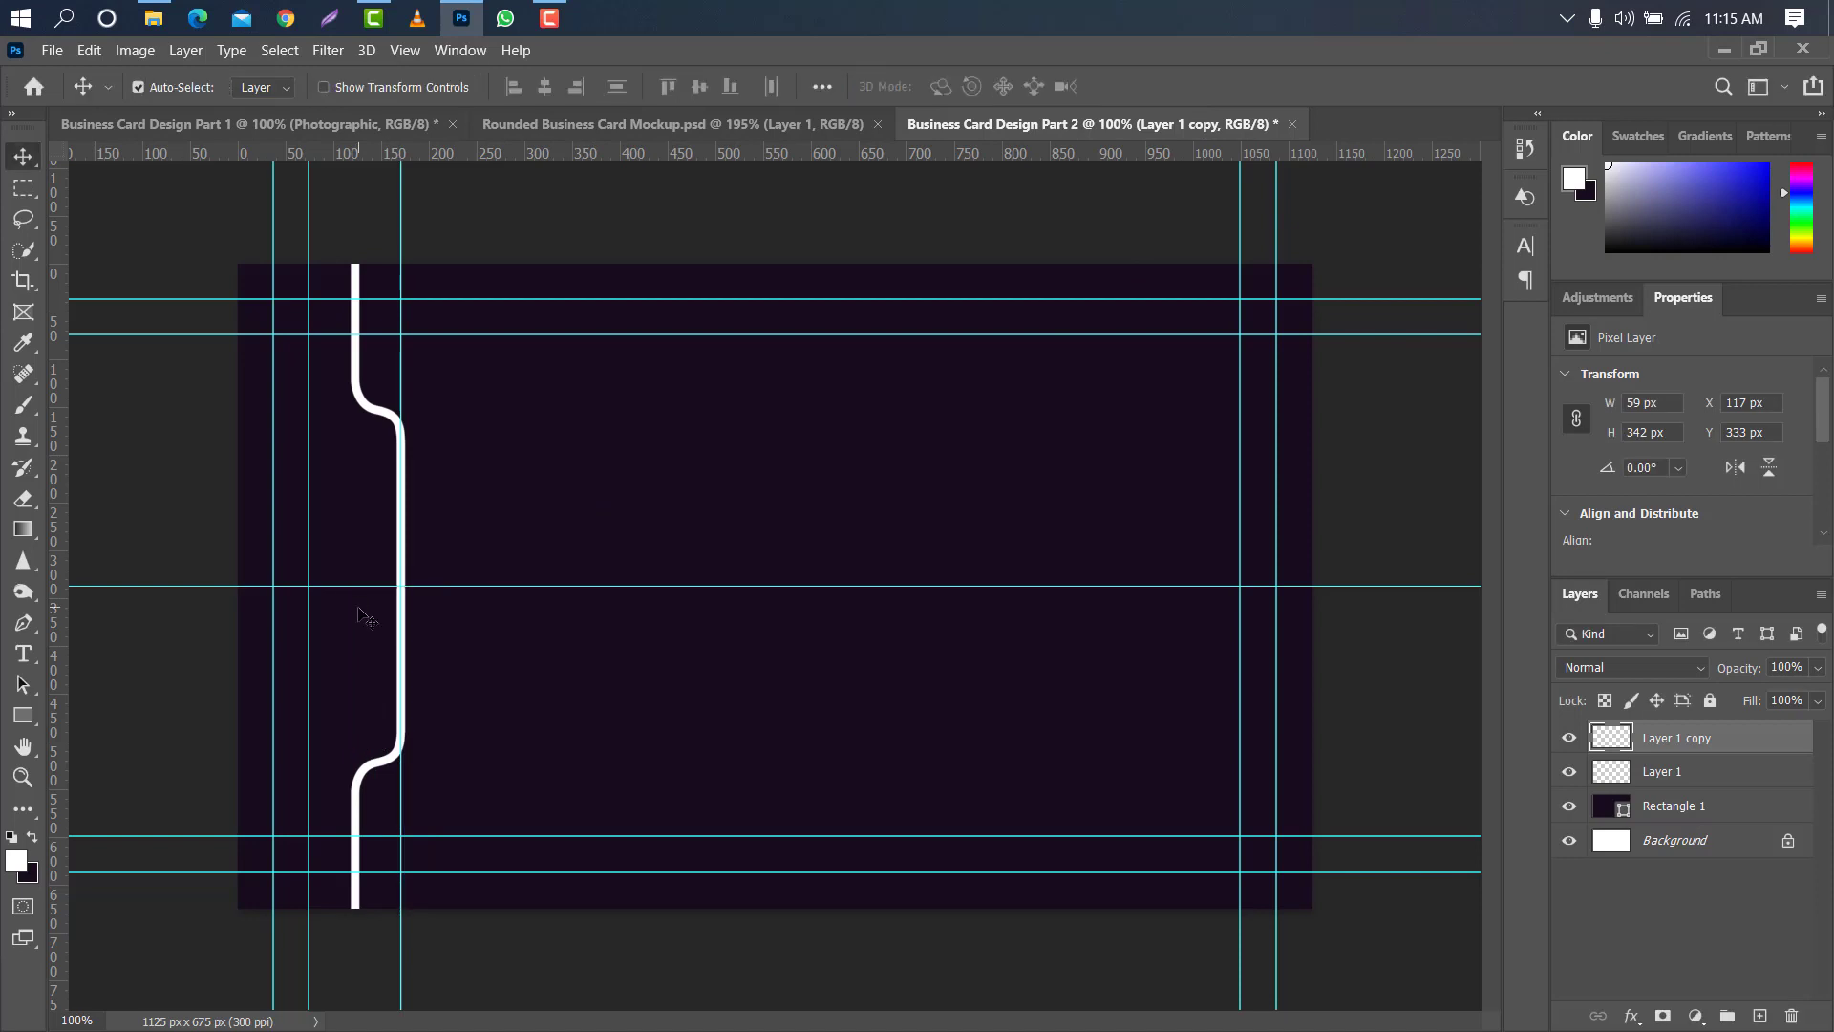
# - Remove the horizontal guide at the card's mid-height and the vertical guide at about 170 px
pyautogui.scroll(5, 413, 594)
pyautogui.moveTo(389, 557); pyautogui.dragTo(411, 147)
pyautogui.scroll(-5, 413, 411)
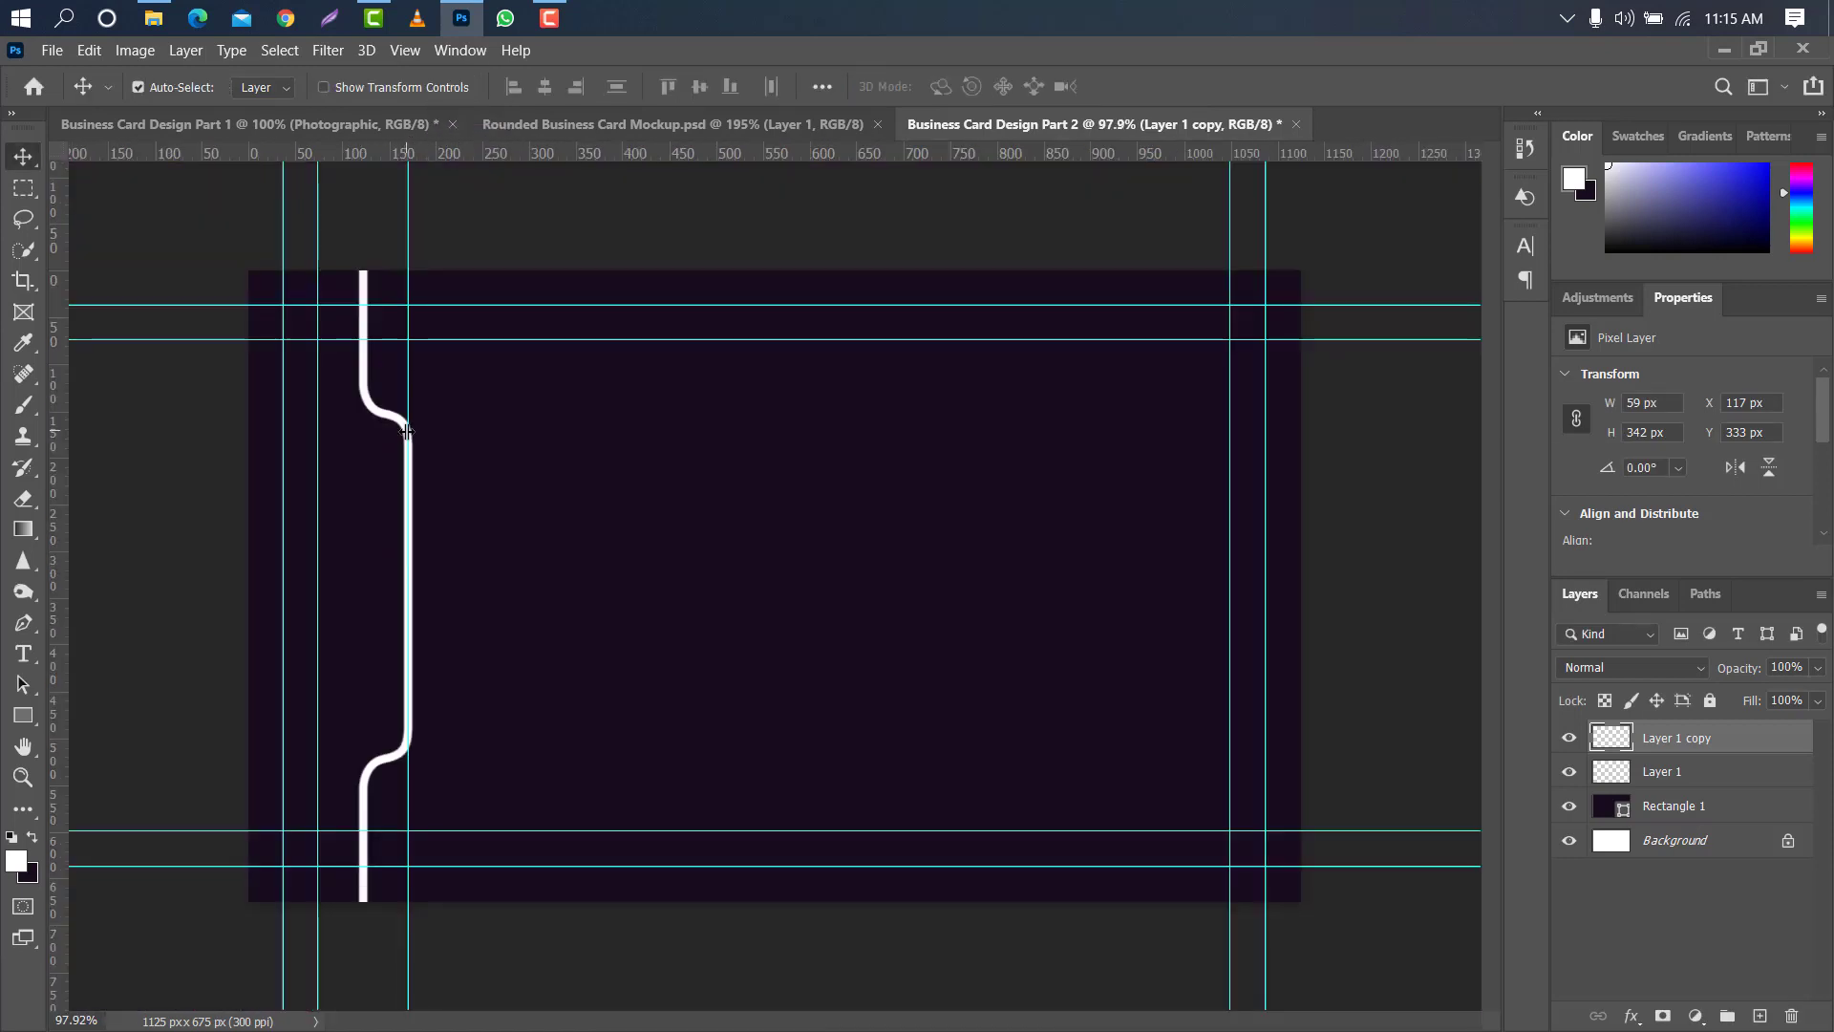
pyautogui.moveTo(408, 435); pyautogui.dragTo(61, 457)
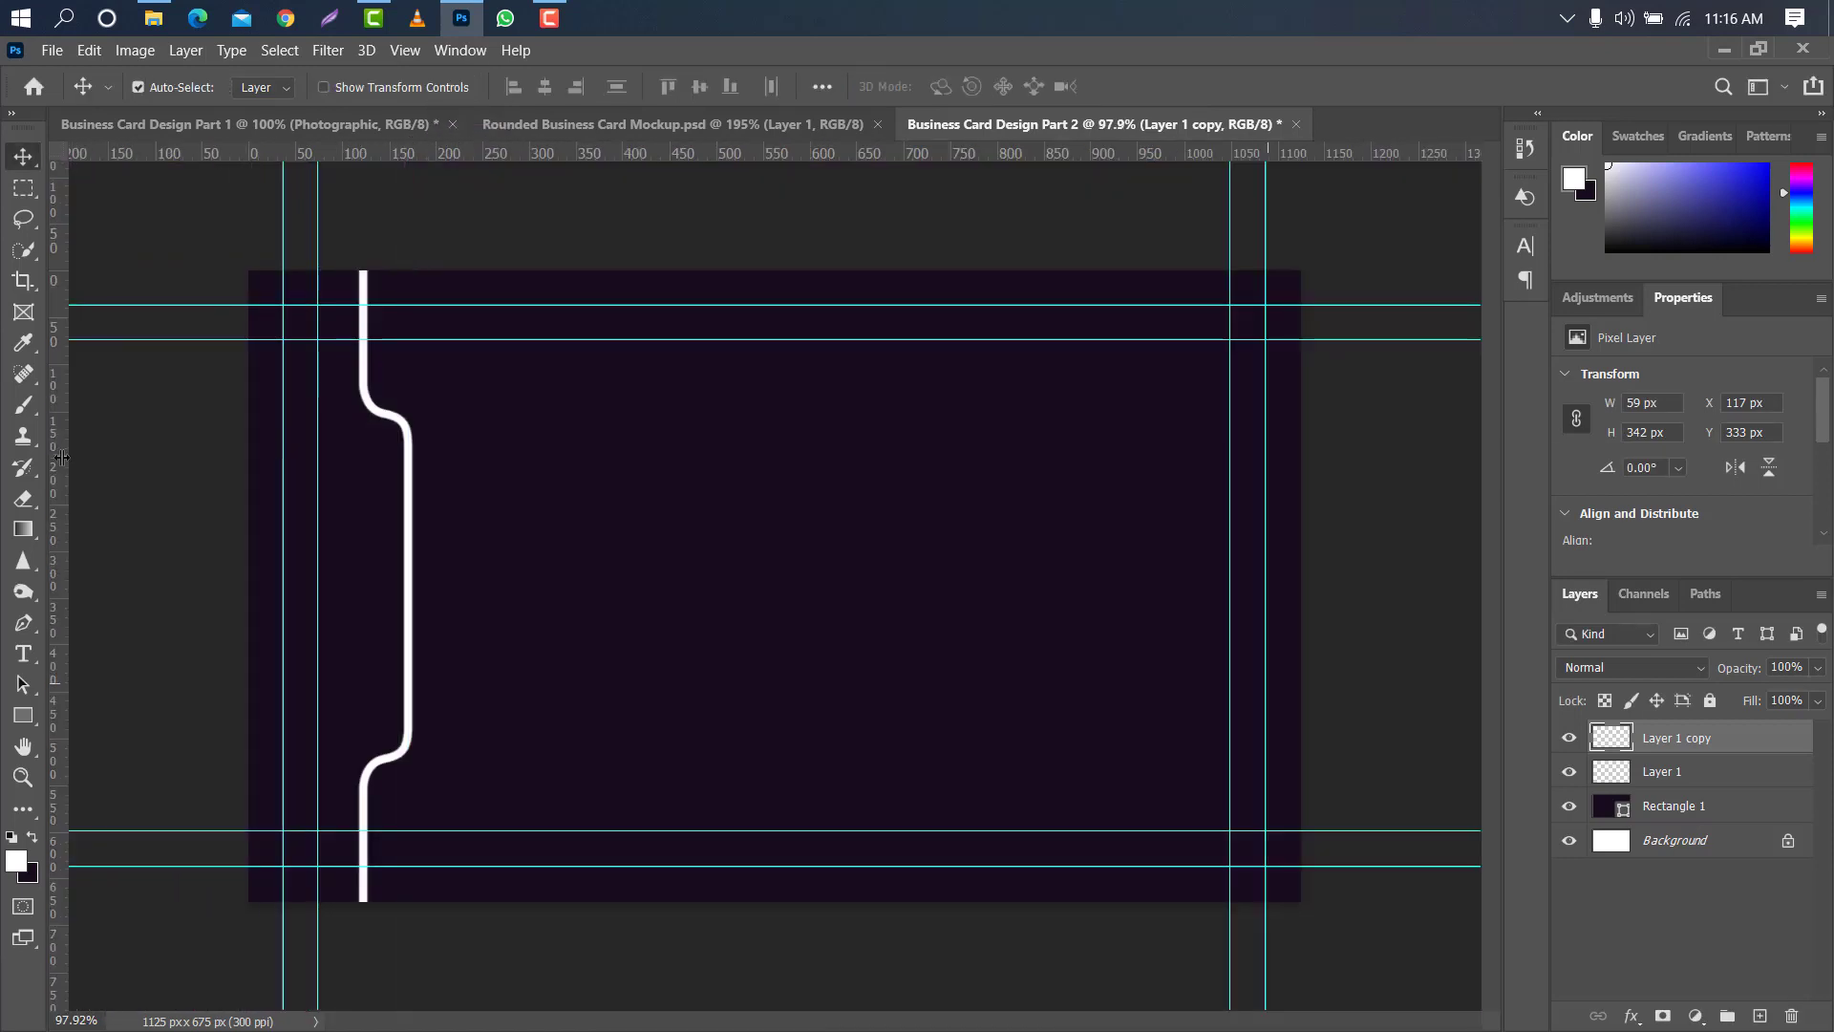
# - Merge the two white line layers, Layer 1 and Layer 1 copy, into one layer
pyautogui.keyDown('shift'); pyautogui.click(1718, 776); pyautogui.keyUp('shift')
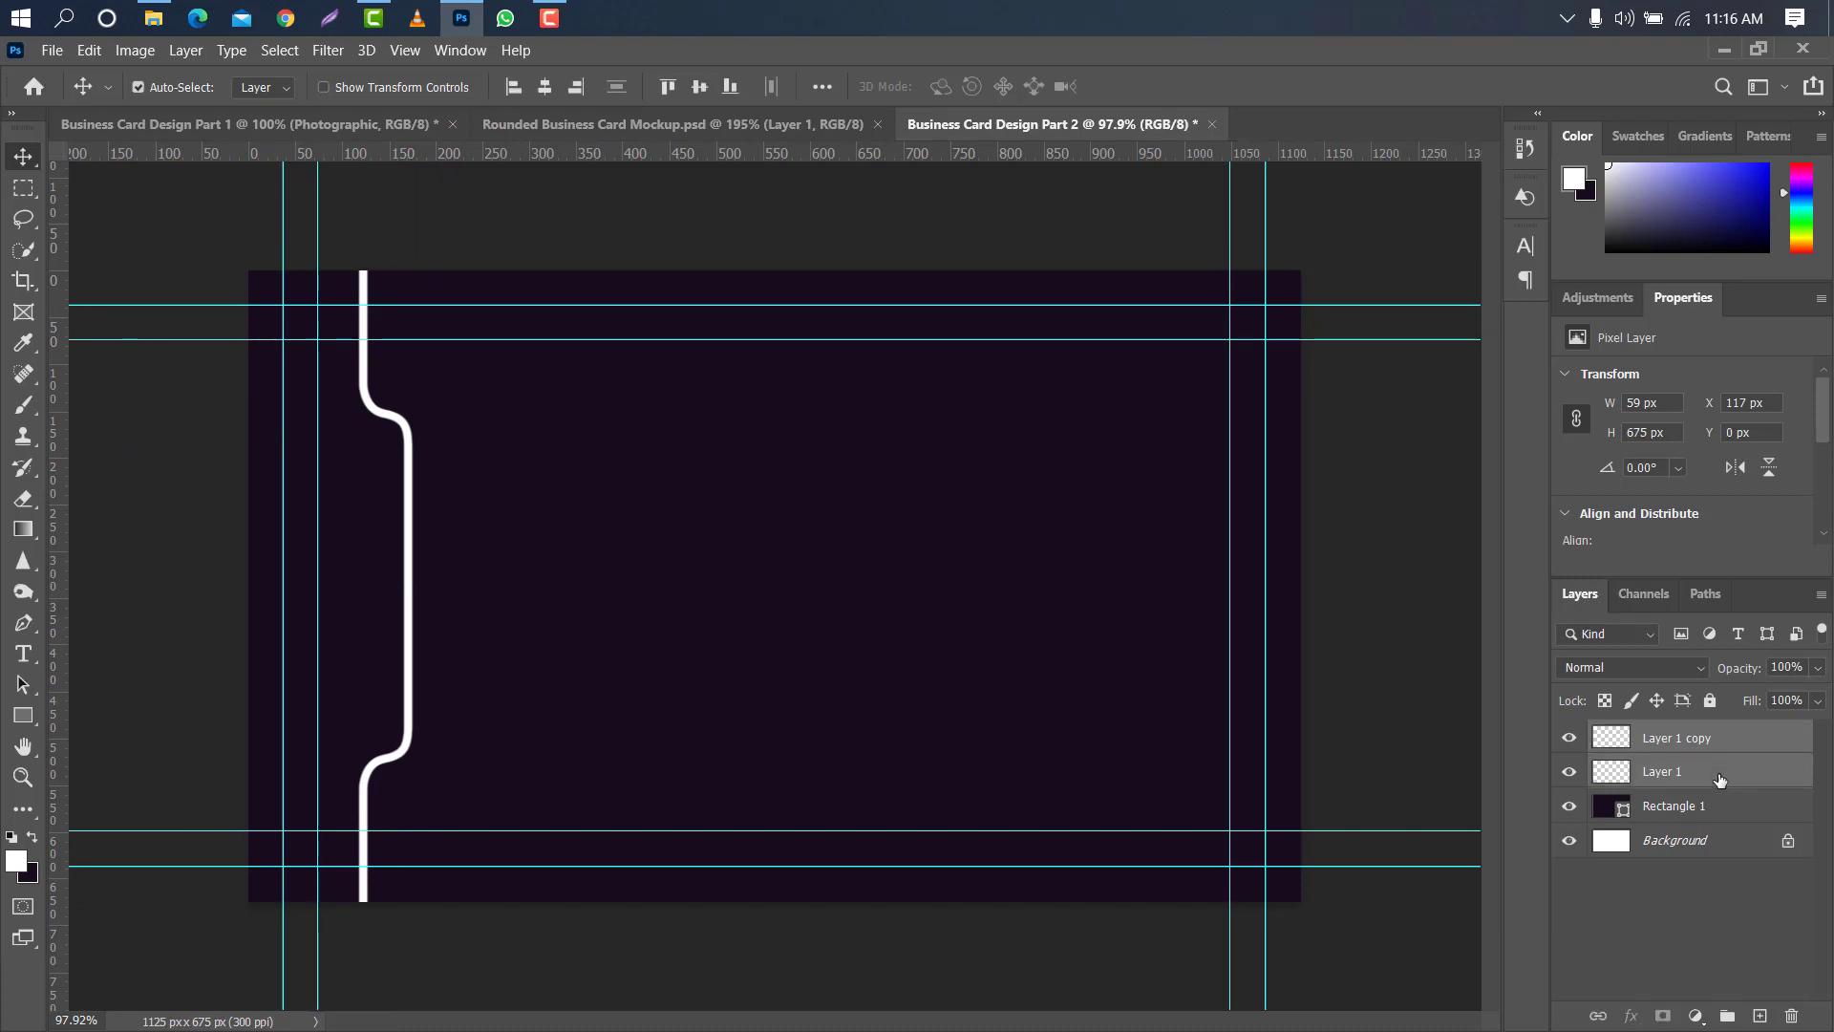
pyautogui.rightClick(1720, 779)
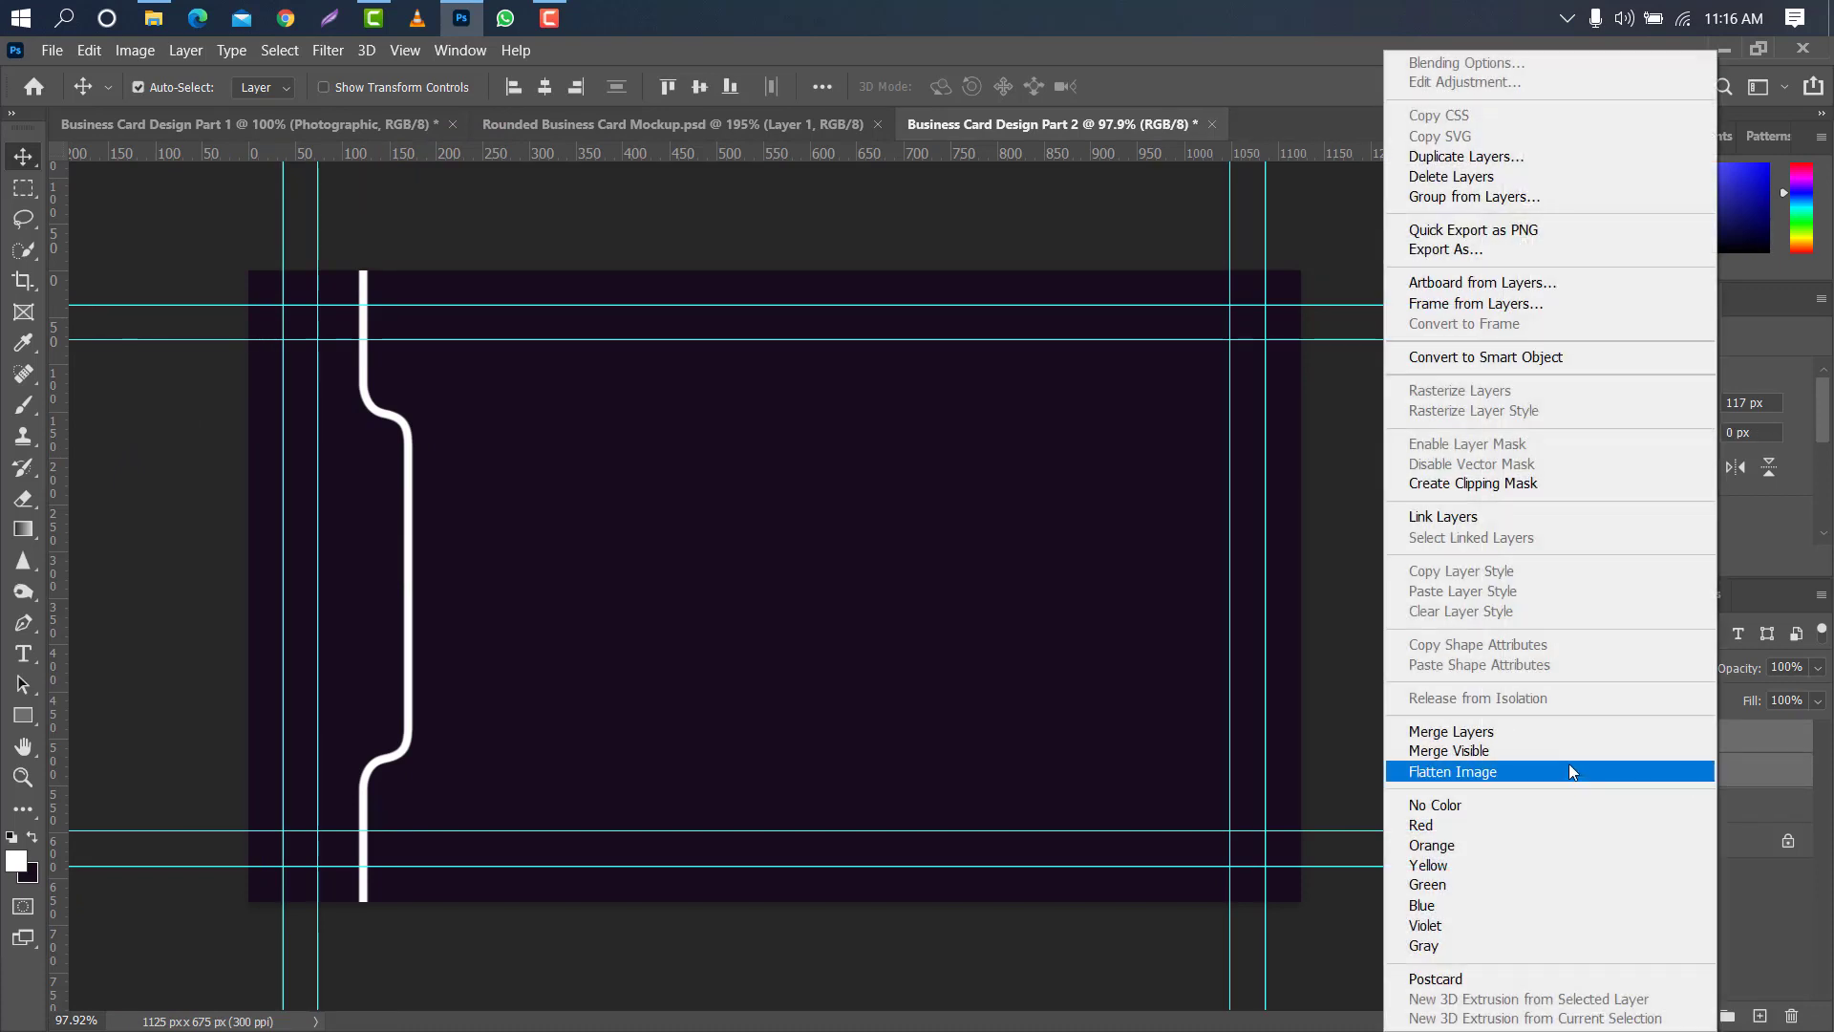
pyautogui.click(1539, 738)
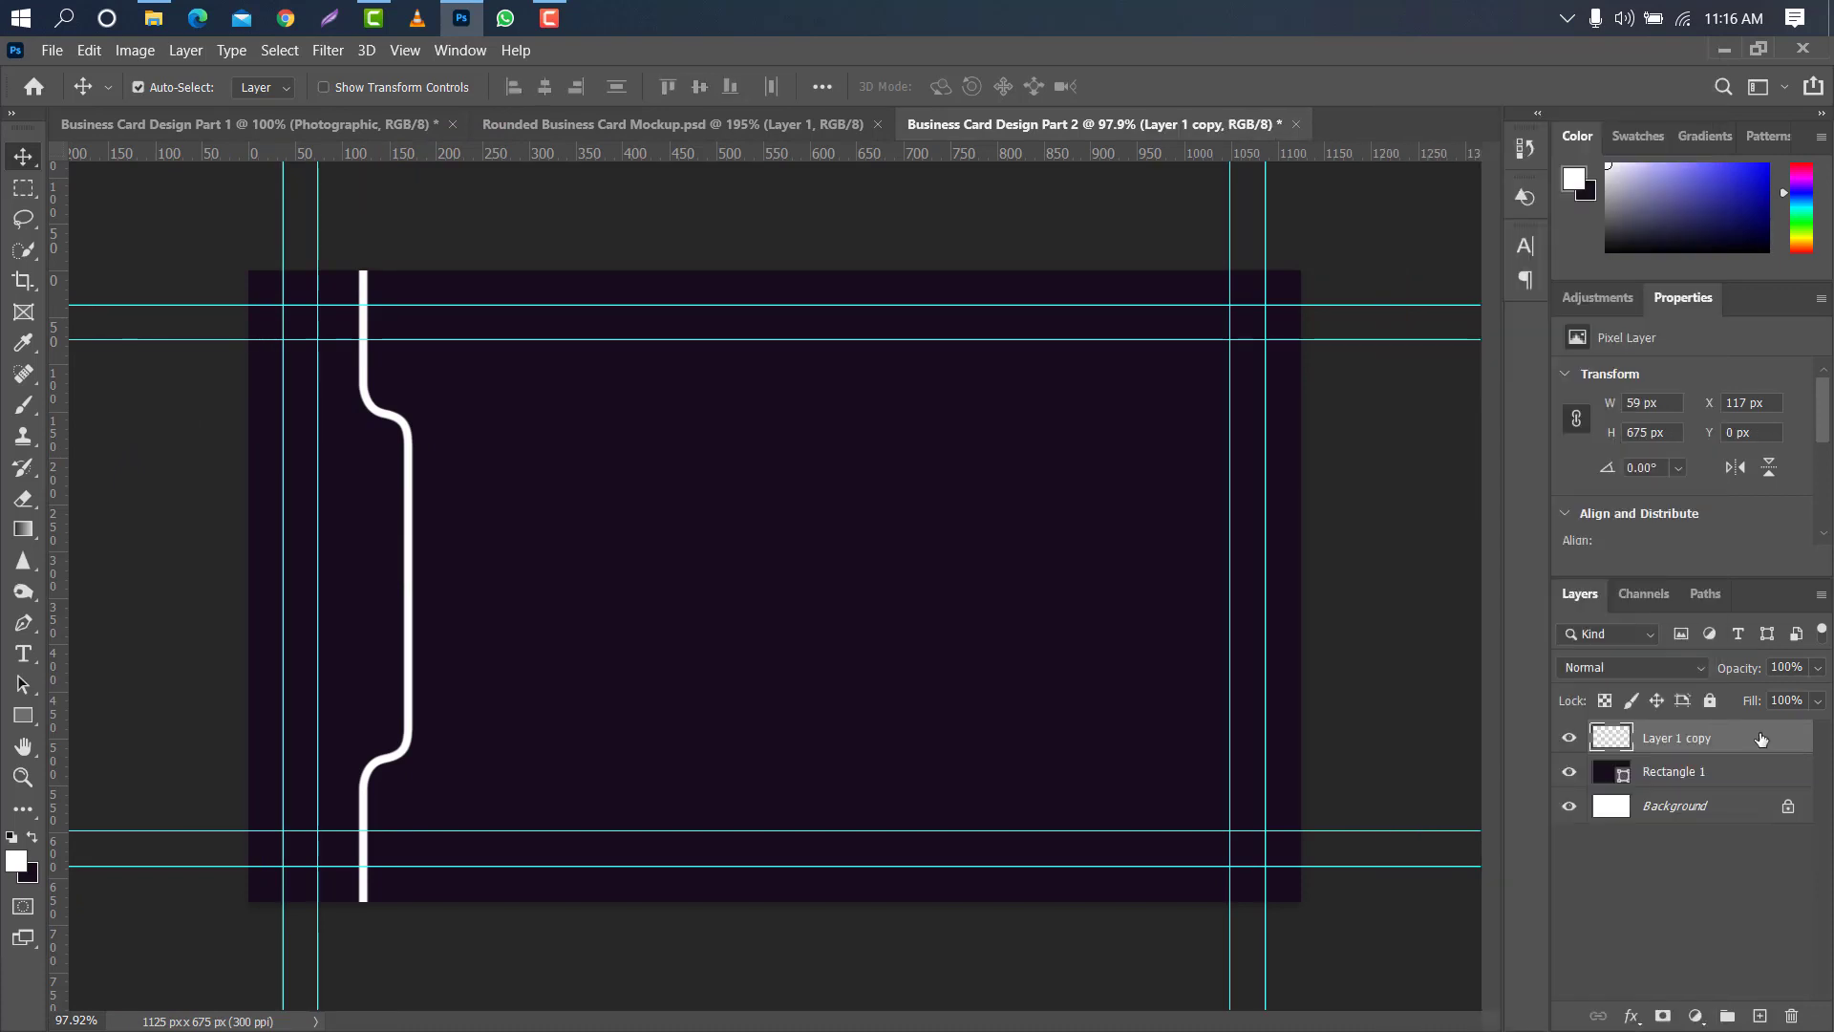
# - Add a linear metallic black-and-white Gradient Overlay to the merged line at 90° with a scale of 119%
pyautogui.doubleClick(1761, 739)
pyautogui.click(957, 426)
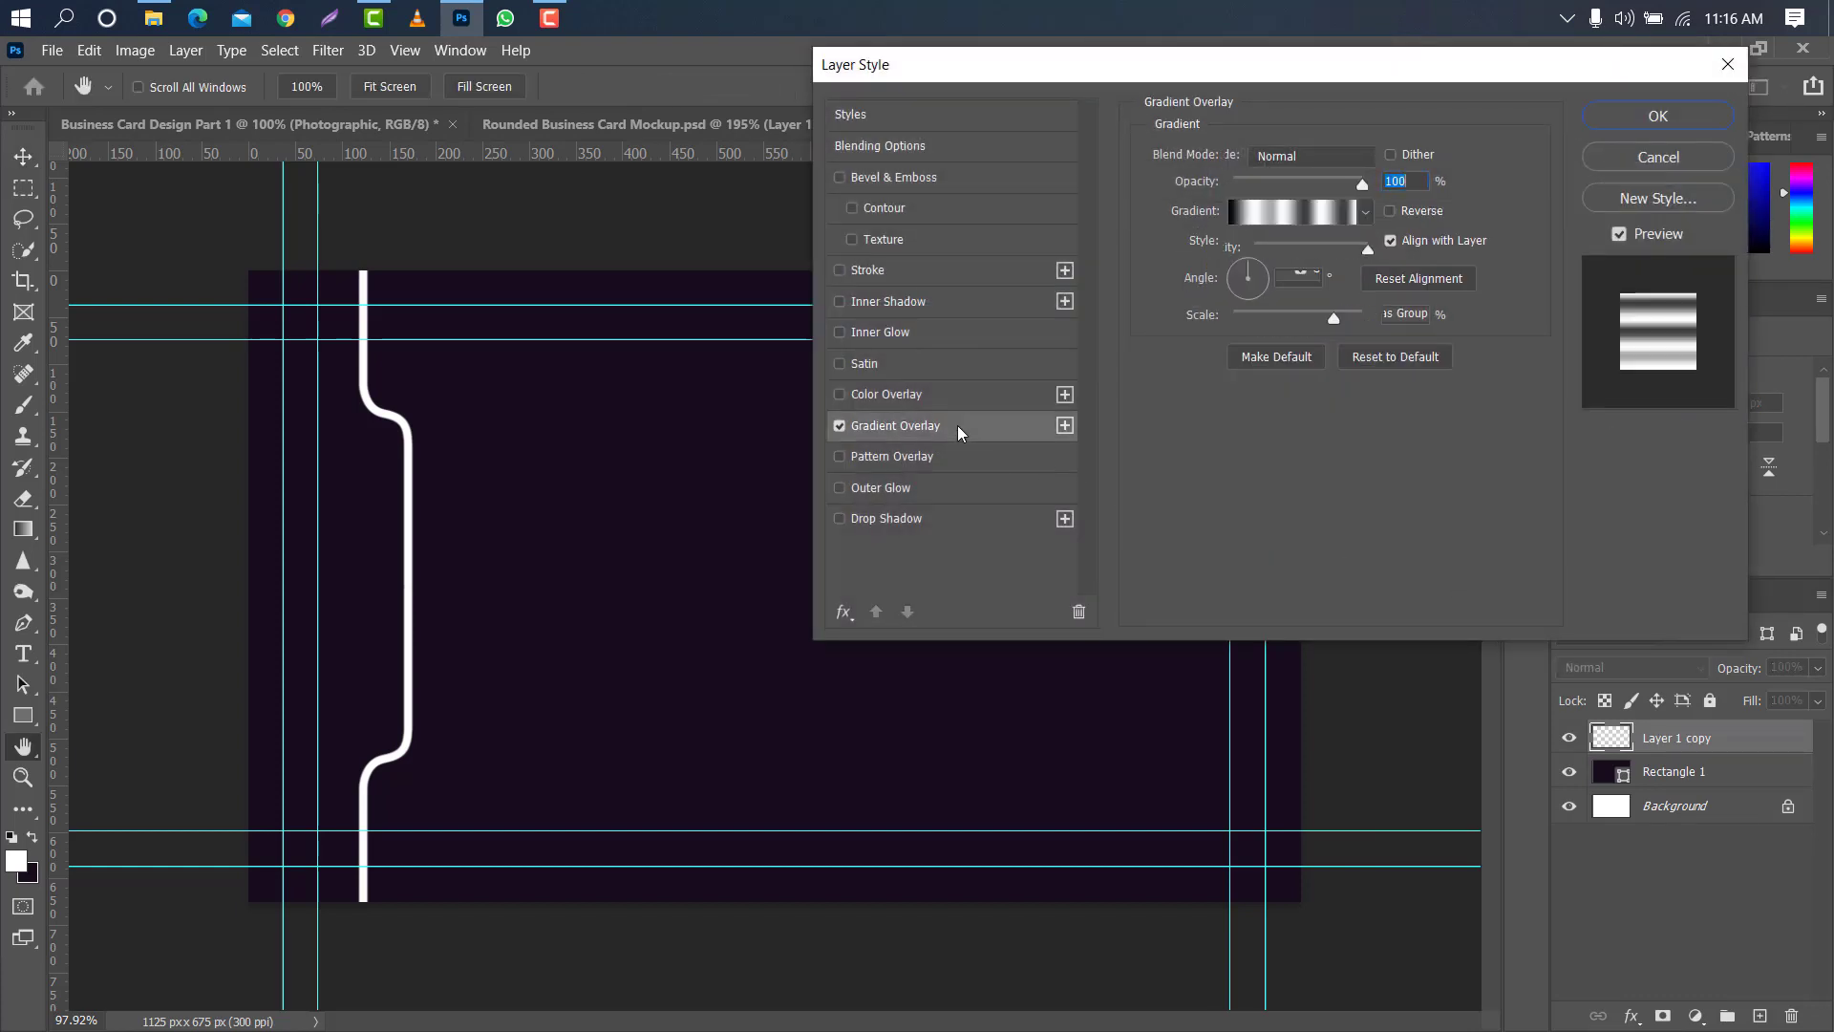
pyautogui.moveTo(1335, 327); pyautogui.dragTo(1332, 272)
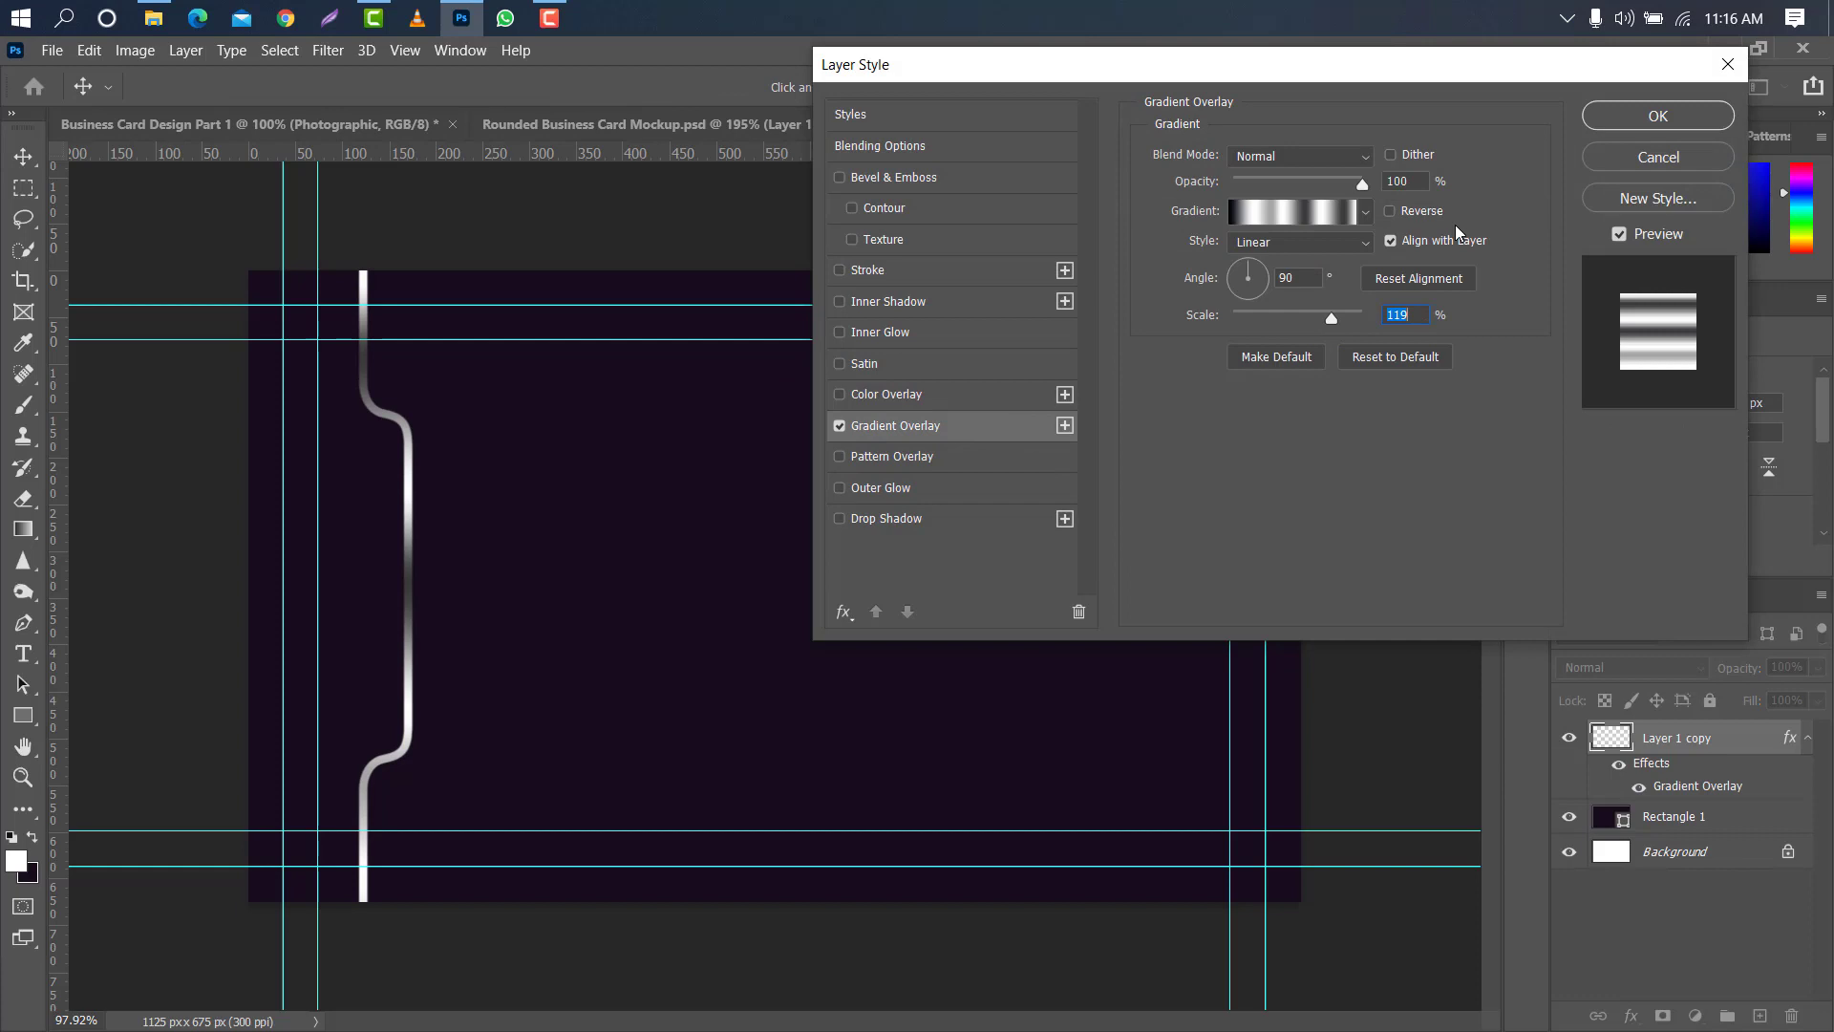
pyautogui.click(1659, 116)
# - Duplicate the metallic line layer and move the copy horizontally to the card's middle, at about X 574 px
pyautogui.moveTo(1739, 752); pyautogui.dragTo(1759, 1014)
pyautogui.press('ctrl')
pyautogui.hotkey('ctrl', 't')
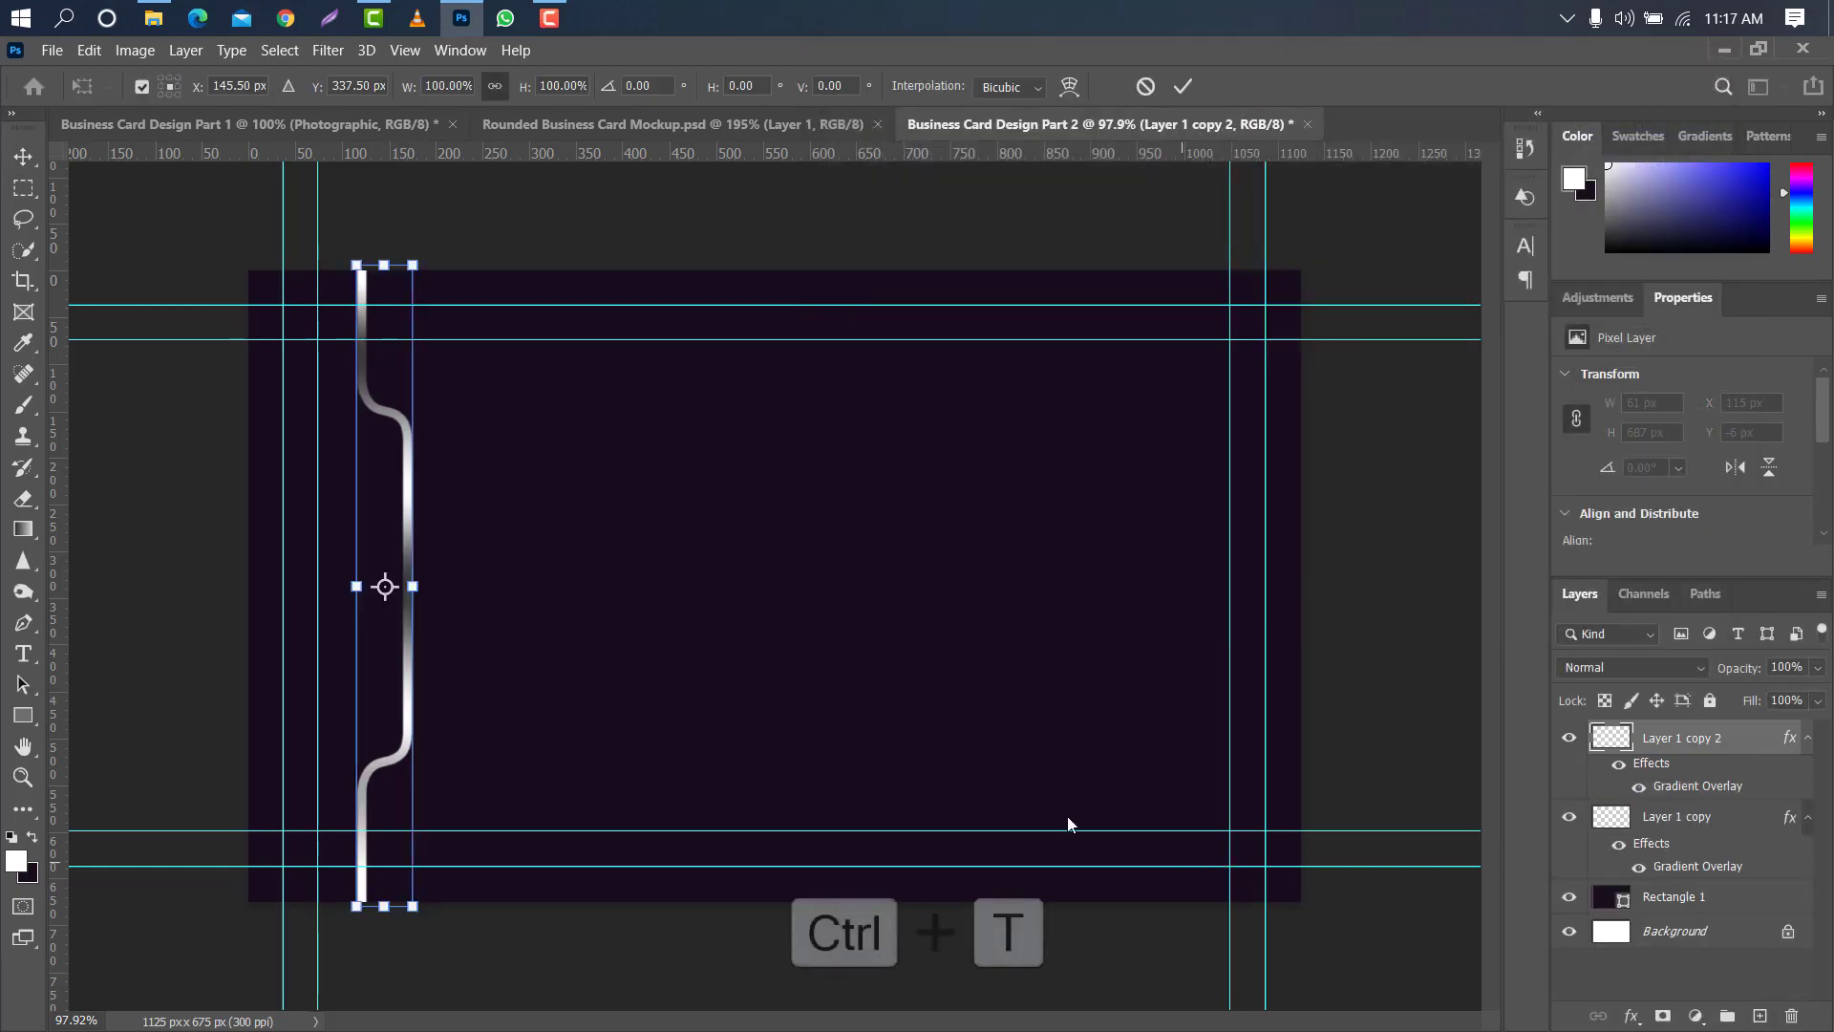
pyautogui.moveTo(397, 517); pyautogui.dragTo(814, 514)
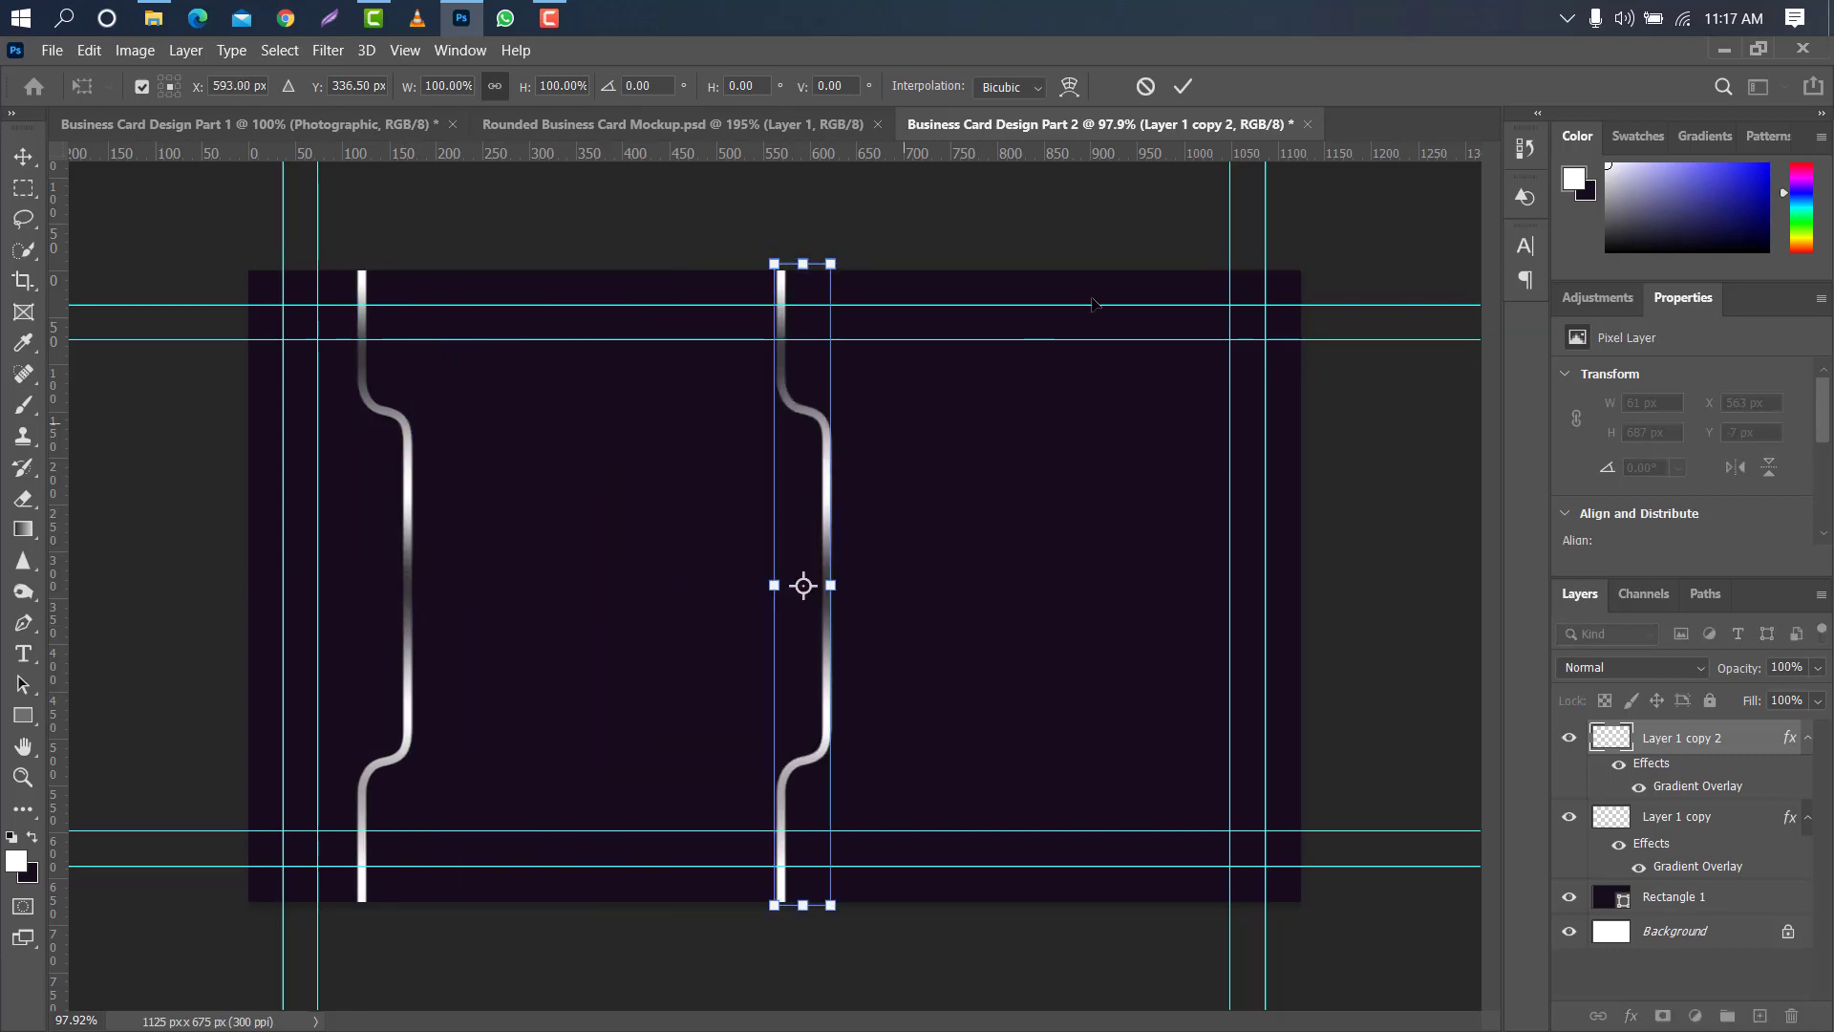
pyautogui.press('Return')
pyautogui.press('Right')
pyautogui.press('Right')
pyautogui.press('Right')
pyautogui.press('Right')
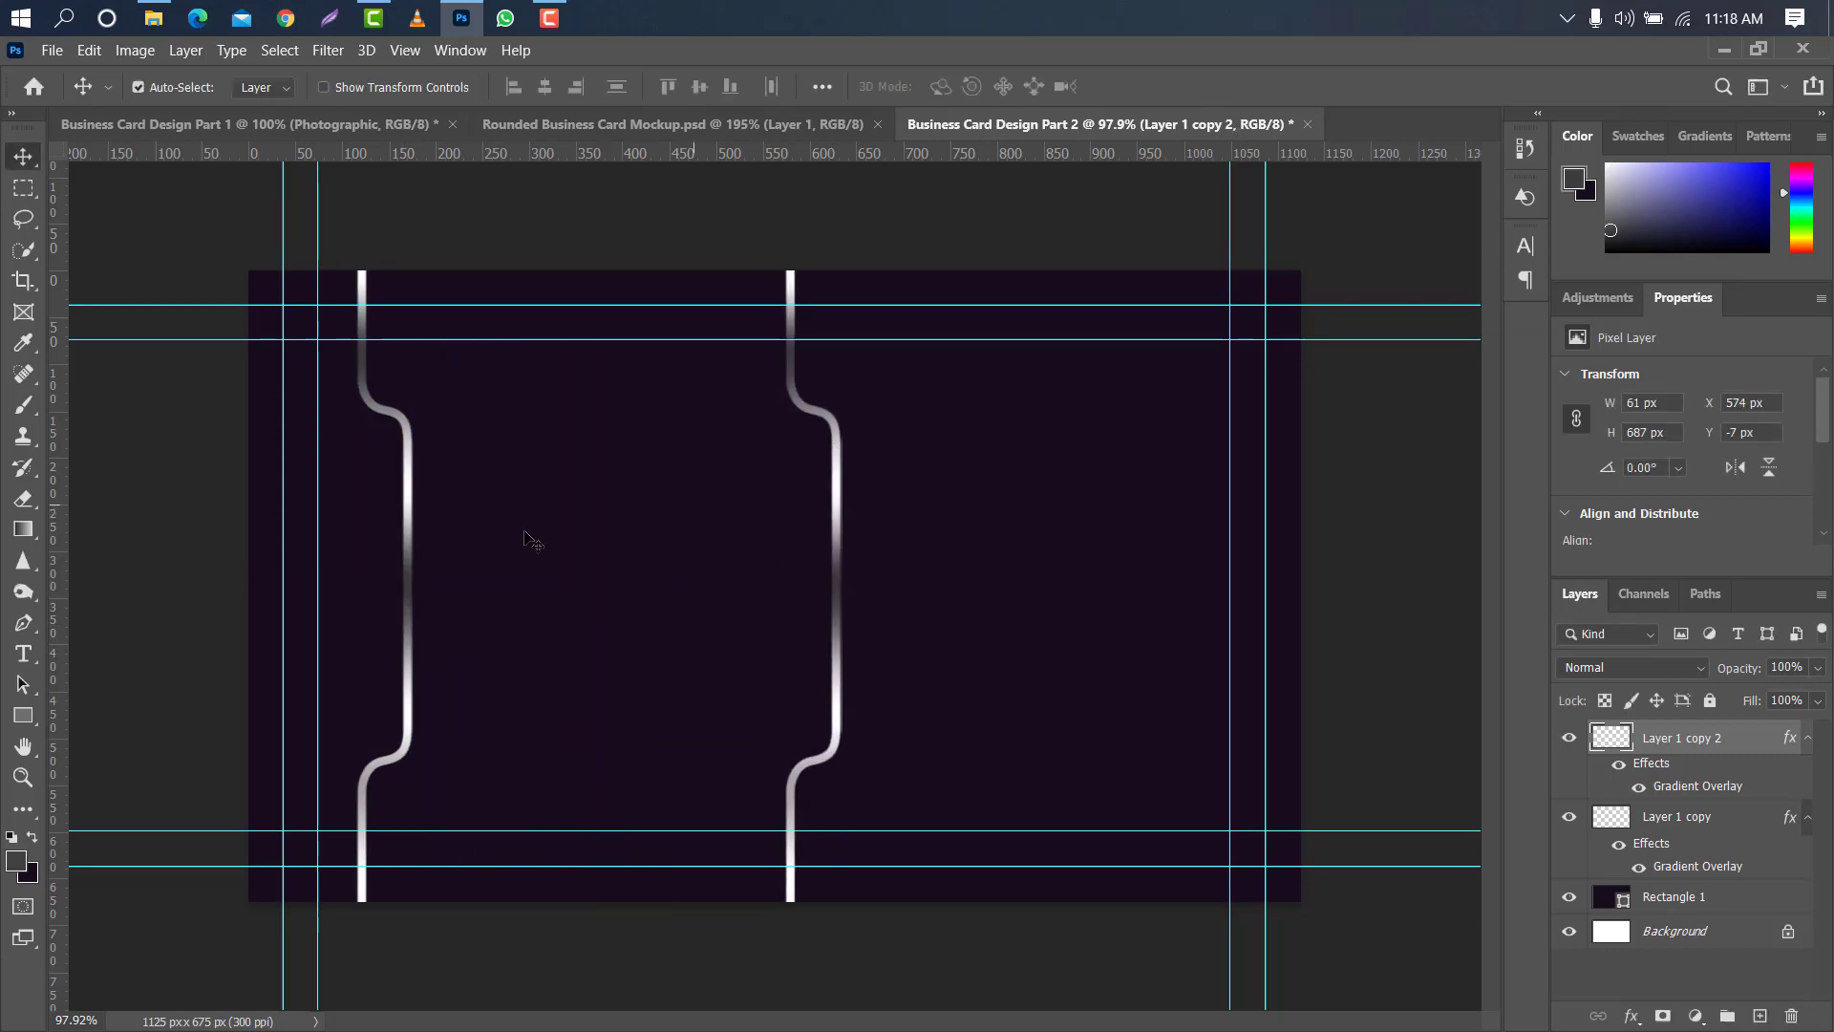
# - With the Pen tool in Shape mode, trace the first metallic line from above the card through its upper curve, about 48 by 214 px
pyautogui.click(23, 623)
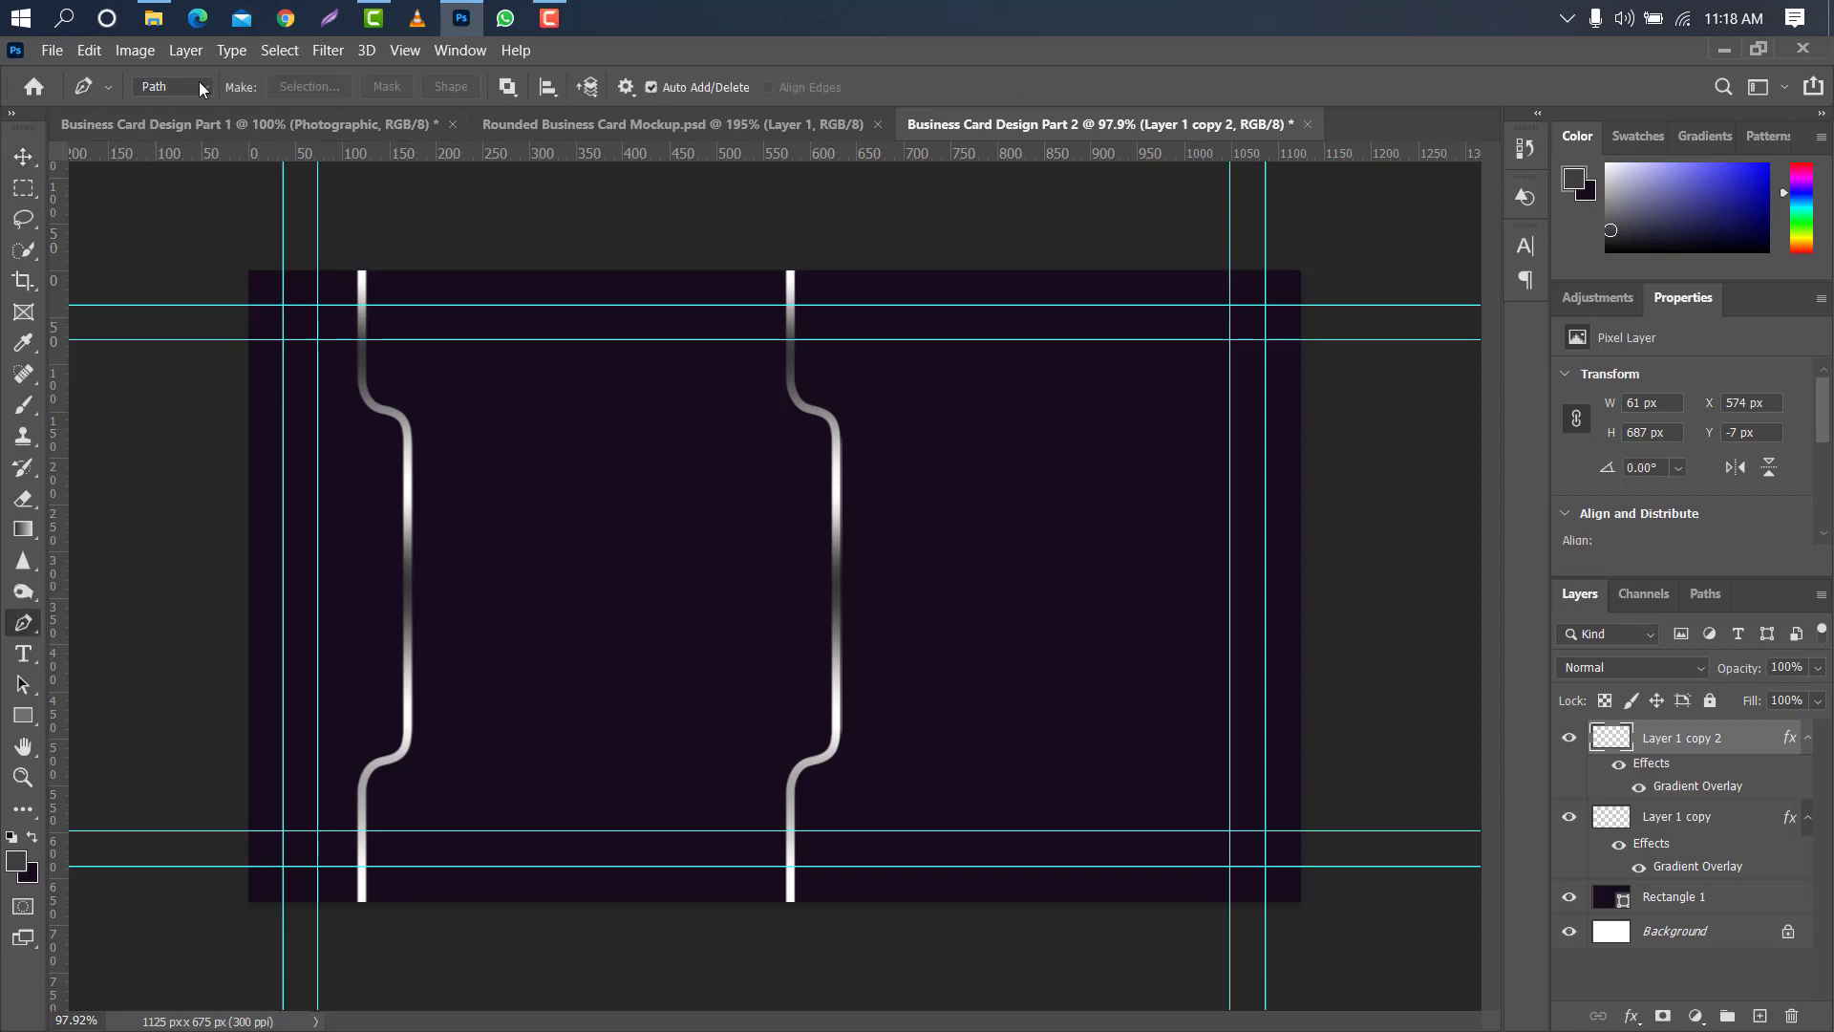
pyautogui.click(173, 86)
pyautogui.click(164, 105)
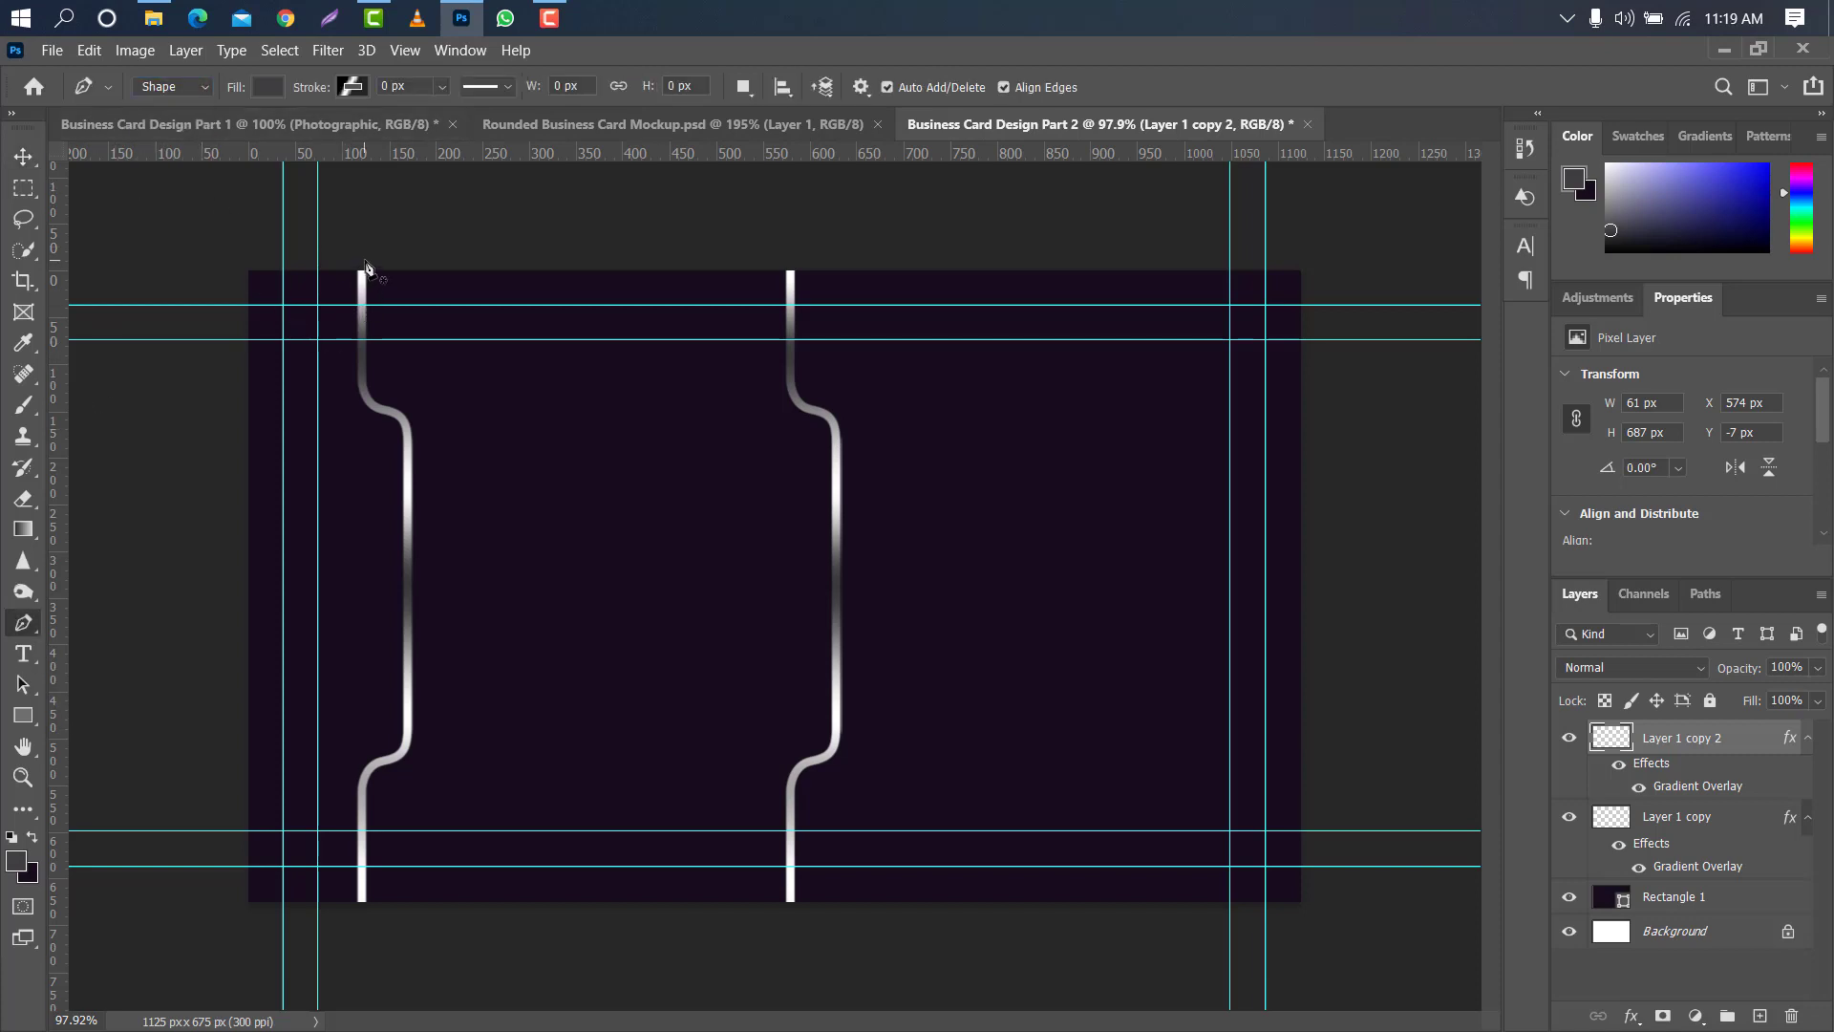
pyautogui.click(365, 257)
pyautogui.scroll(3, 374, 263)
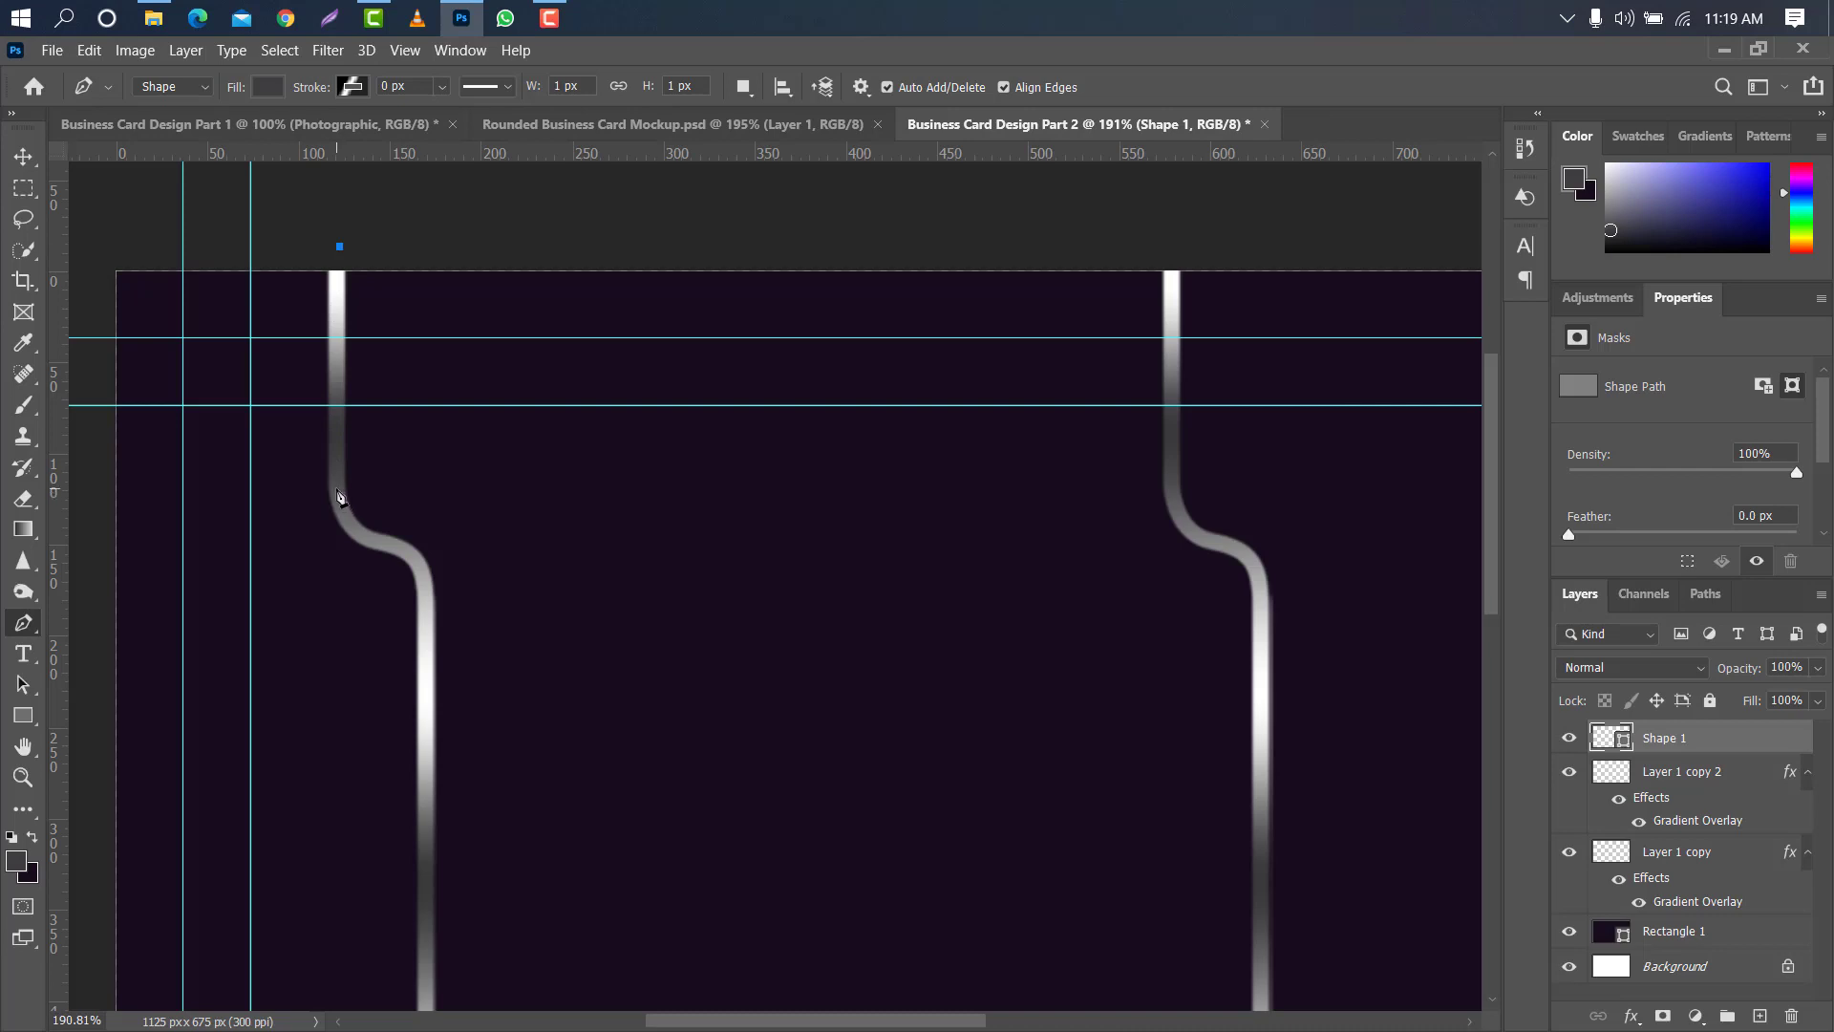
pyautogui.click(336, 488)
pyautogui.moveTo(415, 556); pyautogui.dragTo(485, 571)
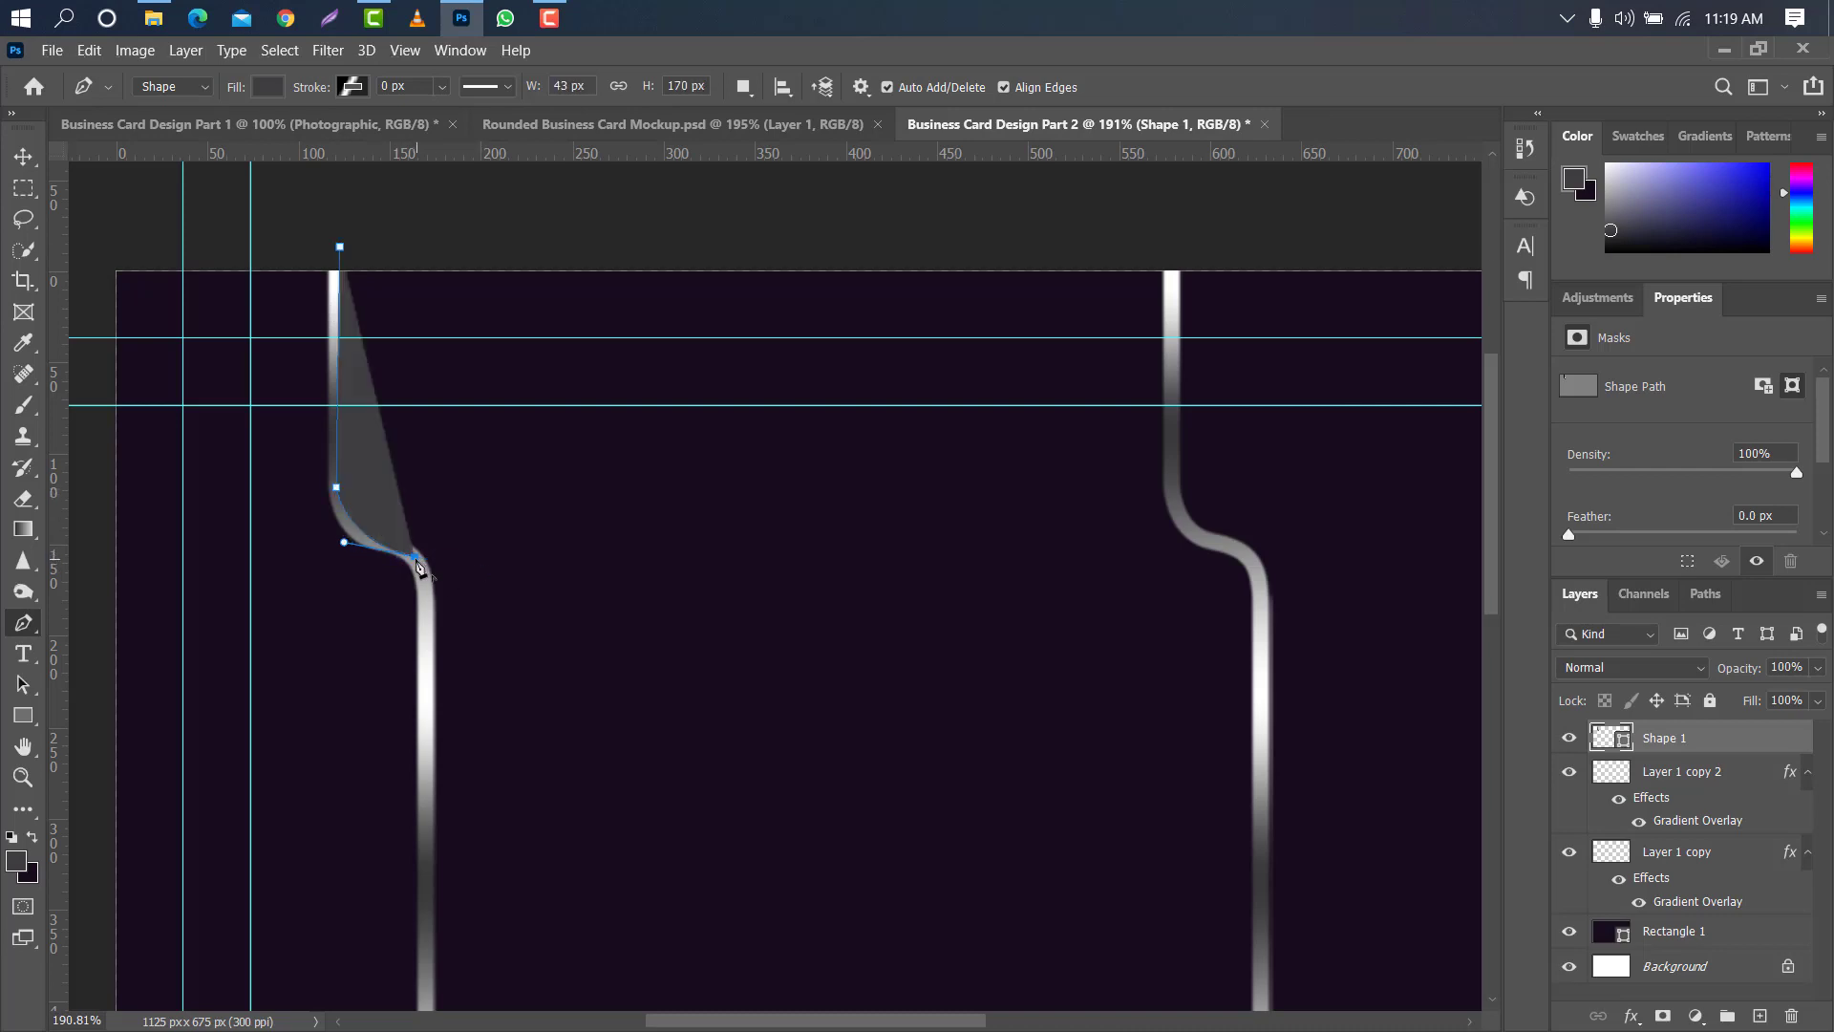
pyautogui.scroll(-3, 669, 477)
pyautogui.click(423, 436)
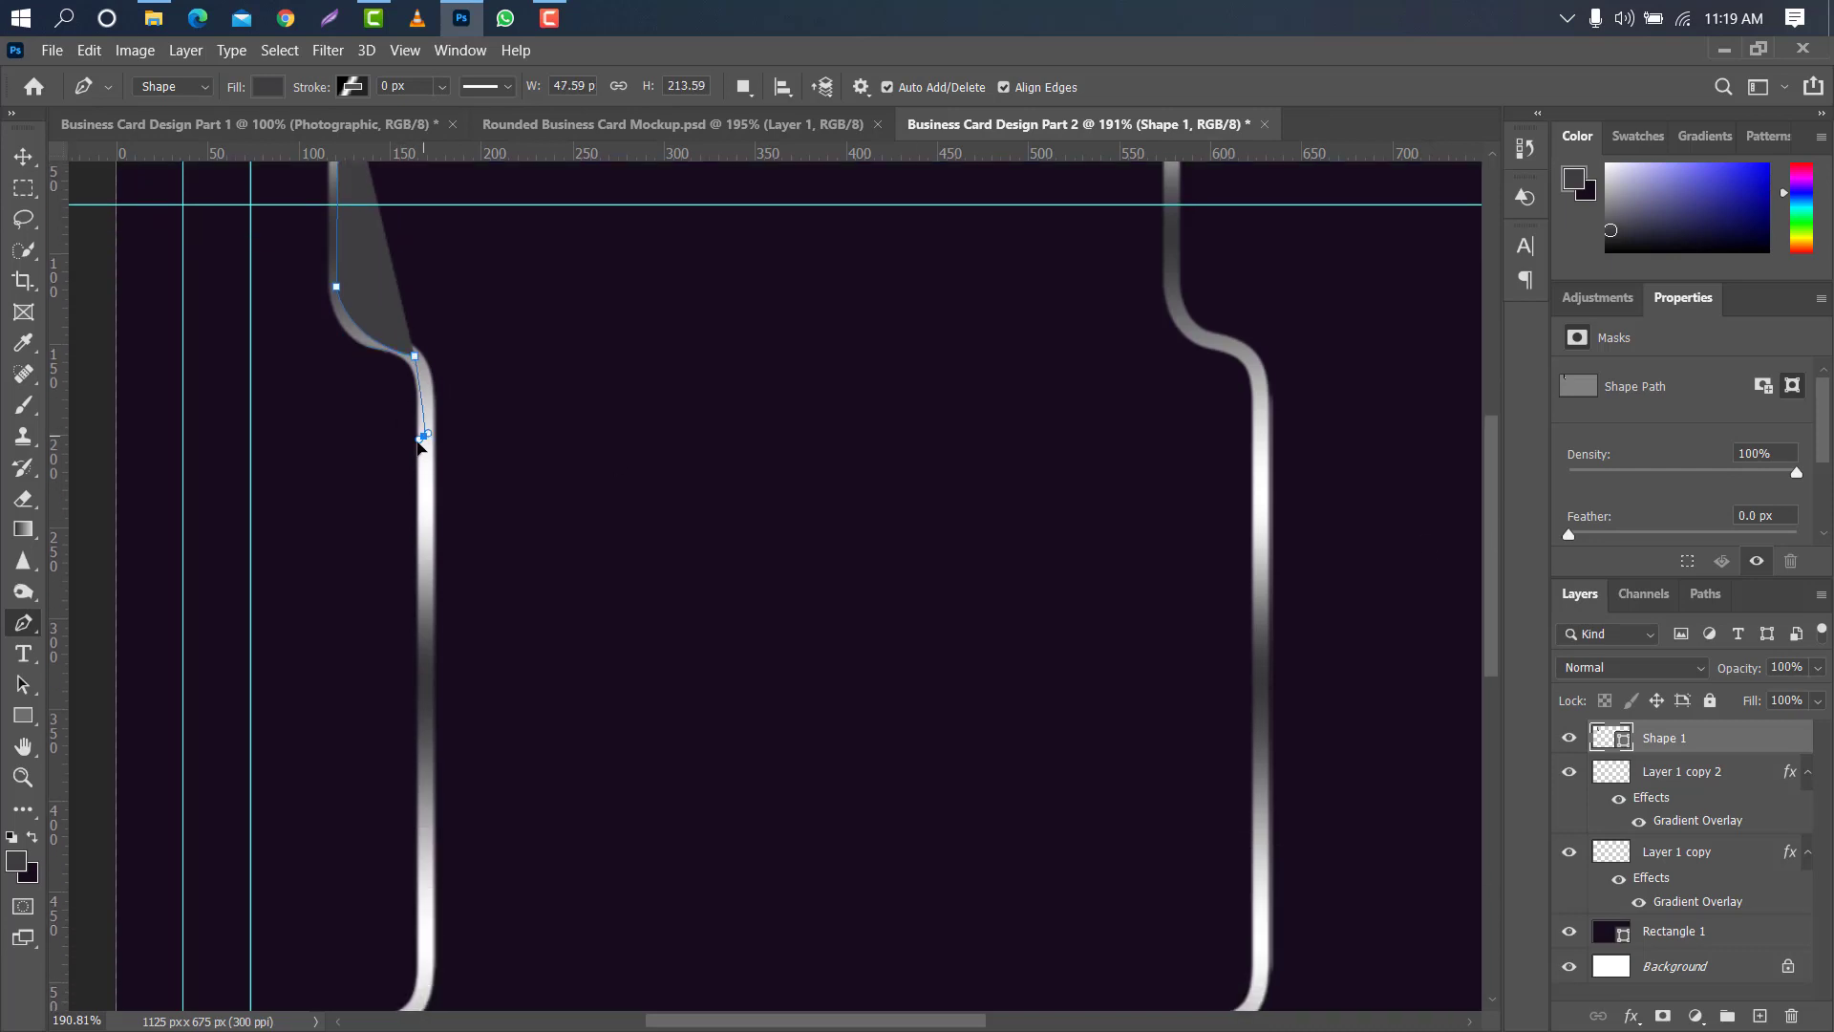
pyautogui.moveTo(420, 489); pyautogui.dragTo(440, 459)
pyautogui.keyDown('alt'); pyautogui.click(423, 436); pyautogui.keyUp('alt')
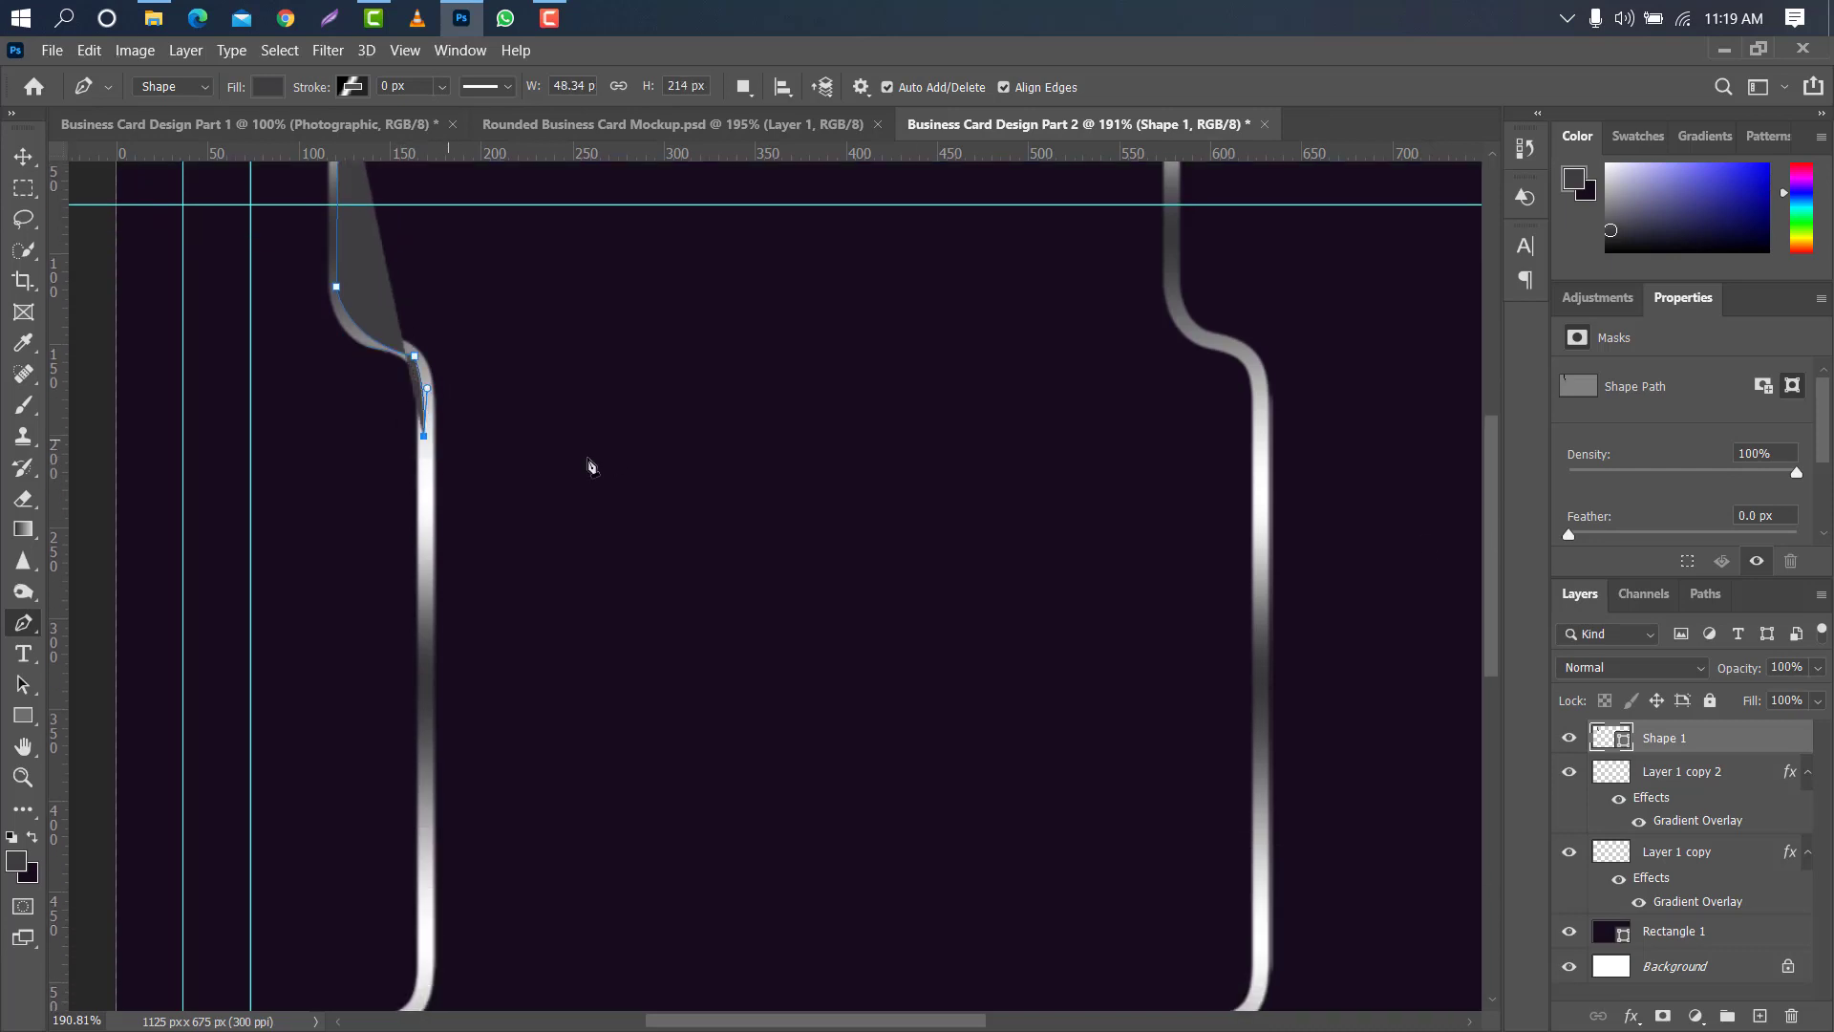
# - Set the opacity of the new Shape 1 layer to 0%
pyautogui.click(1745, 668)
pyautogui.write('0')
pyautogui.press('Return')
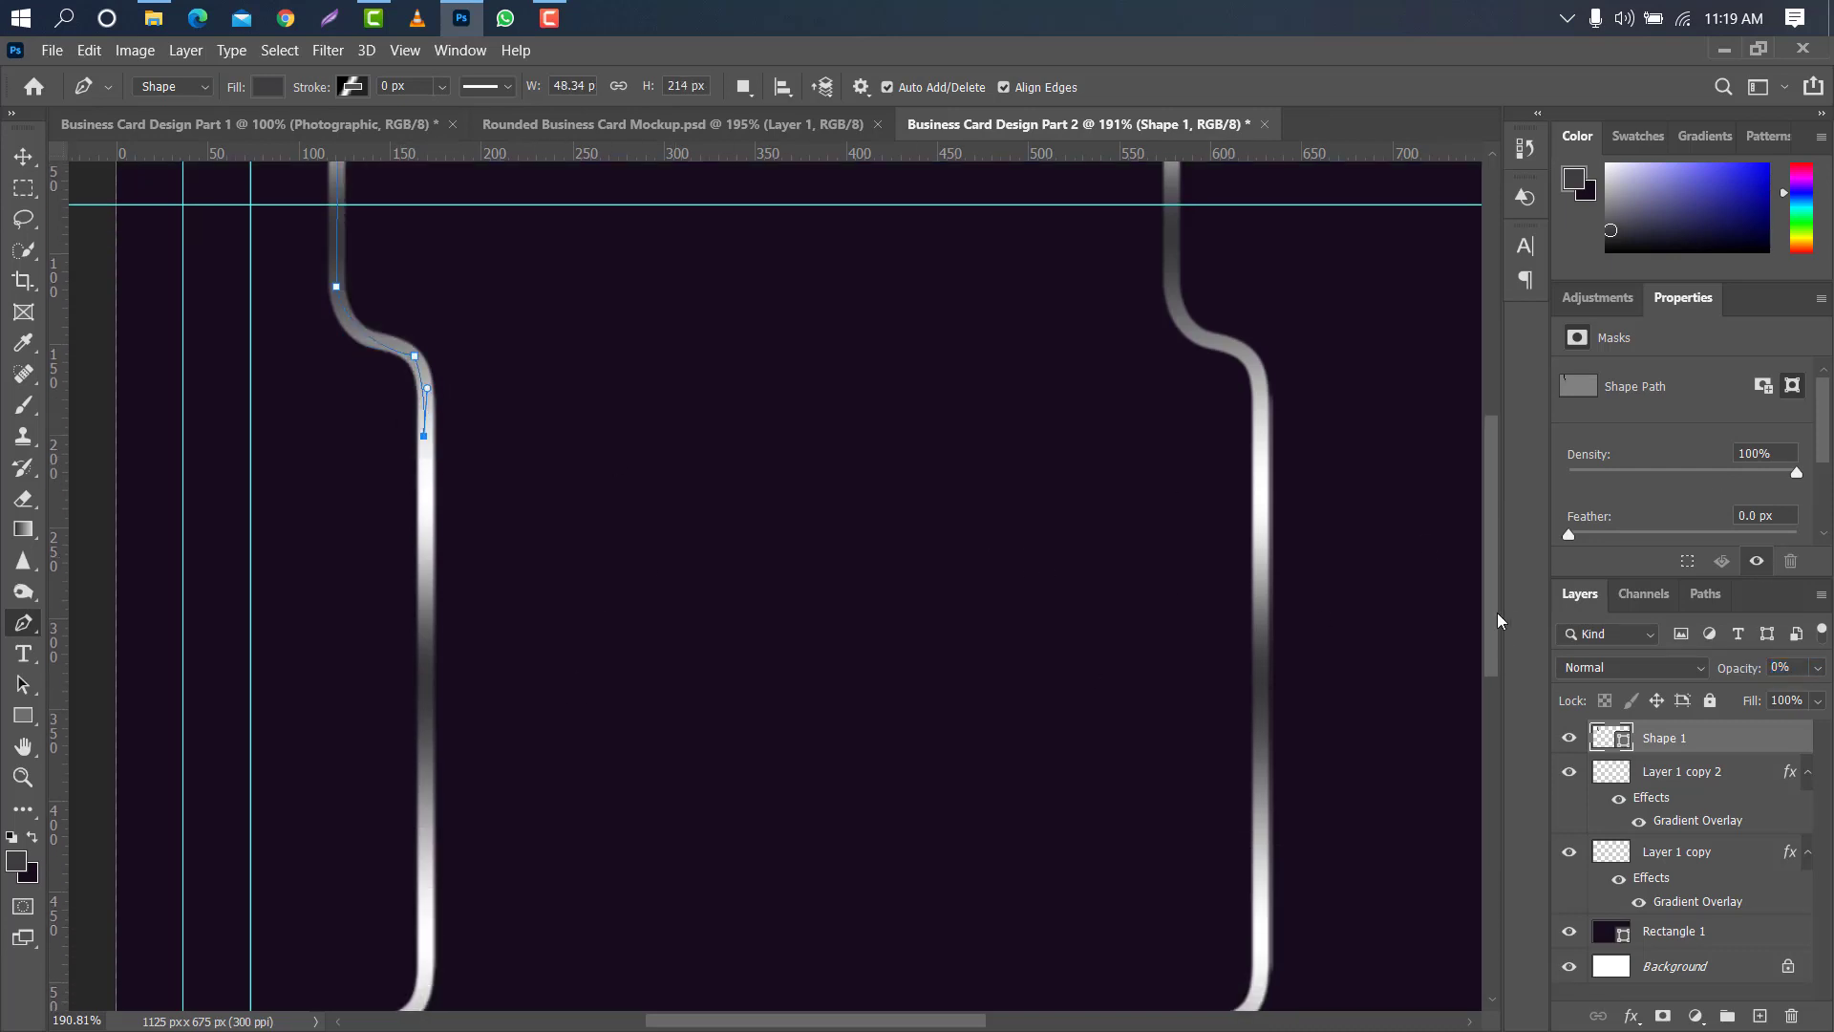
# - Continue the Shape 1 path down the first metallic line, through its lower curve, to just below the card, about 48 by 693 px
pyautogui.scroll(-4, 1482, 676)
pyautogui.click(424, 677)
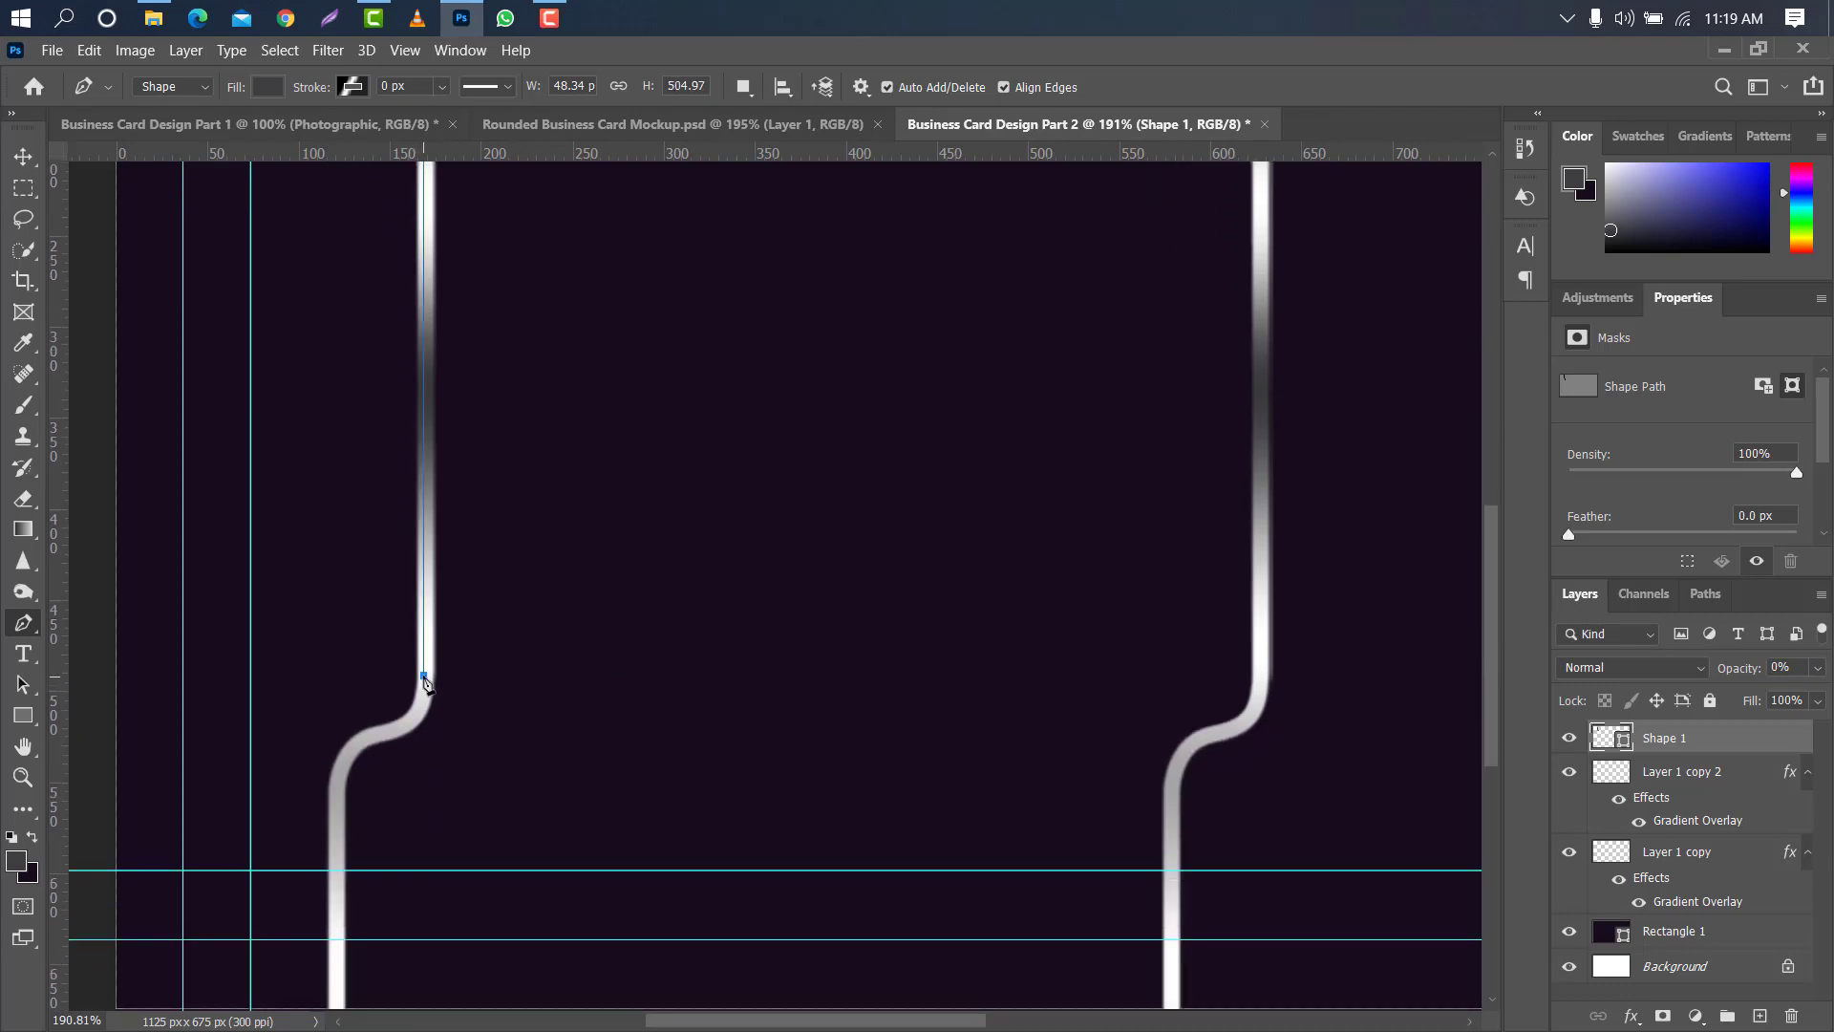
pyautogui.moveTo(368, 734); pyautogui.dragTo(299, 733)
pyautogui.moveTo(338, 824); pyautogui.dragTo(349, 887)
pyautogui.scroll(-5, 352, 776)
pyautogui.click(338, 771)
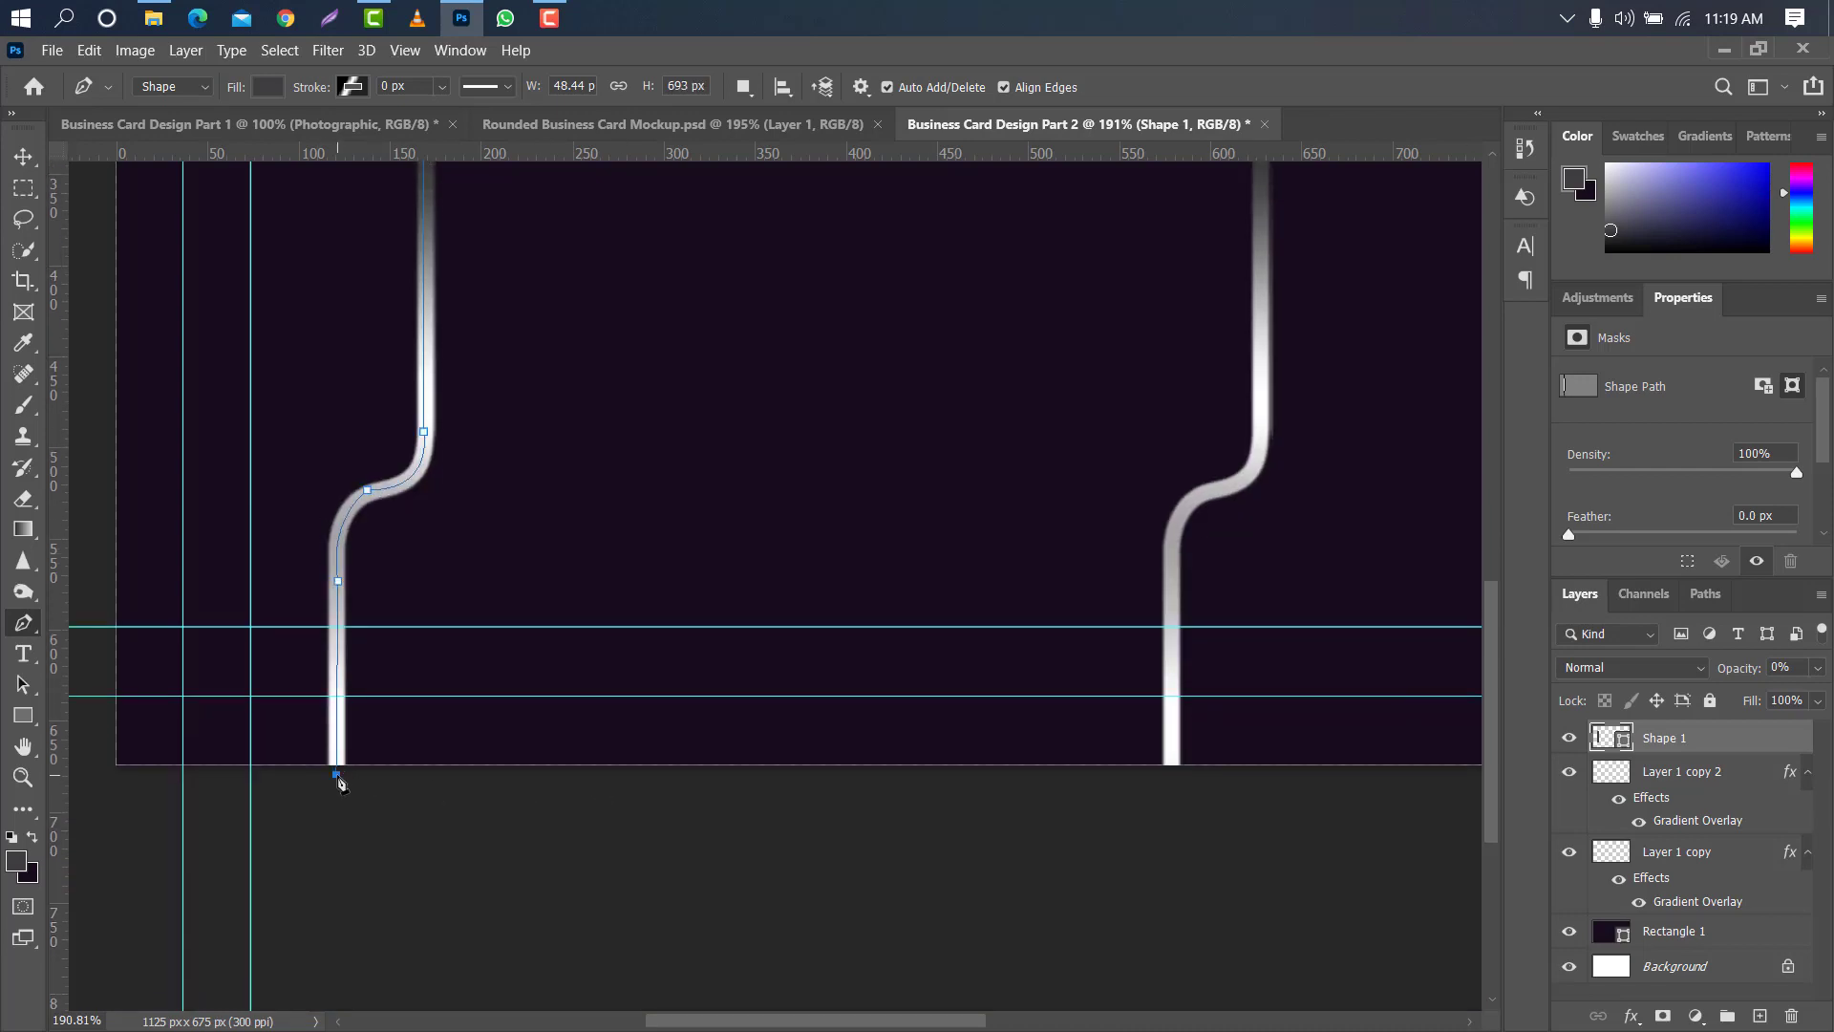
# - Extend the path beneath the card to the second metallic line and trace upward through that line's lower curve
pyautogui.click(1173, 786)
pyautogui.click(1174, 533)
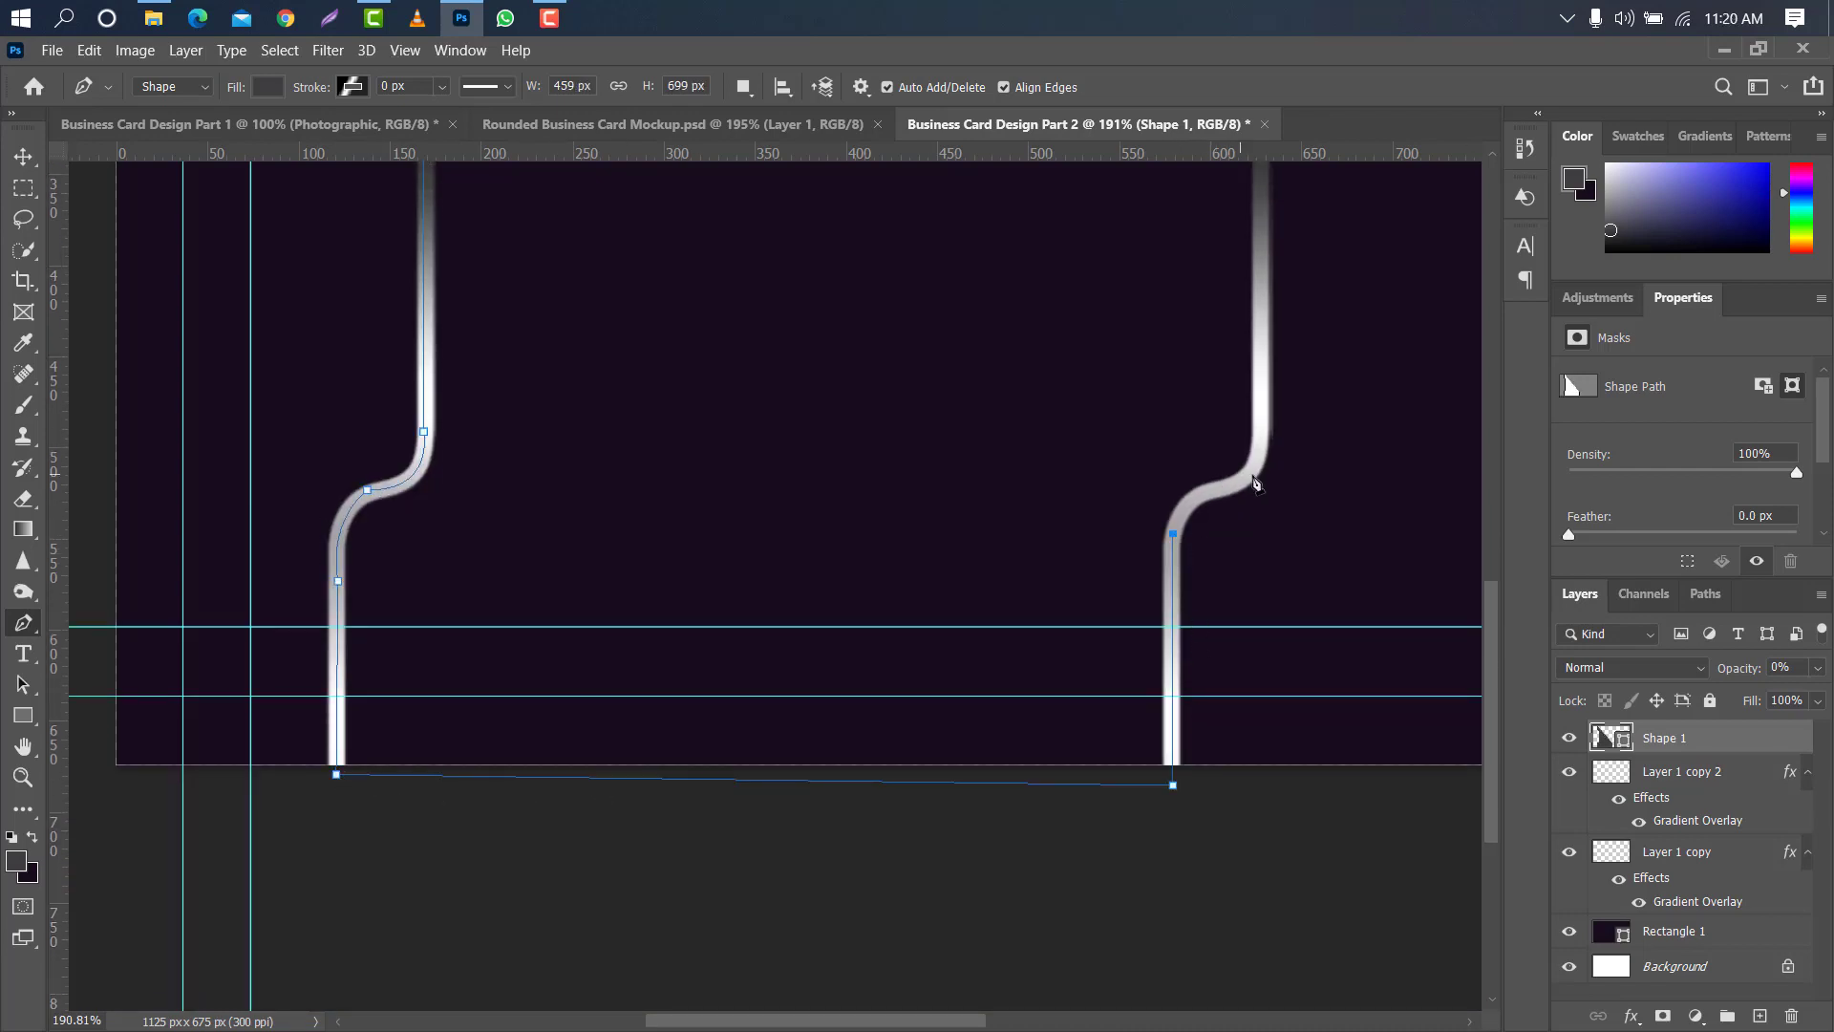
pyautogui.moveTo(1239, 489); pyautogui.dragTo(1286, 469)
pyautogui.moveTo(1260, 409); pyautogui.dragTo(1254, 335)
pyautogui.moveTo(1492, 636); pyautogui.dragTo(1522, 496)
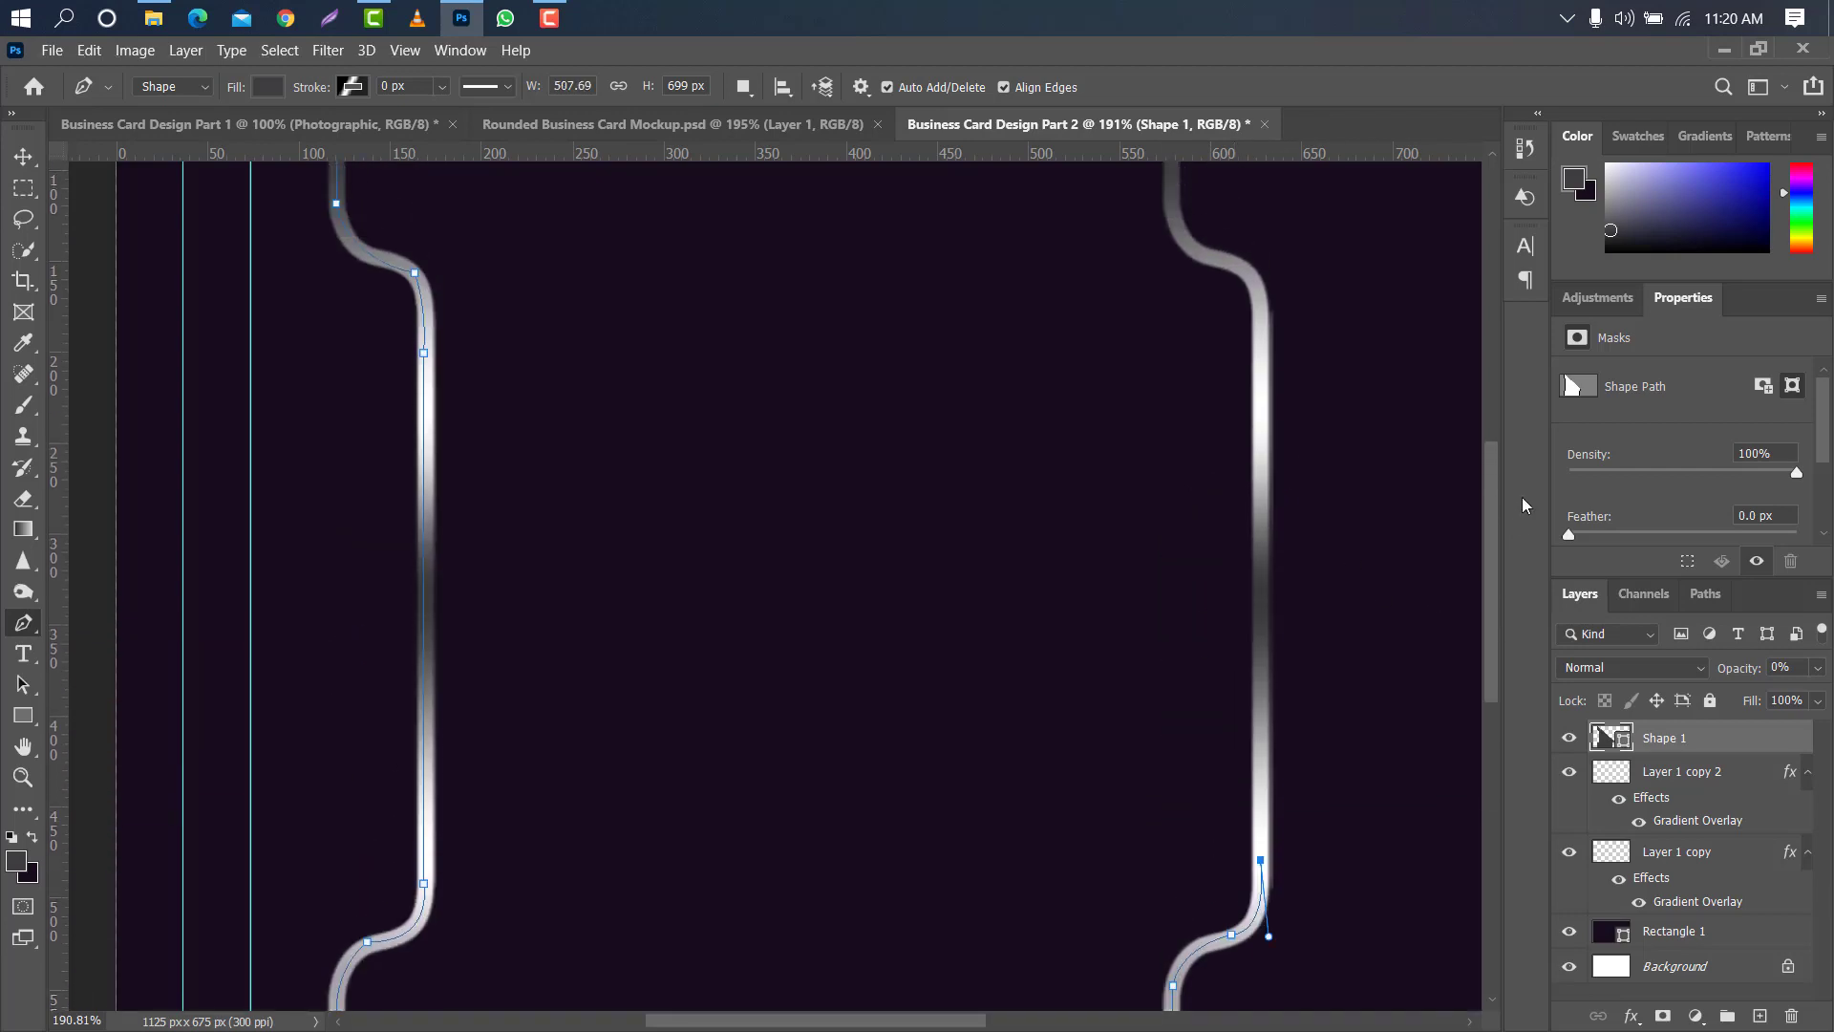
# - Trace the second line through its upper curve to above the card and close the shape at about 508 by 700 px
pyautogui.click(1261, 294)
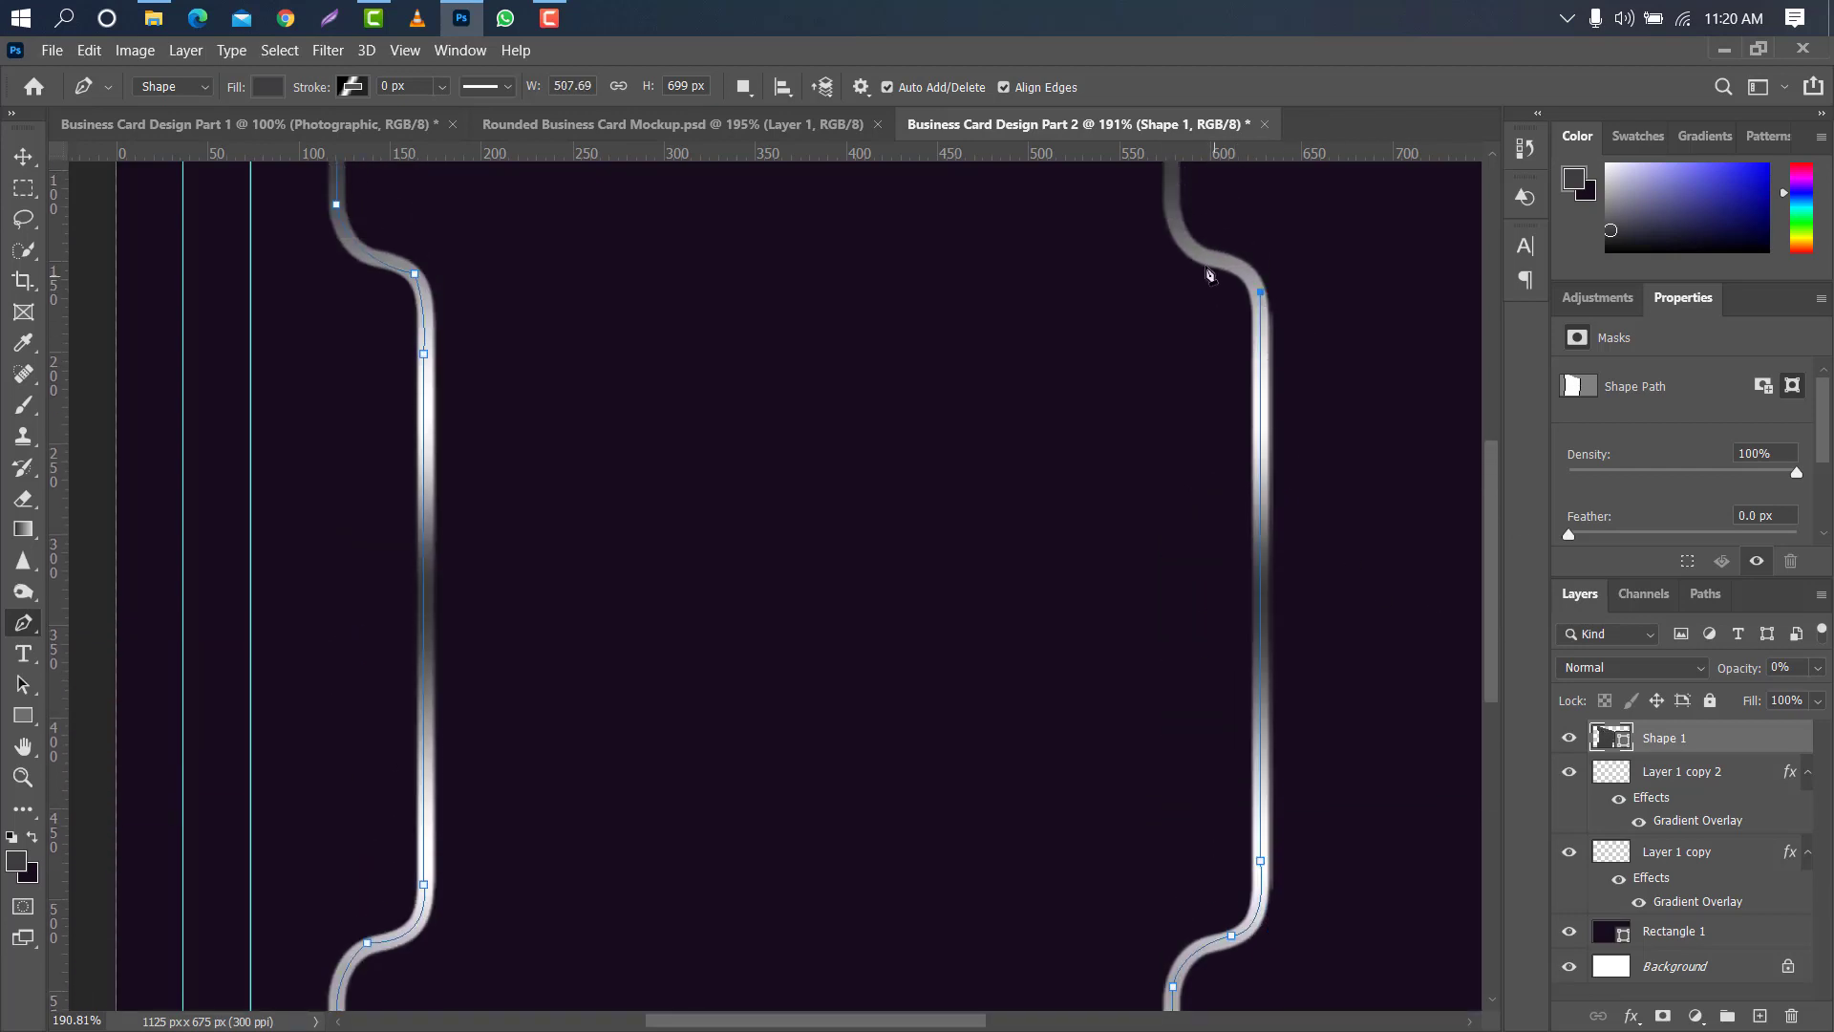
pyautogui.moveTo(1196, 248); pyautogui.dragTo(1116, 209)
pyautogui.moveTo(1496, 460); pyautogui.dragTo(1487, 380)
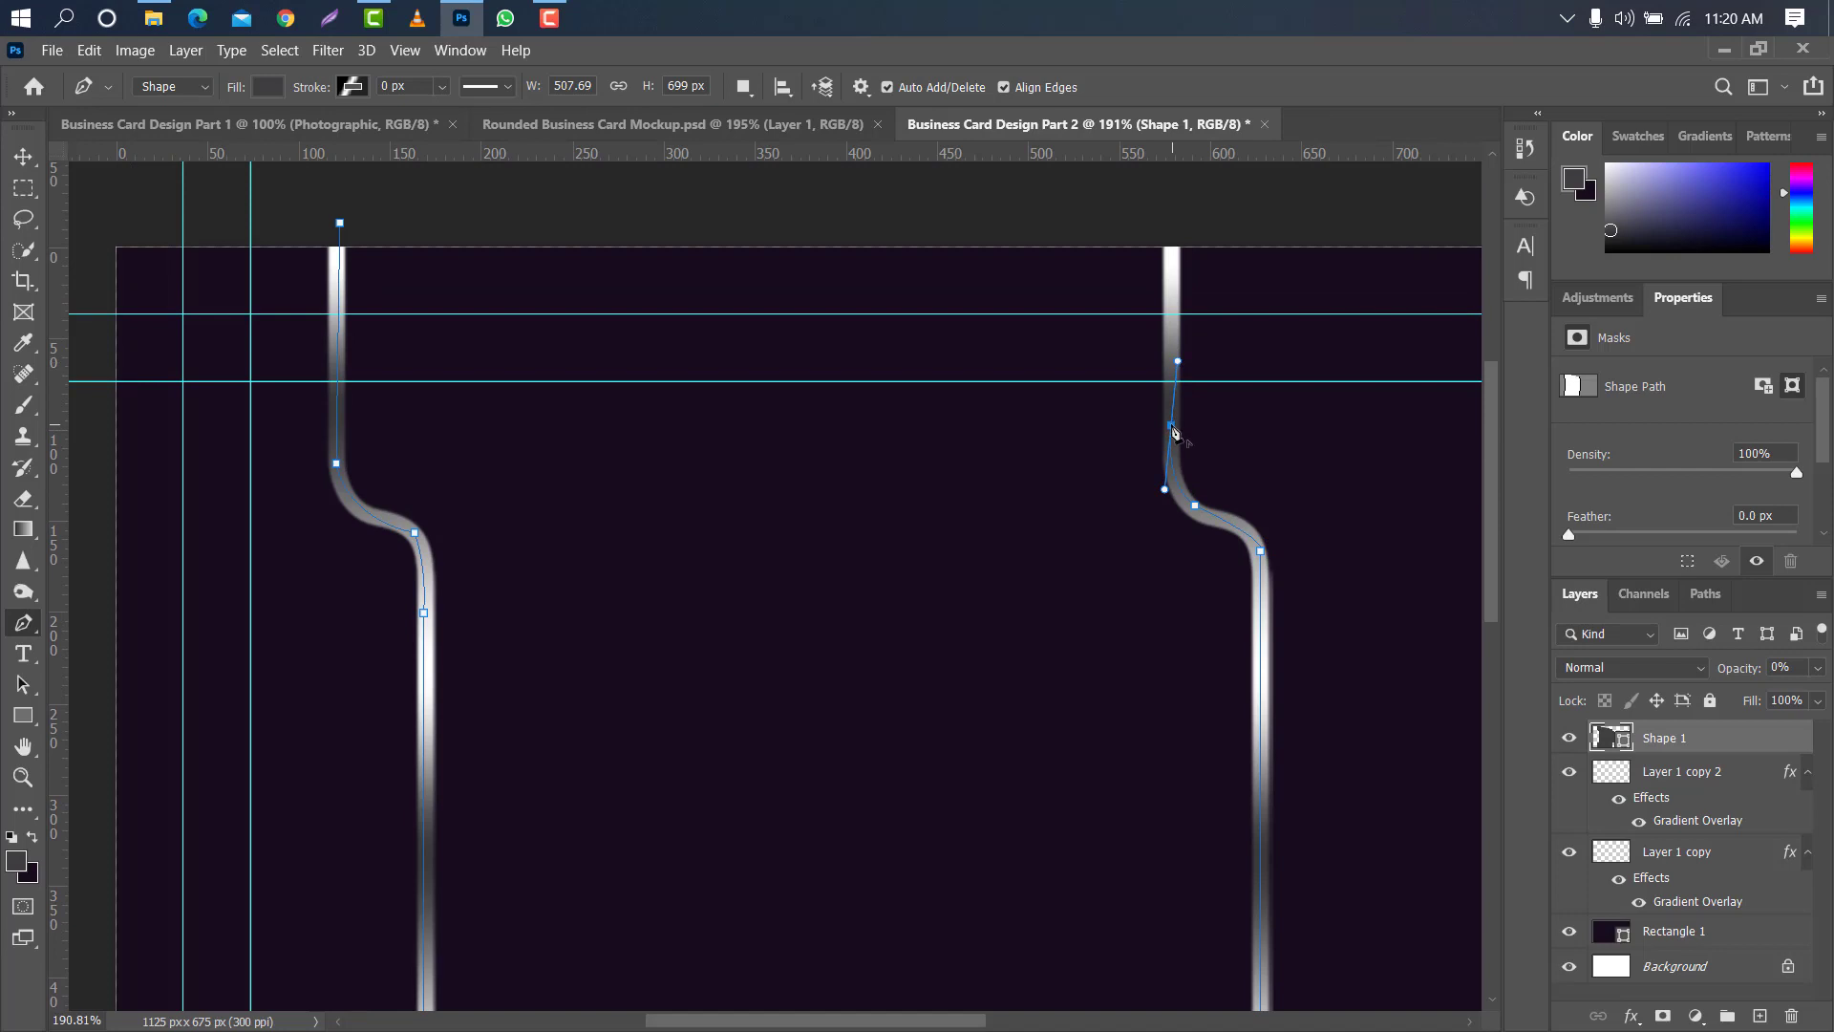
pyautogui.click(1173, 222)
pyautogui.click(342, 224)
pyautogui.scroll(-5, 352, 225)
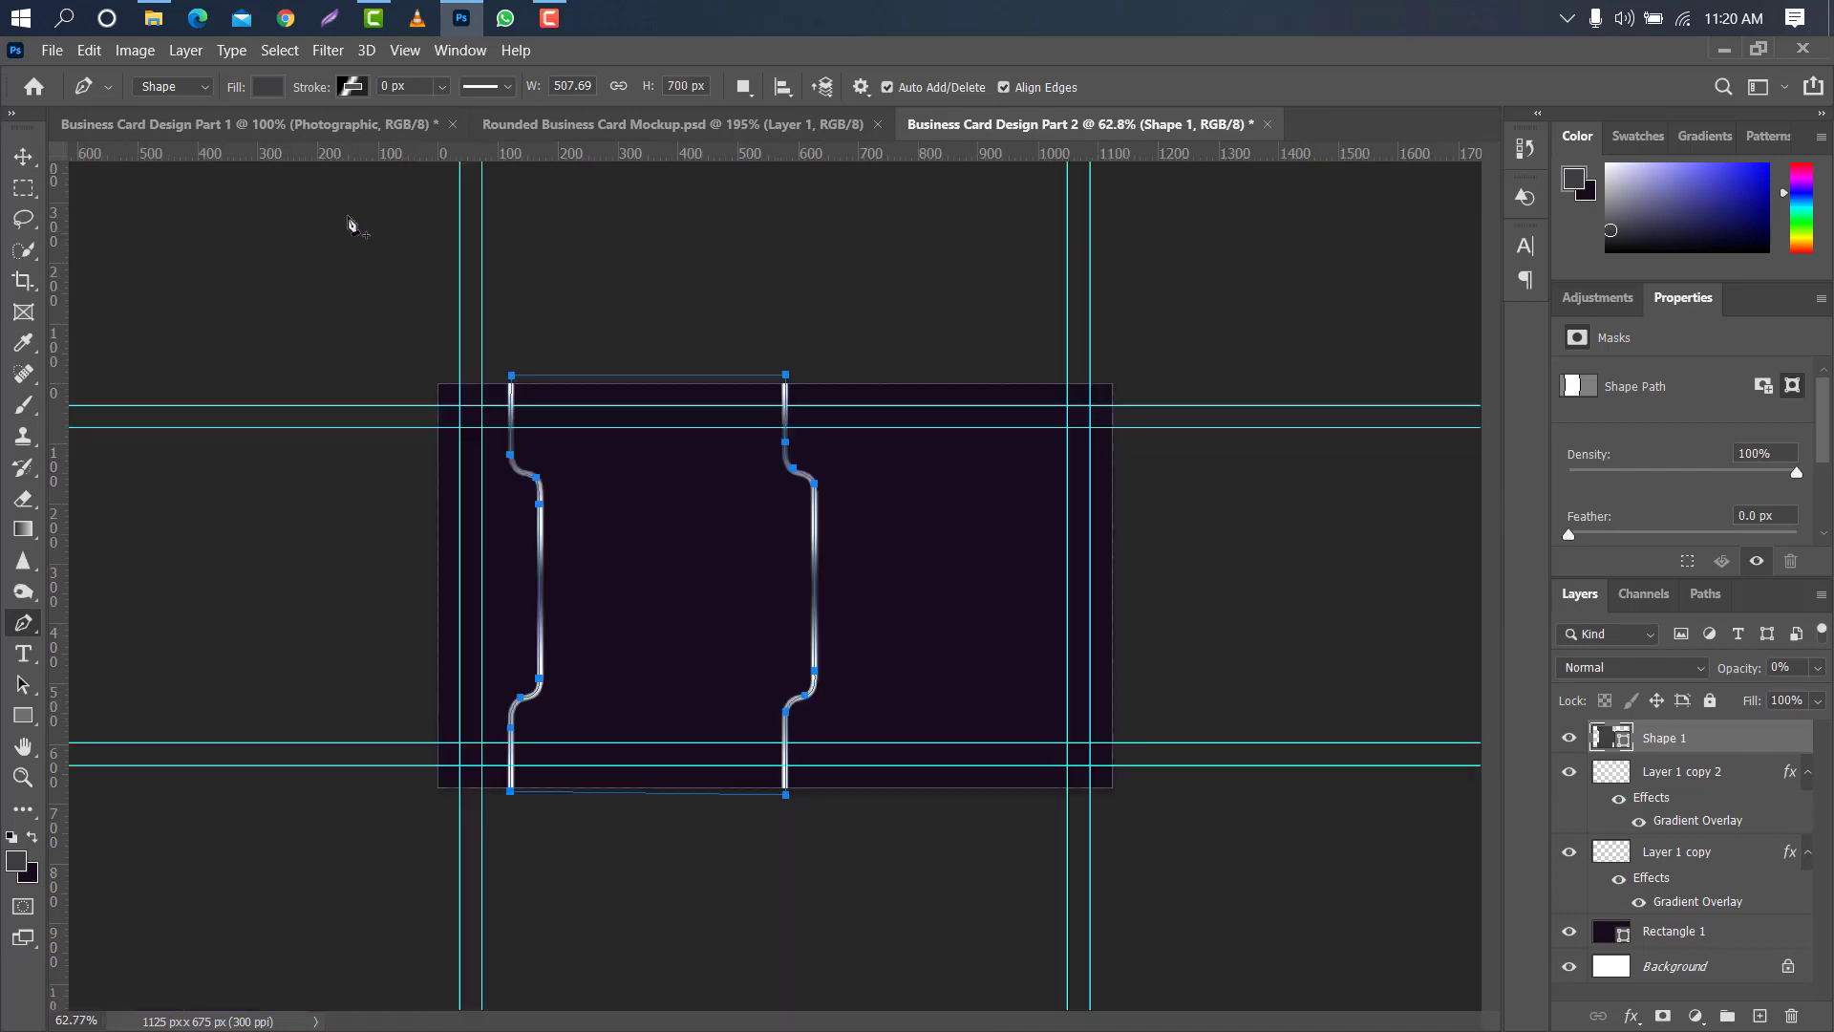
# - Move Shape 1 beneath both metallic line layers, keep its fill colour #3e3e40, and set its opacity to 100%
pyautogui.moveTo(1694, 743); pyautogui.dragTo(1715, 916)
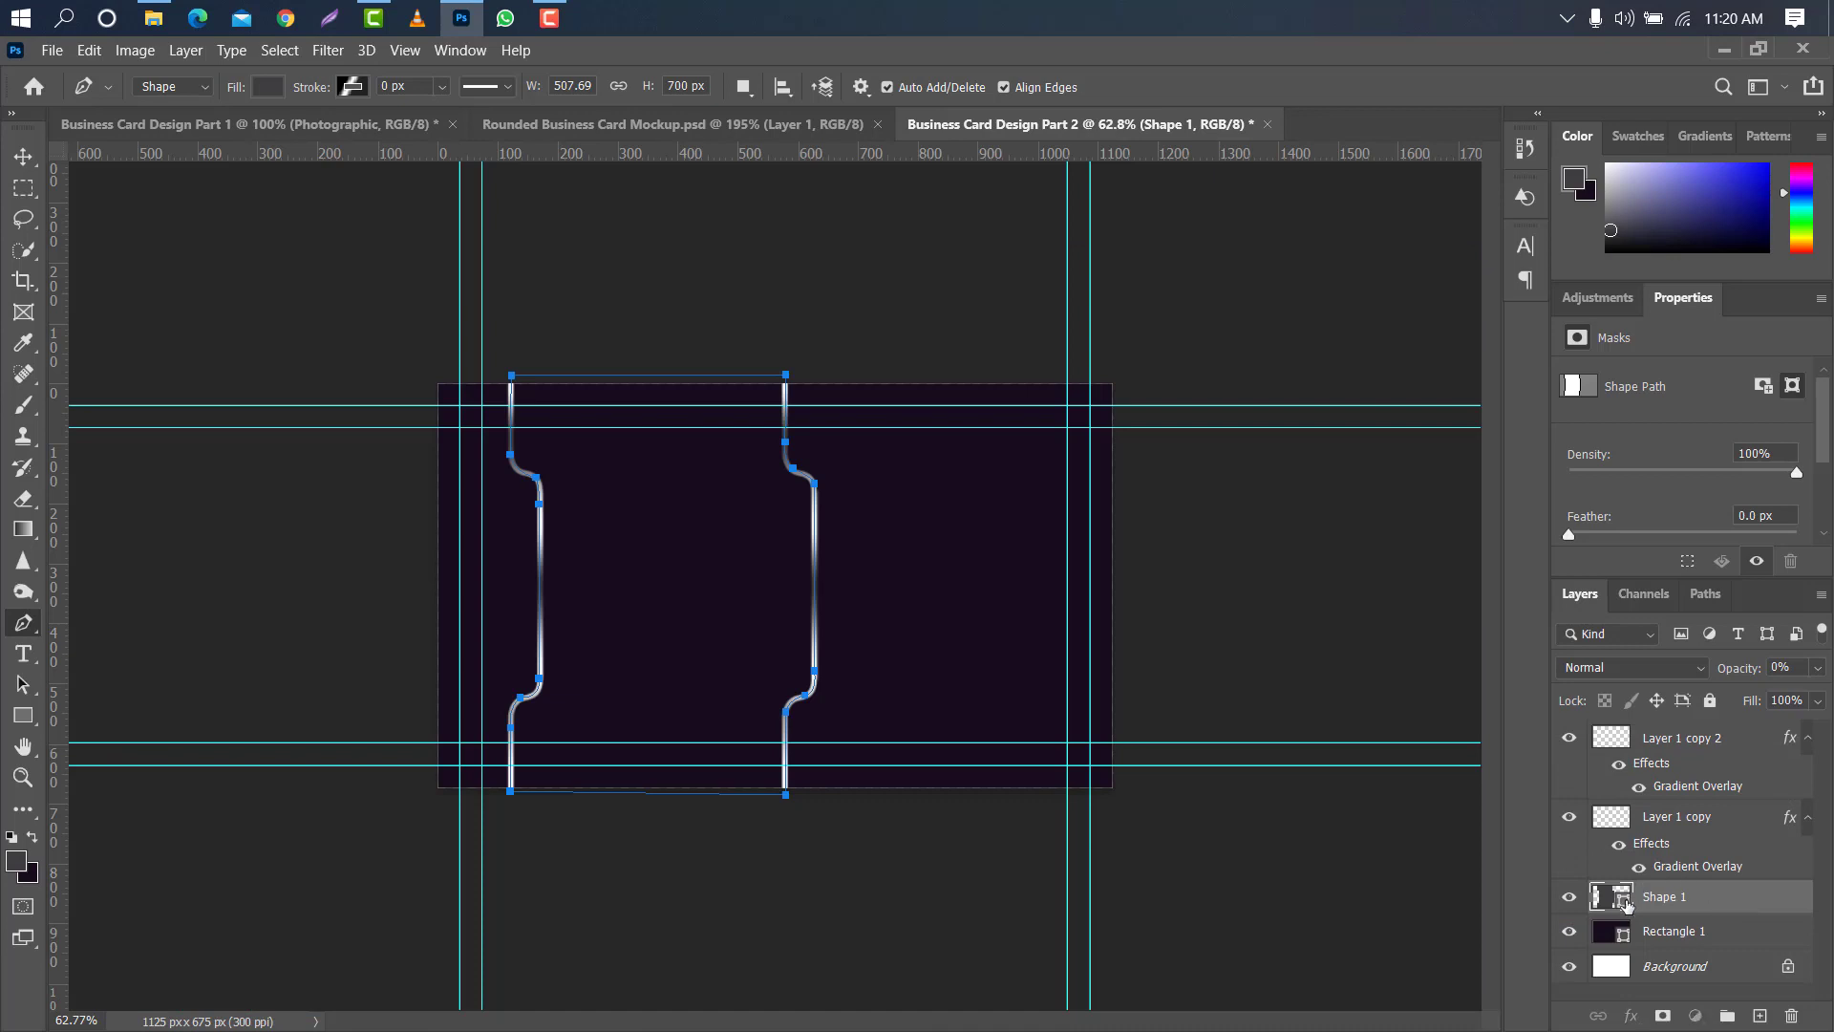
pyautogui.doubleClick(1623, 898)
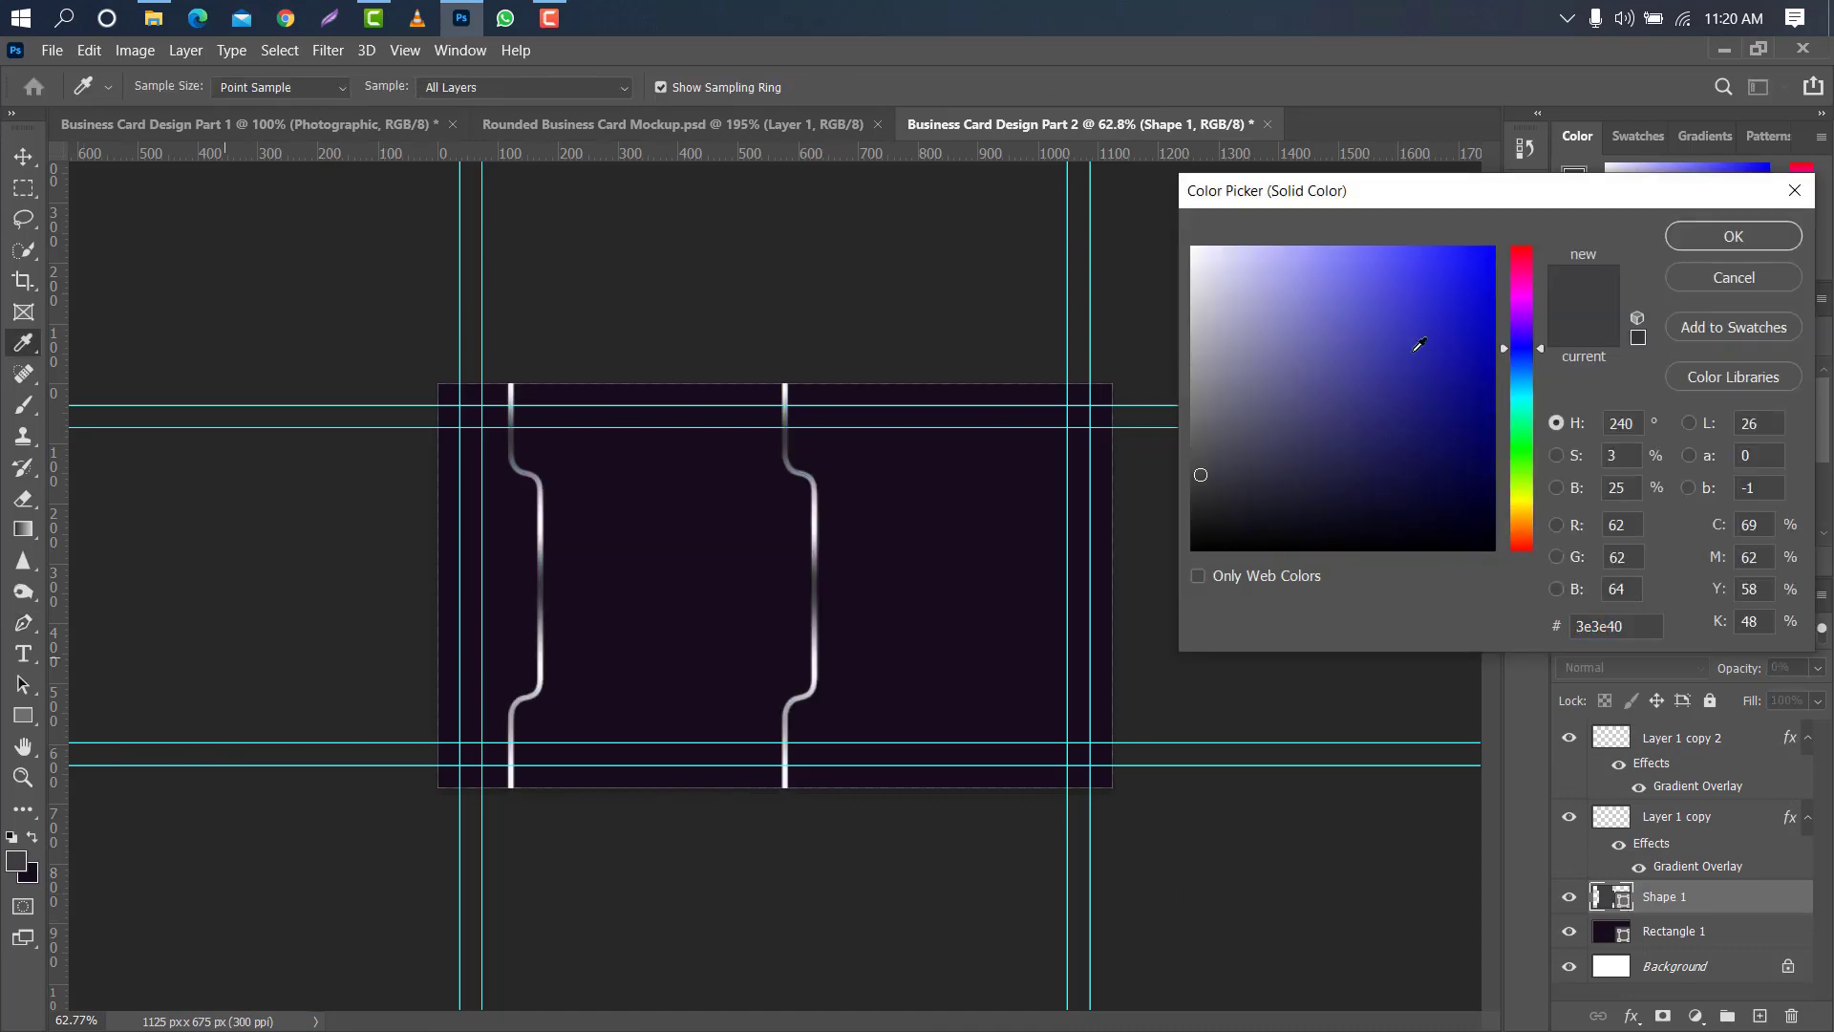
pyautogui.click(1732, 238)
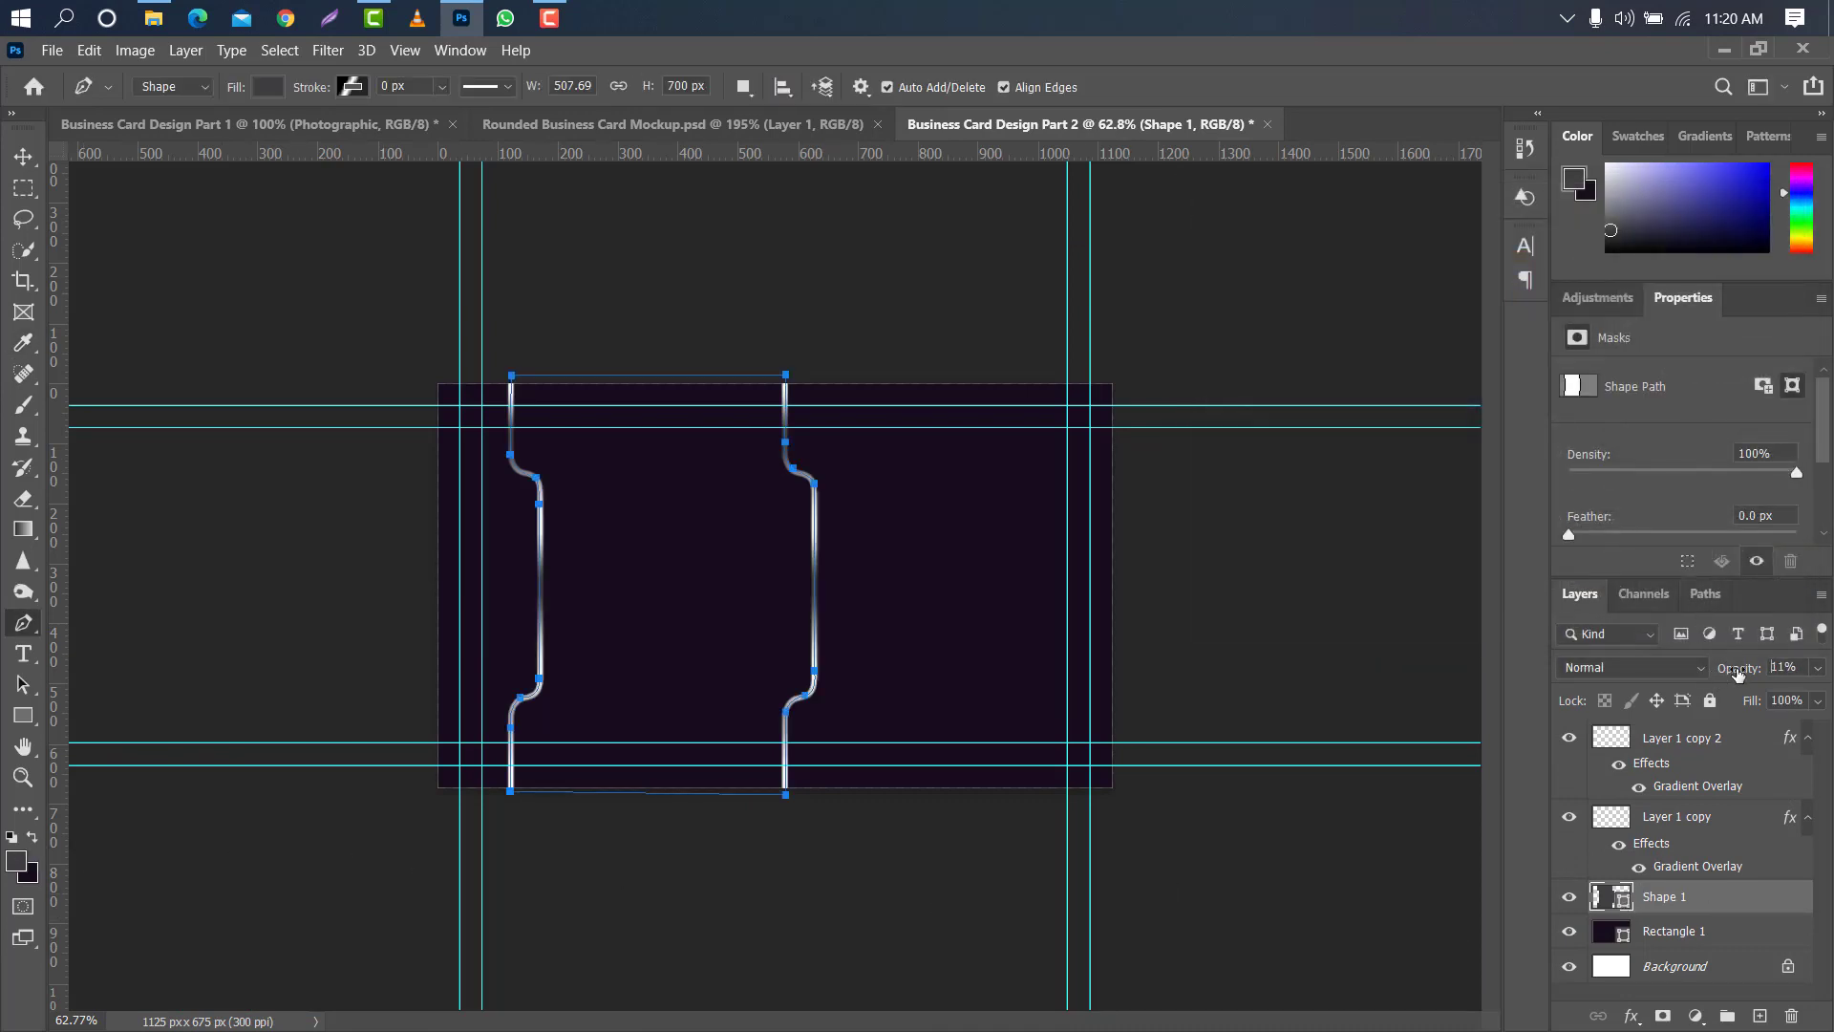
pyautogui.moveTo(1830, 666); pyautogui.dragTo(1804, 659)
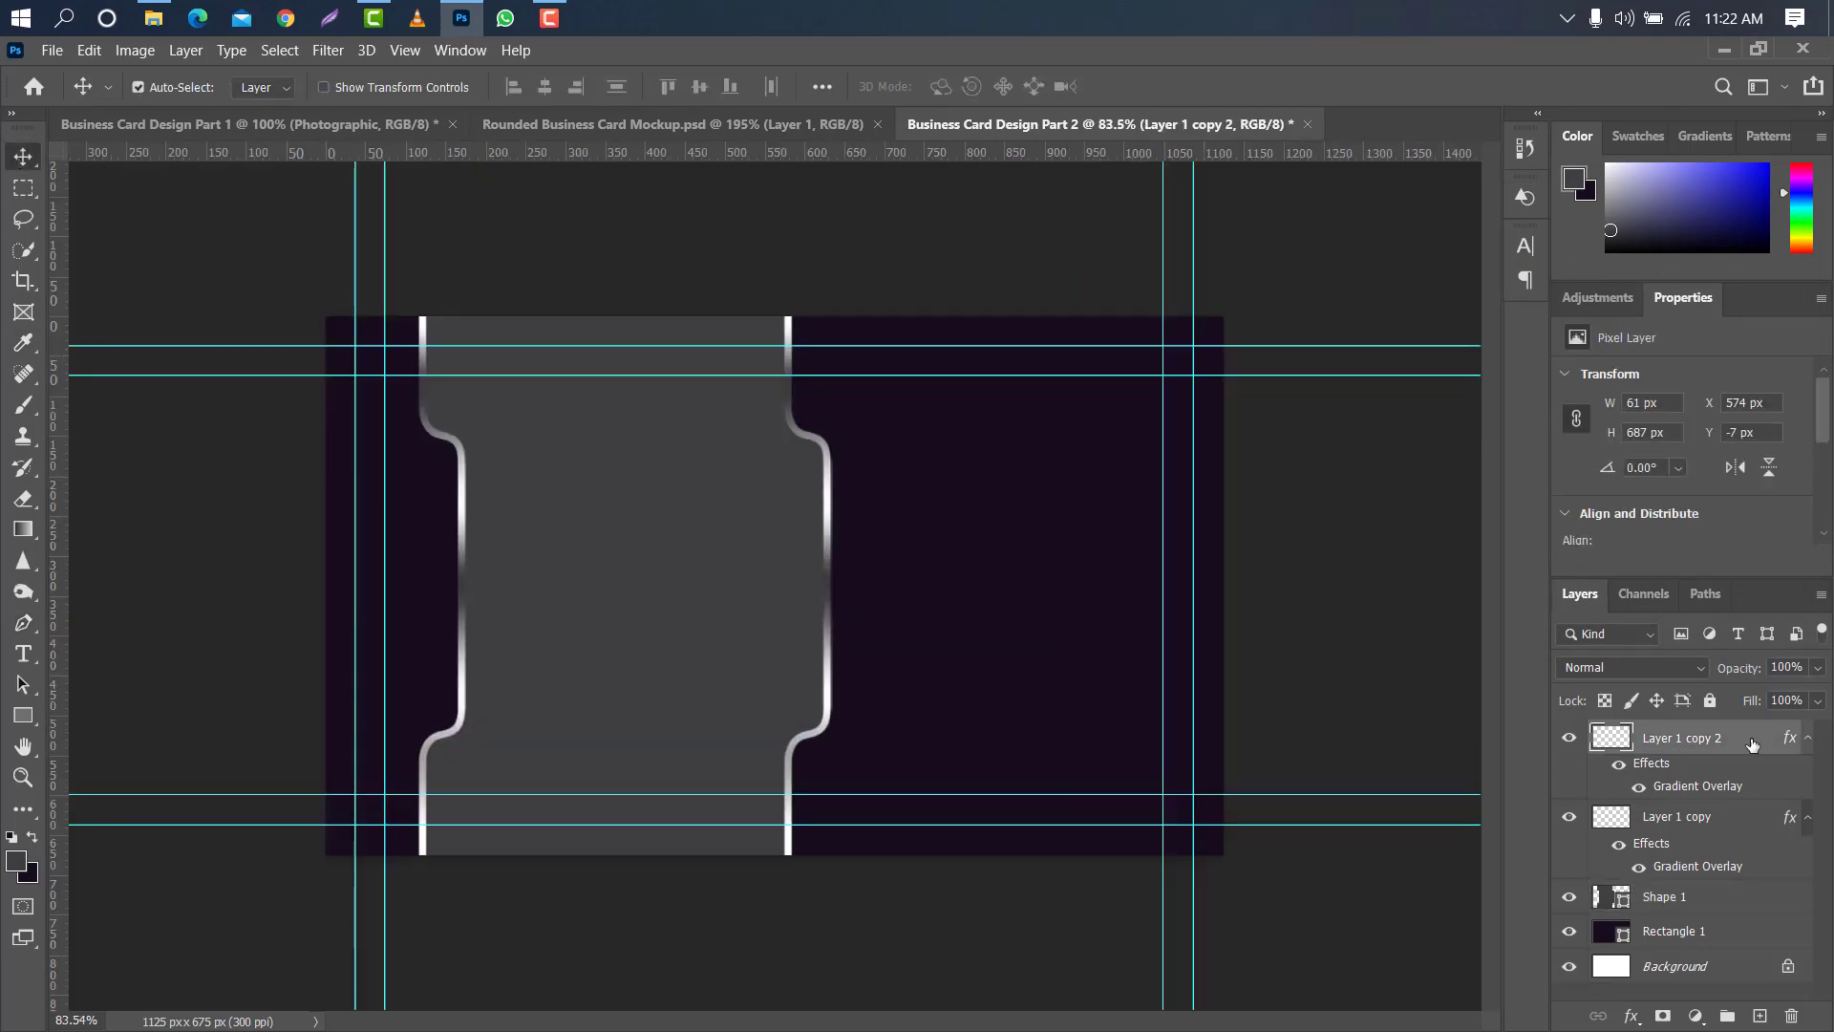
# - Add a black Multiply Drop Shadow to both metallic line layers, with 75% opacity, 90° angle, 1 px distance and 10 px size
pyautogui.doubleClick(1752, 744)
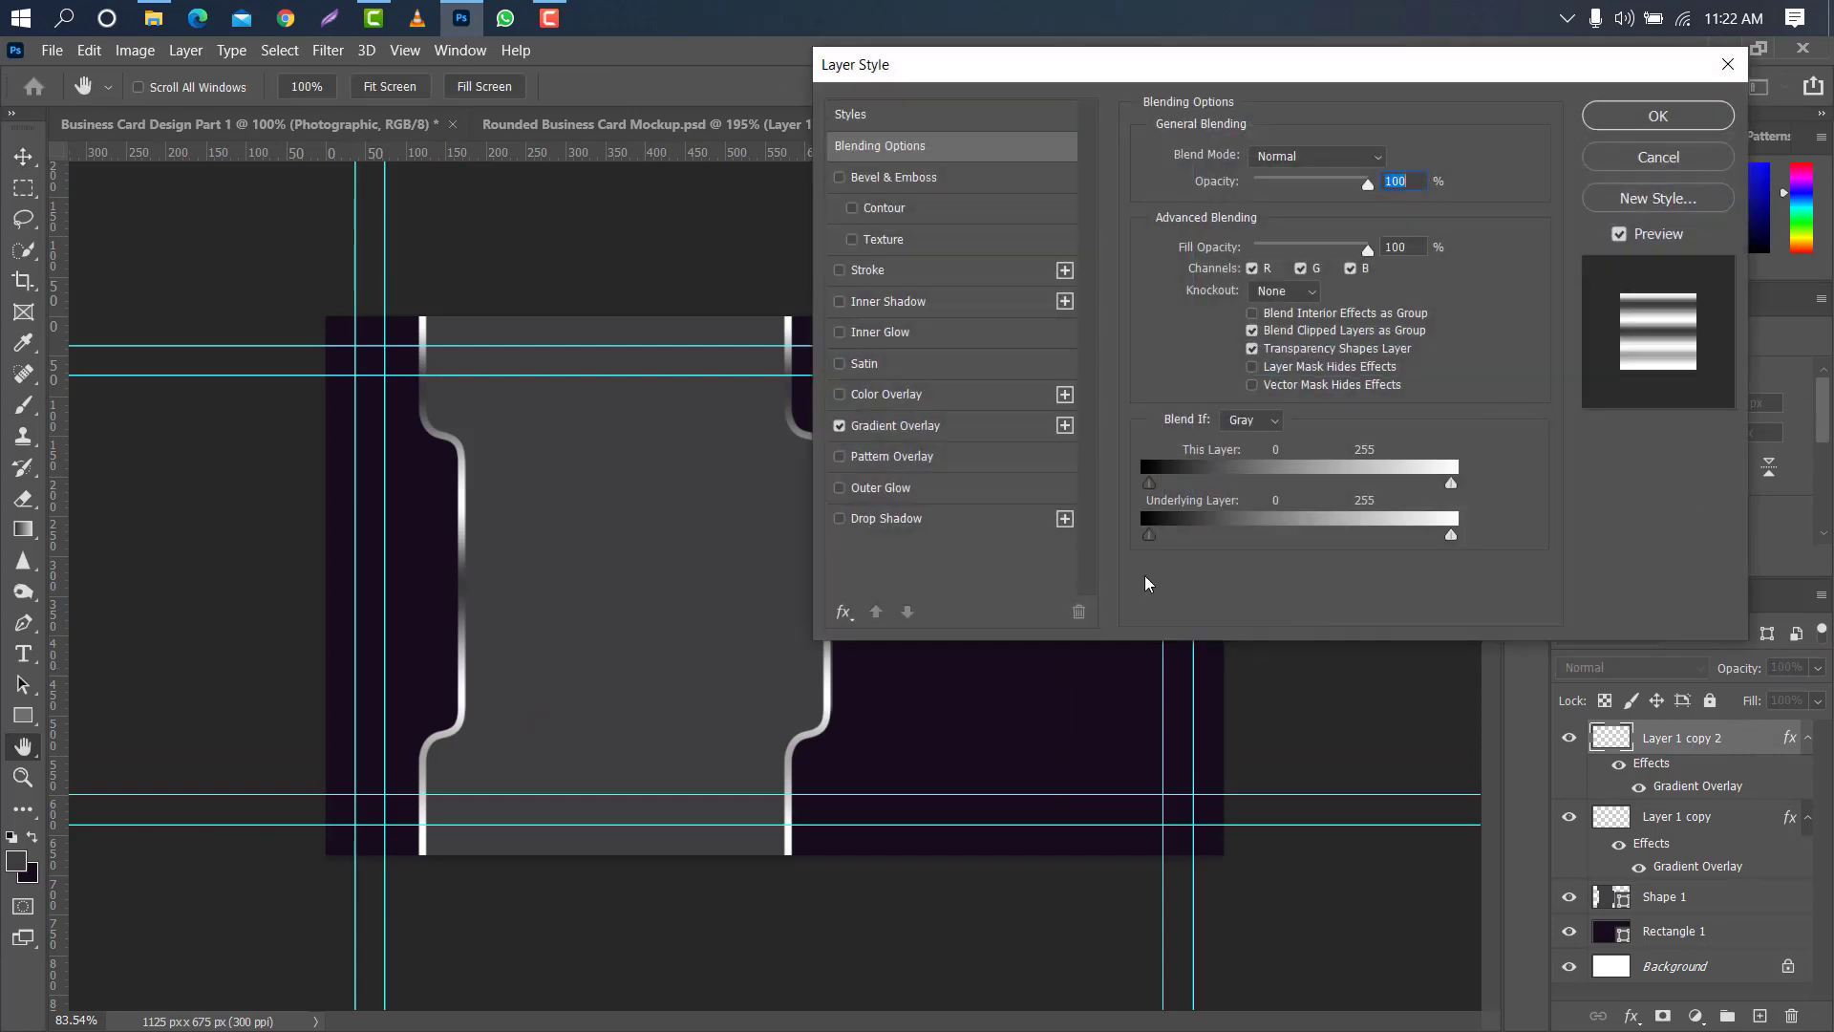
pyautogui.click(974, 519)
pyautogui.click(1657, 116)
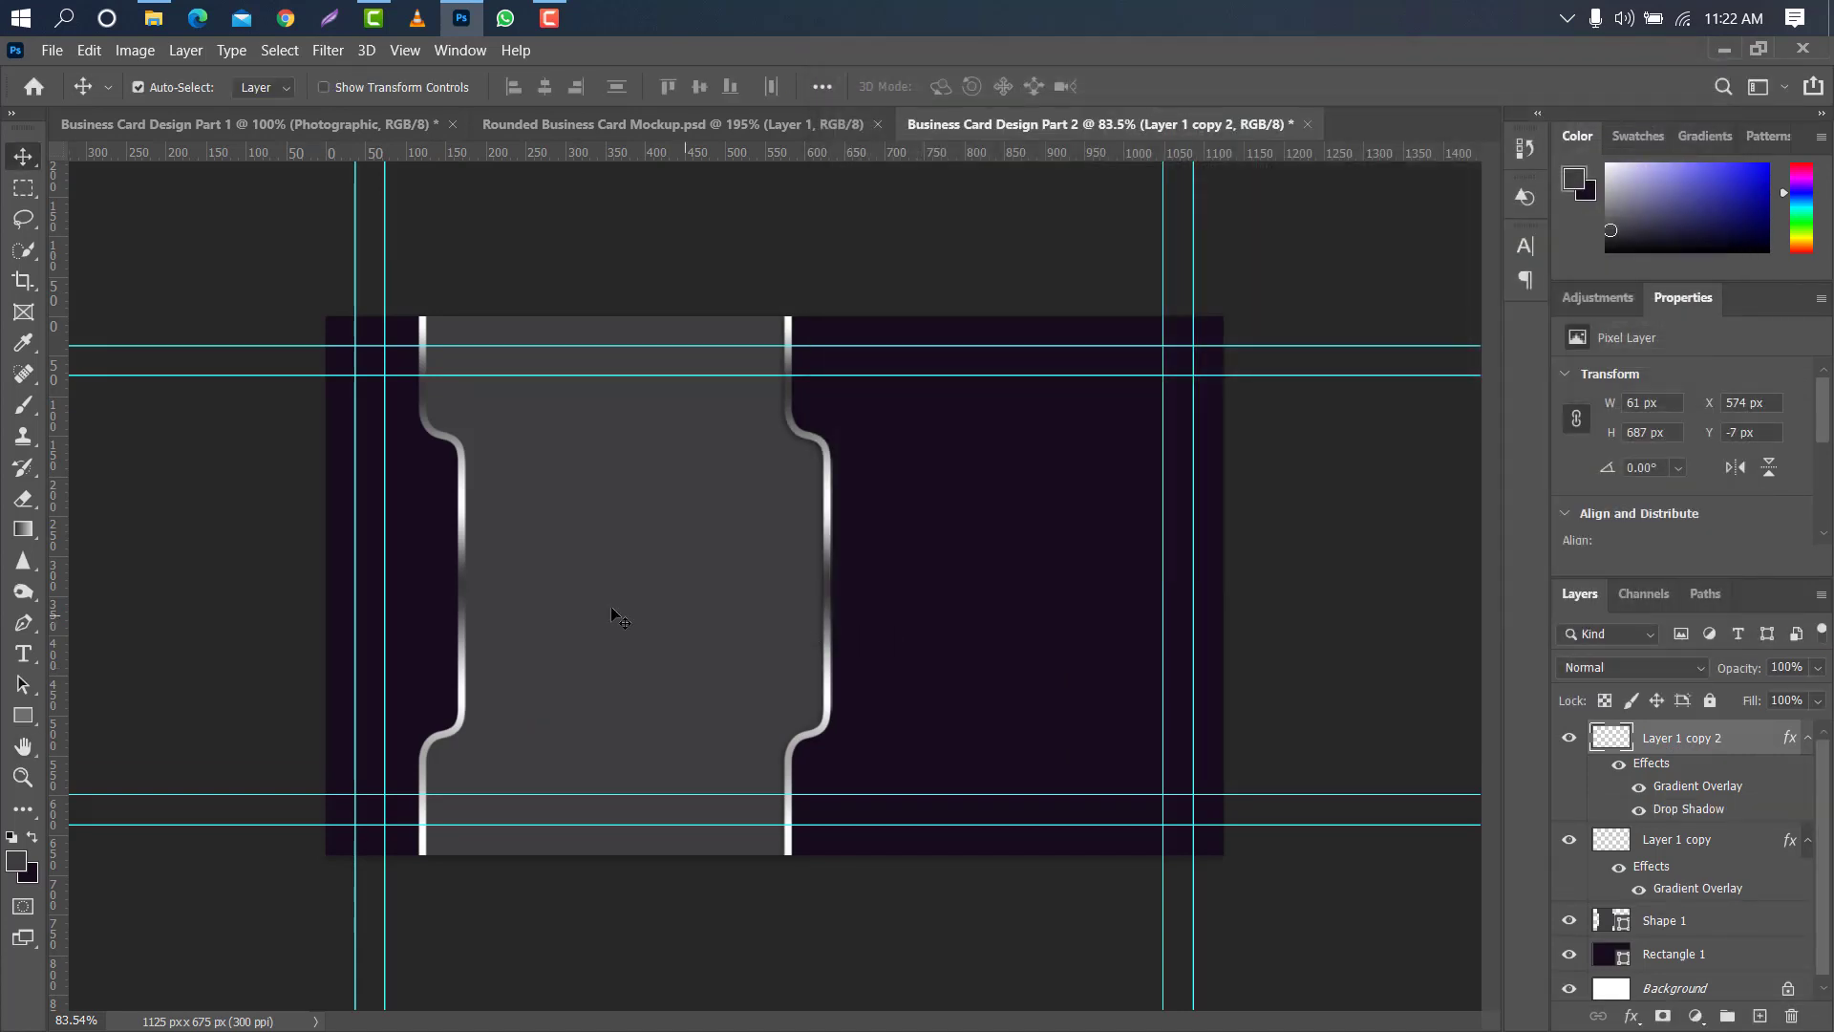
pyautogui.click(465, 533)
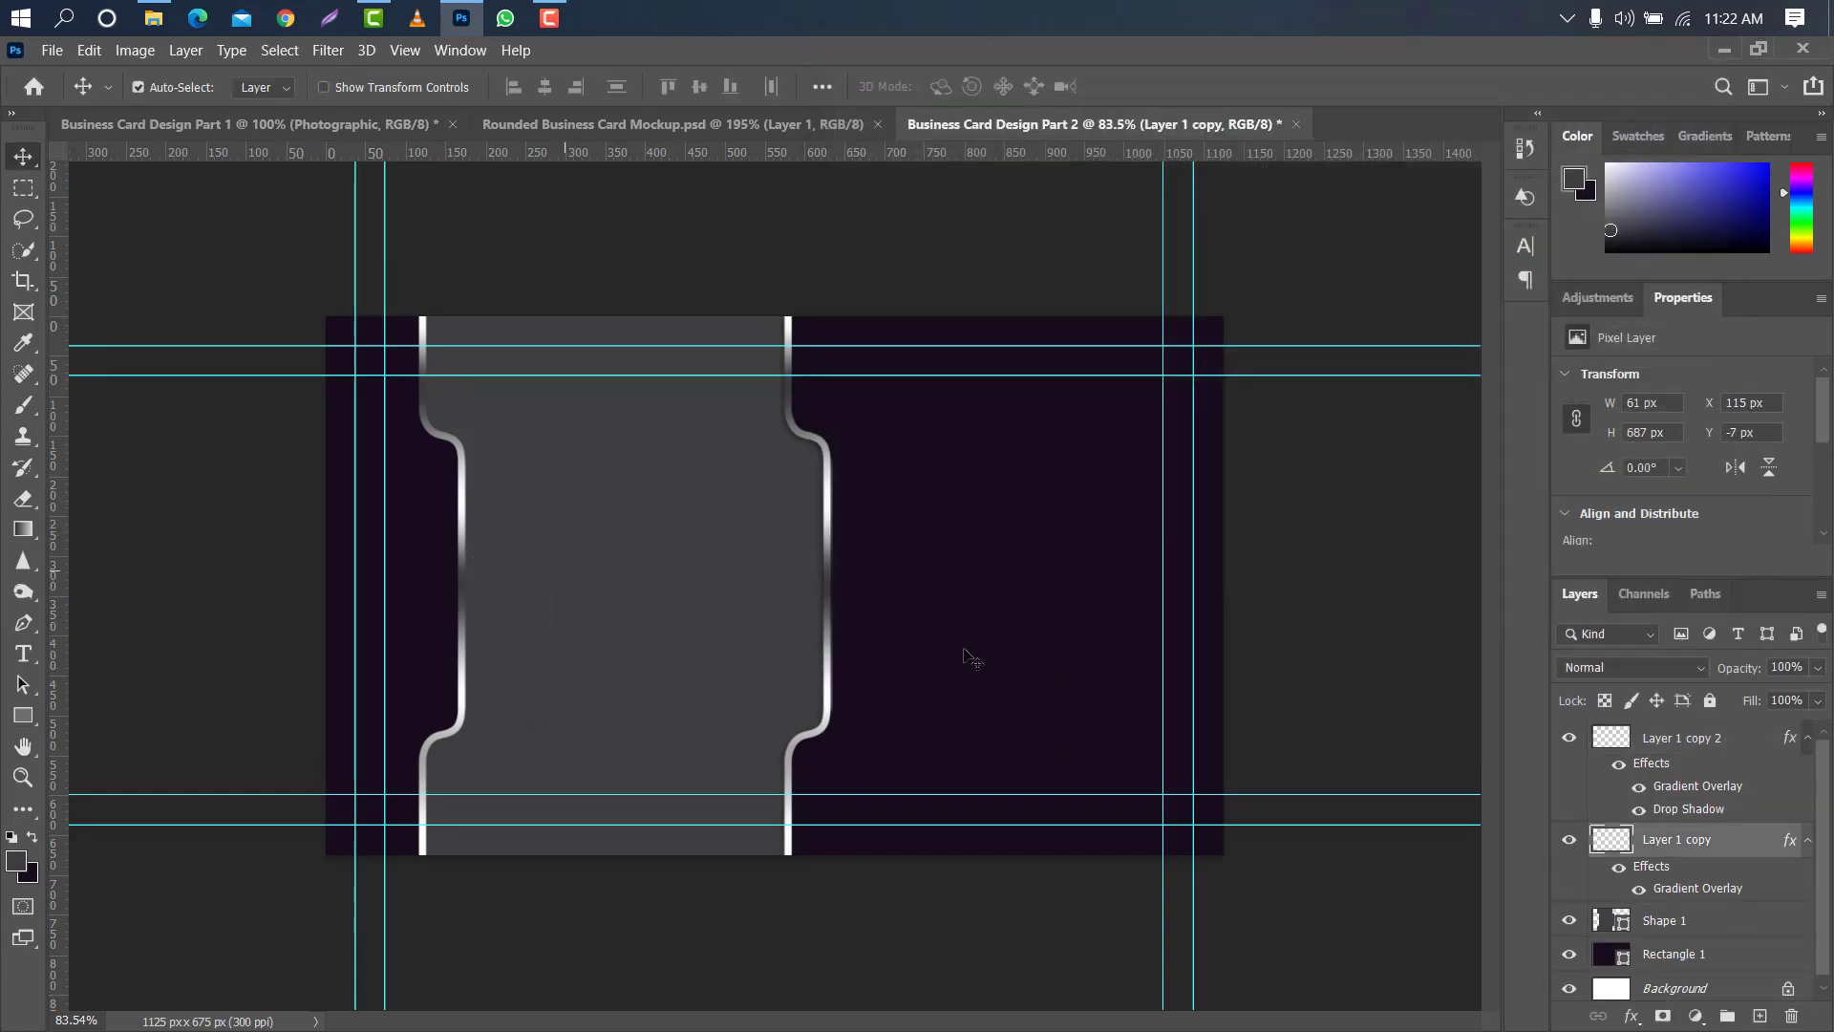
pyautogui.doubleClick(1761, 846)
pyautogui.click(944, 519)
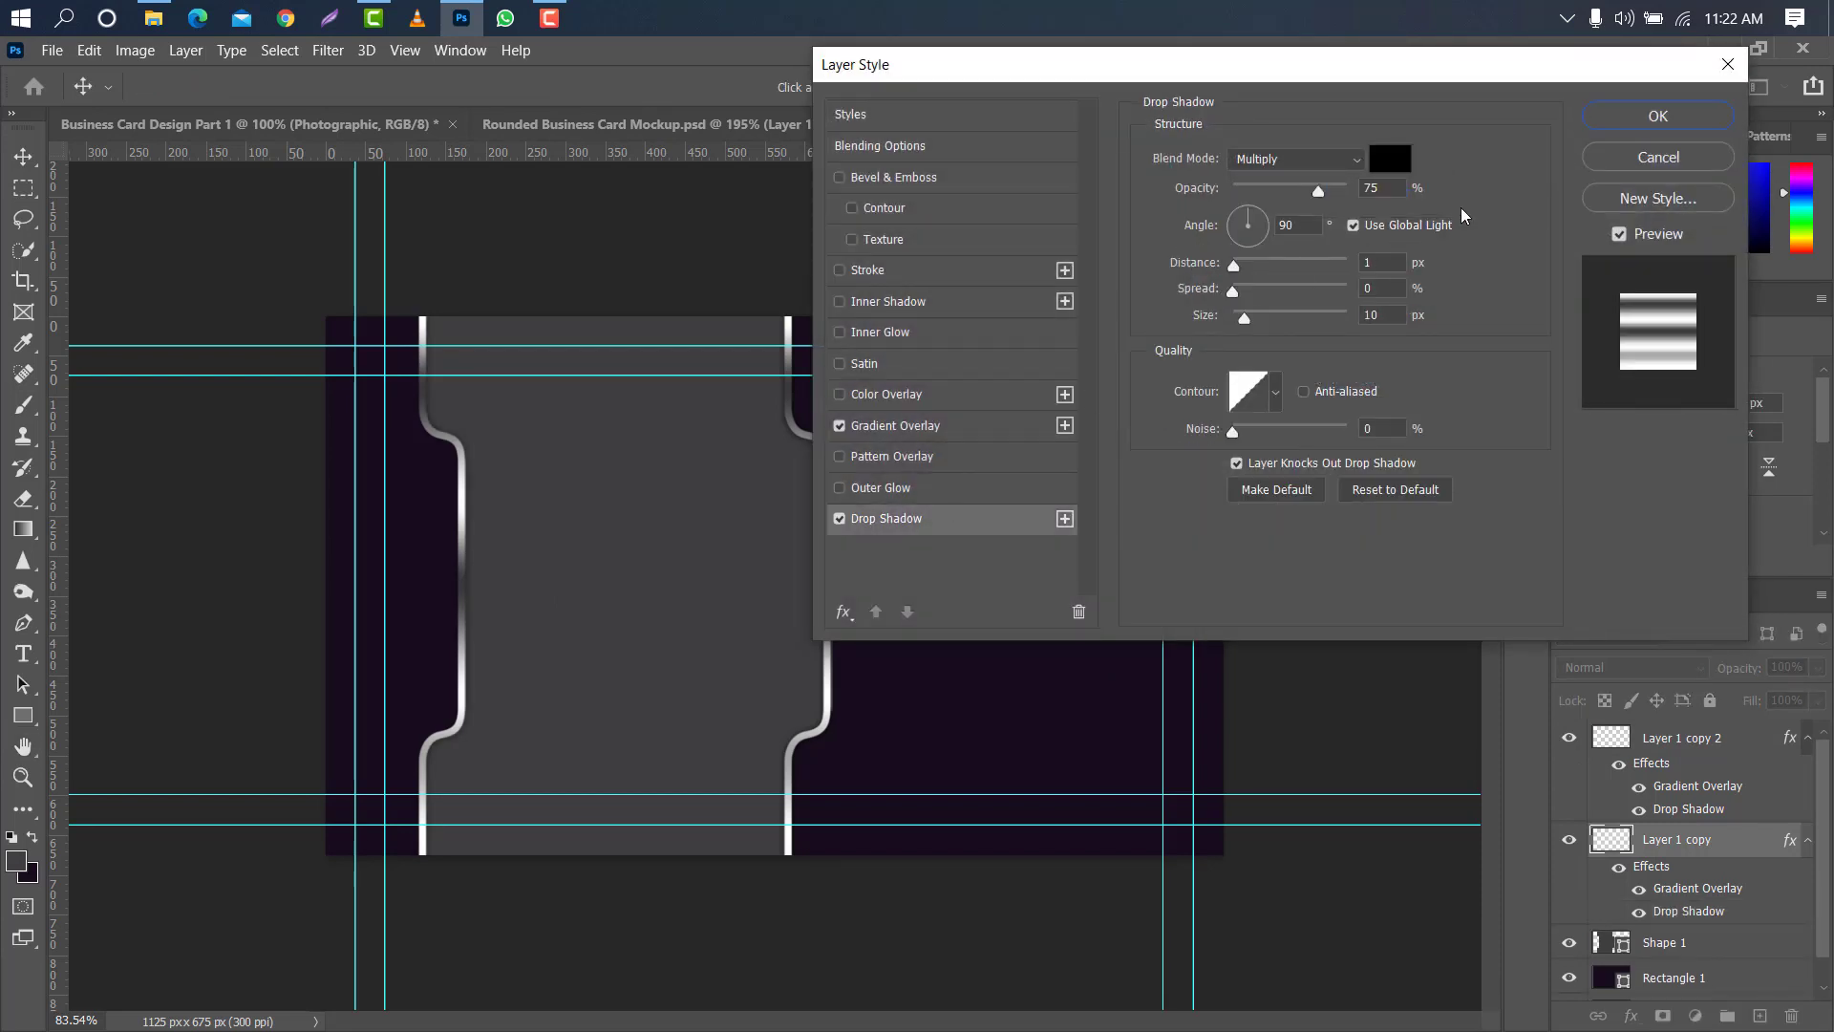
pyautogui.click(1627, 120)
# - Add a white 13 pt text layer in Atures 500 with the cardholder's full name in capitals near the second metallic line
pyautogui.click(23, 654)
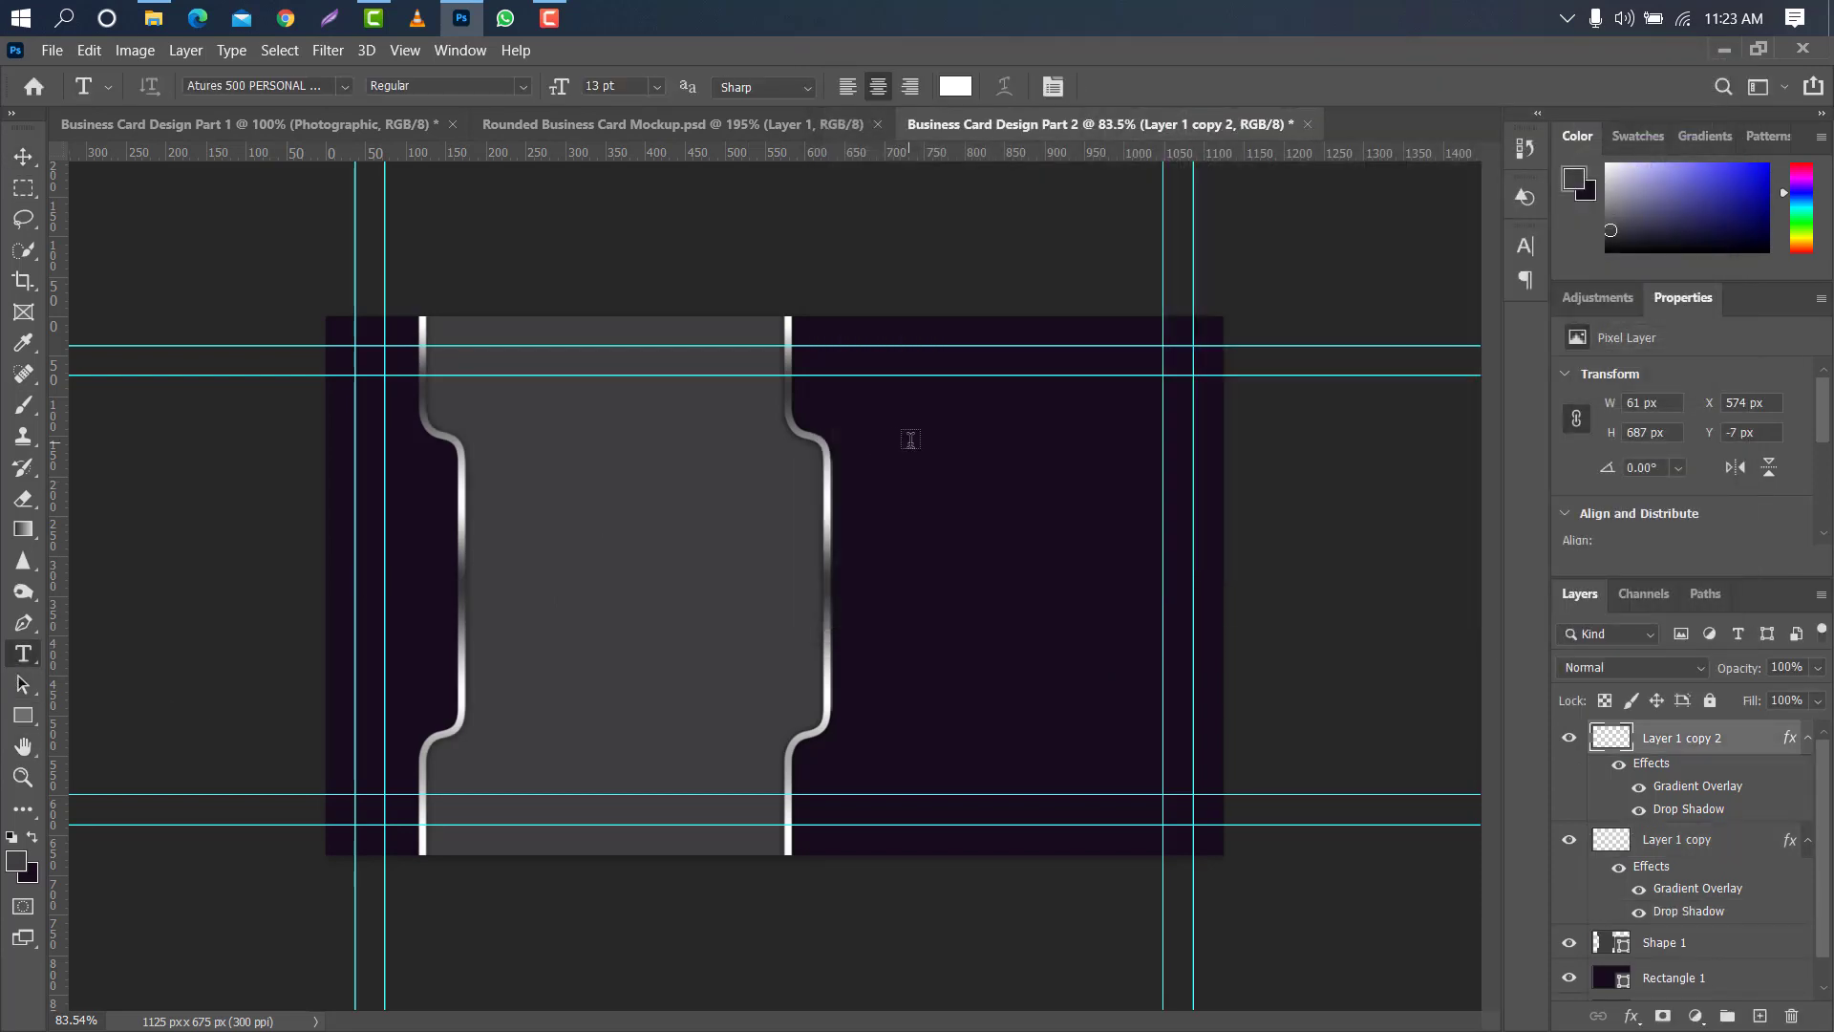
pyautogui.click(872, 530)
pyautogui.press('BackSpace')
pyautogui.write('MA')
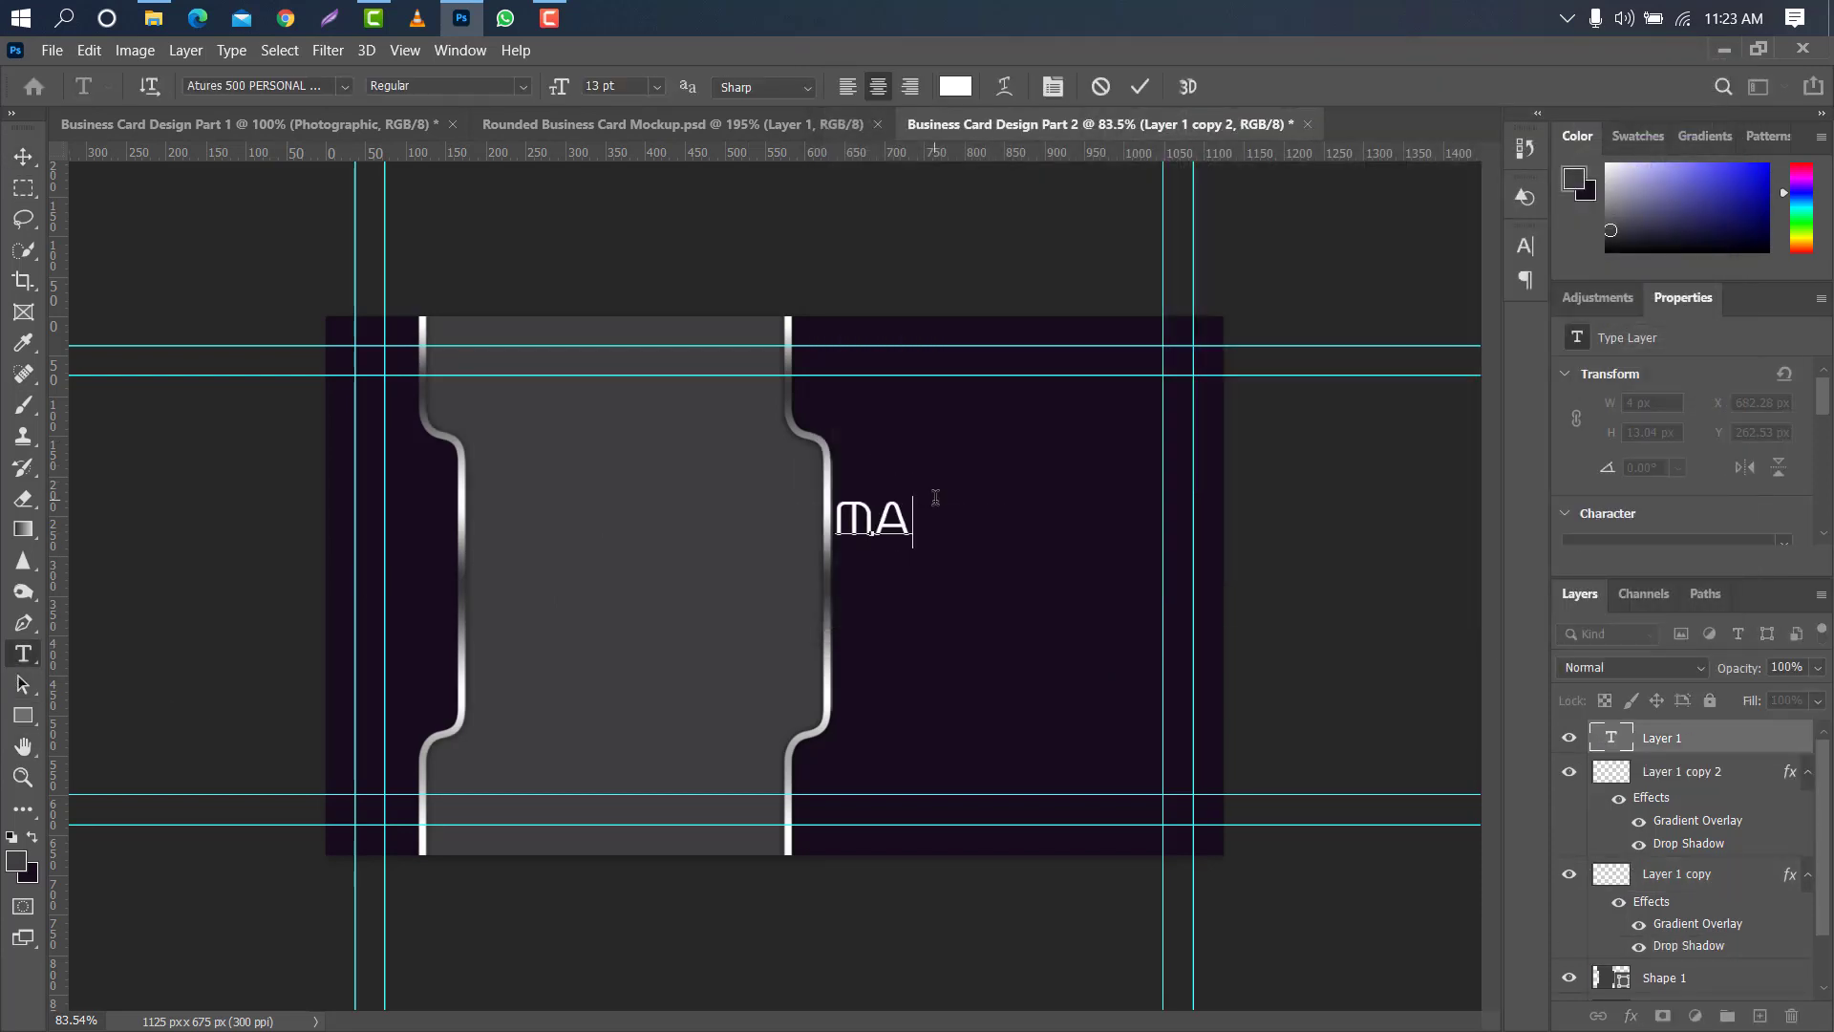
pyautogui.write('RK SMITH')
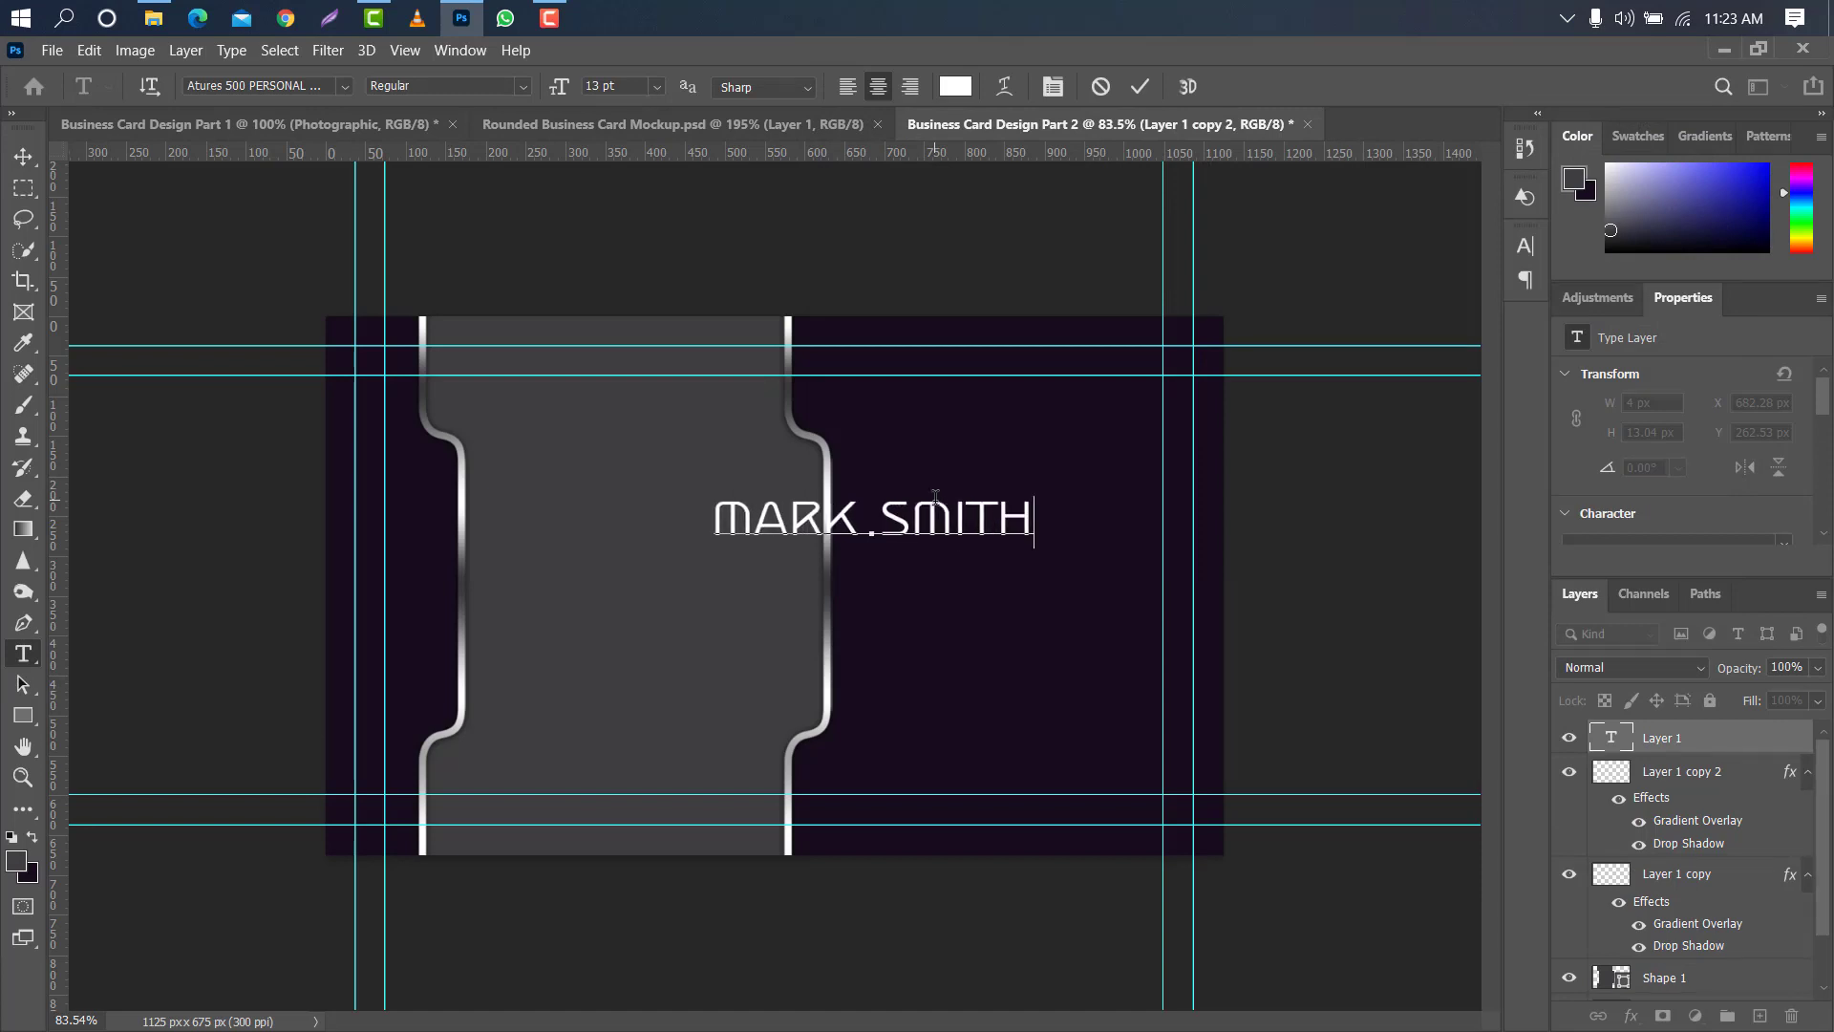
pyautogui.click(1142, 88)
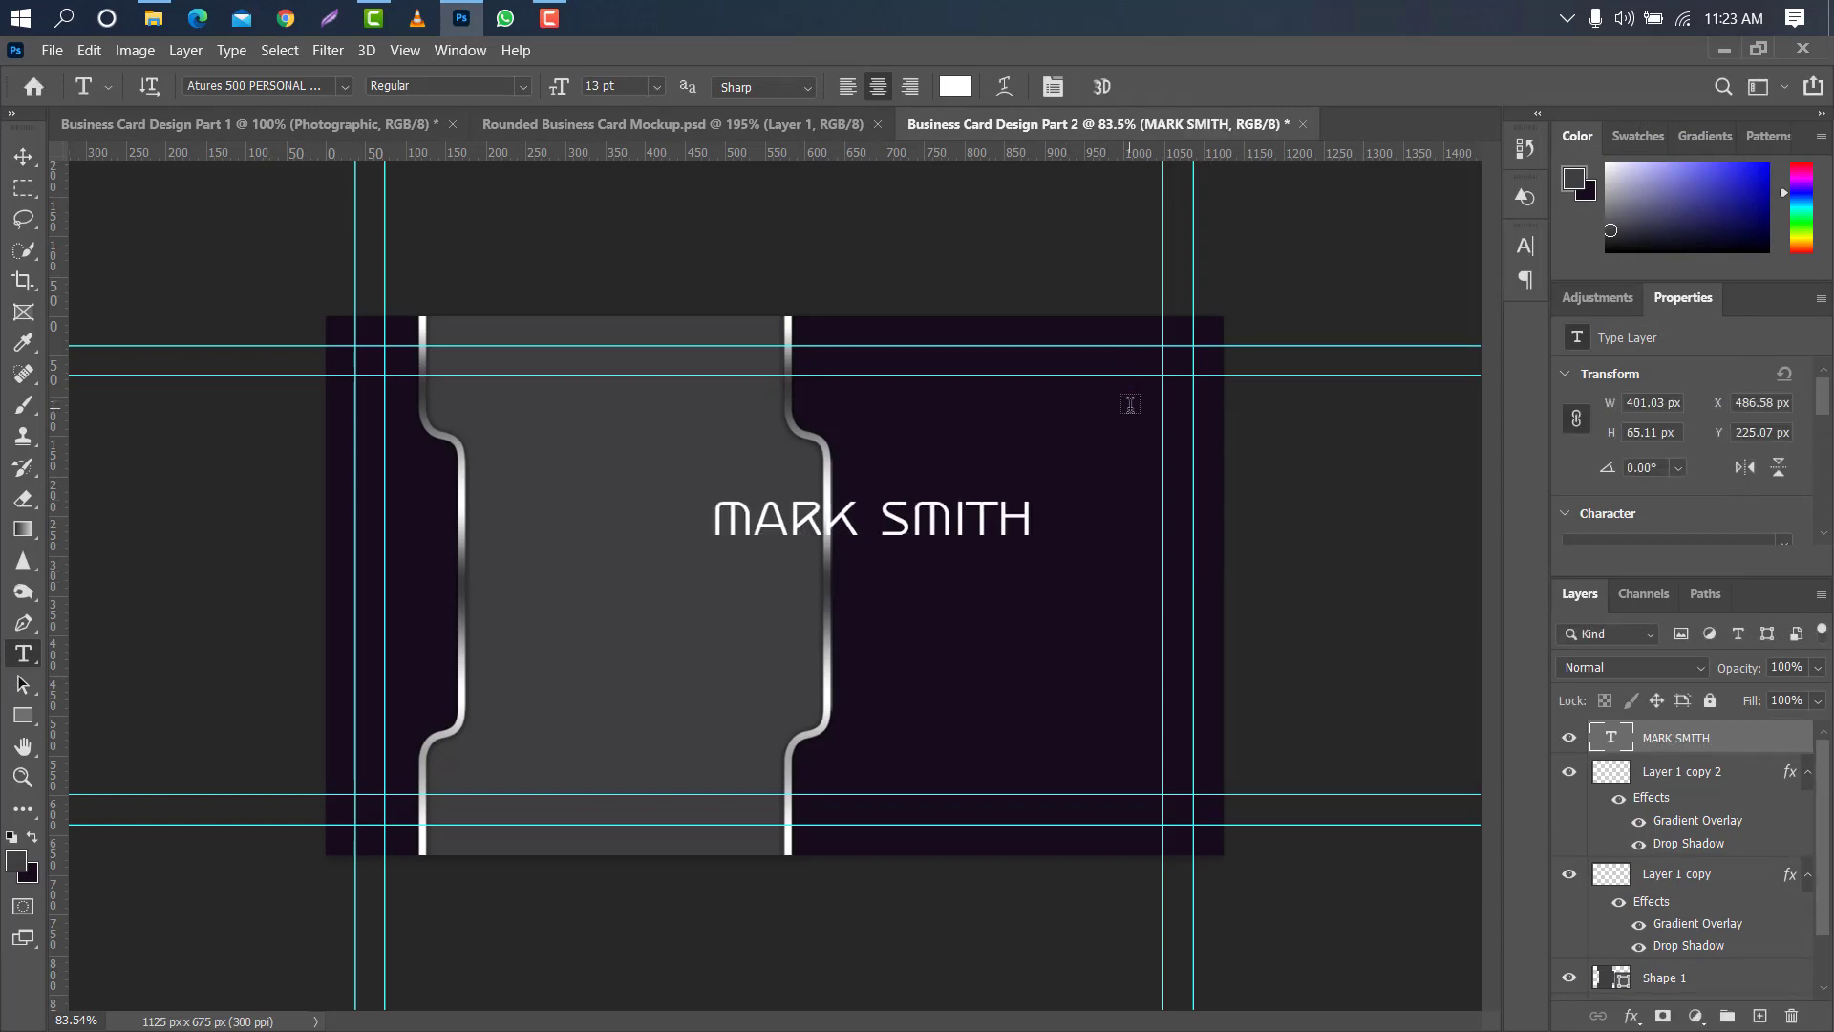
# - Scale the cardholder's name to about 93% and move it between the second metallic line and the inner guide beyond it
pyautogui.hotkey('ctrl', 't')
pyautogui.moveTo(953, 521); pyautogui.dragTo(1146, 540)
pyautogui.moveTo(1081, 539); pyautogui.dragTo(1139, 551)
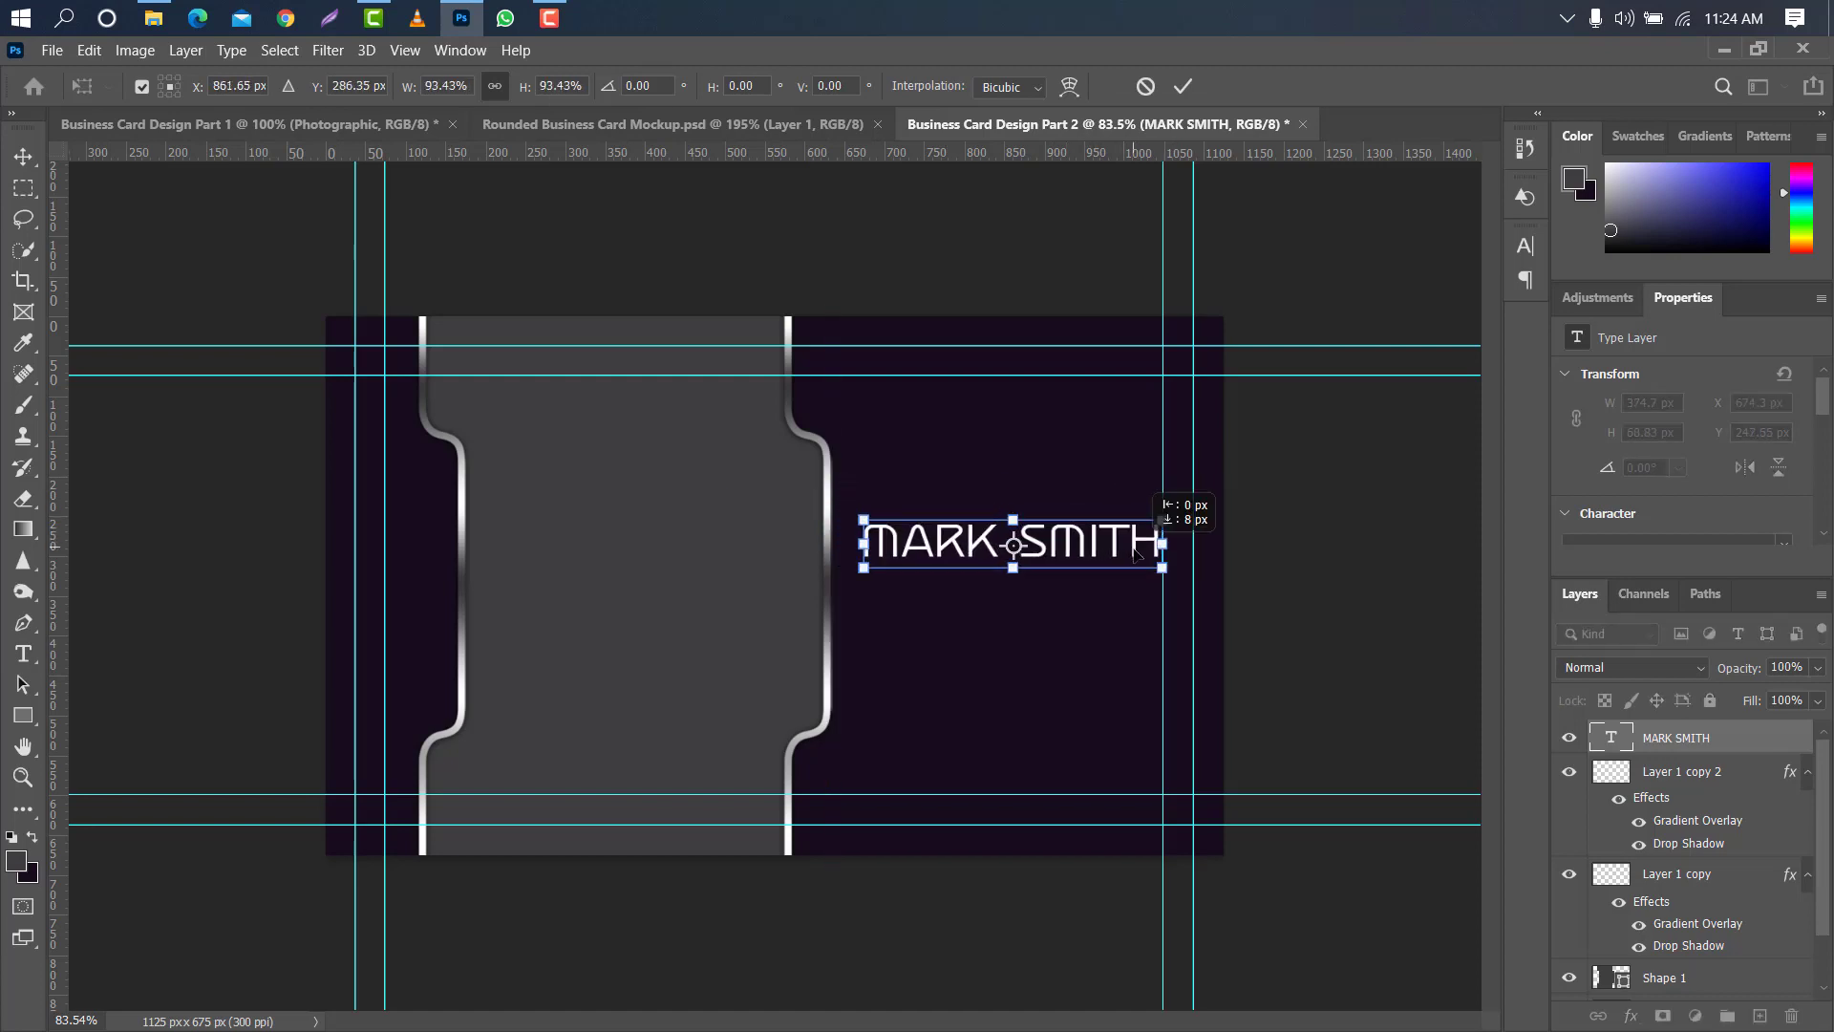
pyautogui.click(1182, 86)
# - Change the name's font to Atures 900 PERSONAL USE ONLY with 97% horizontal scale and resize the text to 13 pt
pyautogui.click(1526, 246)
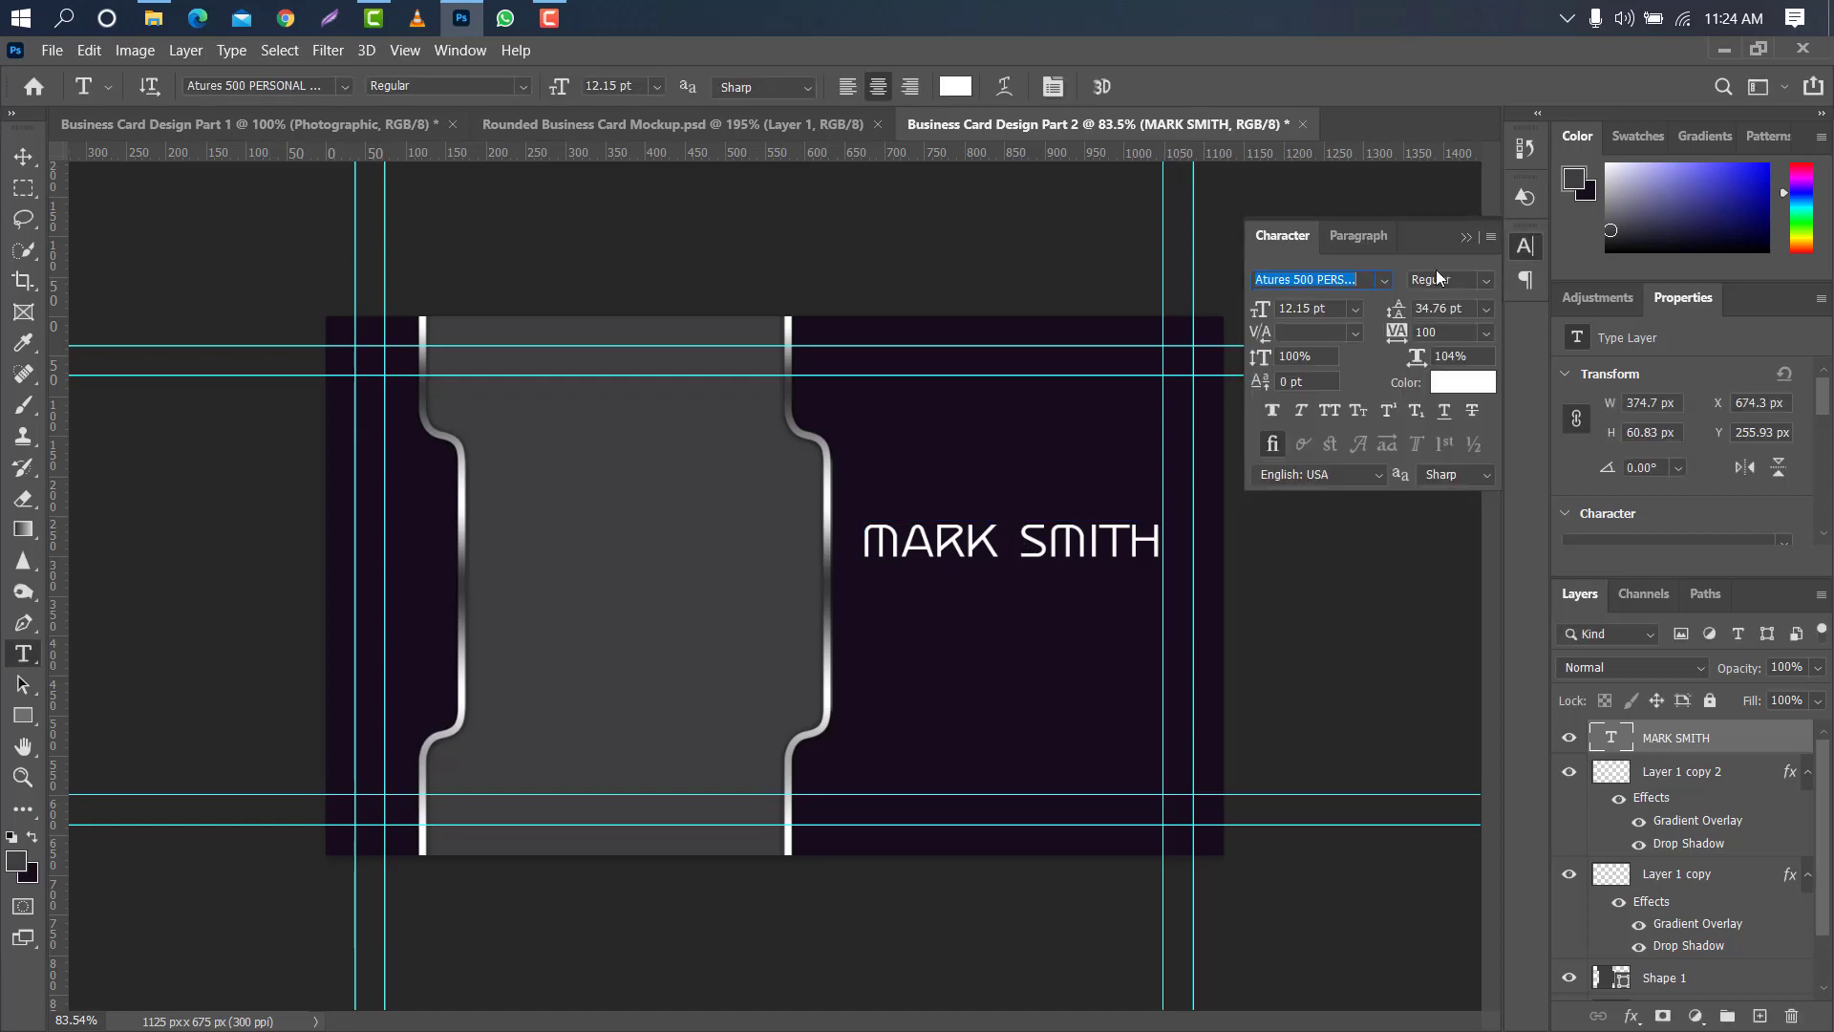
pyautogui.click(1387, 280)
pyautogui.scroll(-5, 1385, 793)
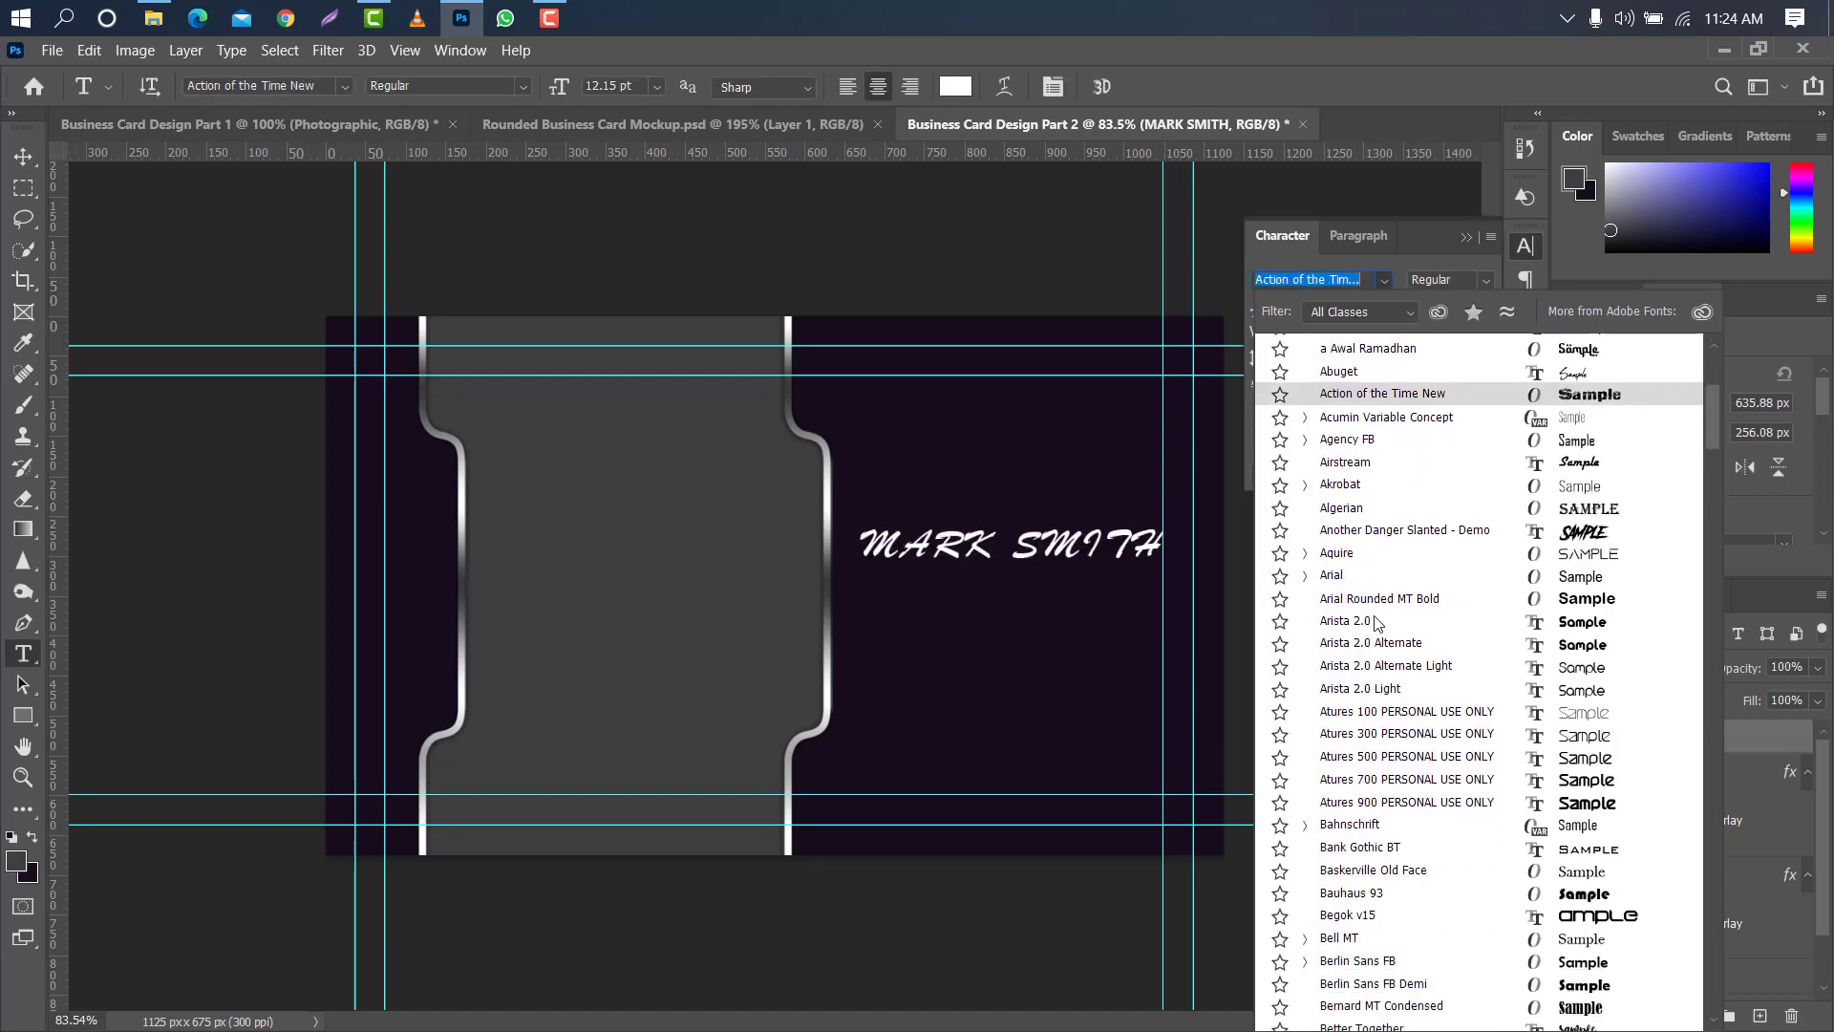
pyautogui.click(1391, 806)
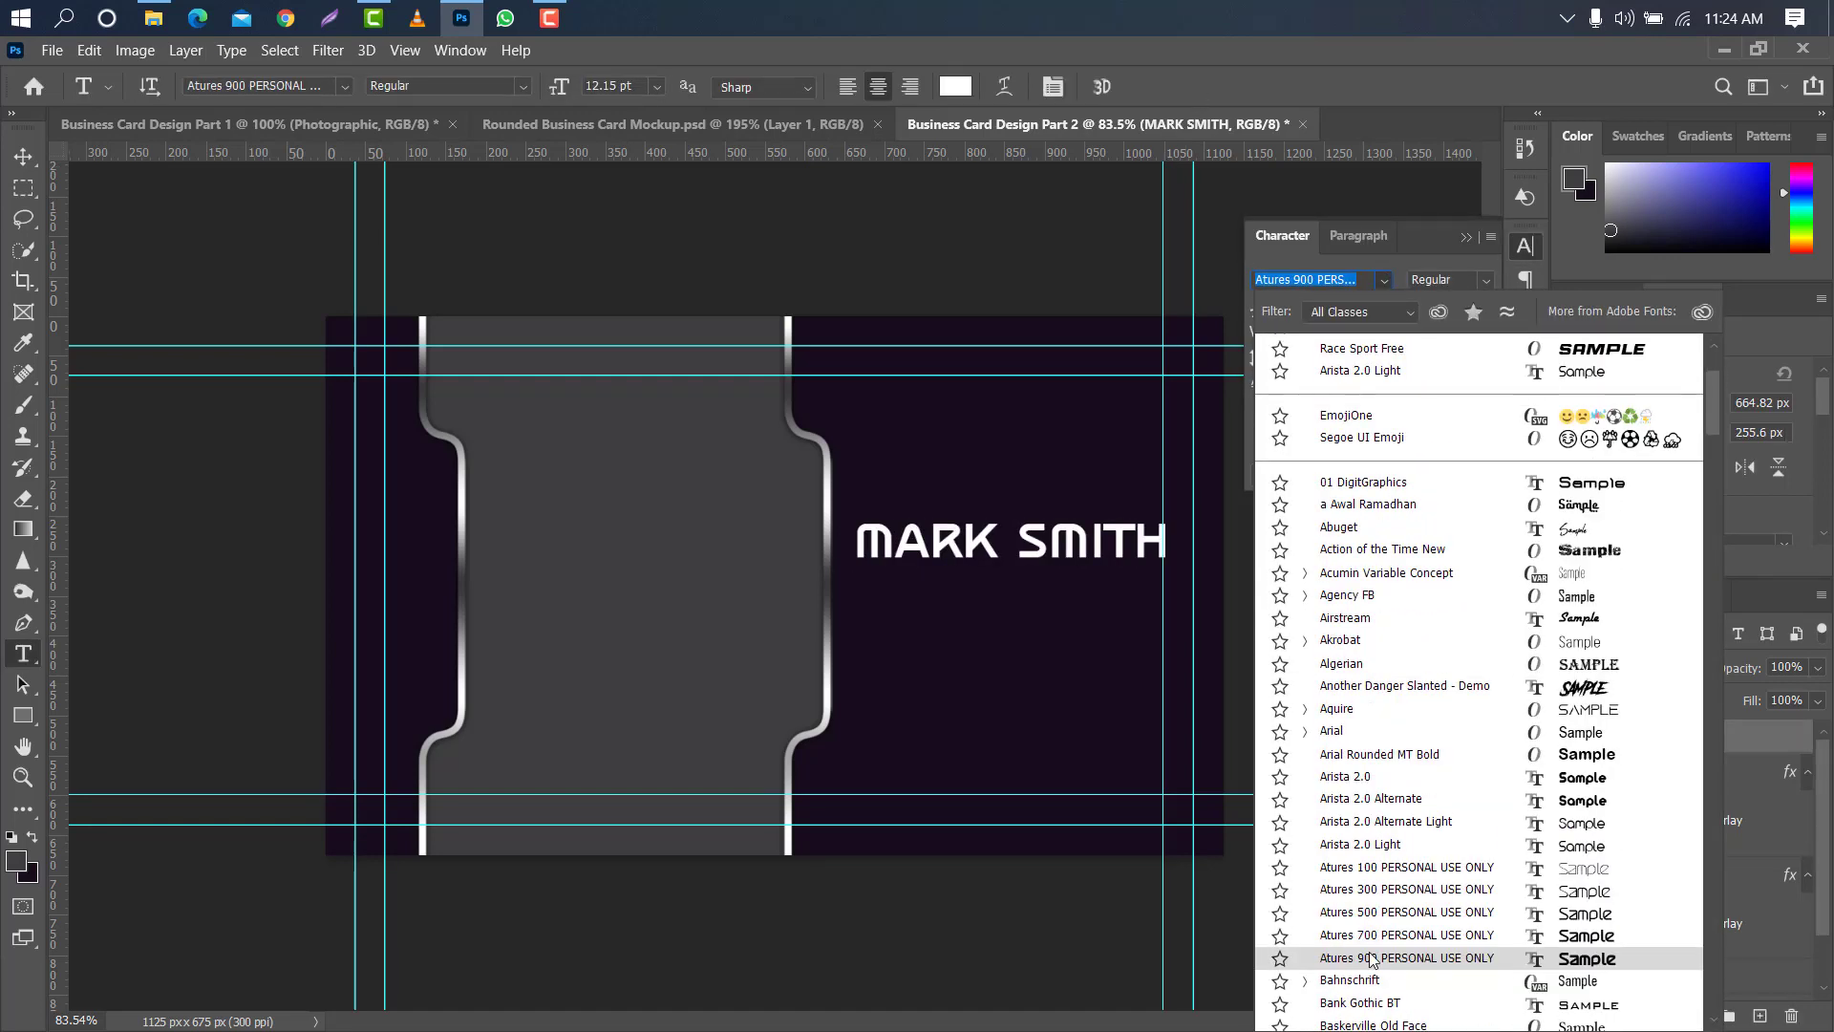
pyautogui.moveTo(1423, 356); pyautogui.dragTo(1416, 357)
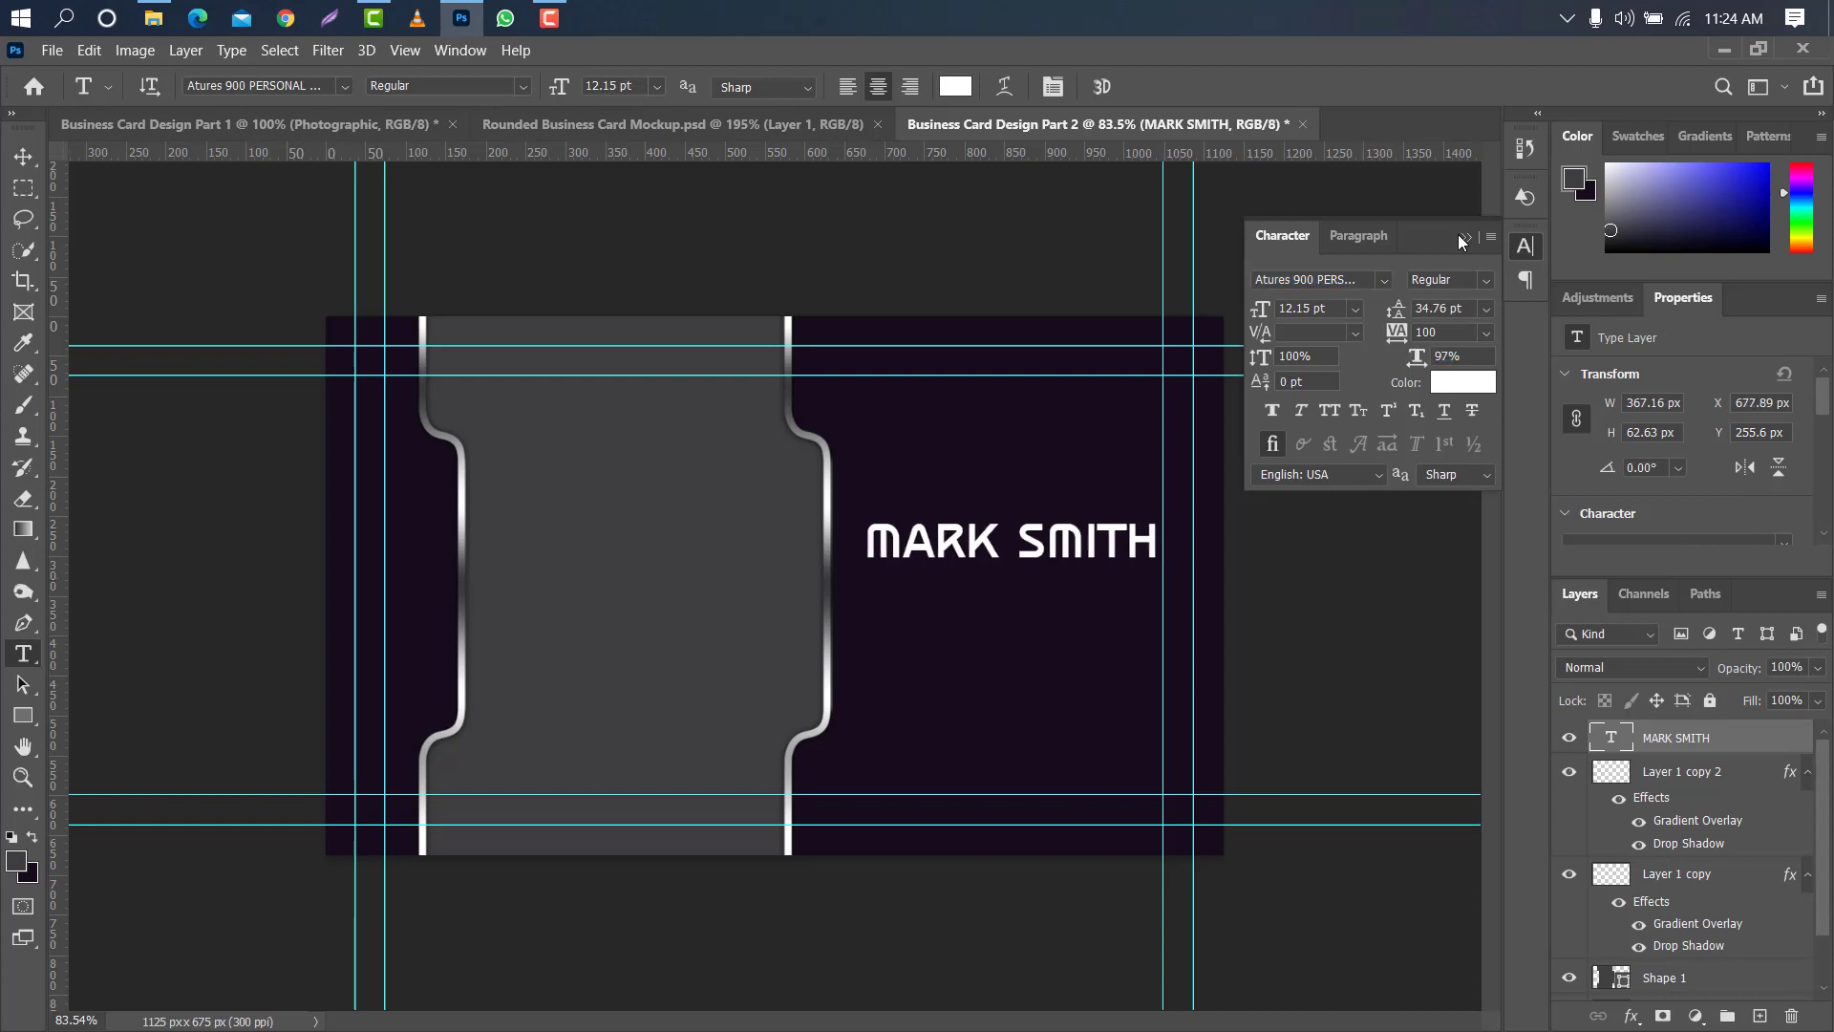
pyautogui.click(1462, 237)
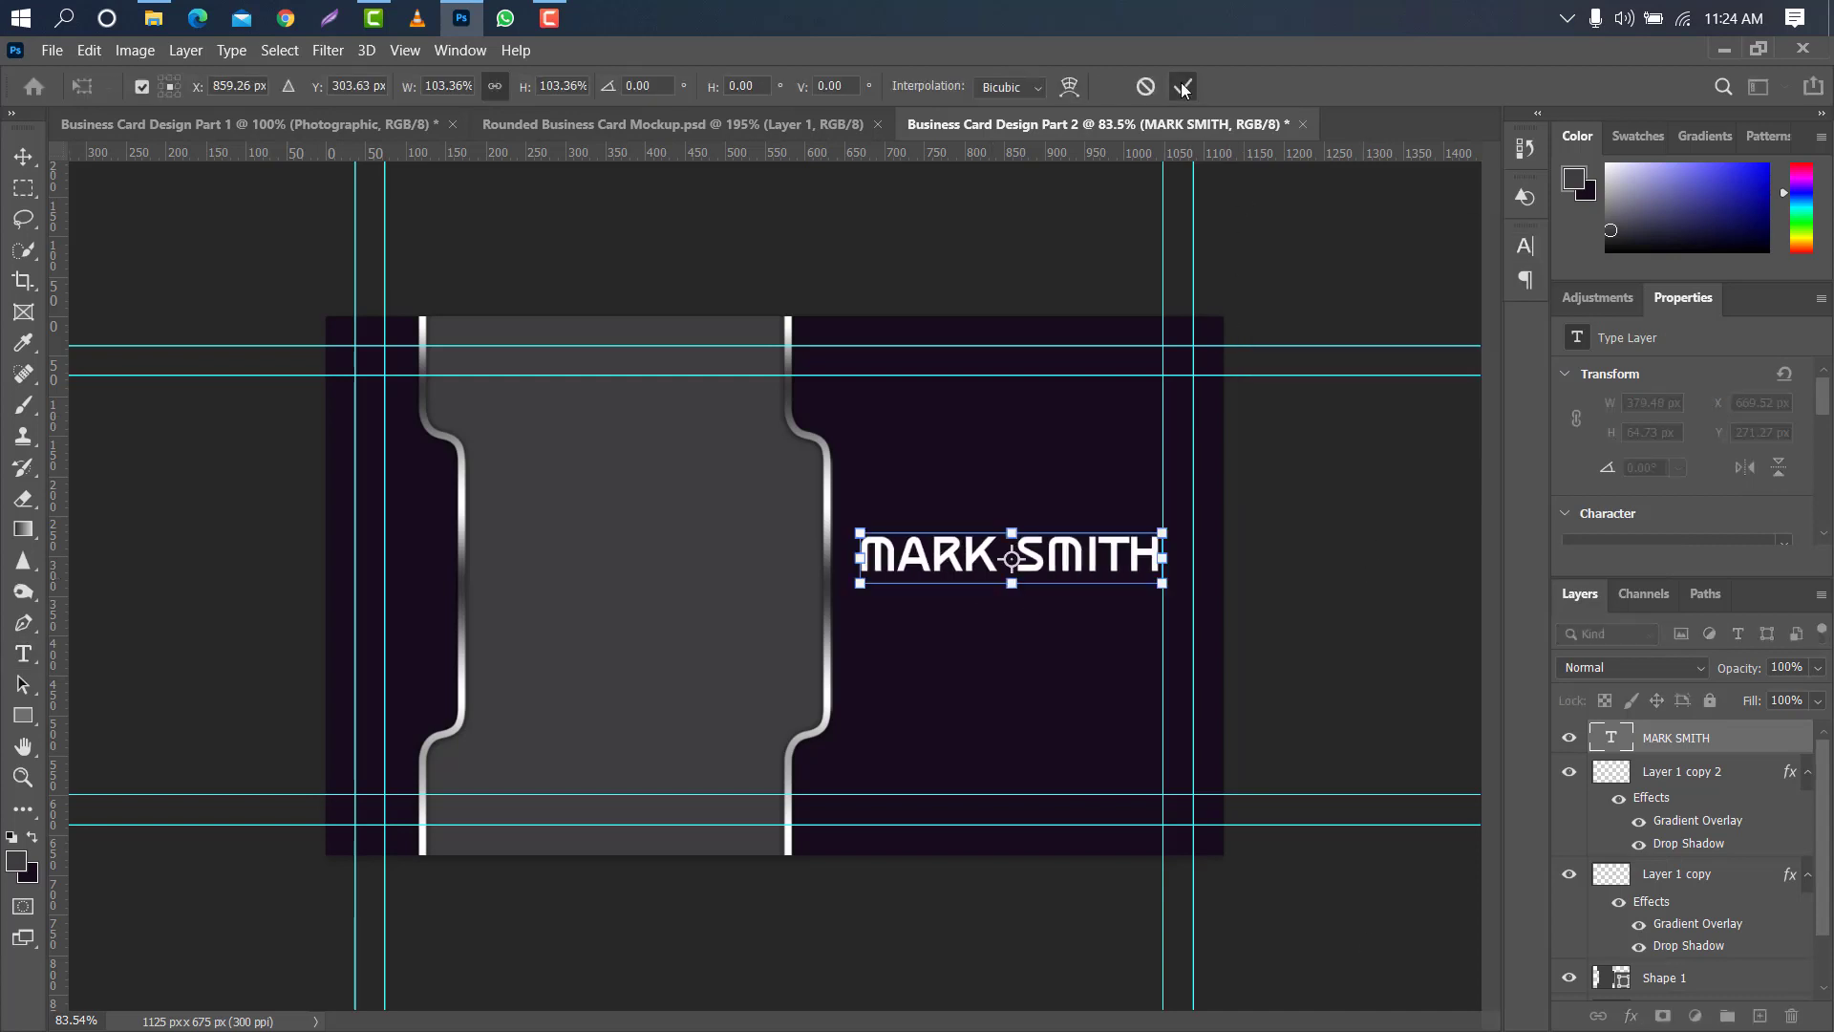
pyautogui.click(1184, 86)
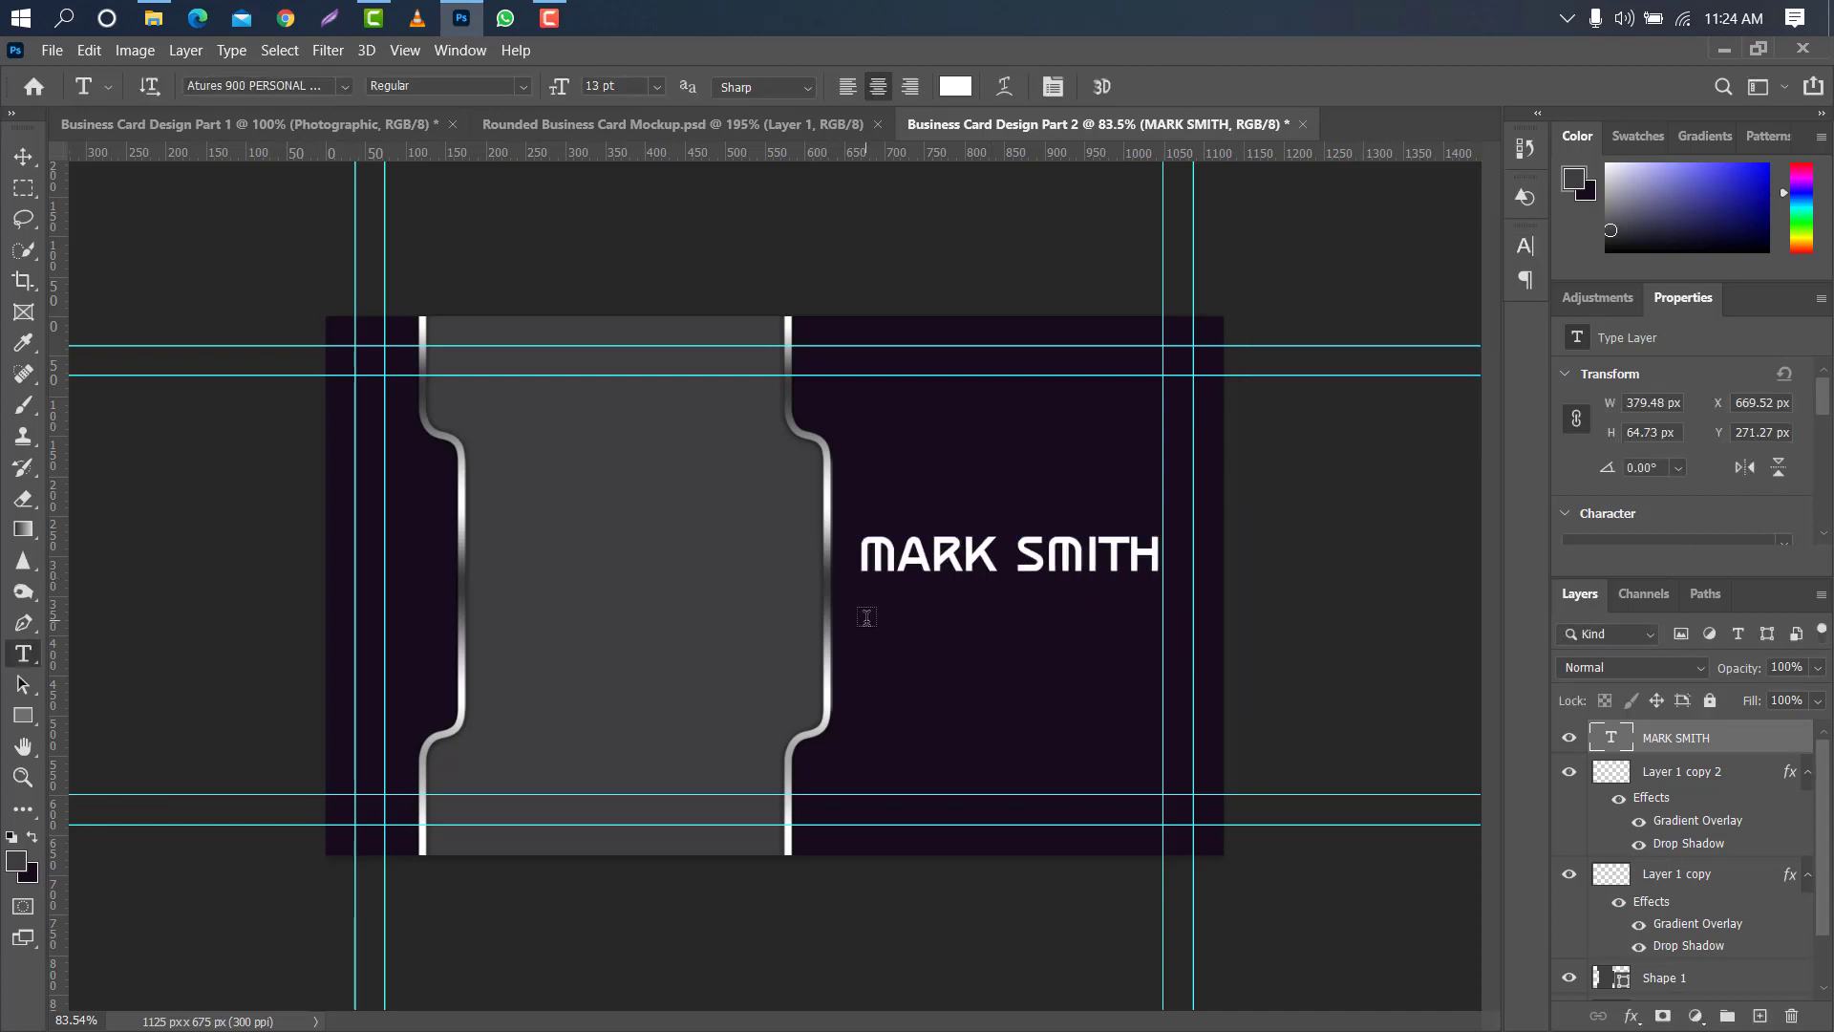
# - Add a separate text layer reading "Photographer" below the cardholder's name
pyautogui.click(866, 617)
pyautogui.press('BackSpace')
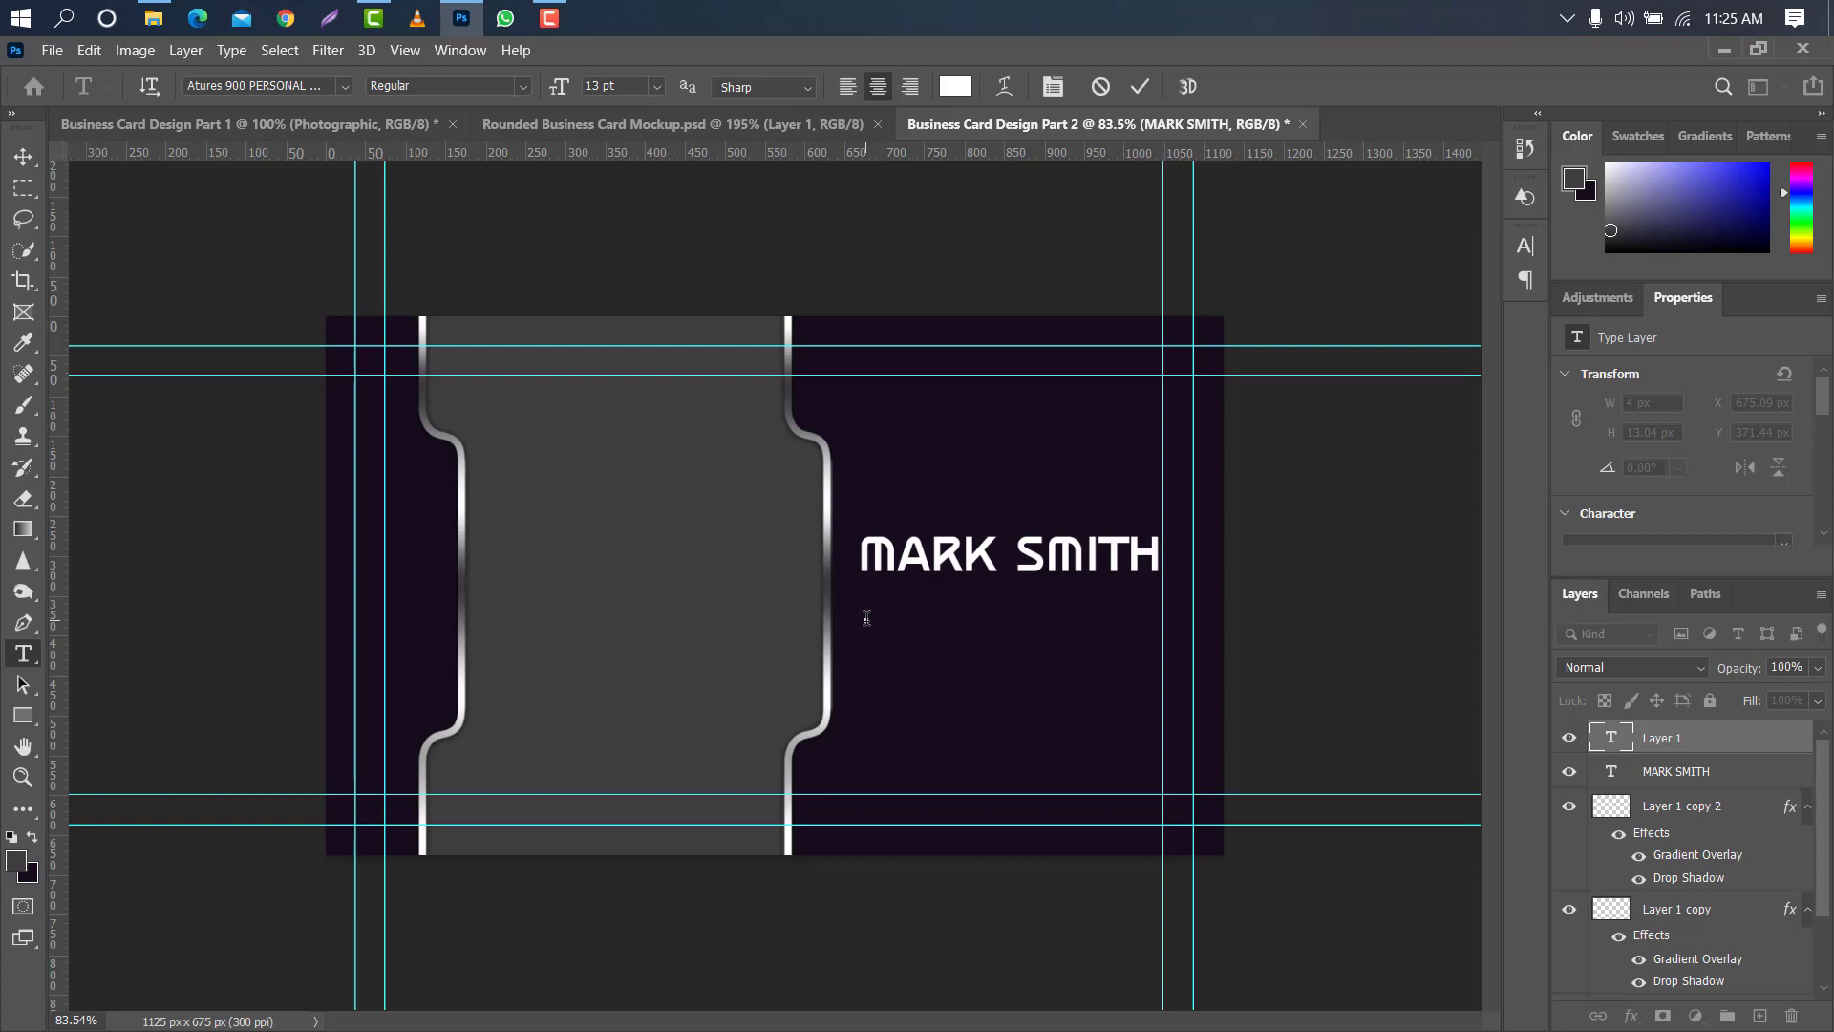
pyautogui.write('Photographer')
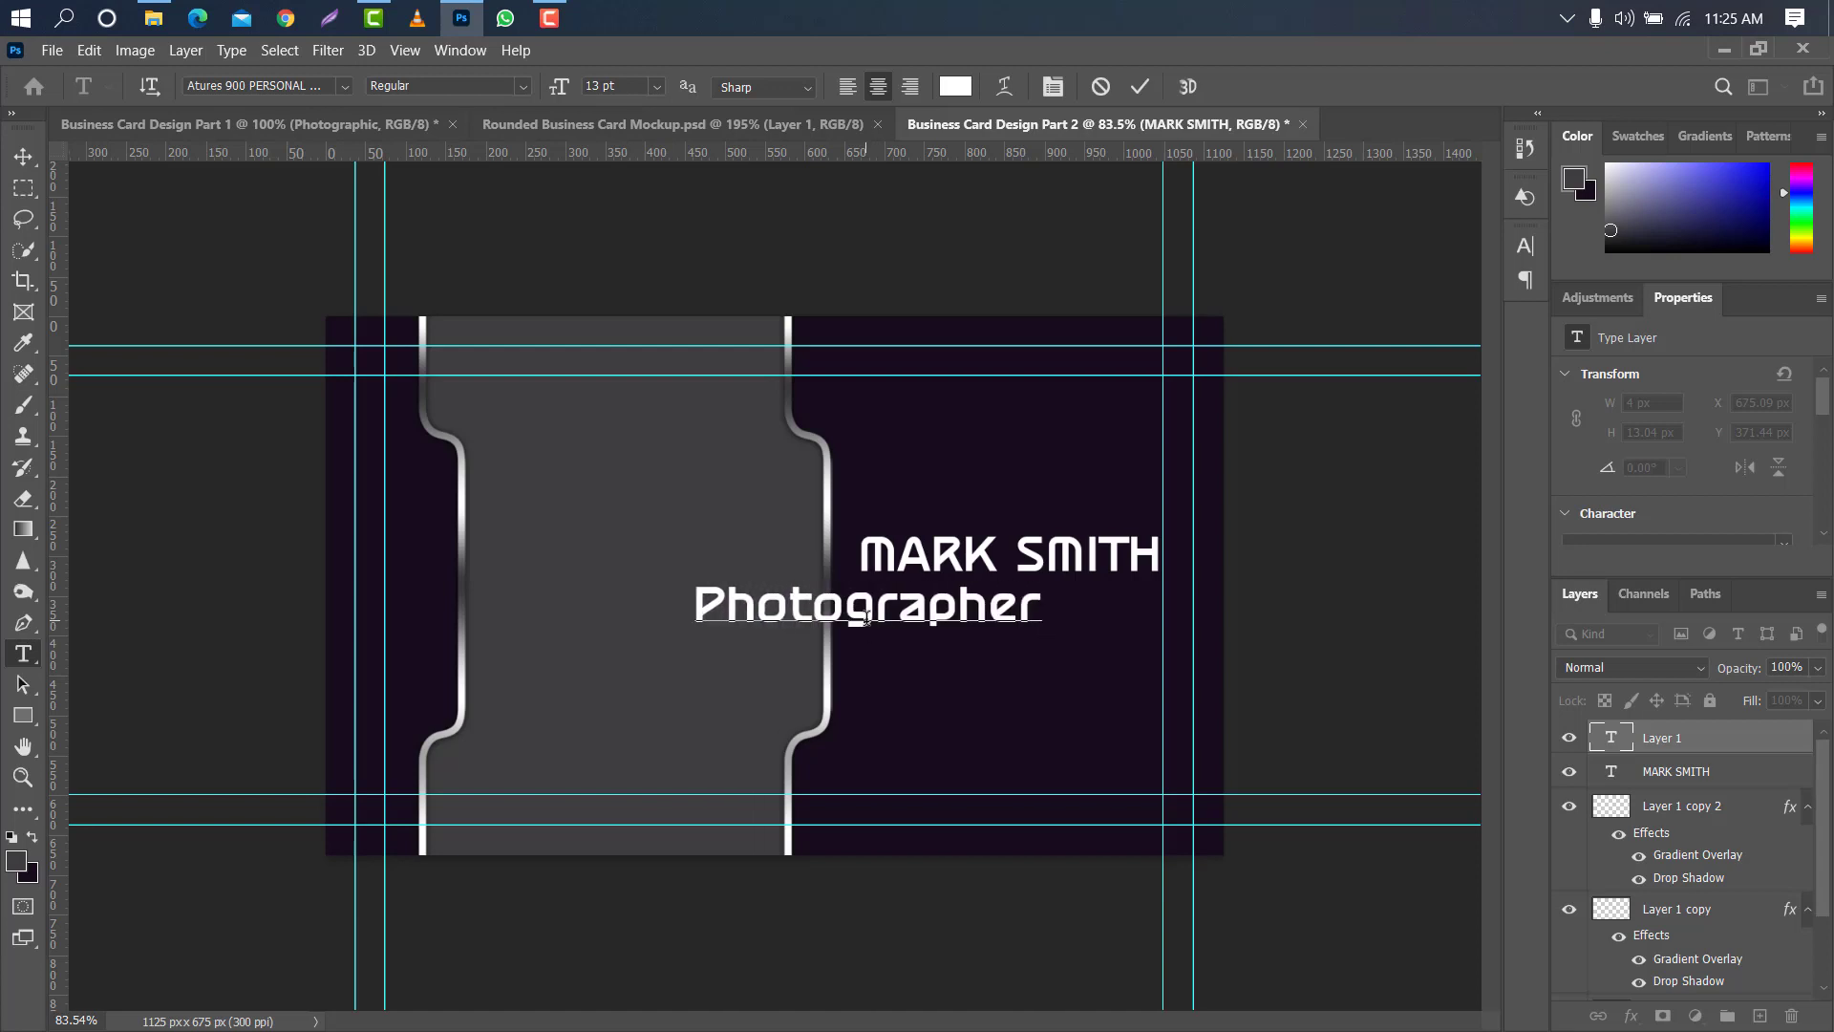
pyautogui.click(1133, 88)
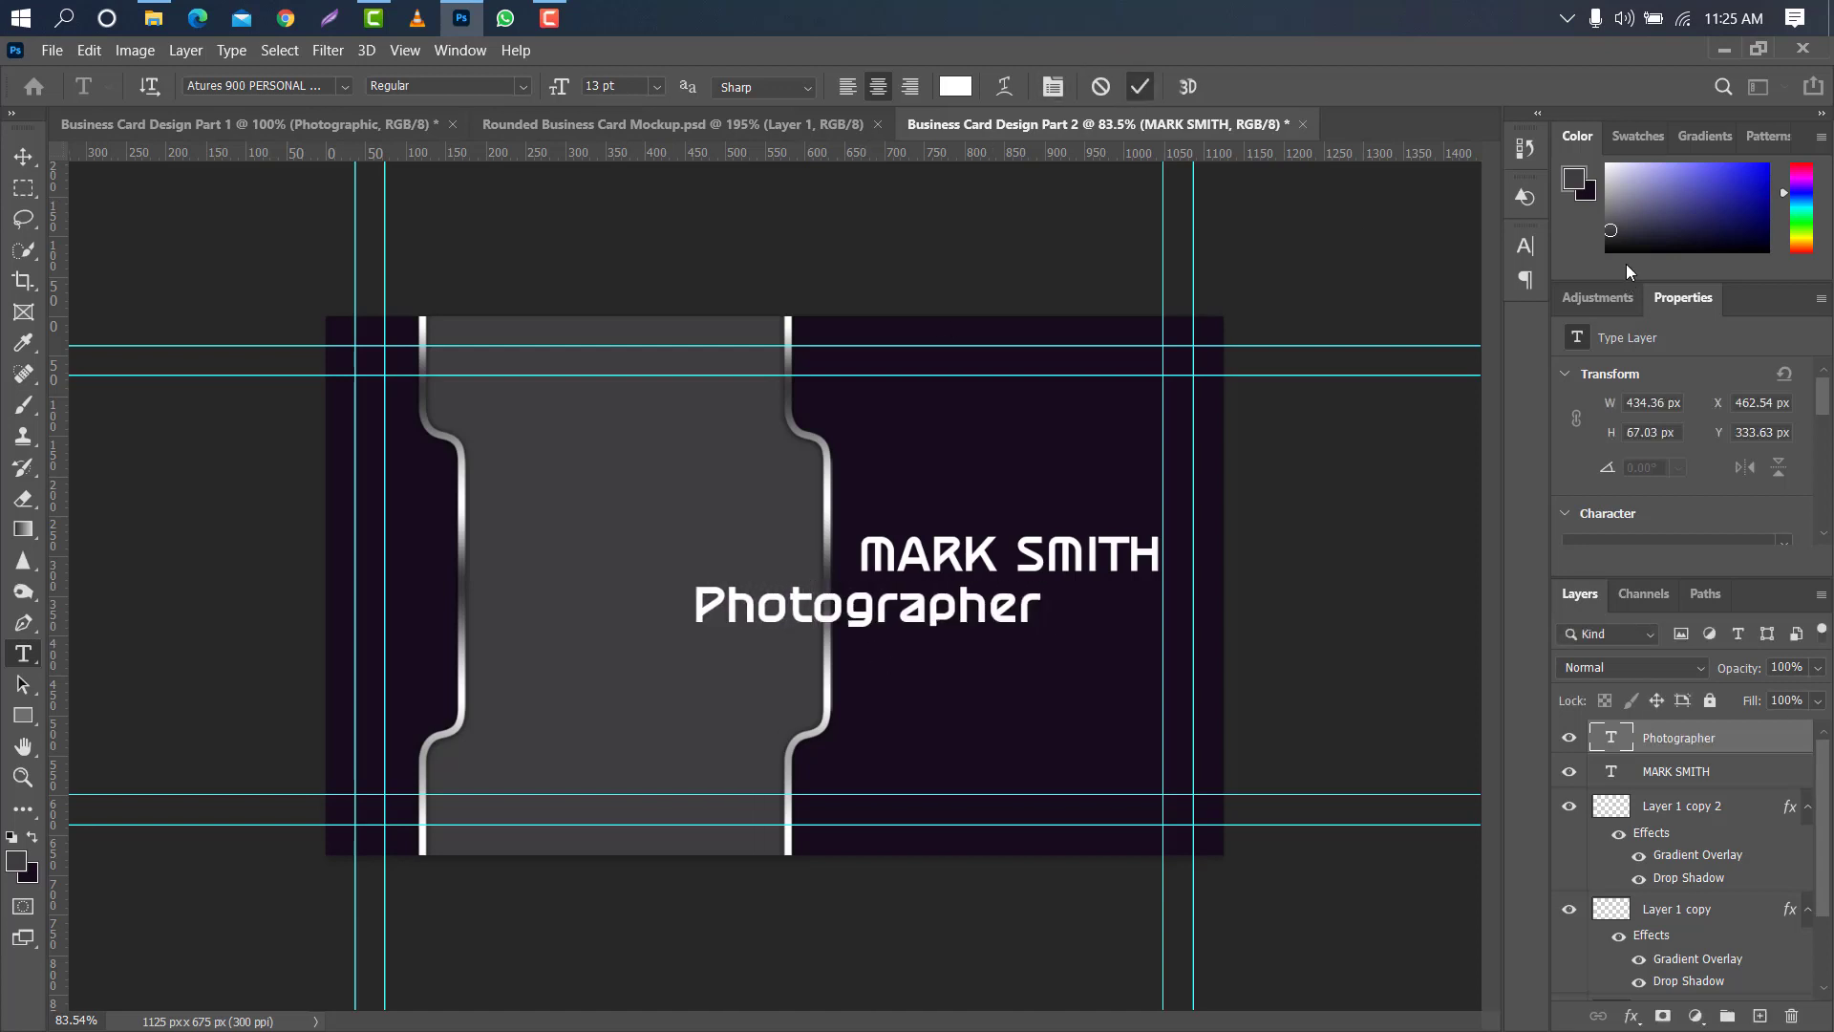
# - Set the "Photographer" text to Arial Regular with a tracking of 220
pyautogui.click(1525, 246)
pyautogui.click(1385, 280)
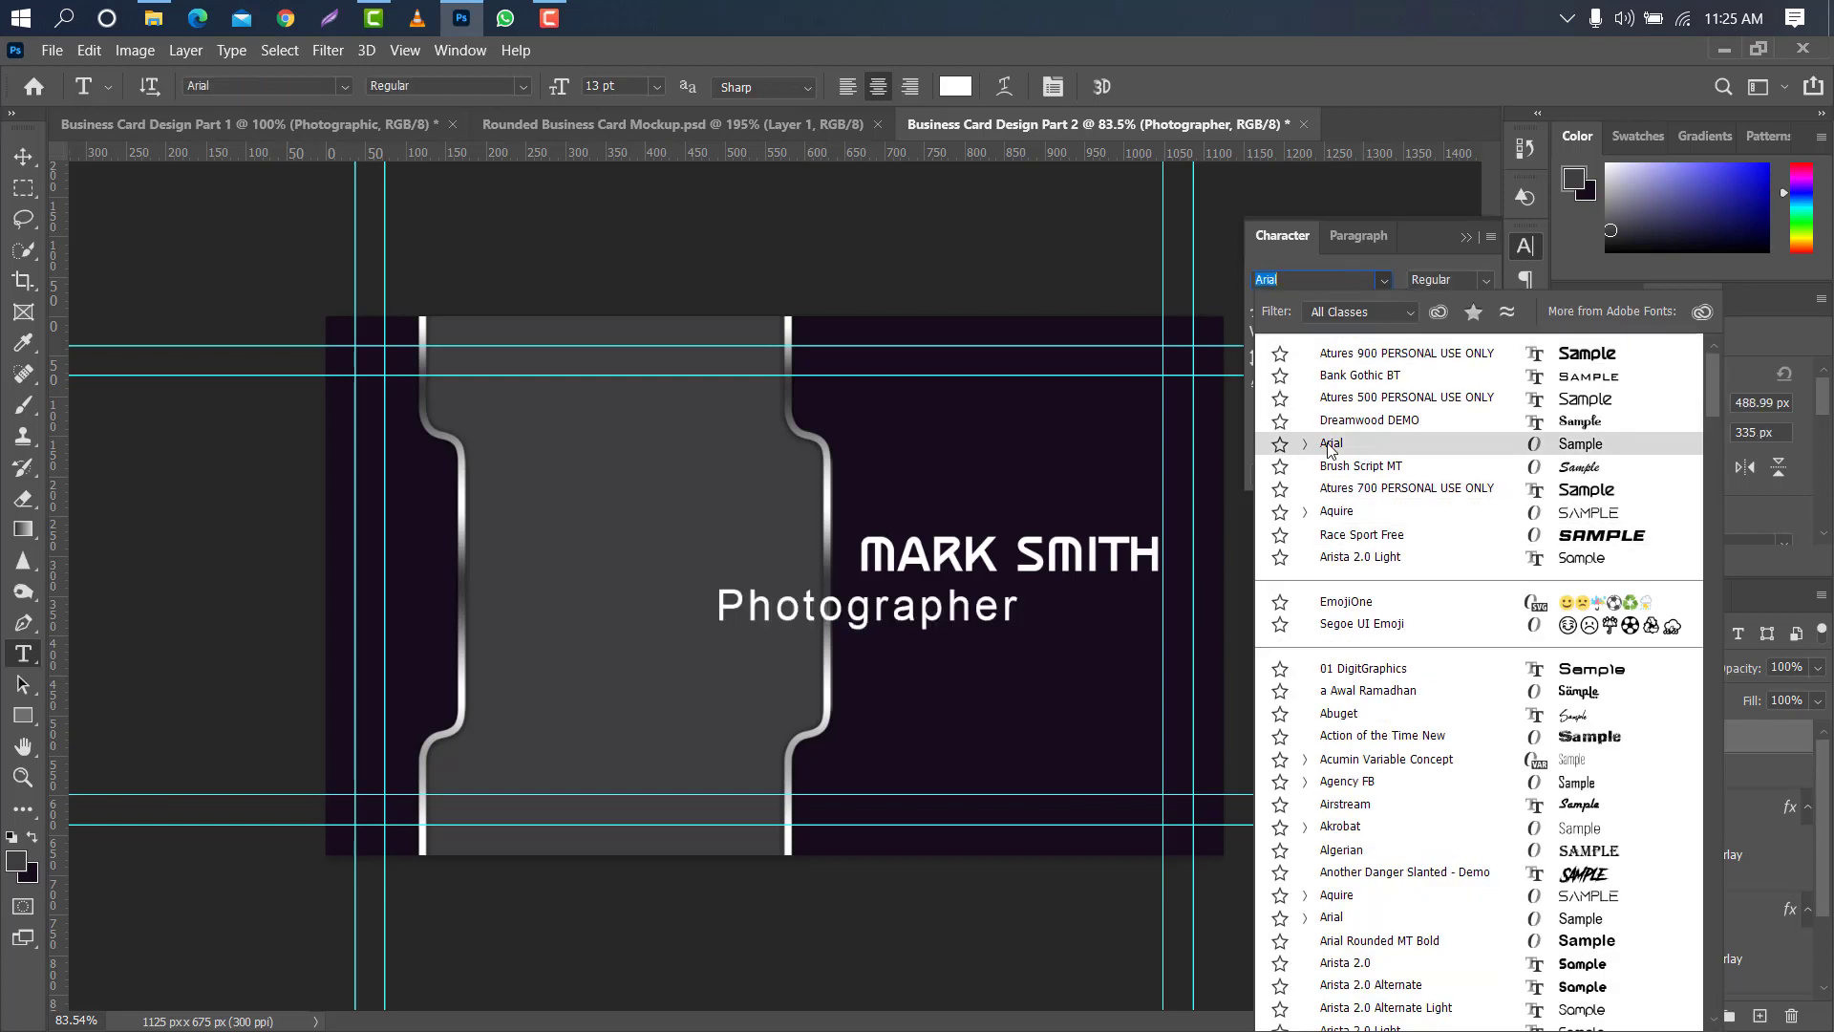
pyautogui.click(1331, 444)
pyautogui.click(1394, 334)
pyautogui.write('220')
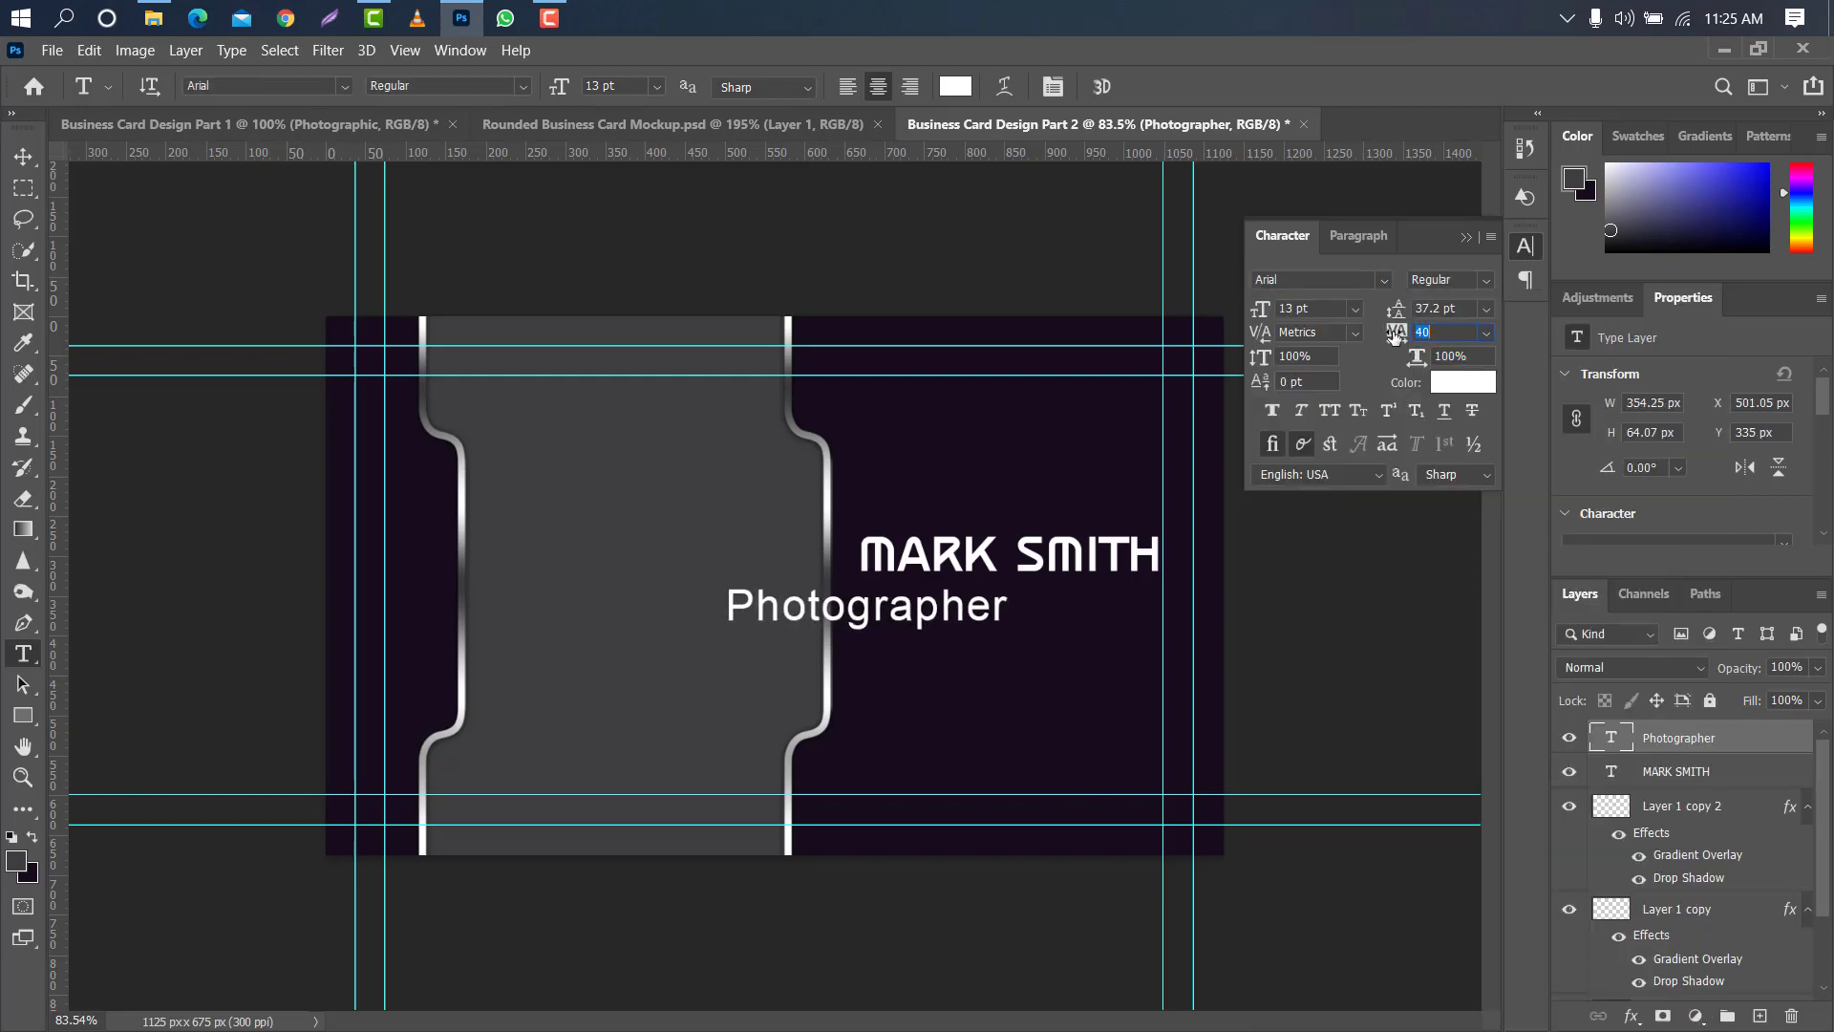
pyautogui.press('Return')
pyautogui.click(1482, 241)
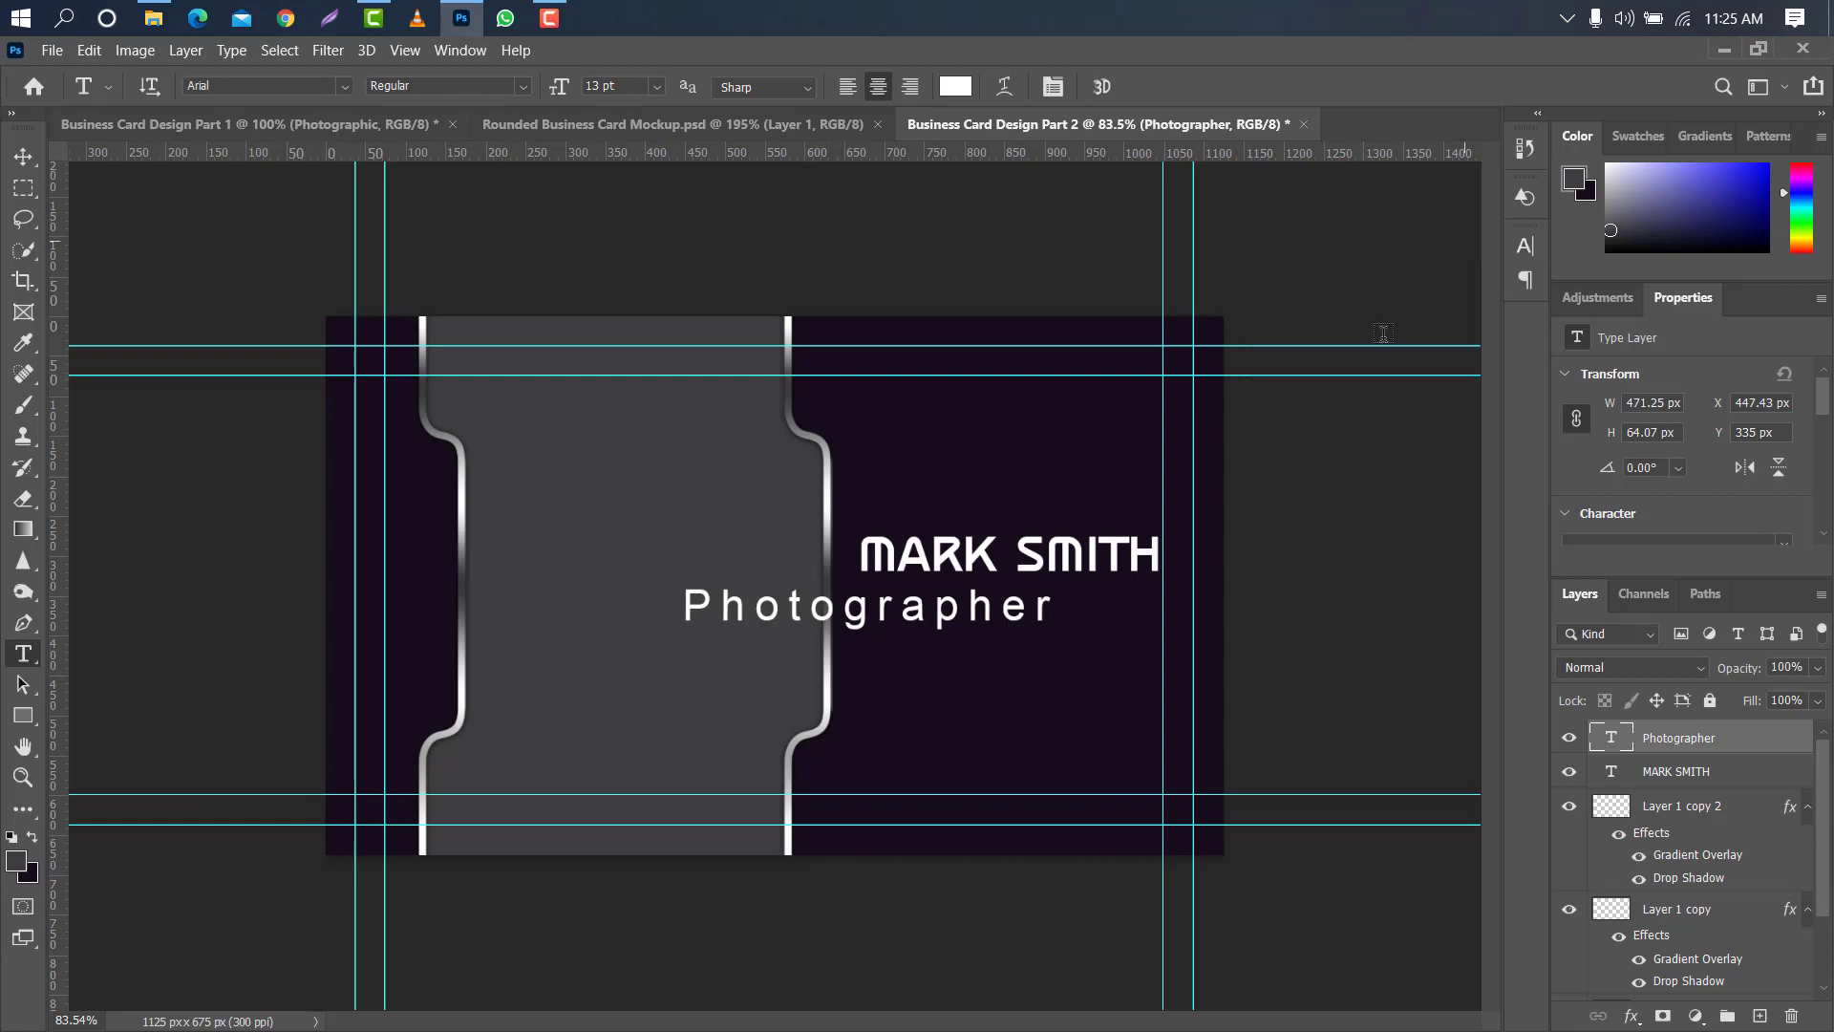
# - Scale the "Photographer" text to about 312 px wide and centre it directly beneath the cardholder's name
pyautogui.hotkey('ctrl', 't')
pyautogui.moveTo(768, 620); pyautogui.dragTo(946, 620)
pyautogui.moveTo(1236, 608); pyautogui.dragTo(1086, 601)
pyautogui.click(1182, 86)
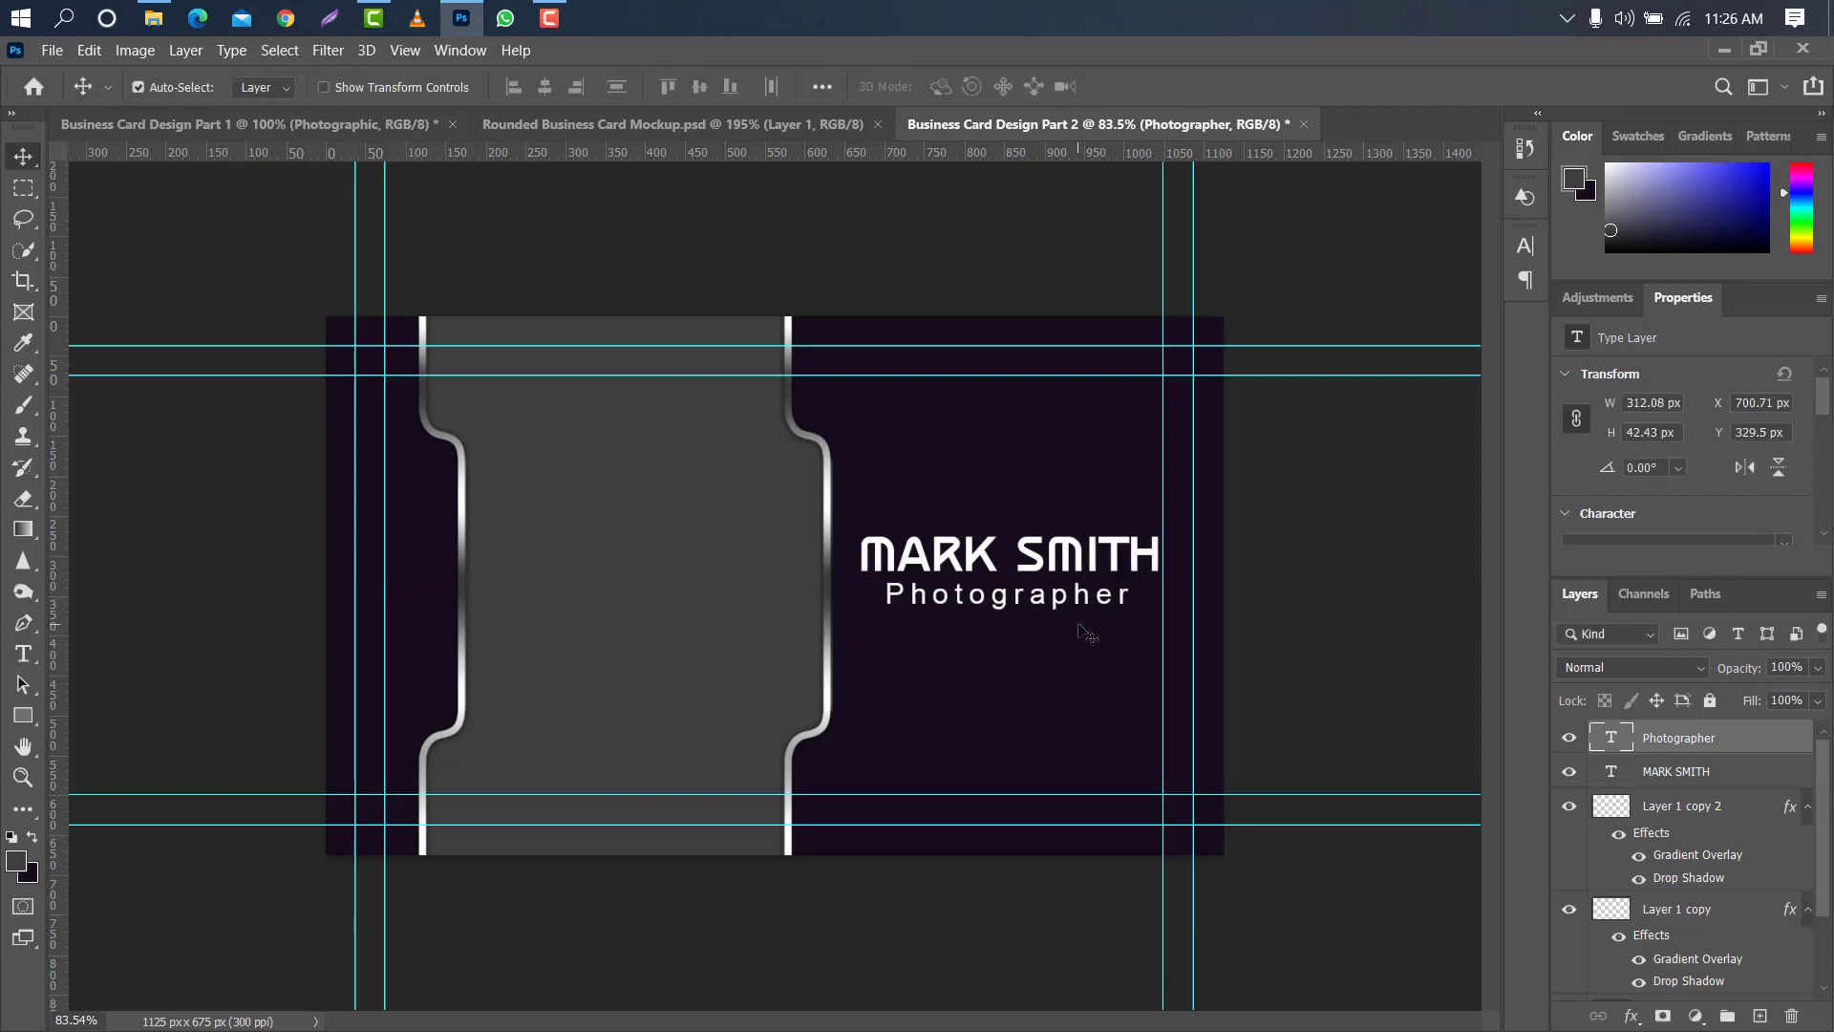
# - Select the name and "Photographer" layers together and move them slightly down on the card
pyautogui.keyDown('shift'); pyautogui.click(1760, 771); pyautogui.keyUp('shift')
pyautogui.hotkey('ctrl', 't')
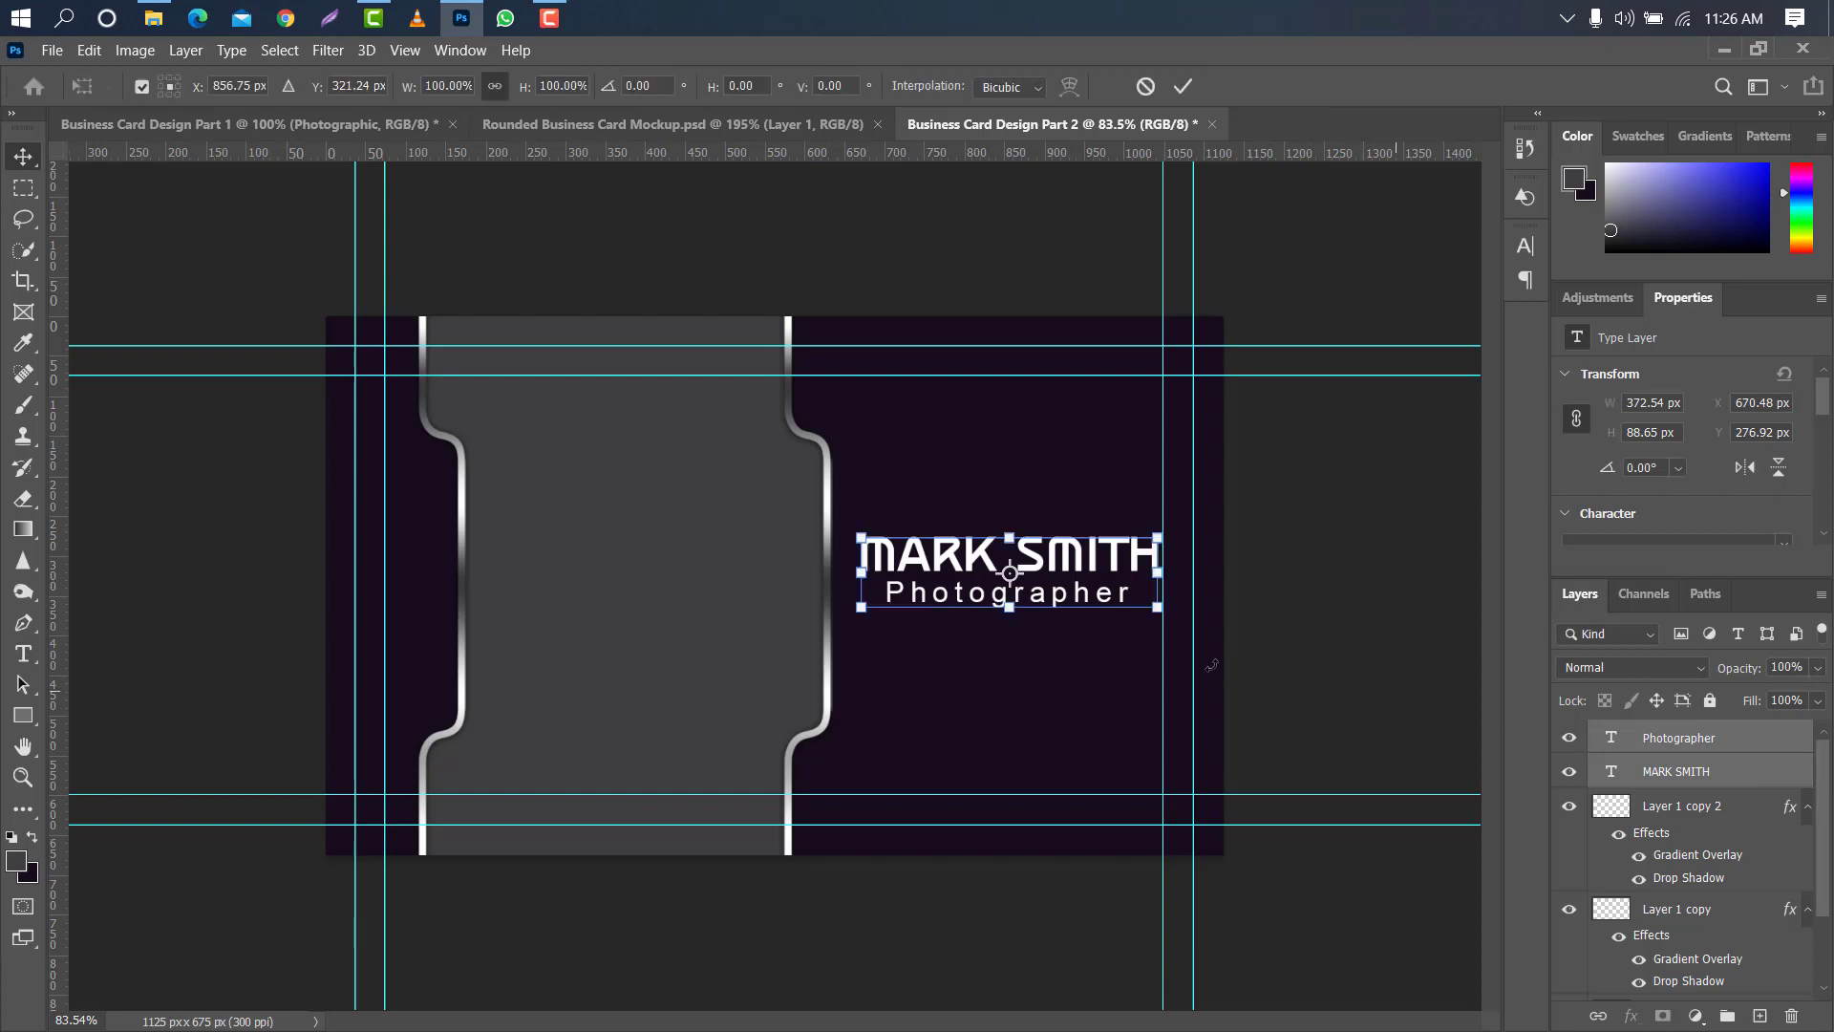
pyautogui.moveTo(1092, 567); pyautogui.dragTo(1098, 578)
pyautogui.click(1190, 84)
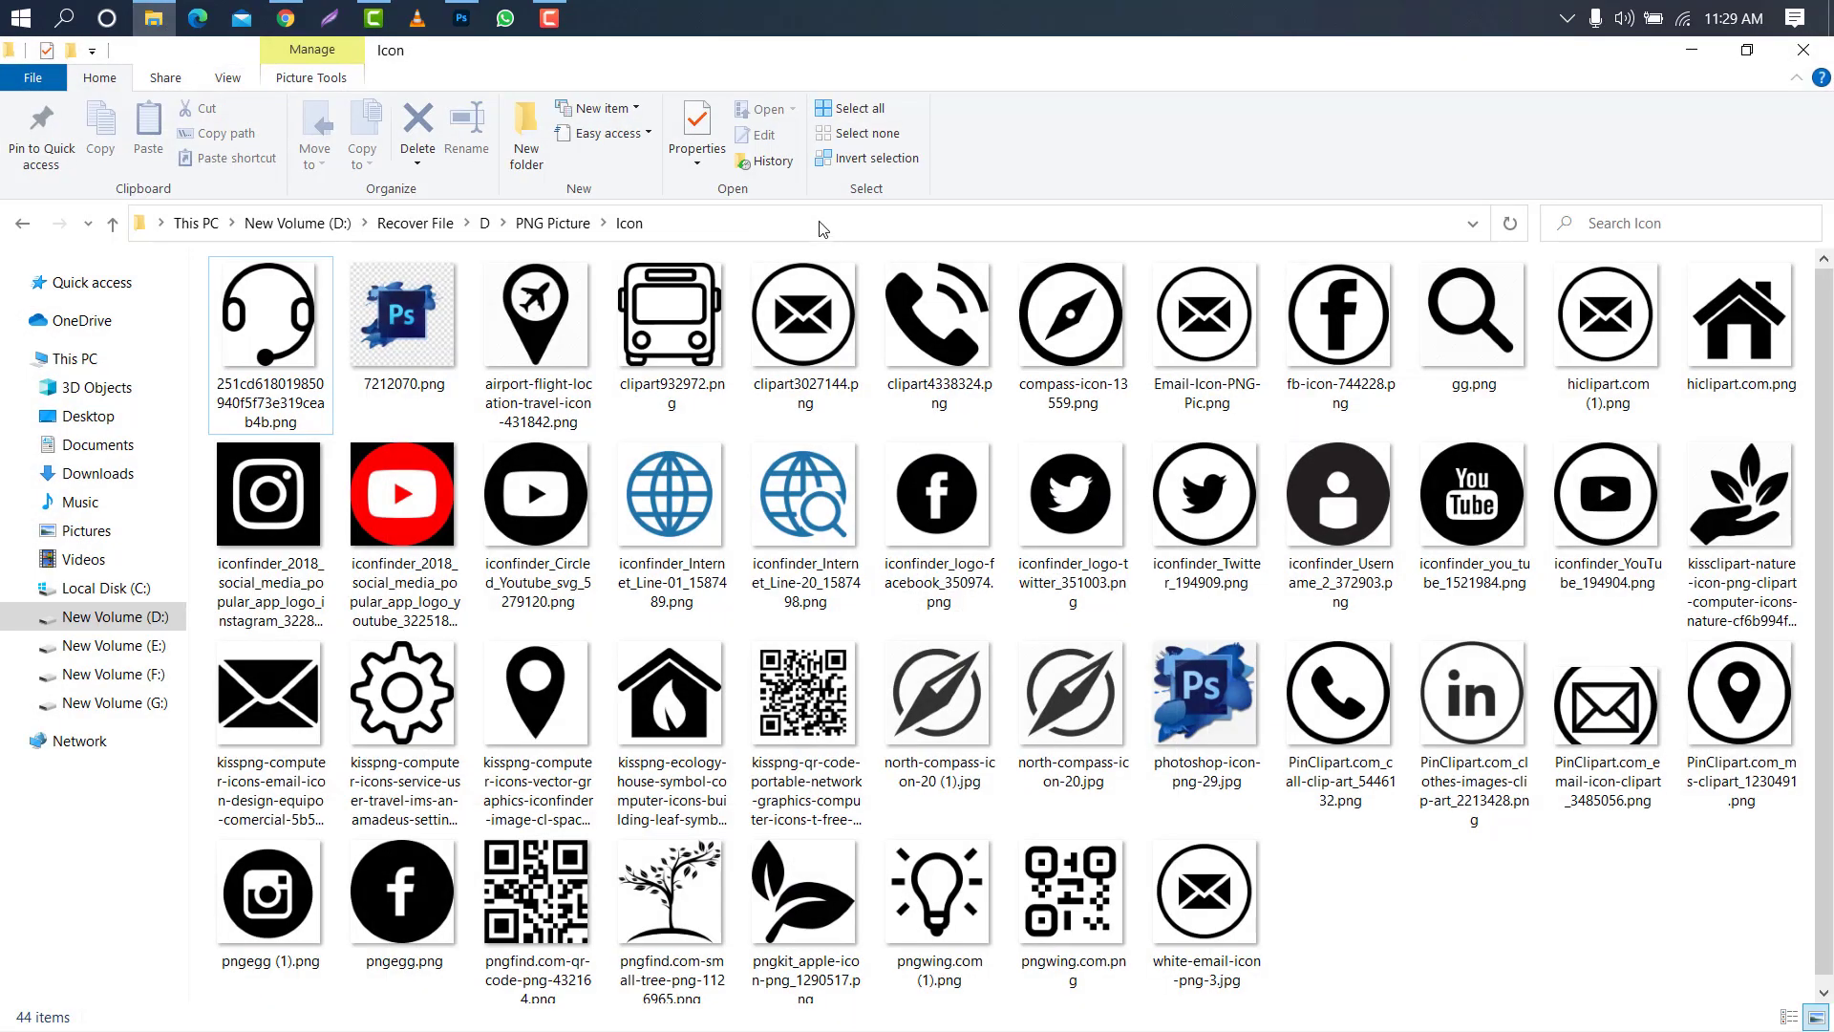
# - Place the circled call, email and location icon files into the card, scaling the location icon to about 2.04% near the grey panel's right edge
pyautogui.click(1343, 659)
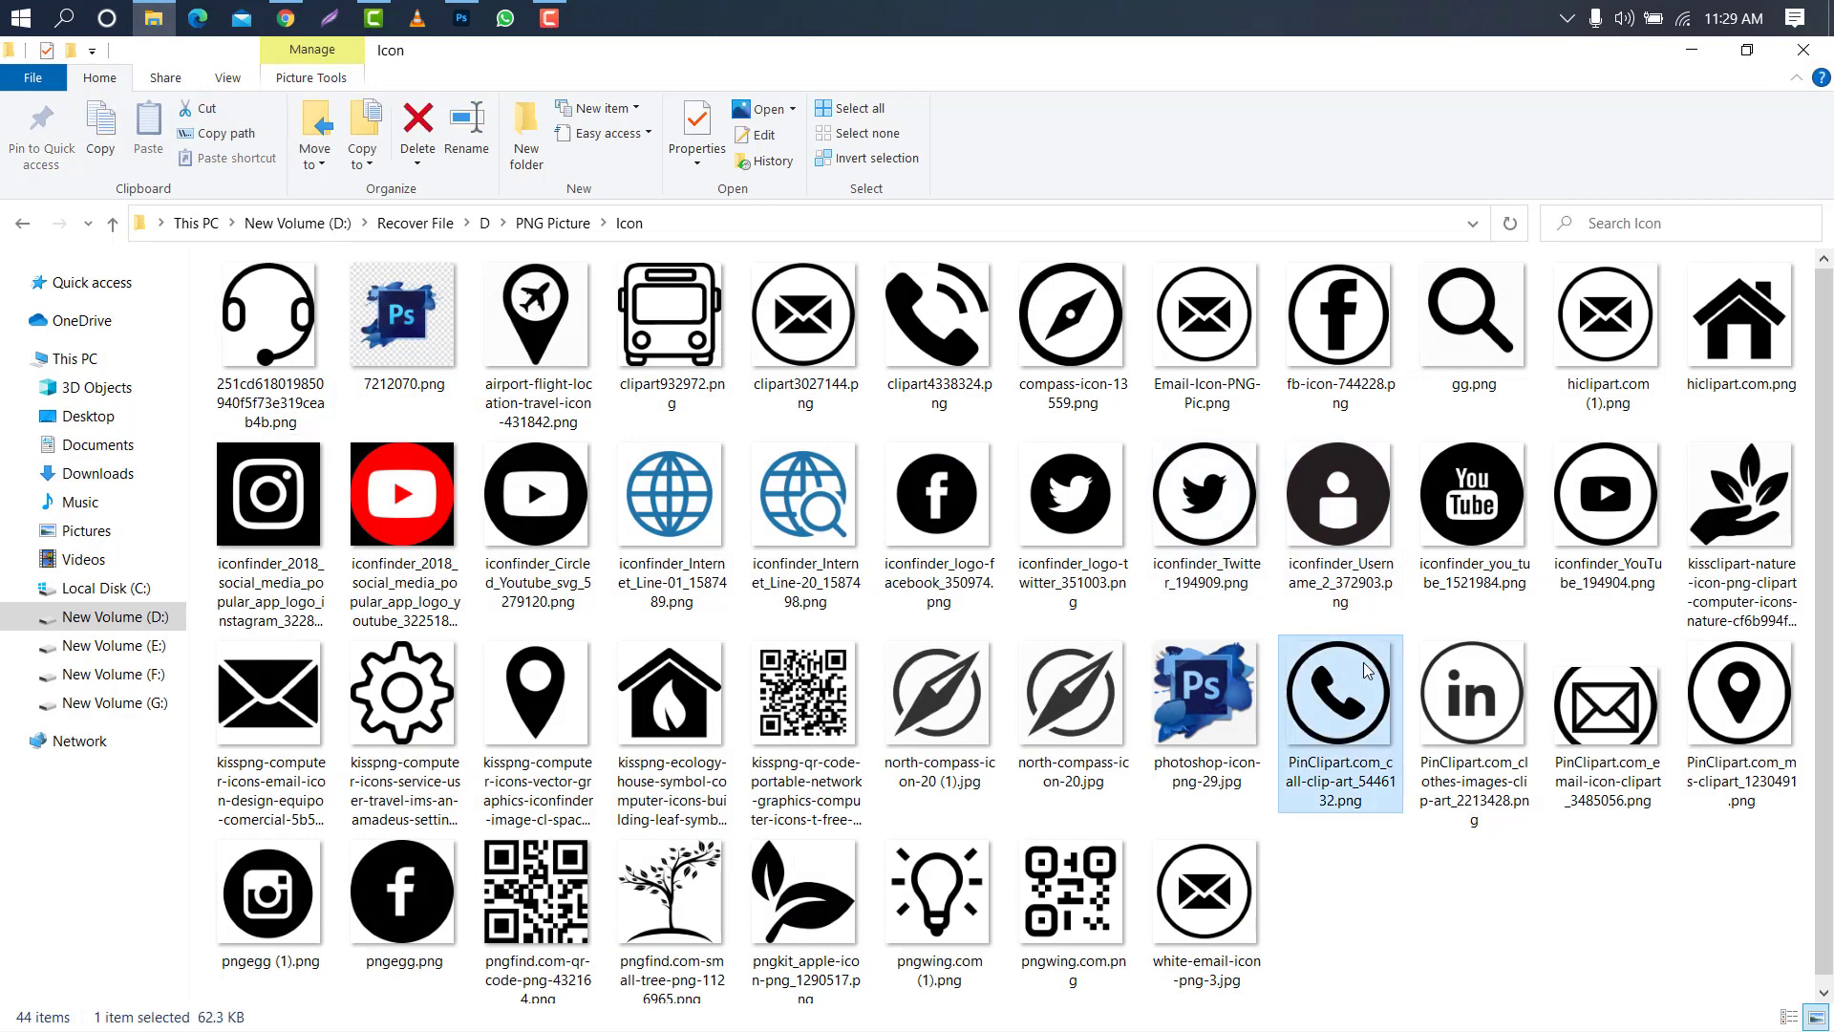
pyautogui.keyDown('ctrl'); pyautogui.click(1201, 905); pyautogui.keyUp('ctrl')
pyautogui.moveTo(1745, 680); pyautogui.dragTo(750, 501)
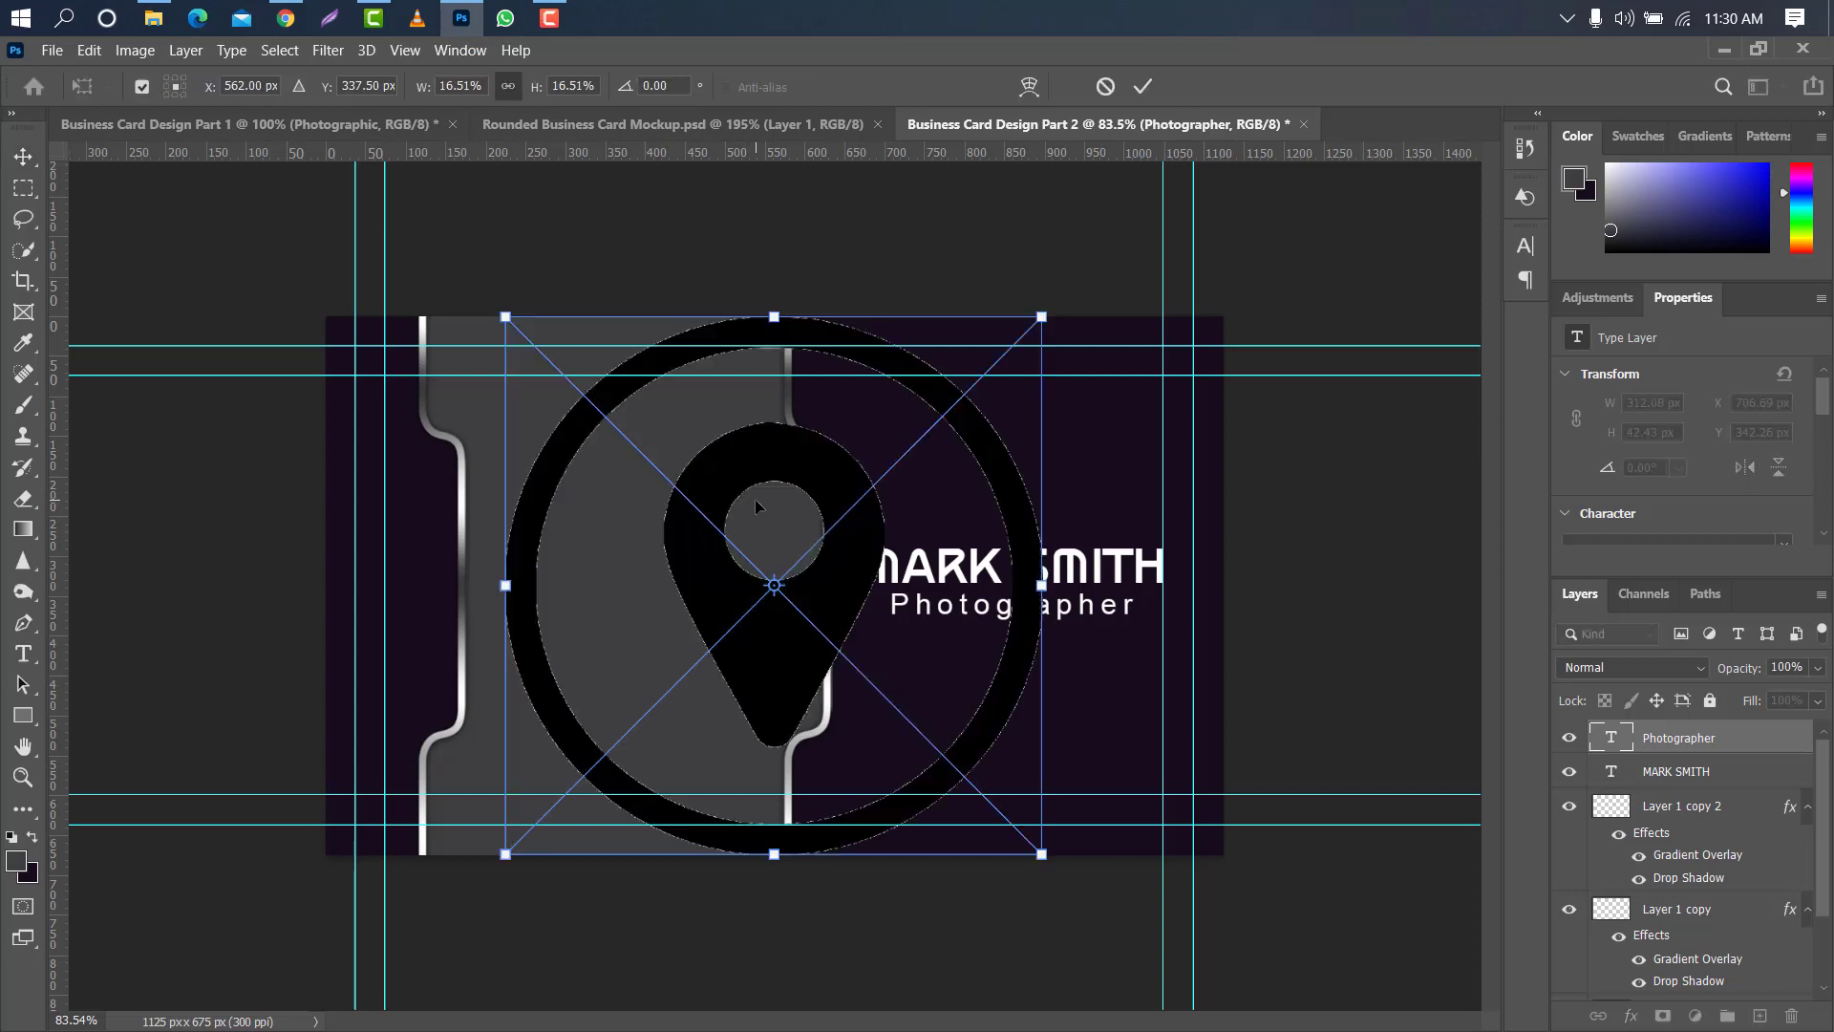
pyautogui.moveTo(1043, 579); pyautogui.dragTo(790, 452)
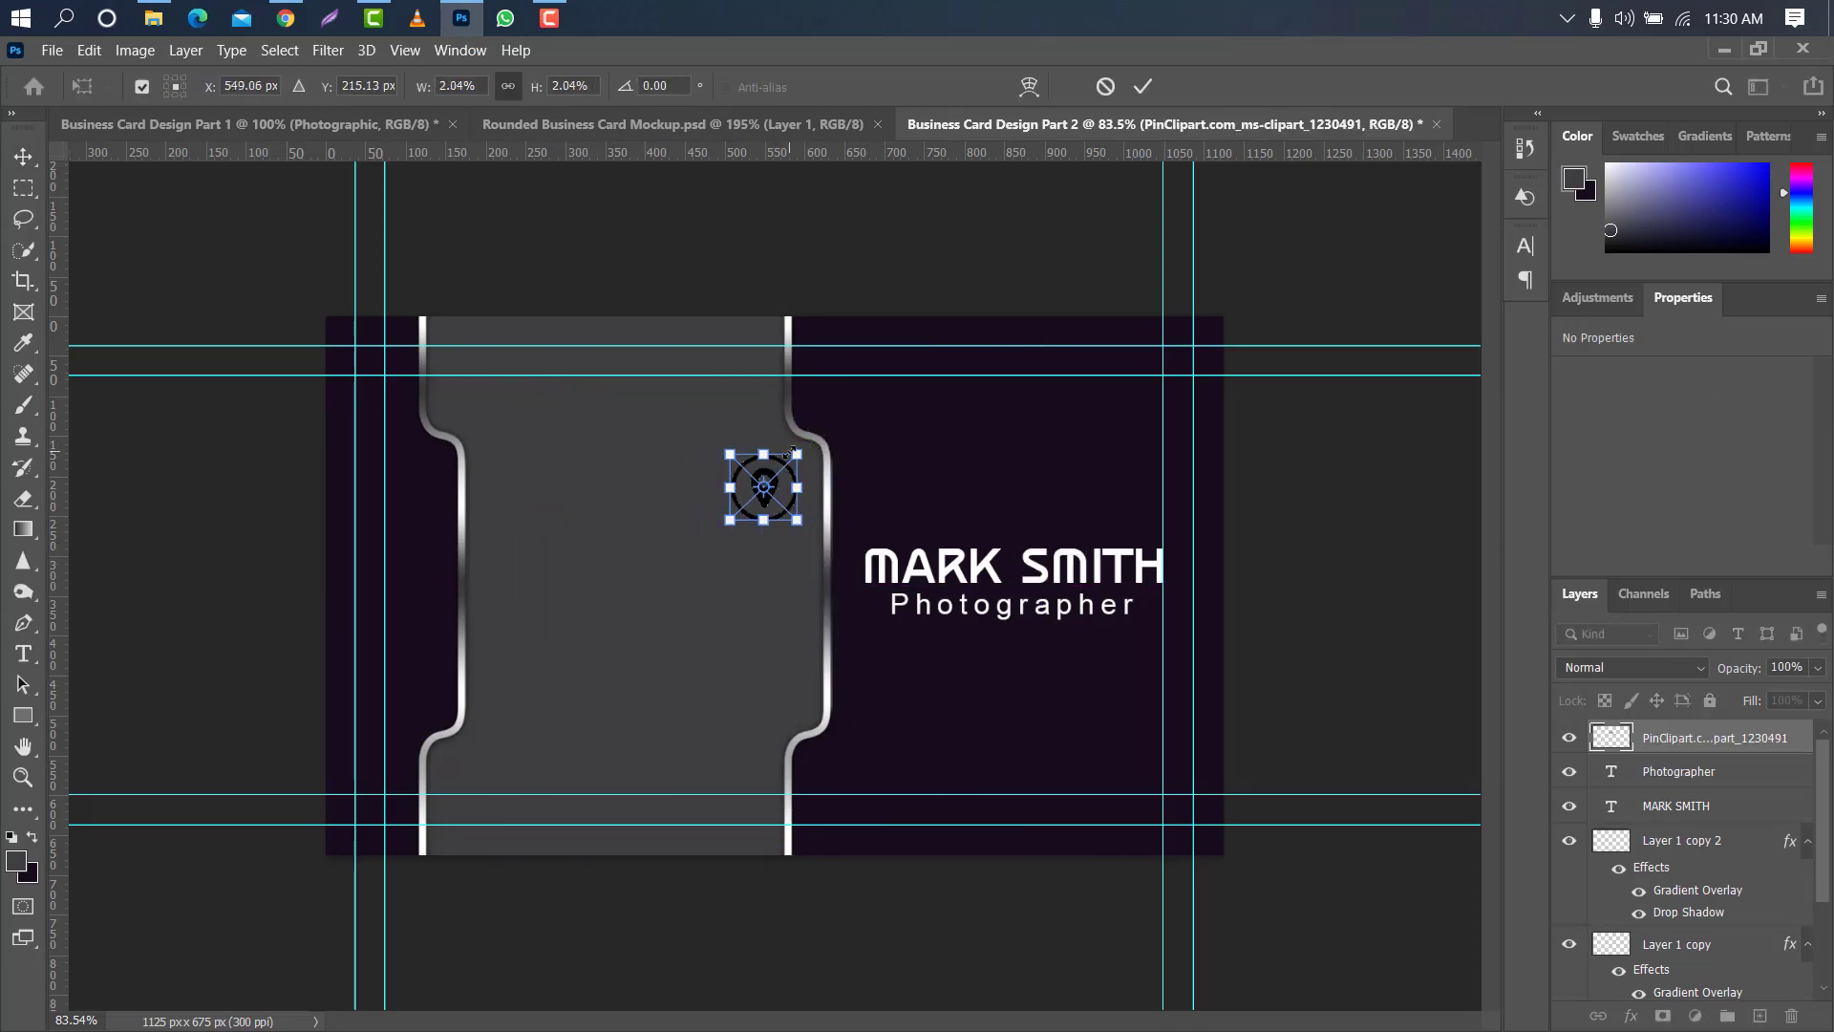
pyautogui.click(1141, 87)
# - Shrink the email icon above the location icon, and scale the call icon to about 2.07% above both
pyautogui.moveTo(1042, 585); pyautogui.dragTo(767, 392)
pyautogui.click(1142, 85)
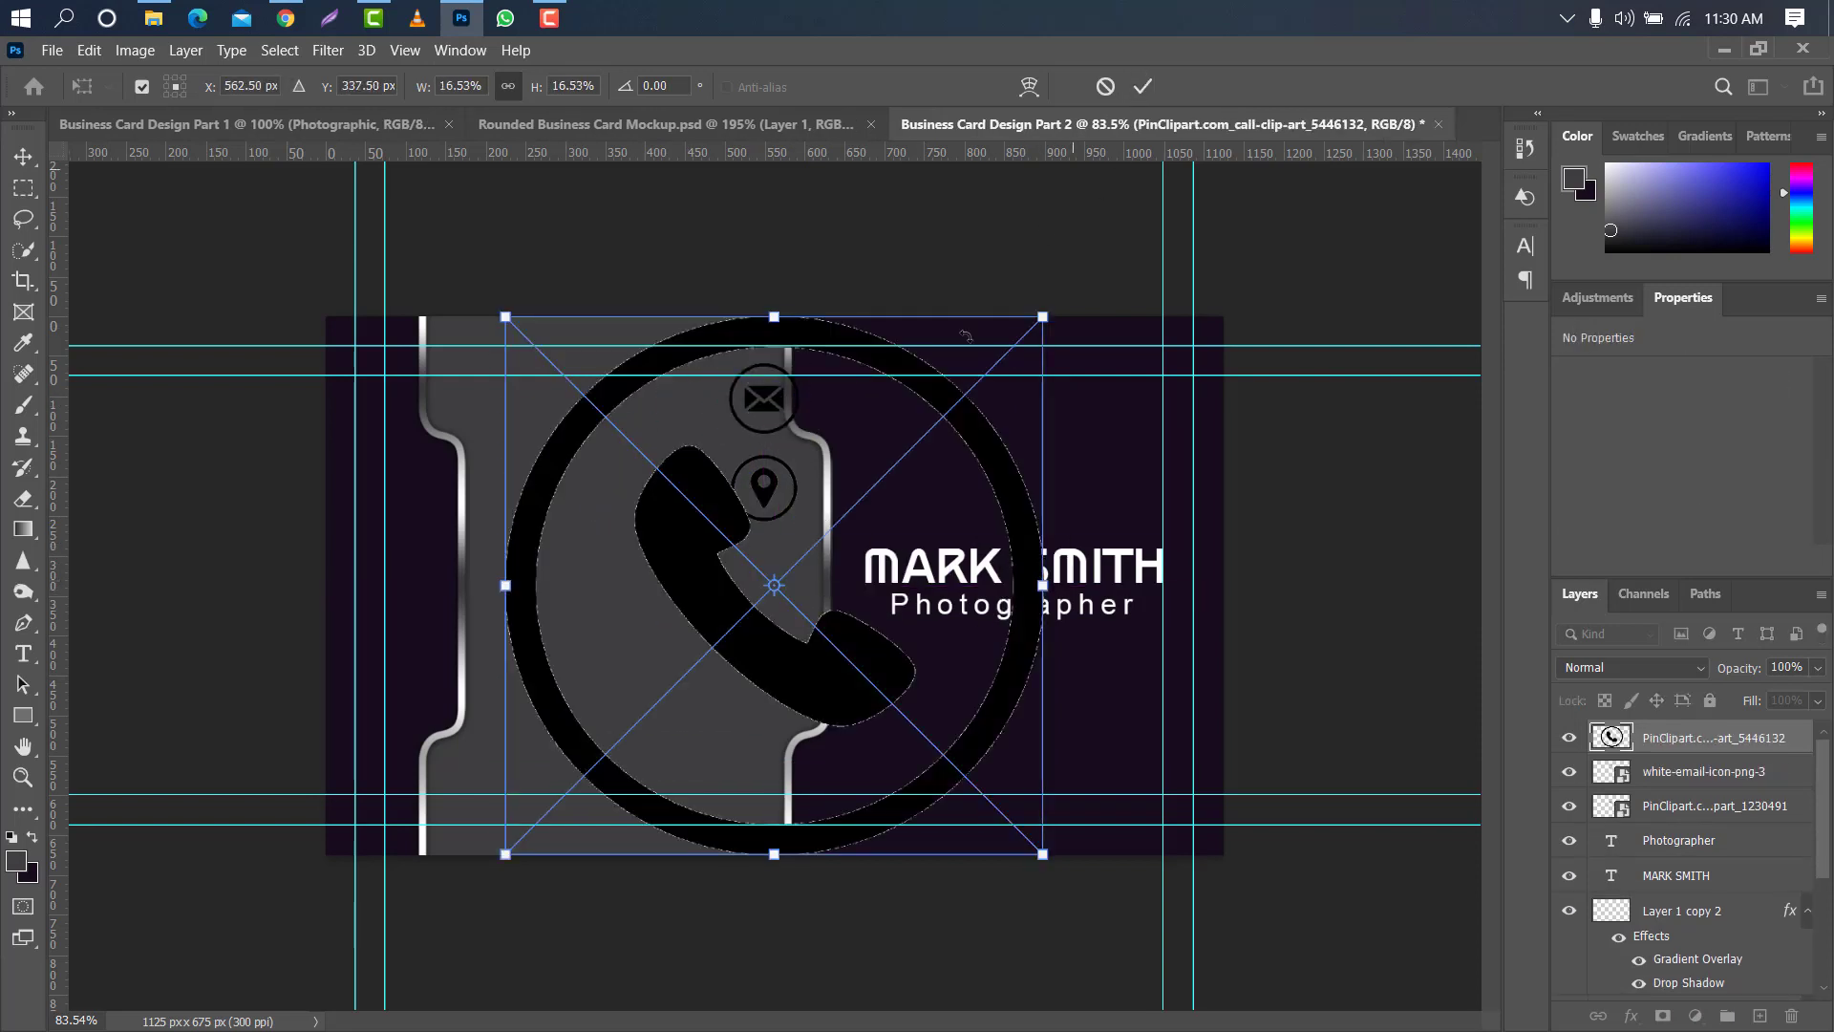
pyautogui.moveTo(1055, 319); pyautogui.dragTo(791, 291)
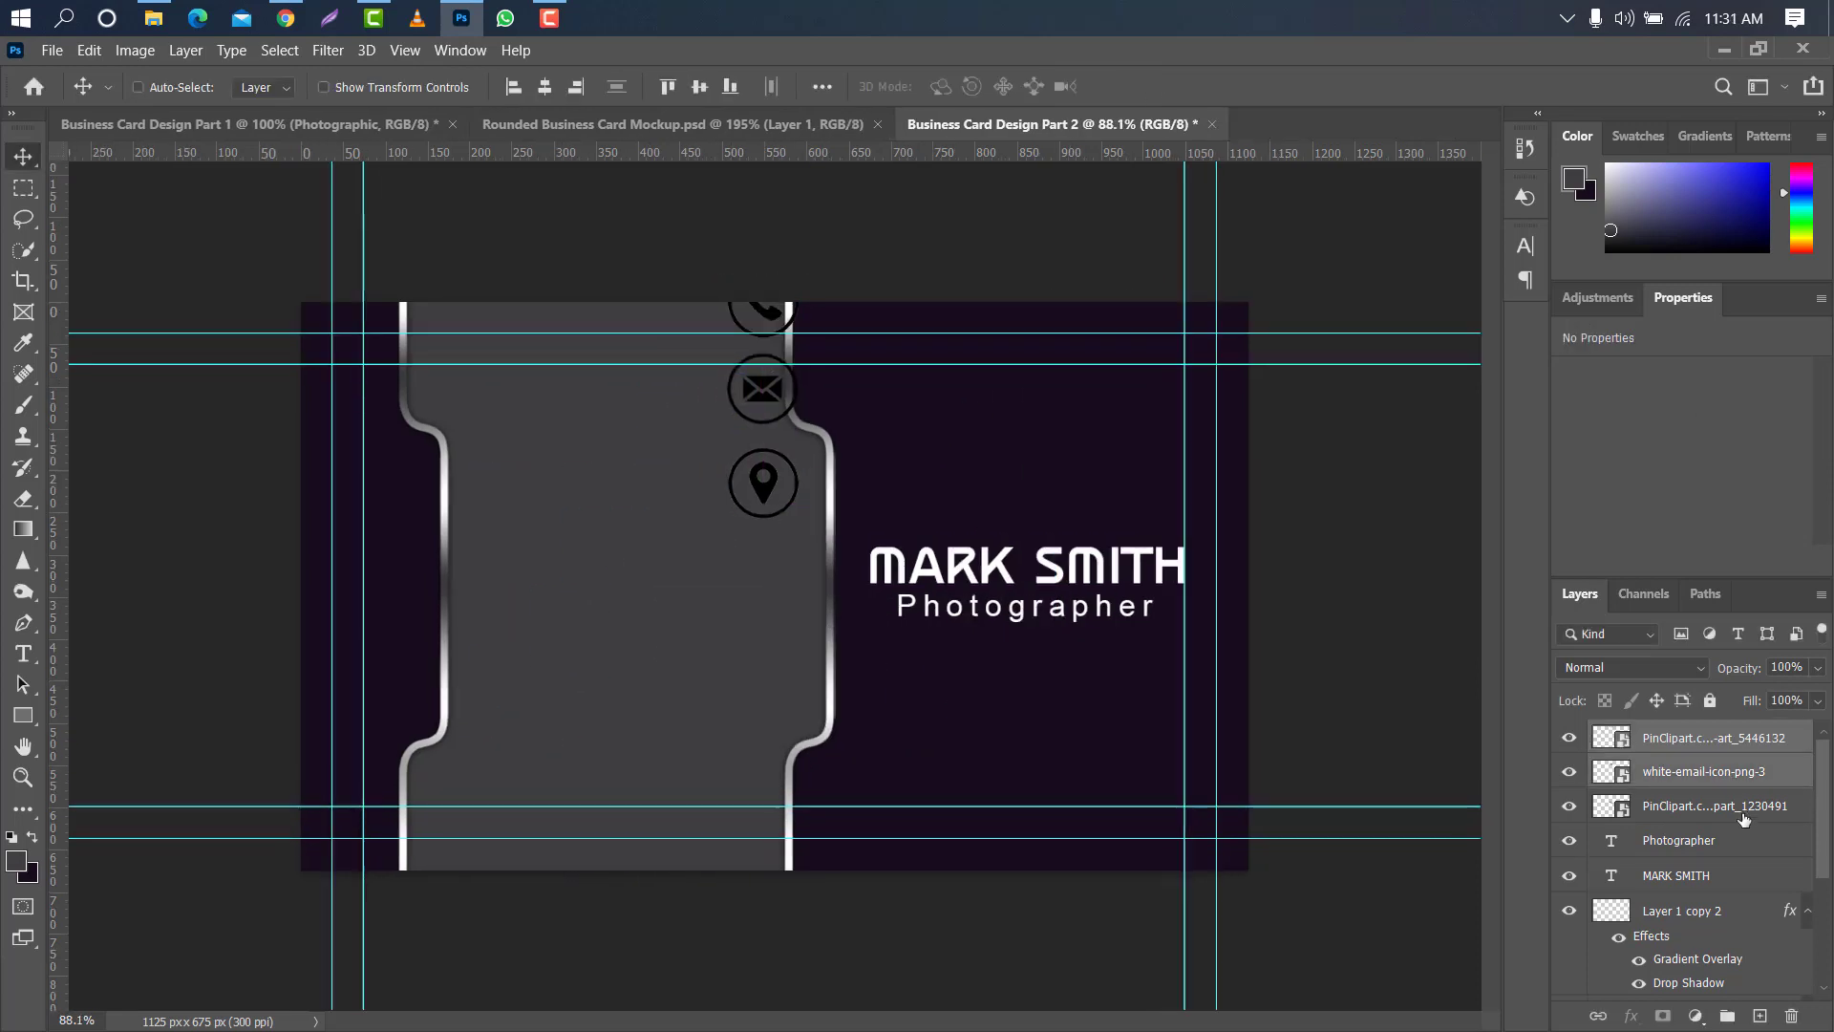
# - Scale the three contact icons together to about 76% and move them inside the grey panel beside its right metallic curve
pyautogui.keyDown('shift'); pyautogui.click(1710, 806); pyautogui.keyUp('shift')
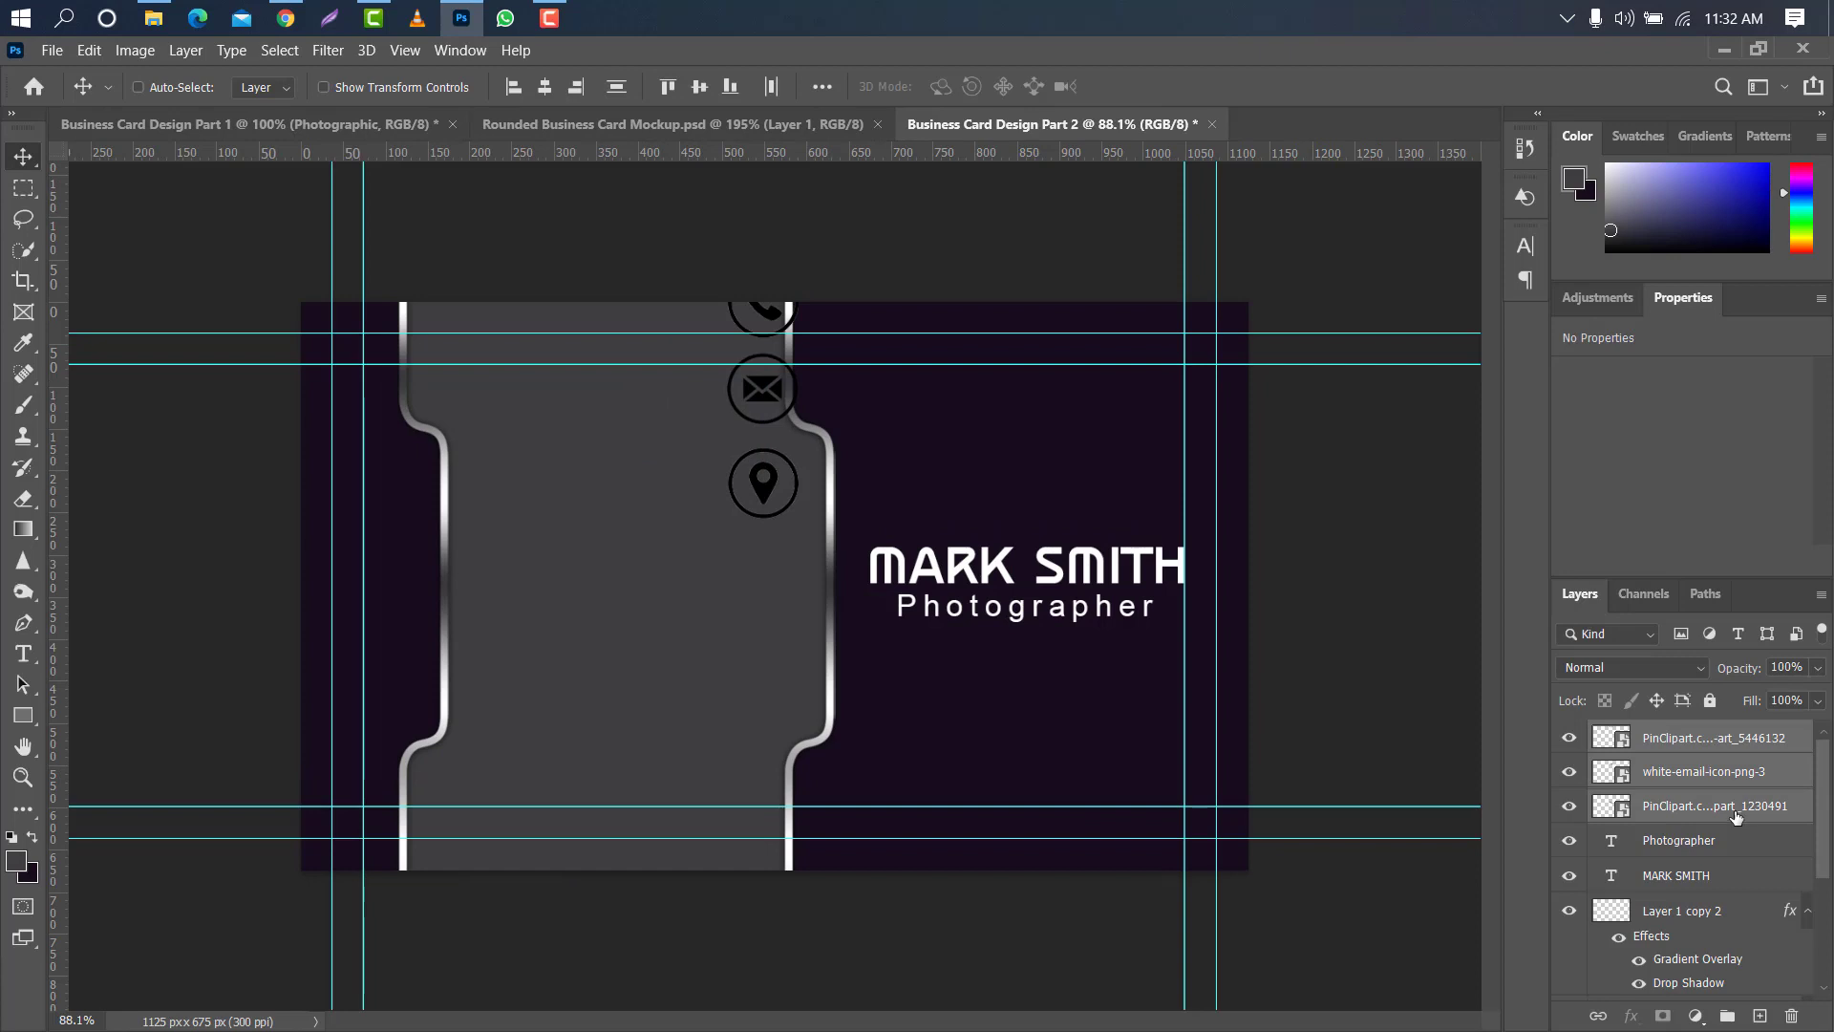
pyautogui.hotkey('ctrl', 't')
pyautogui.moveTo(762, 426); pyautogui.dragTo(774, 522)
pyautogui.moveTo(775, 581); pyautogui.dragTo(785, 566)
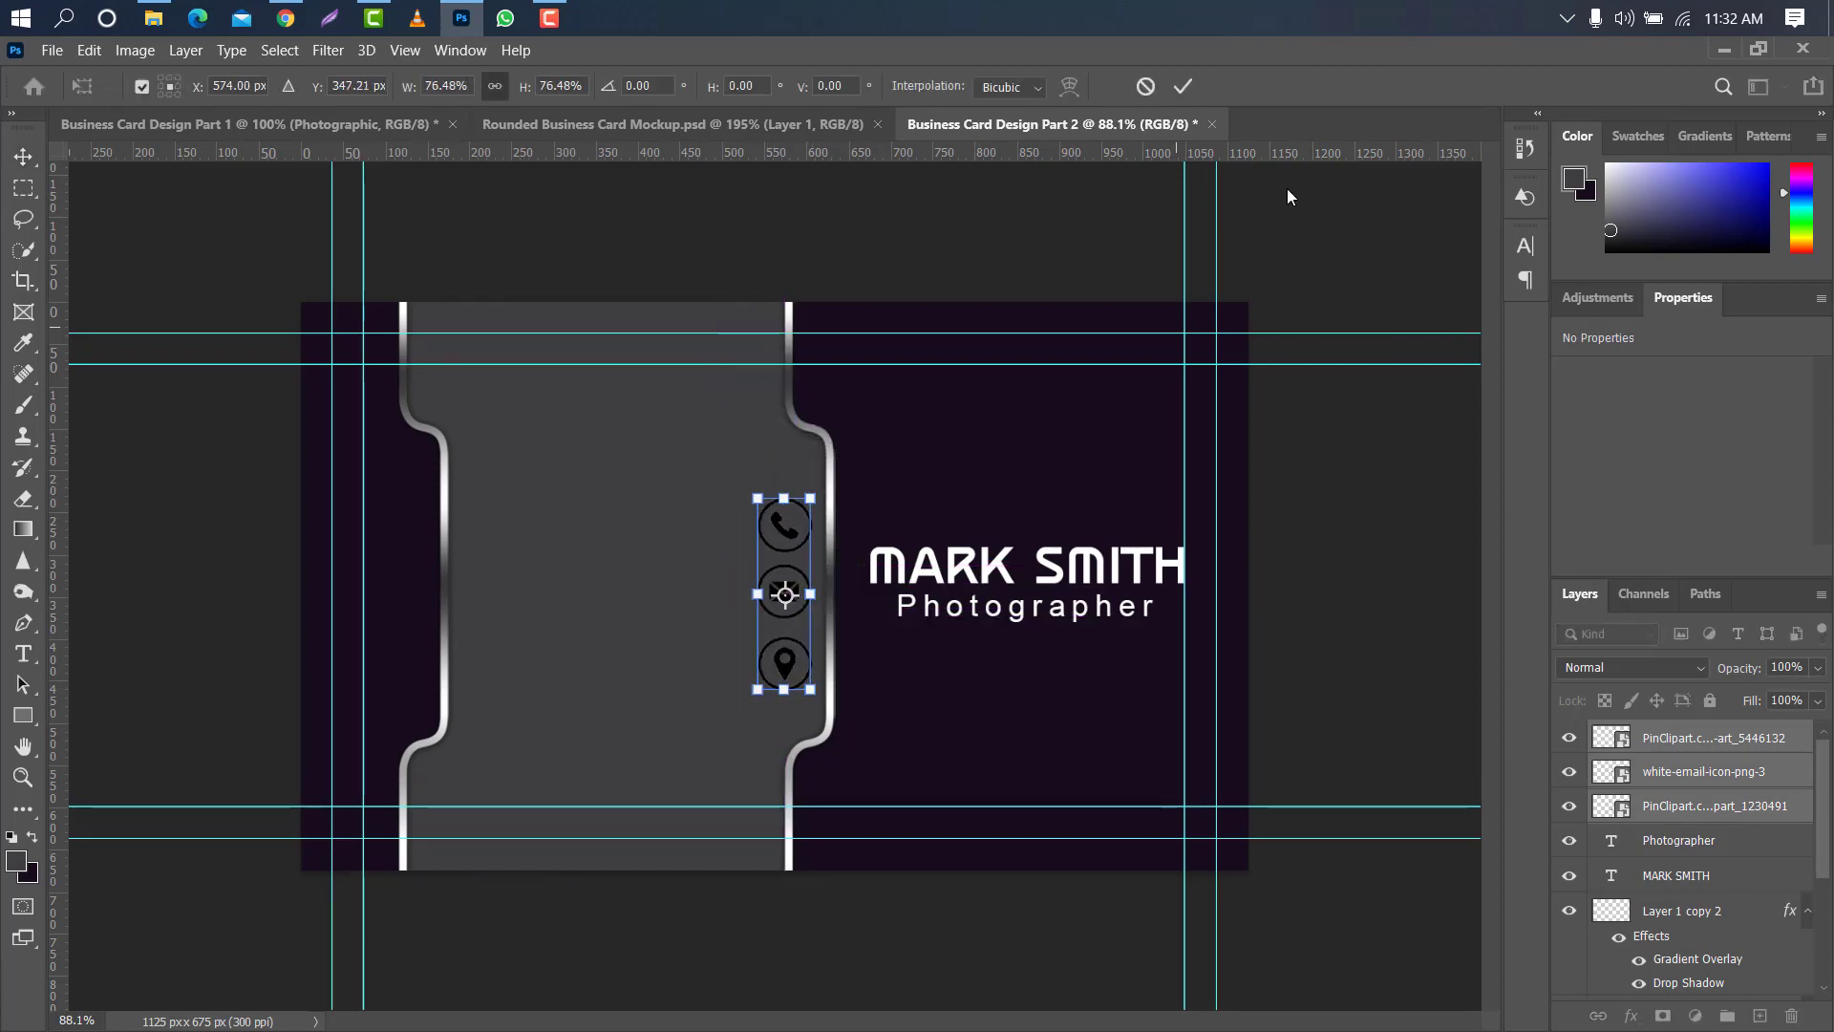
pyautogui.click(1183, 86)
# - Move the phone icon up and the location icon down to space them evenly around the envelope icon
pyautogui.moveTo(800, 513); pyautogui.dragTo(799, 432)
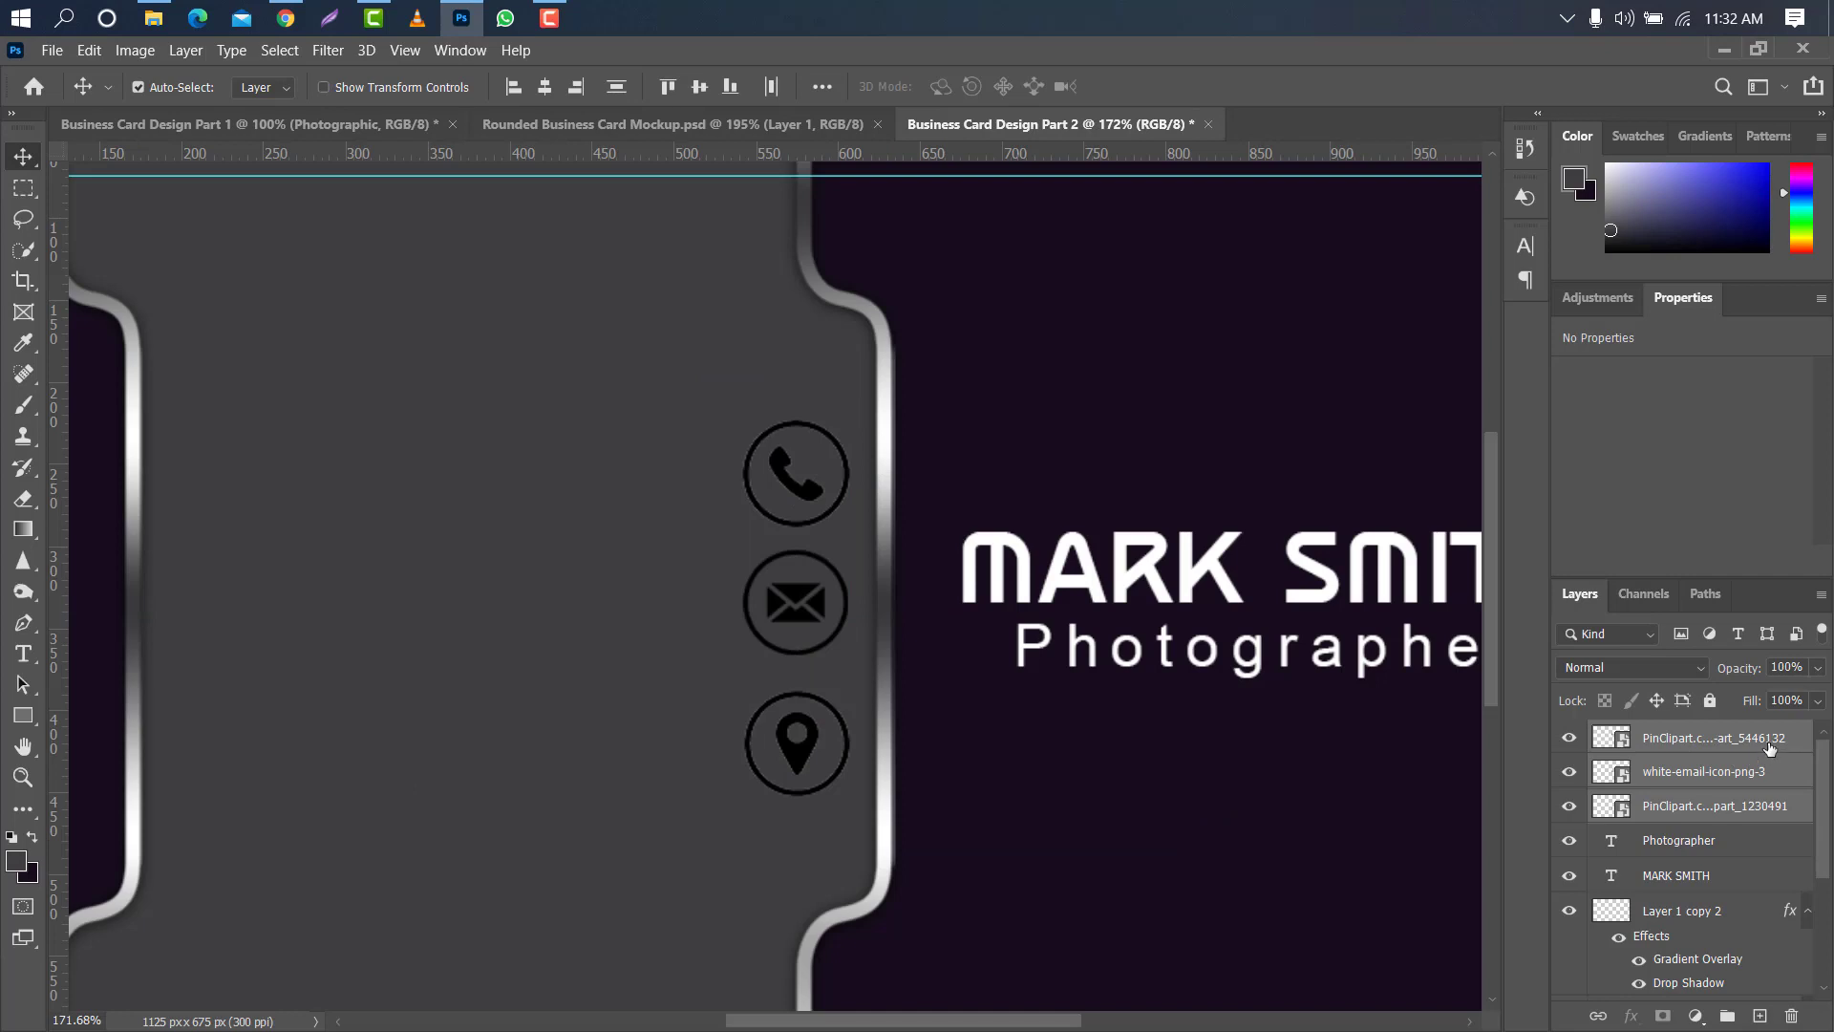
pyautogui.click(1732, 734)
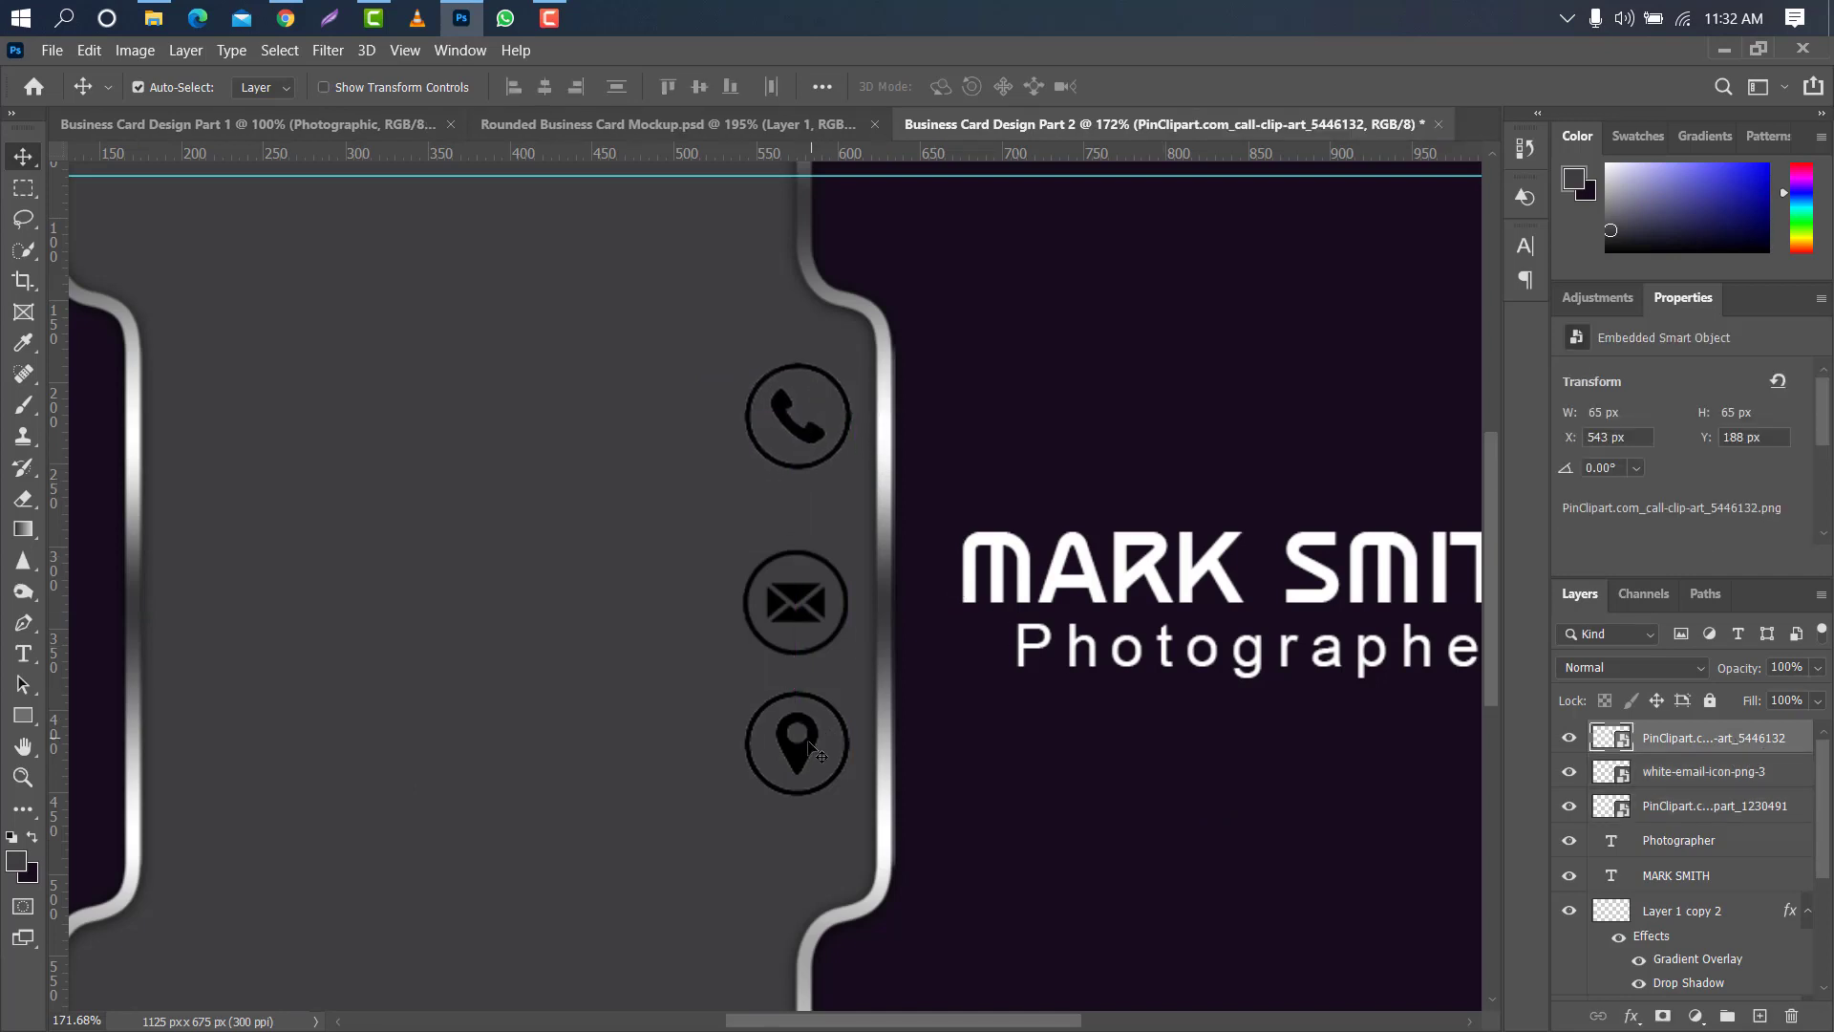
pyautogui.moveTo(804, 759); pyautogui.dragTo(803, 798)
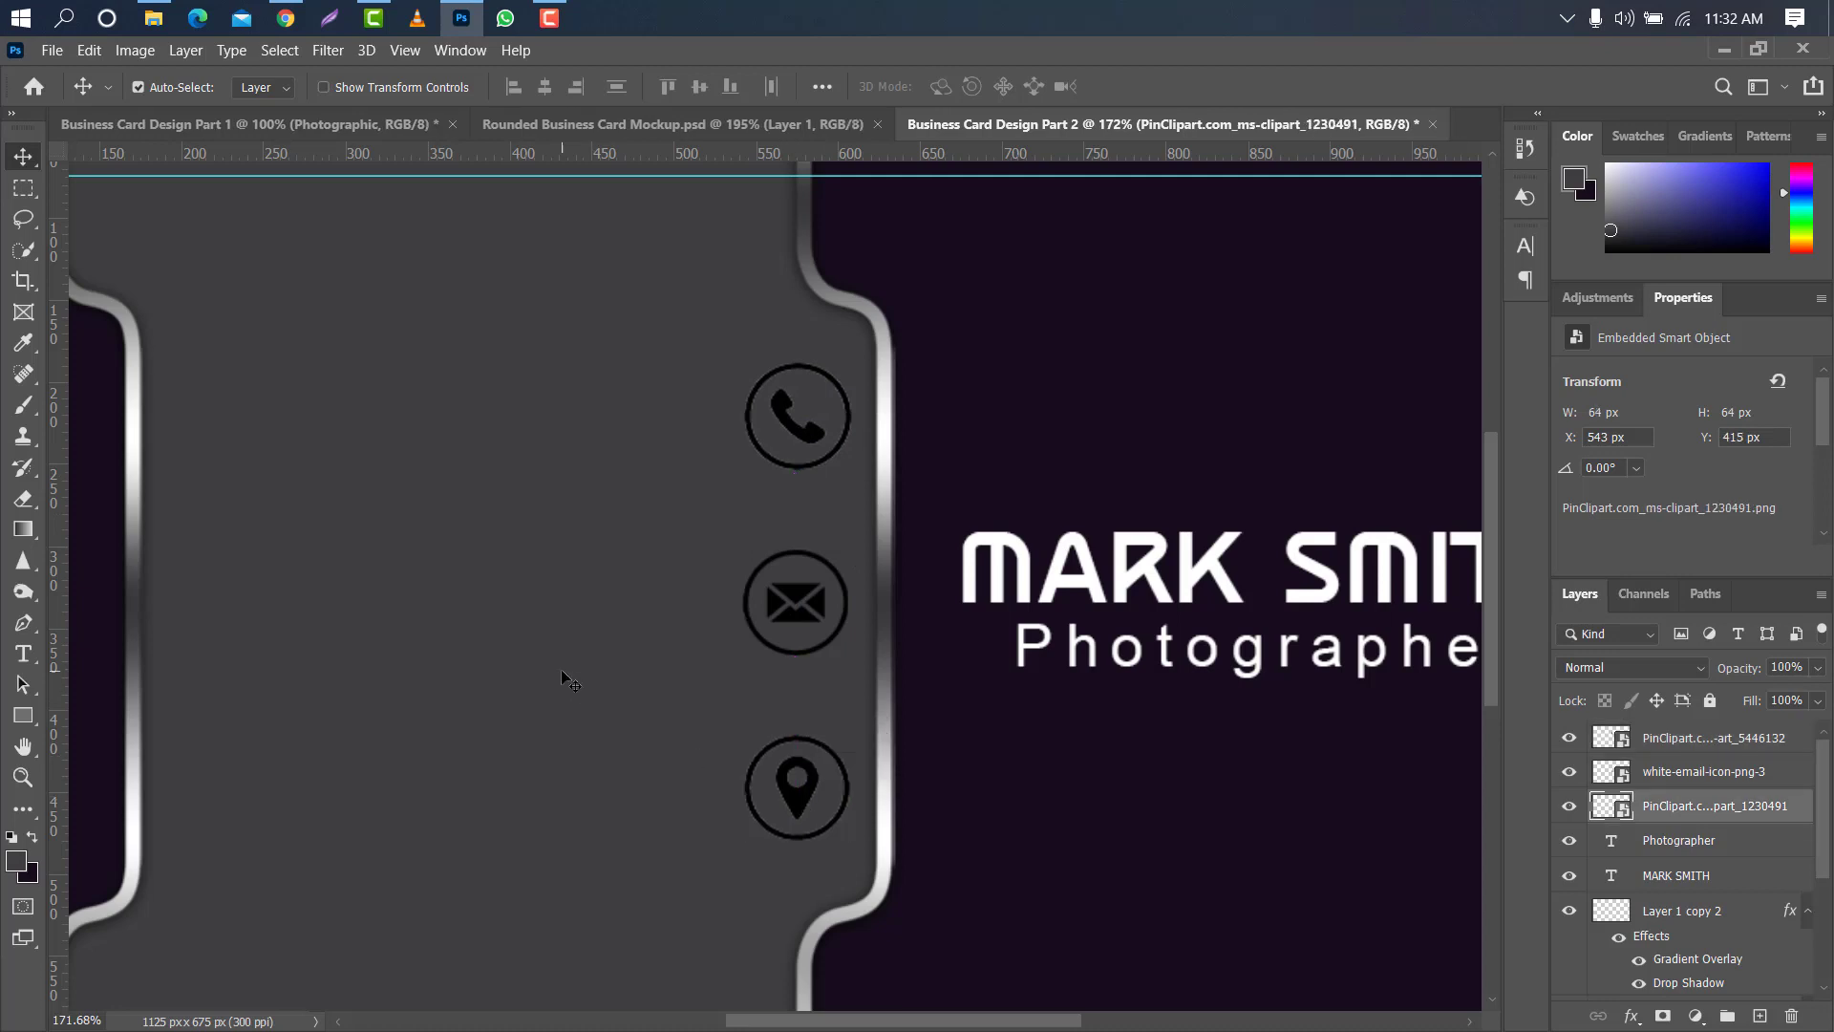
pyautogui.hotkey('ctrl', '0')
pyautogui.scroll(-3, 565, 670)
pyautogui.hotkey('ctrl', '0')
# - Group the three contact icon layers
pyautogui.keyDown('ctrl'); pyautogui.click(1769, 764); pyautogui.keyUp('ctrl')
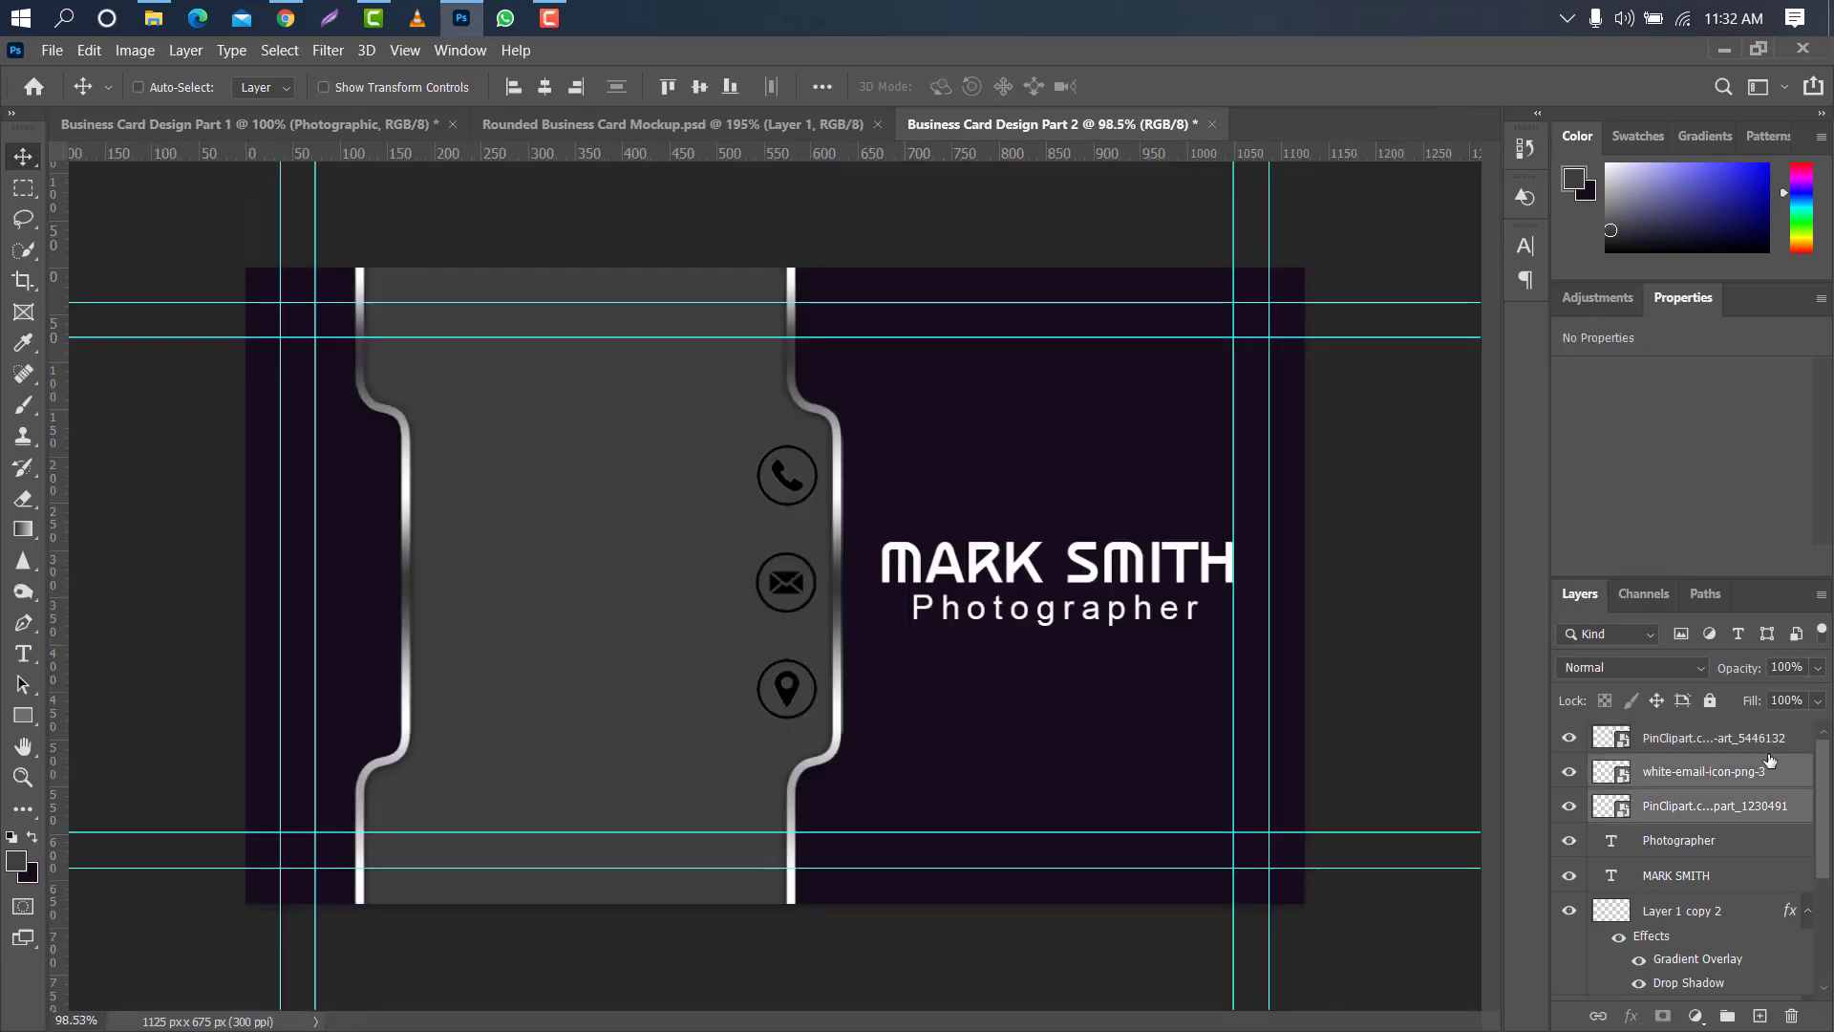
pyautogui.keyDown('ctrl'); pyautogui.click(1769, 738); pyautogui.keyUp('ctrl')
pyautogui.click(1730, 1017)
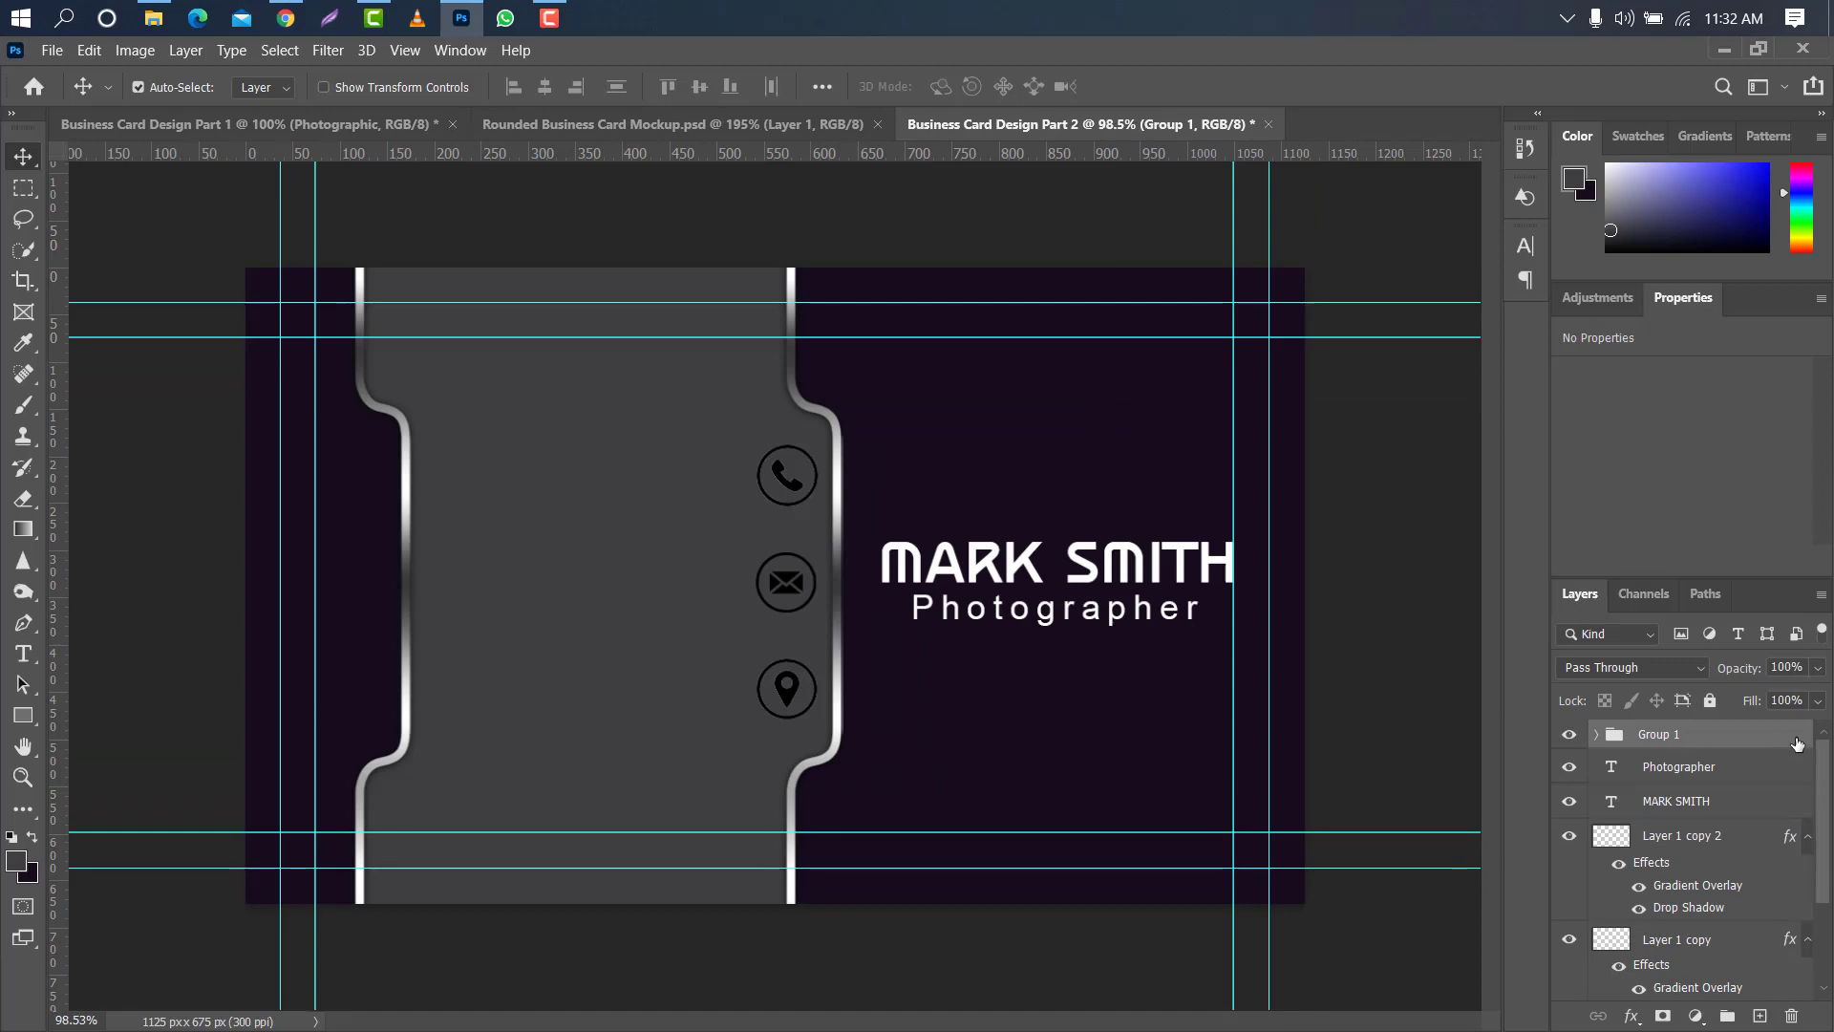
# - Apply a white (ffffff) Color Overlay to the contact icon group
pyautogui.doubleClick(1797, 745)
pyautogui.click(976, 396)
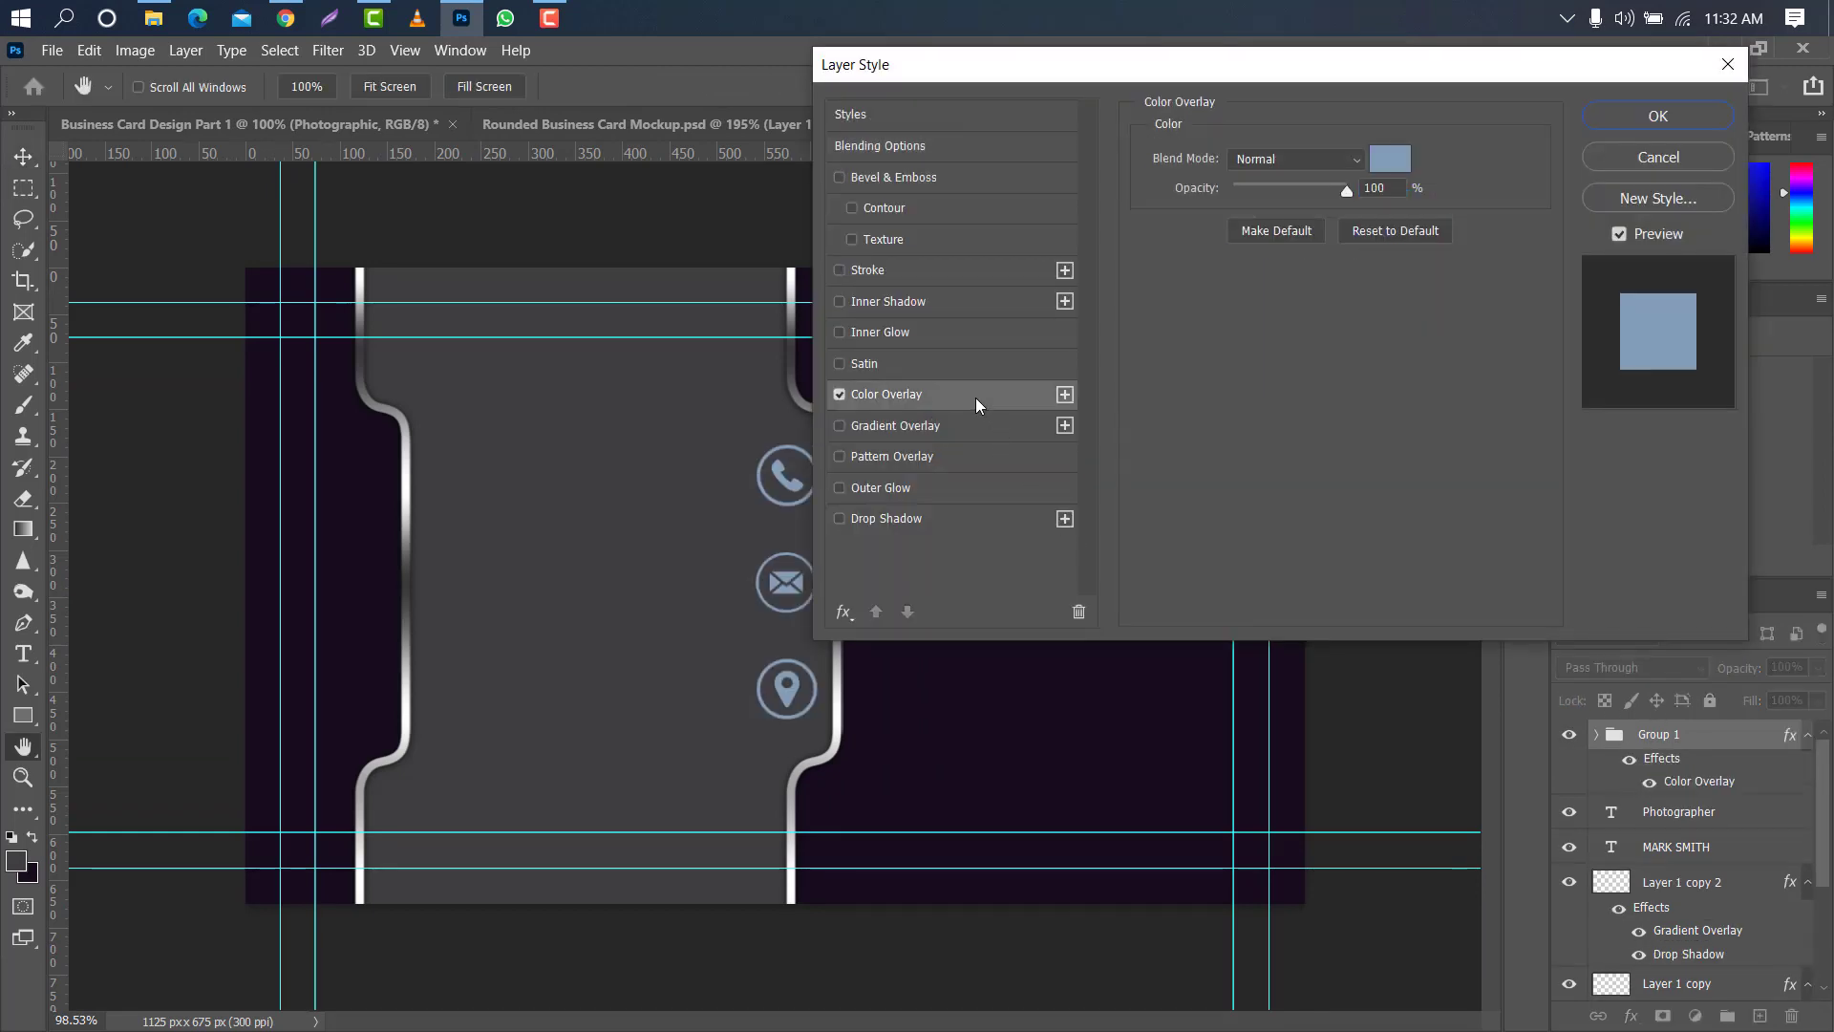
pyautogui.click(1390, 158)
pyautogui.click(1193, 248)
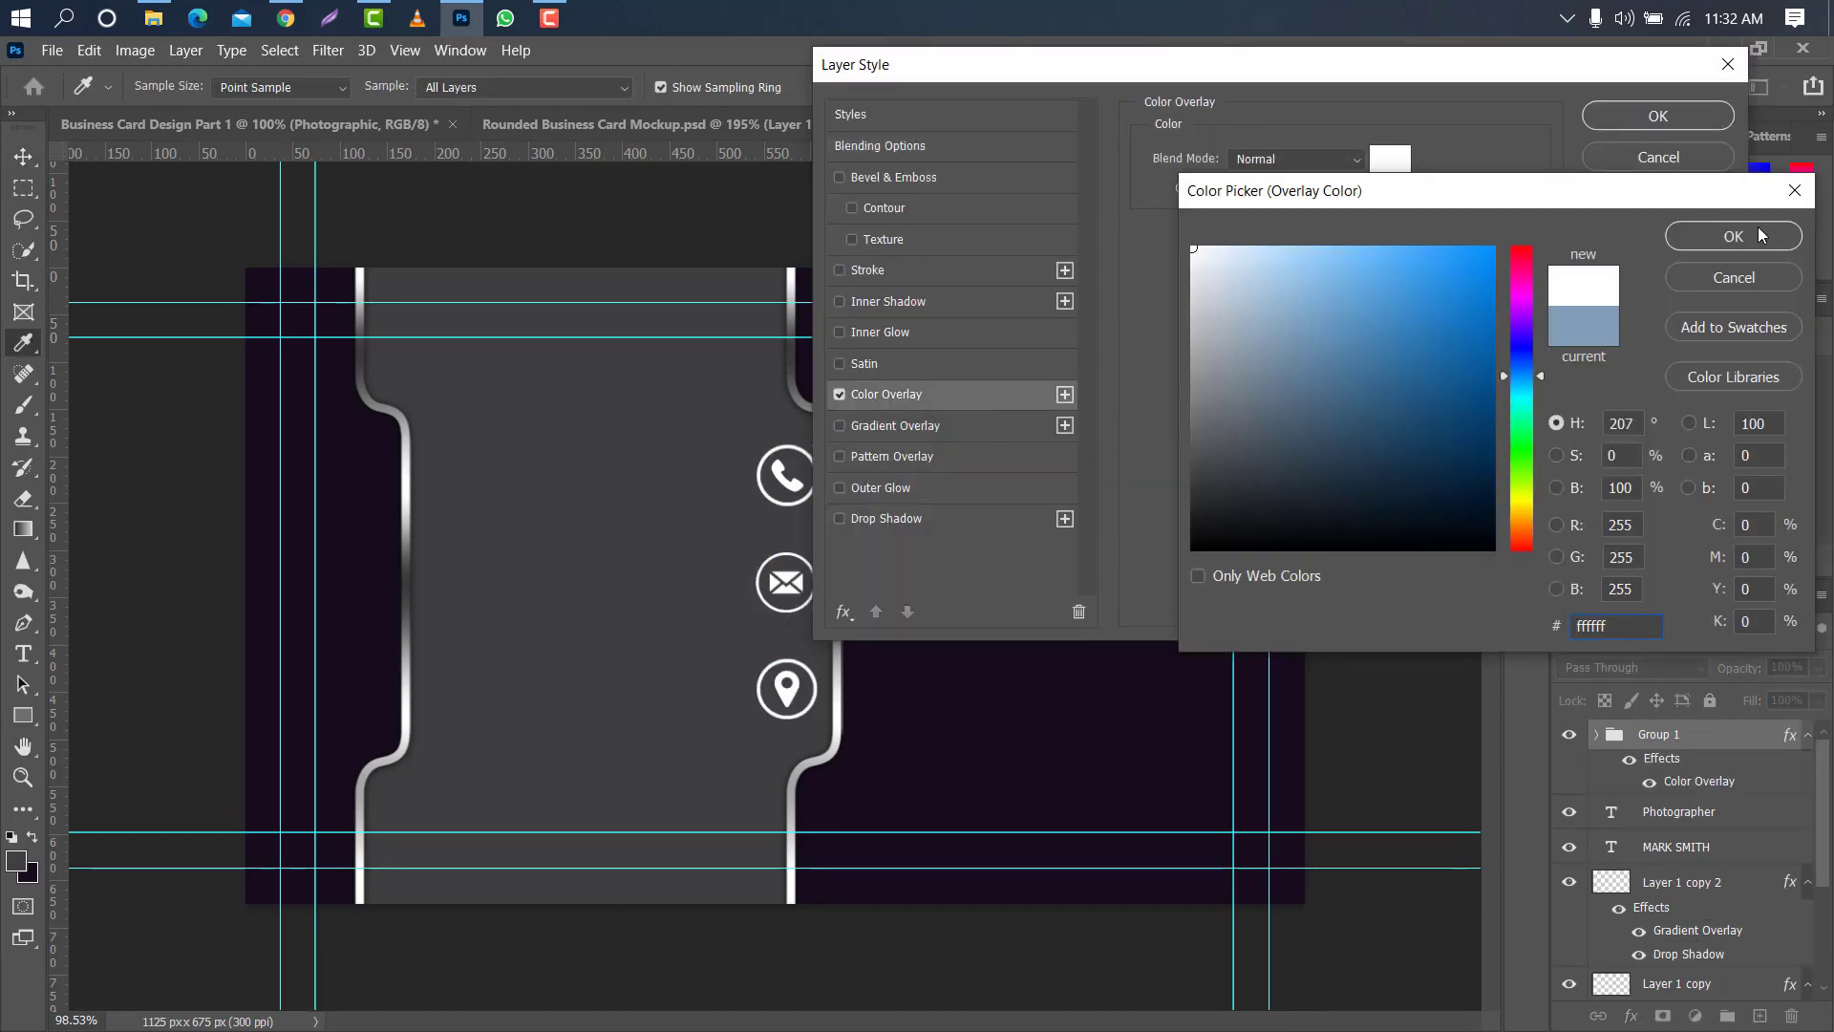
pyautogui.click(1733, 236)
pyautogui.click(1658, 115)
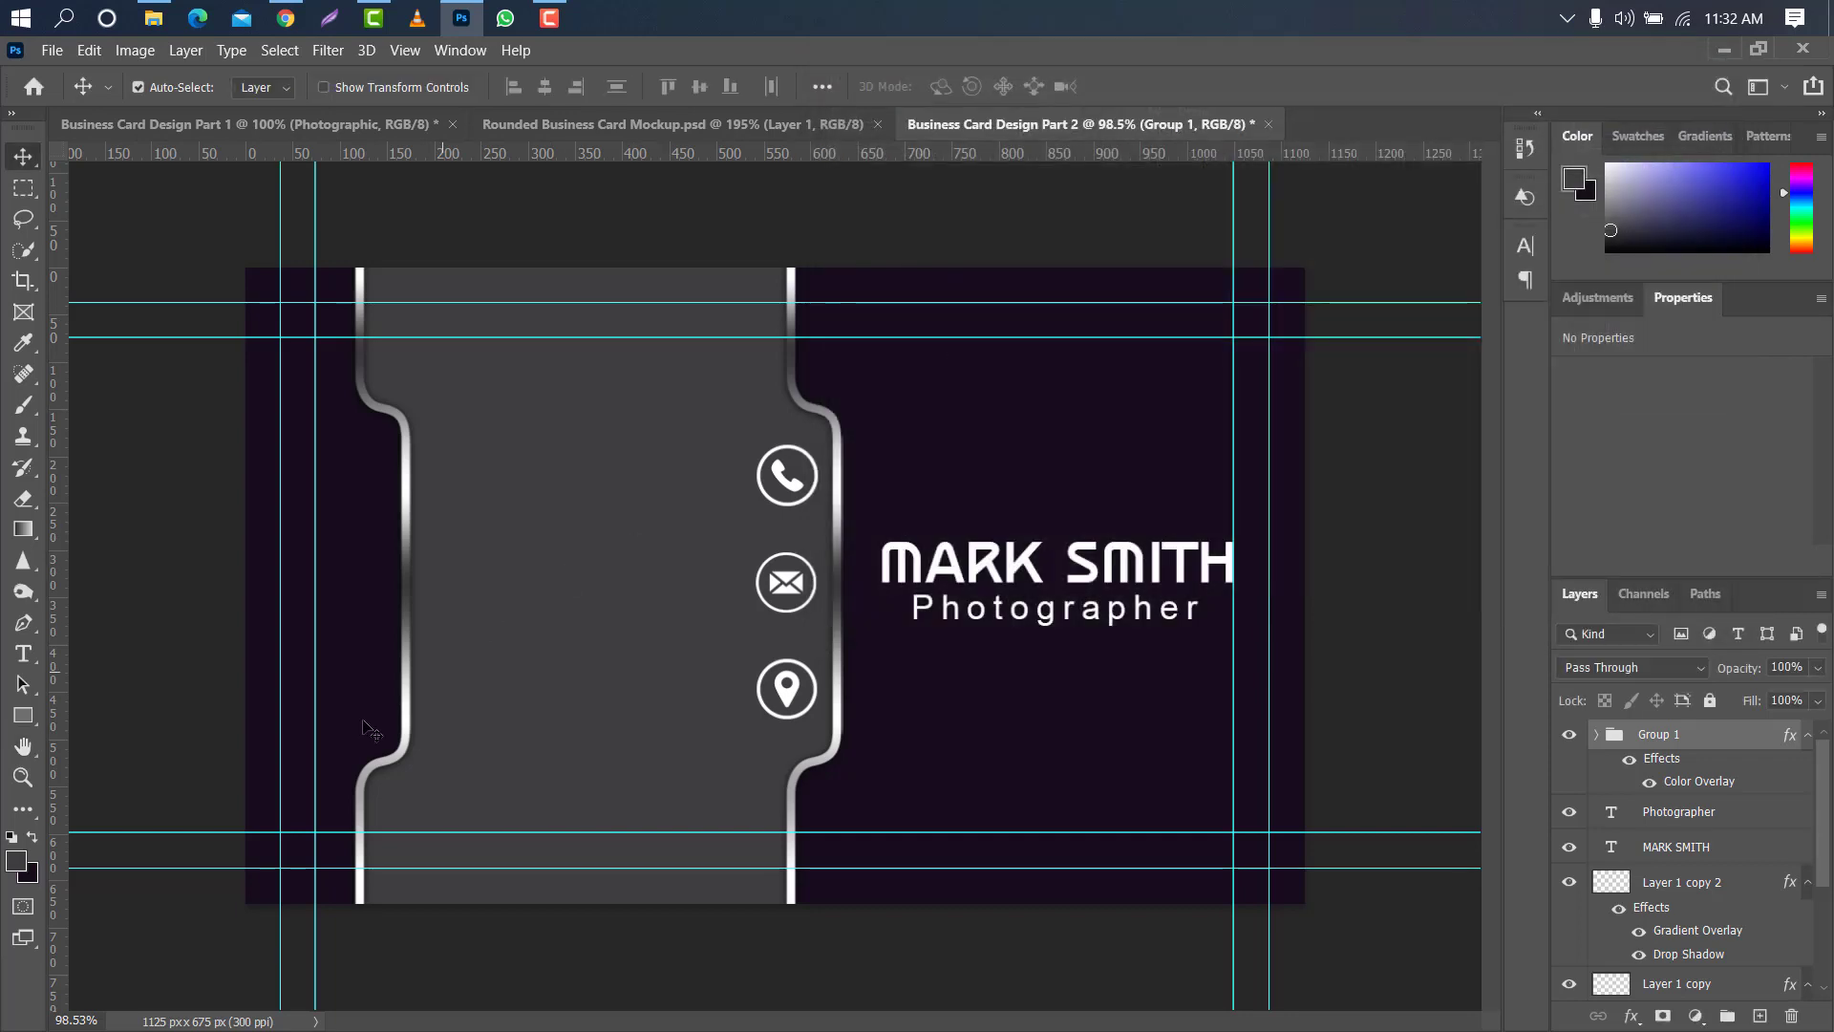
# - Add a text layer with the contact's phone number on the grey panel near the phone icon
pyautogui.click(24, 655)
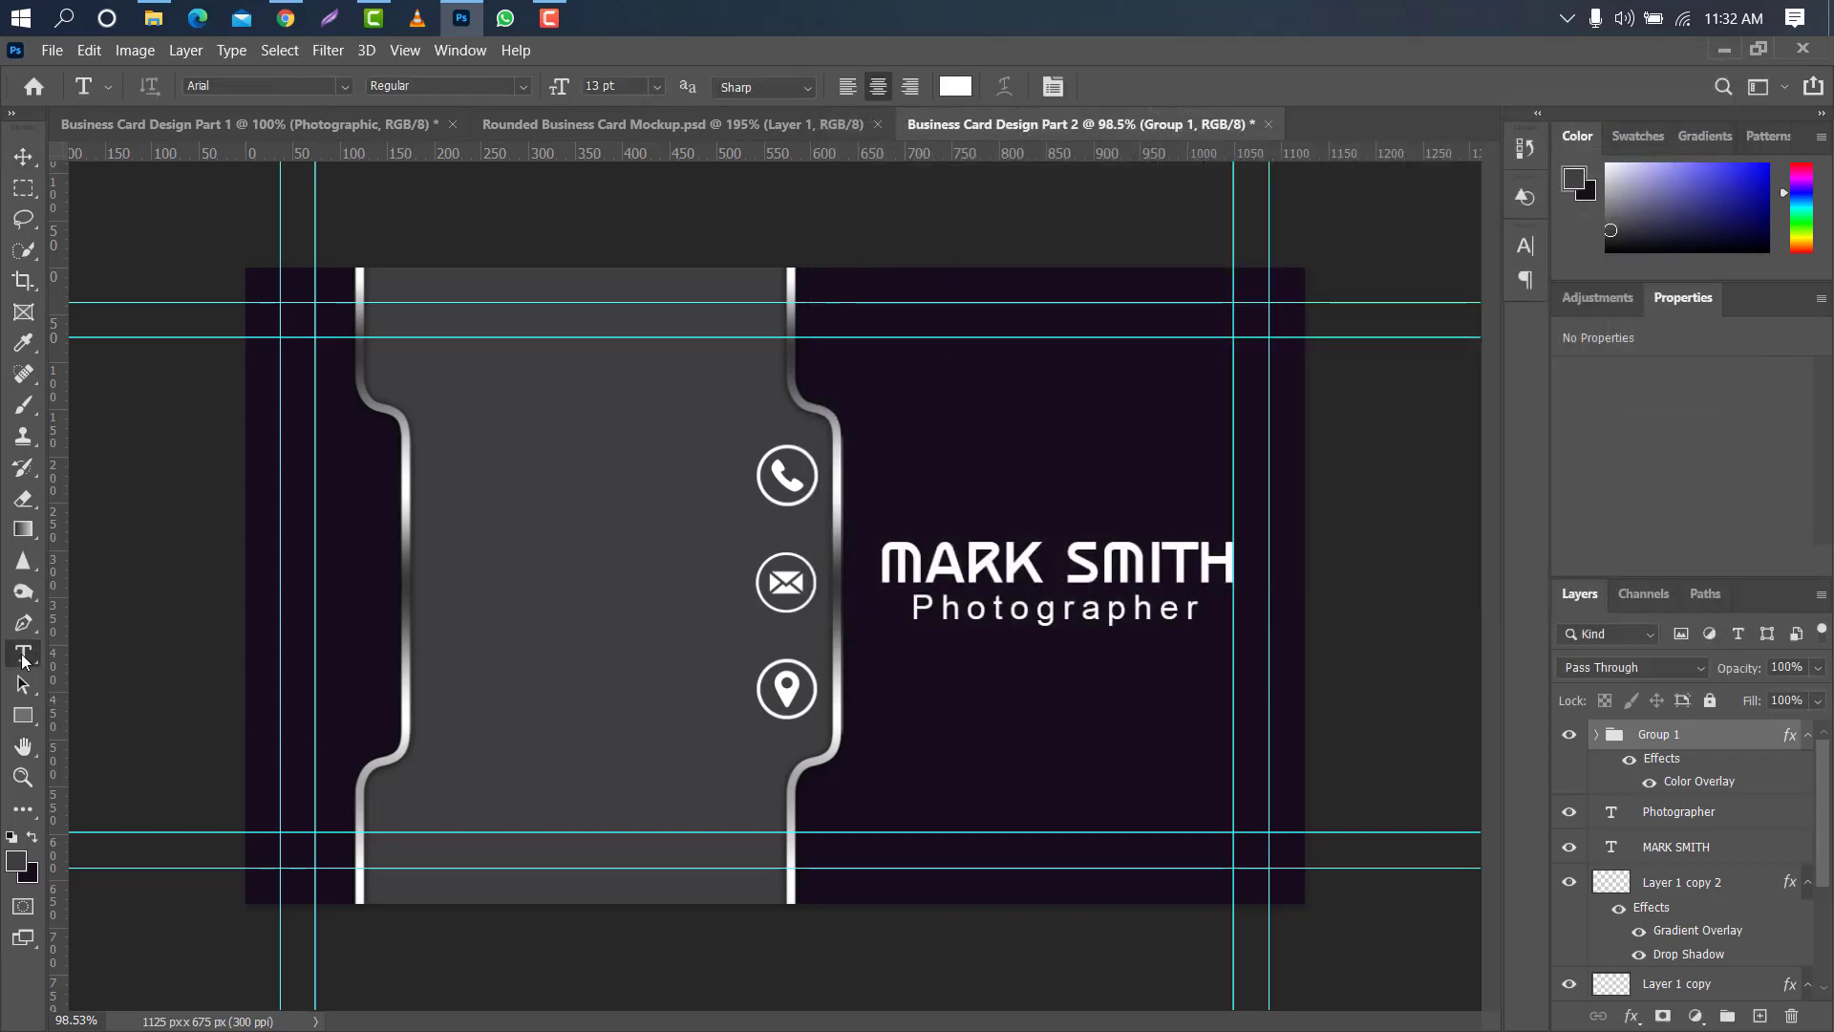
pyautogui.click(482, 466)
pyautogui.write('+000')
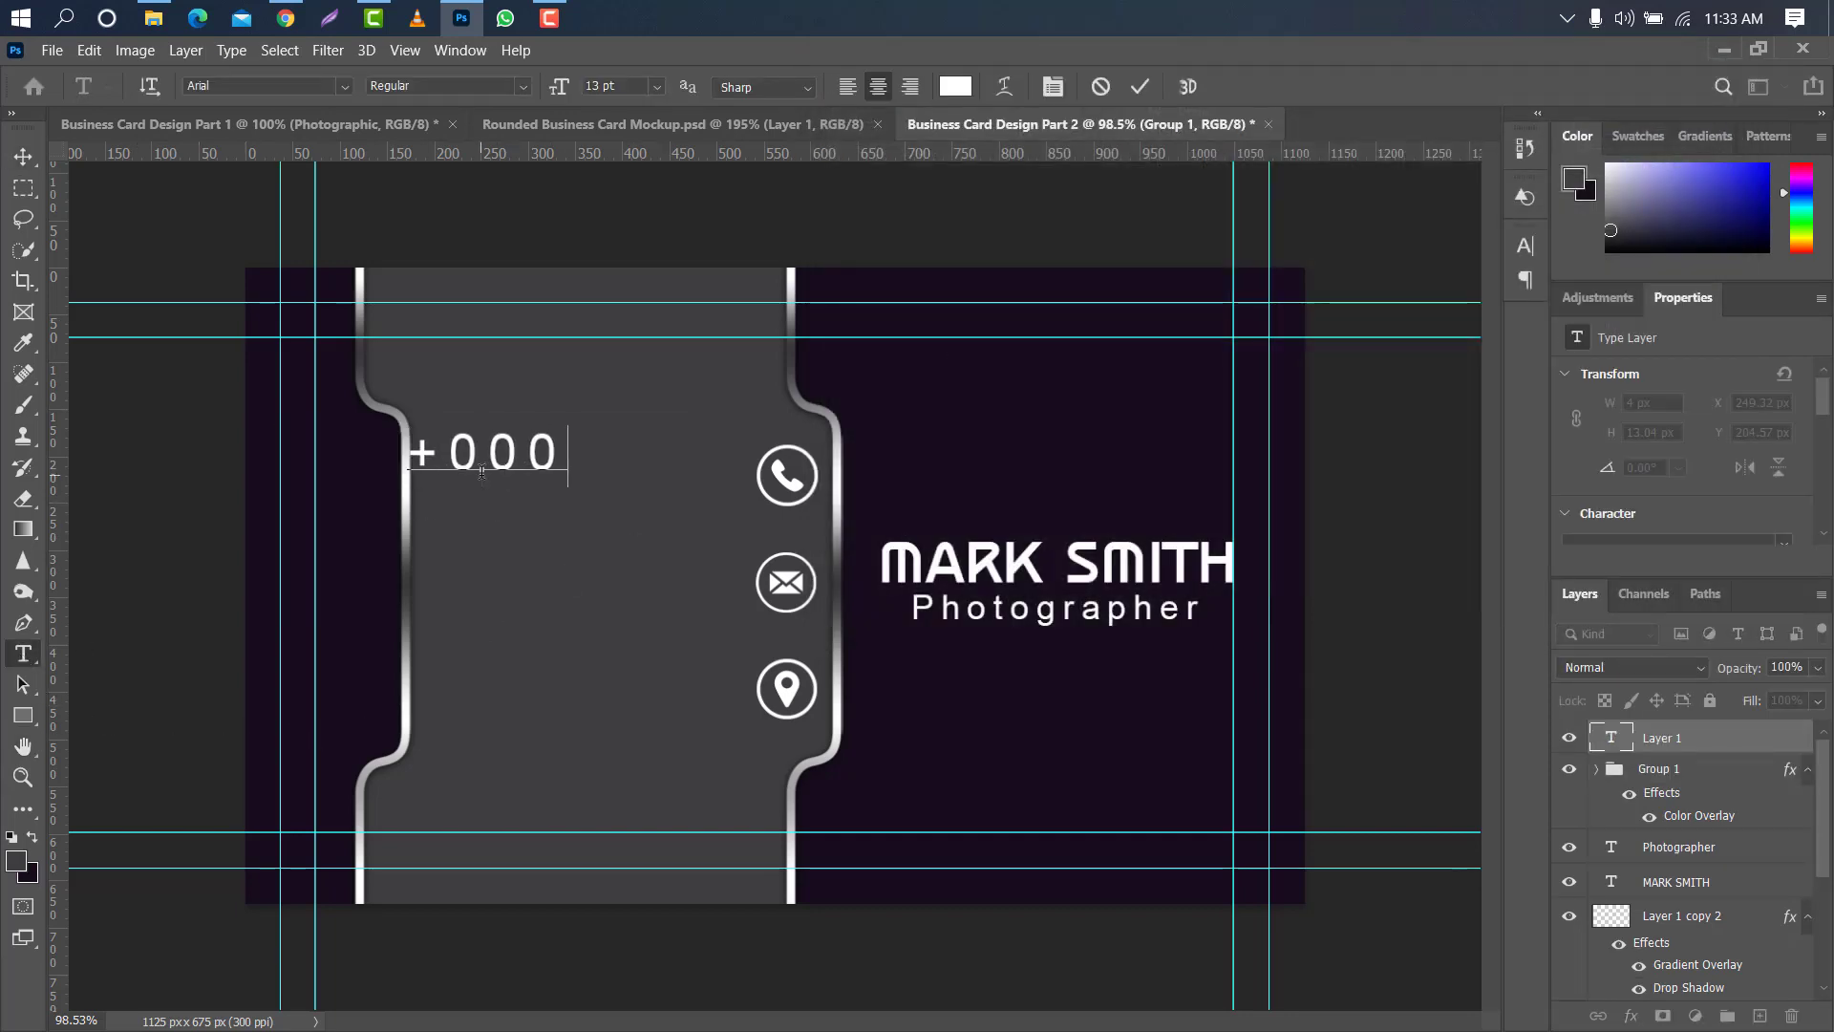
pyautogui.write(' 12345 6789')
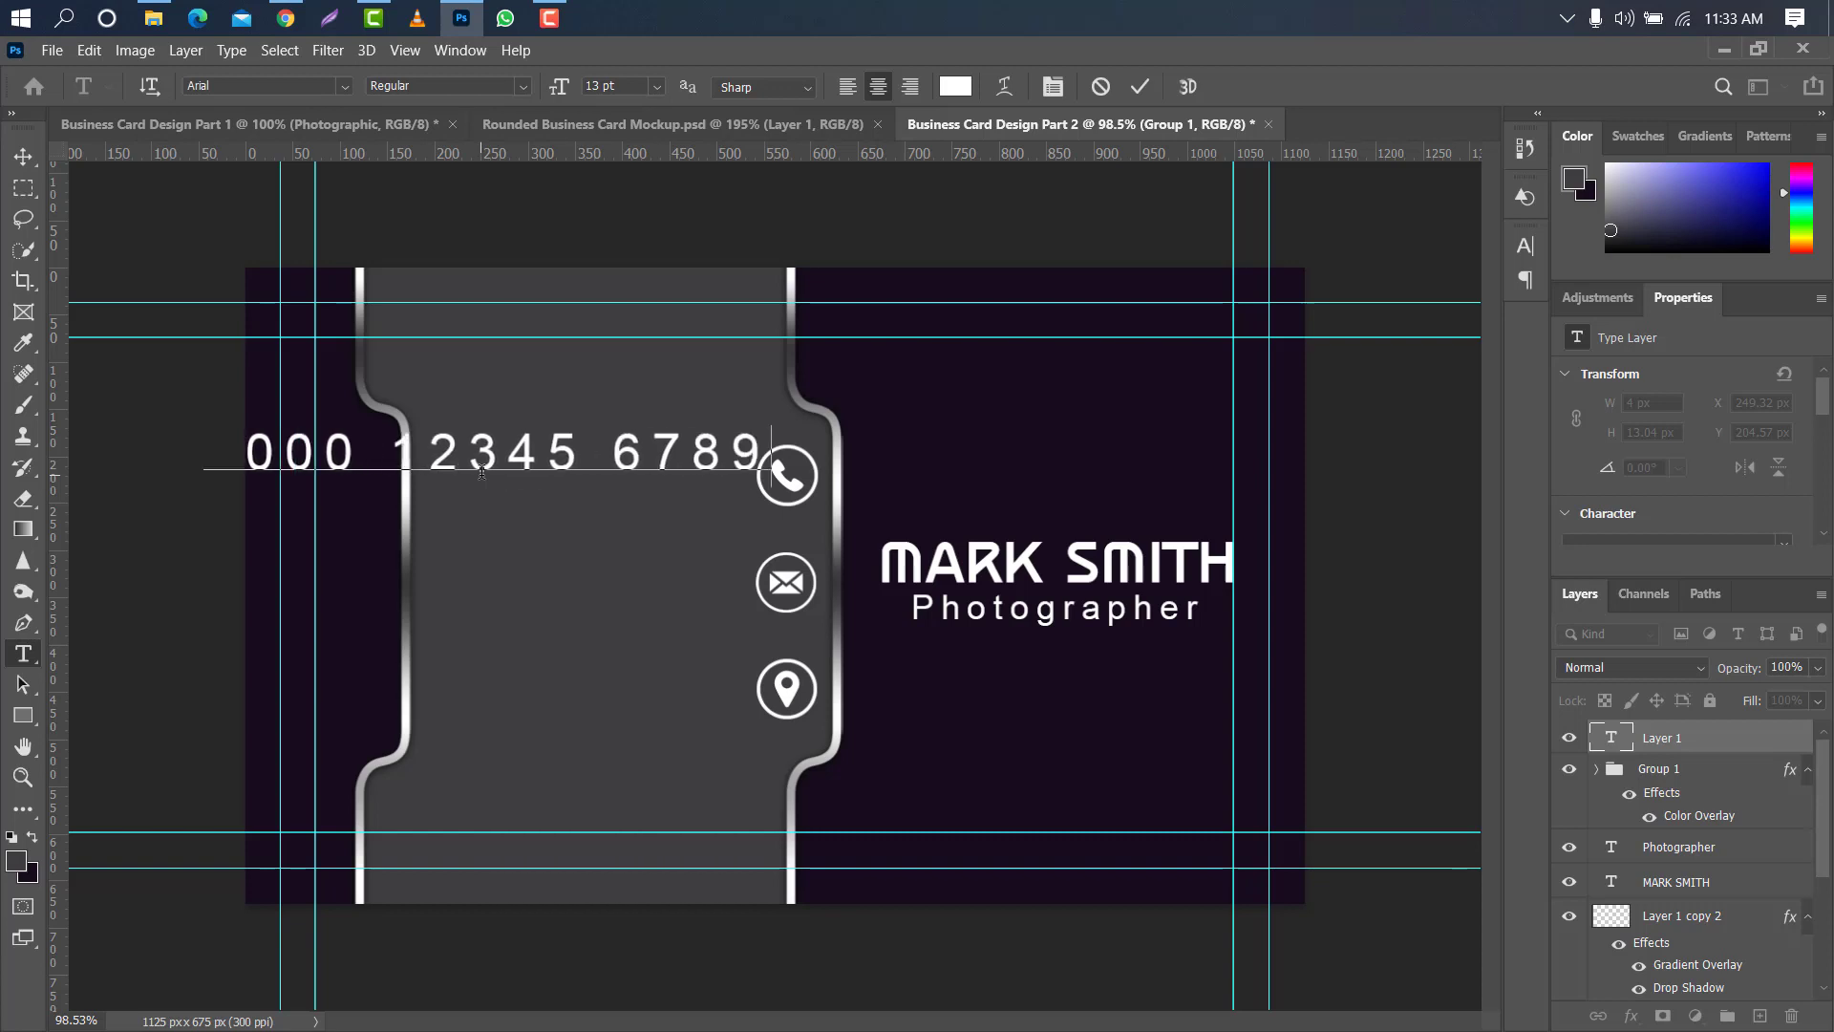
pyautogui.click(1138, 87)
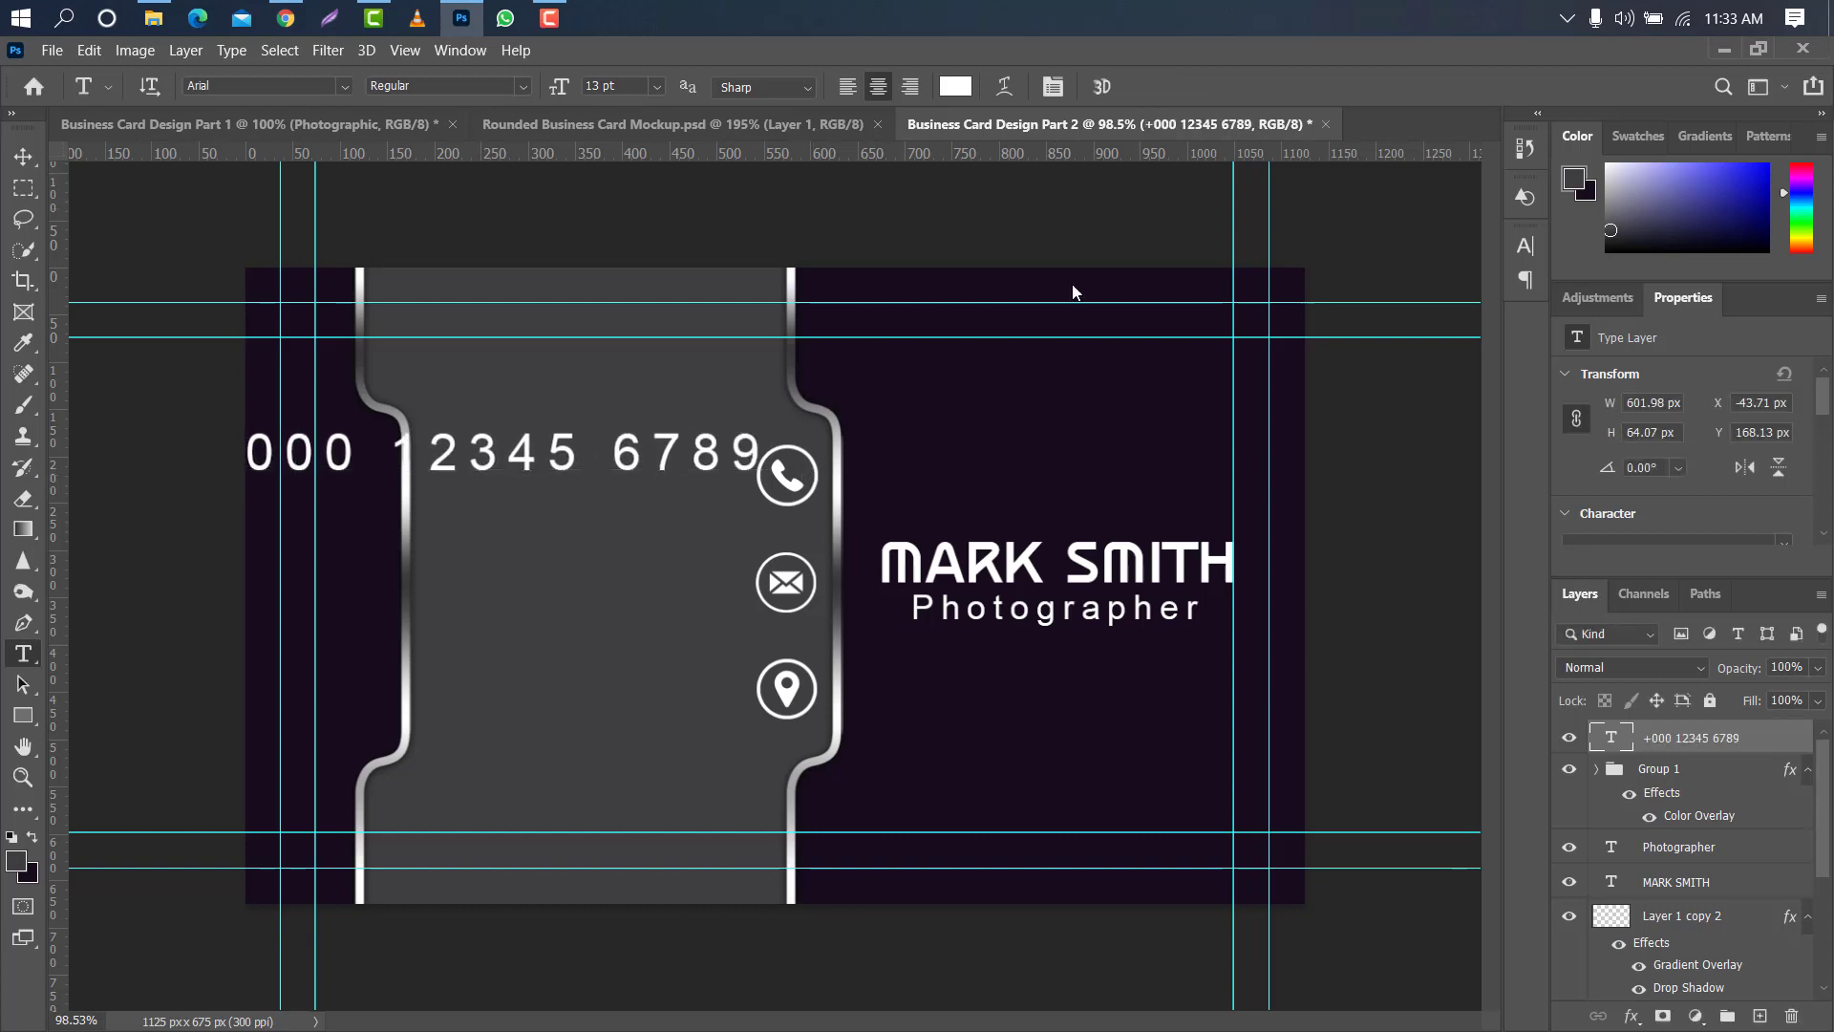
# - Set the phone number text's tracking to 0
pyautogui.click(1525, 246)
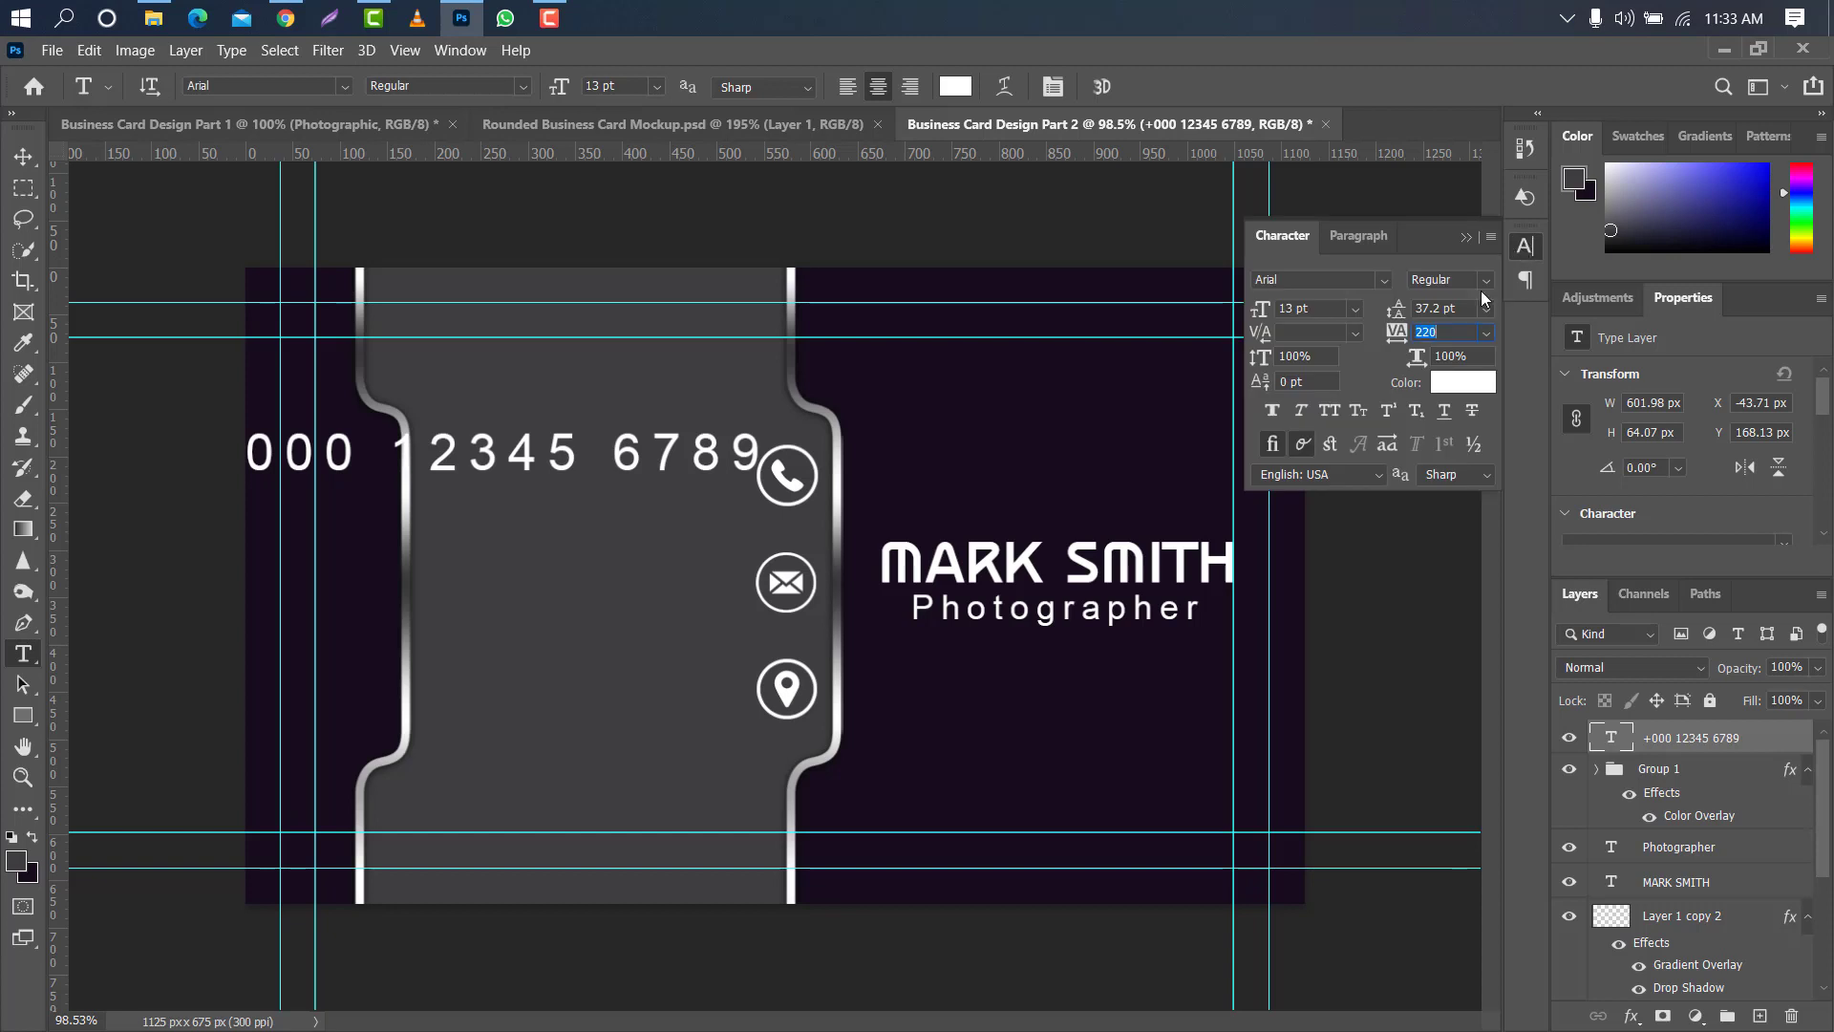
pyautogui.write('0')
pyautogui.press('Return')
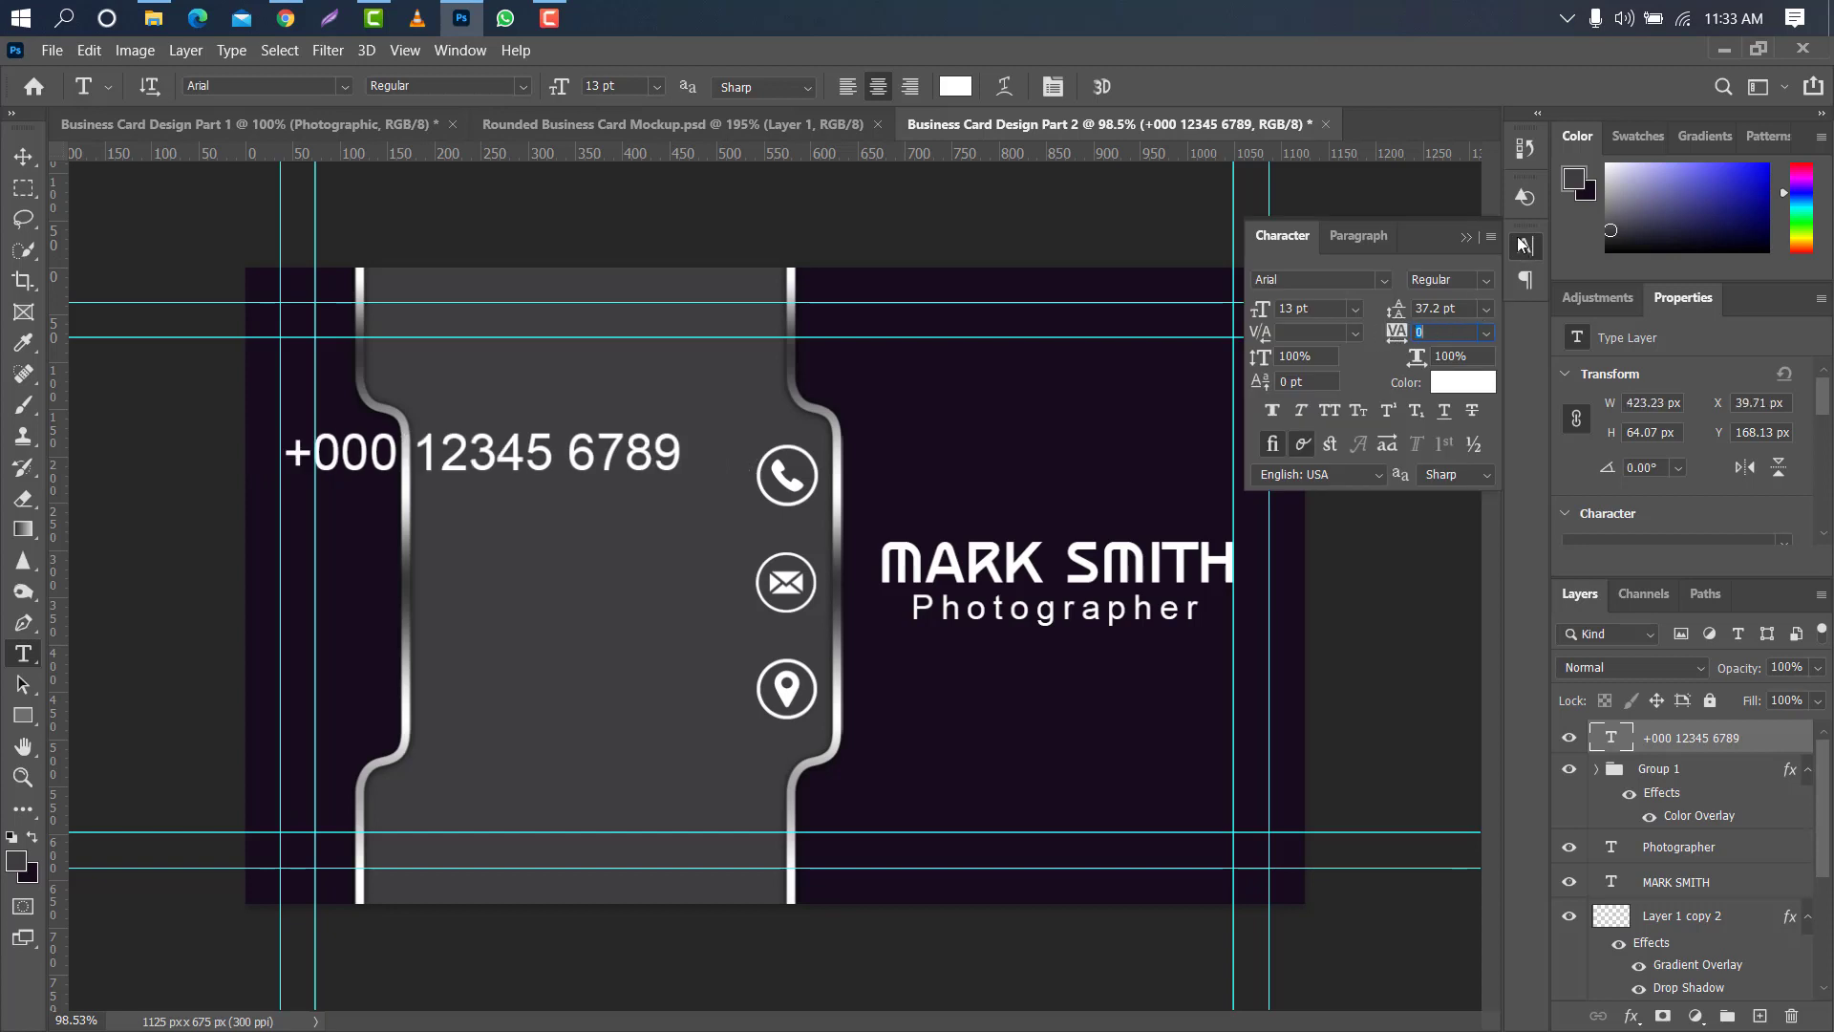
pyautogui.click(1467, 238)
# - Scale the phone number text to about 61% and place it beside the phone icon
pyautogui.hotkey('ctrl', 't')
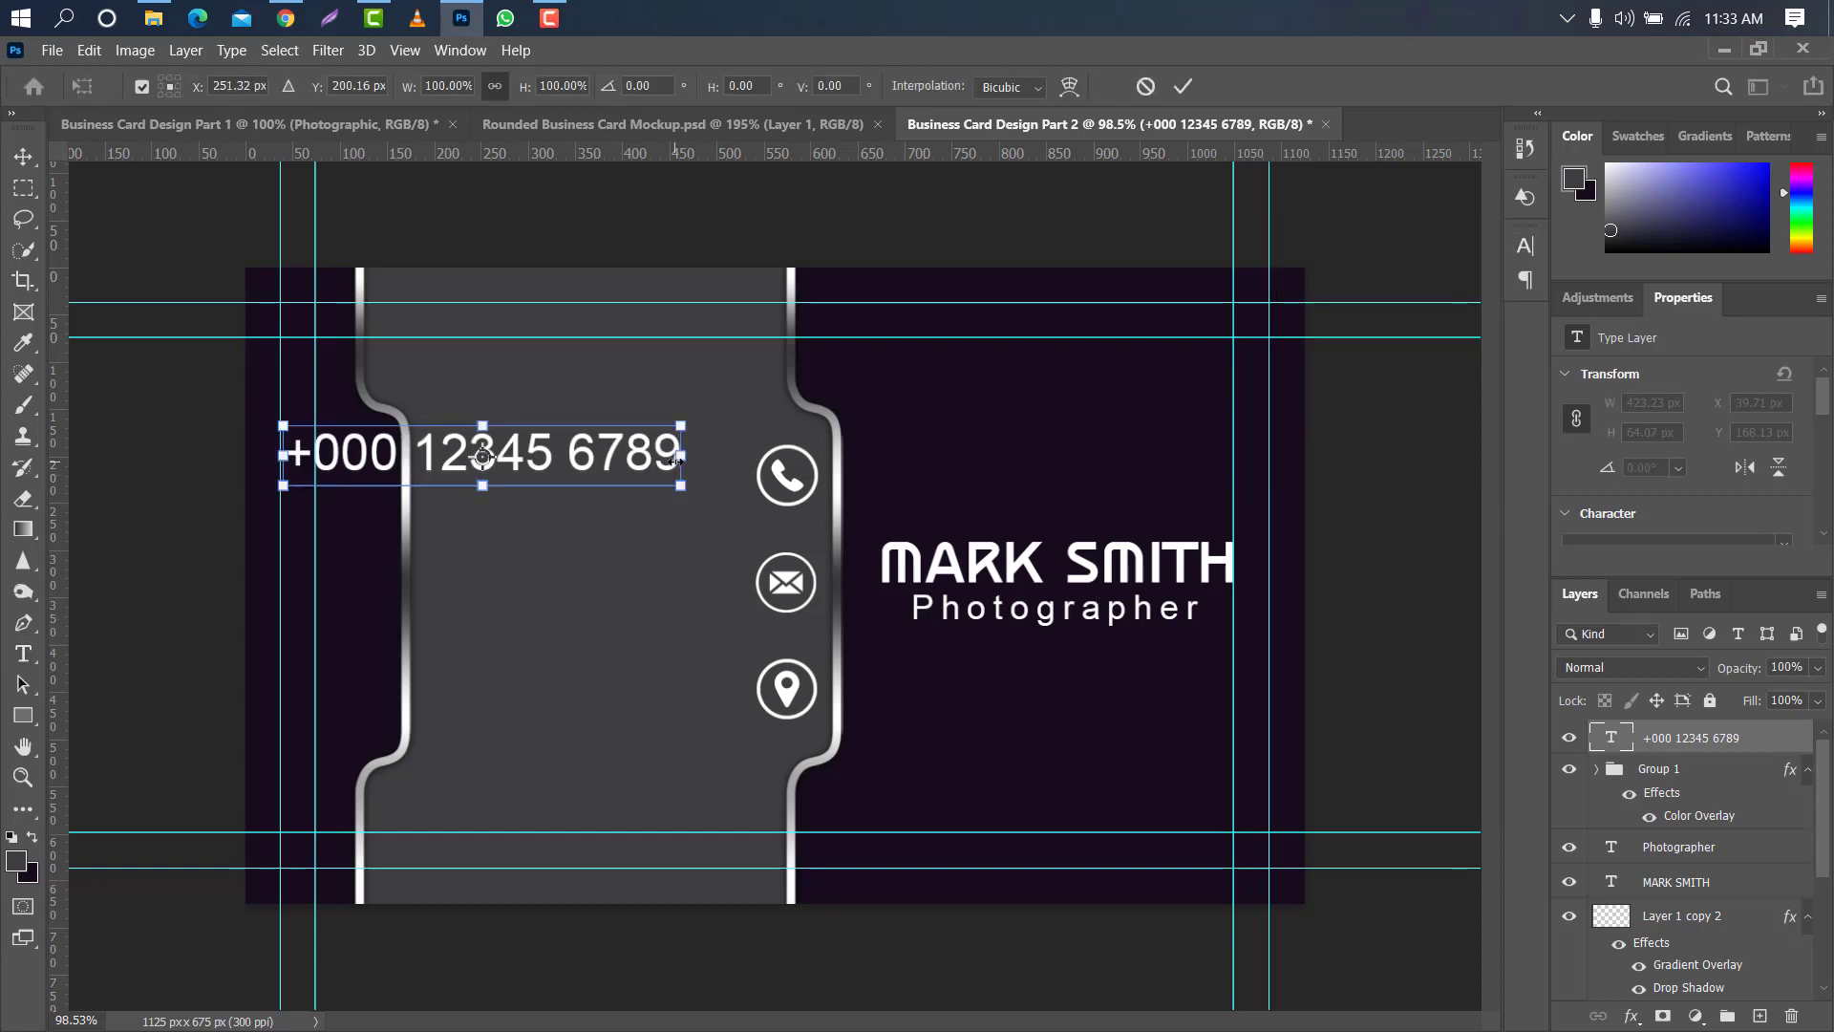
pyautogui.moveTo(676, 462)
pyautogui.mouseDown()
pyautogui.moveTo(536, 454)
pyautogui.moveTo(688, 477)
pyautogui.mouseUp()
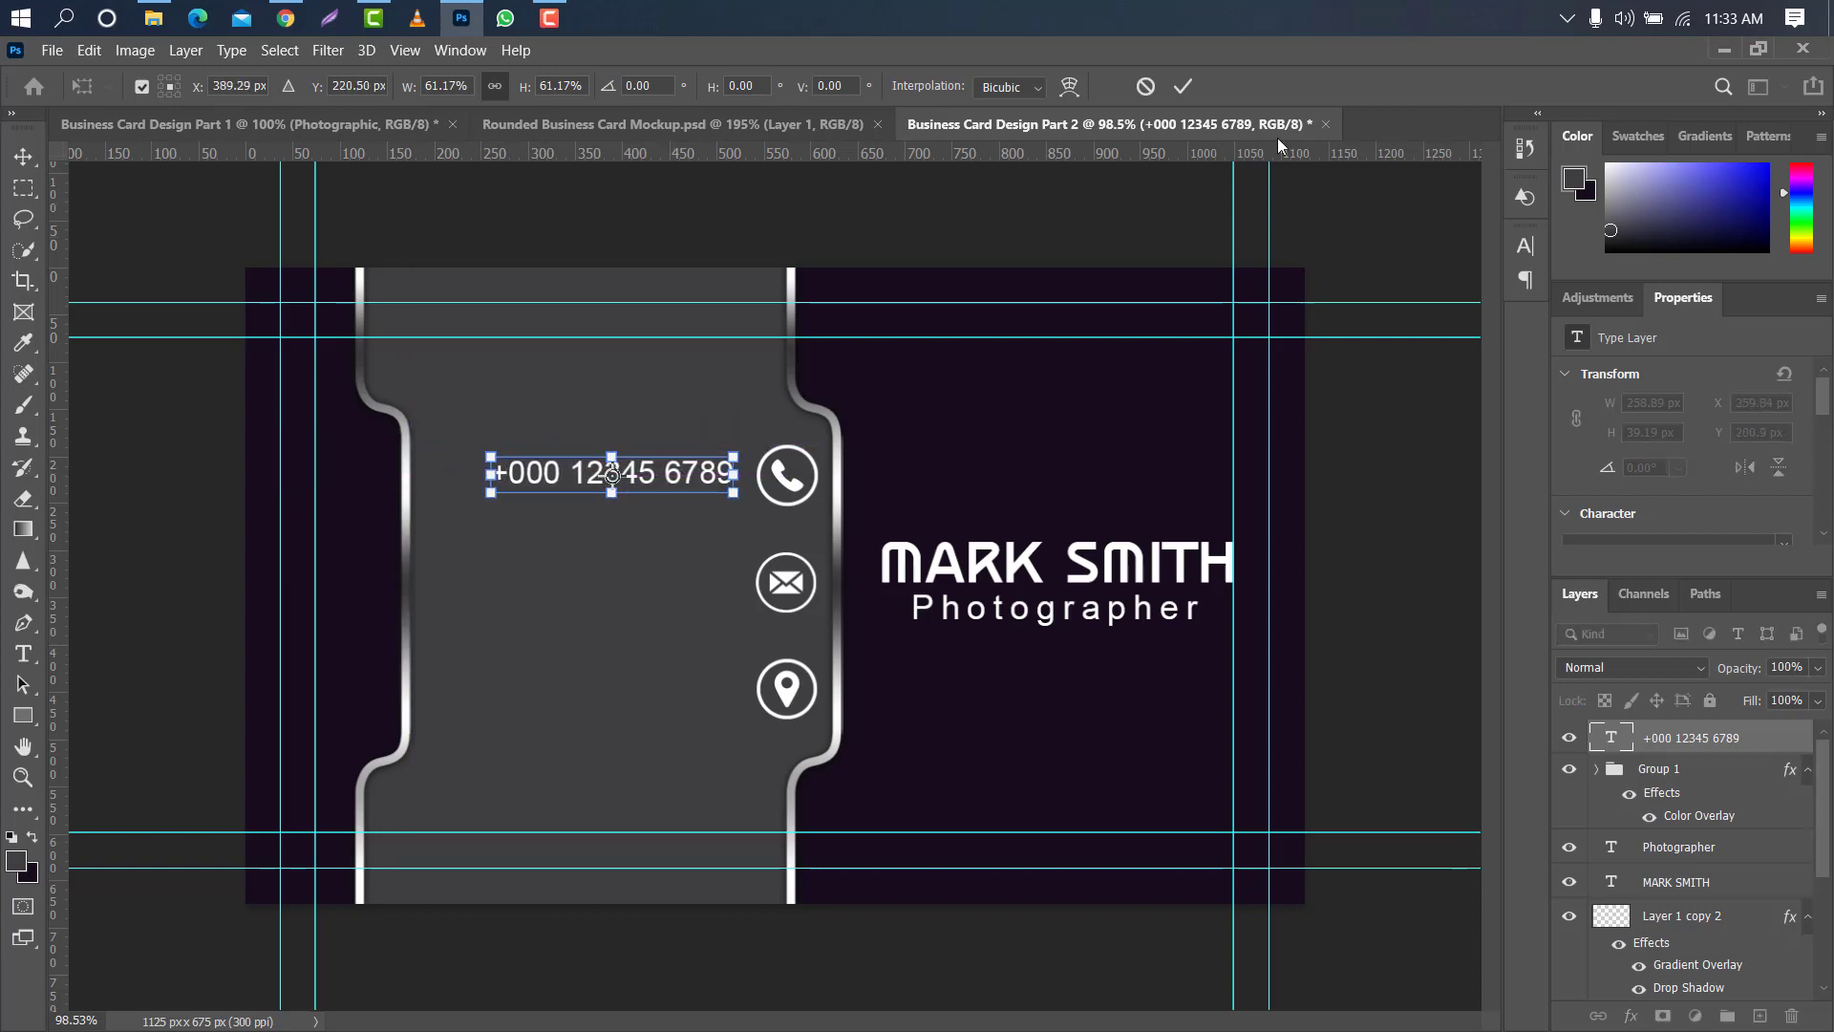
pyautogui.click(1184, 86)
# - Set the phone number's tracking to 60 and nudge the text slightly up beside the phone icon
pyautogui.click(1526, 248)
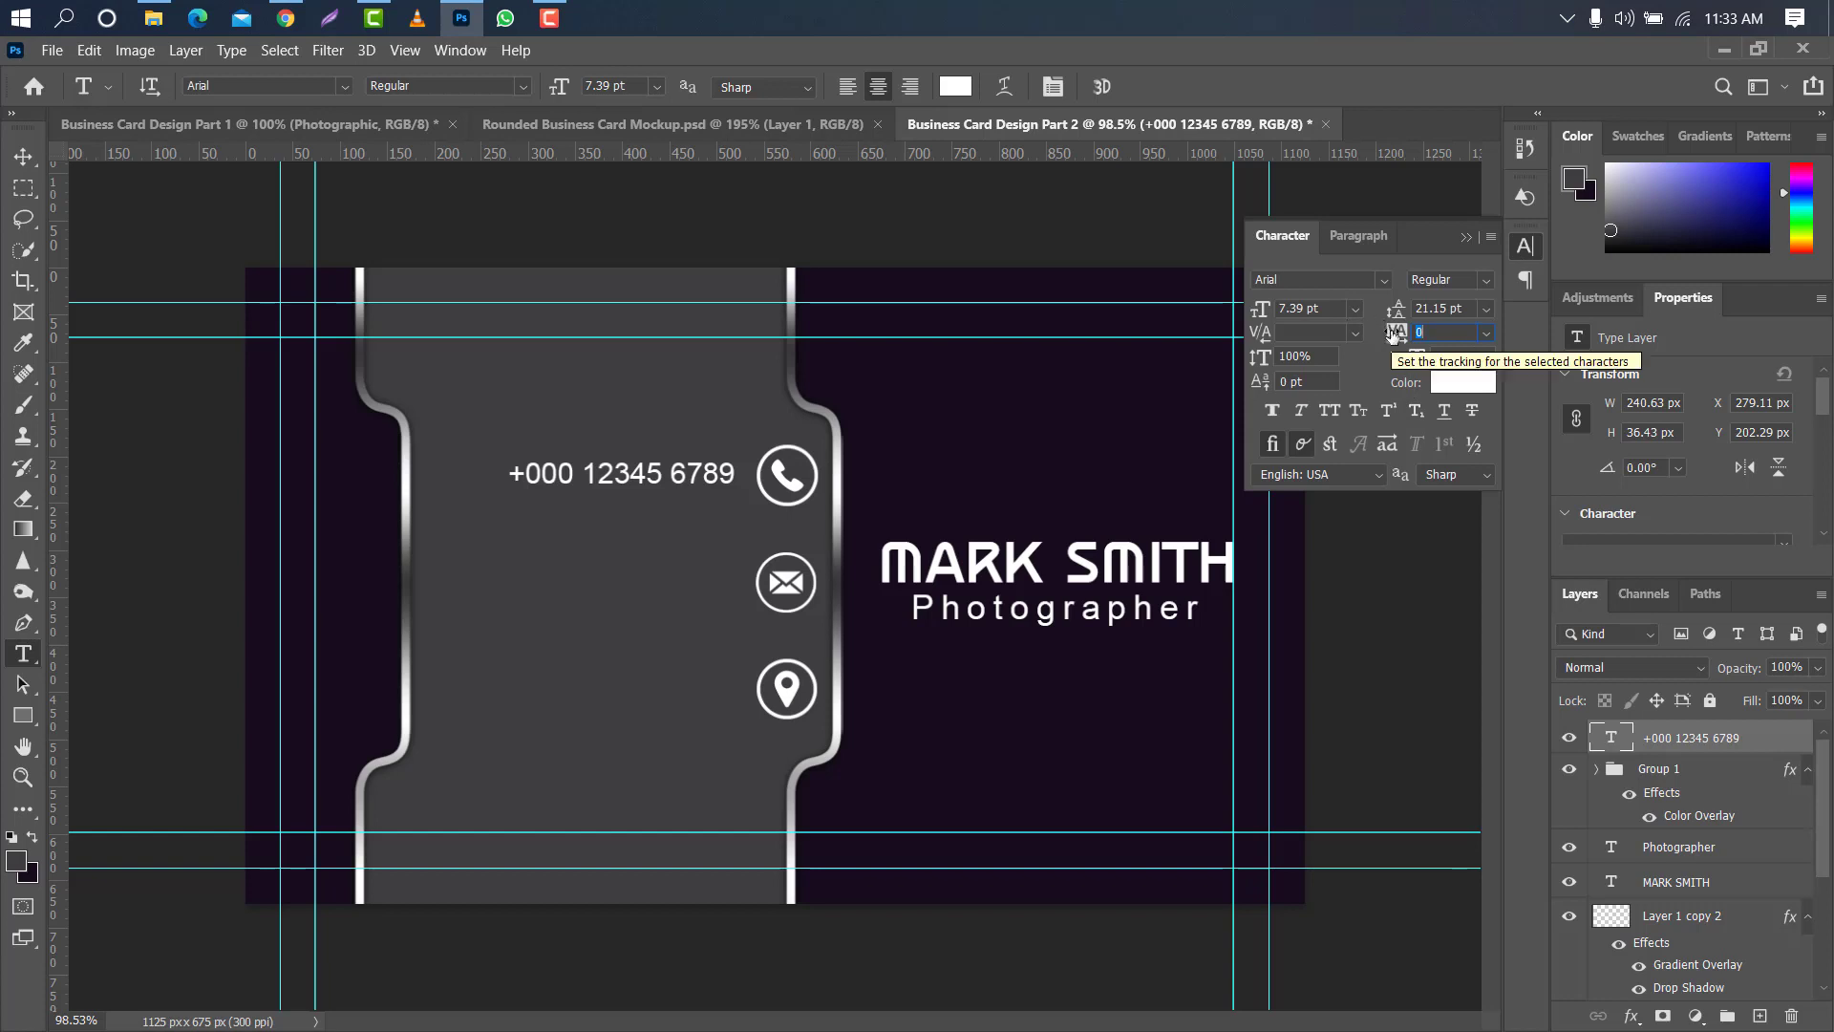
pyautogui.write('60')
pyautogui.press('Return')
pyautogui.click(1464, 237)
pyautogui.press('v')
pyautogui.moveTo(579, 476); pyautogui.dragTo(576, 468)
# - Duplicate the phone number layer and place the copy directly below the original
pyautogui.moveTo(1779, 737); pyautogui.dragTo(1760, 1016)
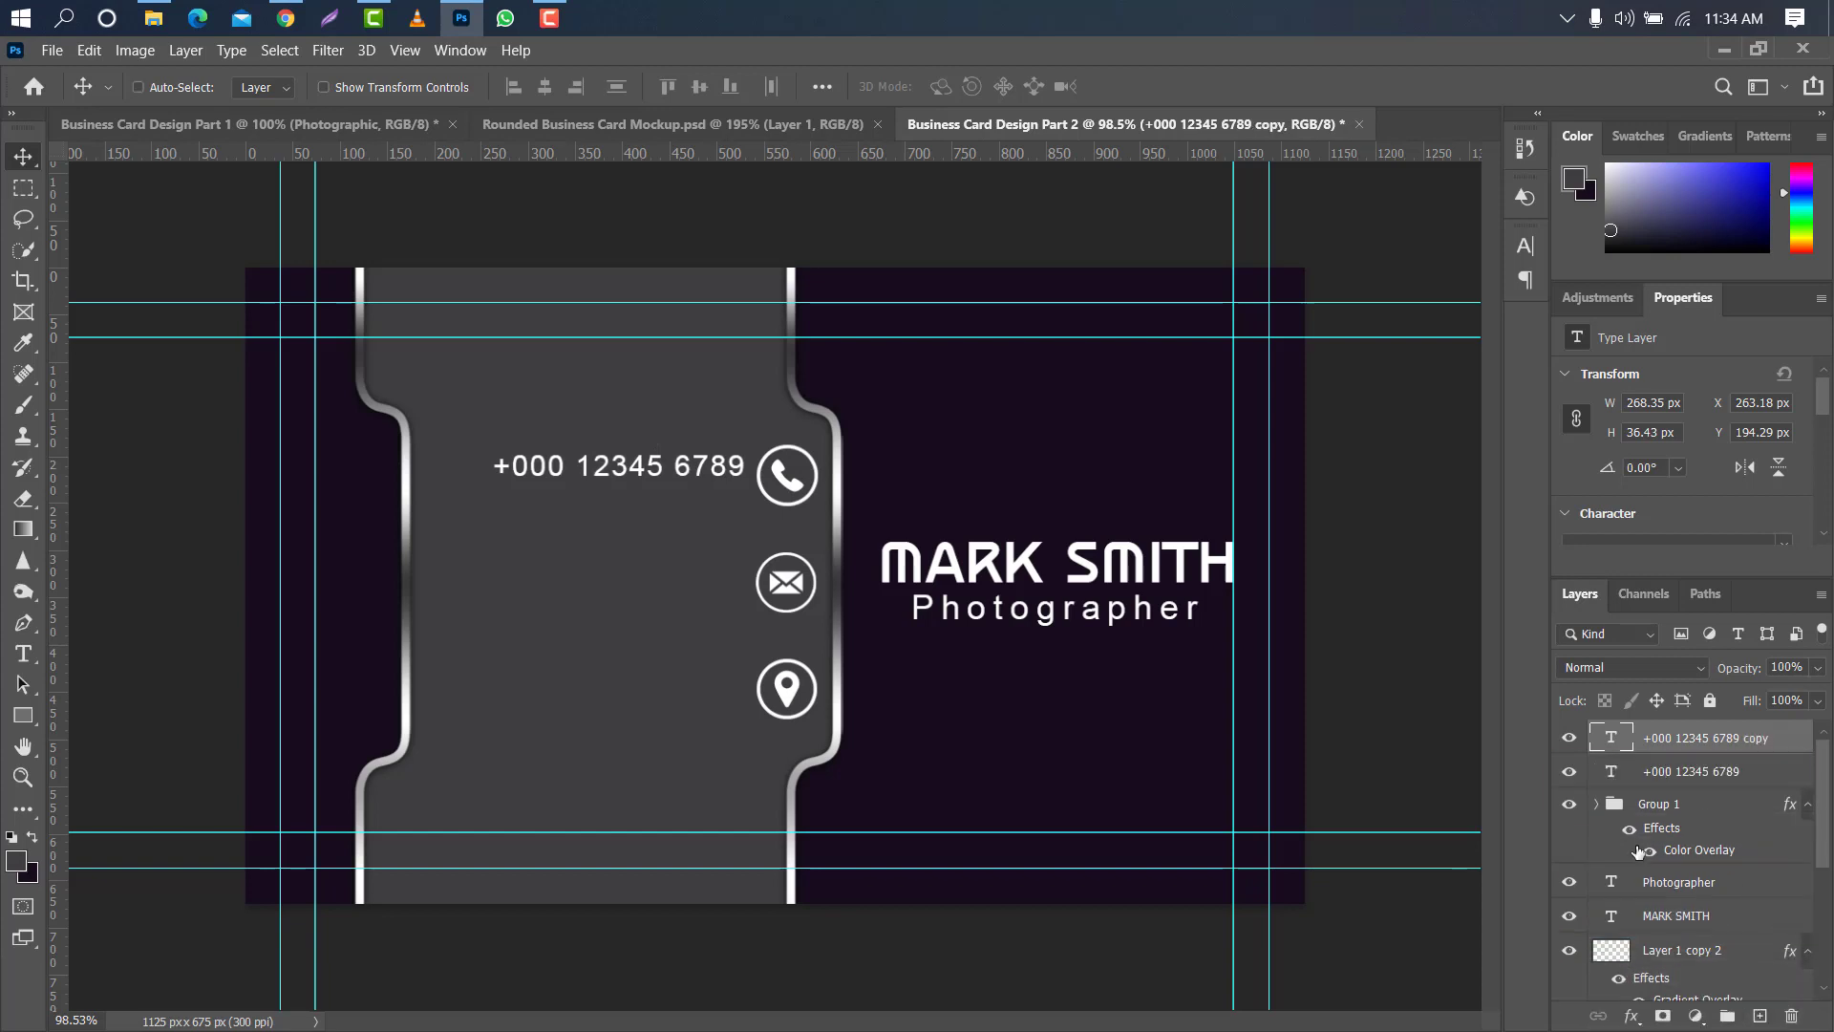
pyautogui.hotkey('ctrl', 't')
pyautogui.press('Down')
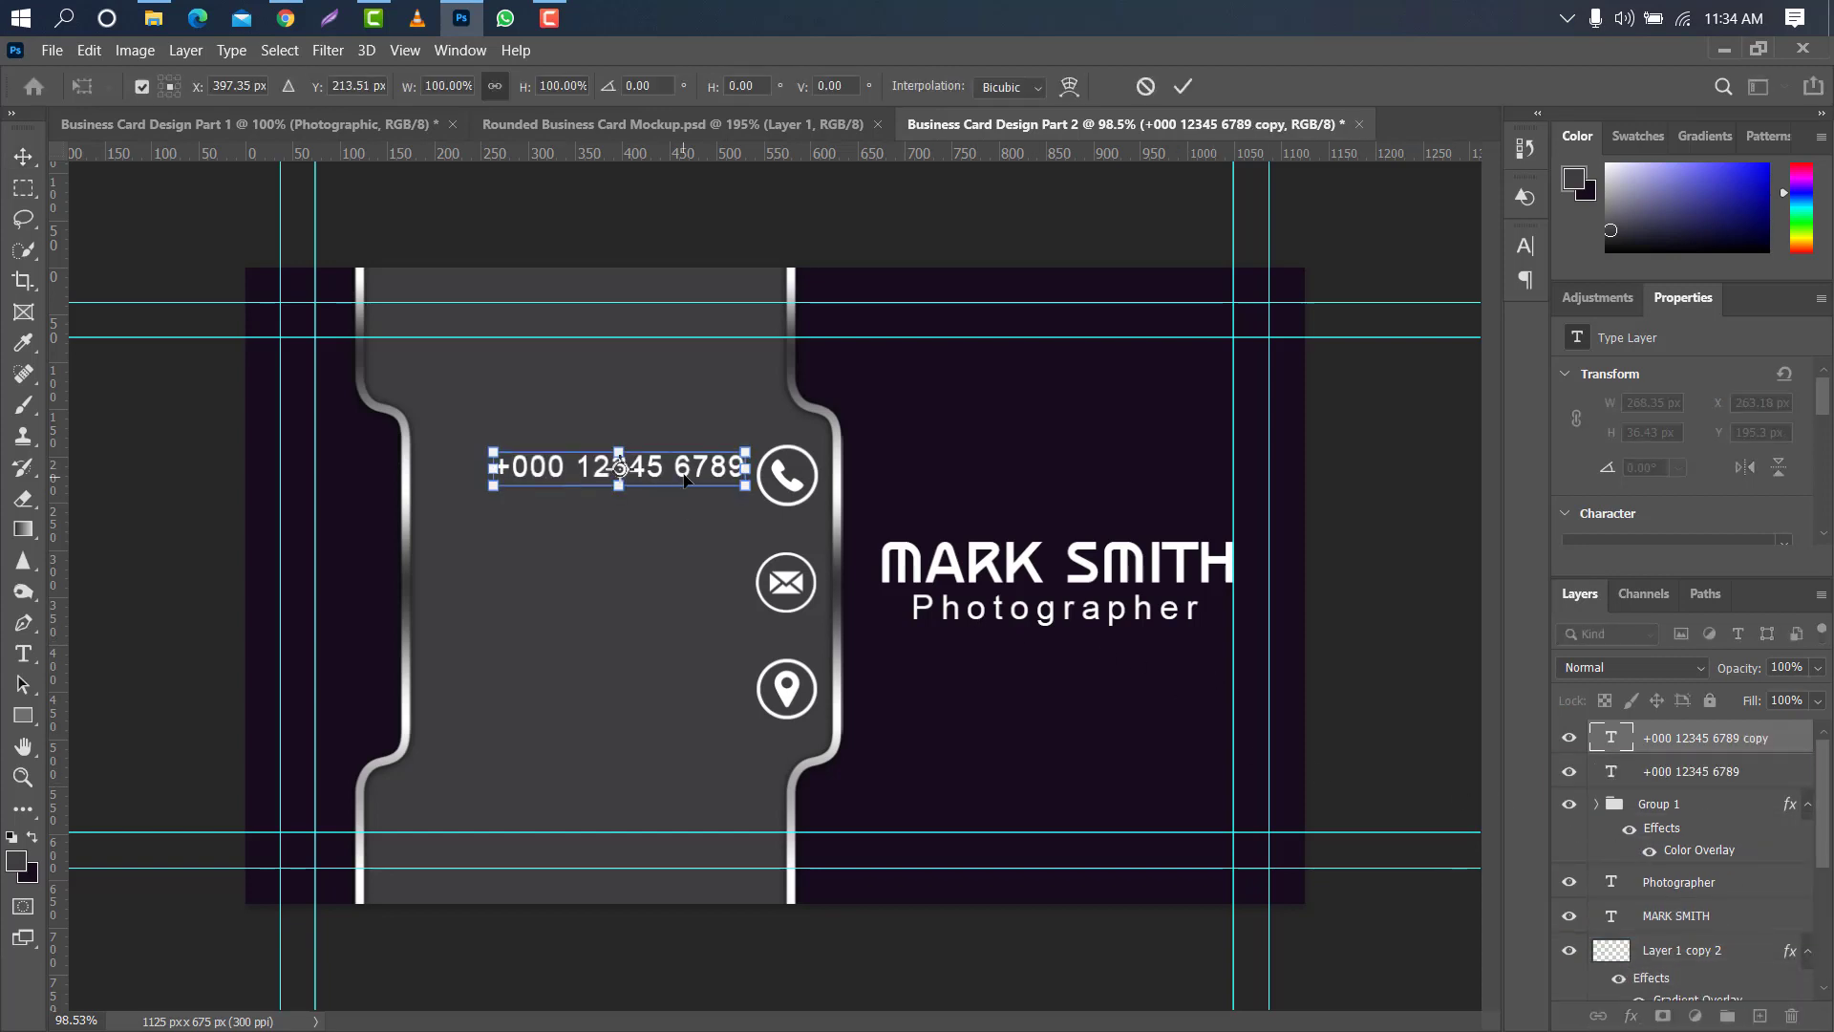
pyautogui.moveTo(684, 478); pyautogui.dragTo(681, 501)
pyautogui.click(1183, 86)
# - Move both phone number lines together slightly up to centre them on the phone icon
pyautogui.keyDown('shift'); pyautogui.click(1760, 778); pyautogui.keyUp('shift')
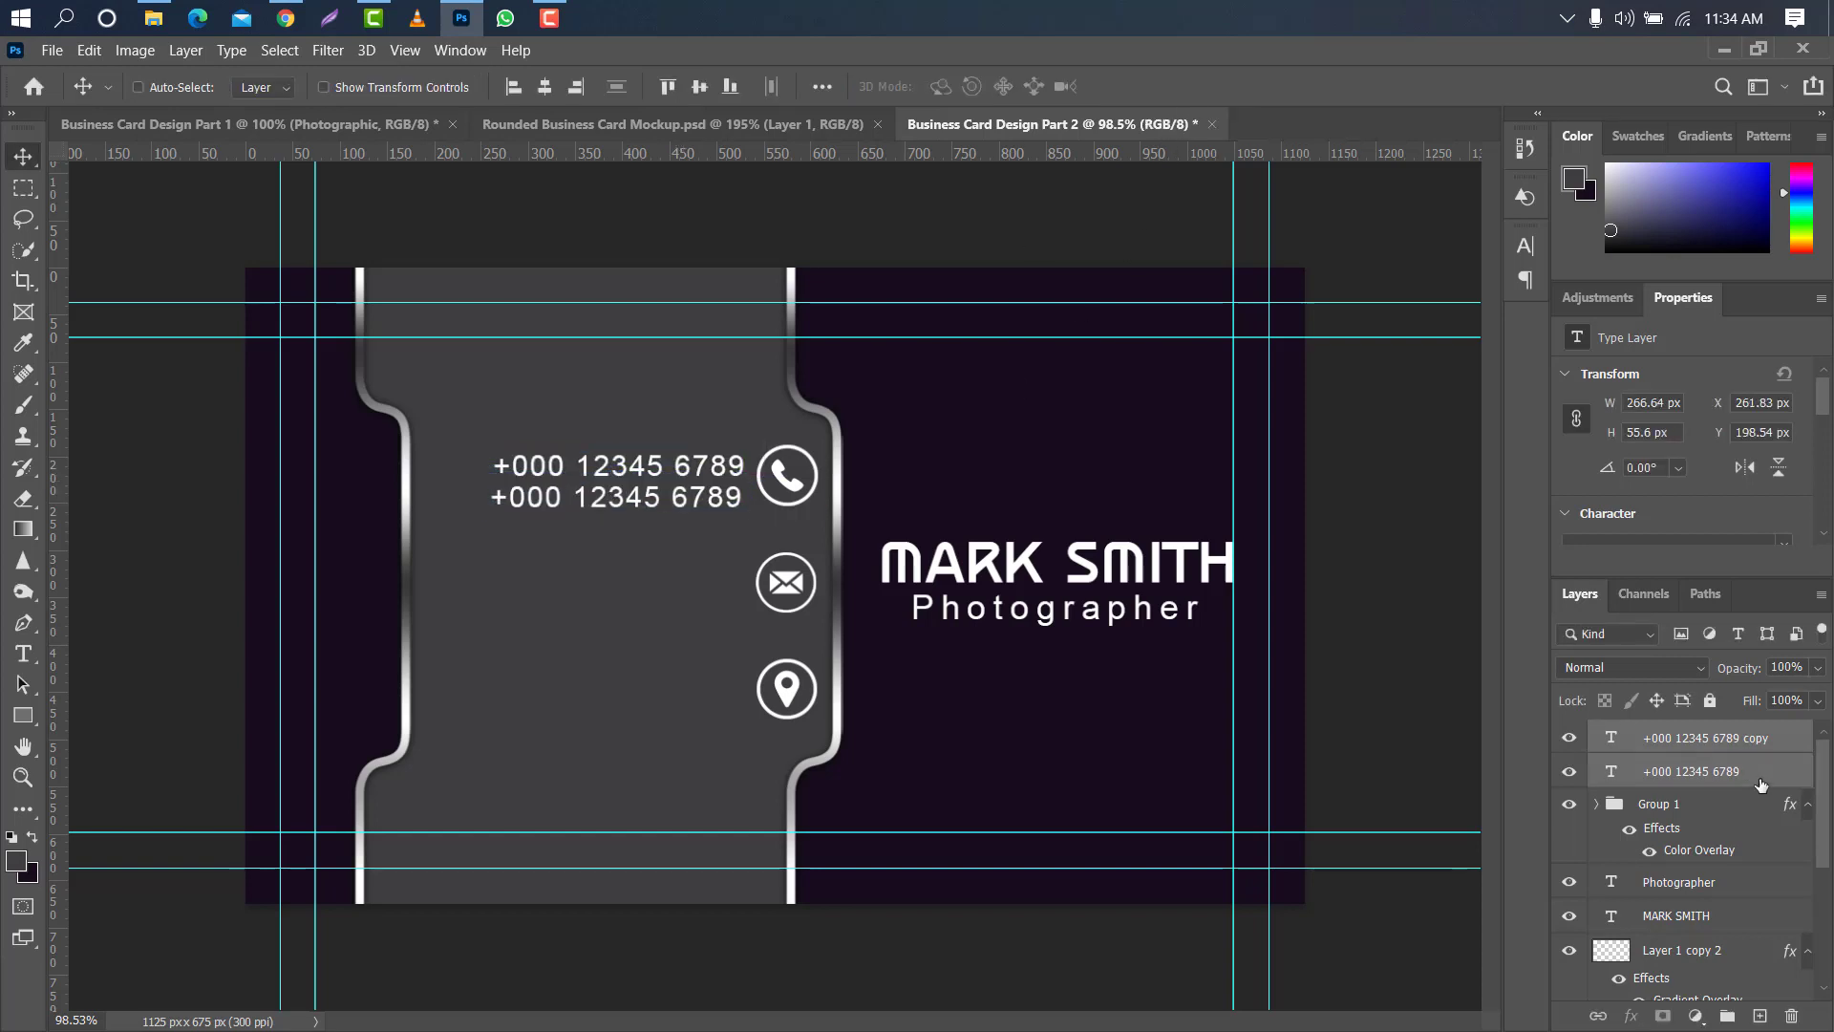
pyautogui.hotkey('ctrl', 't')
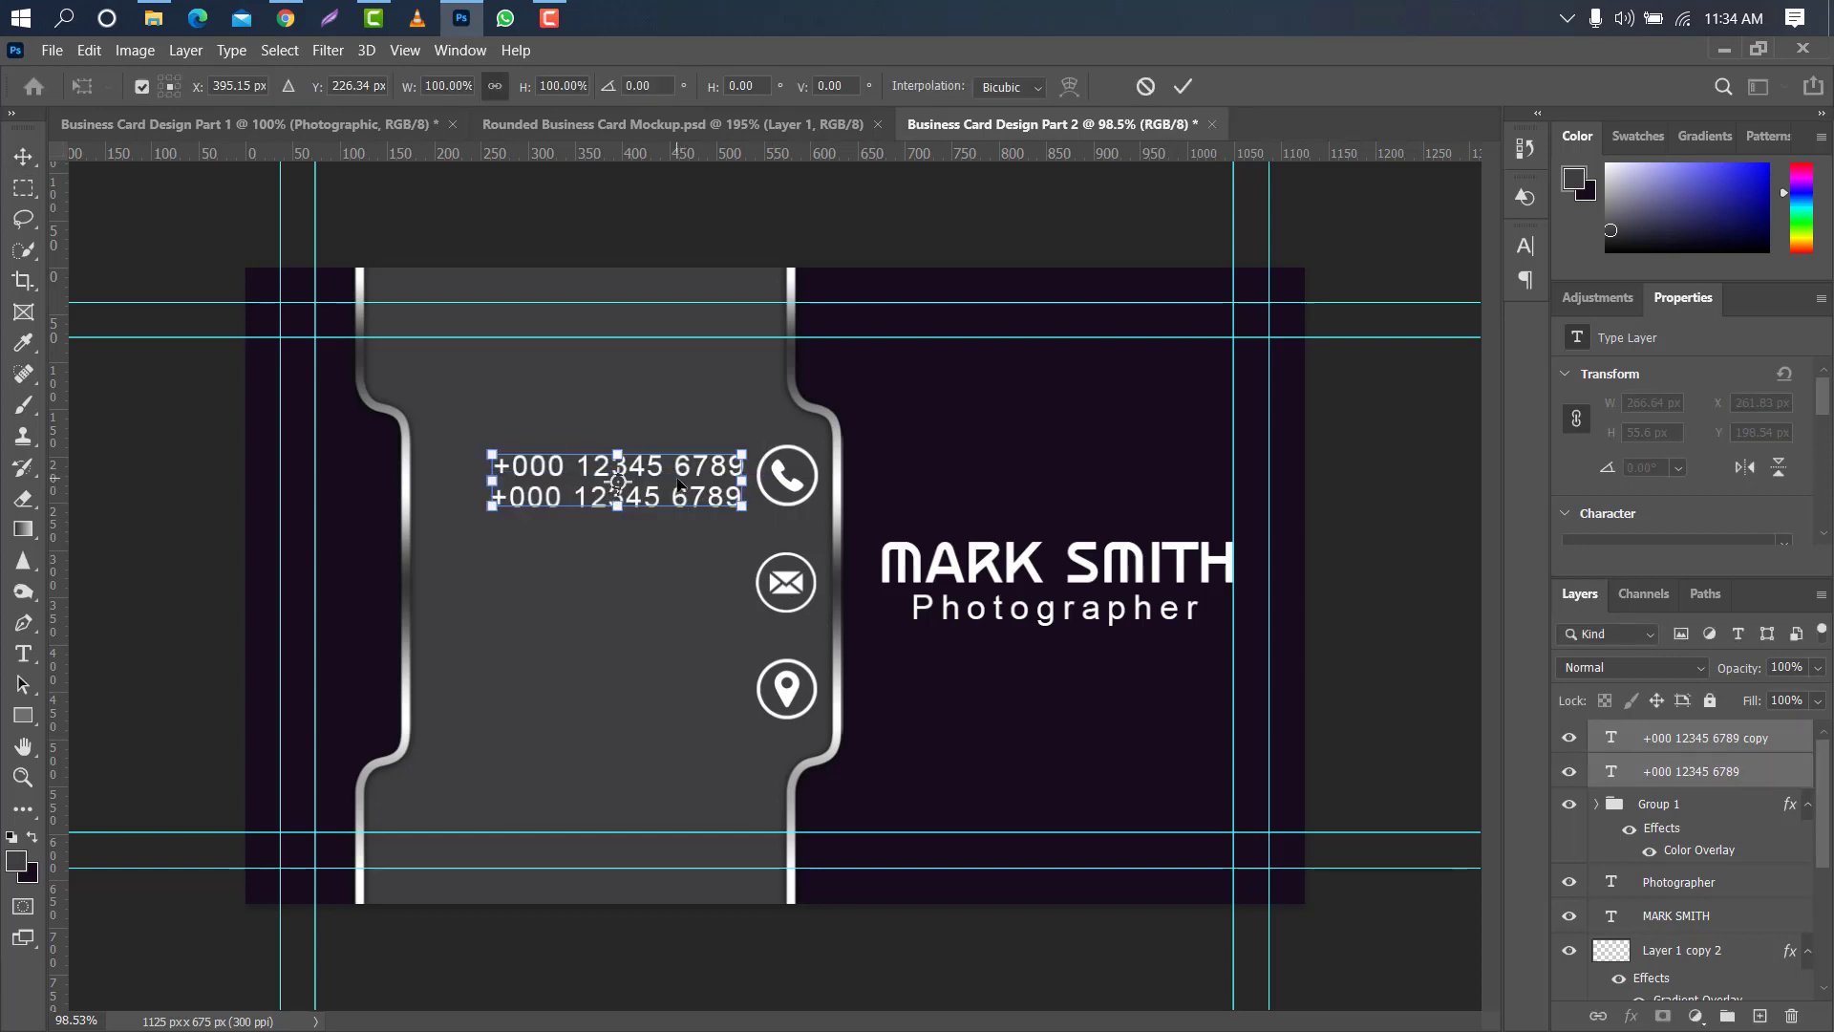
pyautogui.moveTo(680, 480); pyautogui.dragTo(680, 474)
pyautogui.press('Return')
# - Duplicate the lower phone number line and move the copy down beside the envelope icon
pyautogui.click(1778, 739)
pyautogui.moveTo(1778, 740); pyautogui.dragTo(1760, 1016)
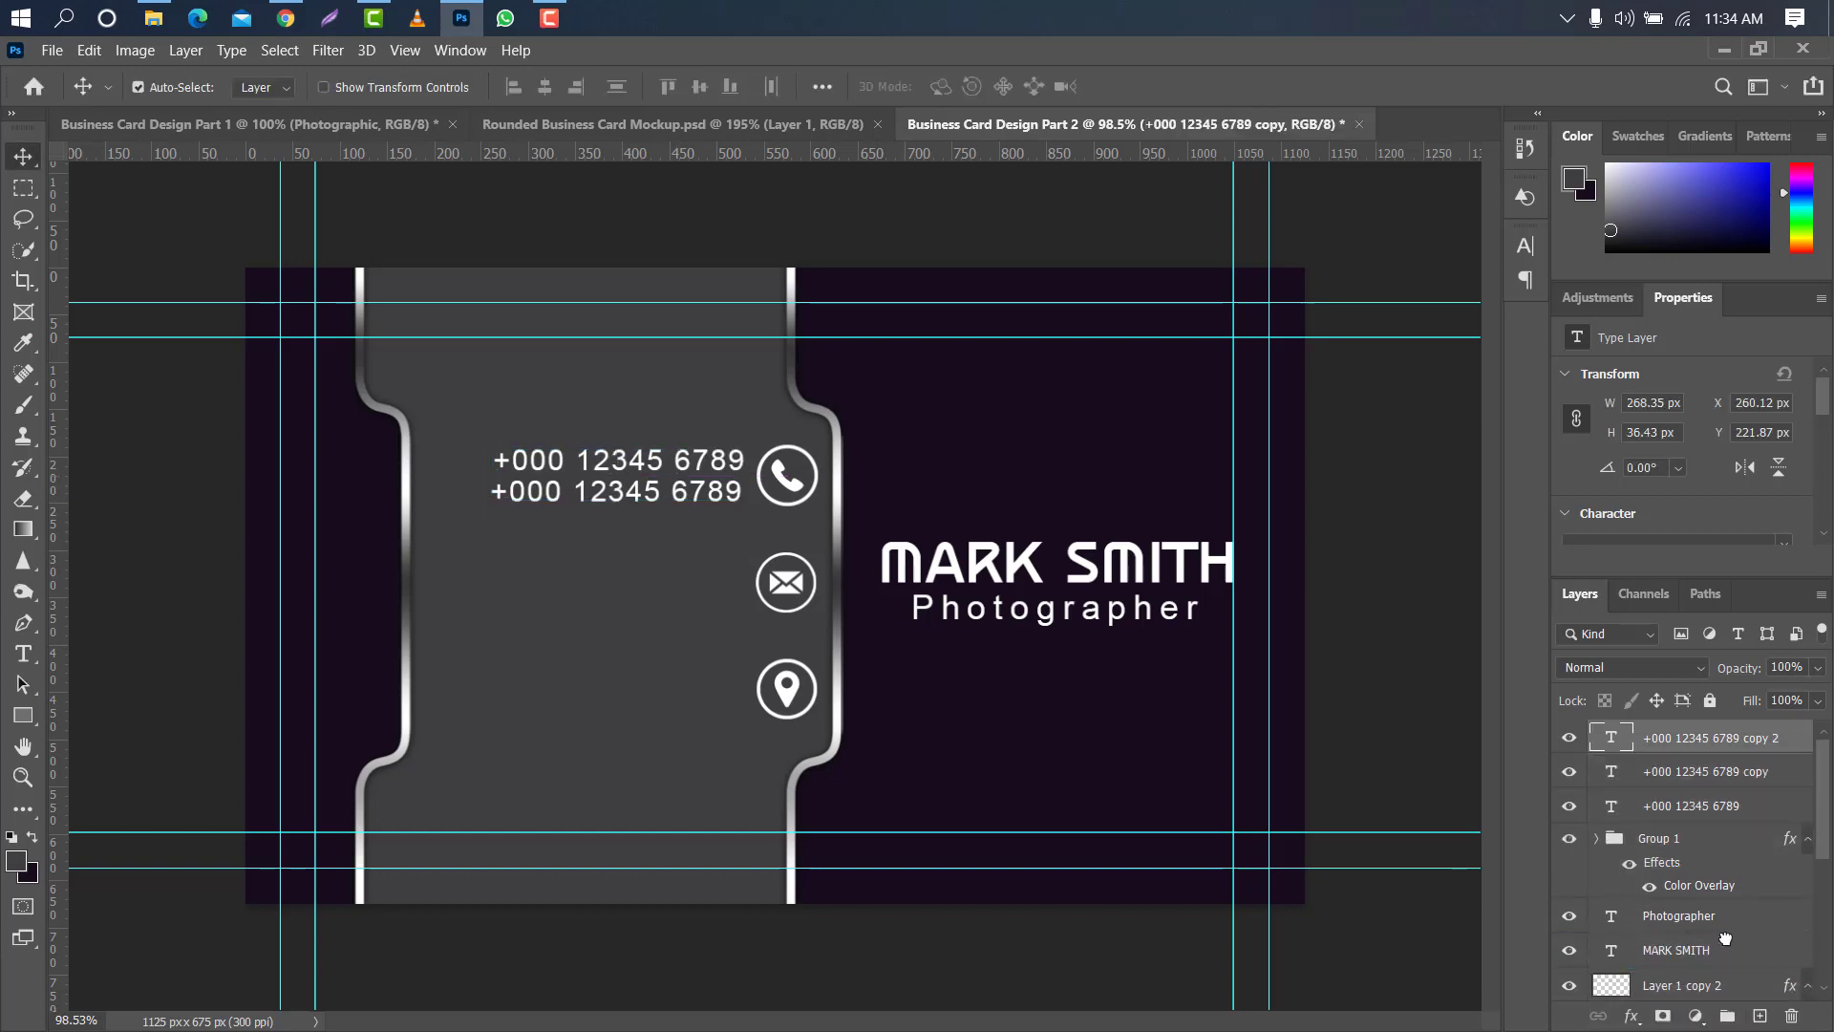
pyautogui.hotkey('ctrl', 't')
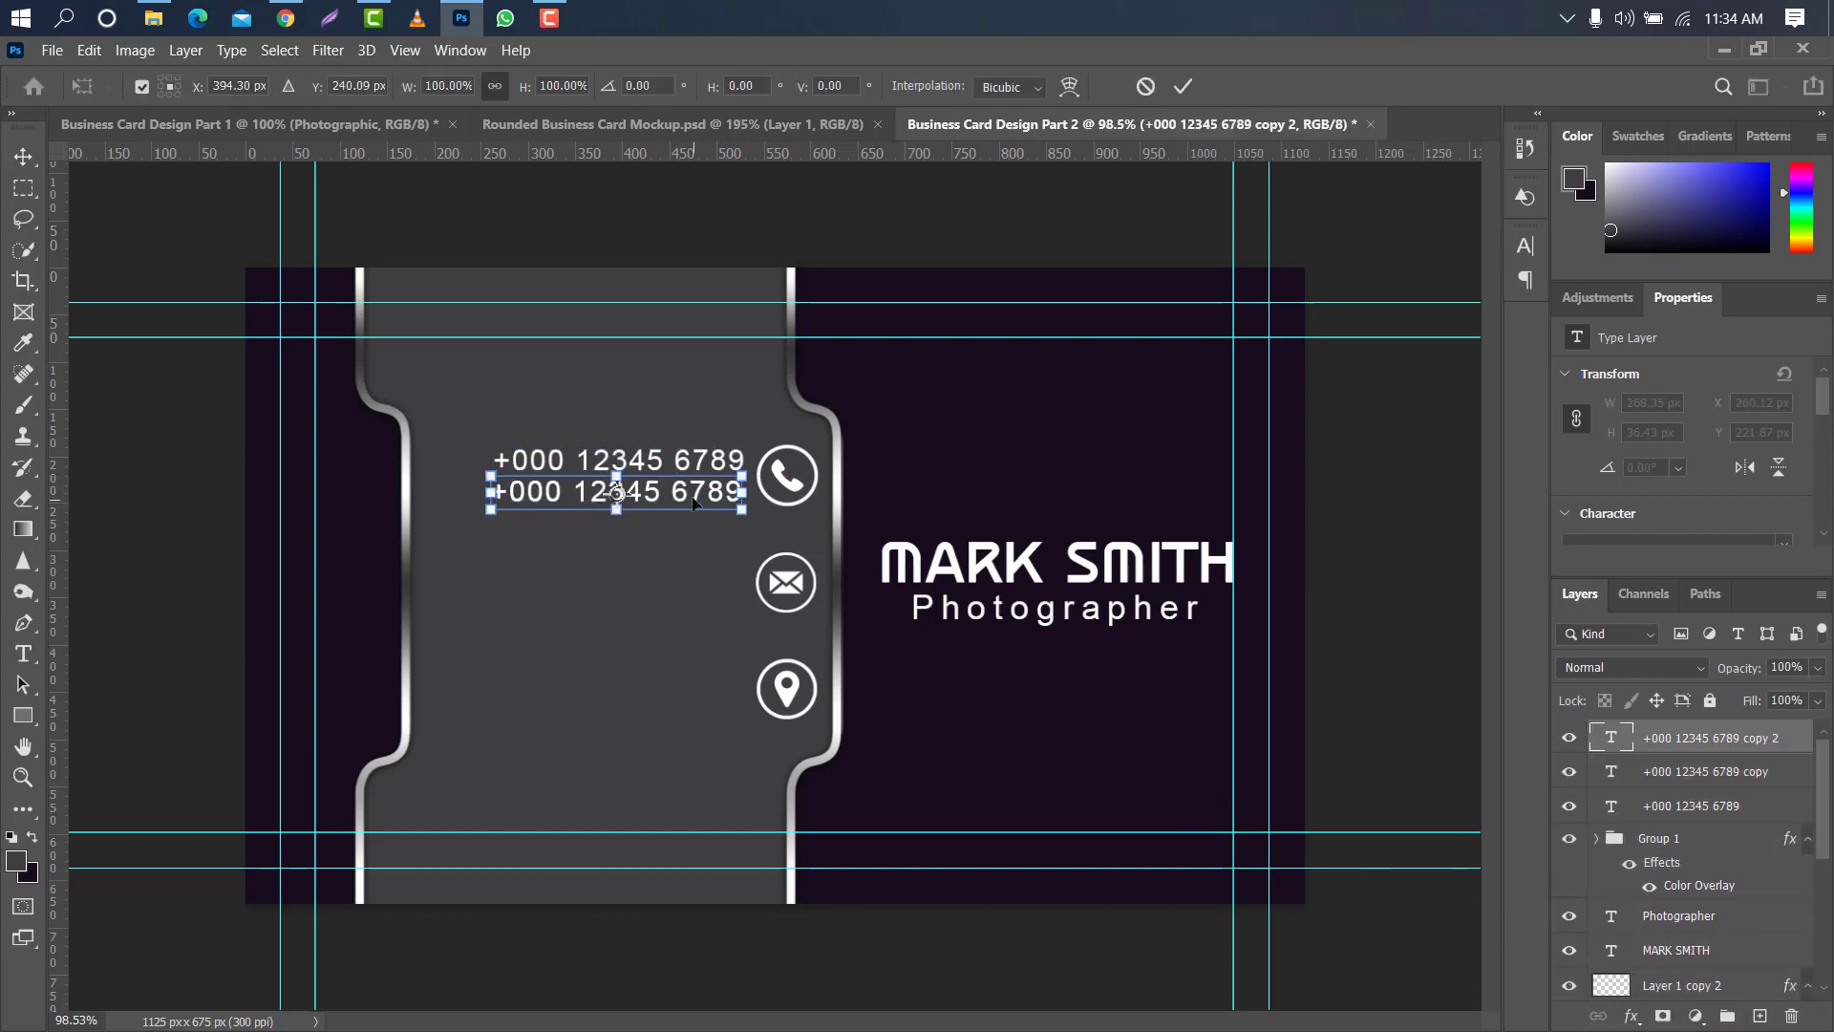
pyautogui.moveTo(690, 493); pyautogui.dragTo(692, 578)
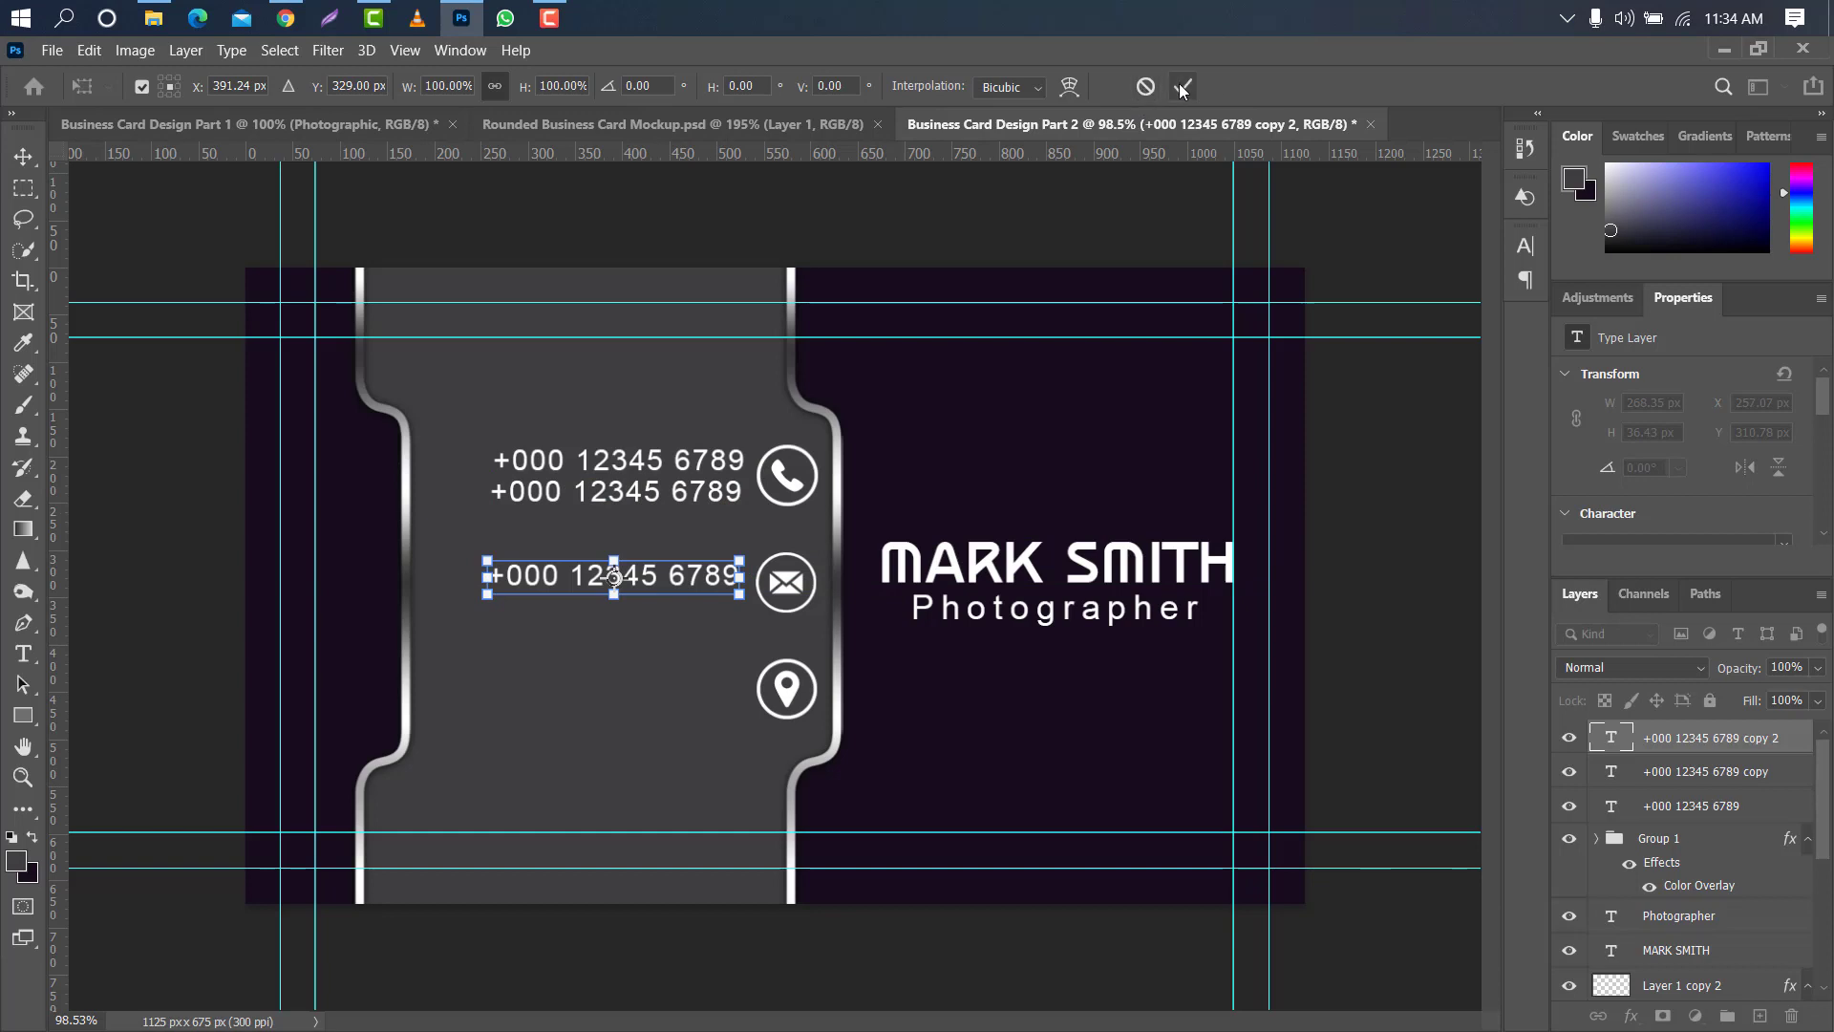
pyautogui.click(1183, 86)
# - Replace the copied phone number beside the envelope icon with the contact's e-mail address
pyautogui.doubleClick(1611, 744)
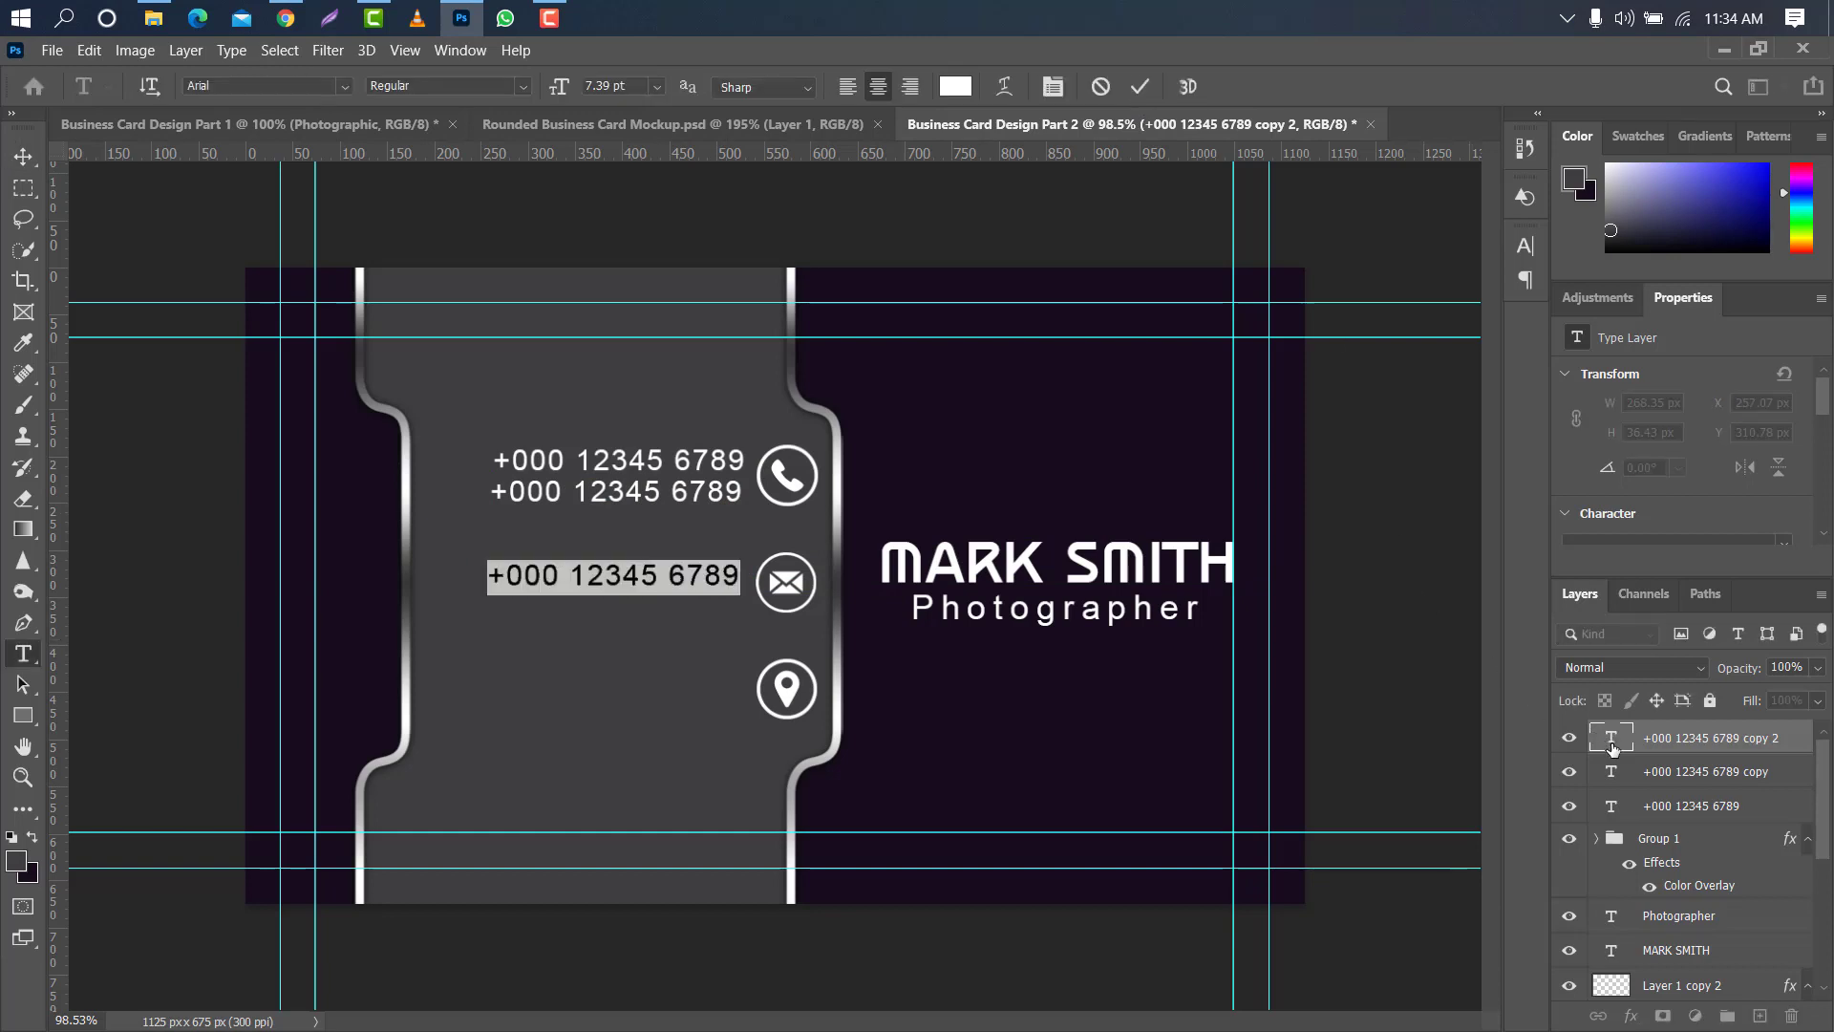
pyautogui.press('BackSpace')
pyautogui.write('www.')
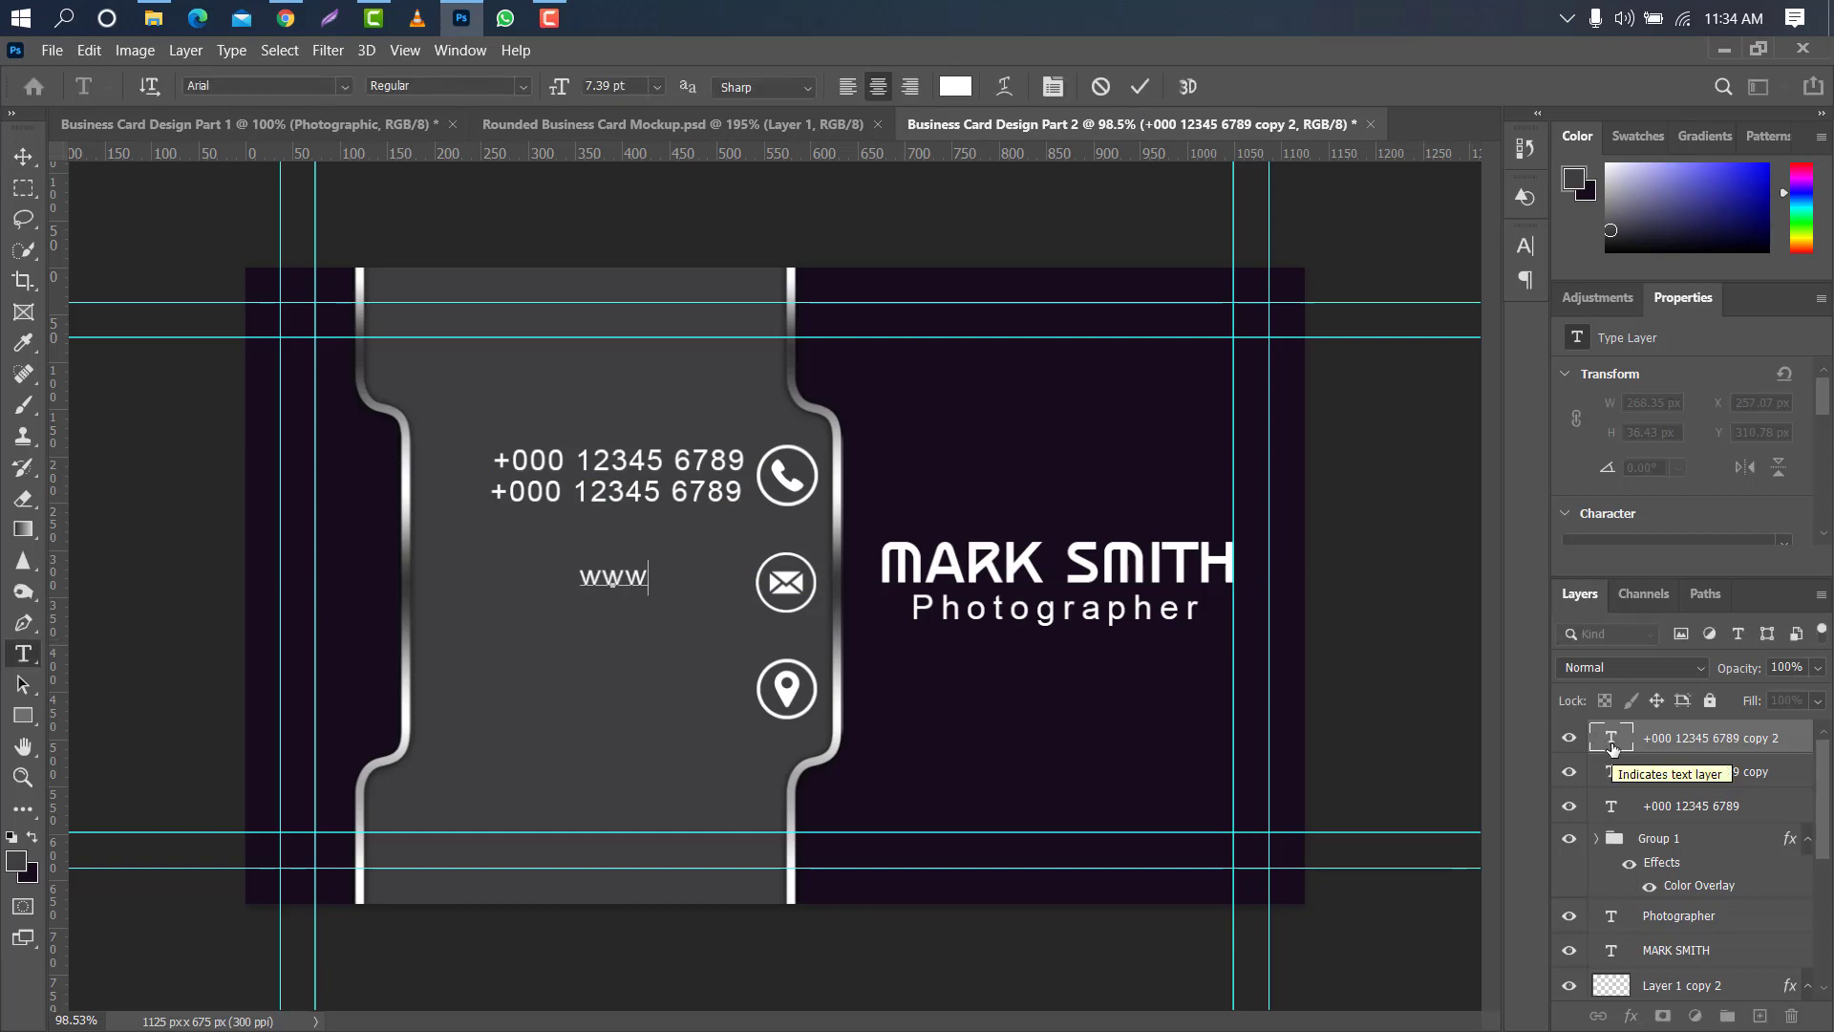
pyautogui.write('ema')
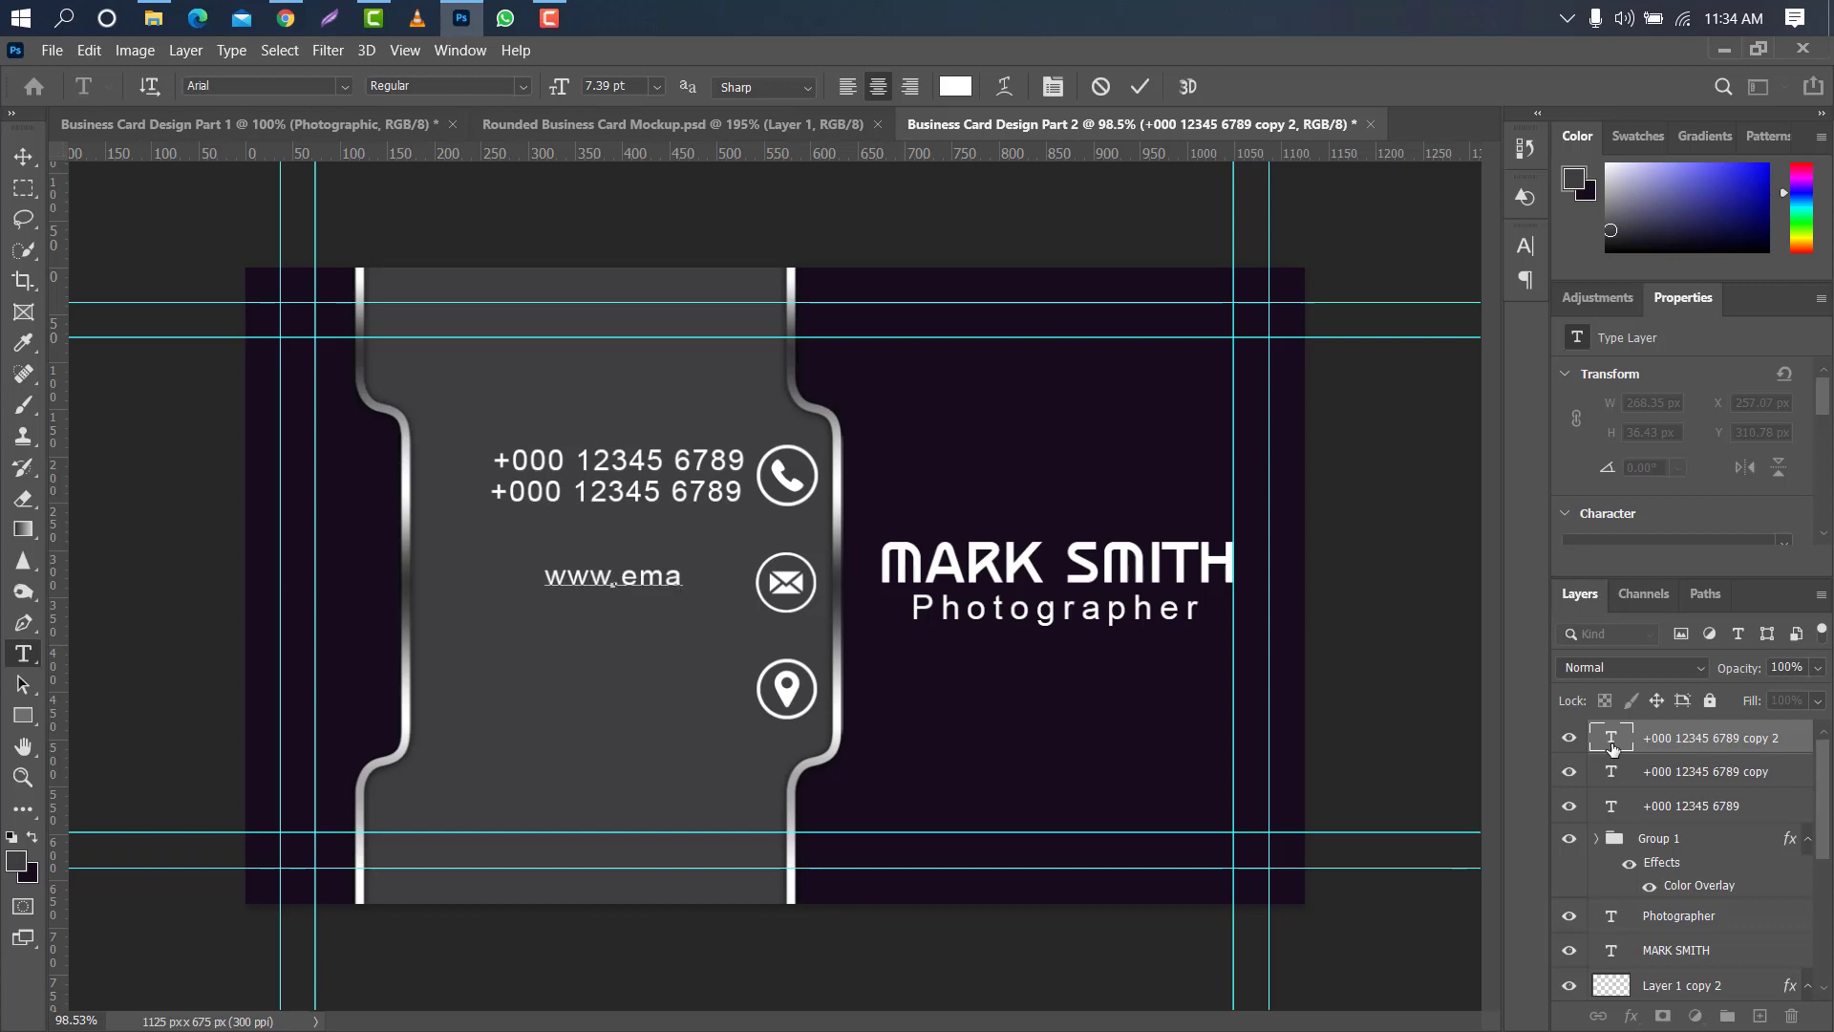
pyautogui.write('il@gmail.com')
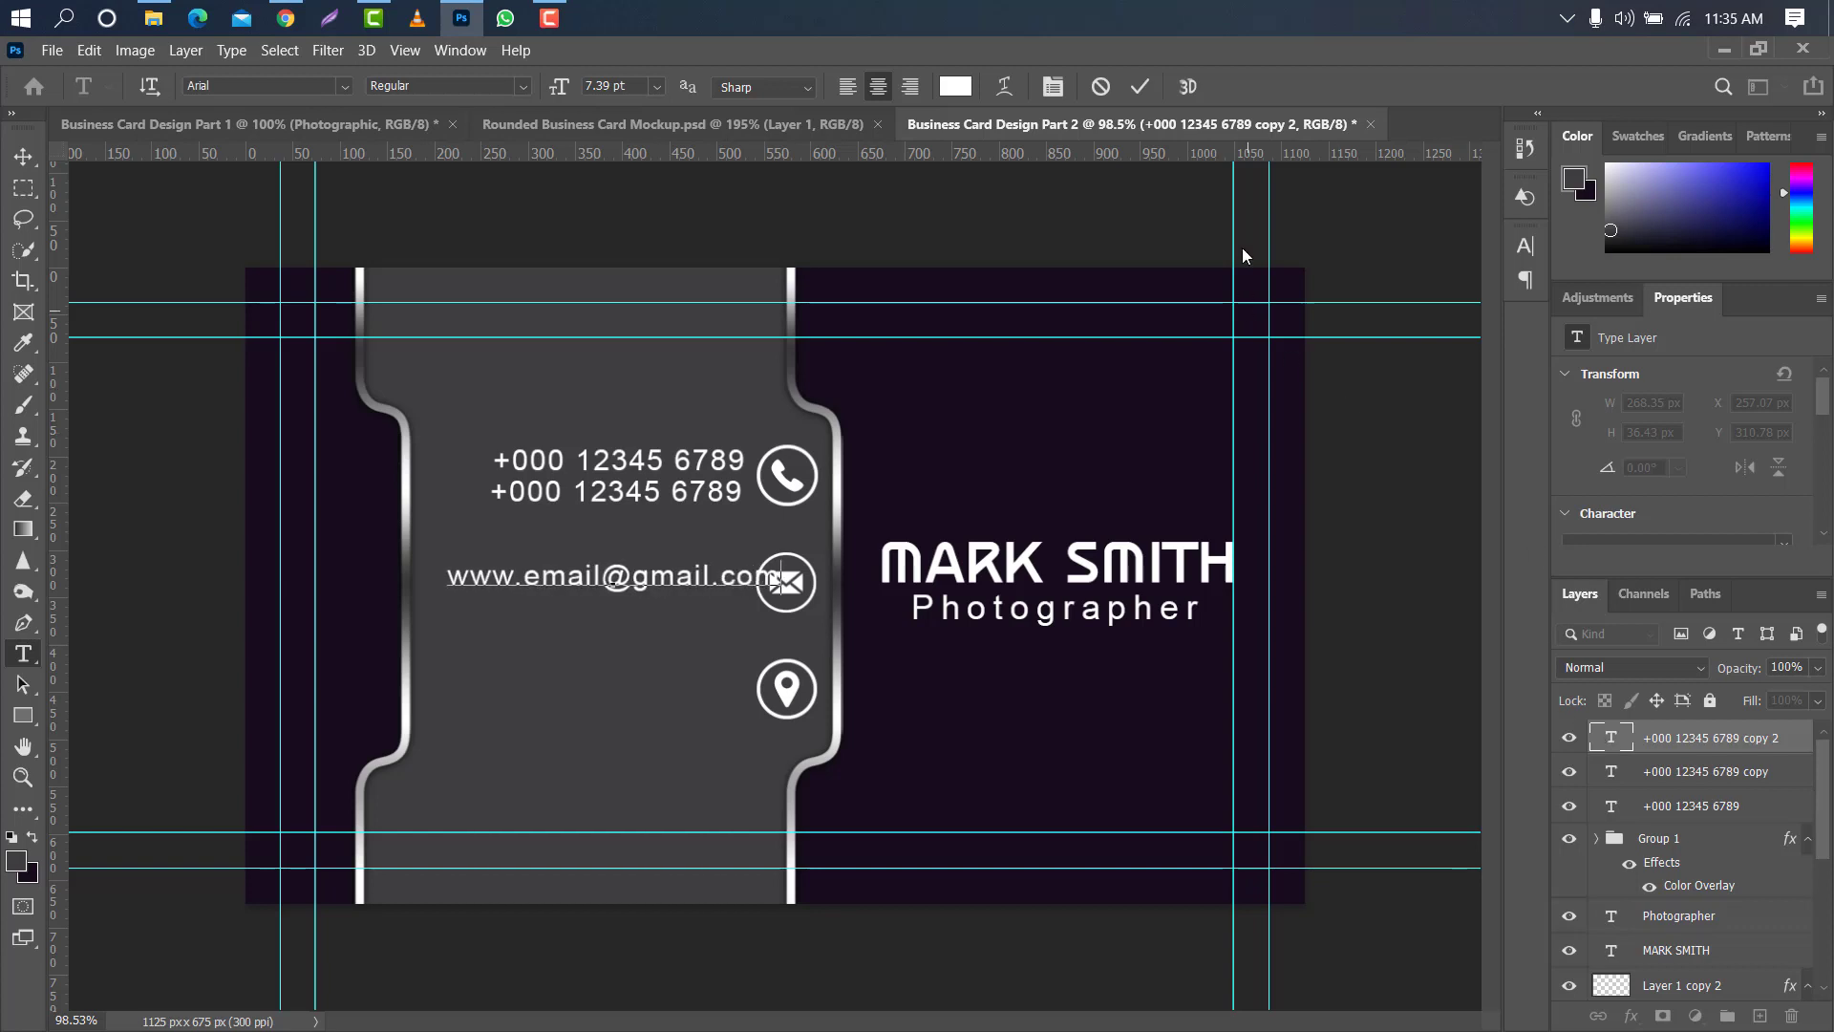
pyautogui.click(1140, 86)
# - Position the e-mail line beside the envelope icon, then duplicate it and place the copy directly below
pyautogui.press('v')
pyautogui.moveTo(644, 577)
pyautogui.mouseDown()
pyautogui.moveTo(611, 581)
pyautogui.moveTo(657, 609)
pyautogui.mouseUp()
pyautogui.hotkey('ctrl', 'j')
pyautogui.hotkey('ctrl', 't')
pyautogui.click(1183, 86)
pyautogui.doubleClick(1613, 740)
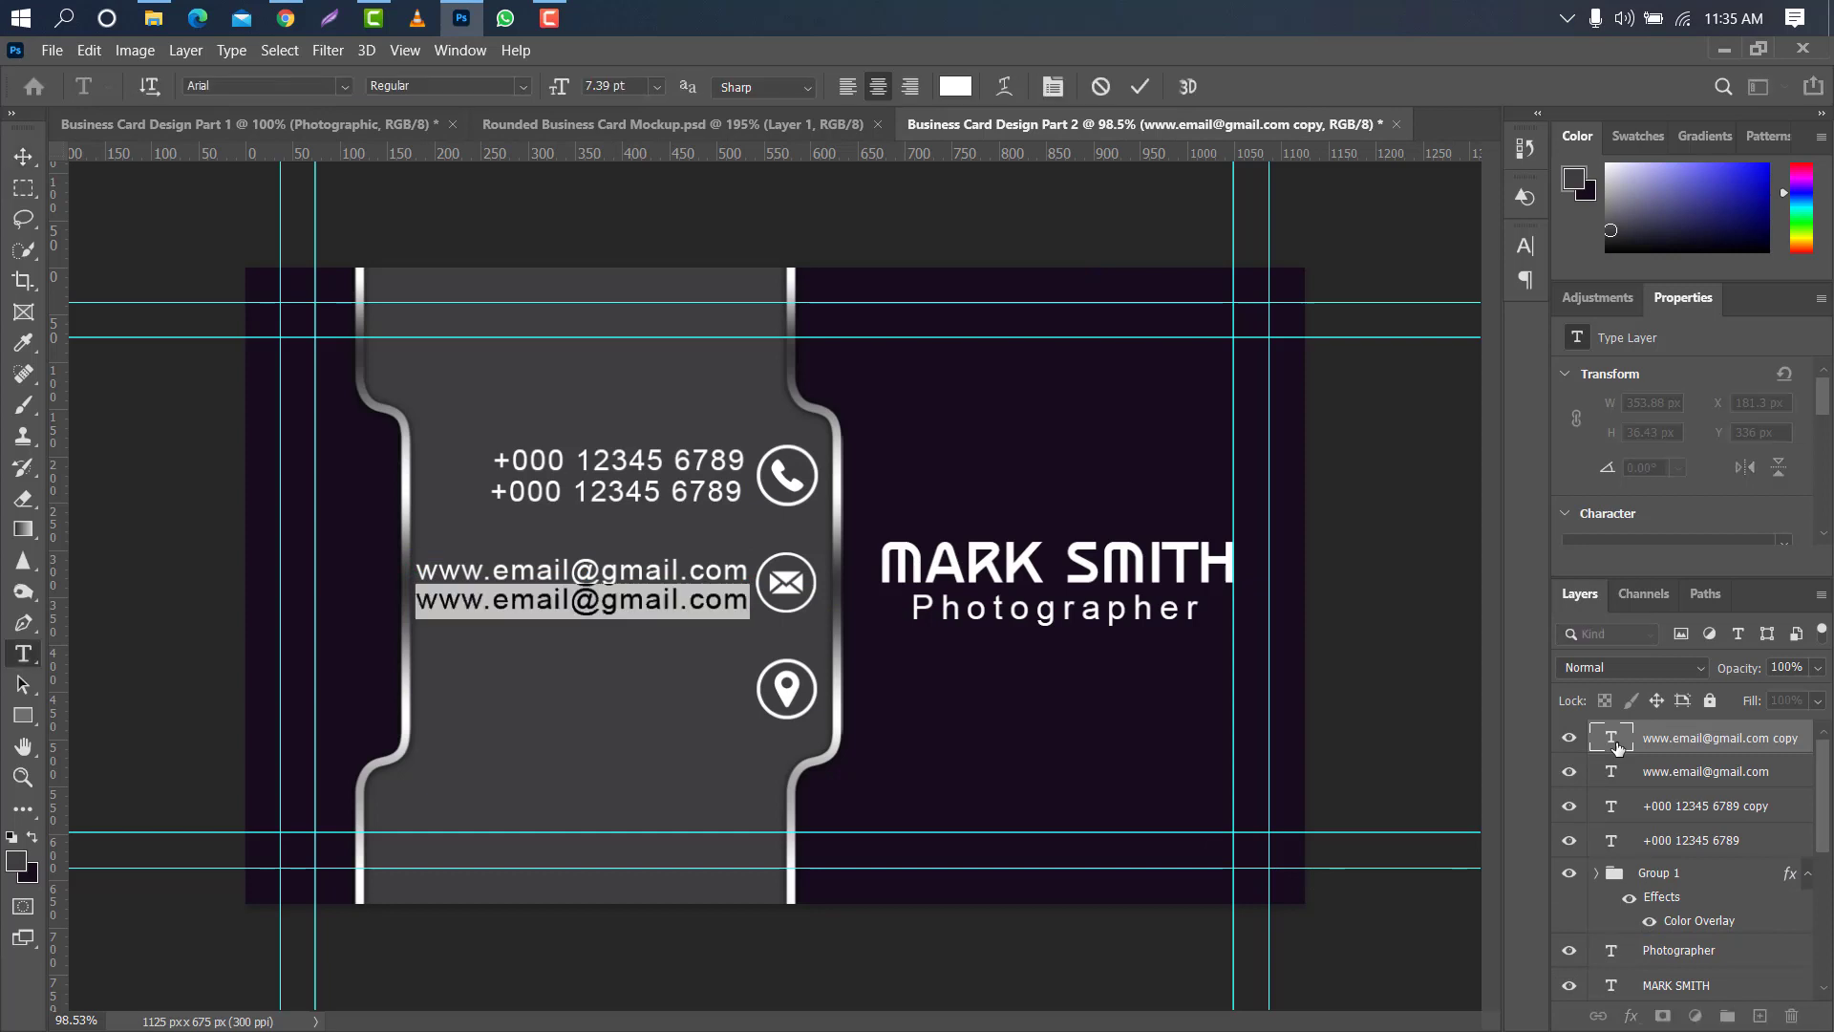
pyautogui.press('BackSpace')
pyautogui.write('www.')
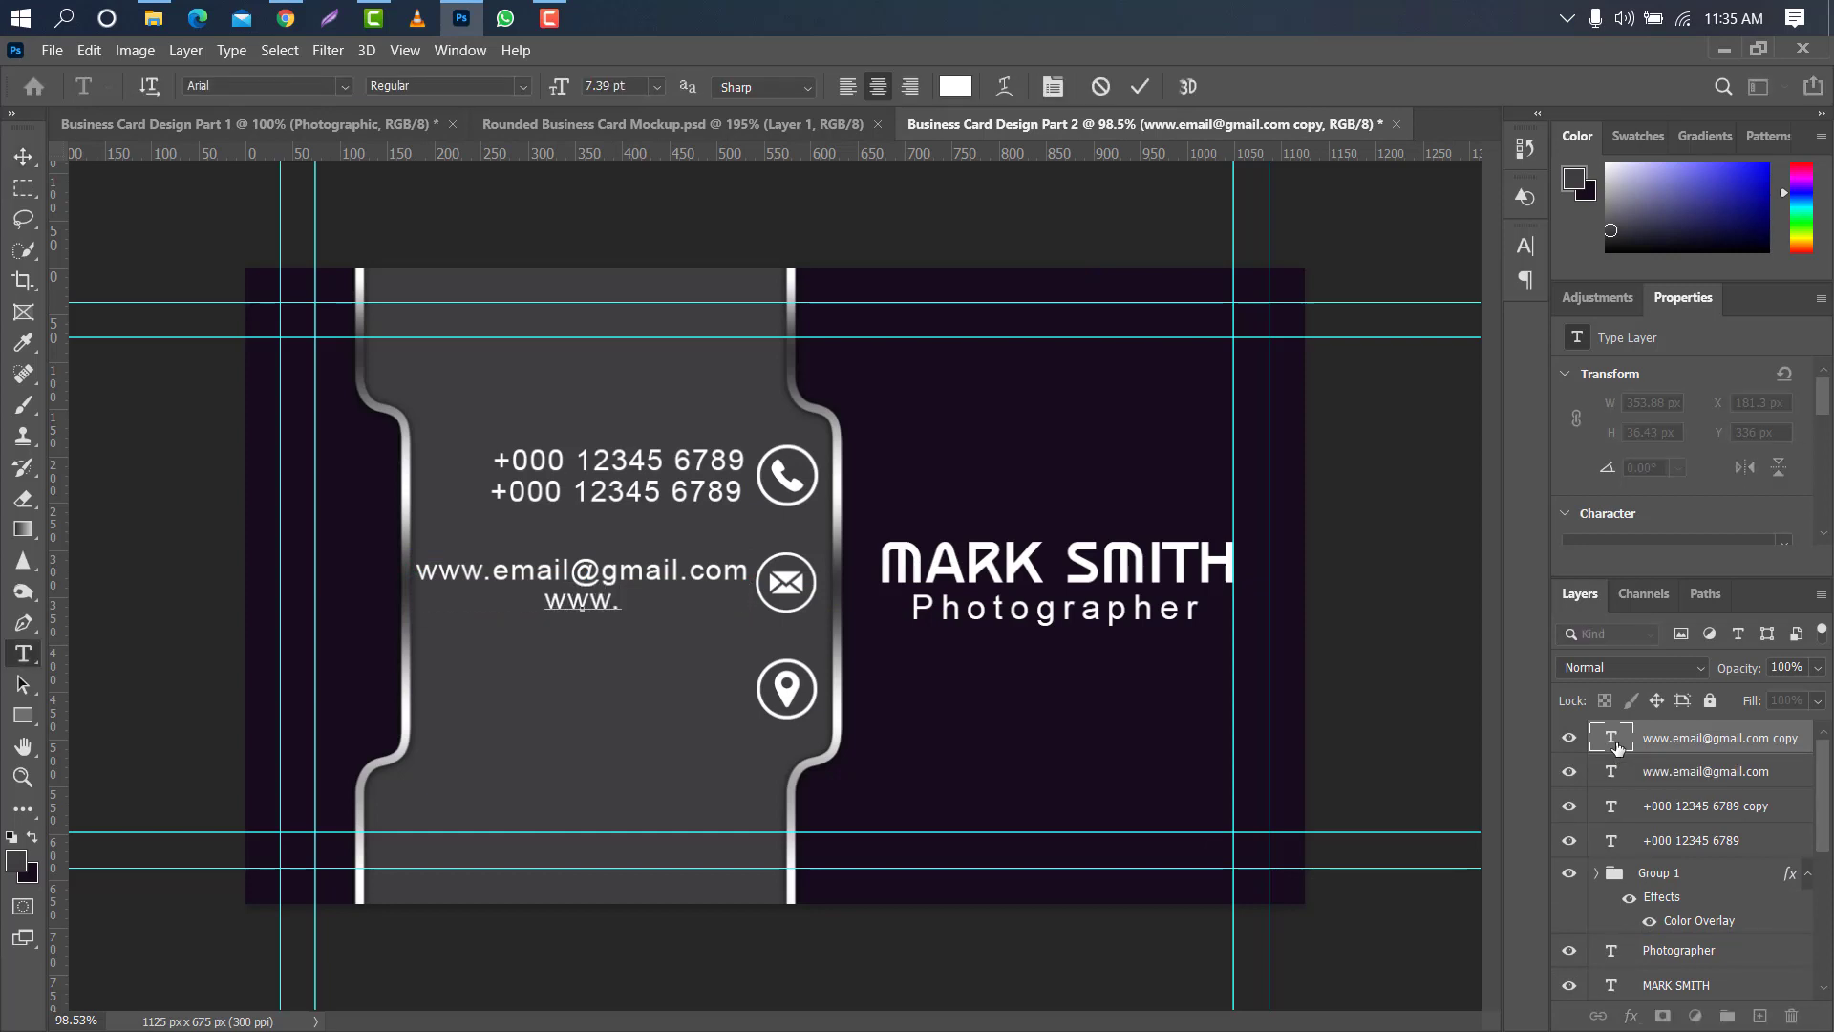